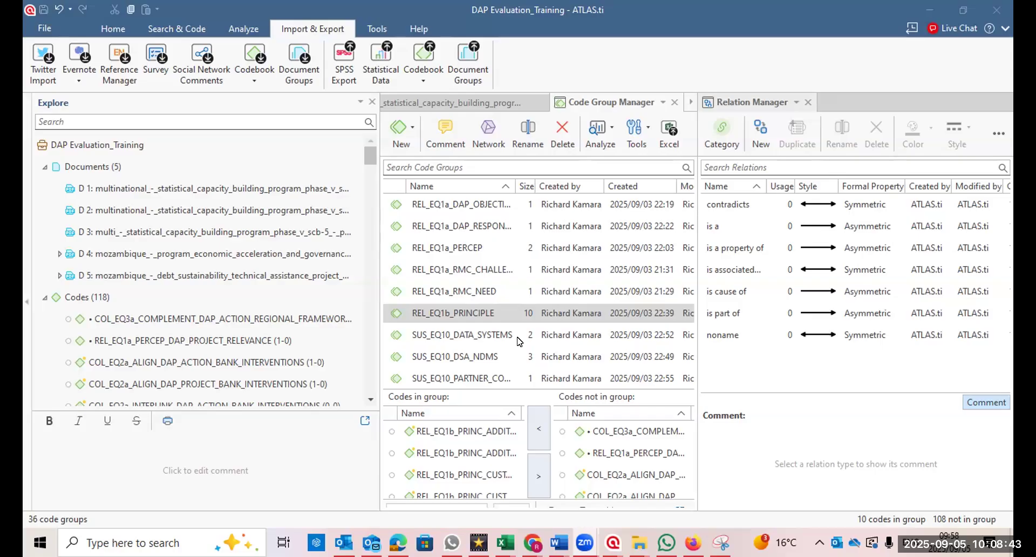
Examine the available options for opening, creating and importing a project from the DAP Evaluation_Training project.
{"action": "mouse_move", "coordinate": [612, 543]}
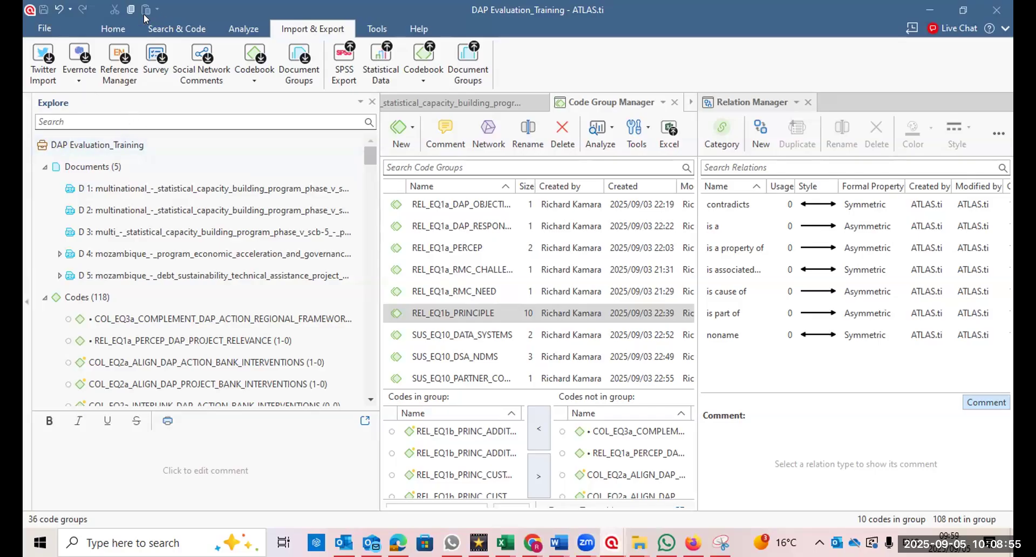
{"action": "left_click", "coordinate": [108, 27]}
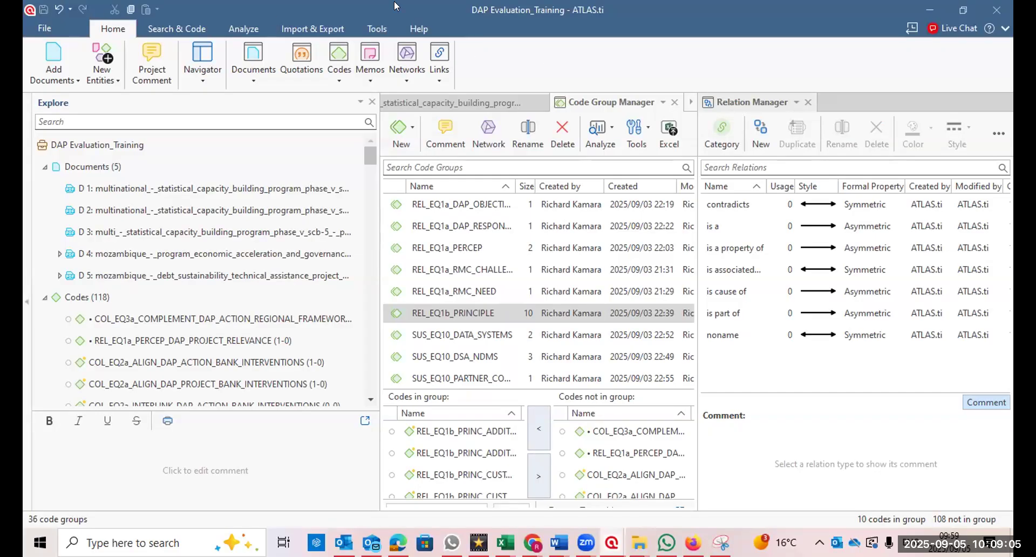
{"action": "left_click", "coordinate": [40, 26]}
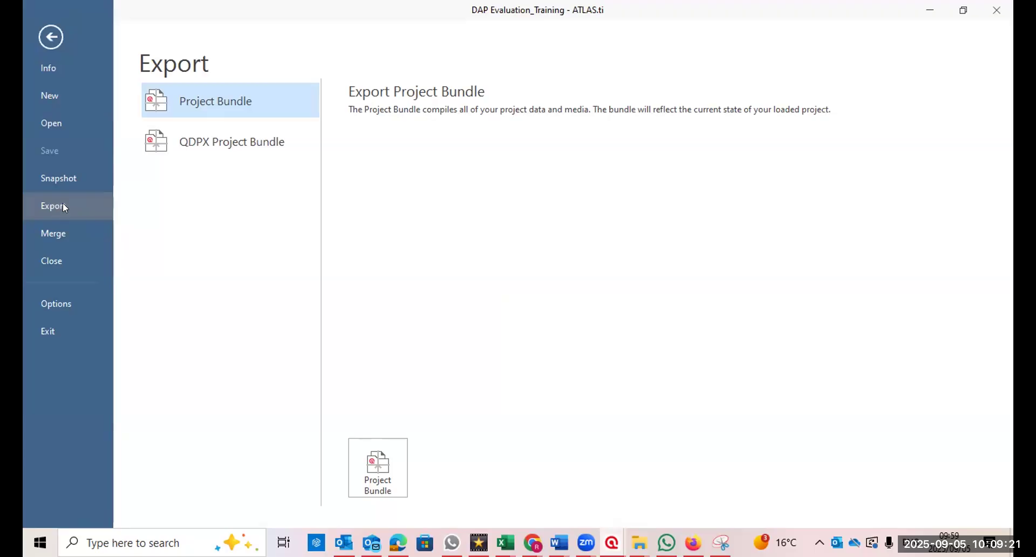
{"action": "left_click", "coordinate": [52, 123]}
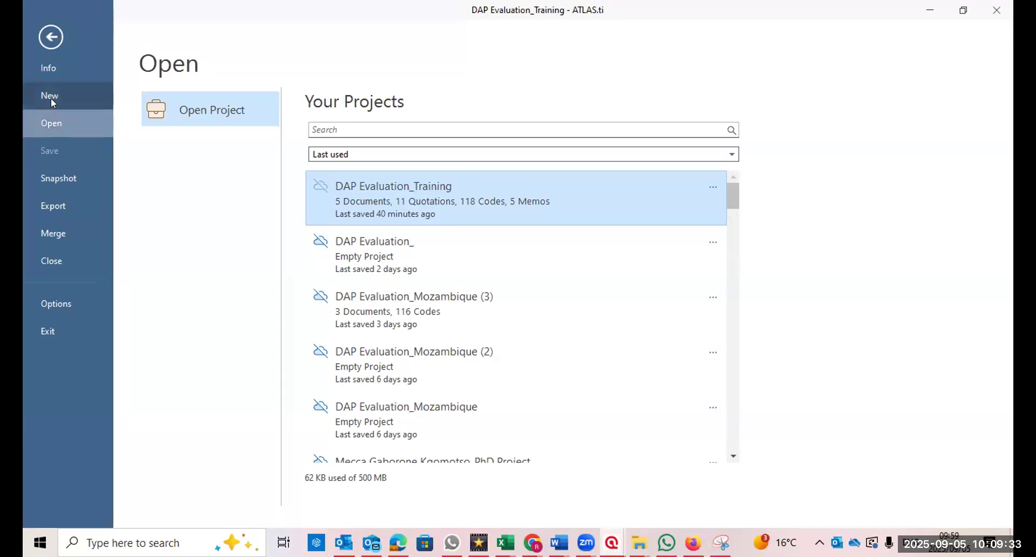
{"action": "left_click", "coordinate": [51, 98]}
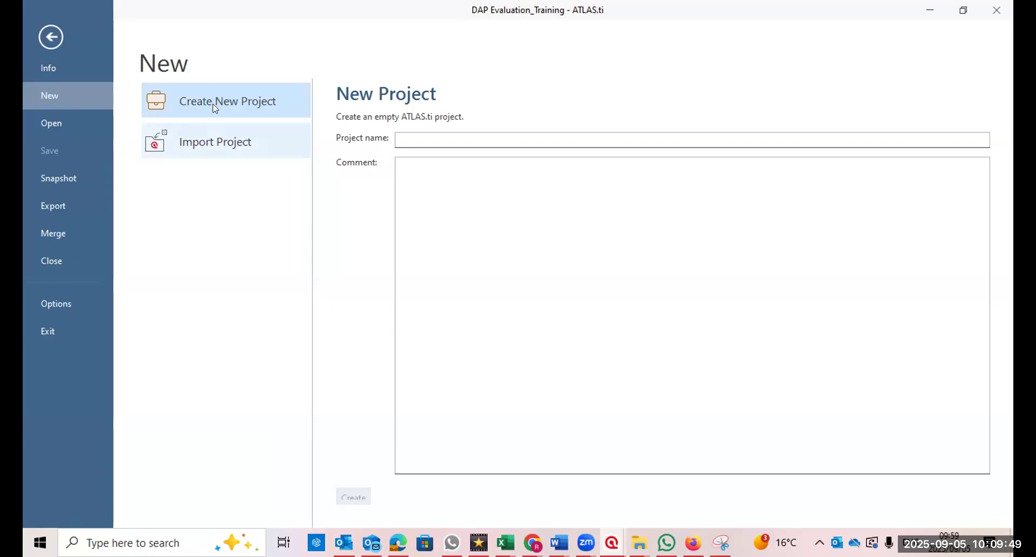
{"action": "left_click", "coordinate": [213, 144]}
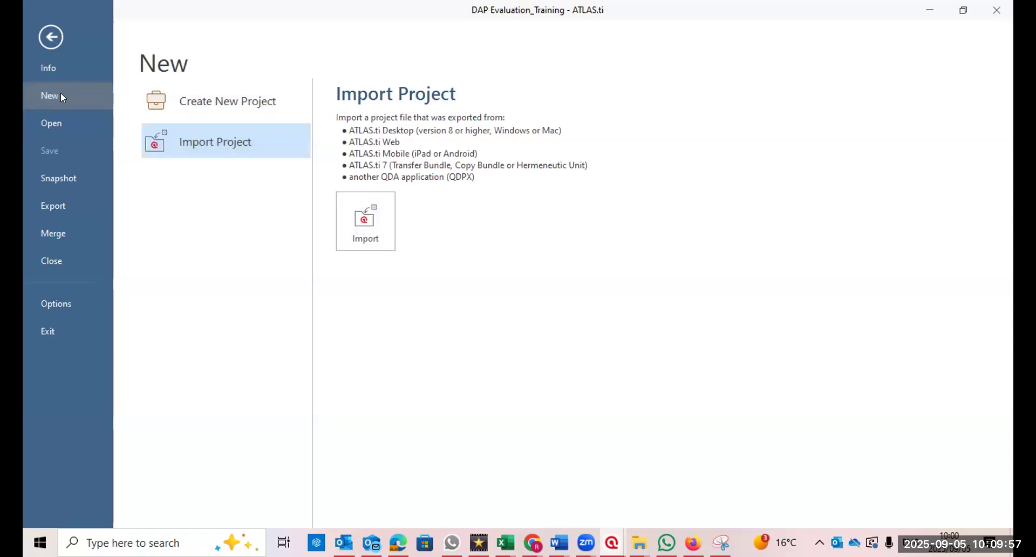
{"action": "left_click", "coordinate": [218, 101]}
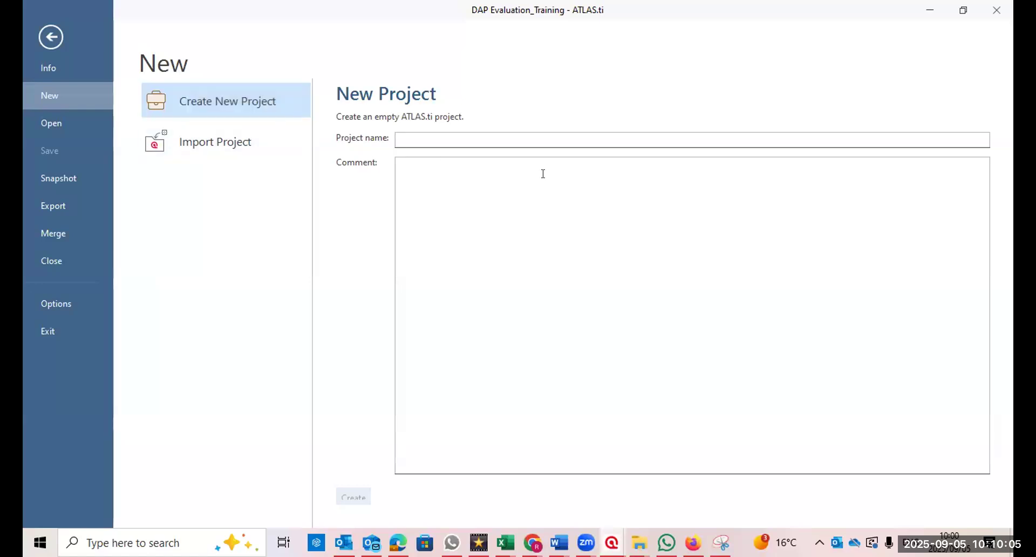
{"action": "left_click", "coordinate": [215, 152]}
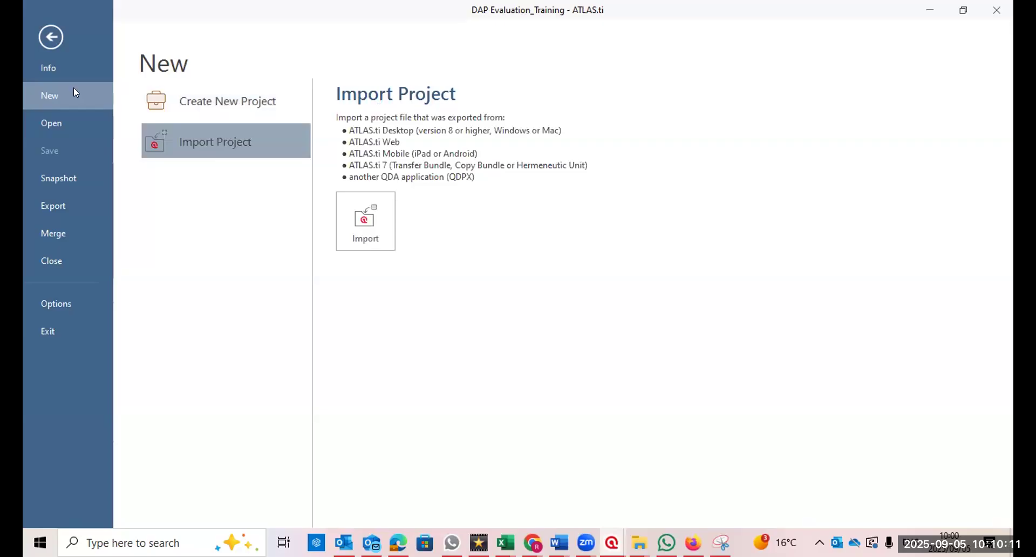
{"action": "left_click", "coordinate": [49, 36]}
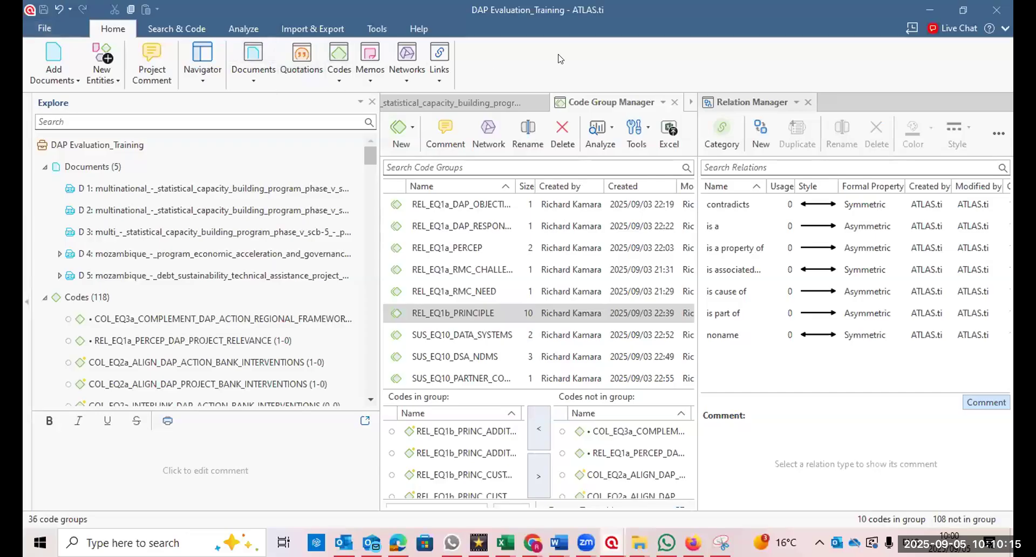
Create a new empty project named "DAP 2" and maximize its window.
{"action": "left_click", "coordinate": [36, 26]}
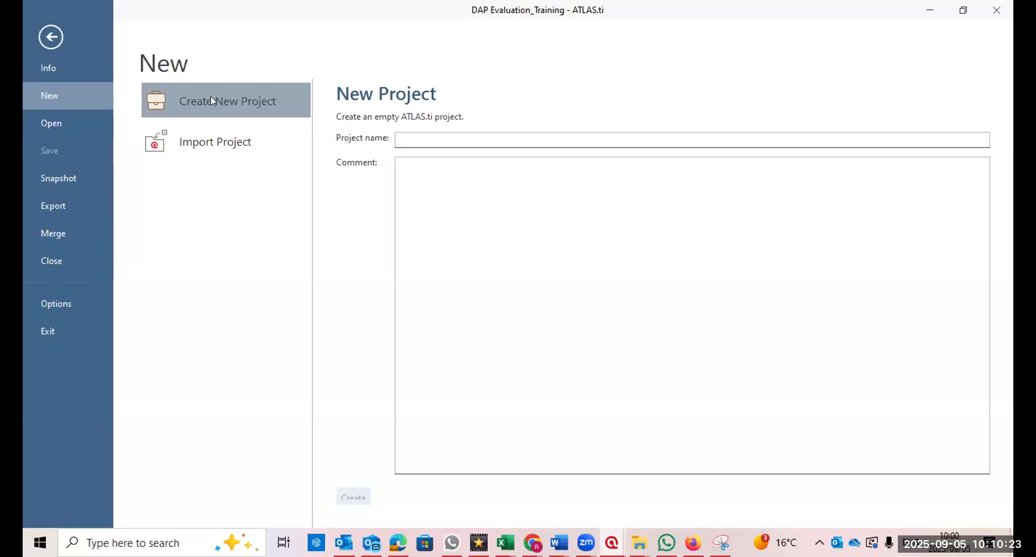
{"action": "left_click", "coordinate": [415, 136]}
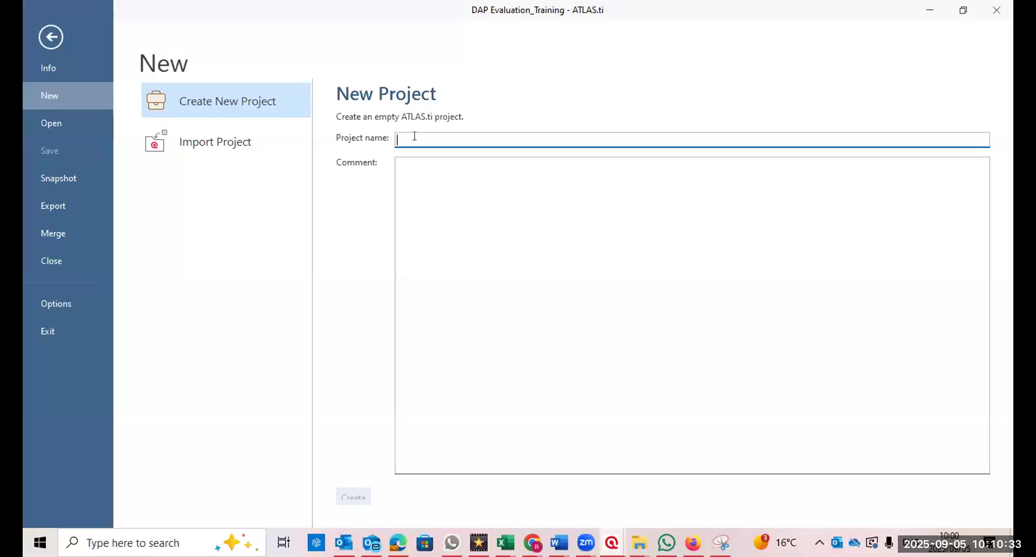
{"action": "type", "text": "DAP "}
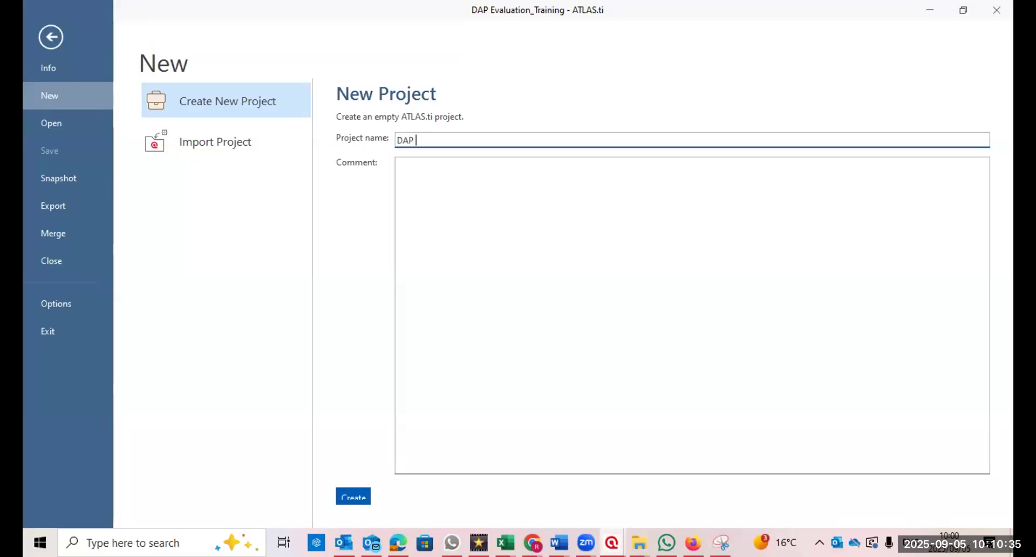
{"action": "type", "text": "2"}
{"action": "left_click", "coordinate": [356, 497]}
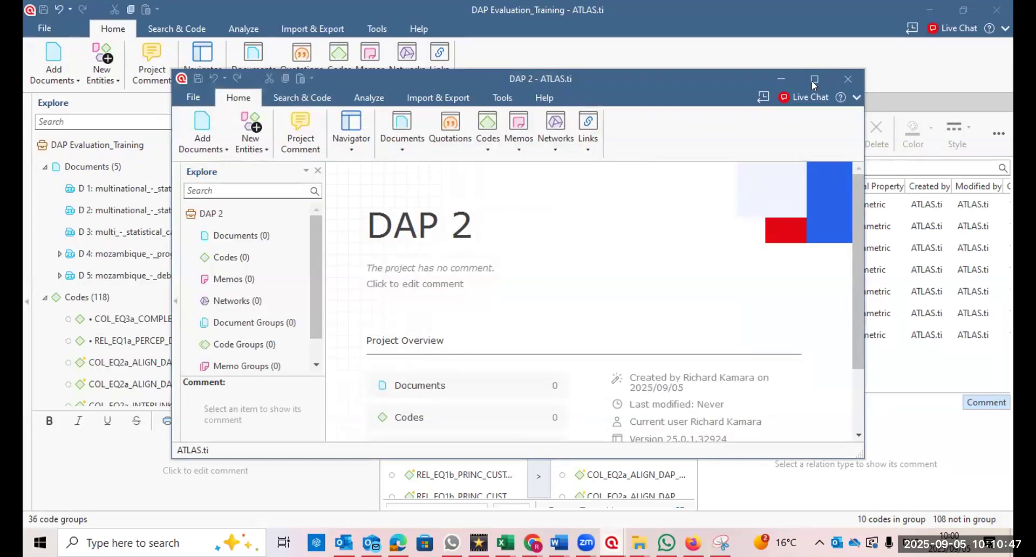
{"action": "left_click", "coordinate": [814, 79]}
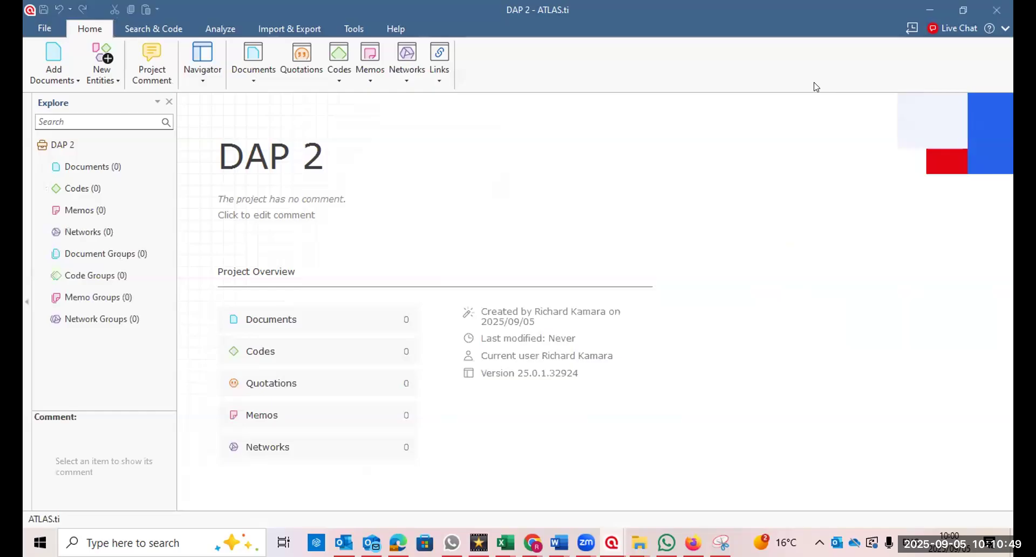
Open the file chooser for importing a project from DAP 2, and cancel it without importing anything.
{"action": "left_click", "coordinate": [44, 28]}
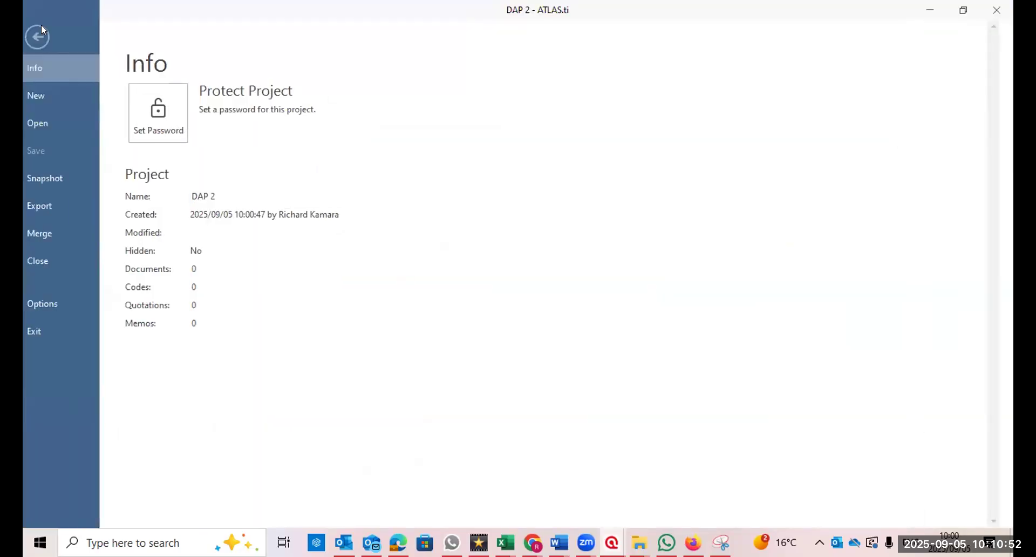
{"action": "left_click", "coordinate": [48, 96]}
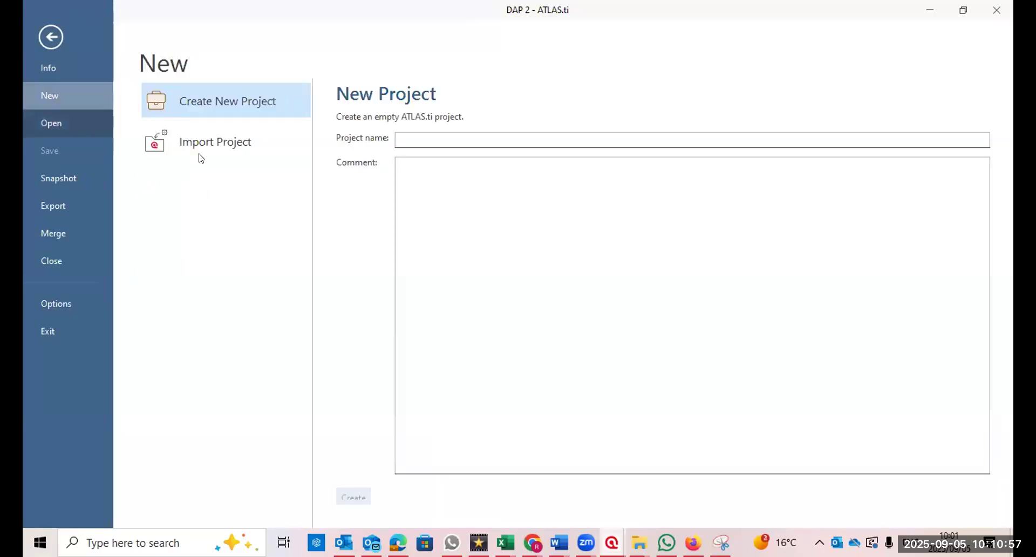
{"action": "left_click", "coordinate": [210, 146]}
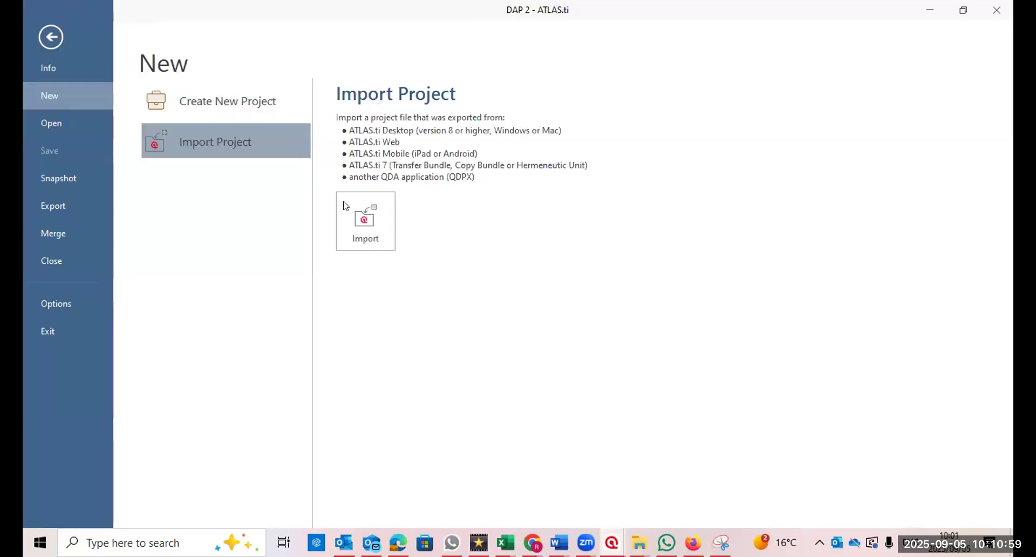
{"action": "left_click", "coordinate": [365, 216]}
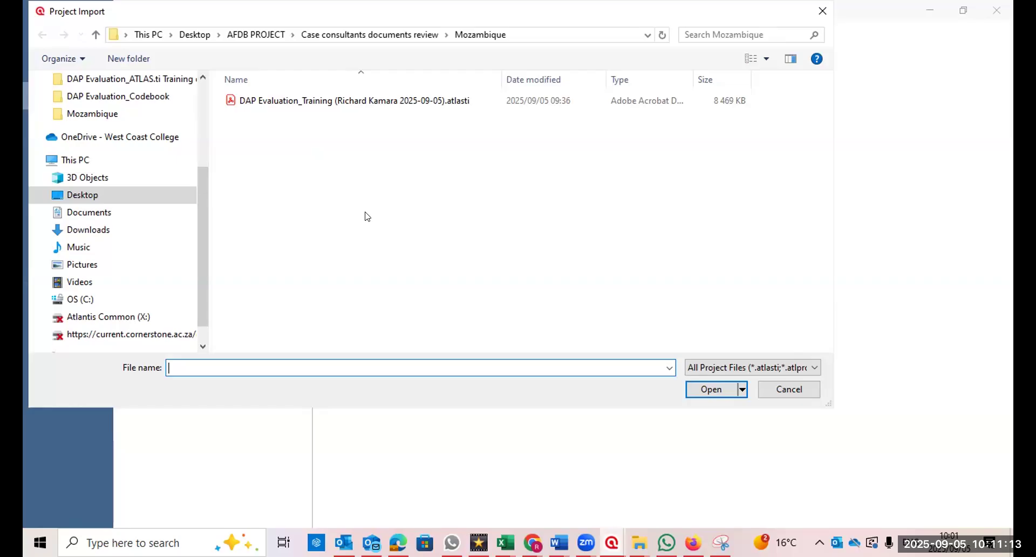
{"action": "left_click", "coordinate": [824, 11]}
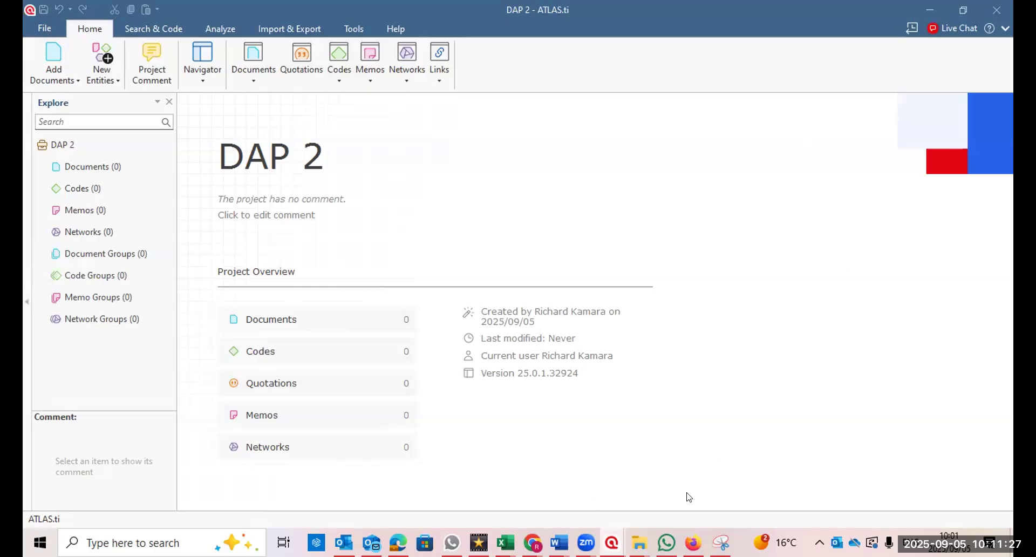
Return to the DAP Evaluation_Training project and look through its codes down to the code groups.
{"action": "left_click", "coordinate": [611, 542]}
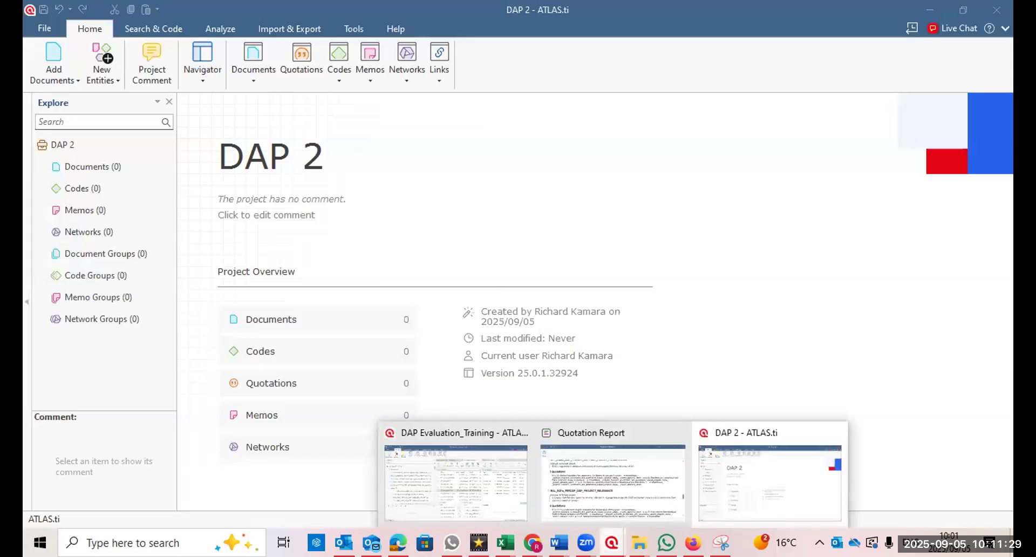
{"action": "left_click", "coordinate": [493, 475]}
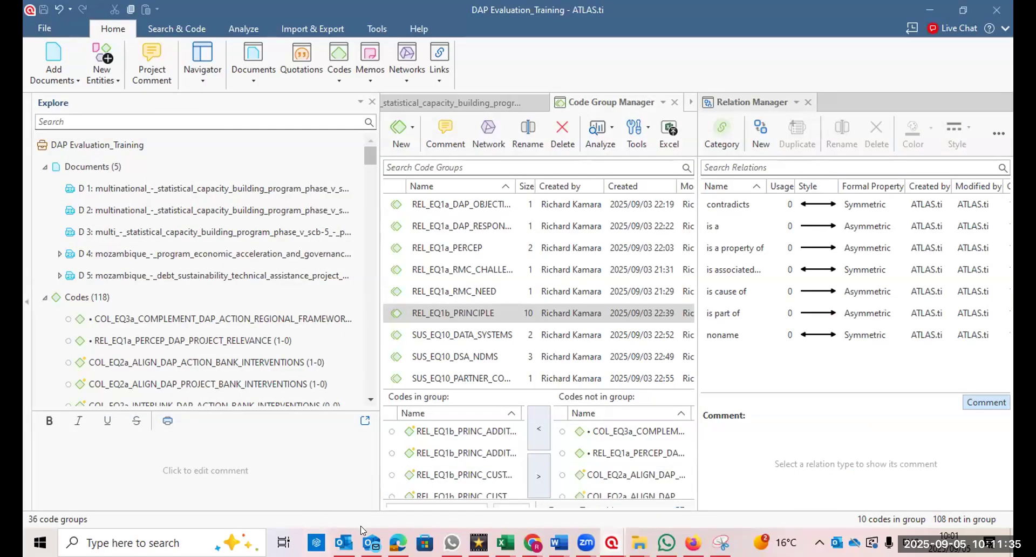
{"action": "mouse_move", "coordinate": [331, 526]}
{"action": "left_click_drag", "start_coordinate": [365, 150], "coordinate": [364, 263]}
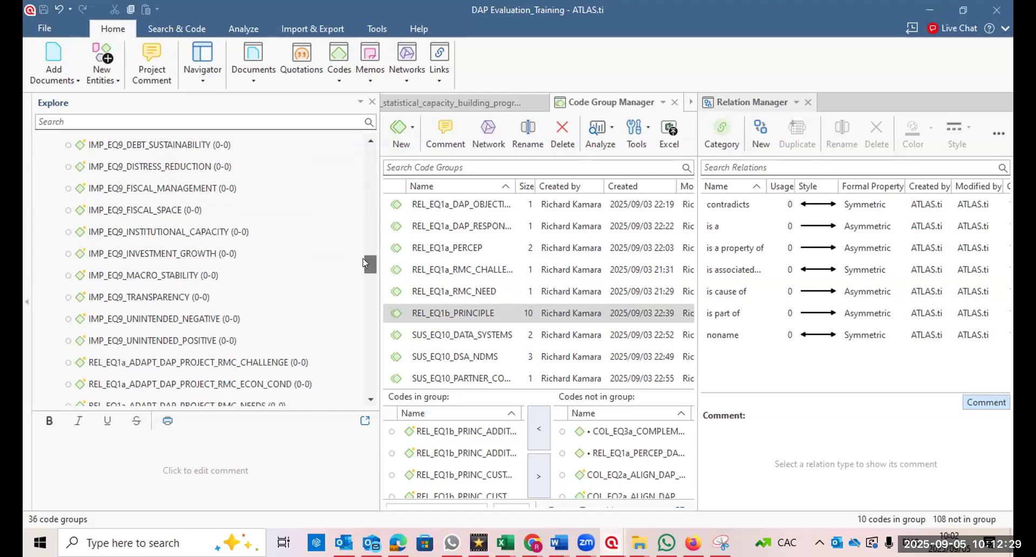
{"action": "scroll", "coordinate": [363, 262], "scroll_direction": "down", "scroll_amount": 2}
{"action": "scroll", "coordinate": [363, 264], "scroll_direction": "down", "scroll_amount": 4}
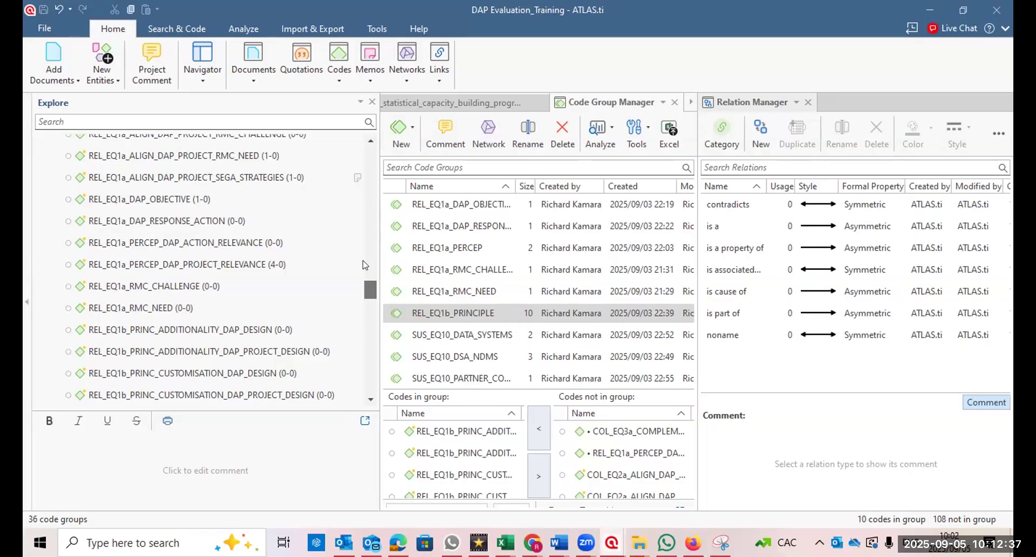
{"action": "scroll", "coordinate": [363, 265], "scroll_direction": "down", "scroll_amount": 5}
{"action": "scroll", "coordinate": [363, 265], "scroll_direction": "down", "scroll_amount": 10}
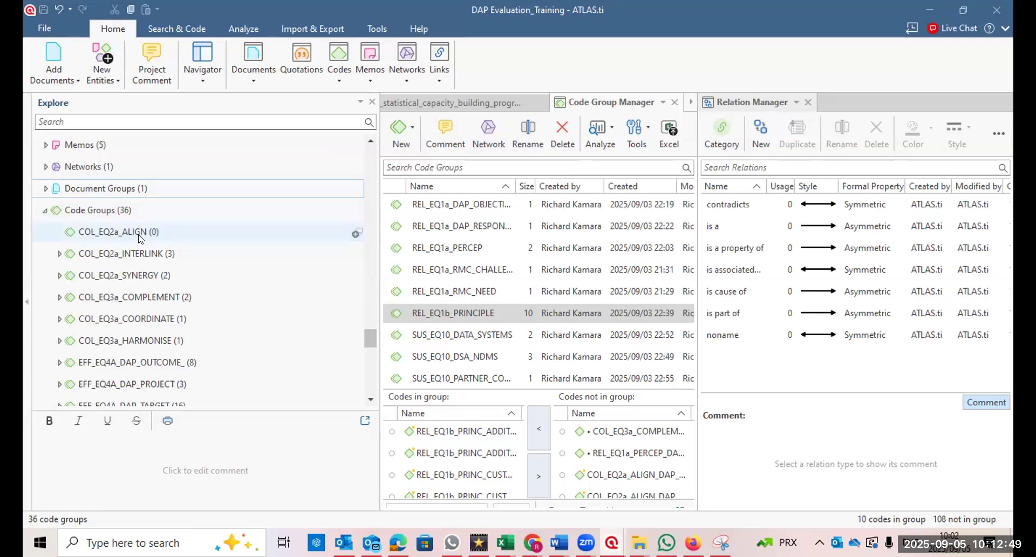
Expand the COL_EQ2a_INTERLINK and COL_EQ2a_SYNERGY code groups and review their member codes.
{"action": "left_click", "coordinate": [59, 254]}
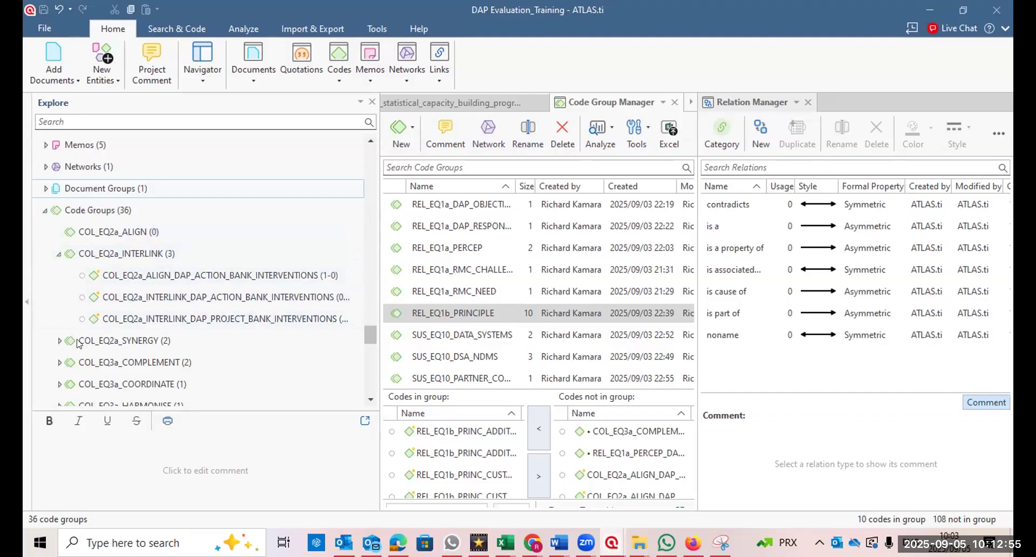
{"action": "left_click", "coordinate": [58, 341]}
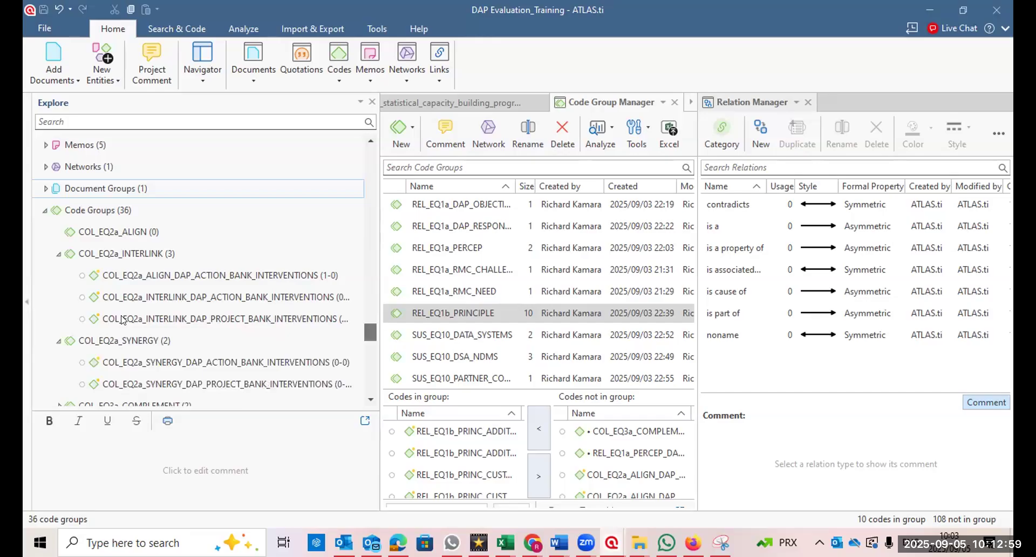
{"action": "scroll", "coordinate": [122, 320], "scroll_direction": "down", "scroll_amount": 1}
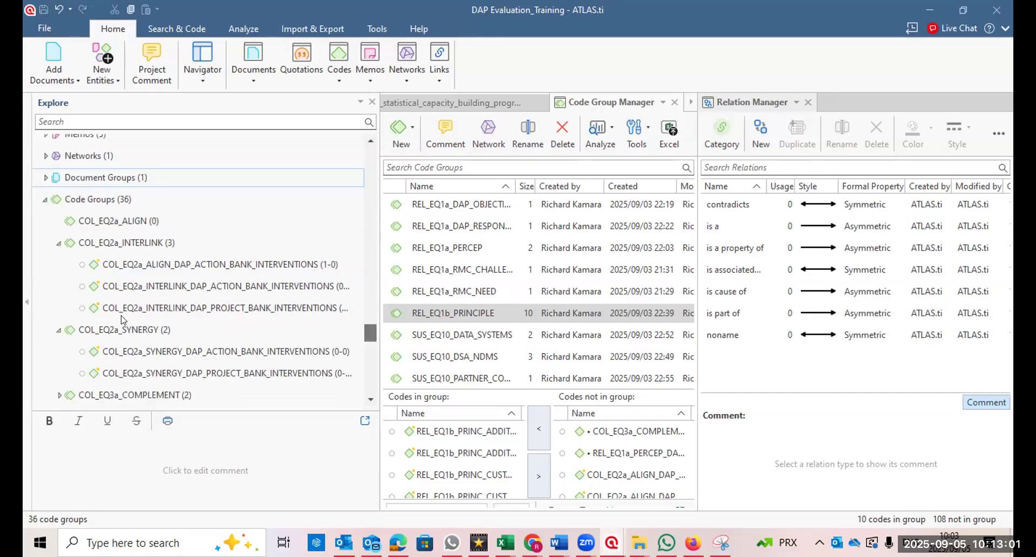
{"action": "scroll", "coordinate": [122, 320], "scroll_direction": "down", "scroll_amount": 1}
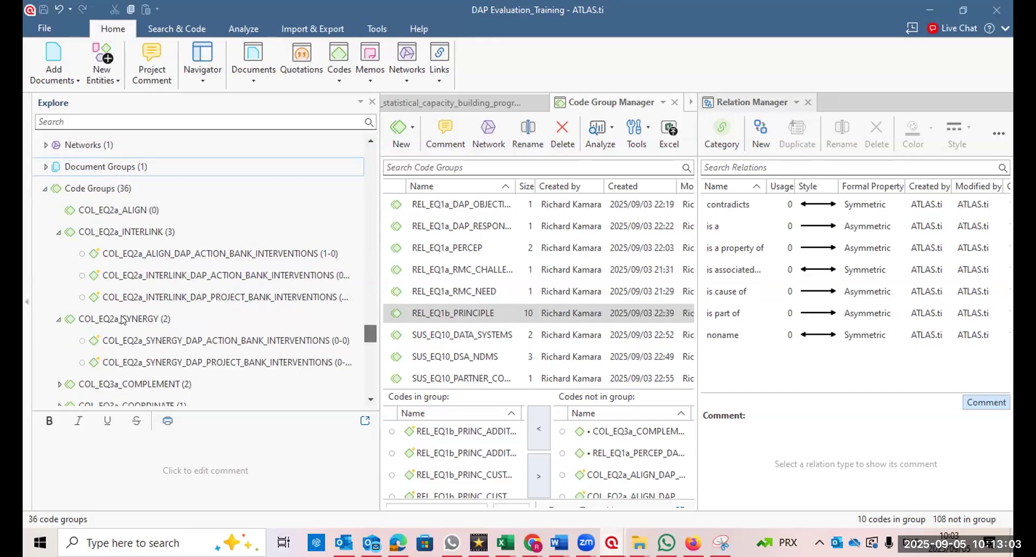
{"action": "scroll", "coordinate": [122, 320], "scroll_direction": "down", "scroll_amount": 1}
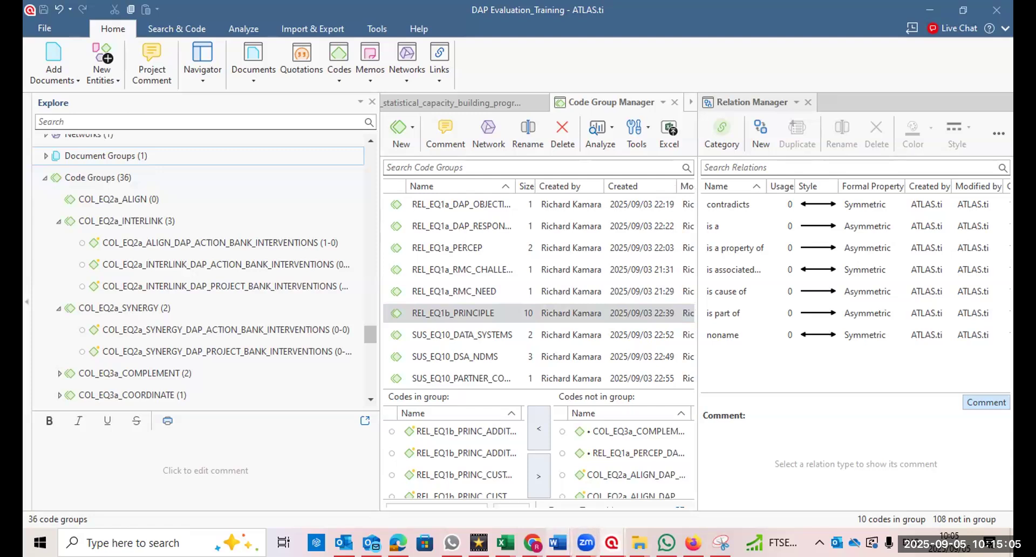
Check the Day 4 training programme in Word and switch to the generated themes and sub-themes workbook in Excel.
{"action": "mouse_move", "coordinate": [558, 542]}
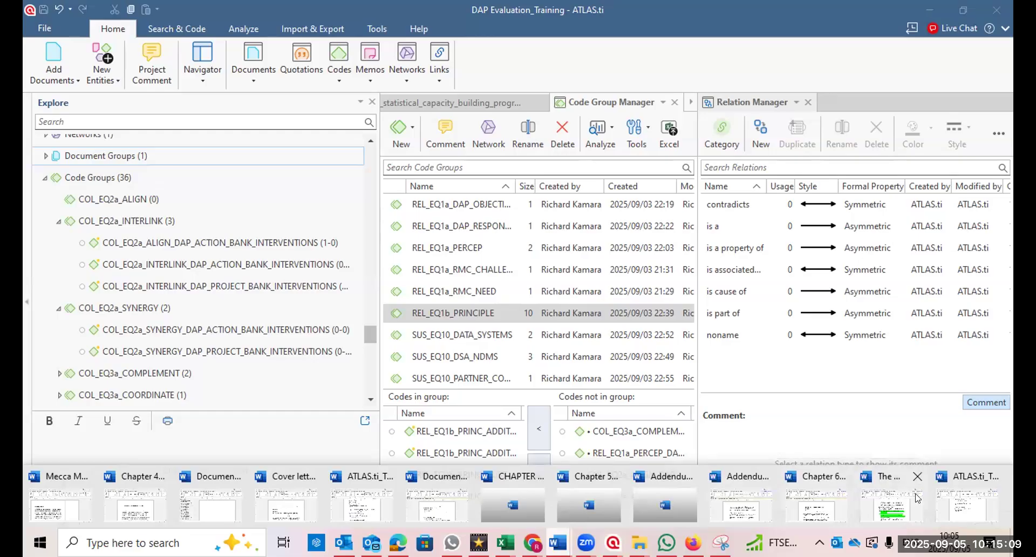
{"action": "left_click", "coordinate": [959, 492]}
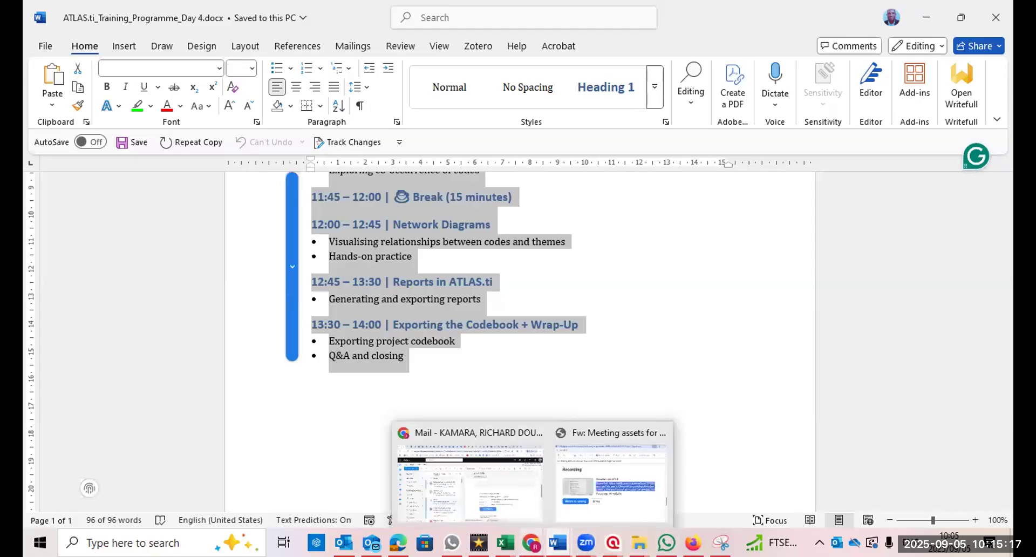
{"action": "left_click", "coordinate": [558, 542]}
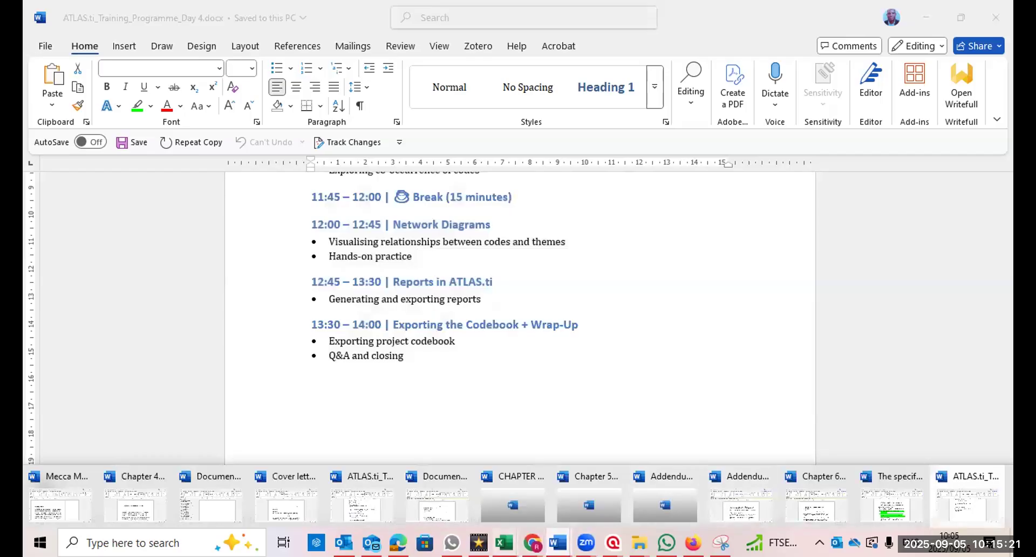
{"action": "mouse_move", "coordinate": [503, 542]}
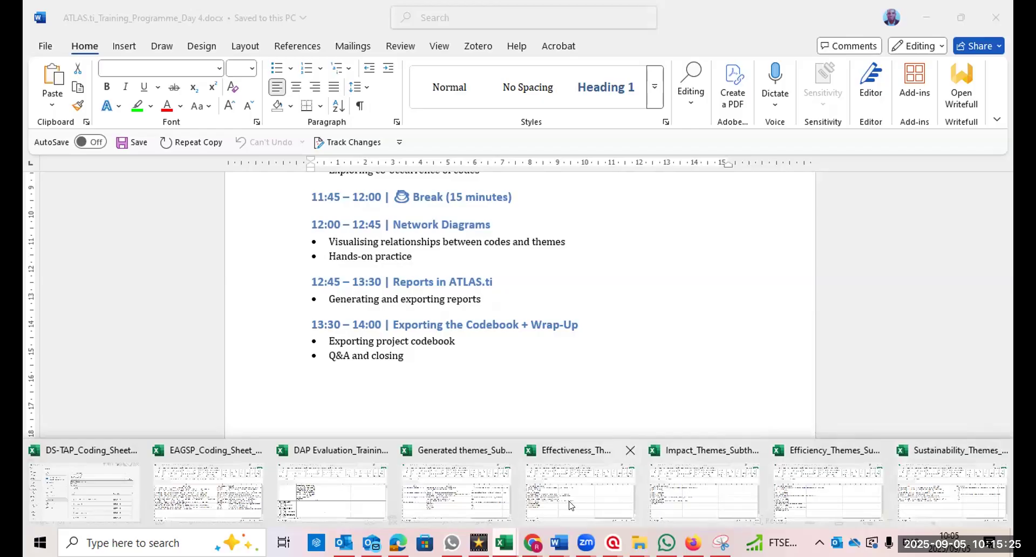
{"action": "left_click", "coordinate": [437, 496]}
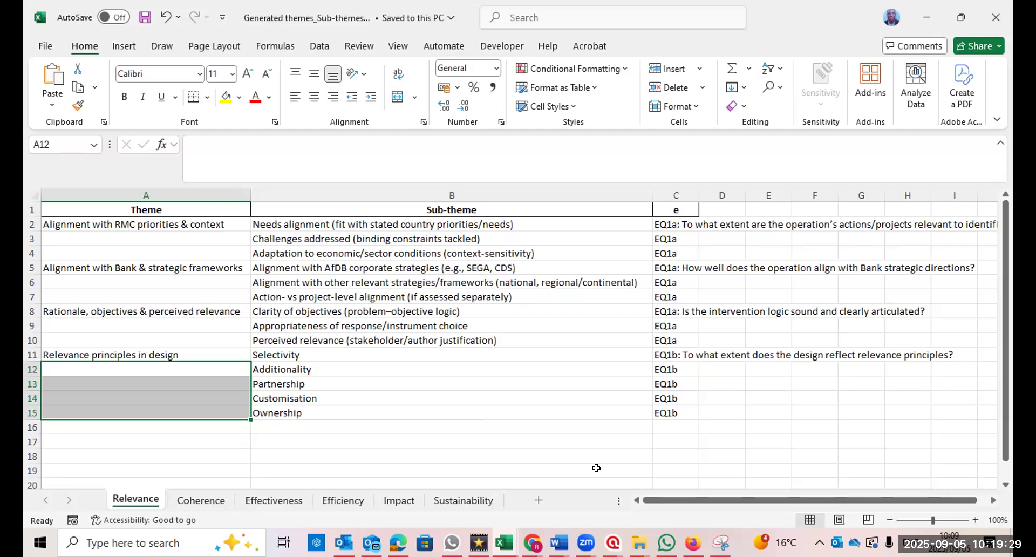
Switch to the DAP Evaluation_Training project in ATLAS.ti and look through the remaining code groups in the project tree.
{"action": "left_click", "coordinate": [612, 543]}
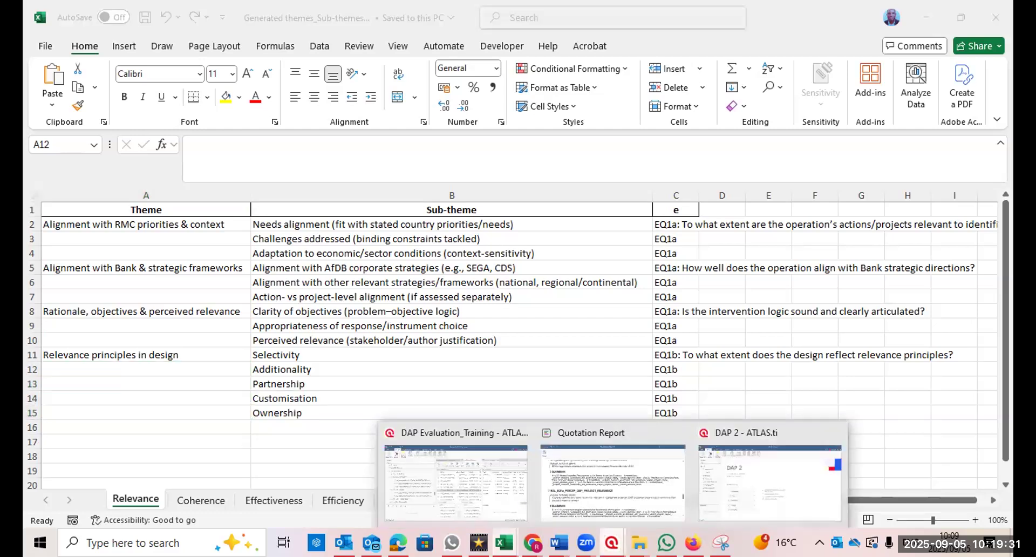
{"action": "left_click", "coordinate": [482, 473]}
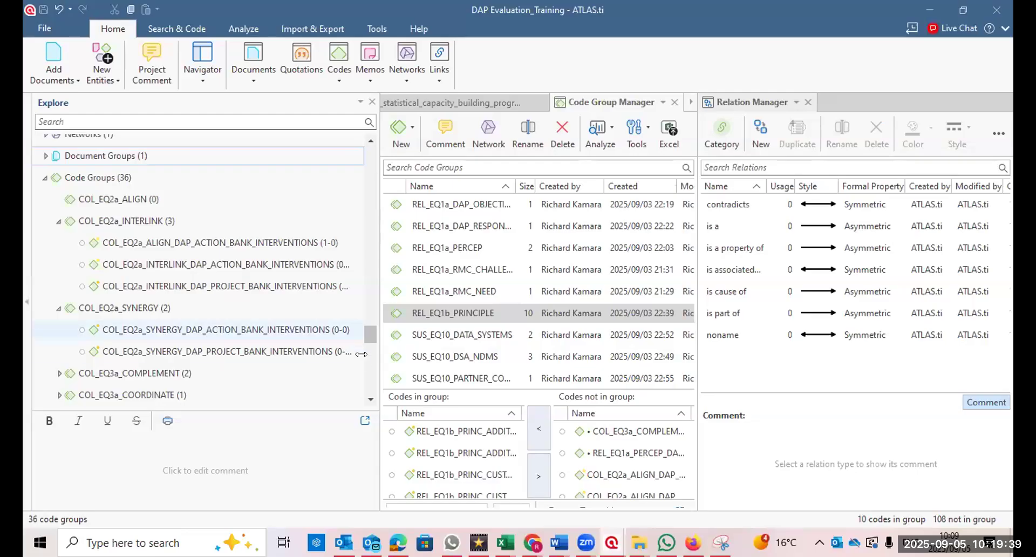
{"action": "scroll", "coordinate": [365, 393], "scroll_direction": "down", "scroll_amount": 5}
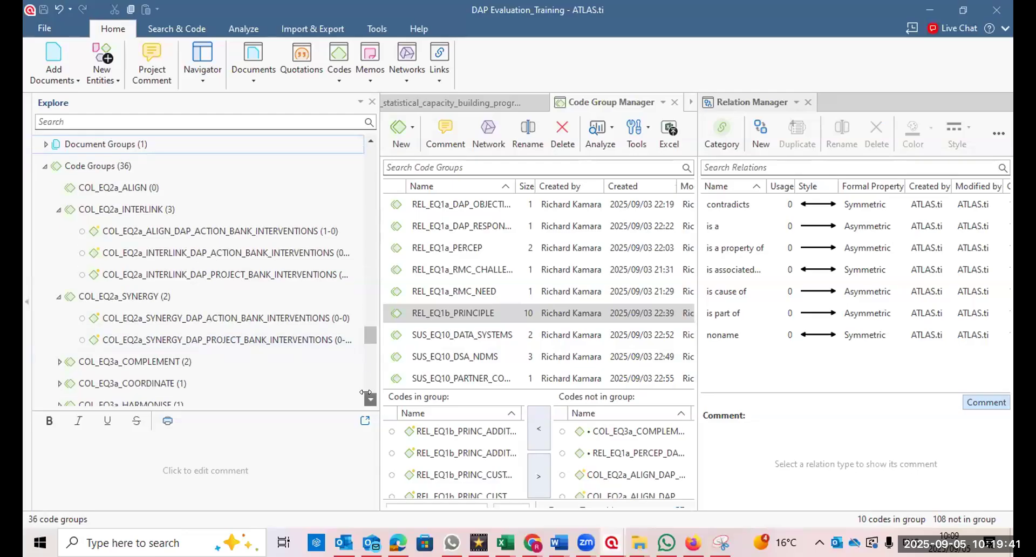
{"action": "scroll", "coordinate": [365, 392], "scroll_direction": "down", "scroll_amount": 1}
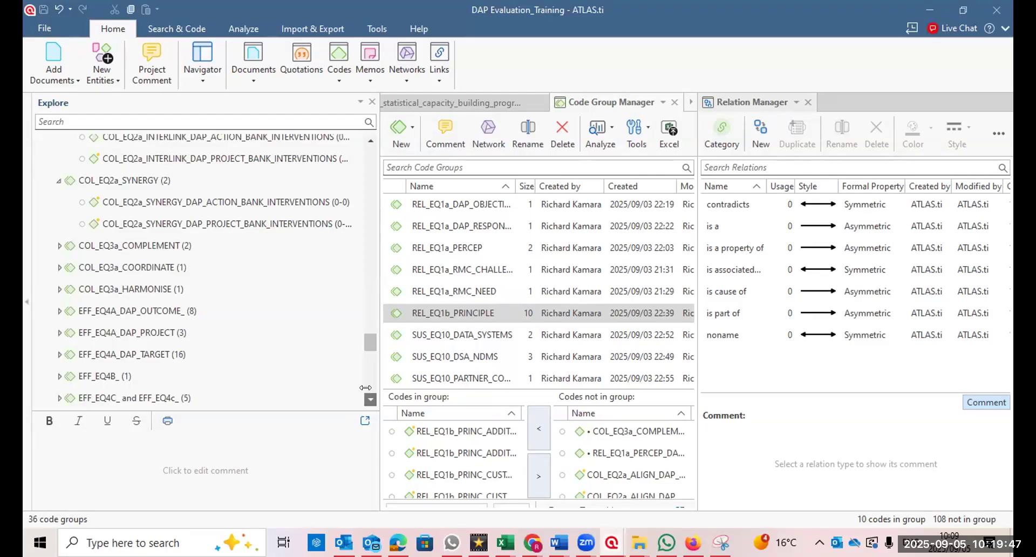
{"action": "scroll", "coordinate": [365, 388], "scroll_direction": "down", "scroll_amount": 6}
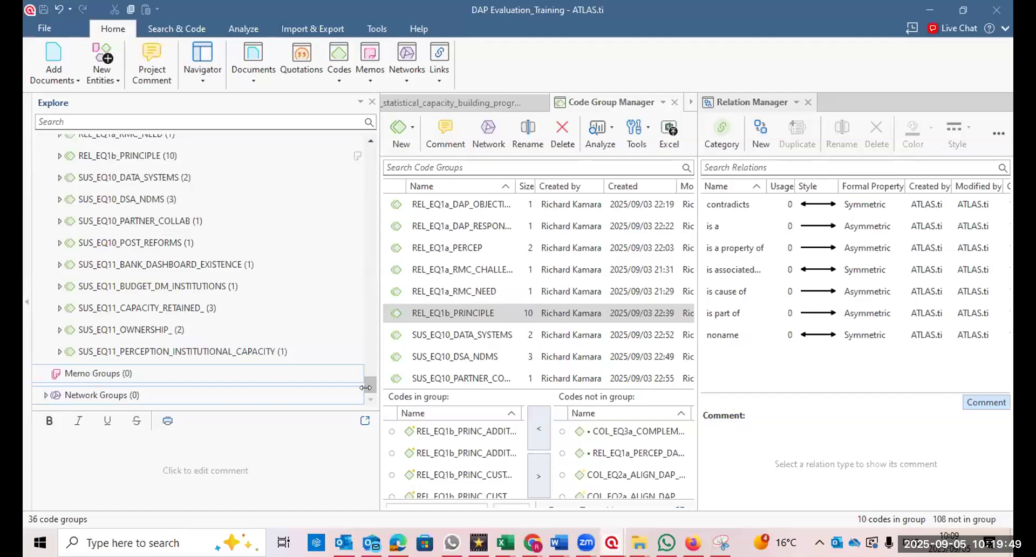
Open the Code Manager, return to the Code Group Manager, and close the Relation Manager to widen the code group list.
{"action": "left_click", "coordinate": [341, 86]}
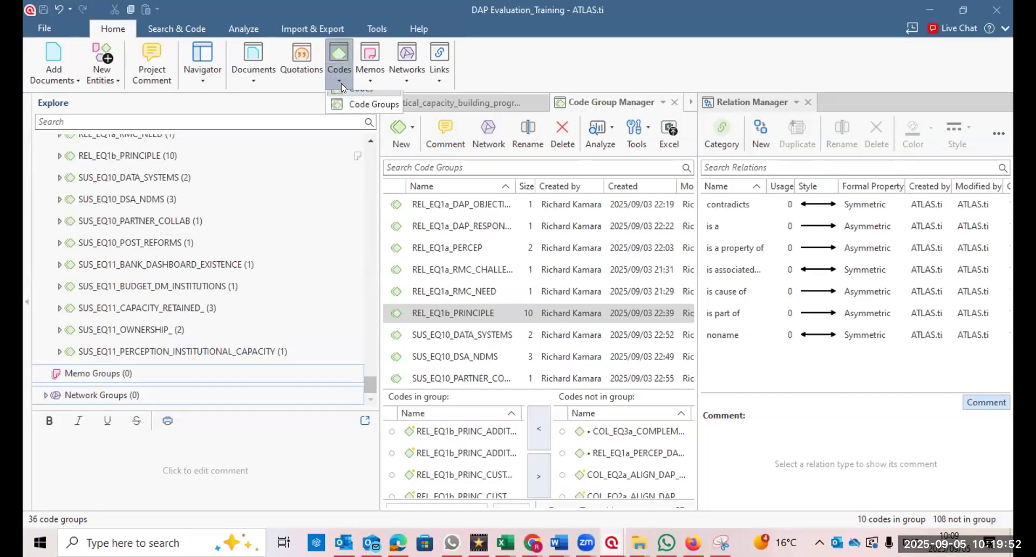
{"action": "left_click", "coordinate": [364, 112]}
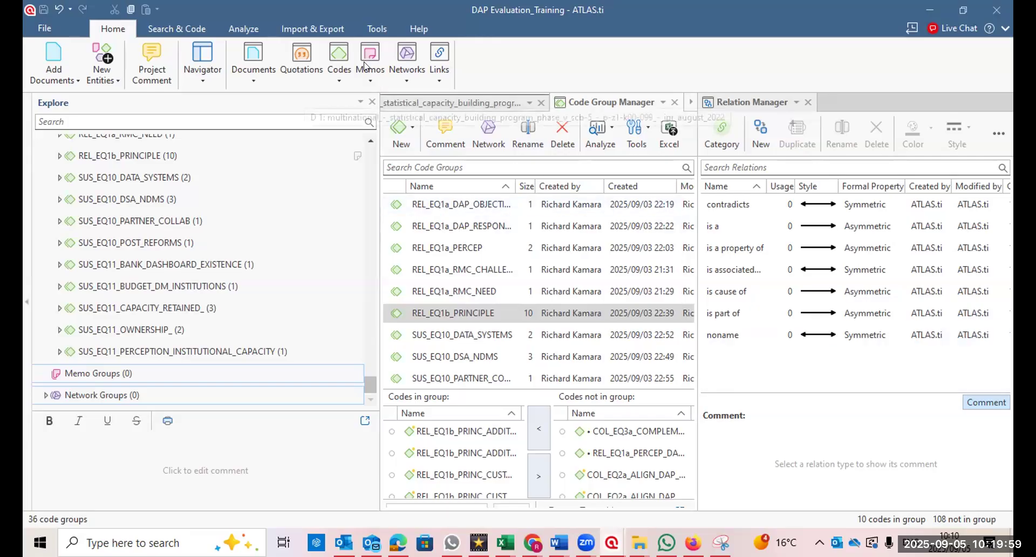
{"action": "left_click", "coordinate": [339, 52]}
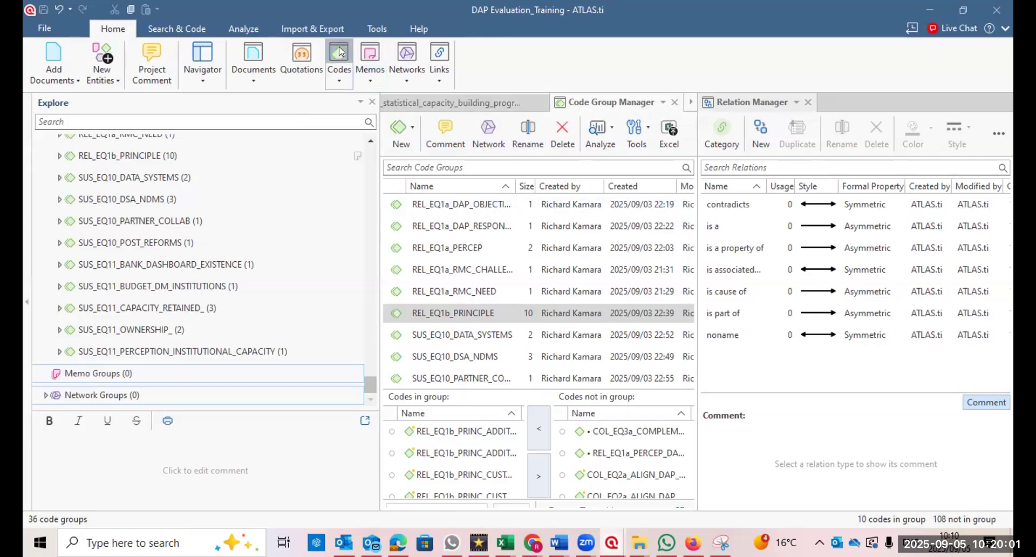
{"action": "left_click", "coordinate": [337, 74]}
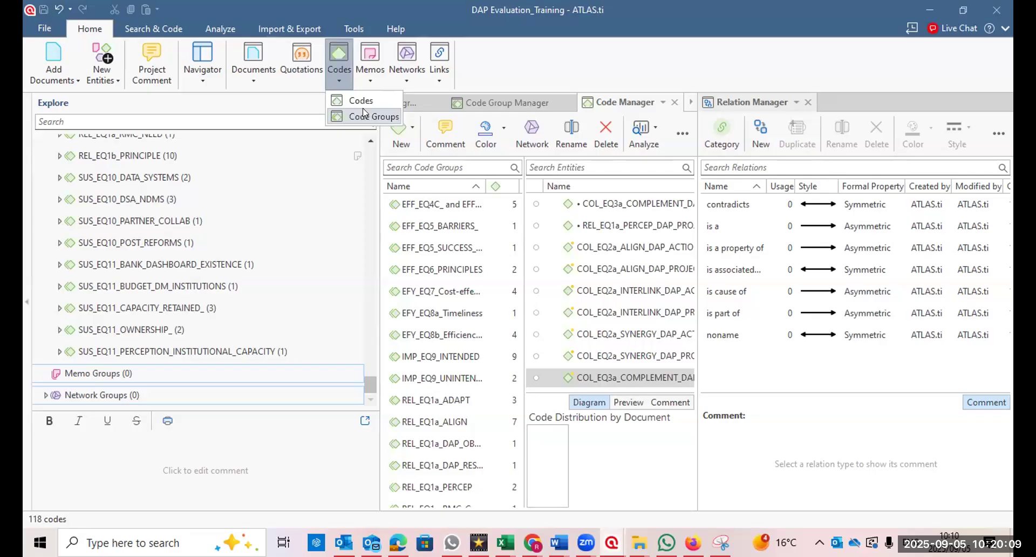
{"action": "left_click", "coordinate": [363, 110]}
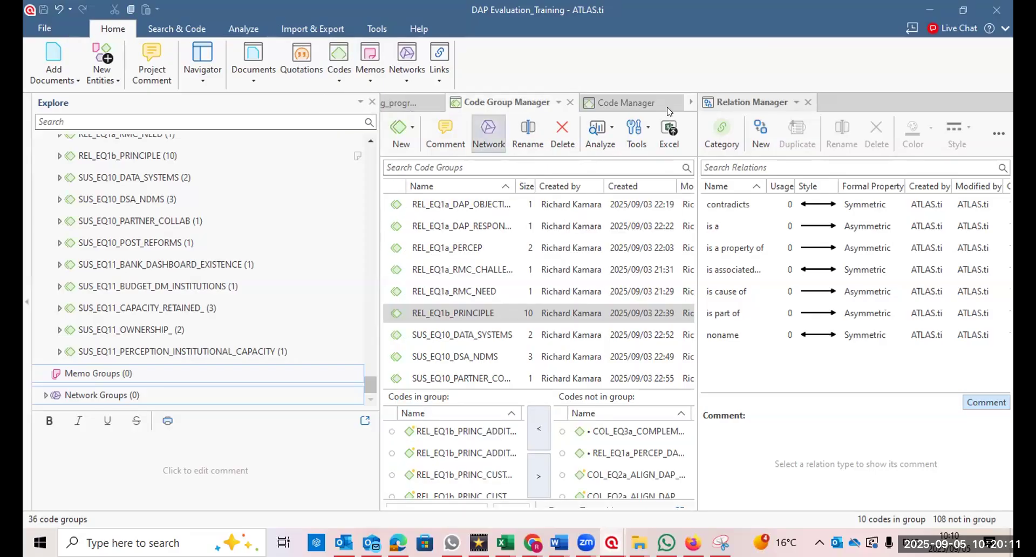
{"action": "left_click", "coordinate": [807, 102]}
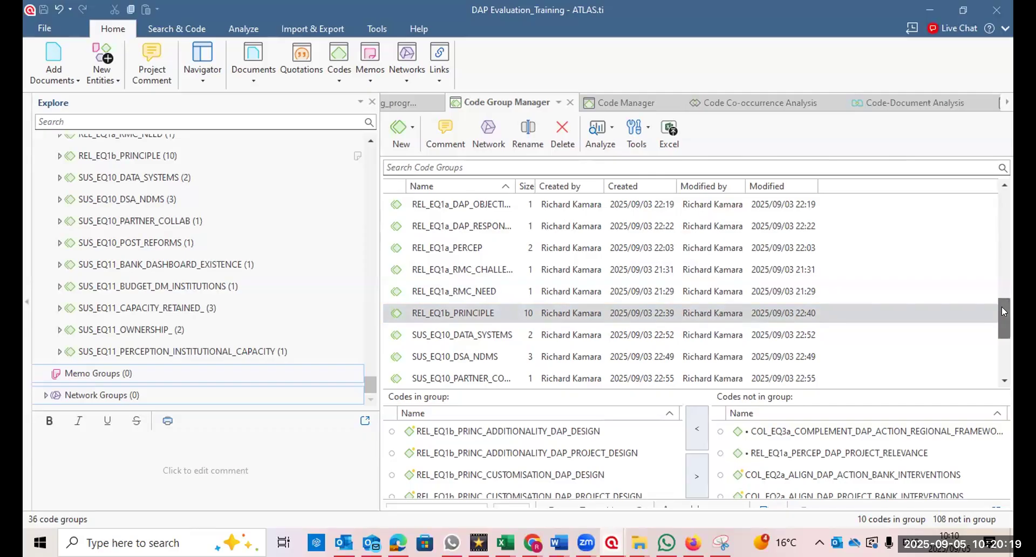
Look through the effectiveness, efficiency, impact and relevance code groups in the Code Group Manager.
{"action": "left_click_drag", "start_coordinate": [1003, 313], "coordinate": [988, 254]}
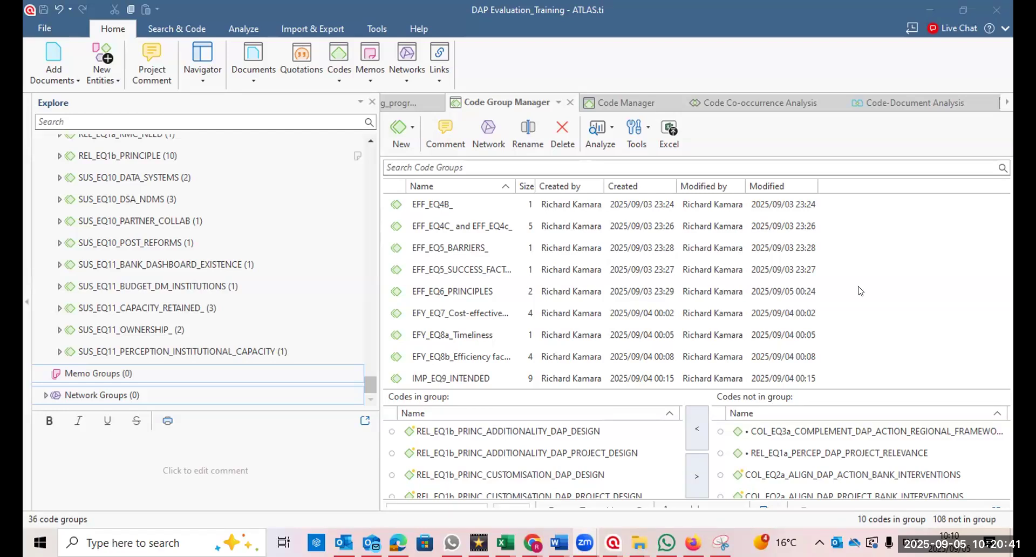
{"action": "left_click_drag", "start_coordinate": [1008, 258], "coordinate": [1010, 285]}
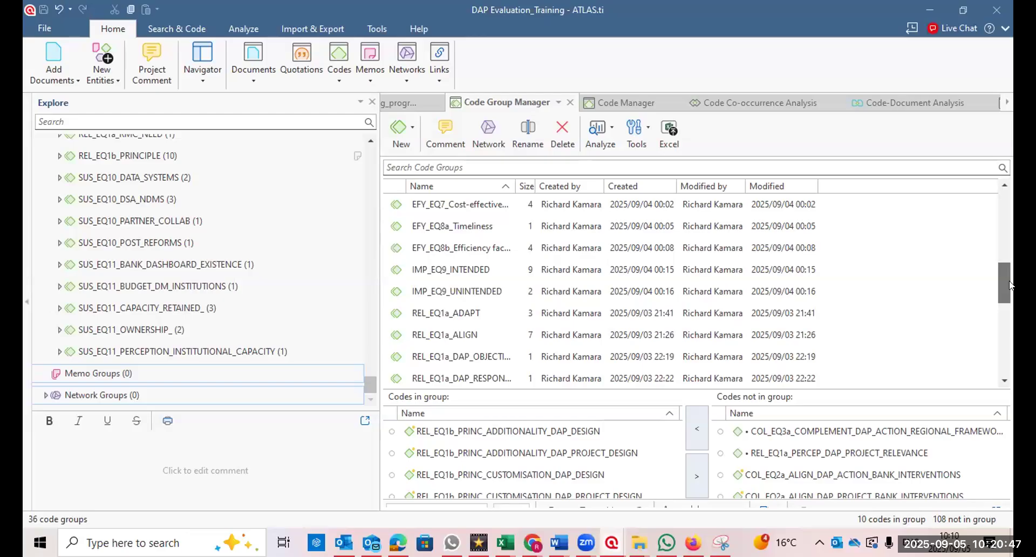
{"action": "left_click_drag", "start_coordinate": [1010, 284], "coordinate": [1010, 319]}
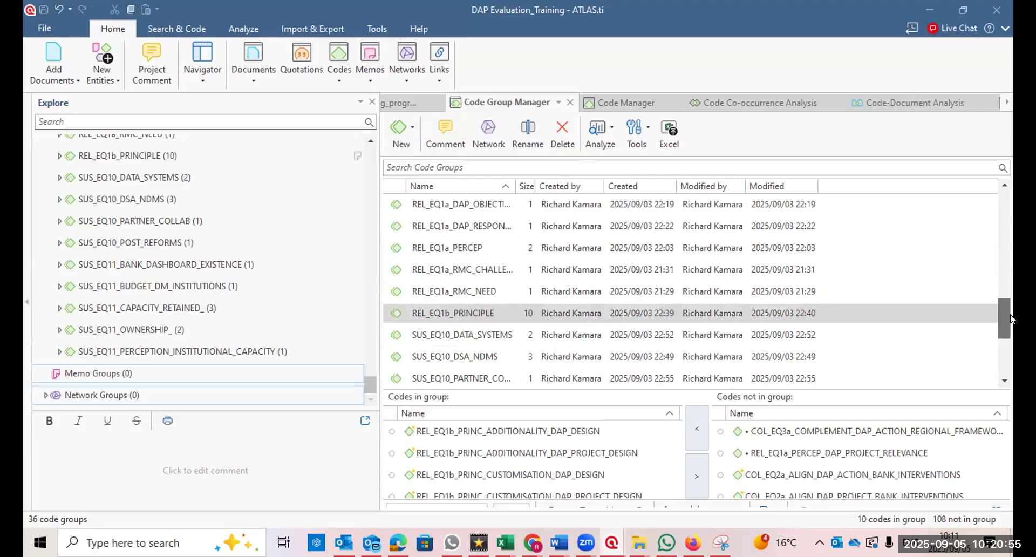
Open the Memo Manager and review the memos on SEGA alignment, other strategies, Principle in Design and Principles_Action.
{"action": "left_click", "coordinate": [364, 77]}
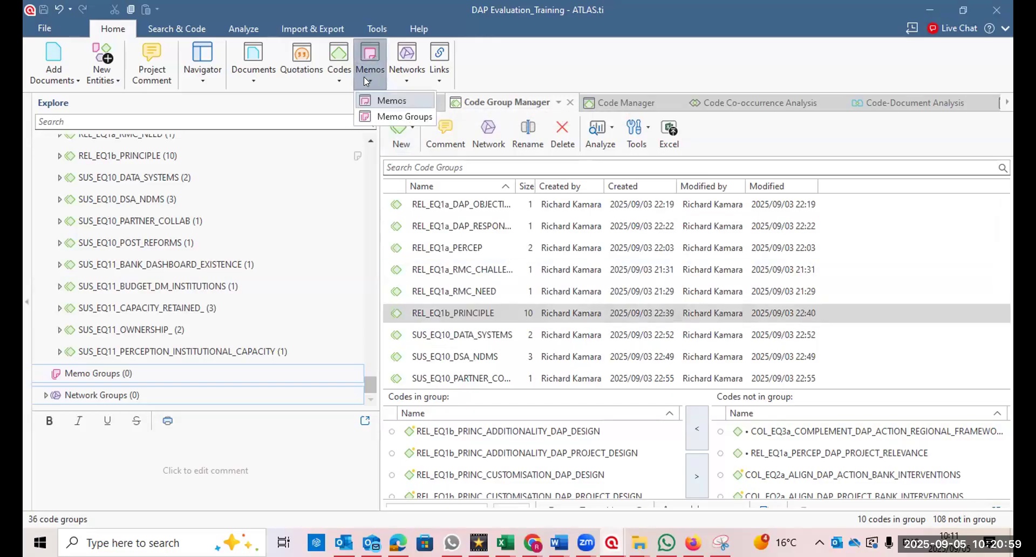
{"action": "left_click", "coordinate": [385, 100]}
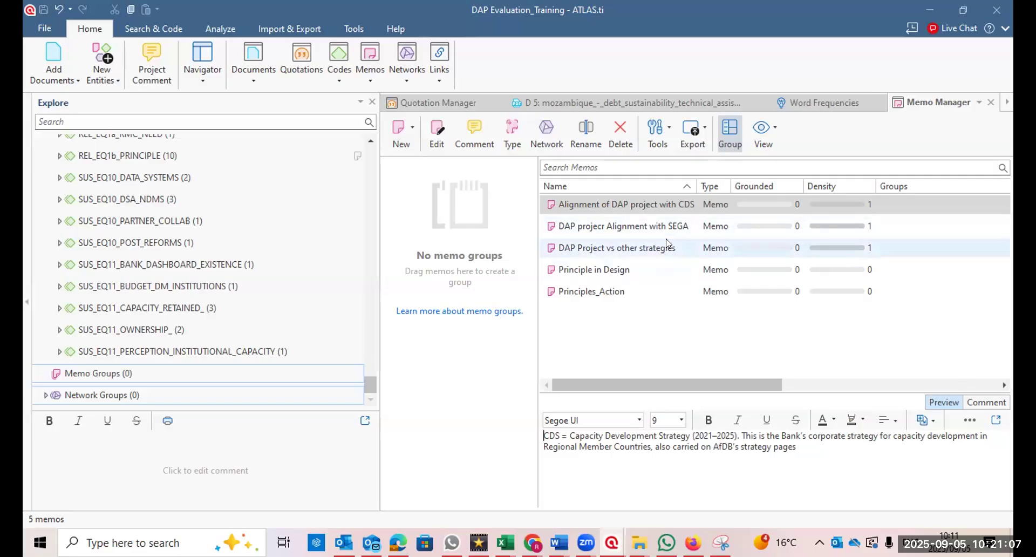
{"action": "left_click", "coordinate": [633, 227]}
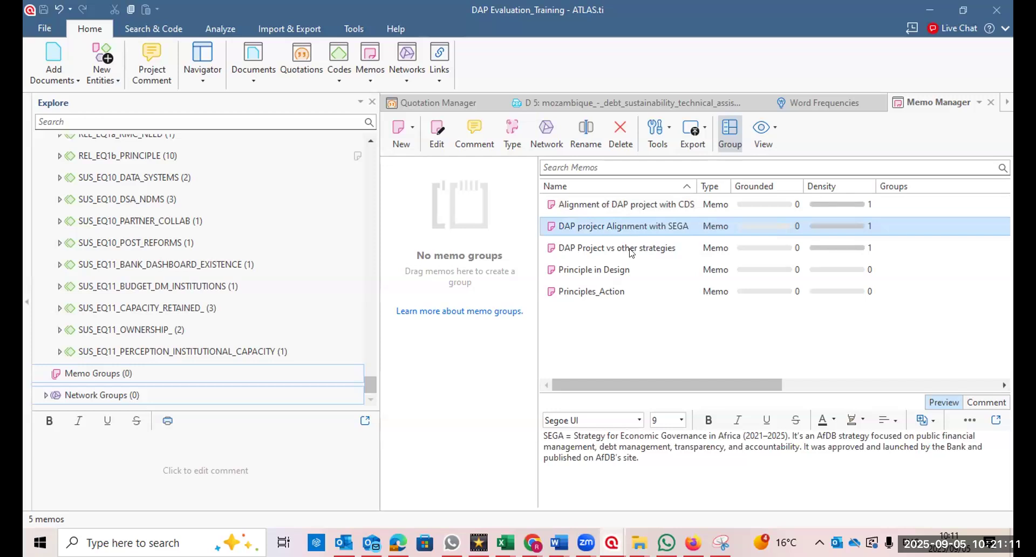
{"action": "left_click", "coordinate": [631, 251]}
{"action": "left_click", "coordinate": [607, 277]}
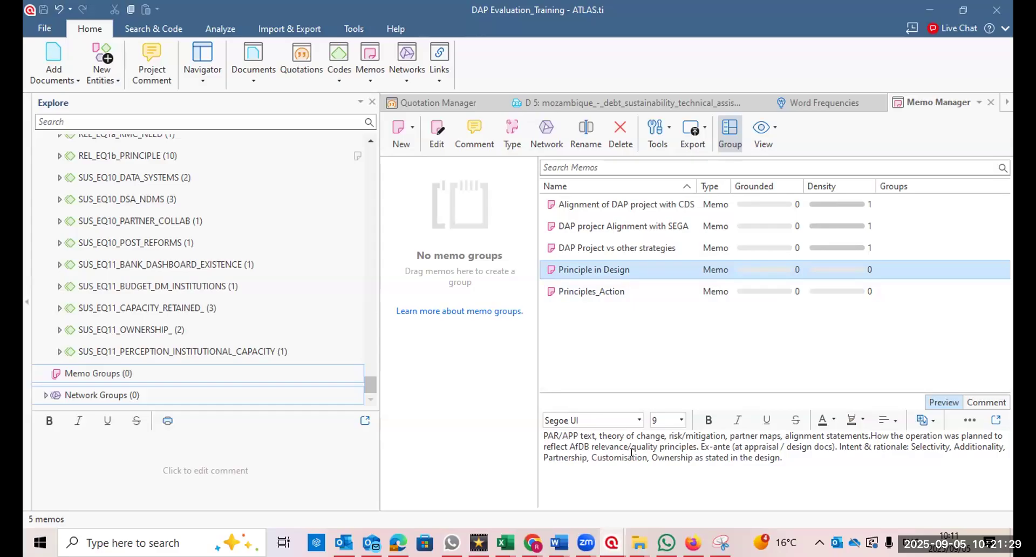
{"action": "left_click", "coordinate": [573, 293]}
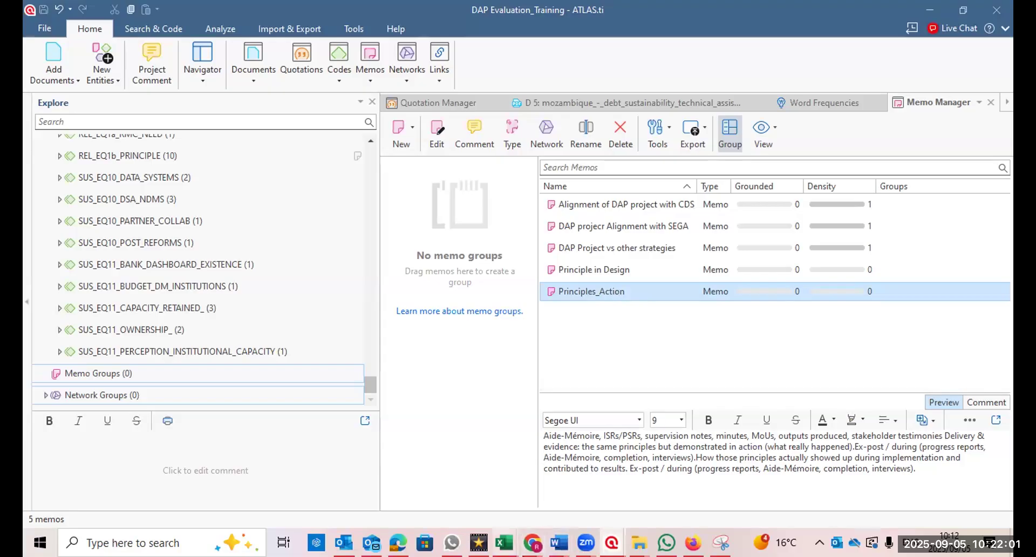
Switch to the generated themes workbook in Excel and compare the themes and sub-themes on the Relevance and Coherence sheets.
{"action": "mouse_move", "coordinate": [503, 542]}
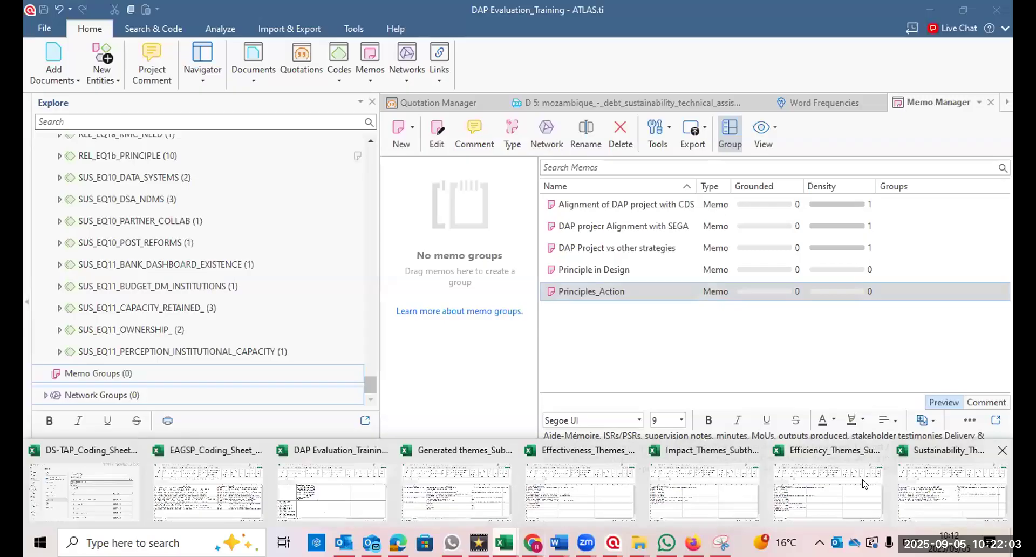
{"action": "left_click", "coordinate": [491, 493]}
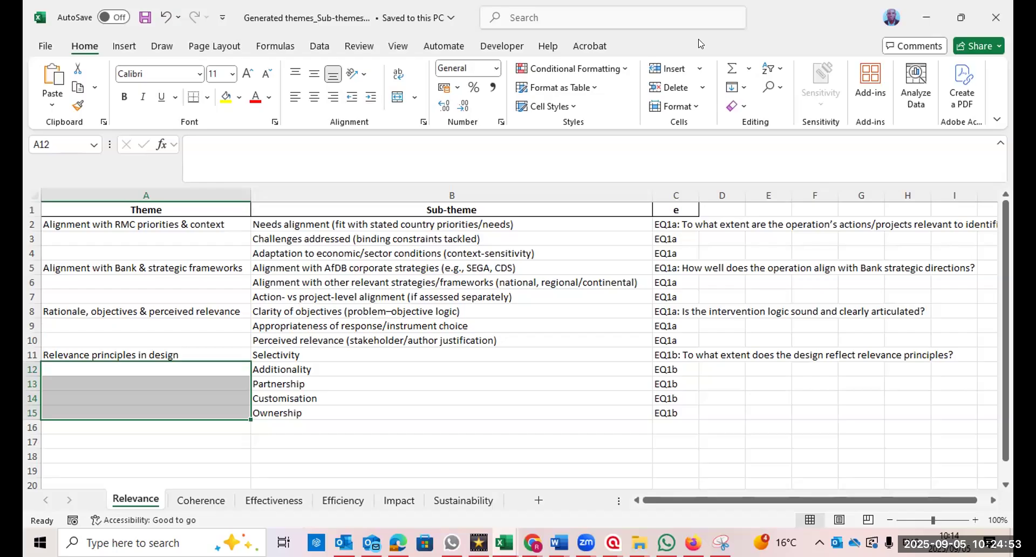
{"action": "left_click", "coordinate": [208, 499]}
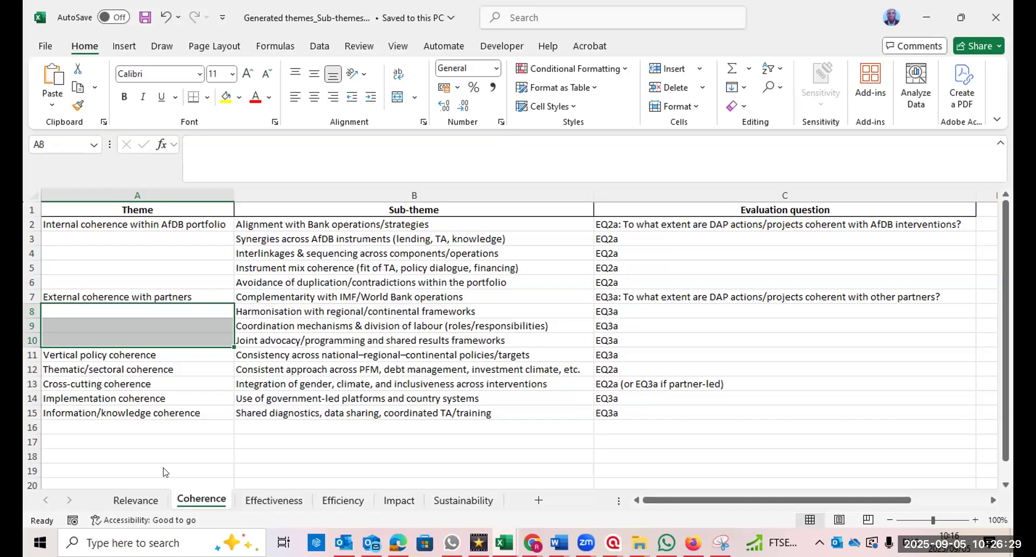
{"action": "left_click", "coordinate": [133, 500]}
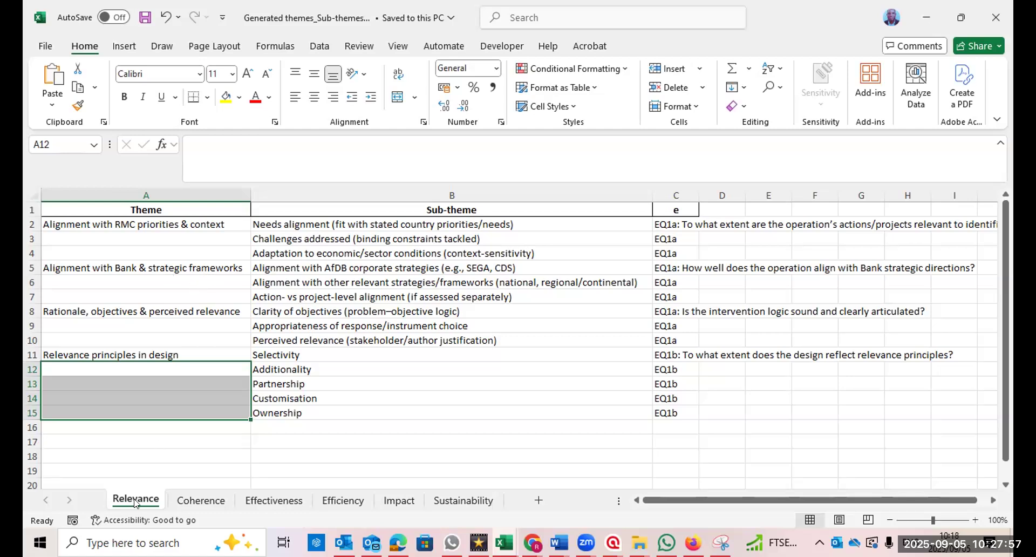
{"action": "left_click", "coordinate": [199, 495]}
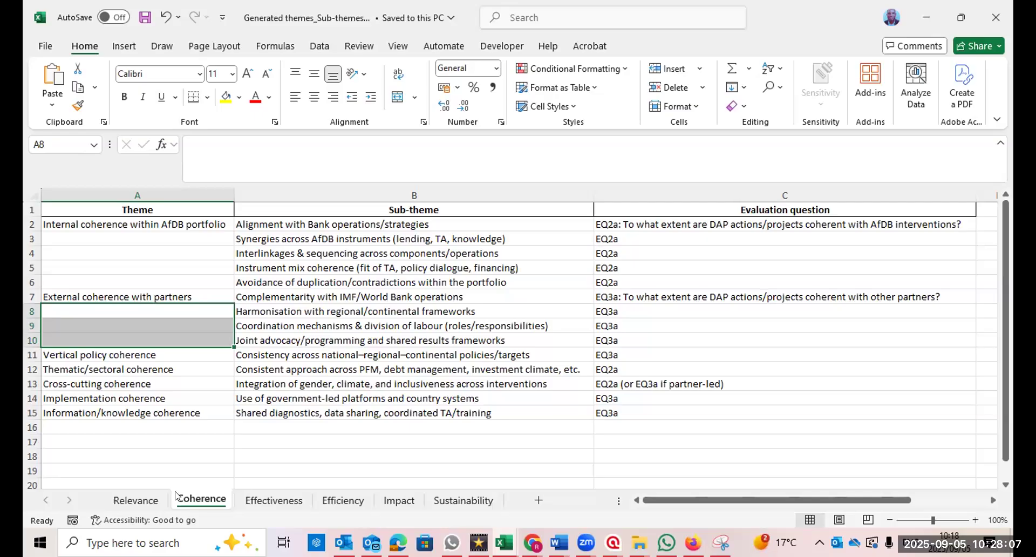
{"action": "left_click", "coordinate": [135, 498]}
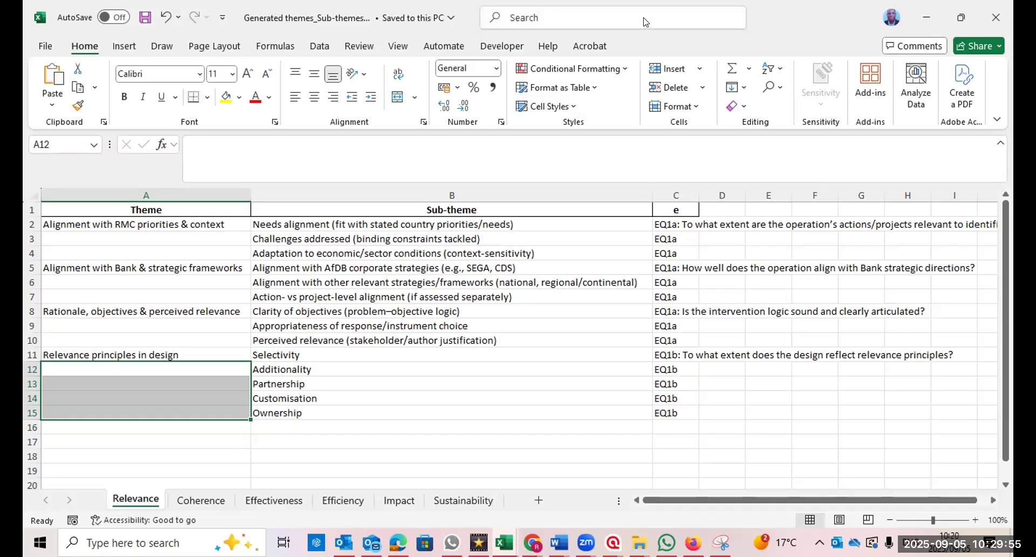
Review the themes, sub-themes and evaluation questions on the Effectiveness and Efficiency sheets.
{"action": "left_click", "coordinate": [277, 501]}
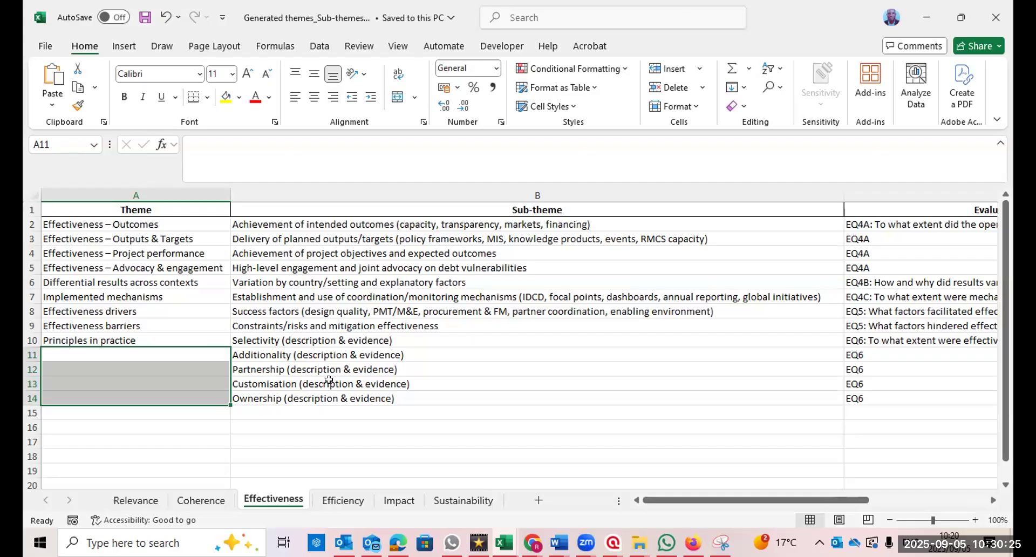
{"action": "left_click", "coordinate": [343, 497]}
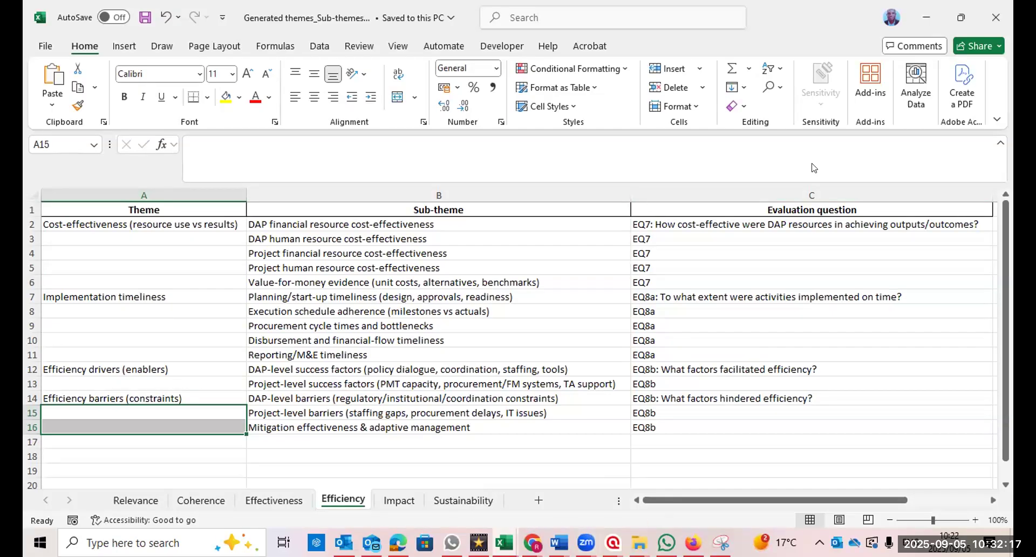
{"action": "left_click", "coordinate": [852, 57]}
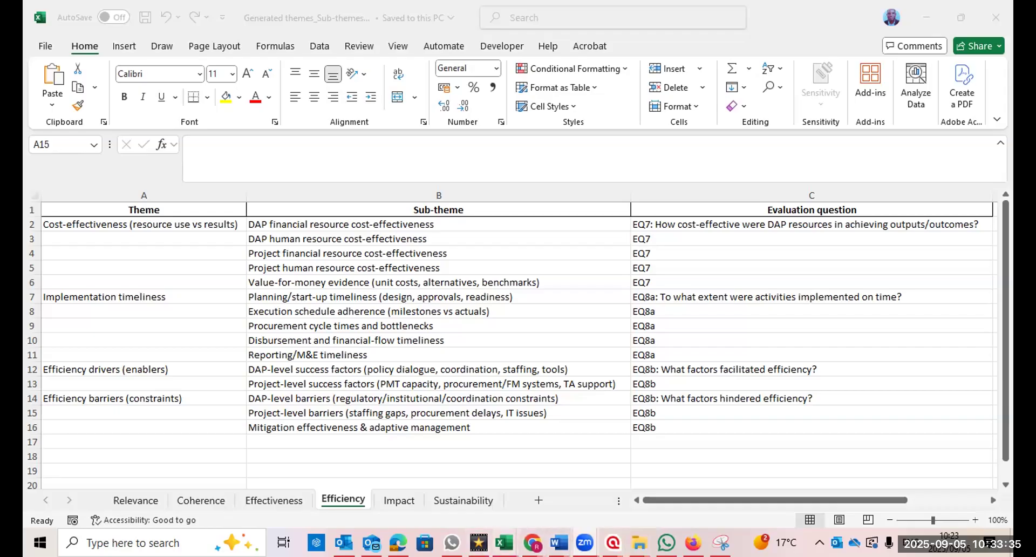
{"action": "mouse_move", "coordinate": [504, 542]}
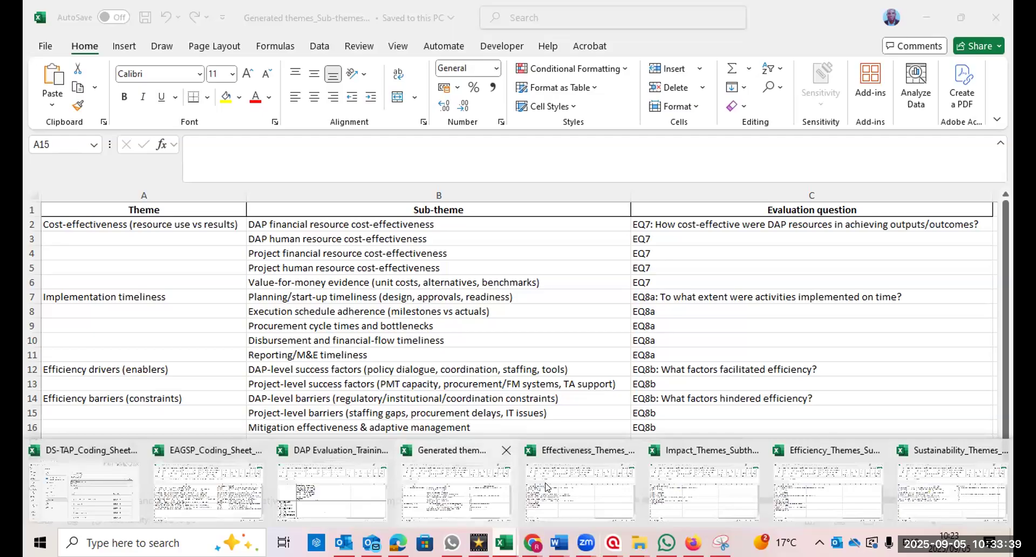
{"action": "left_click", "coordinate": [482, 484]}
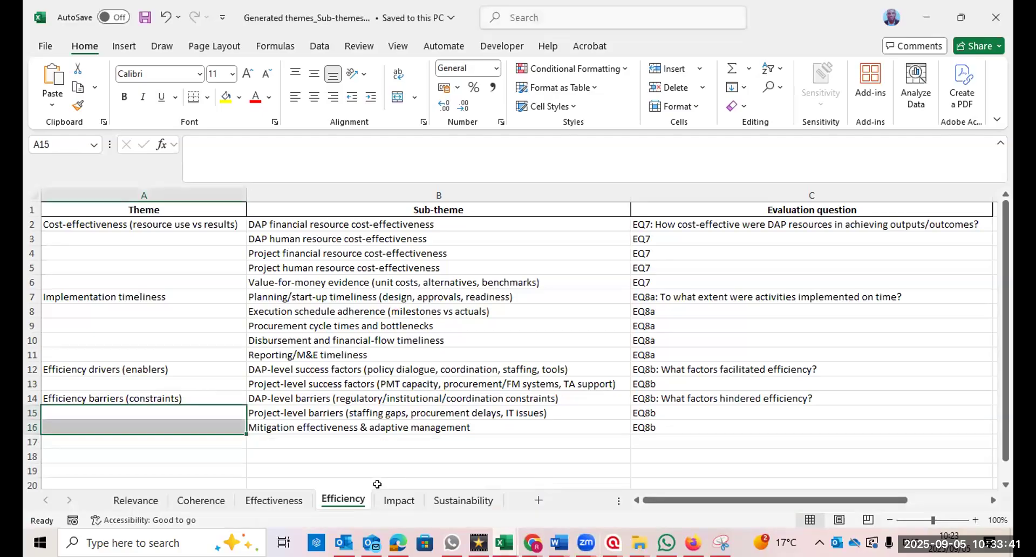
Review the intended and unintended impact themes, sub-themes and EQ9 questions on the Impact sheet.
{"action": "left_click", "coordinate": [401, 499]}
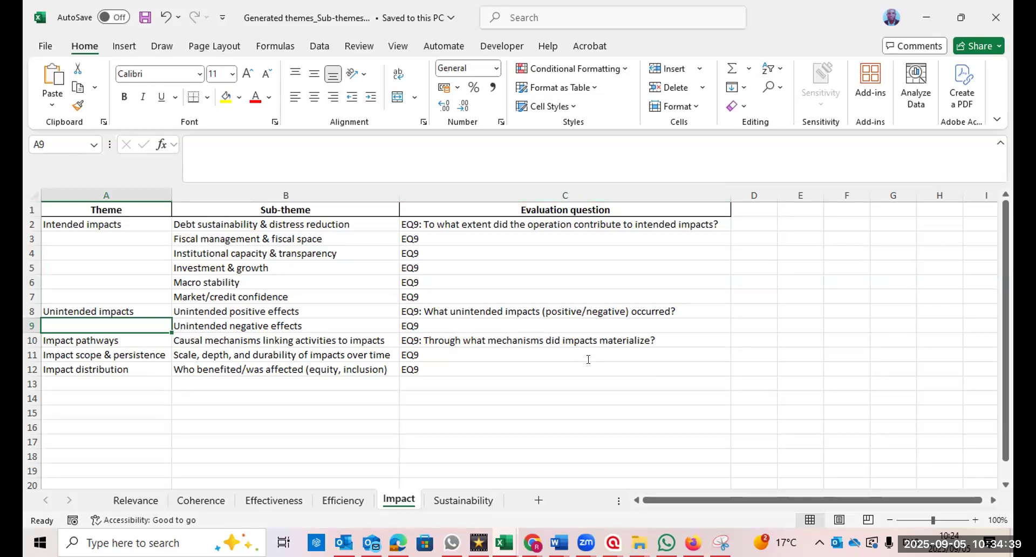
{"action": "left_click", "coordinate": [514, 140]}
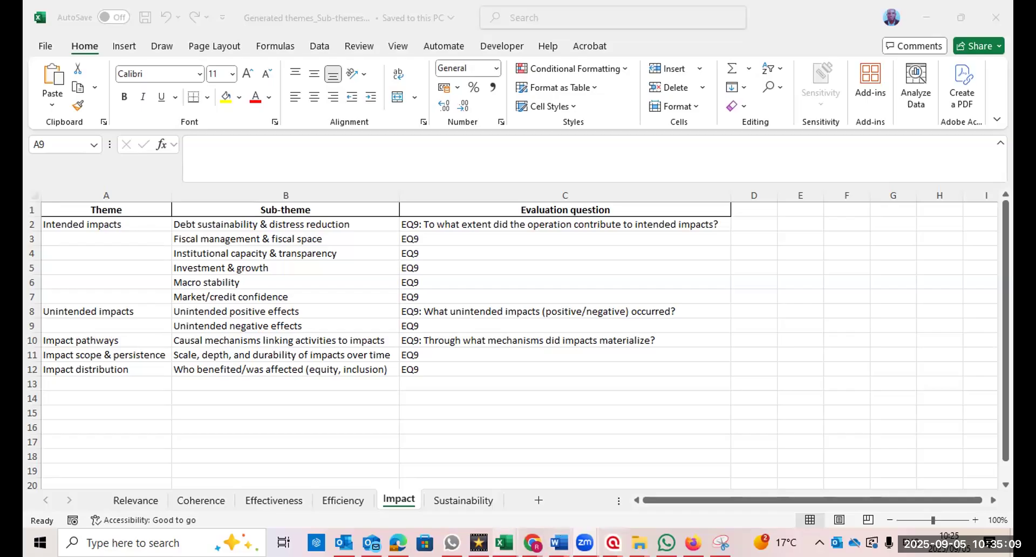
{"action": "mouse_move", "coordinate": [504, 542]}
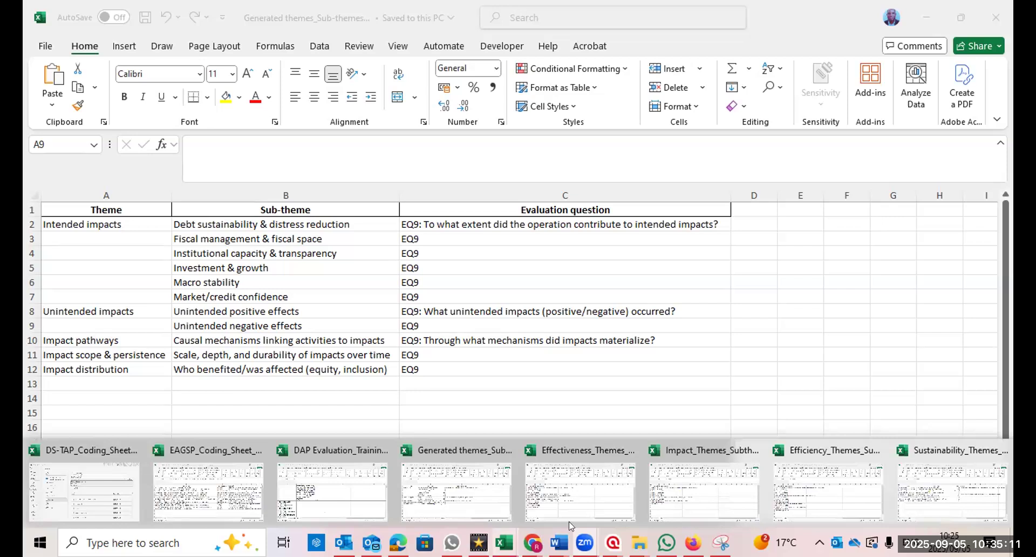
{"action": "left_click", "coordinate": [521, 484]}
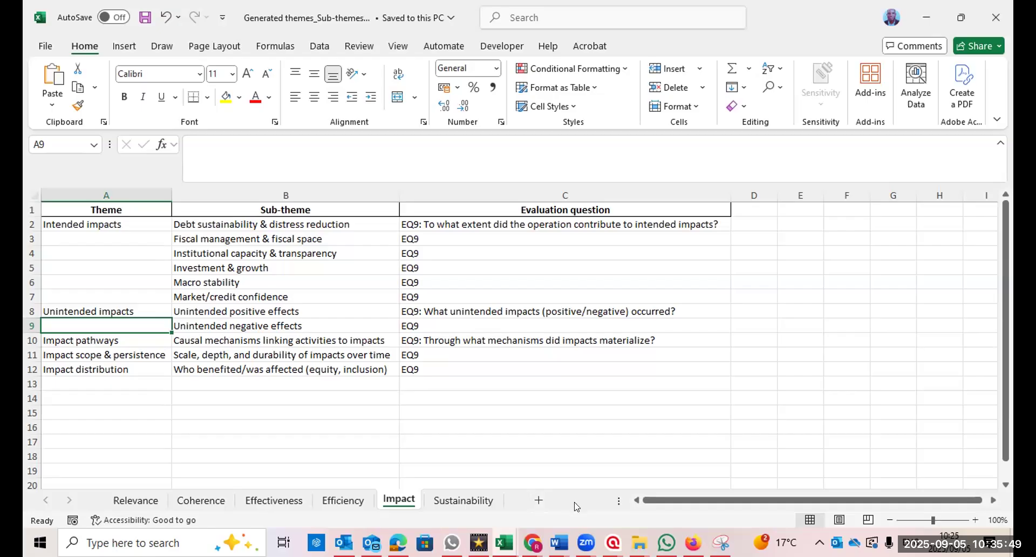
{"action": "left_click", "coordinate": [584, 542]}
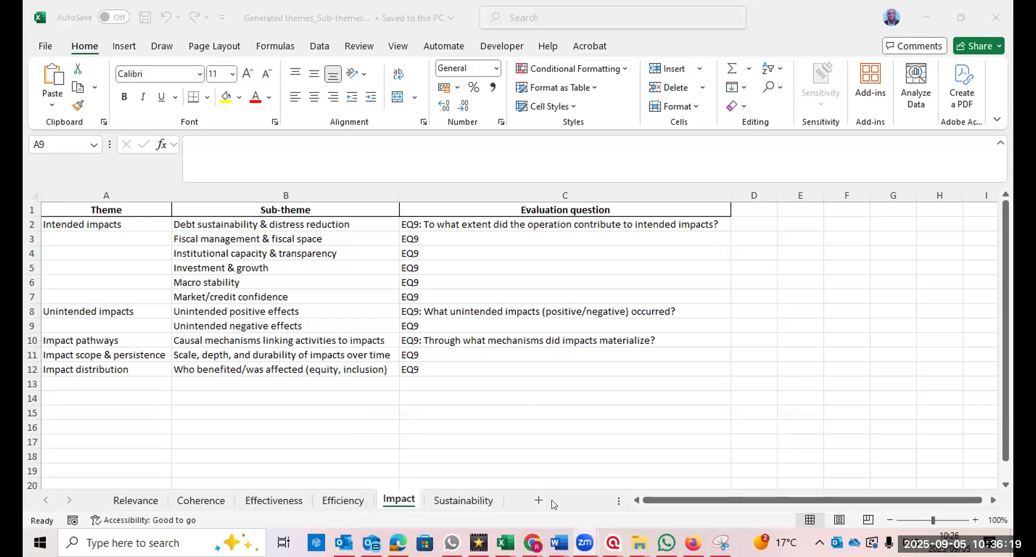
Review the themes, sub-themes and EQ10 and EQ11 evaluation questions on the Sustainability sheet.
{"action": "mouse_move", "coordinate": [585, 542]}
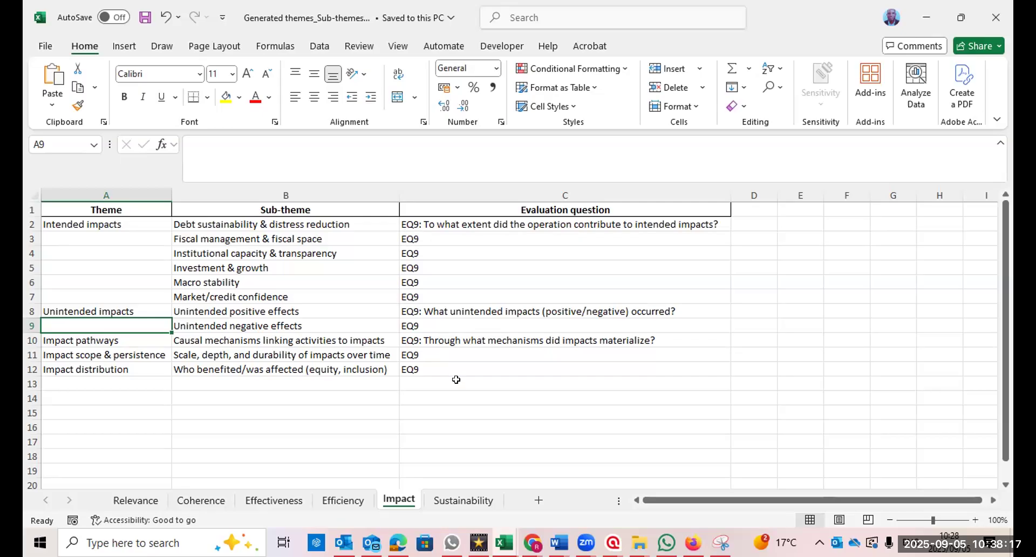
{"action": "left_click", "coordinate": [455, 501]}
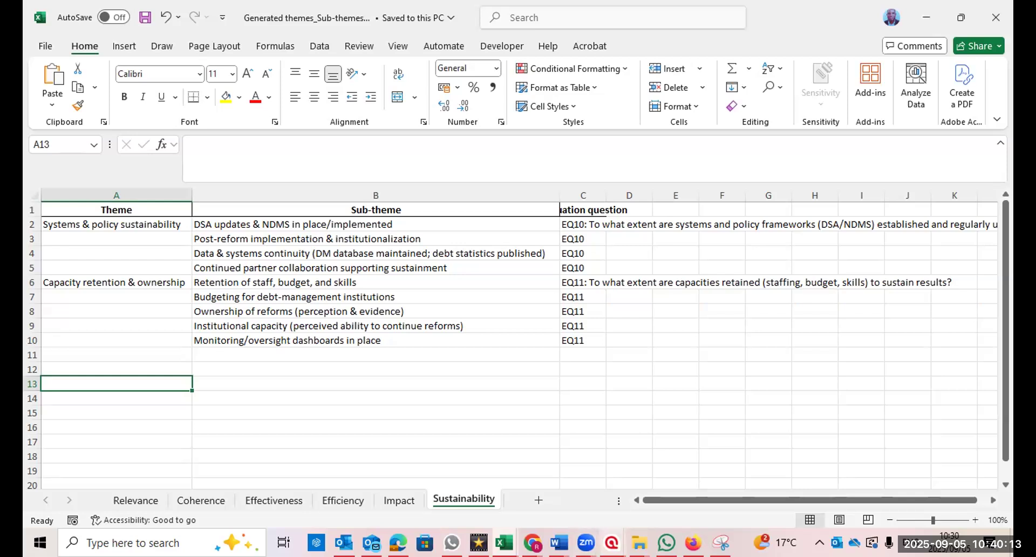
Switch to the DAP 2 project in ATLAS.ti and examine the options for creating a new project and importing an existing one.
{"action": "left_click", "coordinate": [611, 542]}
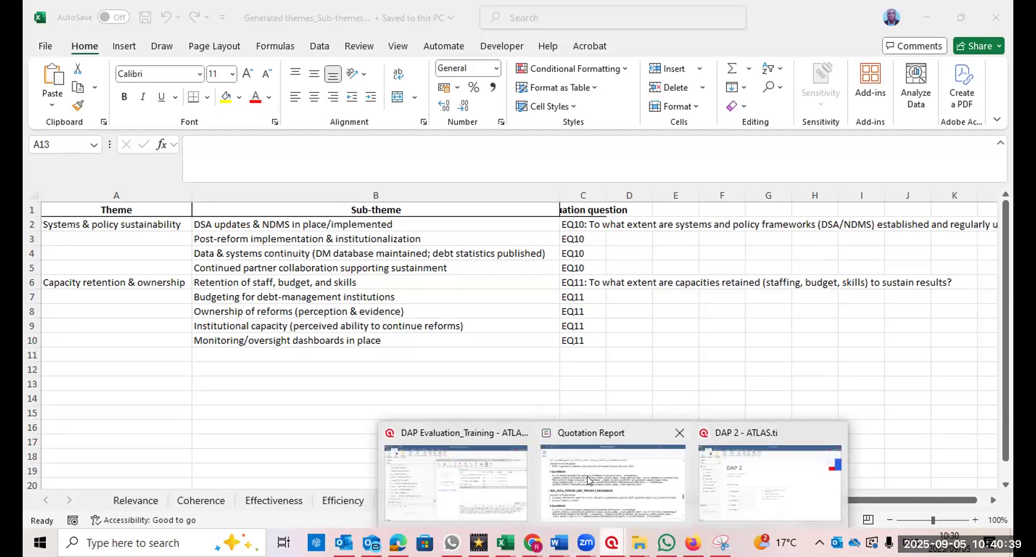
{"action": "left_click", "coordinate": [734, 473]}
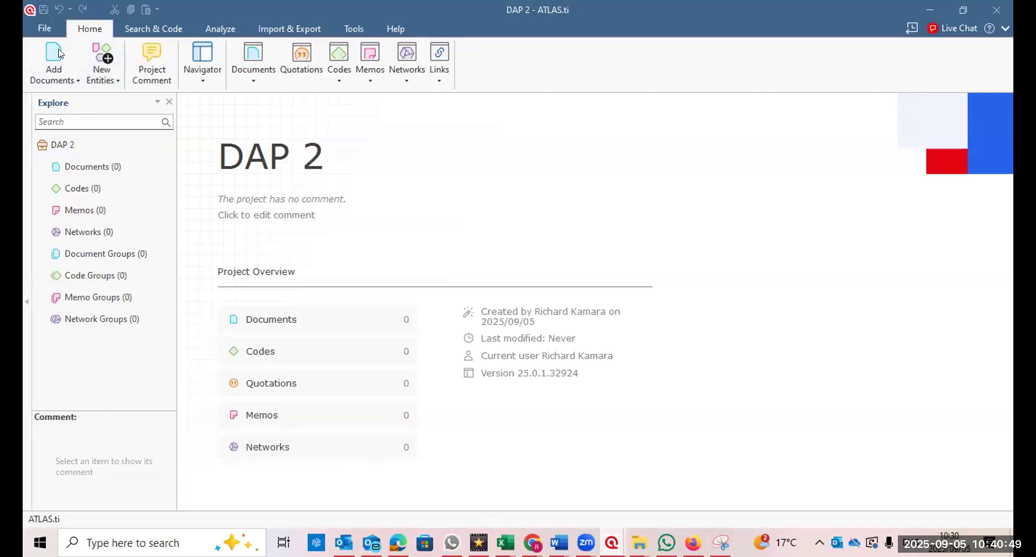
{"action": "left_click", "coordinate": [41, 27]}
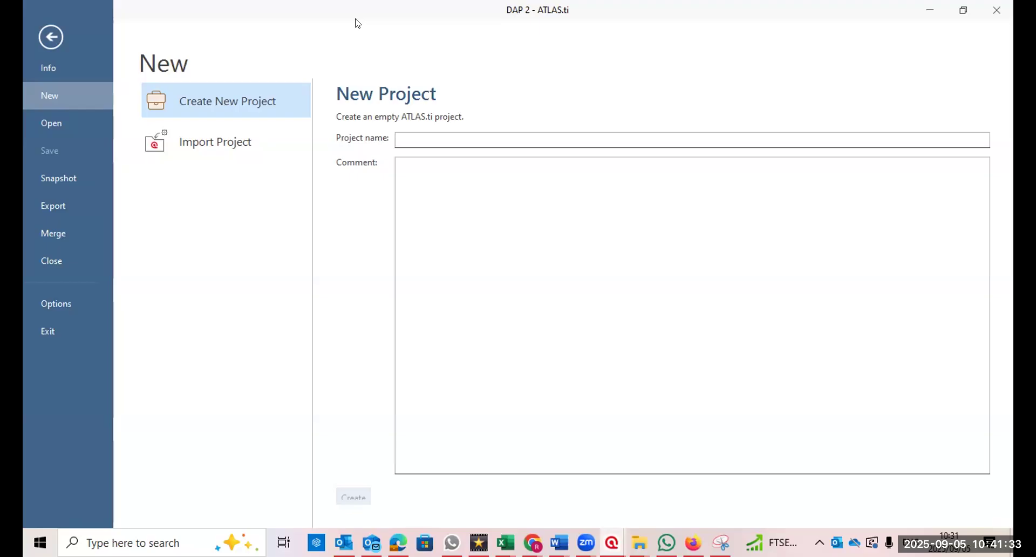
{"action": "left_click", "coordinate": [41, 32]}
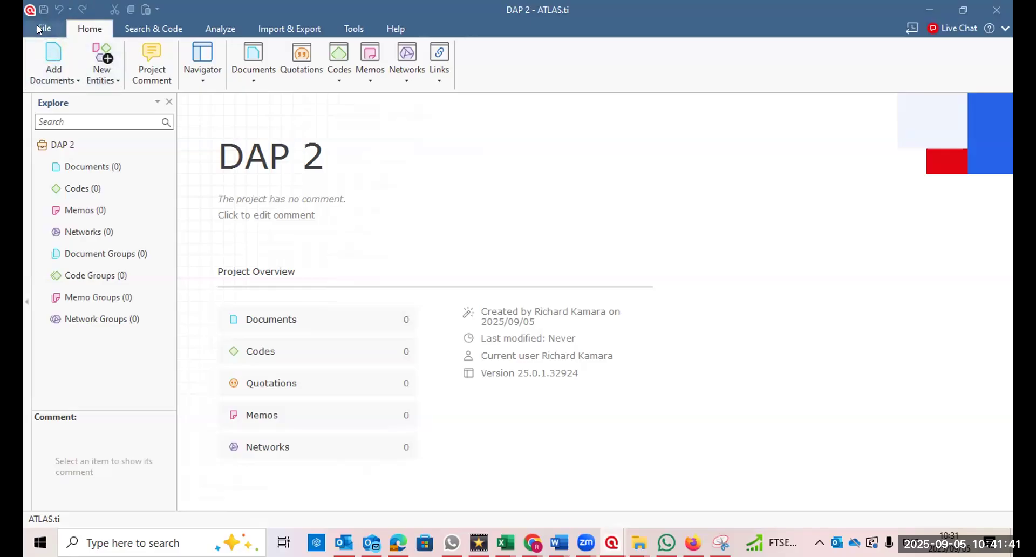
{"action": "left_click", "coordinate": [38, 22]}
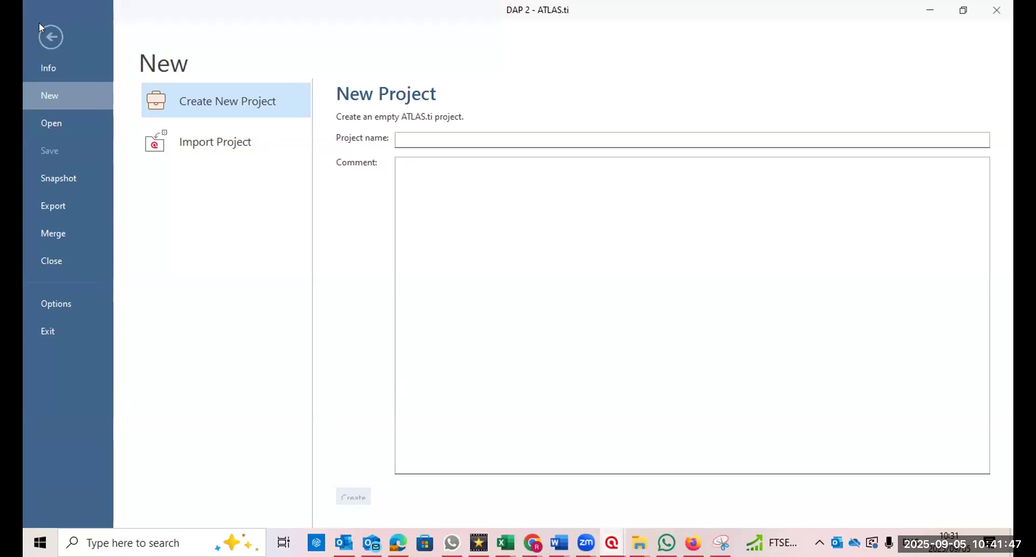
{"action": "left_click", "coordinate": [183, 146]}
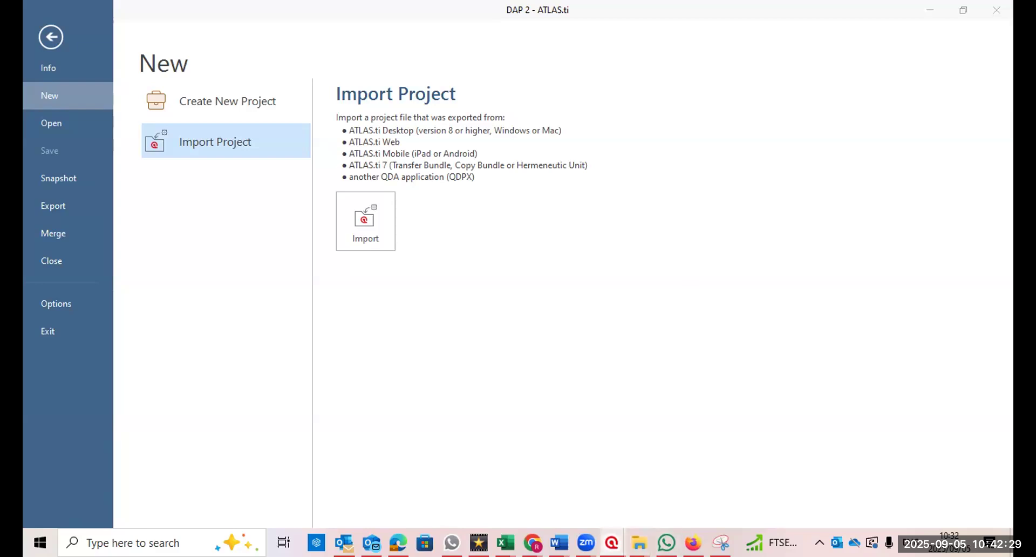
{"action": "mouse_move", "coordinate": [612, 542]}
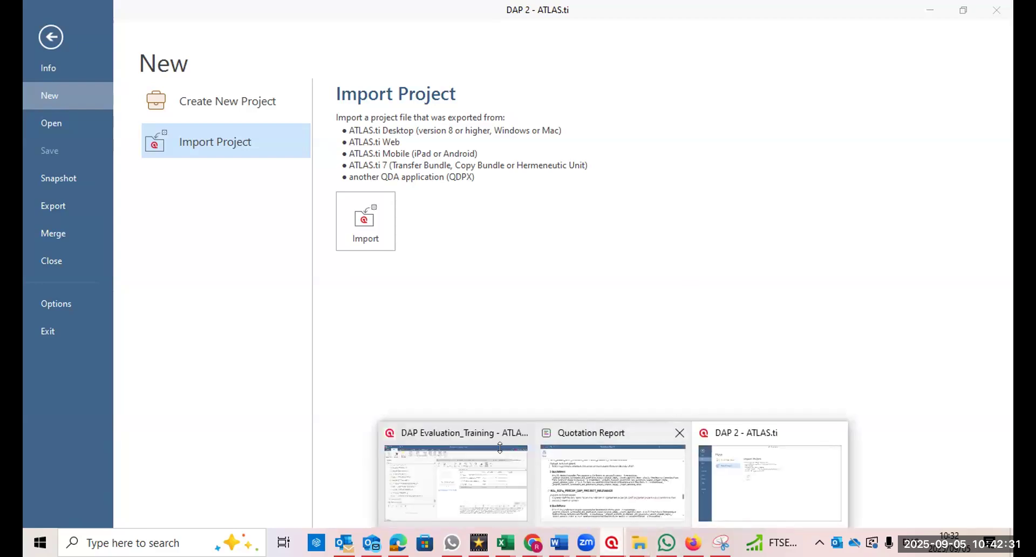
{"action": "left_click", "coordinate": [559, 476]}
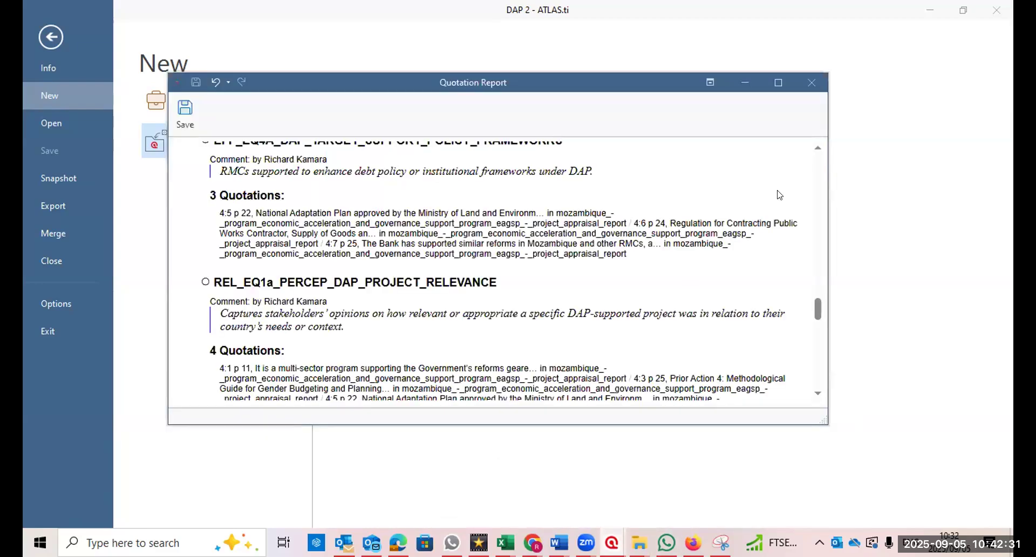
{"action": "left_click", "coordinate": [745, 83]}
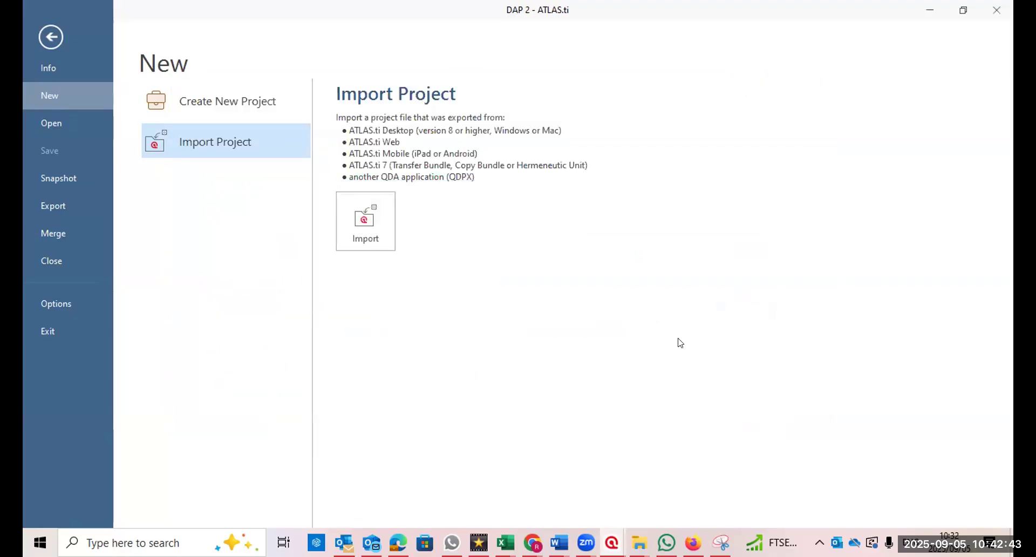
Leave the project import view, switch to the DAP Evaluation_Training project and bring up the start of its project explorer.
{"action": "left_click", "coordinate": [60, 37]}
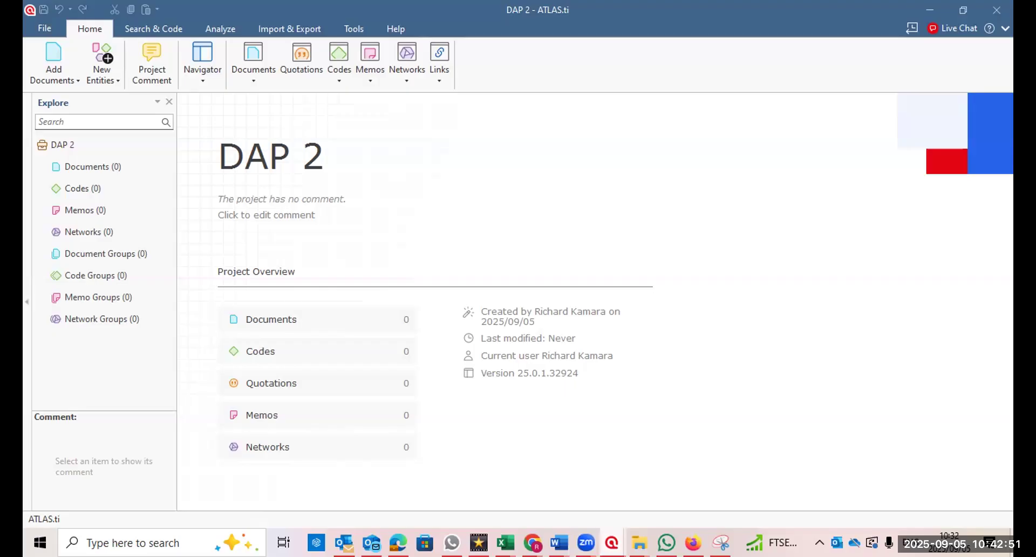
{"action": "mouse_move", "coordinate": [611, 542]}
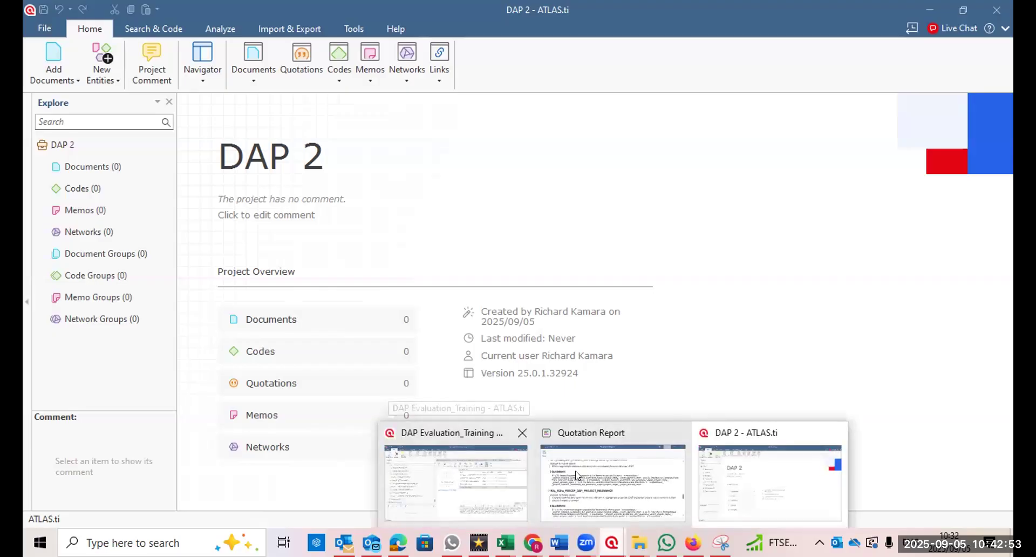
{"action": "left_click", "coordinate": [763, 474]}
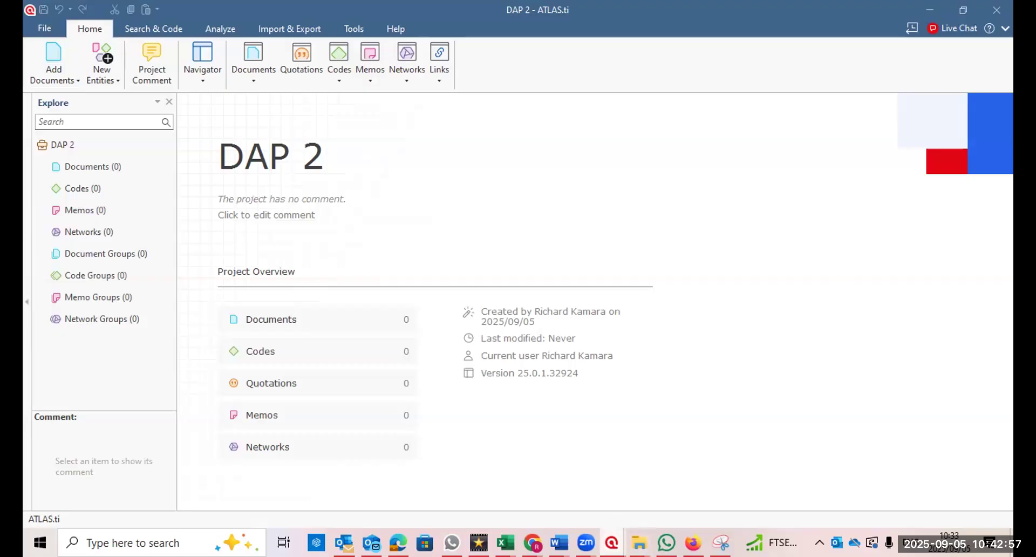
{"action": "mouse_move", "coordinate": [611, 542]}
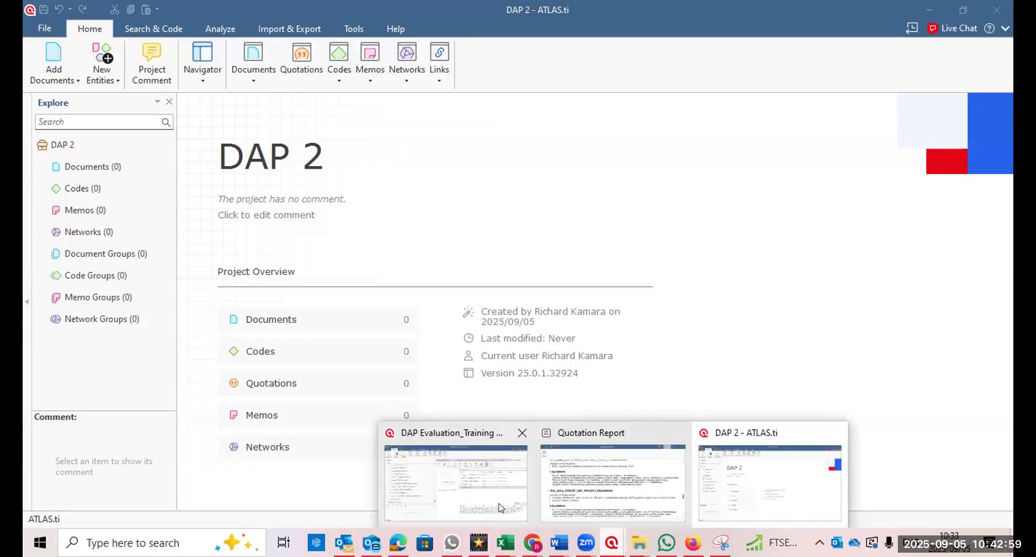
{"action": "left_click", "coordinate": [499, 507]}
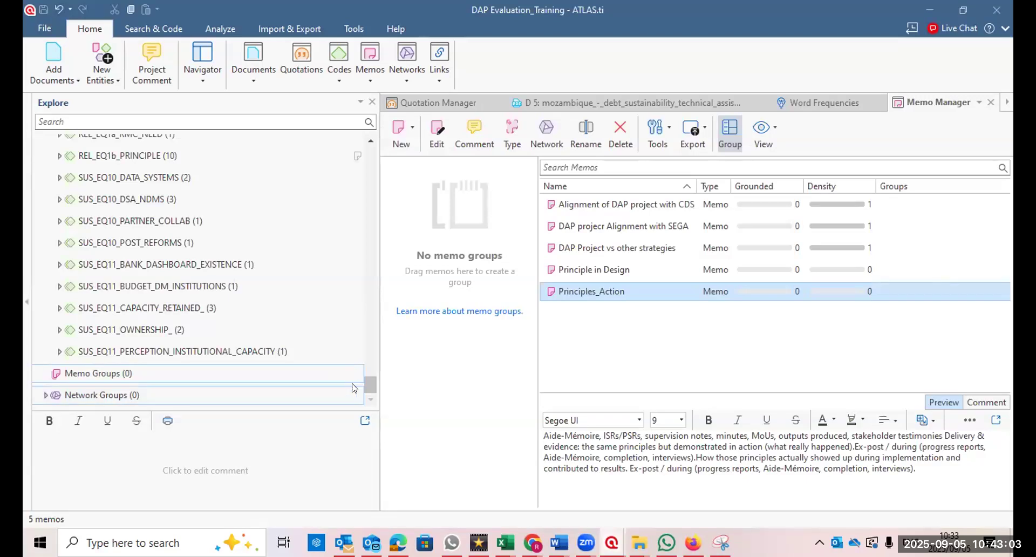
{"action": "left_click_drag", "start_coordinate": [365, 387], "coordinate": [375, 151]}
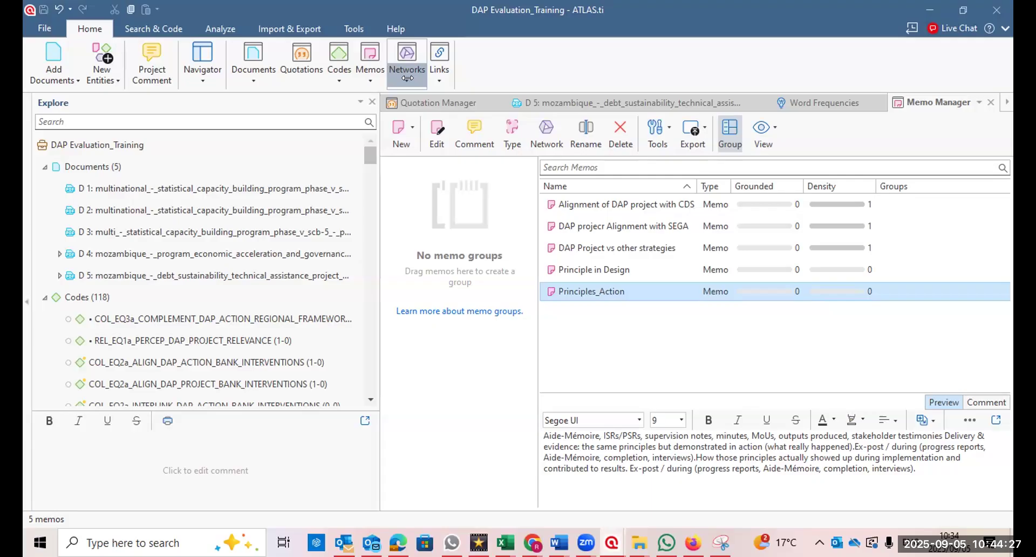
Open an ad hoc network for the code COL_EQ3a_COMPLEMENT_DAP_ACTION_IMF_WB from the Code Manager and remove its node from the network.
{"action": "left_click", "coordinate": [407, 77]}
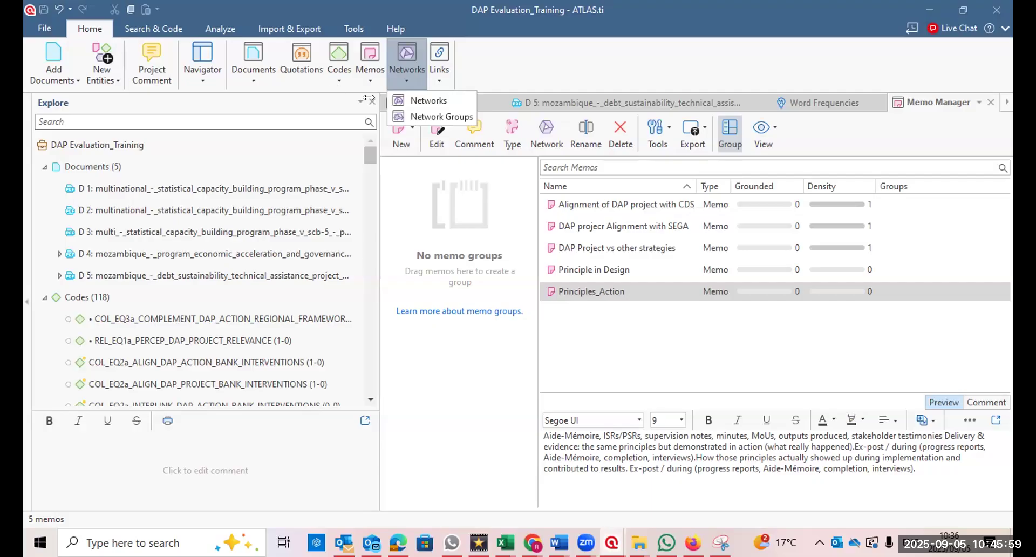
{"action": "left_click", "coordinate": [332, 55]}
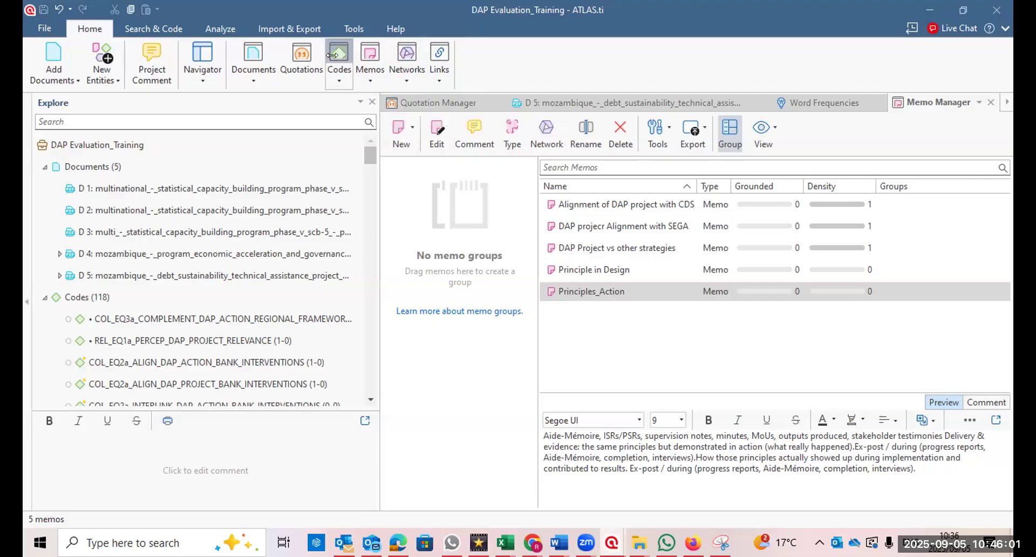
{"action": "left_click", "coordinate": [332, 55]}
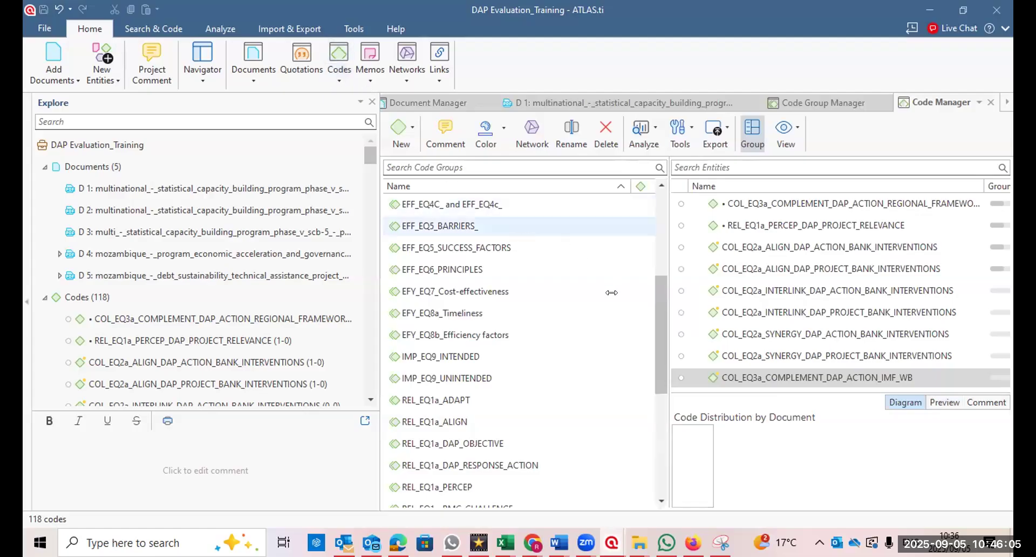
{"action": "left_click", "coordinate": [531, 127]}
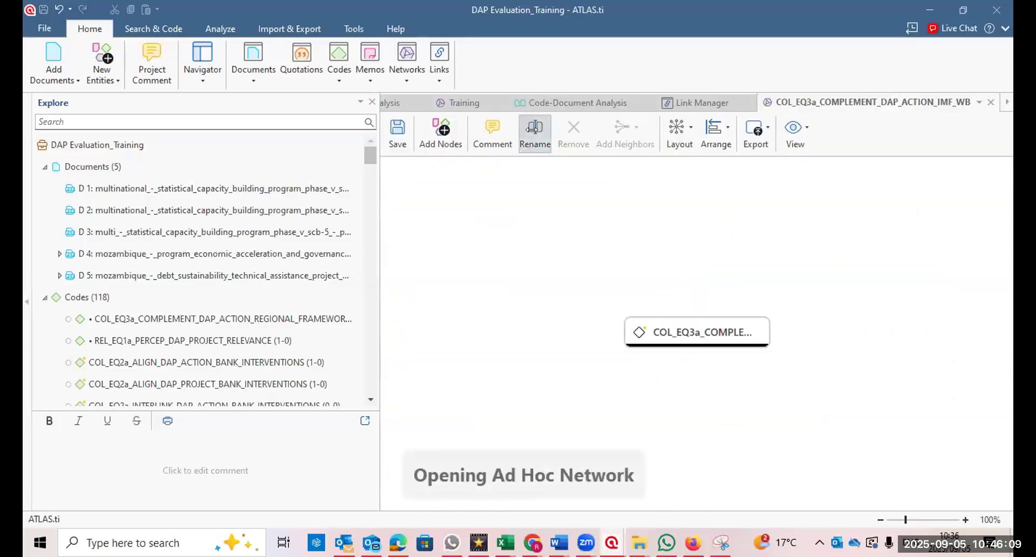
{"action": "left_click", "coordinate": [681, 332]}
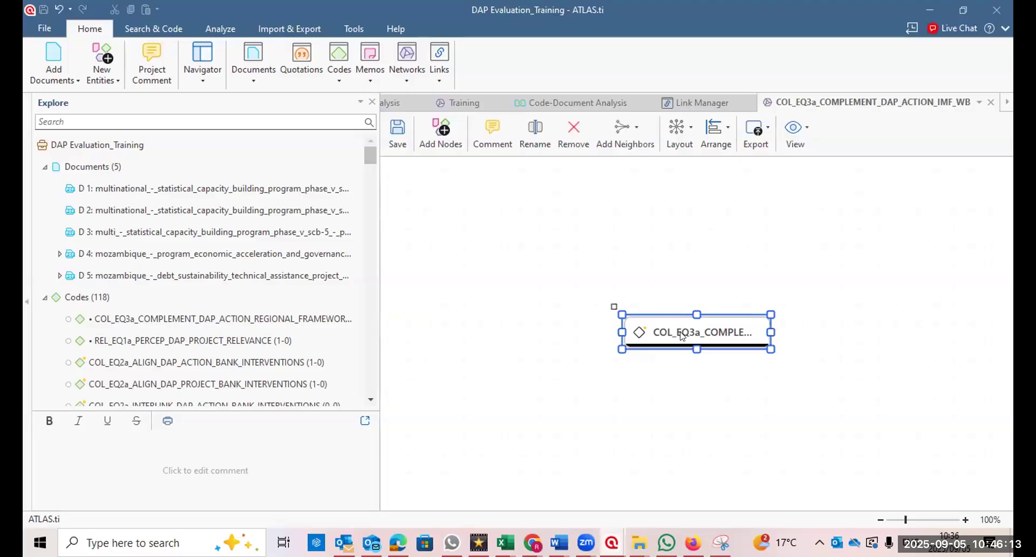
{"action": "key", "text": "Delete"}
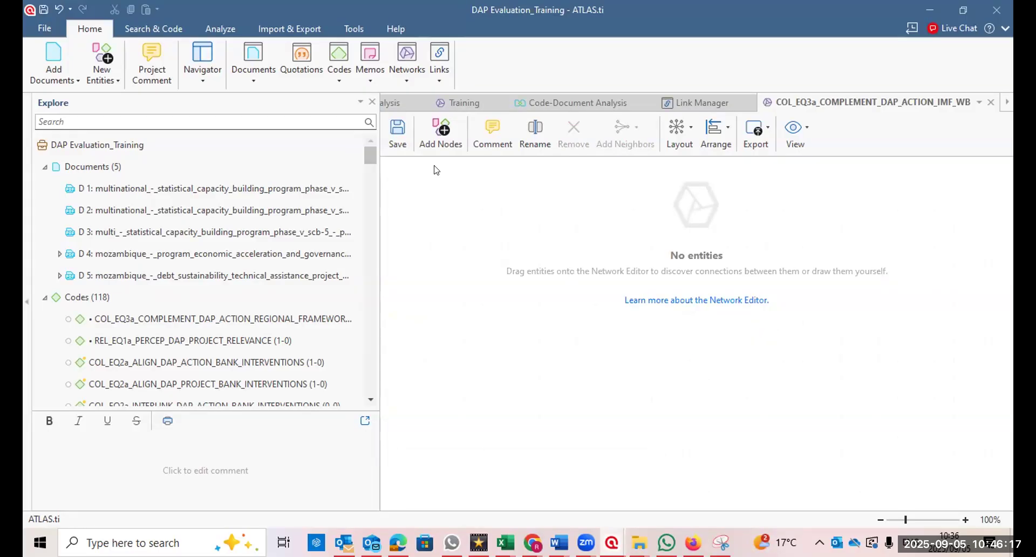
Start adding nodes to the empty network and look through the available codes.
{"action": "left_click", "coordinate": [443, 136]}
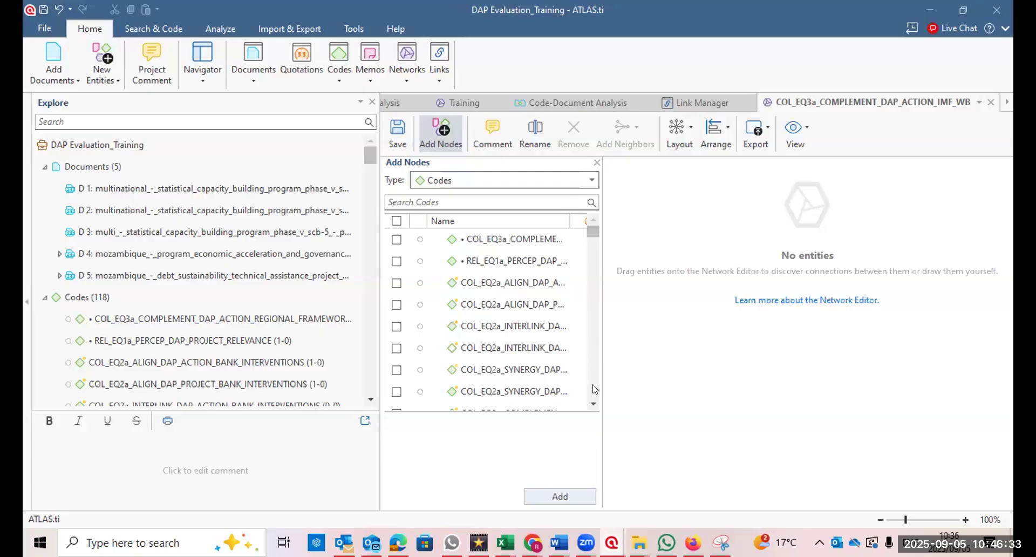
{"action": "left_click", "coordinate": [593, 402]}
{"action": "left_click", "coordinate": [593, 402]}
{"action": "left_click", "coordinate": [593, 402]}
{"action": "left_click", "coordinate": [593, 402]}
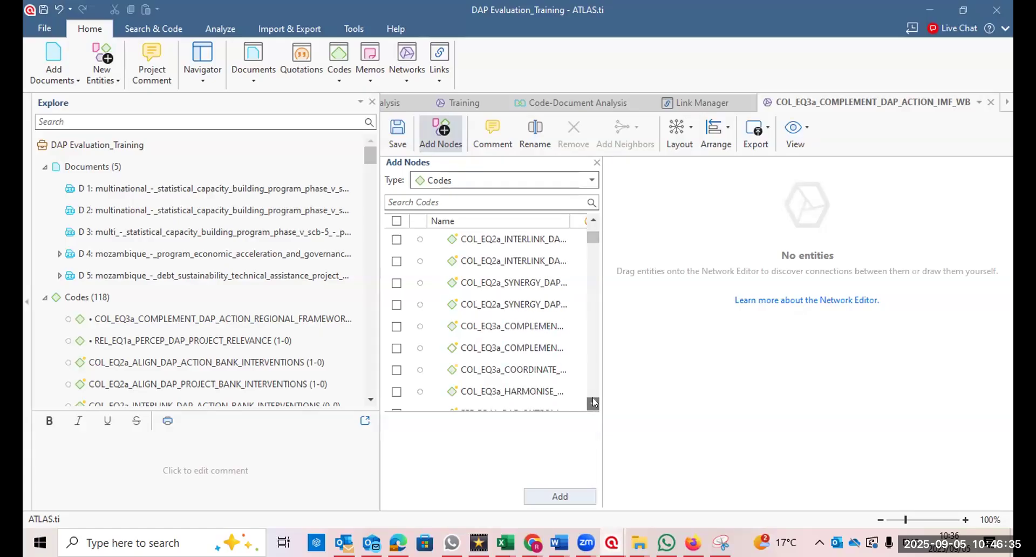
{"action": "left_click", "coordinate": [594, 402]}
{"action": "left_click", "coordinate": [593, 402]}
{"action": "left_click", "coordinate": [594, 402]}
{"action": "left_click", "coordinate": [593, 402]}
{"action": "left_click", "coordinate": [594, 402]}
{"action": "left_click", "coordinate": [593, 402]}
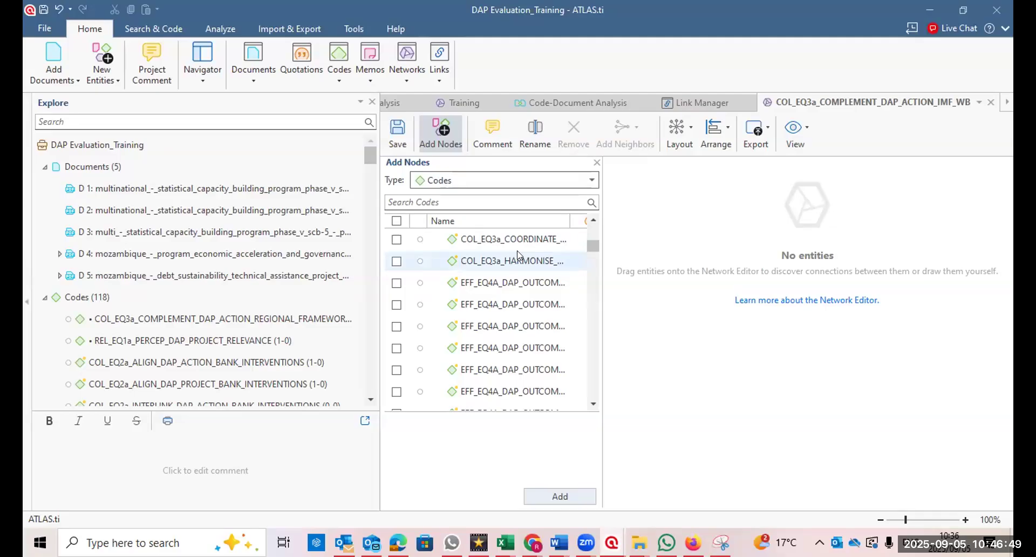
Add the code group EFF_EQ4A_DAP_TARGET to the network as a node.
{"action": "left_click", "coordinate": [591, 181]}
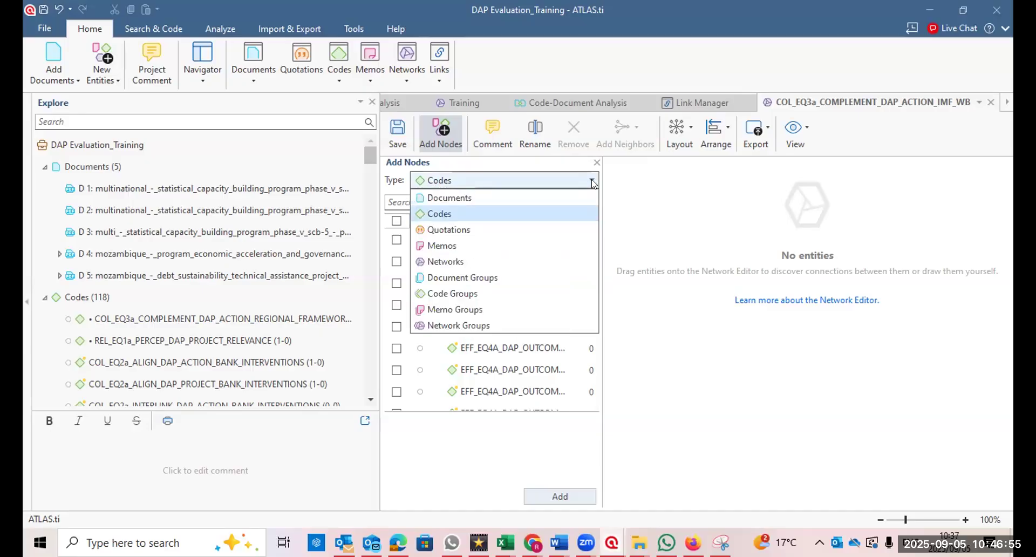
{"action": "left_click", "coordinate": [518, 297]}
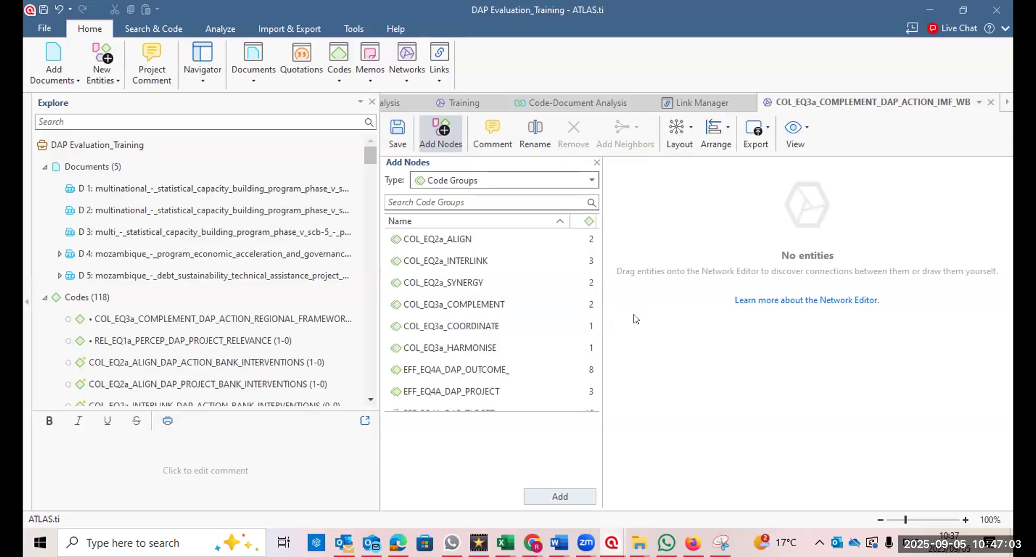
{"action": "left_click", "coordinate": [592, 404]}
{"action": "left_click", "coordinate": [592, 404]}
{"action": "left_click", "coordinate": [593, 403]}
{"action": "left_click", "coordinate": [592, 404]}
{"action": "left_click", "coordinate": [592, 404]}
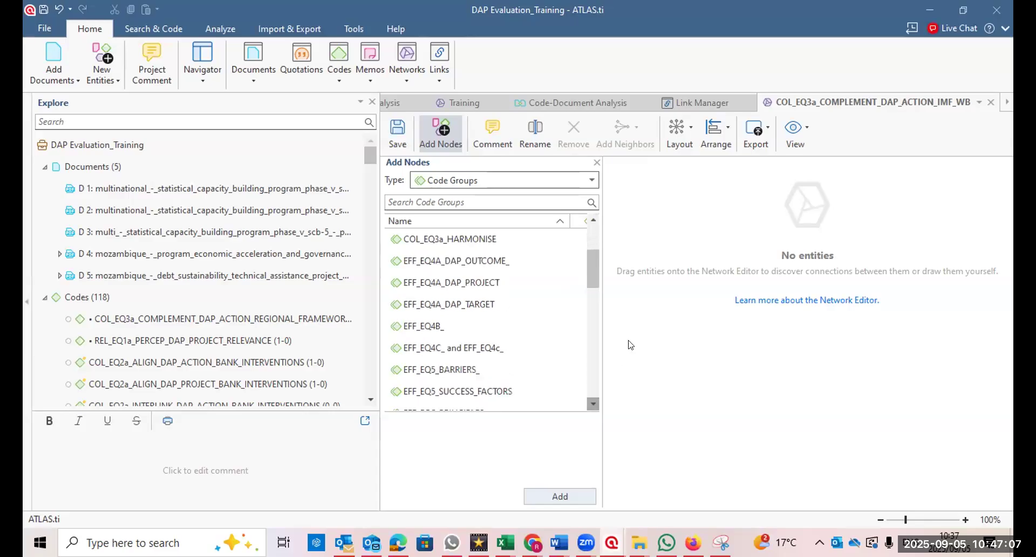
{"action": "double_click", "coordinate": [488, 305]}
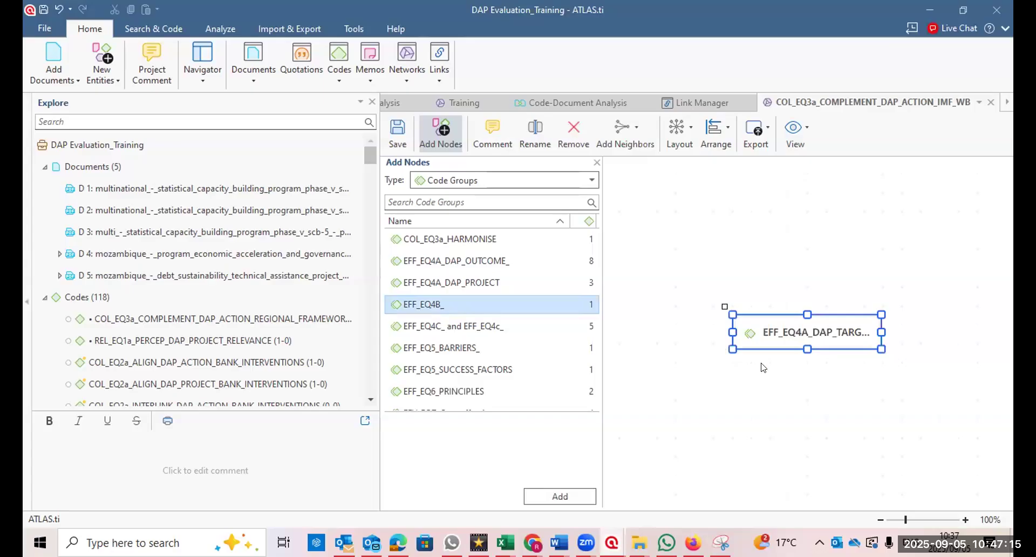
Try to add all neighbors of the EFF_EQ4A_DAP_TARGET node to the network.
{"action": "right_click", "coordinate": [812, 340]}
{"action": "mouse_move", "coordinate": [852, 332]}
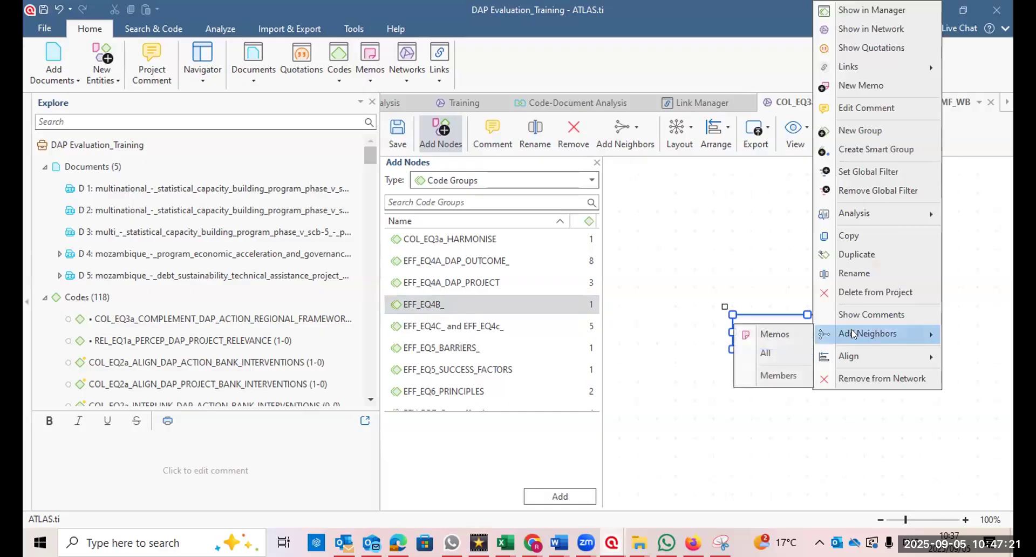
{"action": "left_click", "coordinate": [776, 353]}
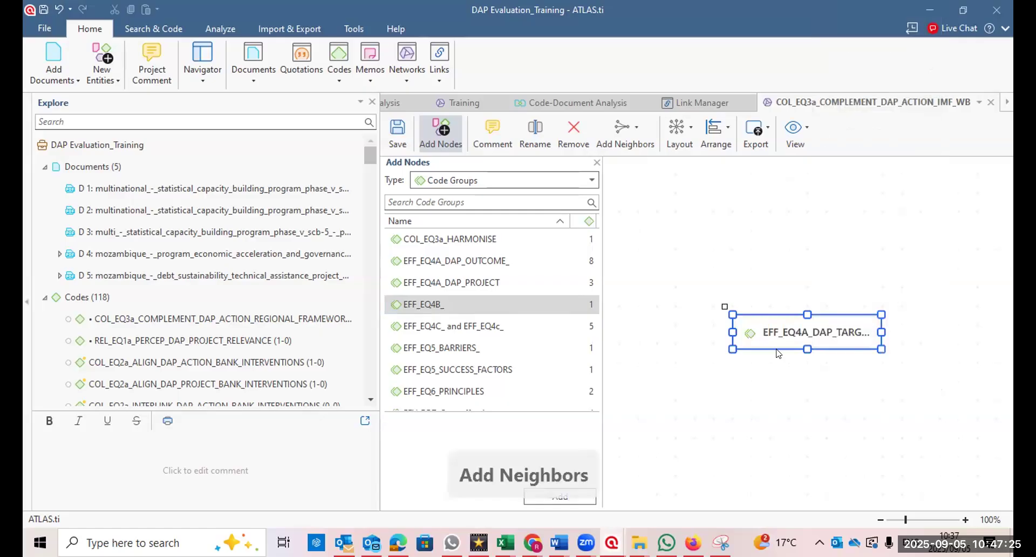
{"action": "right_click", "coordinate": [805, 337]}
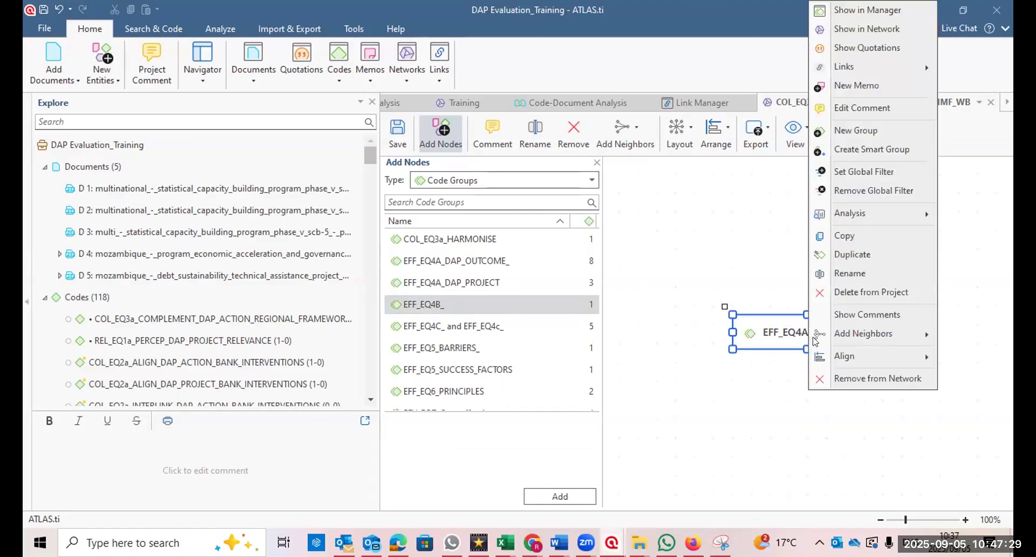
{"action": "mouse_move", "coordinate": [834, 336]}
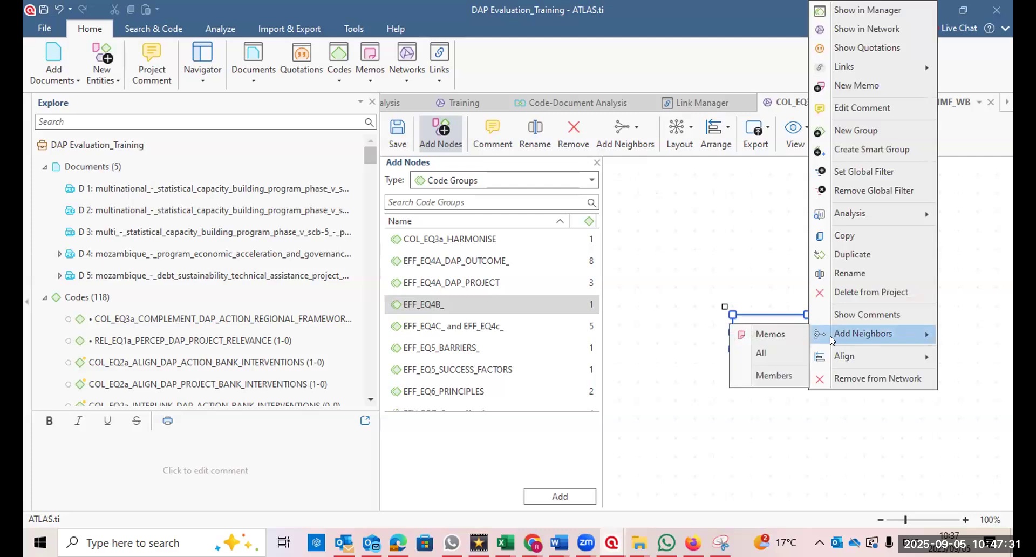
{"action": "left_click", "coordinate": [657, 308]}
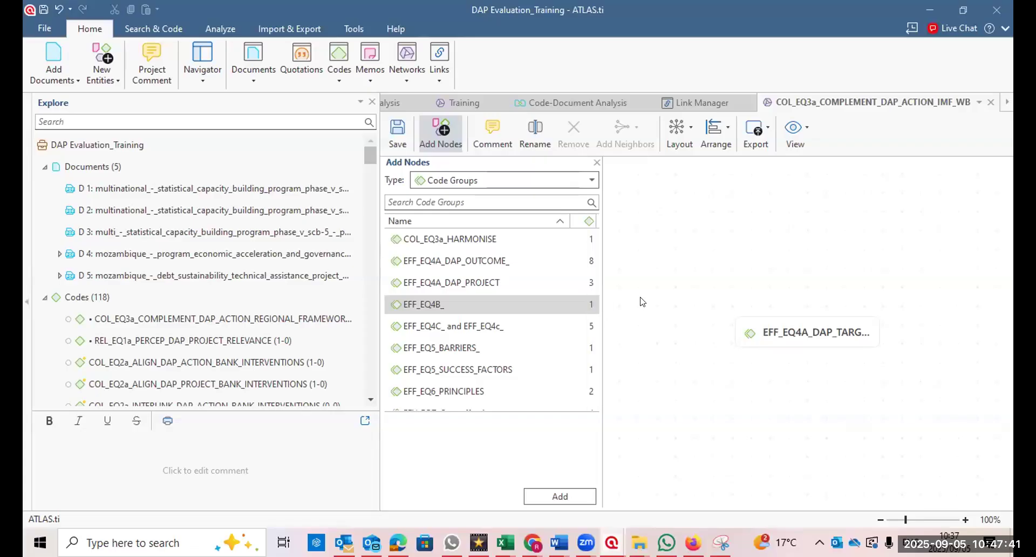
Add the code group EFF_EQ4A_DAP_OUTCOME_ to the network as a node and try to add all of its neighbors.
{"action": "double_click", "coordinate": [538, 262]}
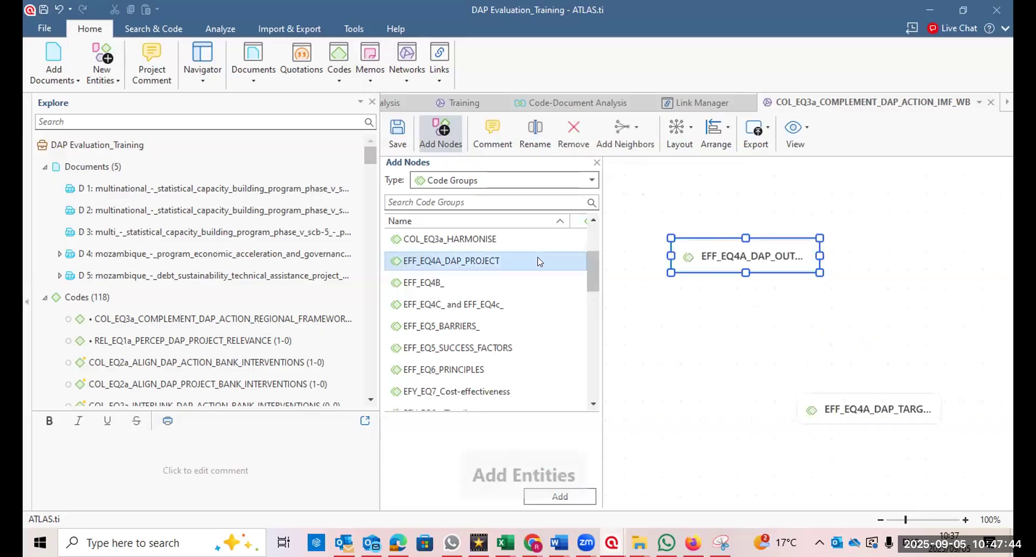
{"action": "right_click", "coordinate": [754, 273]}
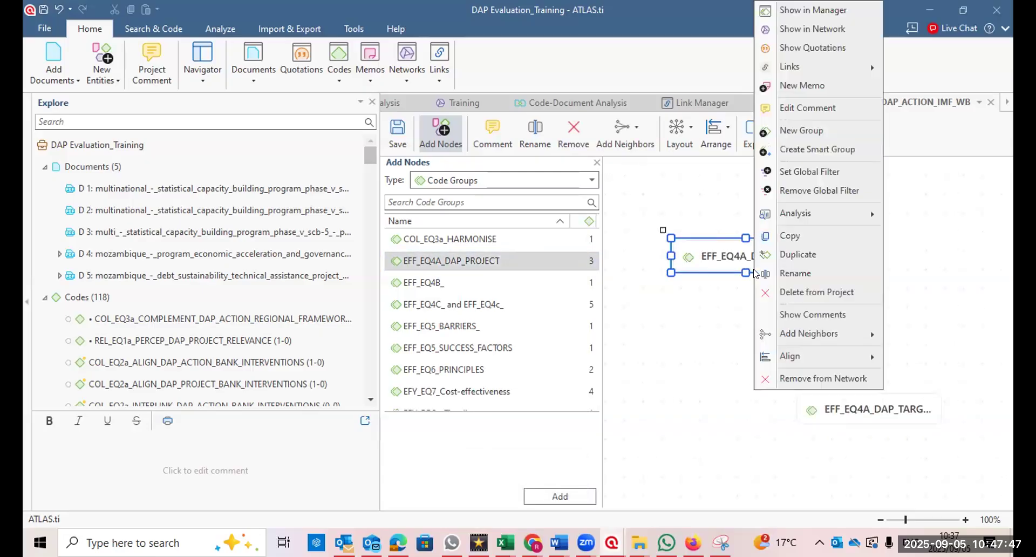
{"action": "mouse_move", "coordinate": [818, 334]}
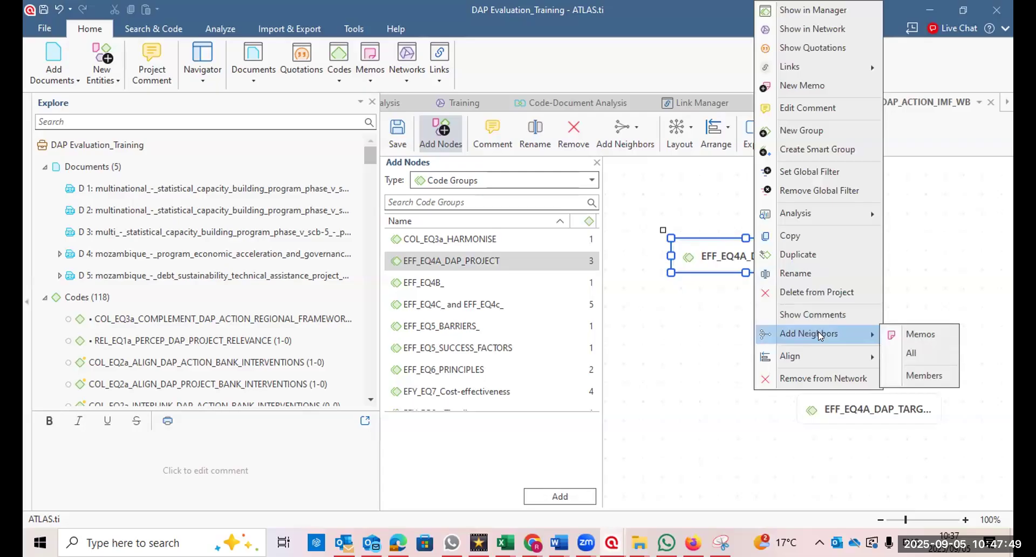
{"action": "left_click", "coordinate": [907, 351]}
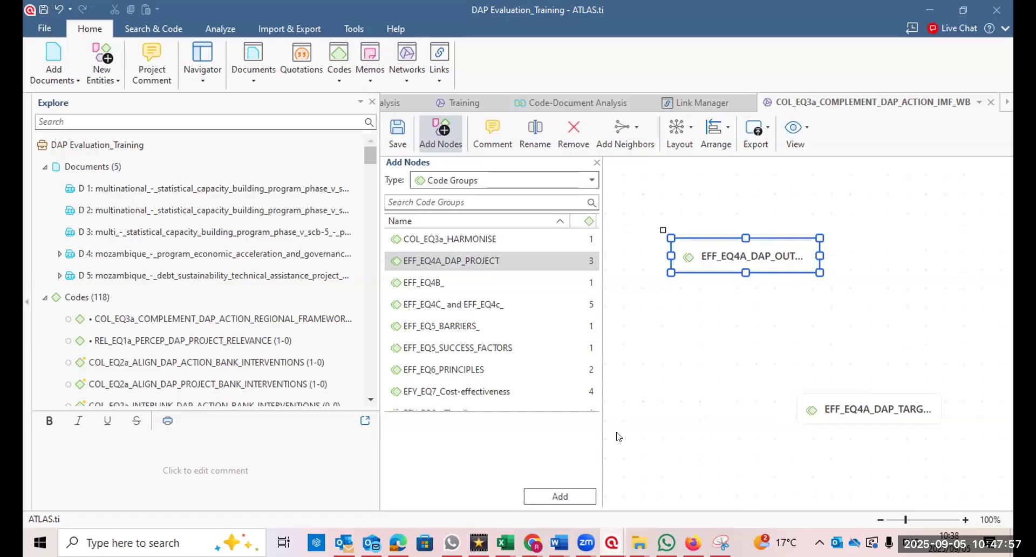
Add the member codes of the EFF_EQ4A_DAP_OUTCOME_ group to the network as neighbors.
{"action": "right_click", "coordinate": [747, 253]}
{"action": "key", "text": "Escape"}
{"action": "right_click", "coordinate": [745, 263]}
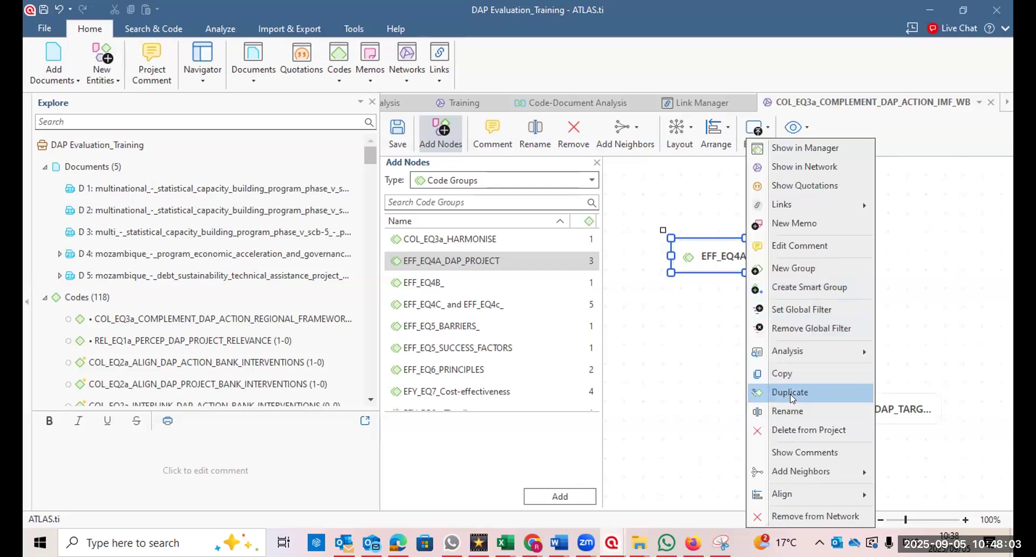
{"action": "mouse_move", "coordinate": [824, 465]}
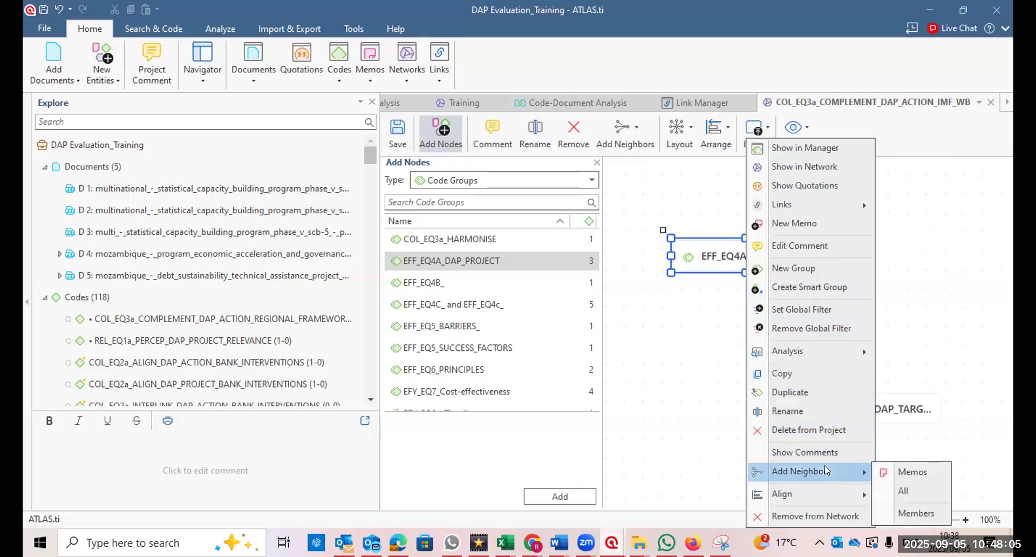
{"action": "left_click", "coordinate": [910, 508]}
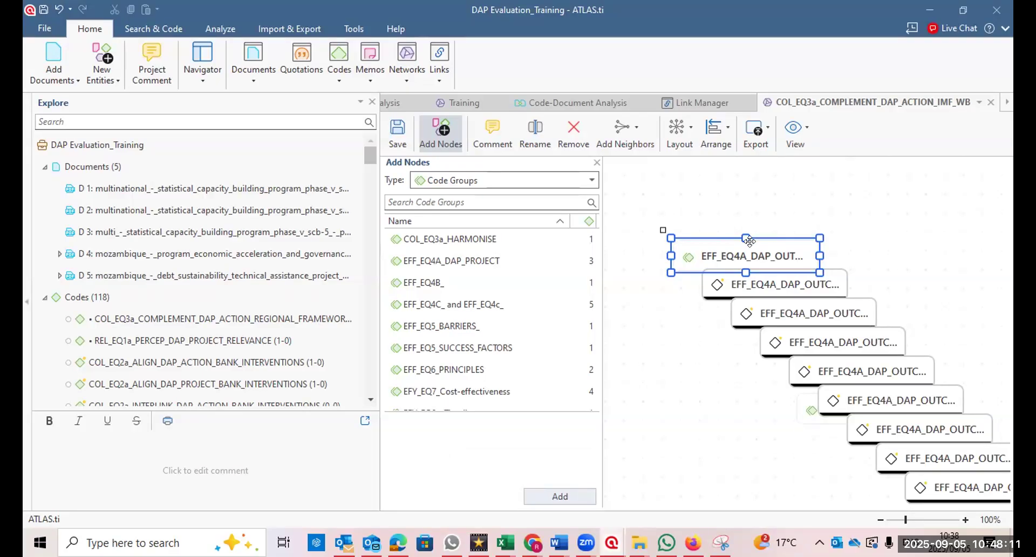
Arrange the network in a circular layout and remove the unconnected EFF_EQ4A_DAP_TARGET node.
{"action": "left_click", "coordinate": [689, 128]}
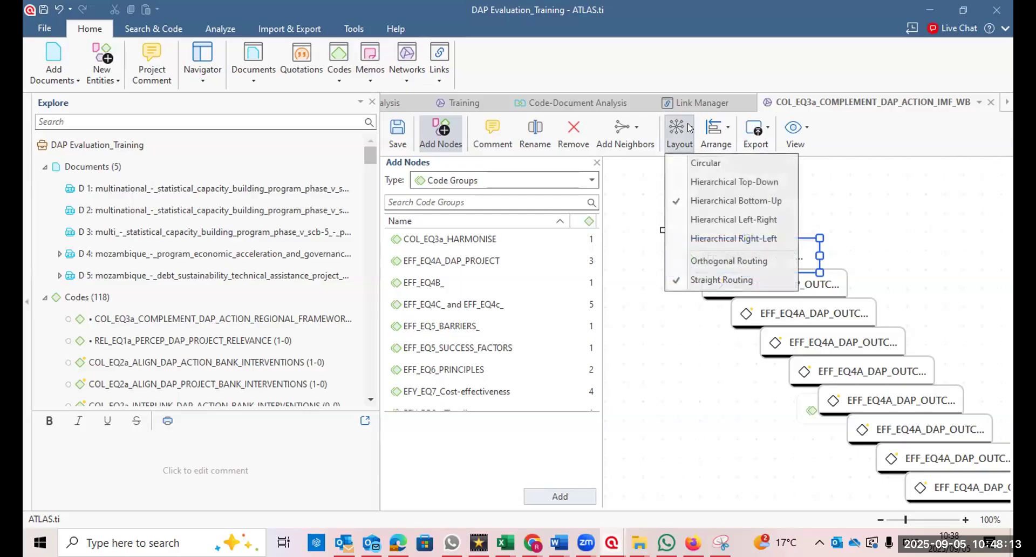
{"action": "left_click", "coordinate": [708, 161]}
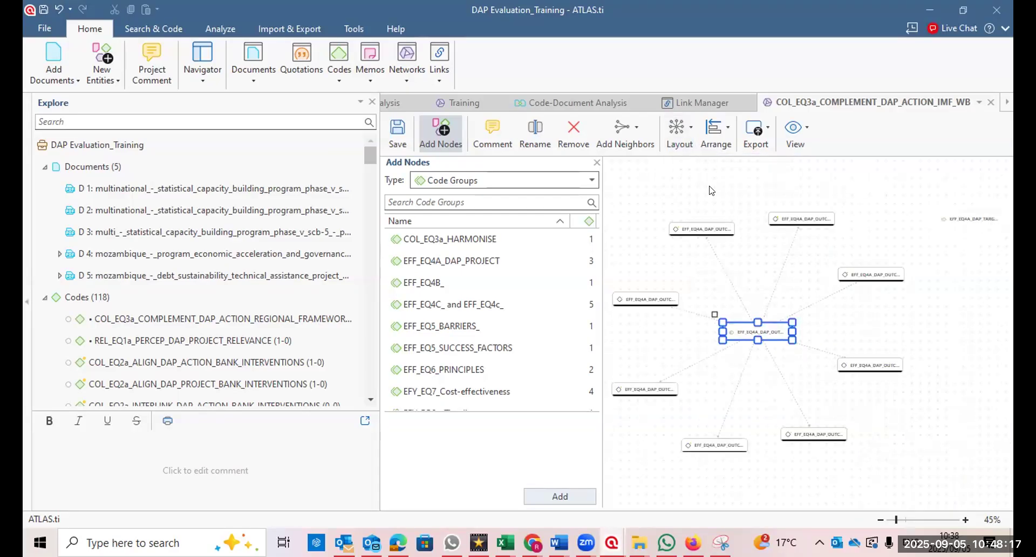
{"action": "left_click", "coordinate": [965, 218]}
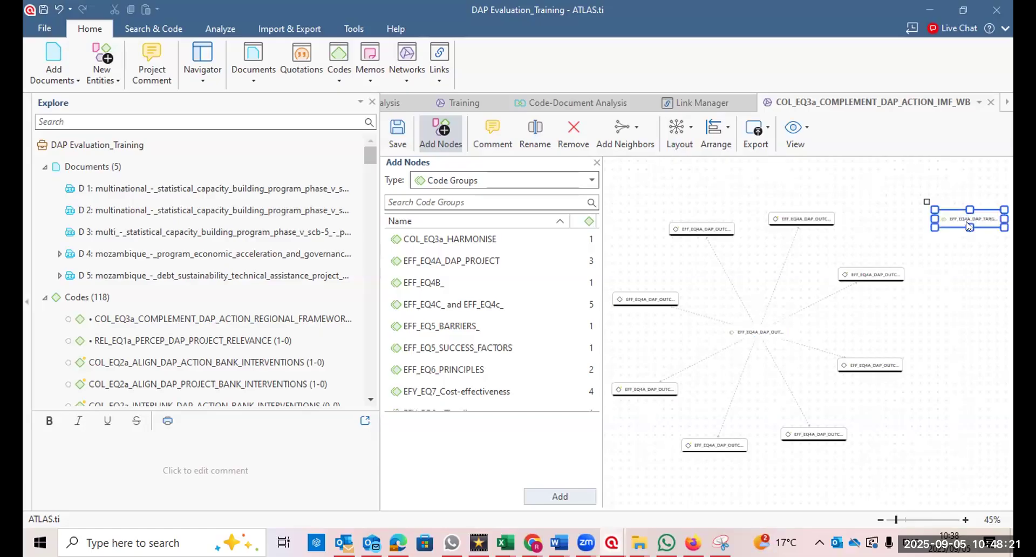
{"action": "key", "text": "Delete"}
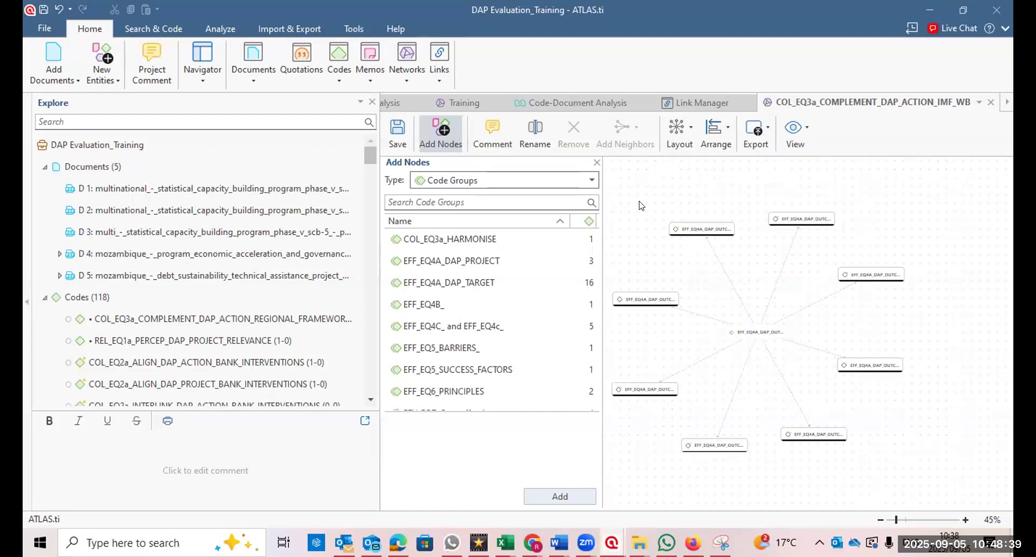
Increase the height of each of the eight member code nodes surrounding the EFF_EQ4A_DAP_OUTCOME_ group node.
{"action": "left_click", "coordinate": [694, 227]}
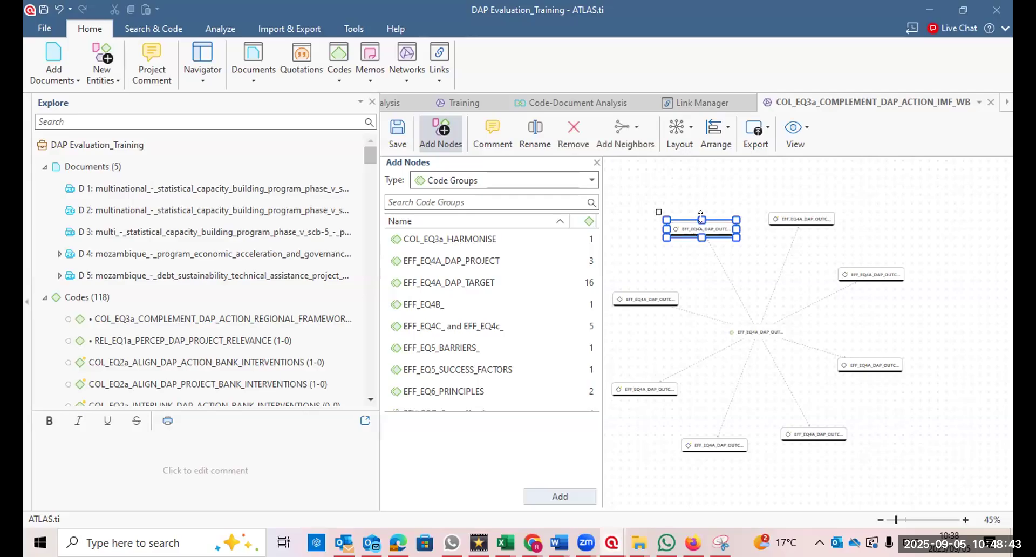
{"action": "mouse_move", "coordinate": [701, 216]}
{"action": "left_mouse_down"}
{"action": "mouse_move", "coordinate": [699, 183]}
{"action": "mouse_move", "coordinate": [702, 201]}
{"action": "left_mouse_up"}
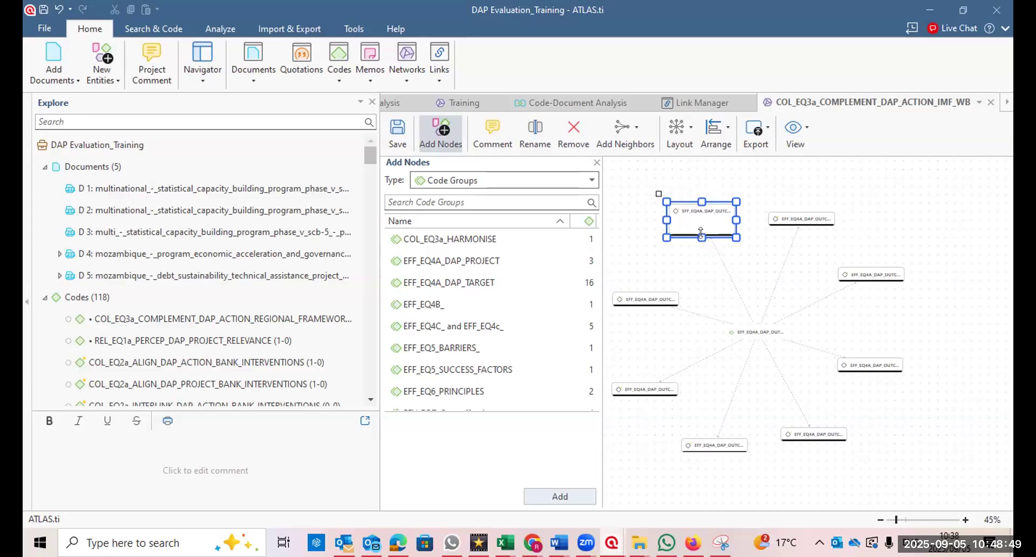
{"action": "left_click_drag", "start_coordinate": [700, 233], "coordinate": [701, 247]}
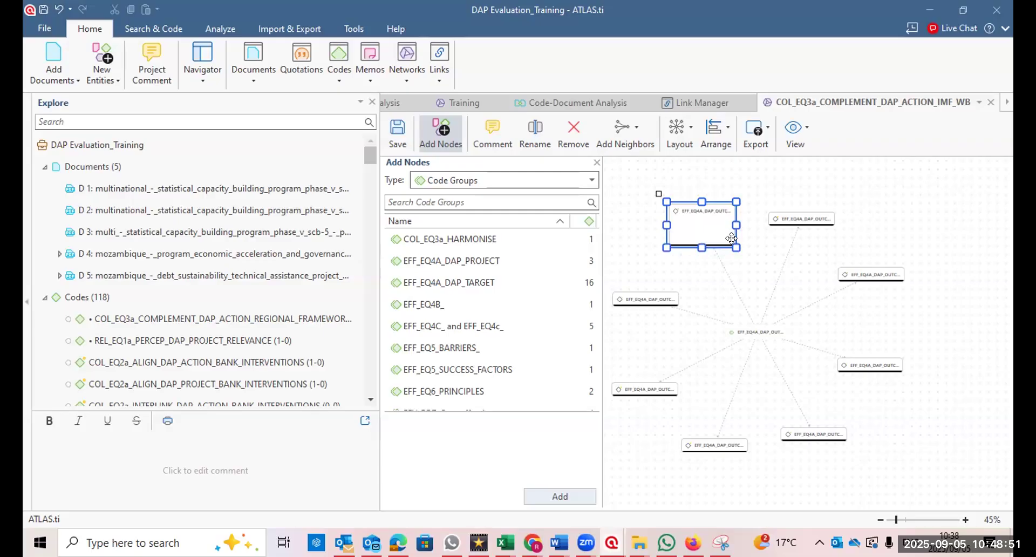
{"action": "left_click", "coordinate": [794, 218]}
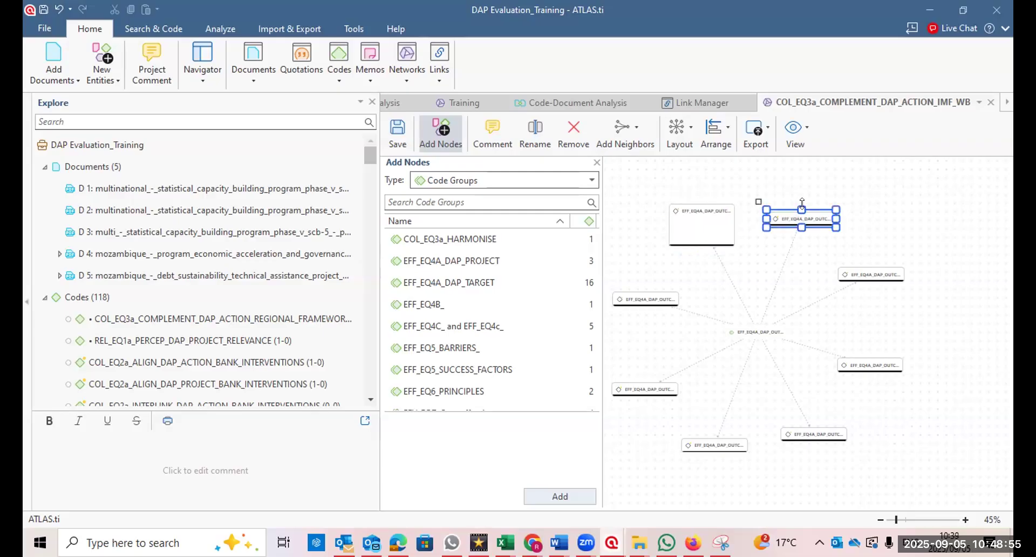
{"action": "left_click_drag", "start_coordinate": [802, 204], "coordinate": [801, 188]}
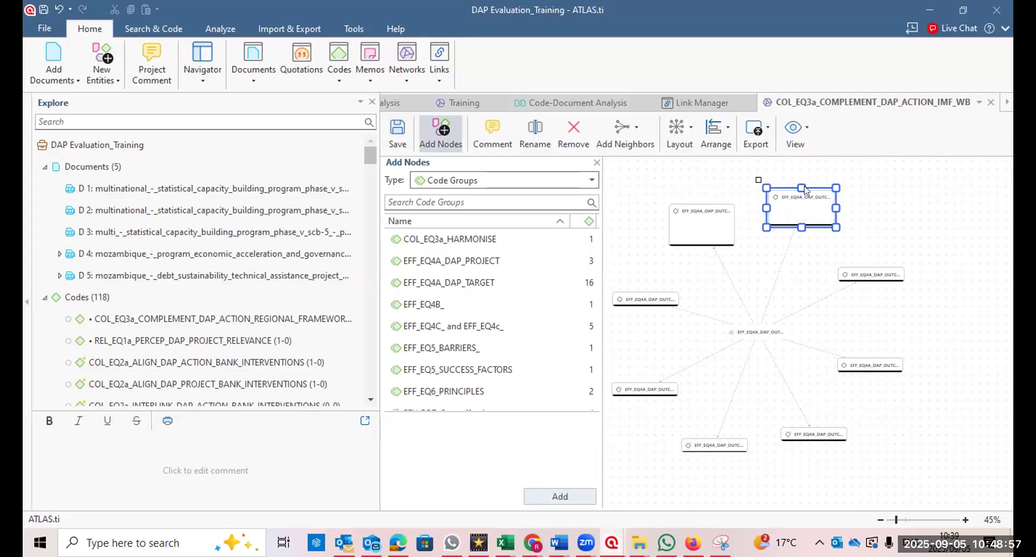
{"action": "left_click", "coordinate": [864, 268]}
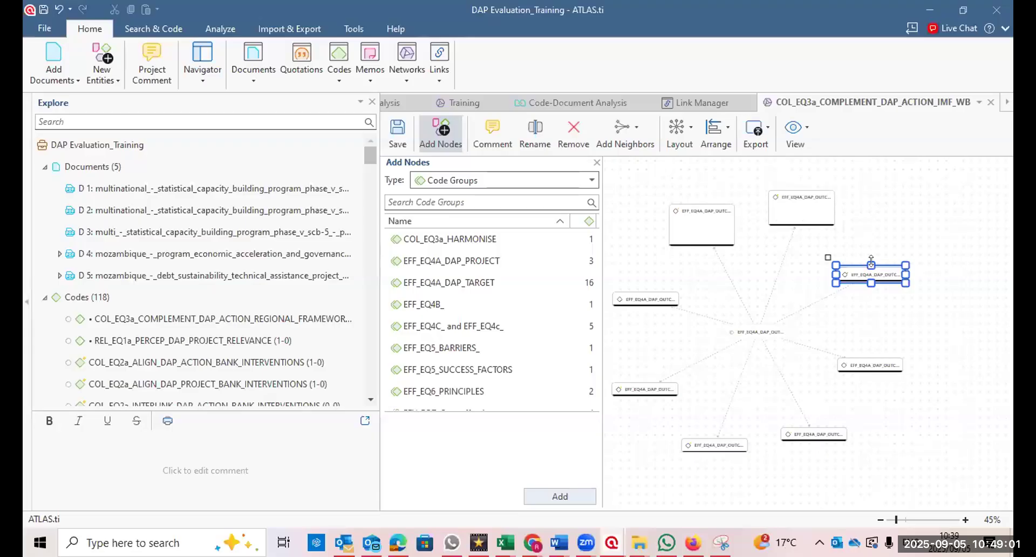
{"action": "left_click_drag", "start_coordinate": [871, 263], "coordinate": [871, 241]}
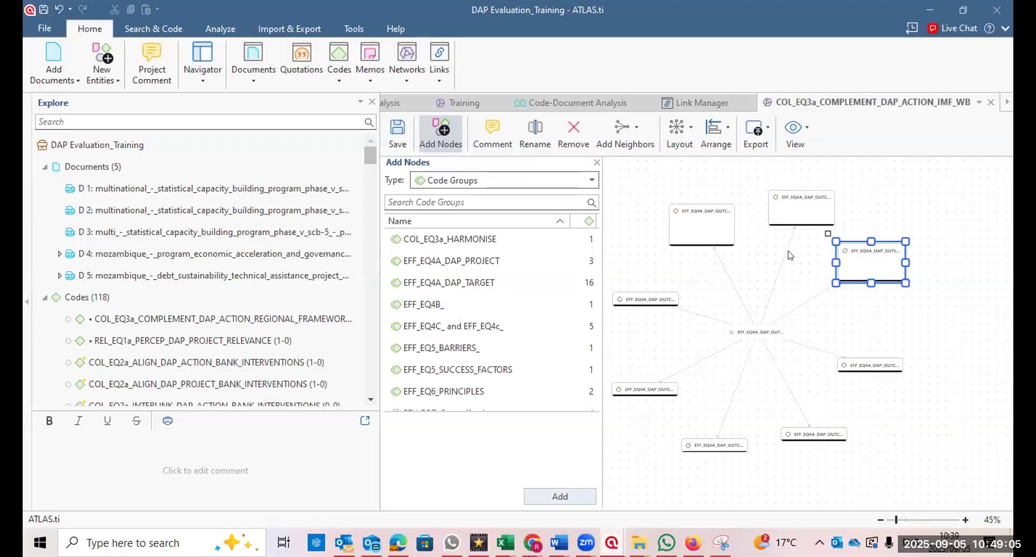
{"action": "left_click", "coordinate": [866, 359]}
{"action": "left_click_drag", "start_coordinate": [867, 355], "coordinate": [868, 325]}
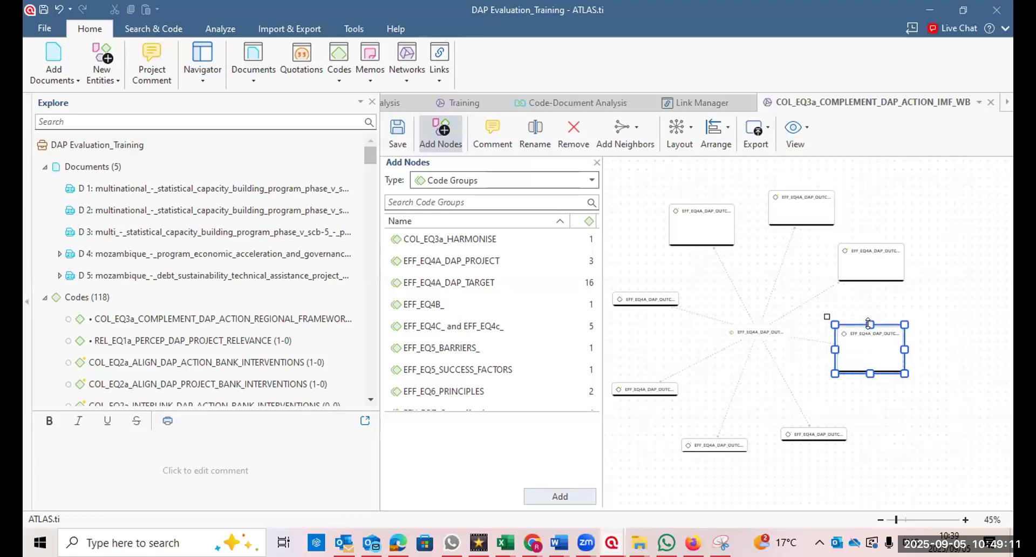
{"action": "left_click", "coordinate": [809, 434]}
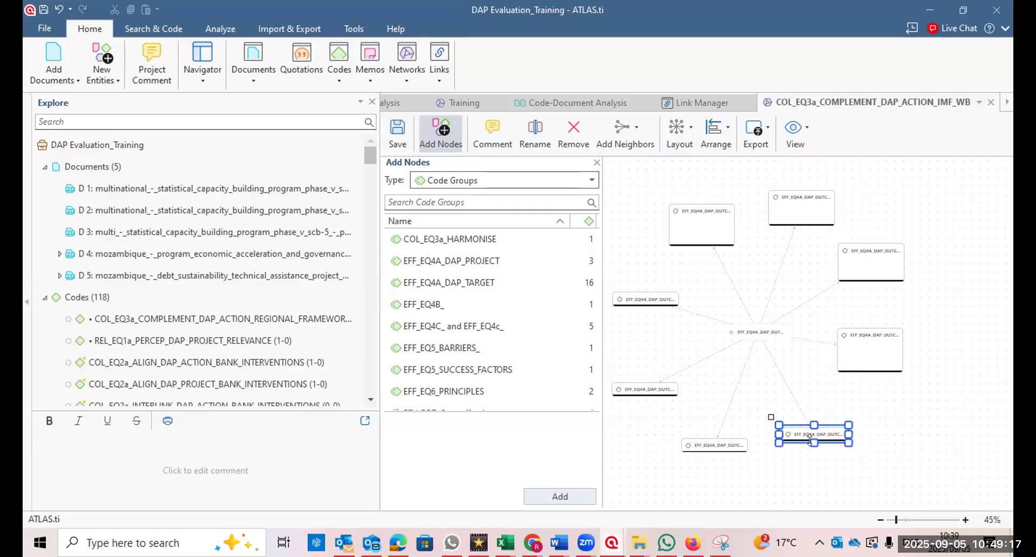
{"action": "left_click_drag", "start_coordinate": [814, 439], "coordinate": [813, 455]}
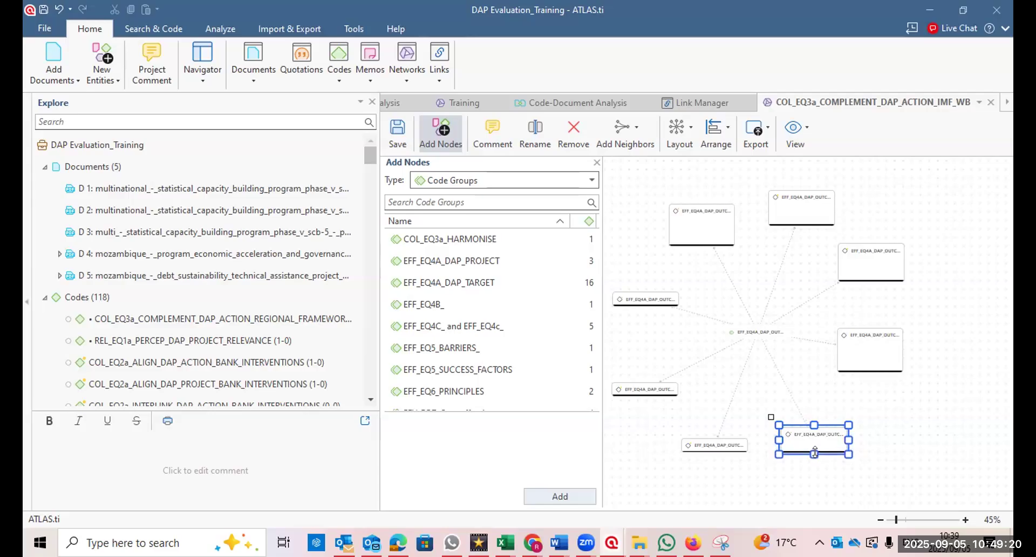
{"action": "left_click", "coordinate": [705, 438]}
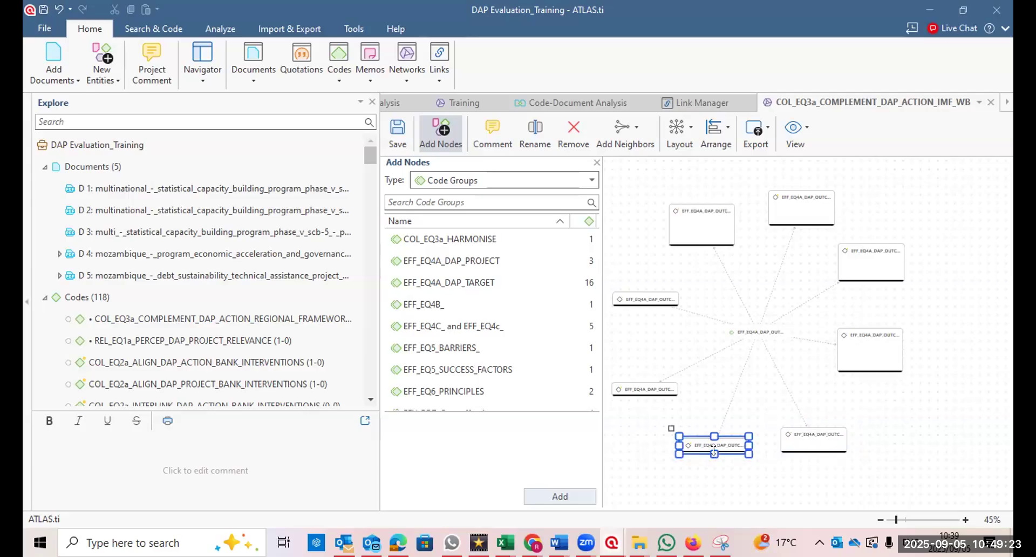
{"action": "left_click_drag", "start_coordinate": [714, 451], "coordinate": [716, 462]}
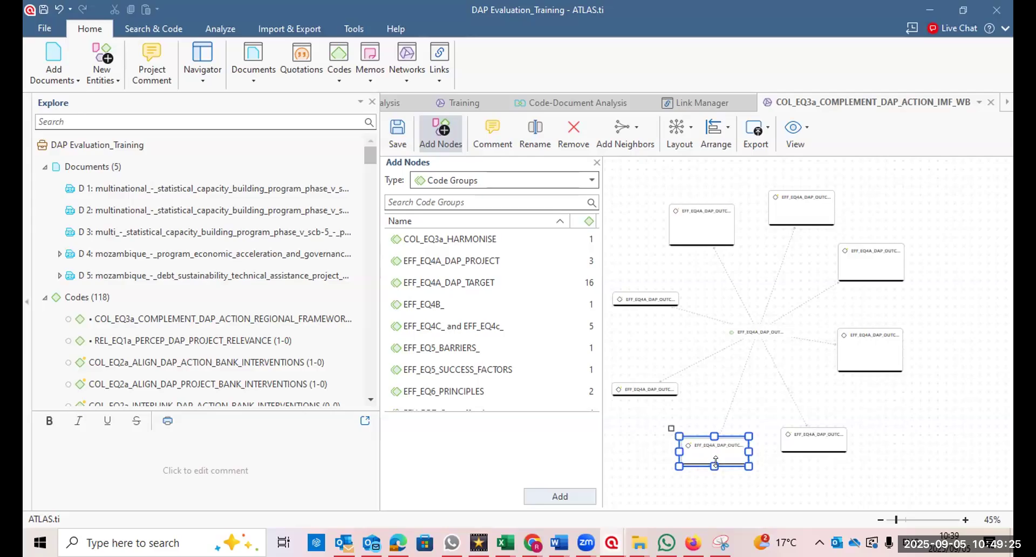
{"action": "left_click", "coordinate": [642, 384]}
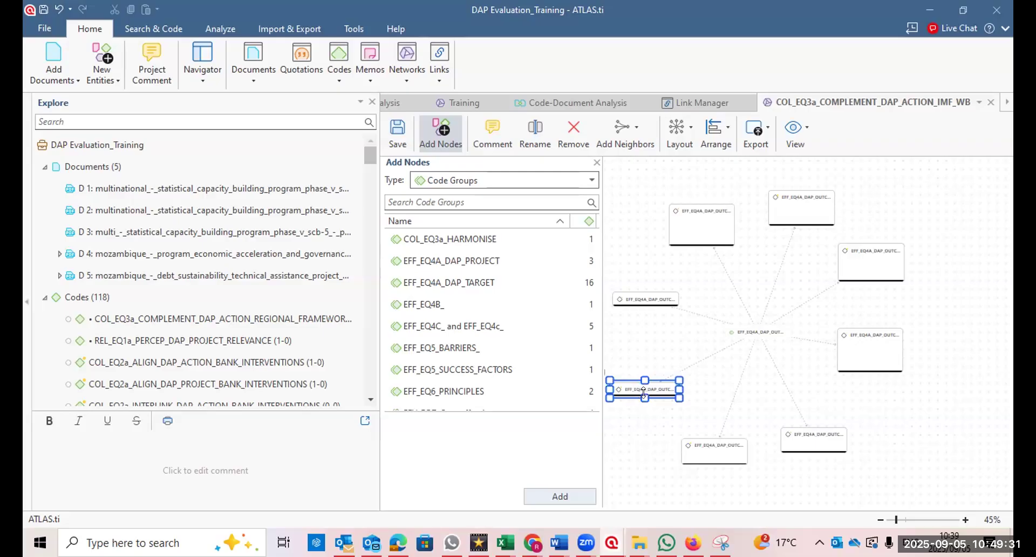
{"action": "left_click_drag", "start_coordinate": [643, 395], "coordinate": [646, 413]}
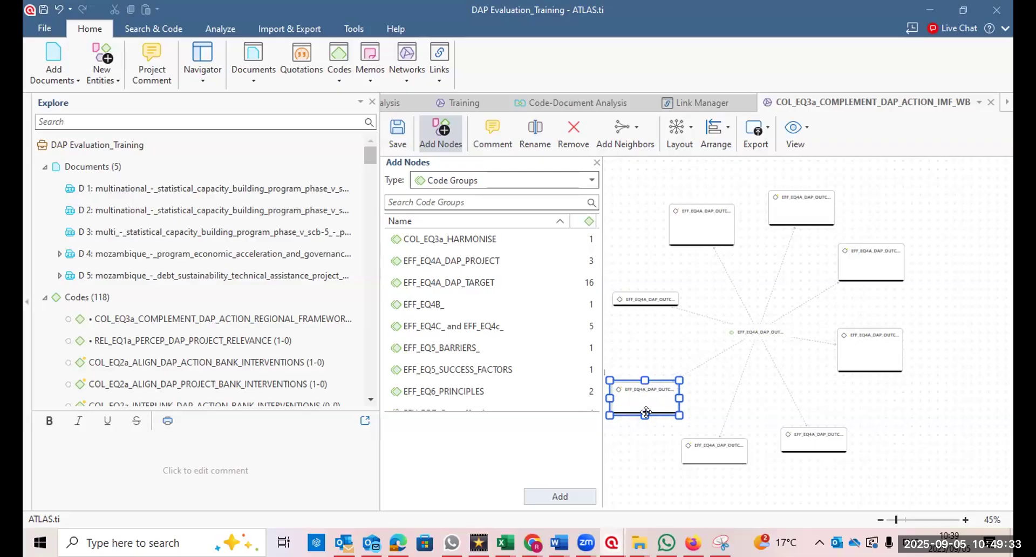
{"action": "left_click", "coordinate": [638, 292]}
{"action": "left_click_drag", "start_coordinate": [644, 308], "coordinate": [646, 324]}
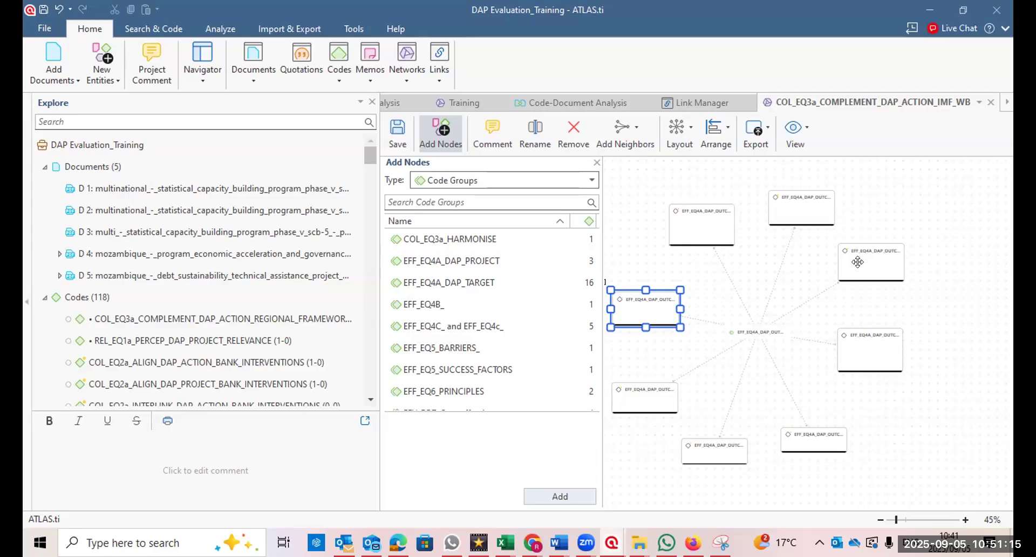
Show the groundedness on the leftmost upper code node of the circle and make that node taller in both directions.
{"action": "right_click", "coordinate": [656, 307]}
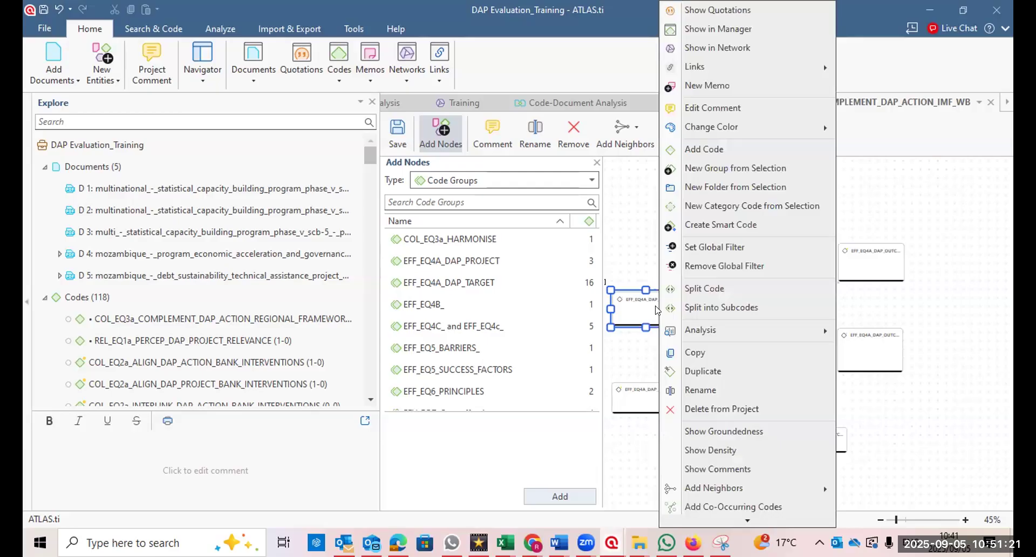
{"action": "left_click", "coordinate": [724, 431]}
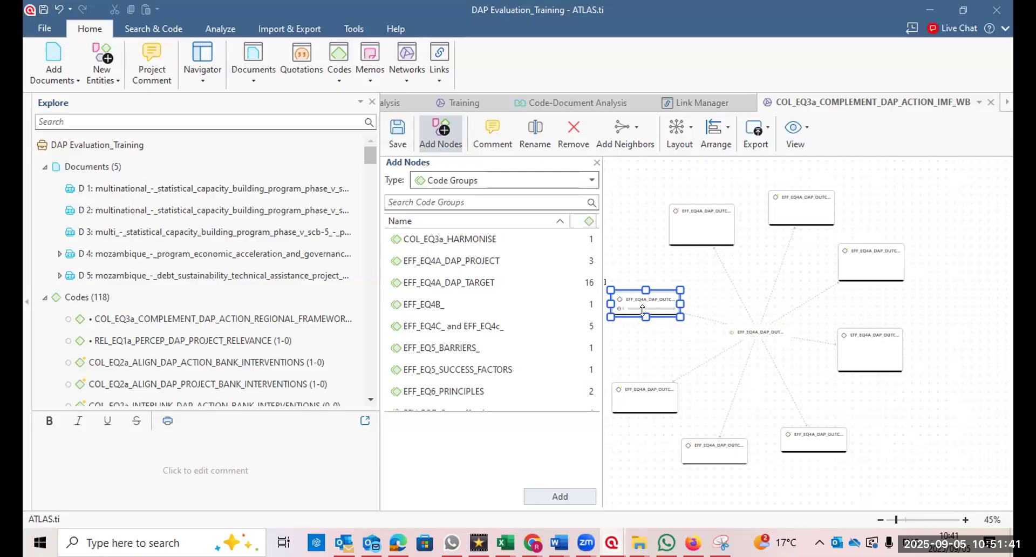
{"action": "left_click_drag", "start_coordinate": [642, 310], "coordinate": [646, 332]}
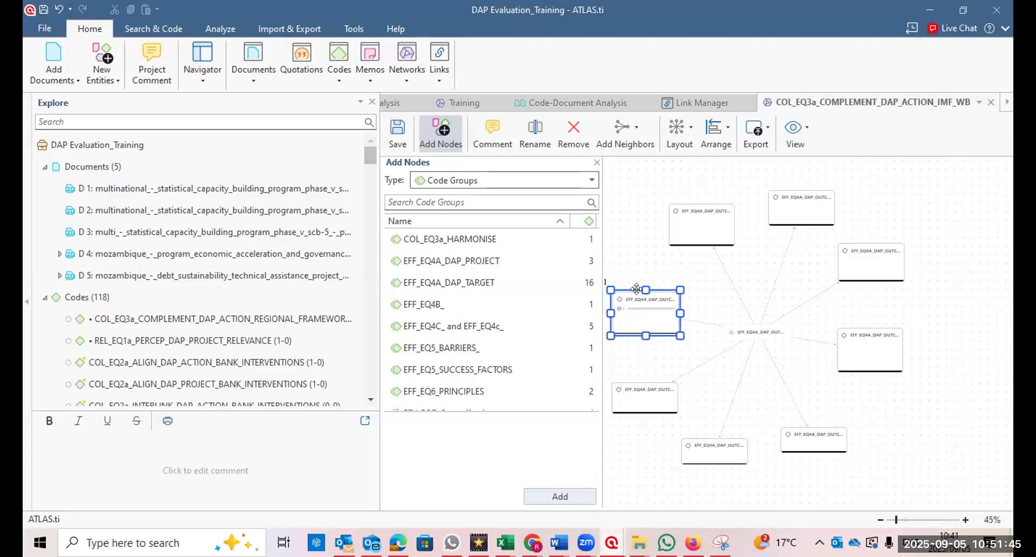
{"action": "left_click_drag", "start_coordinate": [643, 286], "coordinate": [637, 266]}
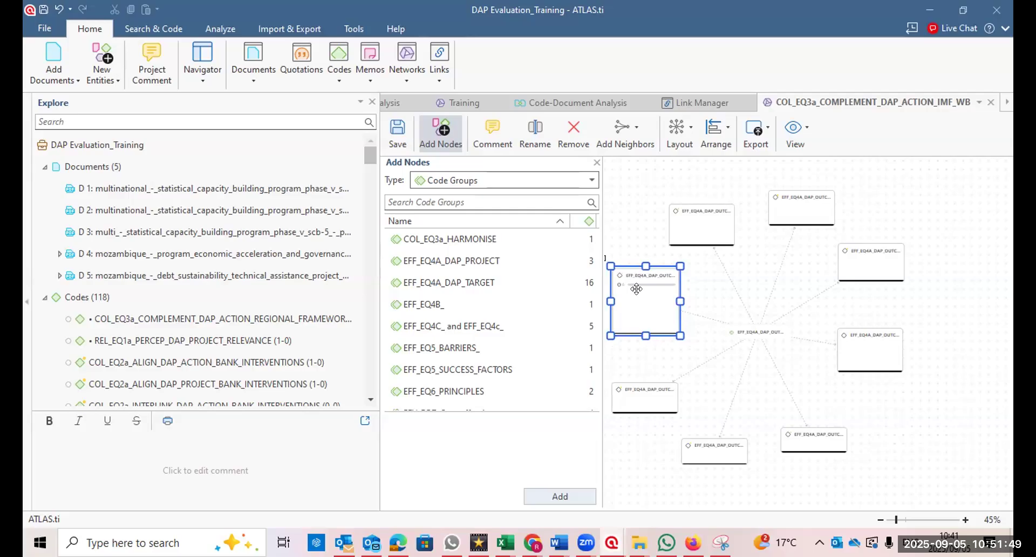
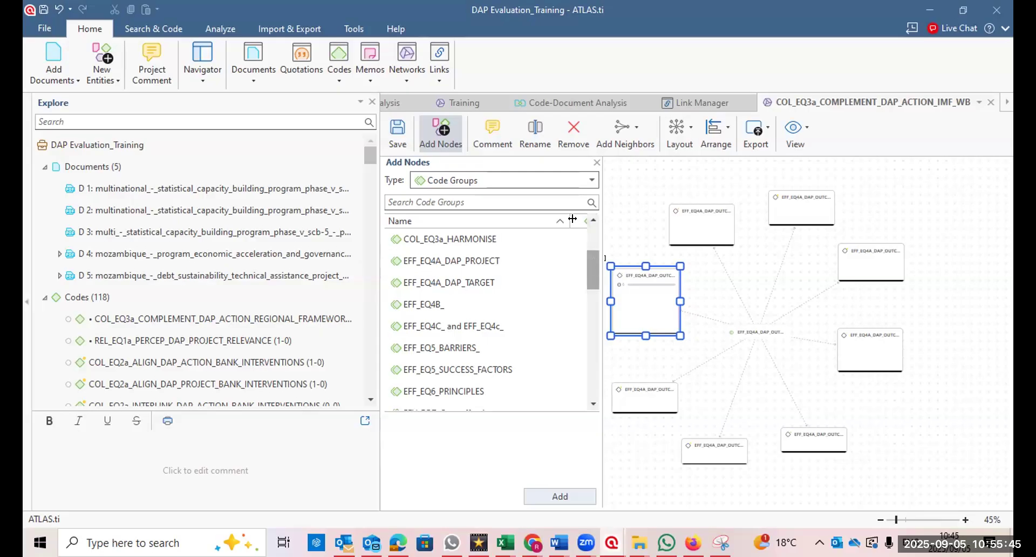
Switch the node type to Codes and add the EFY_EQ7_PROJECT_FI... financial code to the network.
{"action": "left_click", "coordinate": [593, 182]}
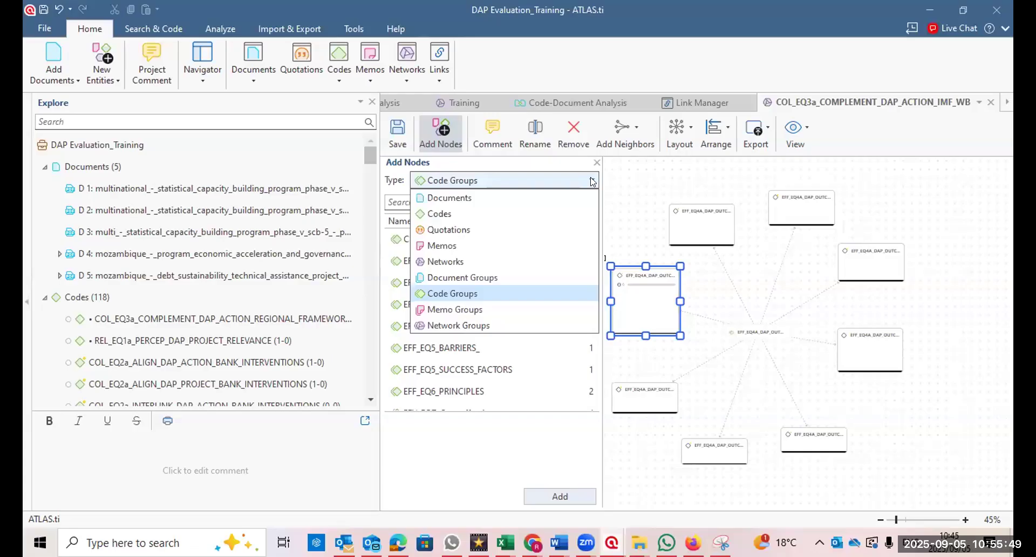
{"action": "left_click", "coordinate": [529, 215]}
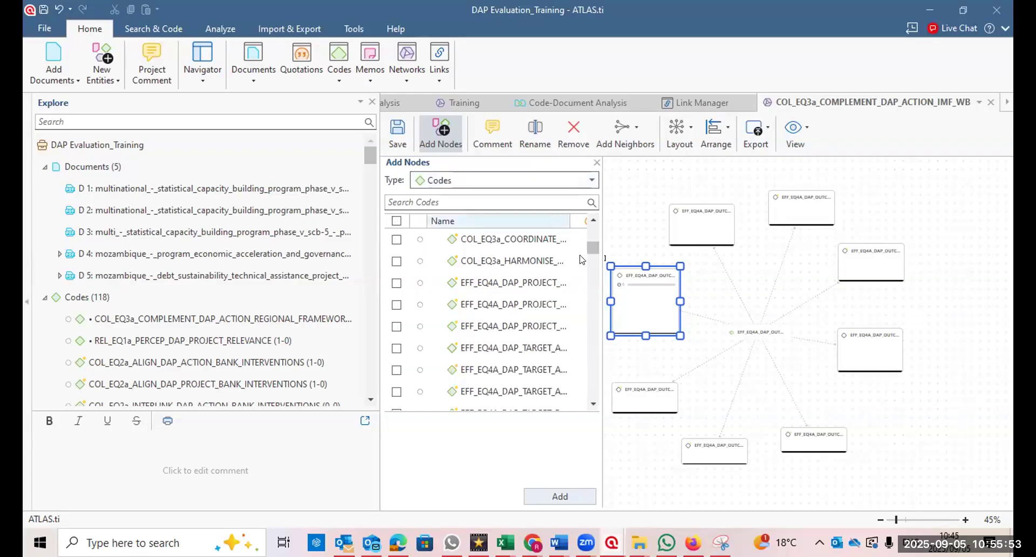
{"action": "scroll", "coordinate": [588, 285], "scroll_direction": "down", "scroll_amount": 10}
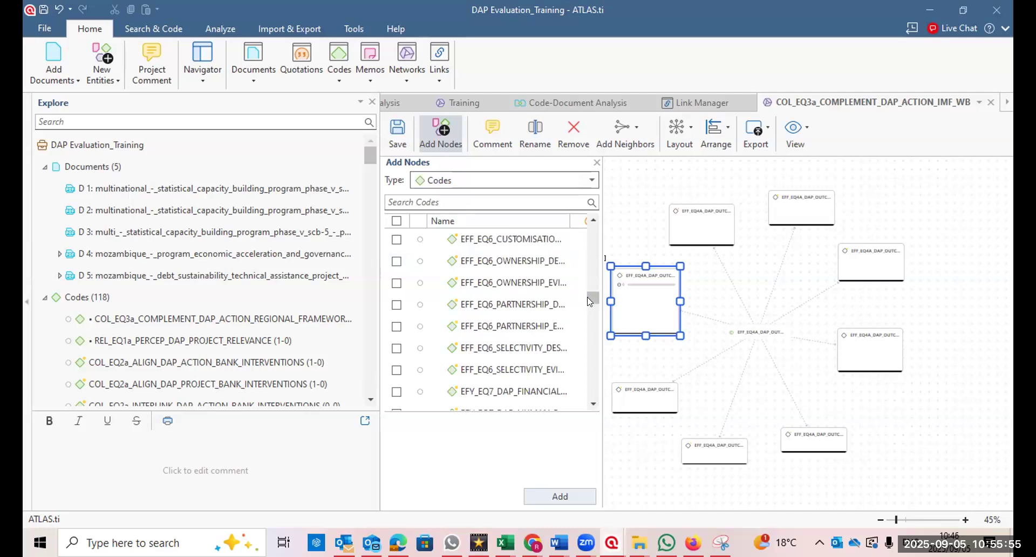
{"action": "left_click", "coordinate": [593, 347]}
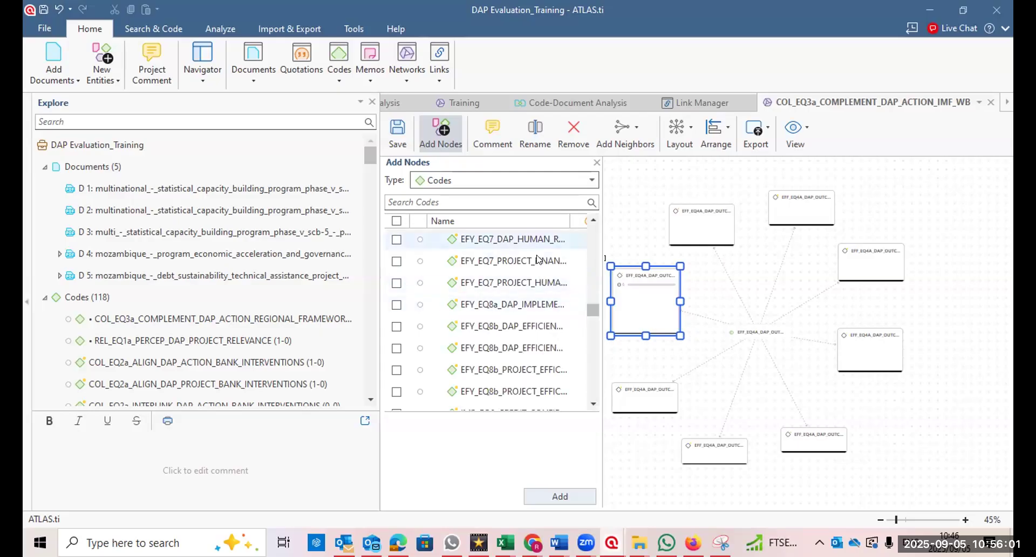
{"action": "double_click", "coordinate": [482, 261]}
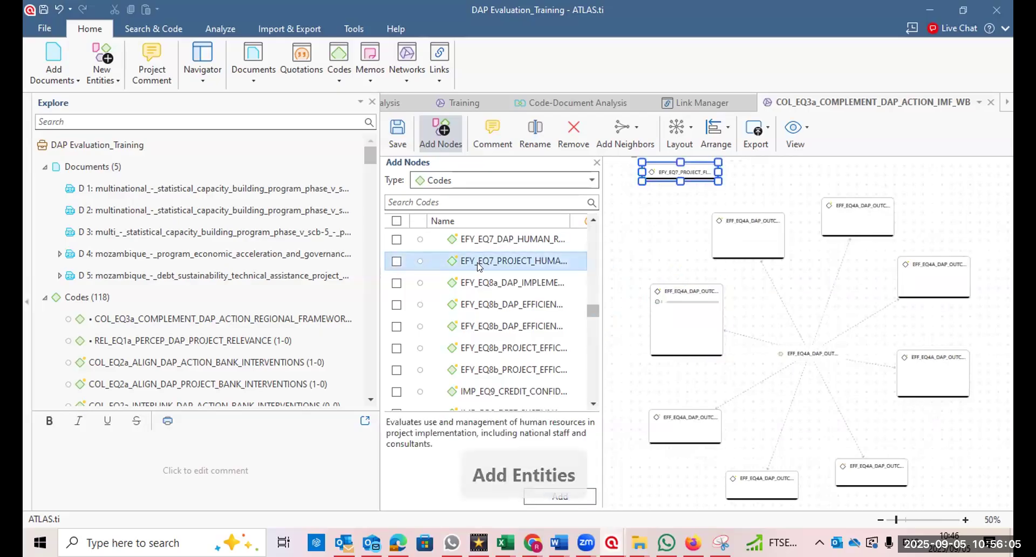
Add the EFY_EQ8b_DAP_EFFIC... and EFY_EQ8b_PROJECT_EFFIC... enabling-factor codes to the network and space the new nodes apart near its upper edge.
{"action": "left_click", "coordinate": [494, 305]}
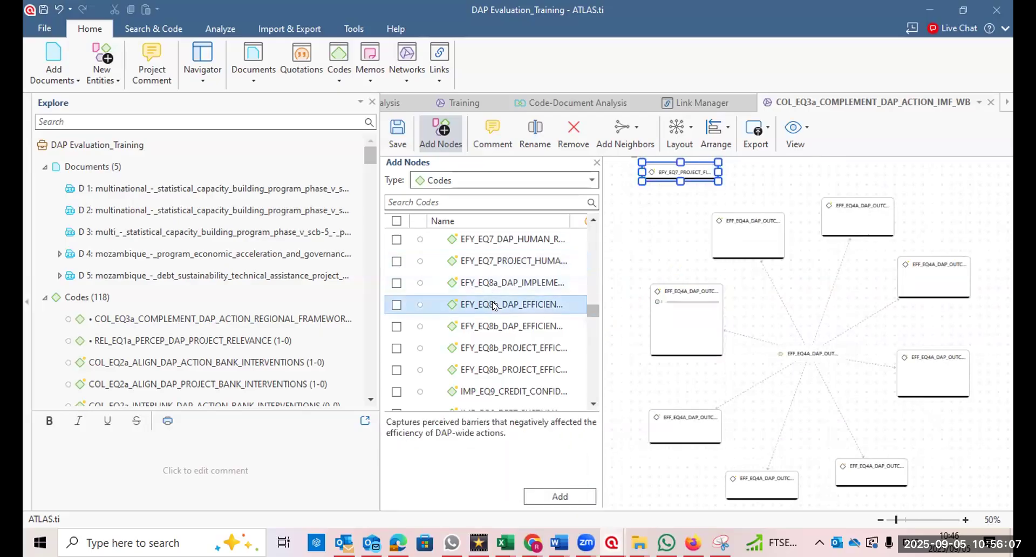
{"action": "double_click", "coordinate": [492, 305]}
{"action": "left_click_drag", "start_coordinate": [659, 169], "coordinate": [665, 227]}
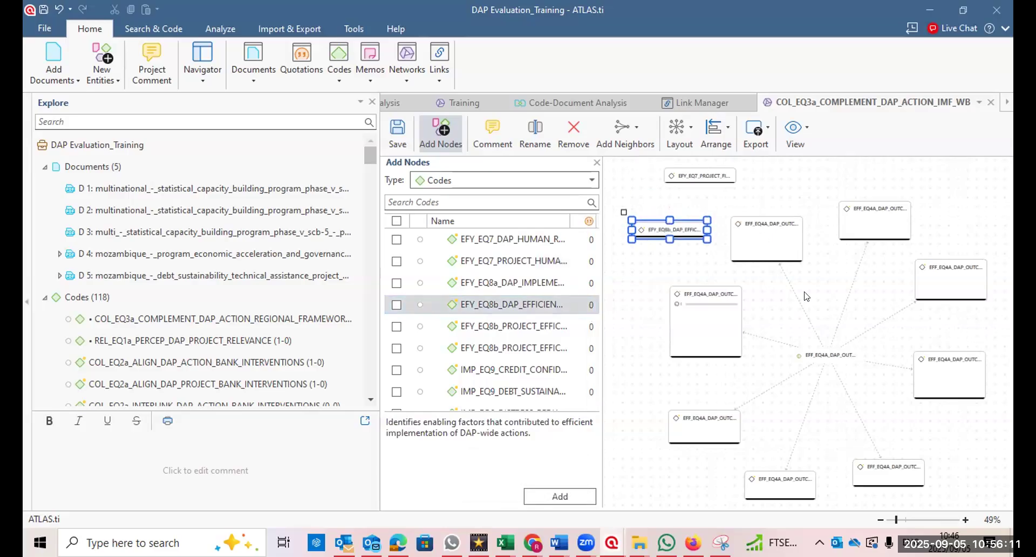
{"action": "left_click", "coordinate": [763, 245]}
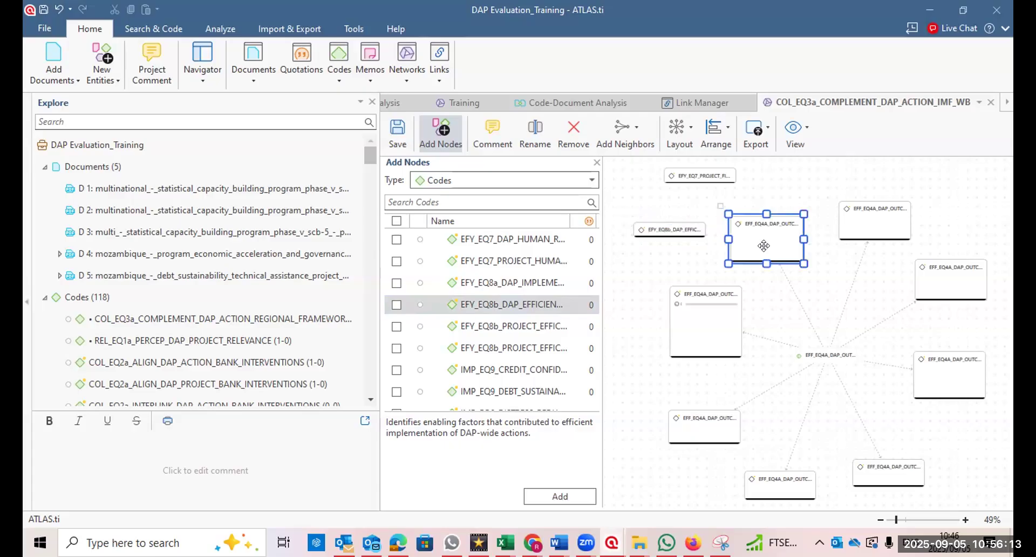
{"action": "double_click", "coordinate": [545, 332]}
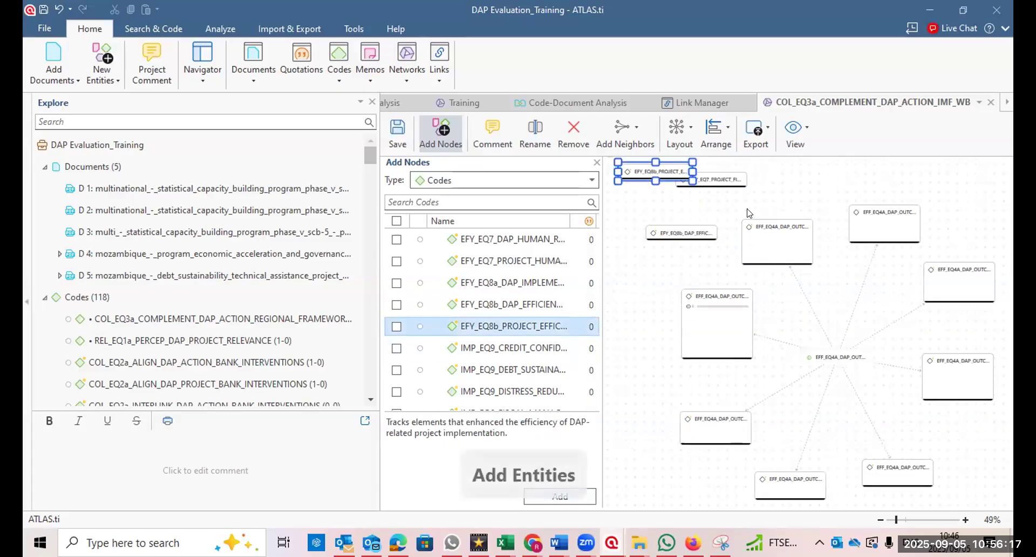
{"action": "left_click_drag", "start_coordinate": [731, 181], "coordinate": [788, 172]}
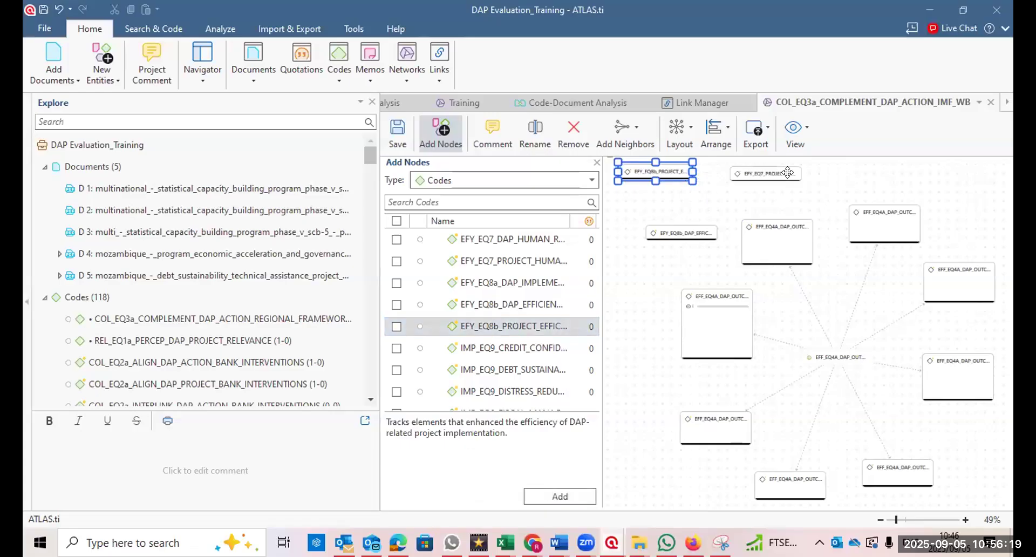
{"action": "left_click_drag", "start_coordinate": [670, 170], "coordinate": [679, 183]}
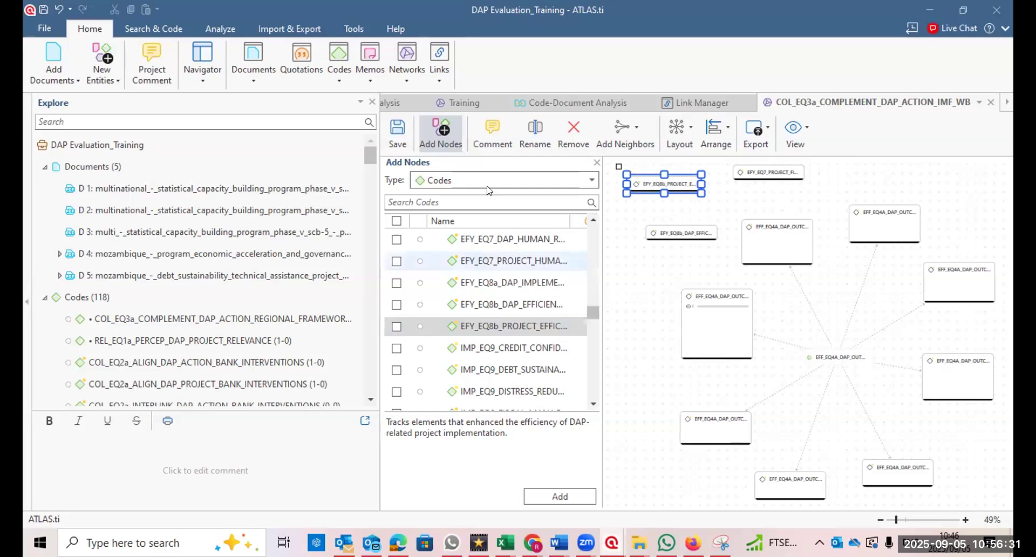
Create a new network named Testing from the network manager.
{"action": "left_click", "coordinate": [406, 77]}
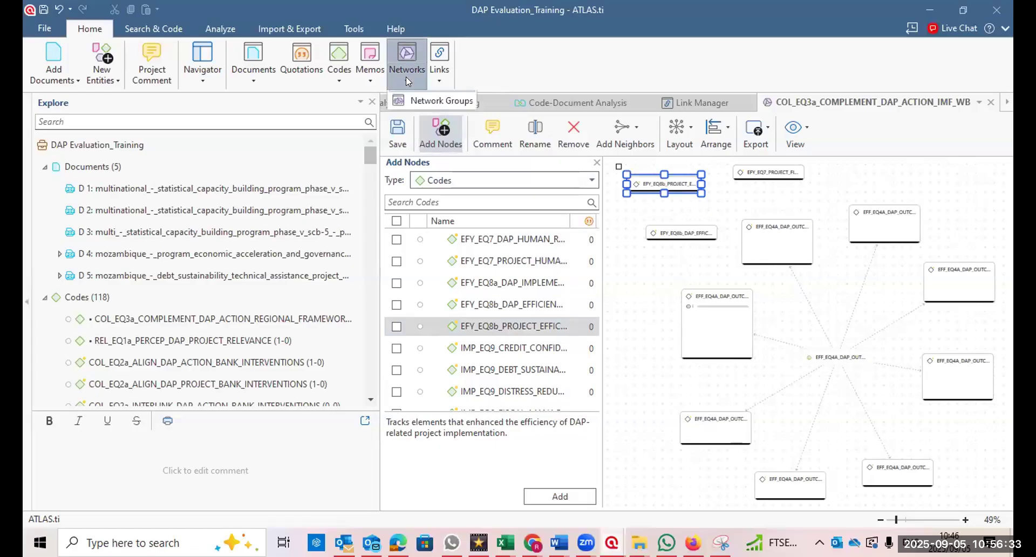
{"action": "left_click", "coordinate": [427, 100]}
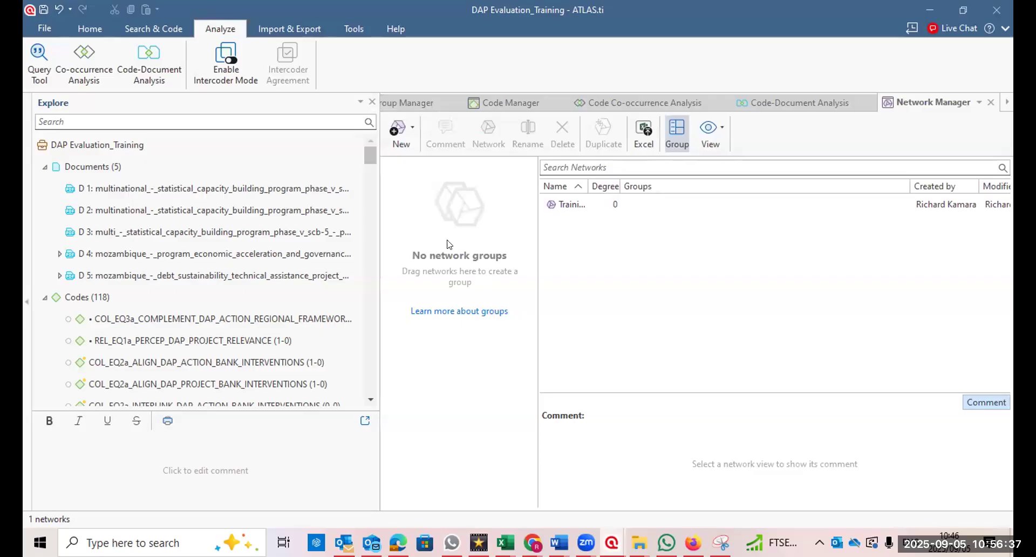
{"action": "left_click", "coordinate": [412, 131]}
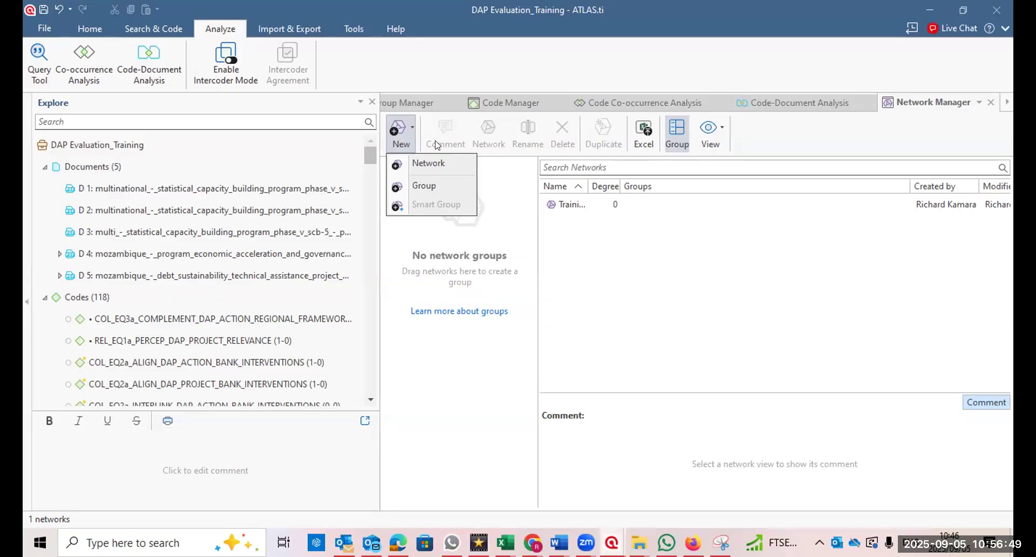
{"action": "left_click", "coordinate": [429, 162]}
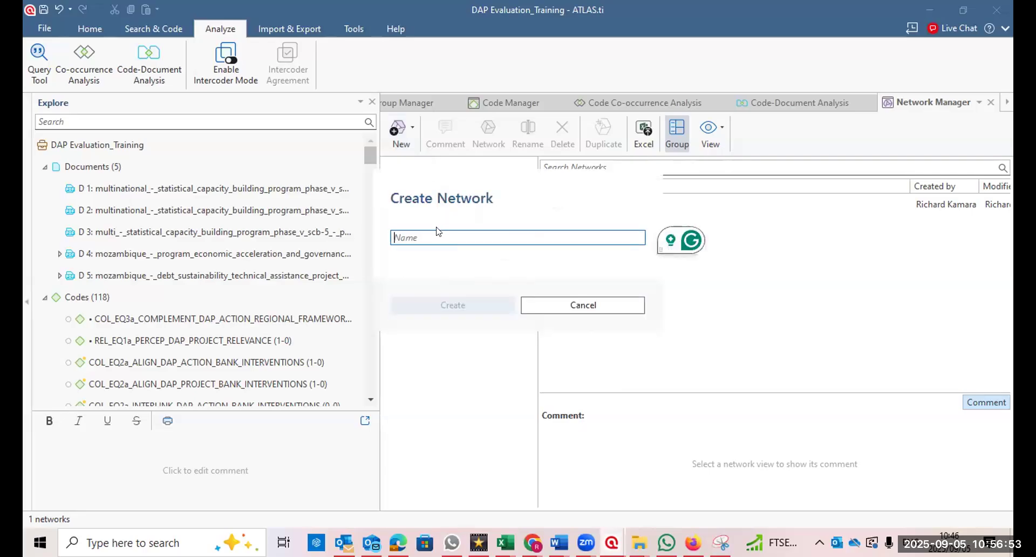
{"action": "type", "text": "T"}
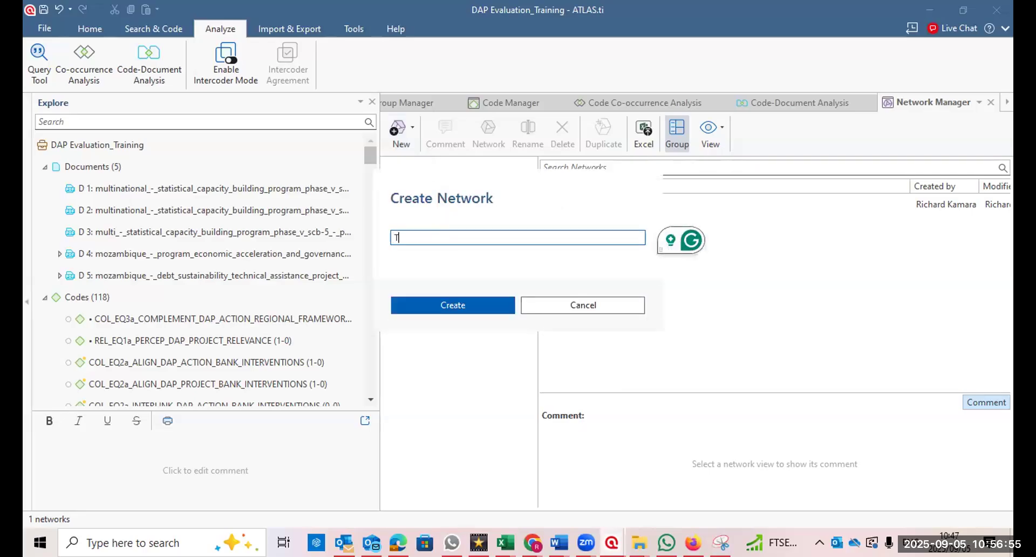
{"action": "type", "text": "esting"}
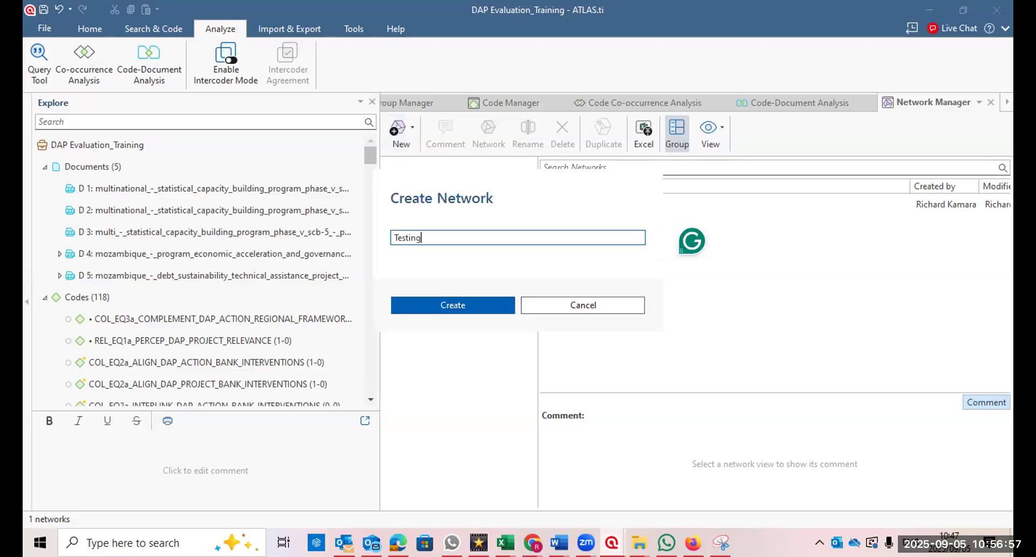
{"action": "left_click", "coordinate": [453, 300]}
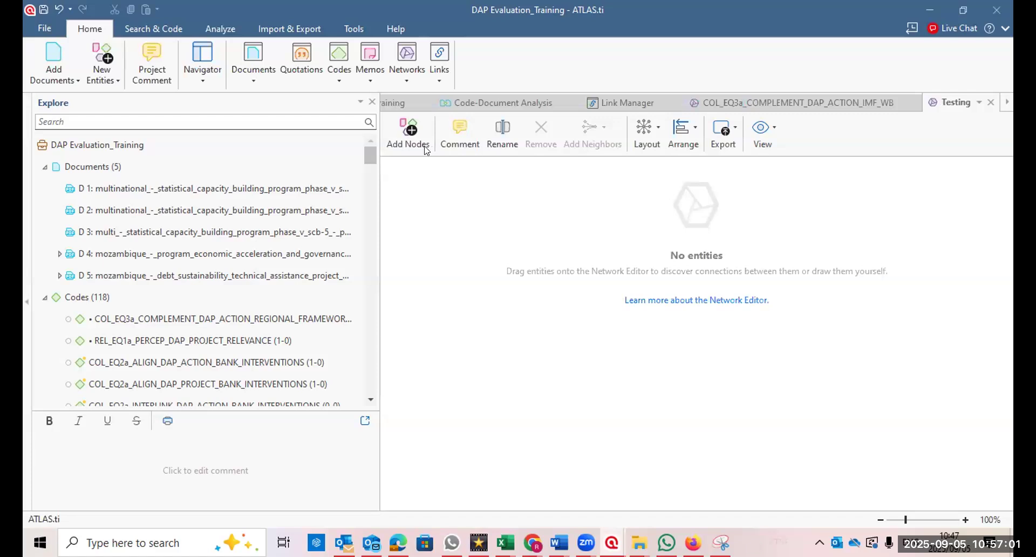
Add the COL_EQ2a ALIGN_DAP_ACTION, INTERLINK_DAP_ACTION, SYNERGY_DAP_PROJECT and SYNERGY_DAP_ACTION codes to the Testing network and spread the overlapping nodes apart.
{"action": "left_click", "coordinate": [425, 147]}
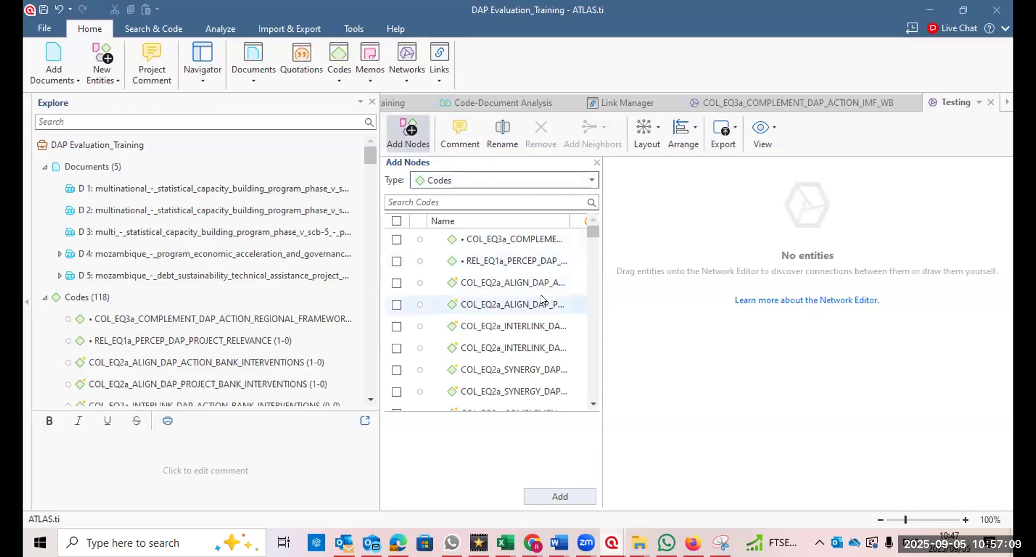
{"action": "double_click", "coordinate": [548, 283]}
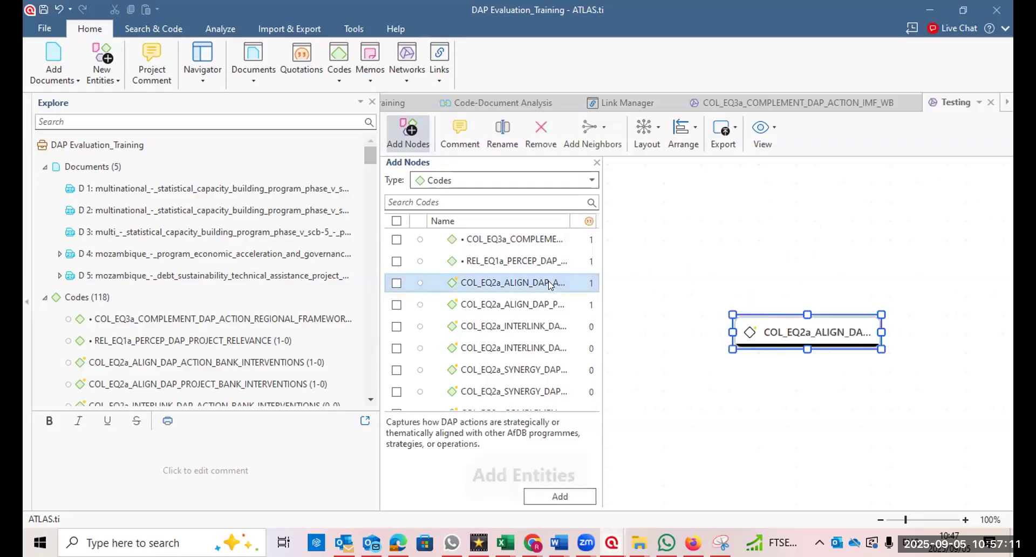
{"action": "double_click", "coordinate": [537, 307]}
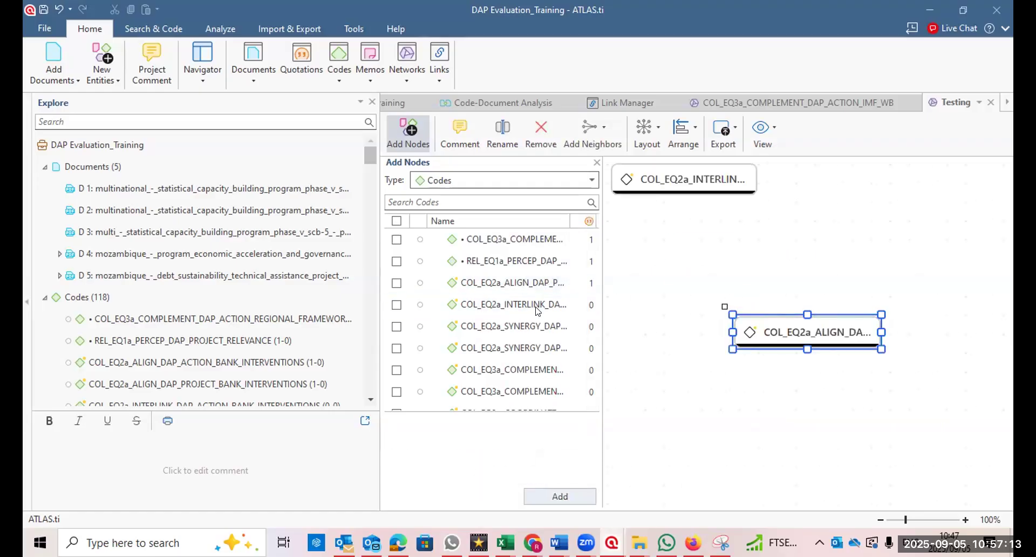
{"action": "double_click", "coordinate": [528, 349]}
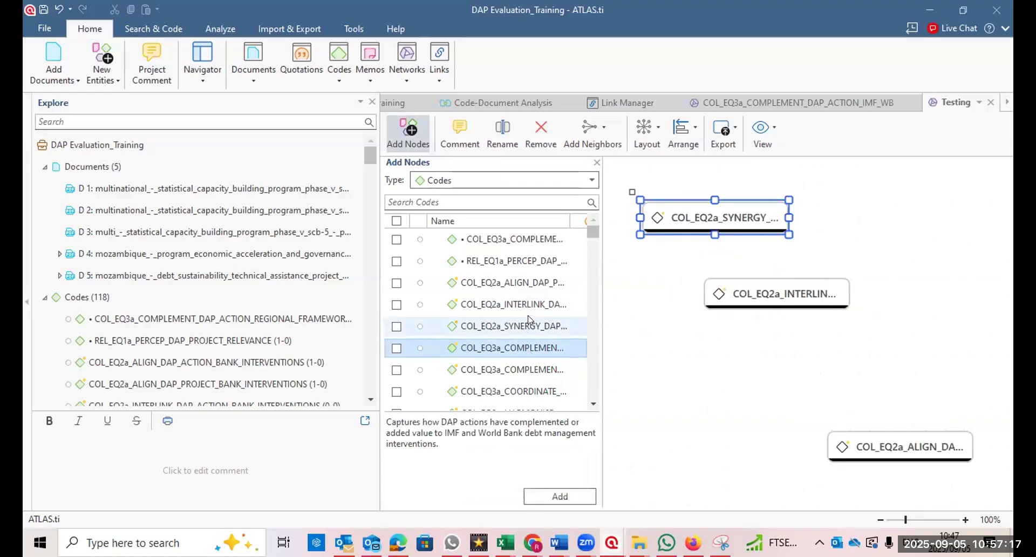
{"action": "double_click", "coordinate": [528, 324]}
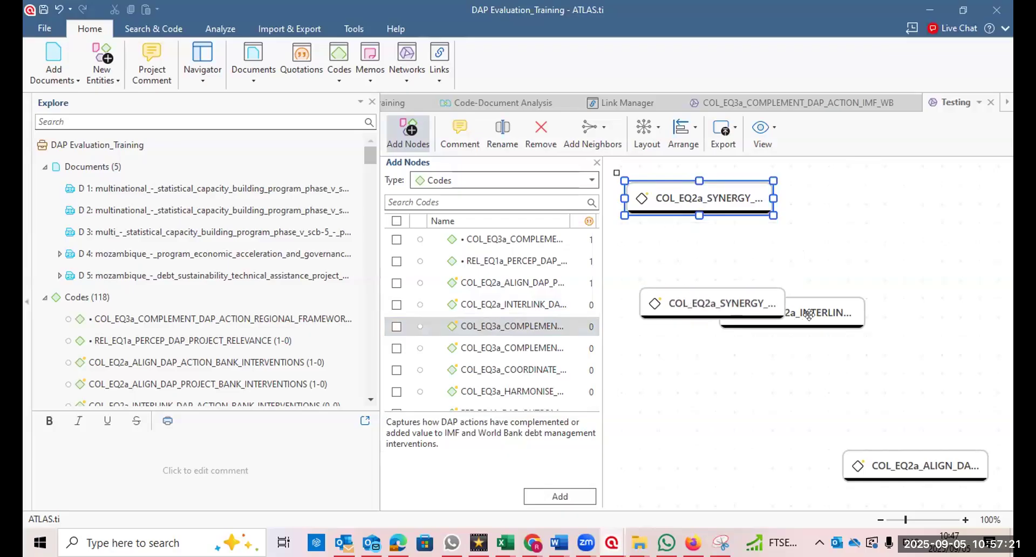
{"action": "left_click_drag", "start_coordinate": [808, 315], "coordinate": [893, 216]}
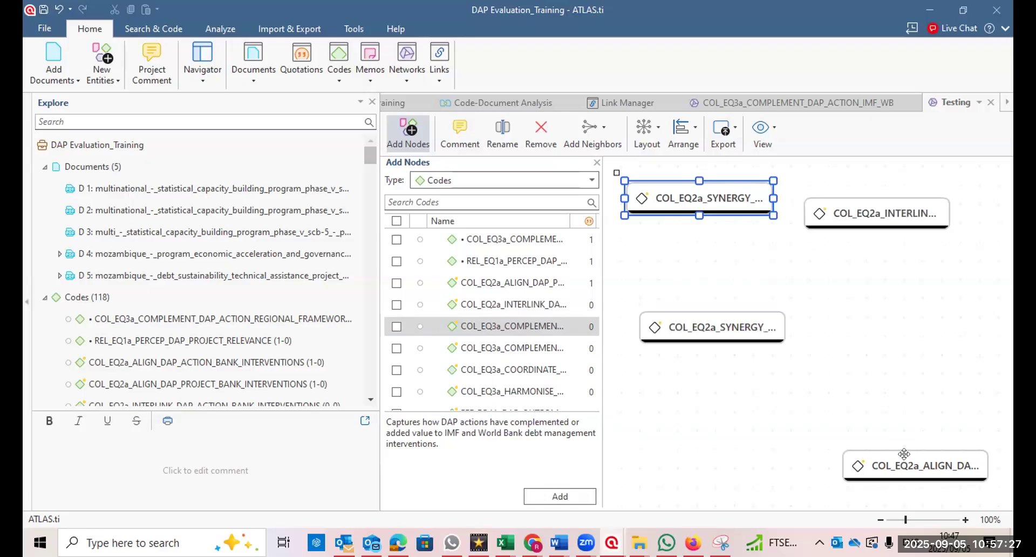
{"action": "left_click_drag", "start_coordinate": [904, 457], "coordinate": [880, 381]}
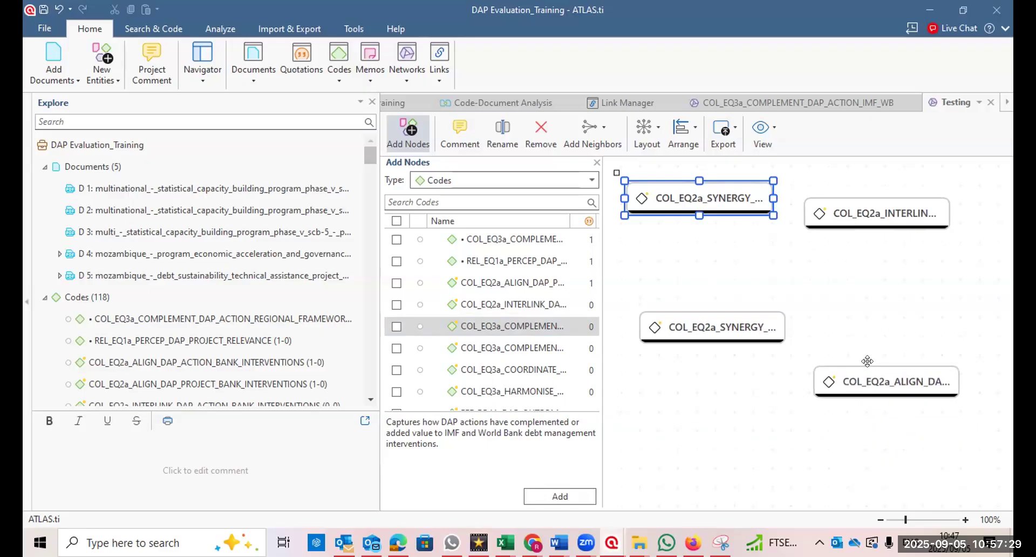
{"action": "right_click", "coordinate": [694, 184]}
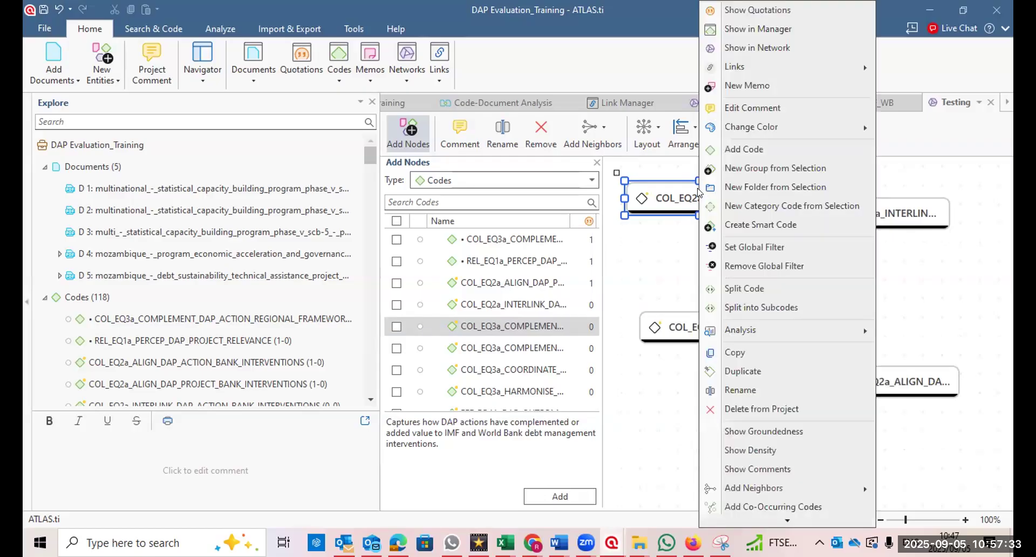
{"action": "key", "text": "Escape"}
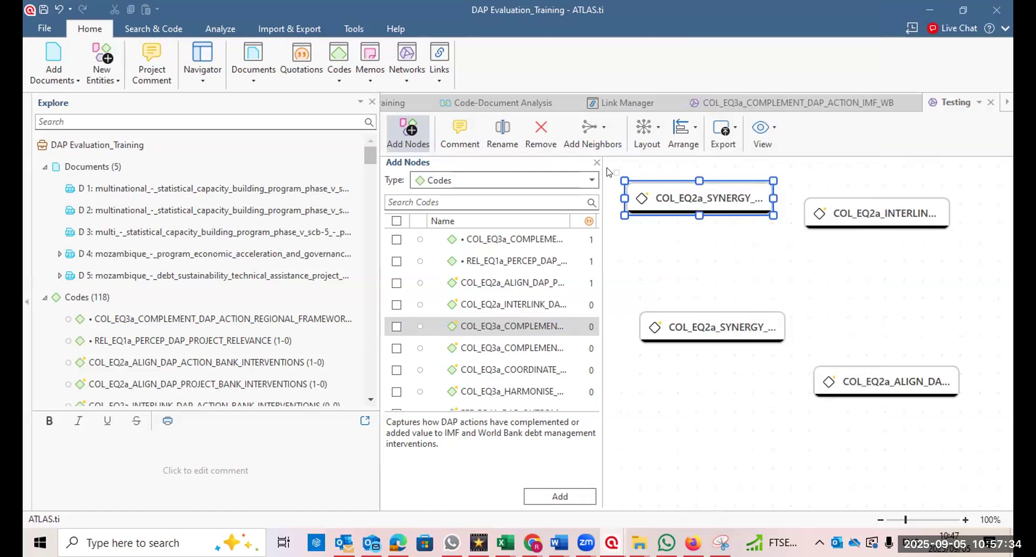
{"action": "right_click", "coordinate": [634, 183]}
{"action": "left_click", "coordinate": [859, 179]}
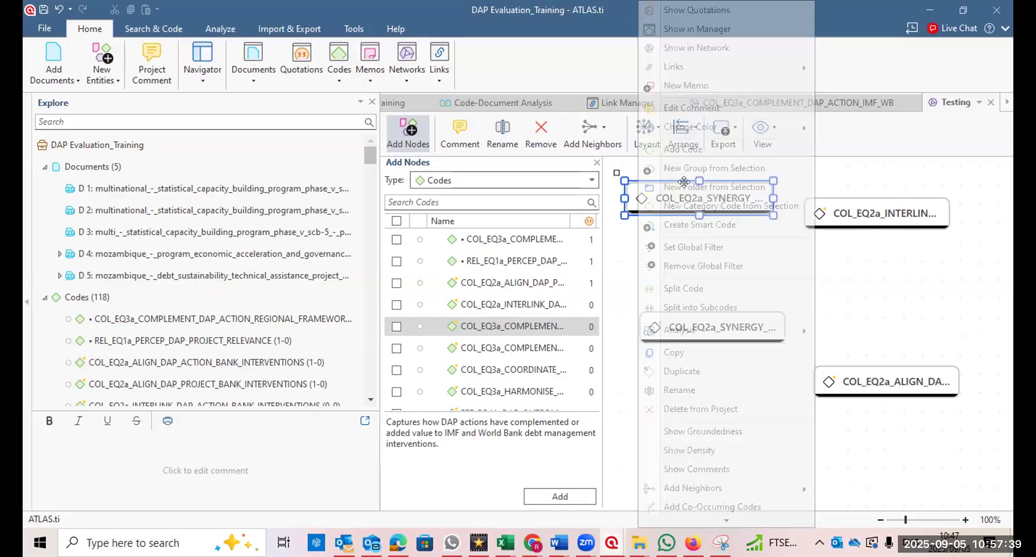
{"action": "left_click", "coordinate": [649, 186]}
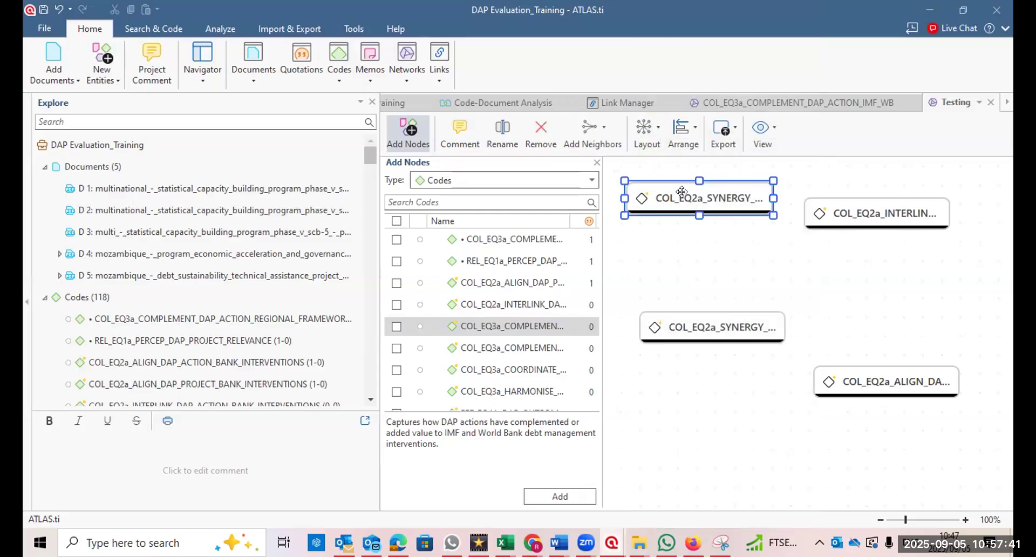
{"action": "left_click_drag", "start_coordinate": [616, 173], "coordinate": [866, 214]}
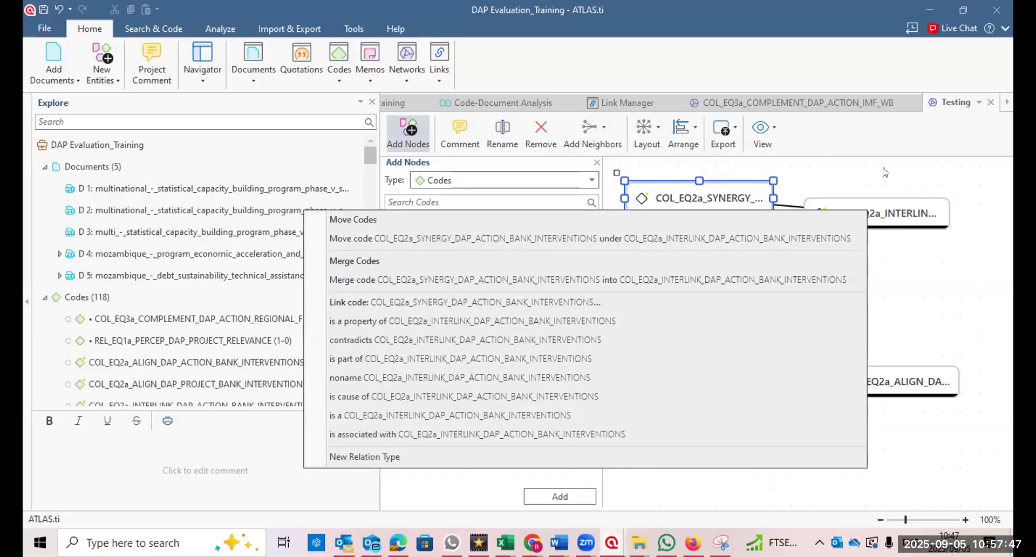
{"action": "left_click", "coordinate": [884, 172]}
Move the INTERLINK_DAP_ACTION node lower and link the SYNERGY_DAP_ACTION code to it with the relation "is associated with".
{"action": "left_click_drag", "start_coordinate": [875, 207], "coordinate": [900, 256]}
{"action": "left_click", "coordinate": [701, 197]}
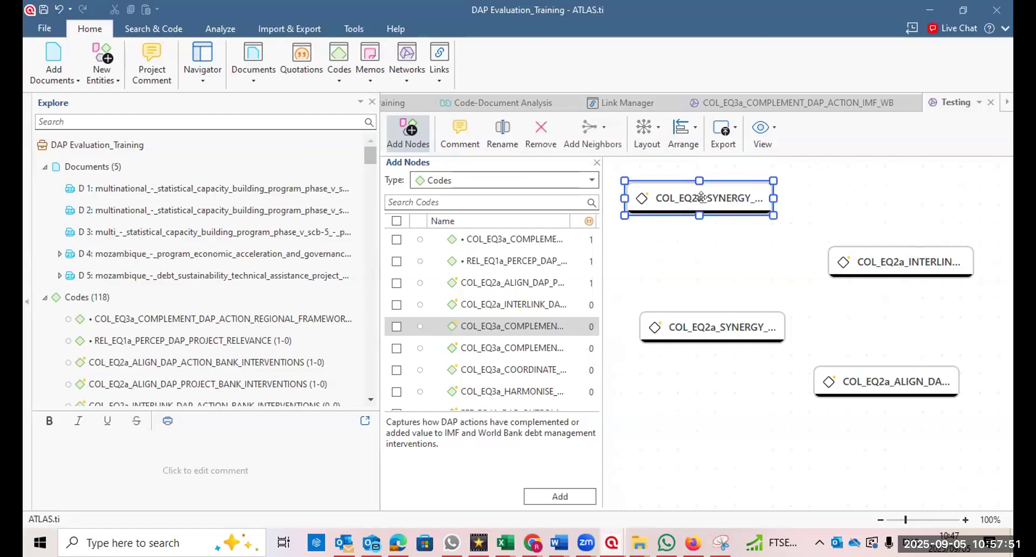
{"action": "left_click_drag", "start_coordinate": [617, 173], "coordinate": [844, 262]}
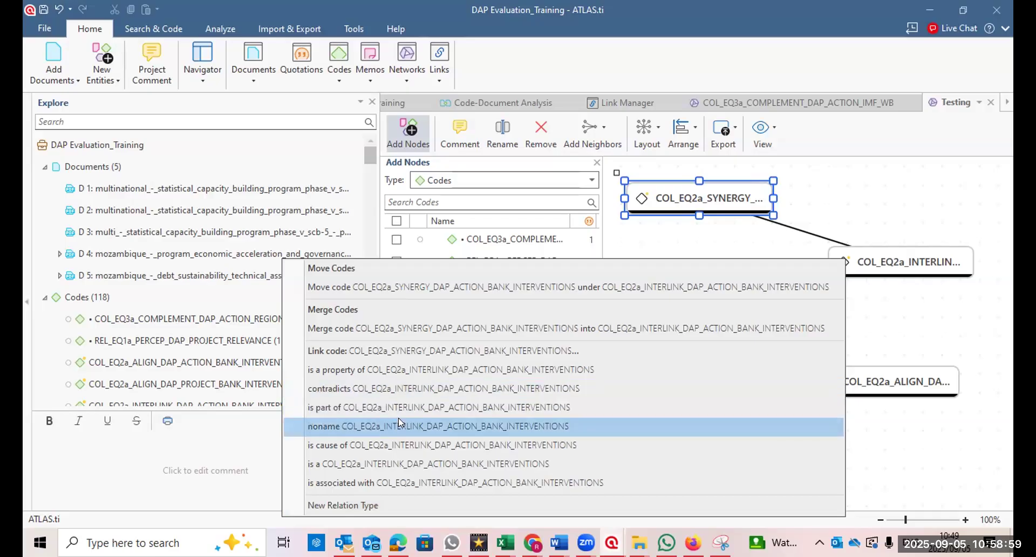
{"action": "left_click", "coordinate": [399, 482]}
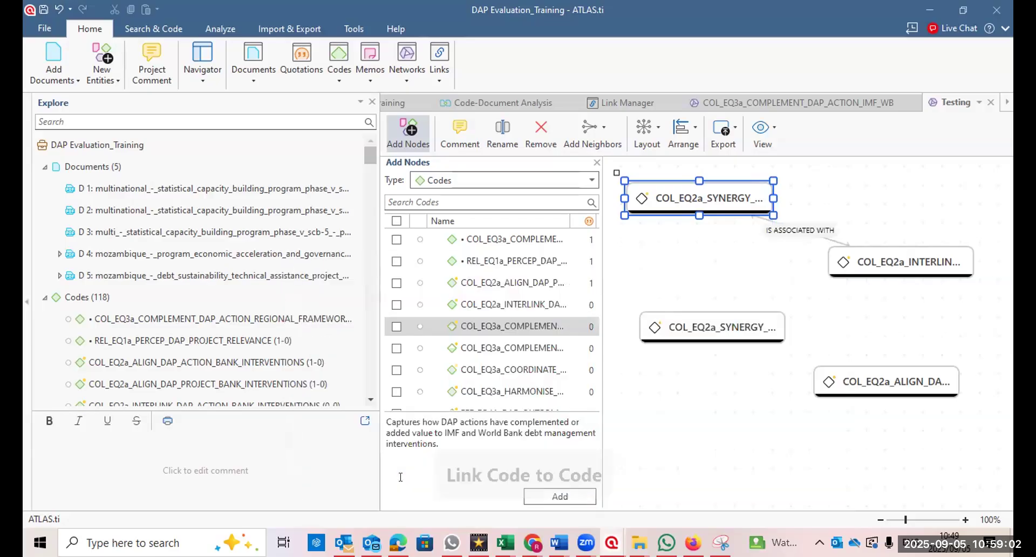
Link the INTERLINK_DAP_ACTION code to the SYNERGY_DAP_PROJECT code using a new symmetric relation type named Partnership.
{"action": "left_click", "coordinate": [854, 263]}
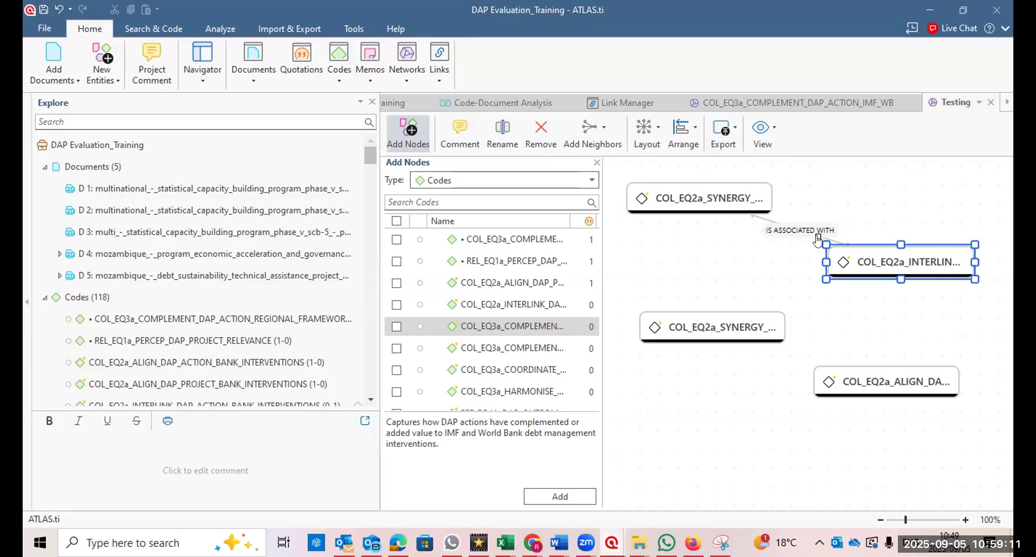
{"action": "left_click_drag", "start_coordinate": [818, 239], "coordinate": [760, 312]}
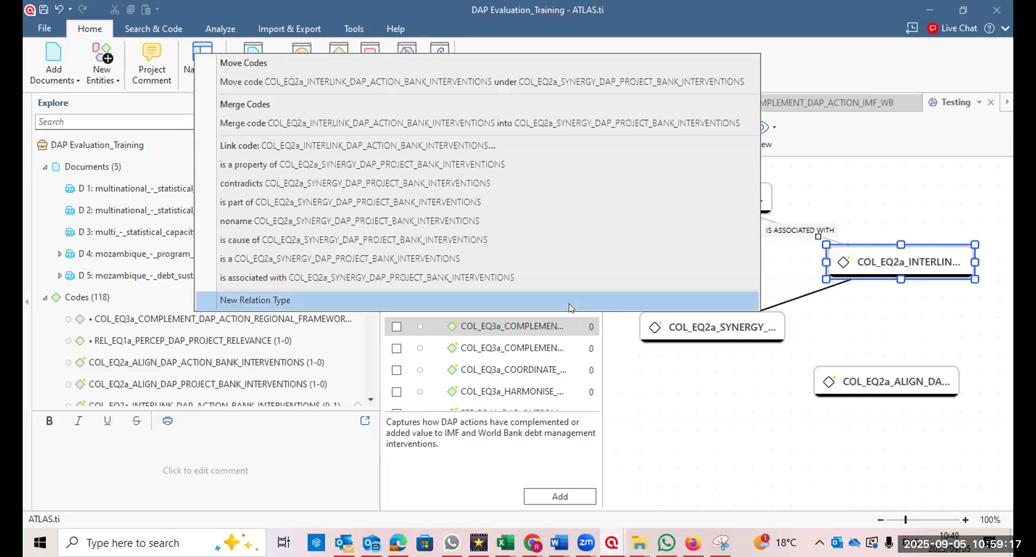
{"action": "left_click", "coordinate": [396, 300]}
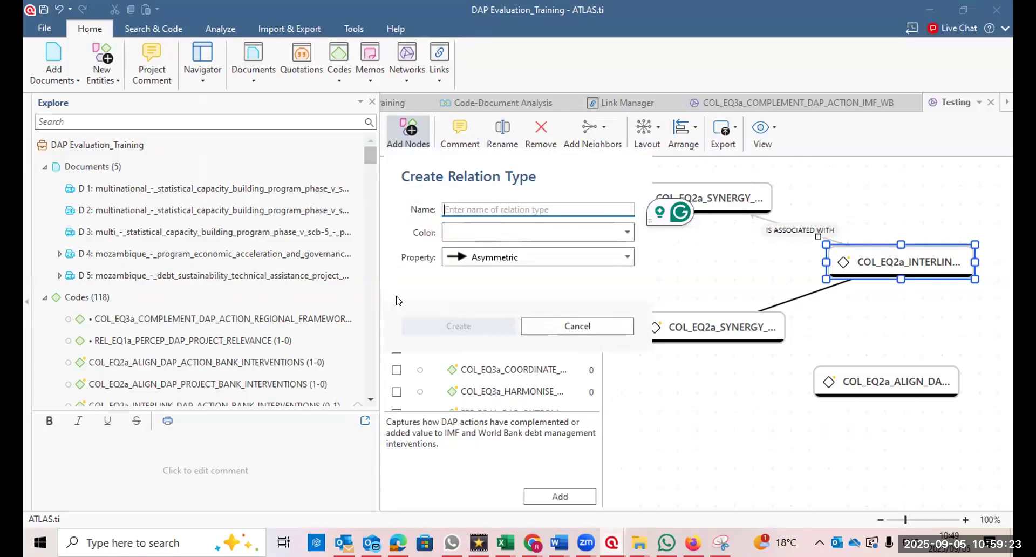
{"action": "type", "text": "Part"}
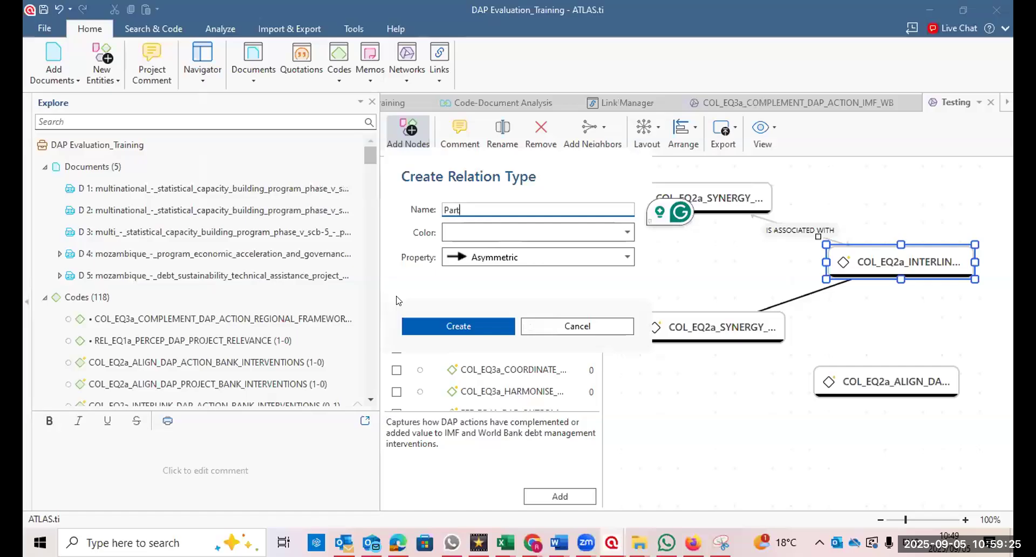
{"action": "type", "text": "nership"}
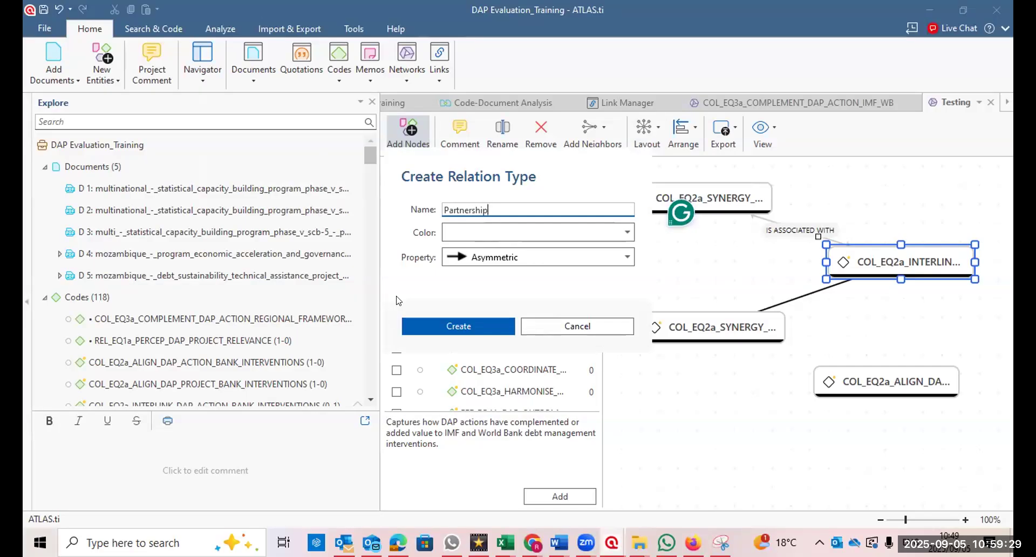
{"action": "left_click", "coordinate": [627, 232]}
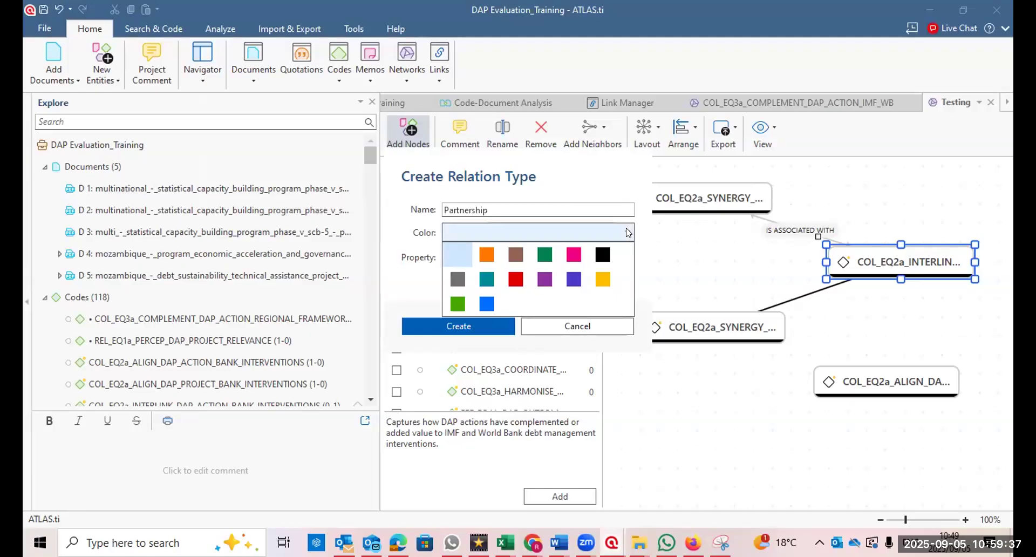
{"action": "left_click", "coordinate": [628, 232]}
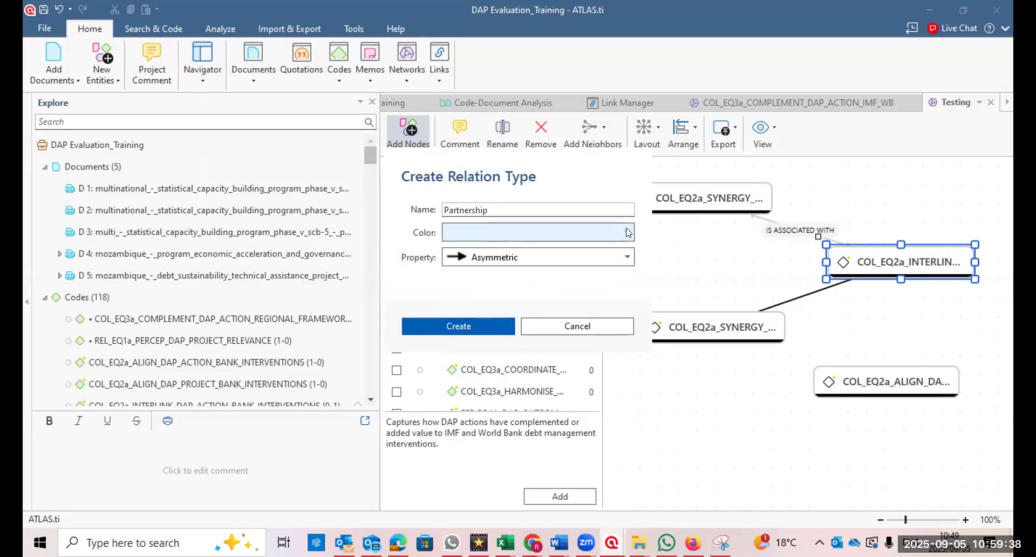
{"action": "left_click", "coordinate": [624, 260]}
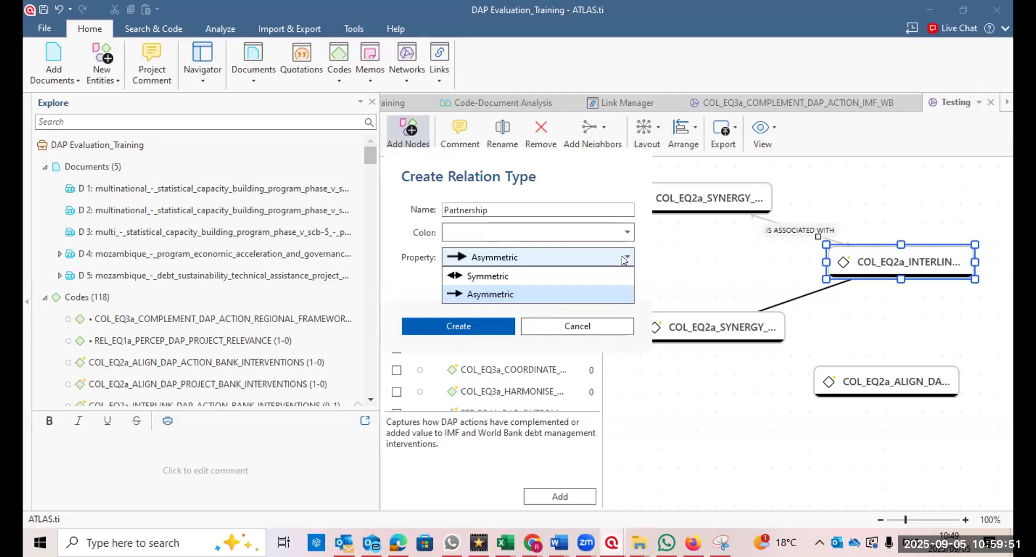
{"action": "left_click", "coordinate": [582, 276]}
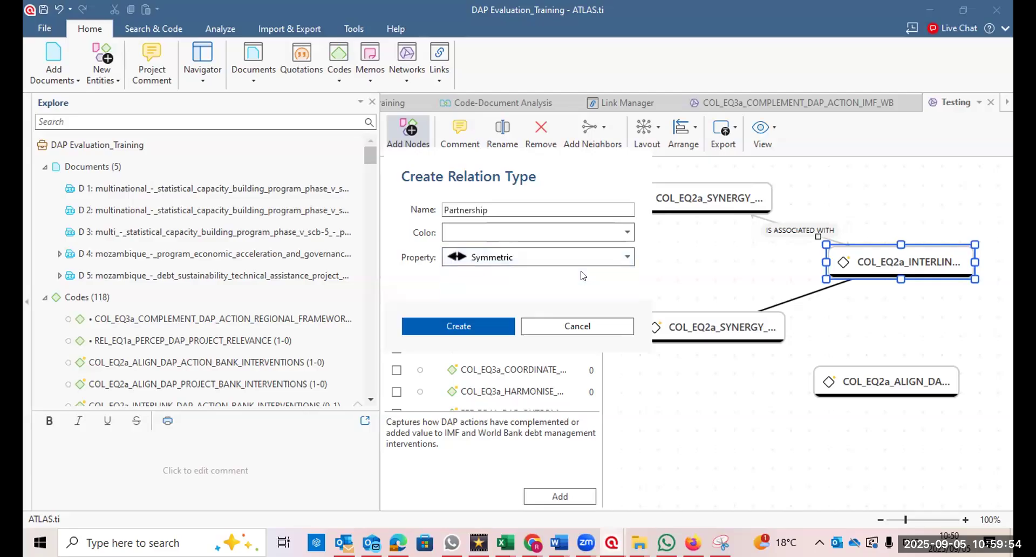
{"action": "left_click", "coordinate": [459, 326]}
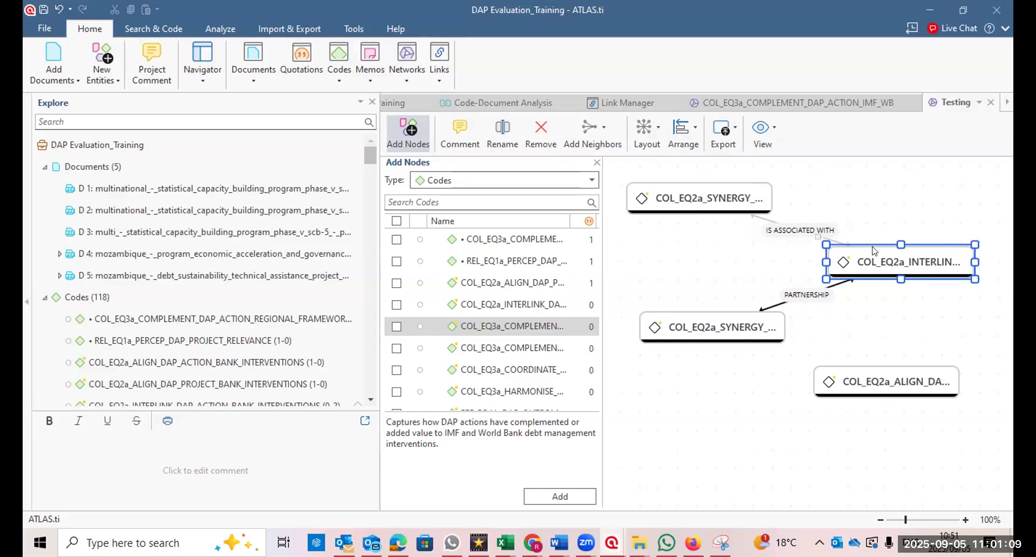
Link INTERLINK_DAP_ACTION to ALIGN_DAP_ACTION with "is associated with" and arrange the network in the Hierarchical Top-Down layout.
{"action": "left_click_drag", "start_coordinate": [818, 238], "coordinate": [863, 378]}
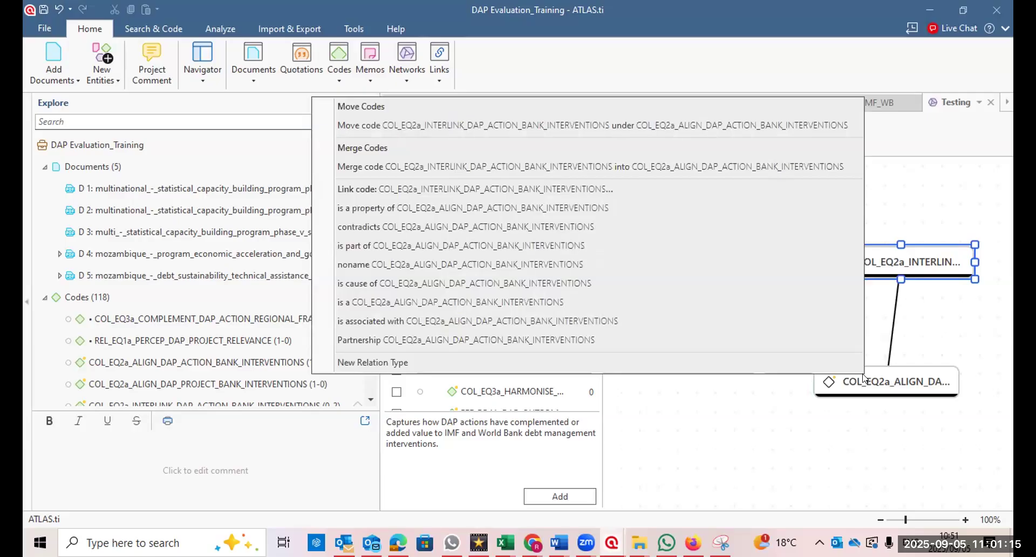
{"action": "left_click", "coordinate": [465, 327]}
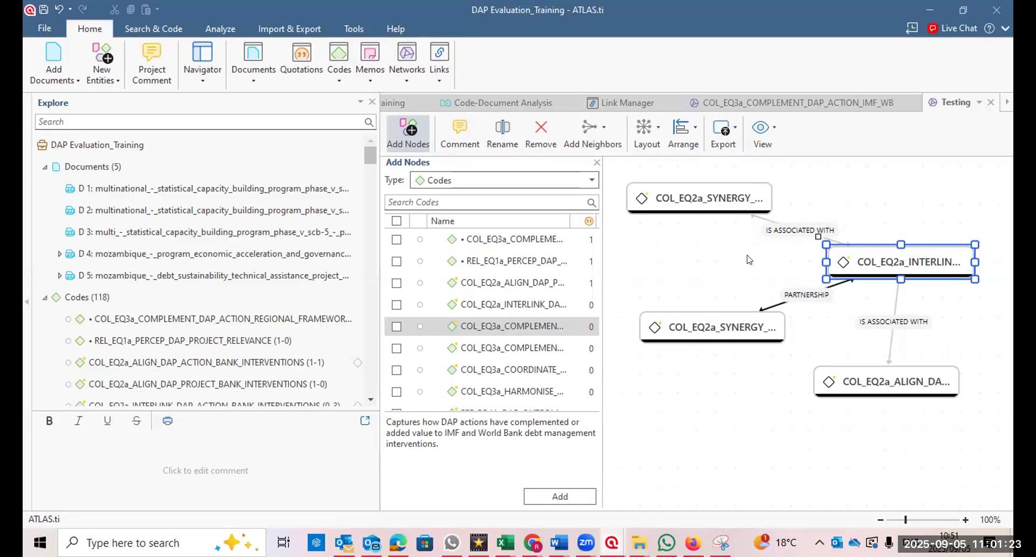
{"action": "left_click", "coordinate": [656, 127]}
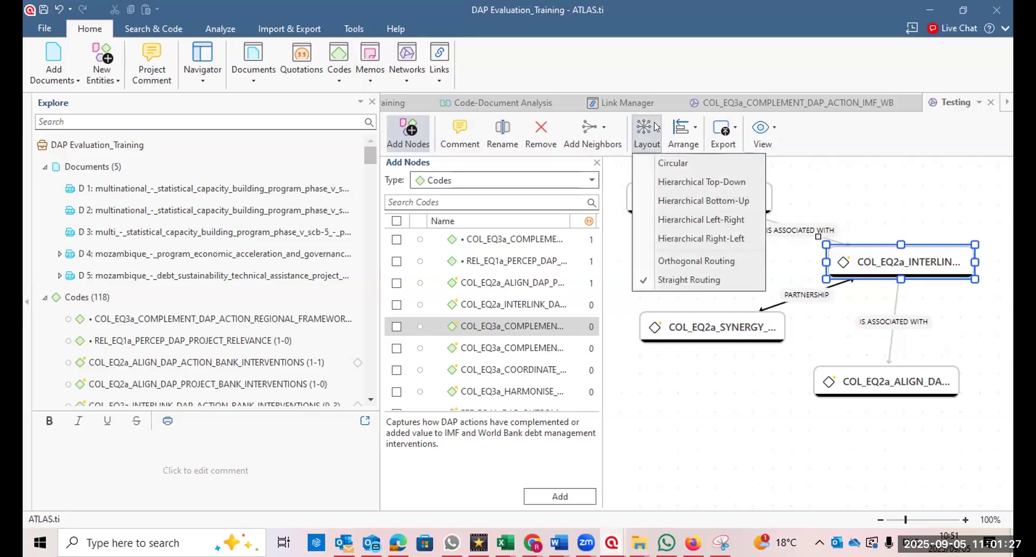
{"action": "left_click", "coordinate": [673, 177]}
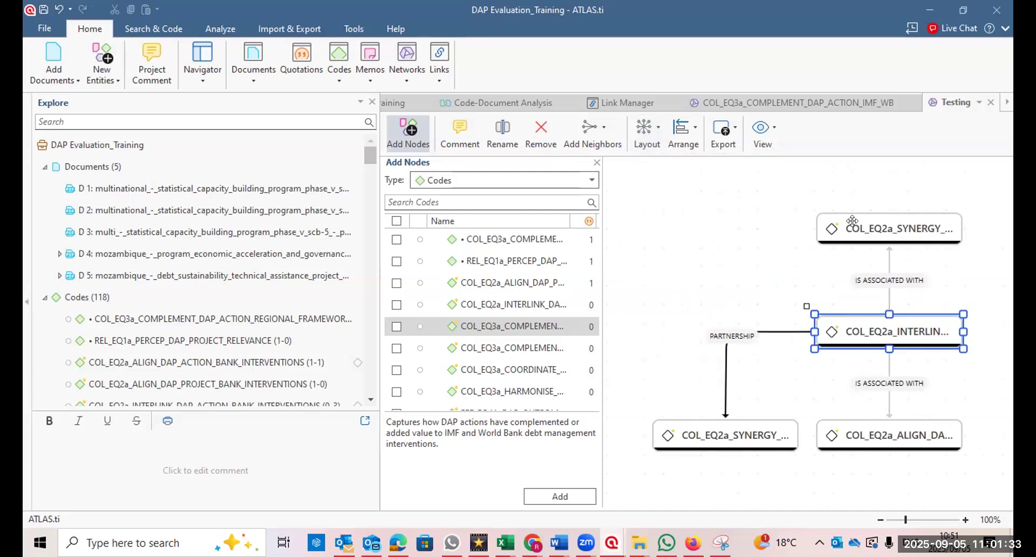
{"action": "left_click_drag", "start_coordinate": [852, 220], "coordinate": [848, 229]}
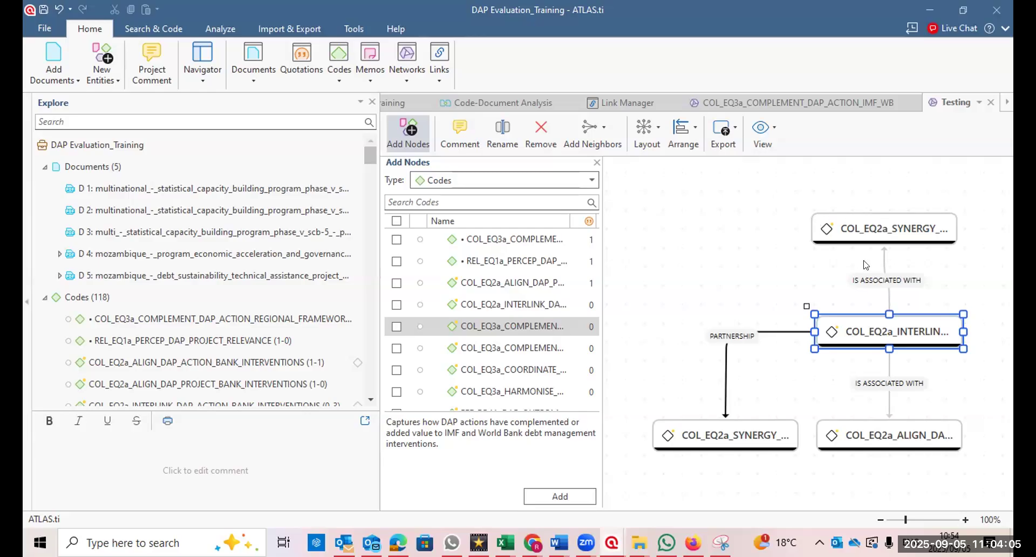
{"action": "left_click", "coordinate": [864, 226]}
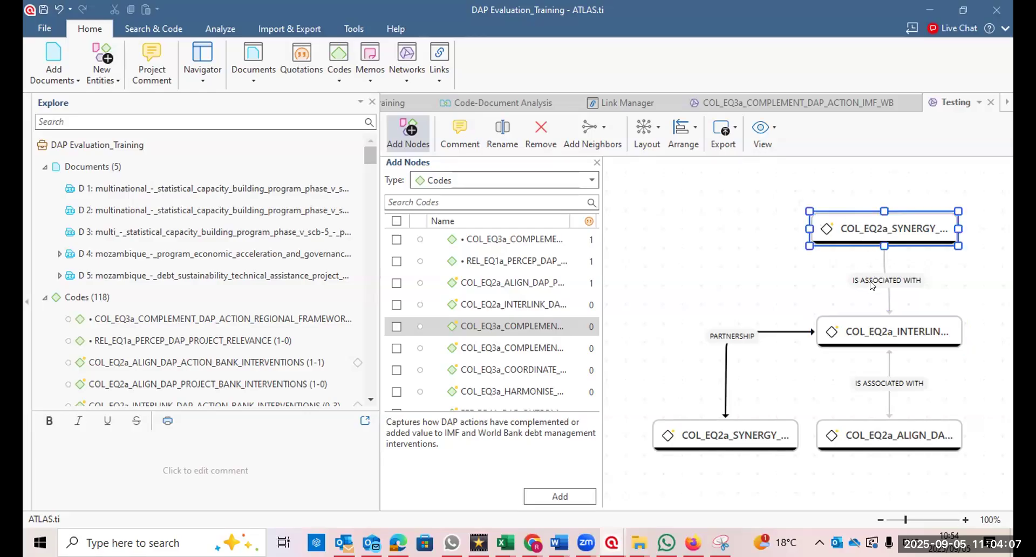
{"action": "left_click", "coordinate": [888, 330]}
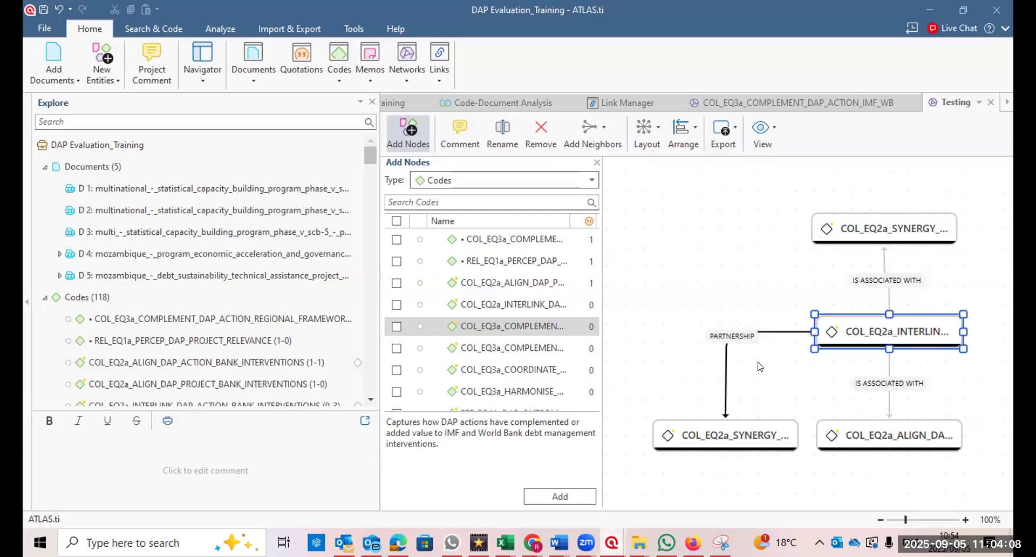
{"action": "left_click", "coordinate": [727, 427]}
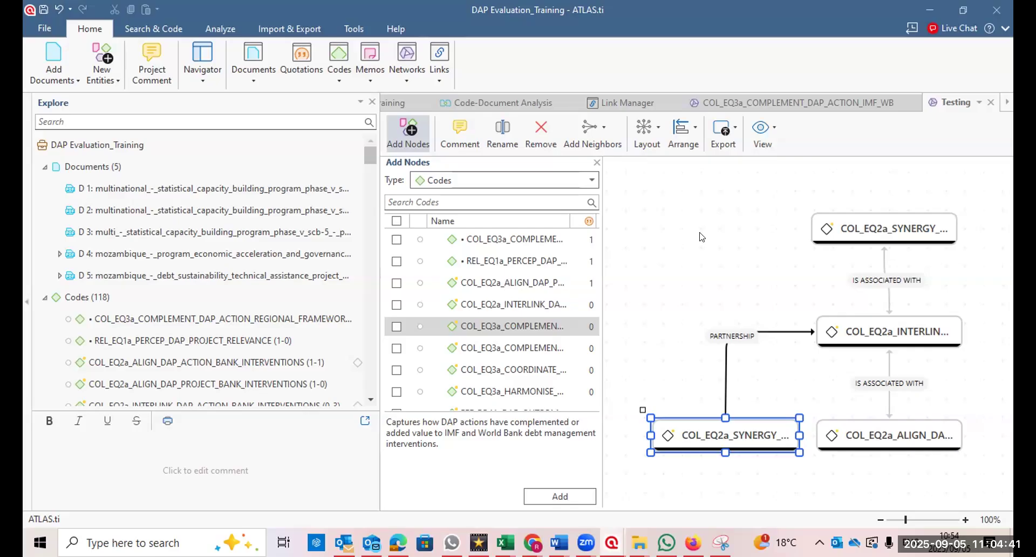
Link the SYNERGY_DAP_ACTION code to the SYNERGY_DAP_PROJECT code using a new blue, asymmetric relation type named Funder.
{"action": "left_click", "coordinate": [822, 221]}
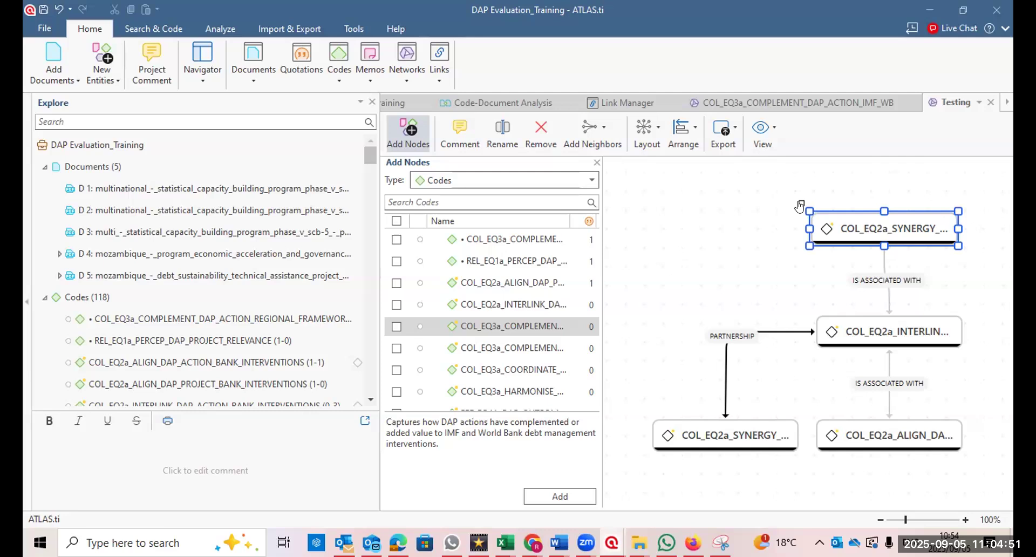
{"action": "left_click_drag", "start_coordinate": [800, 205], "coordinate": [713, 431]}
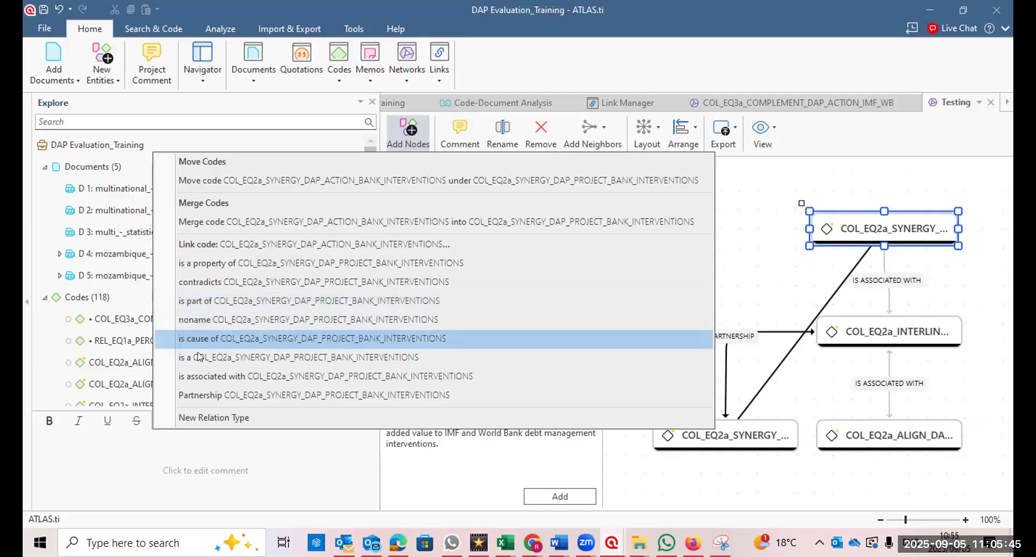
{"action": "left_click", "coordinate": [204, 418]}
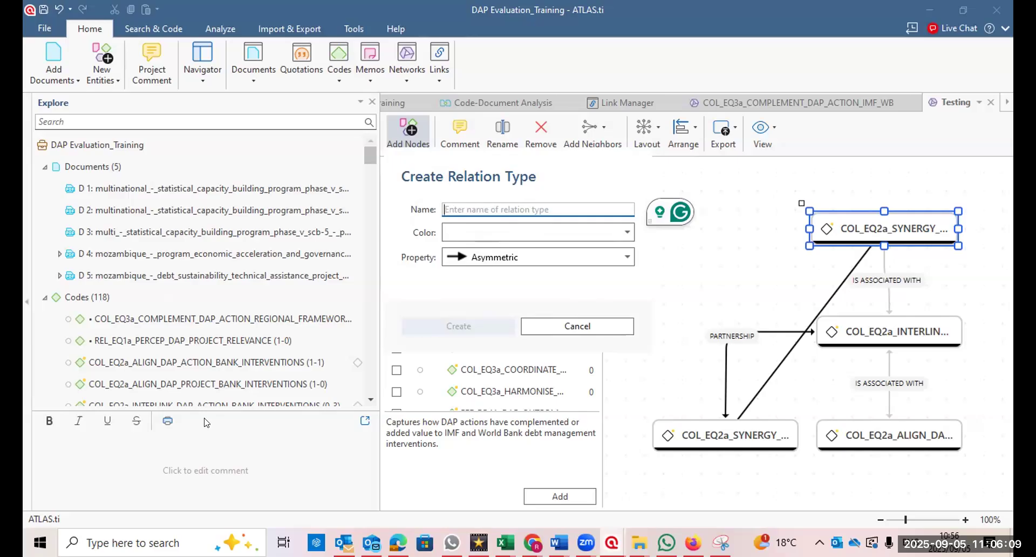
{"action": "type", "text": "Funder"}
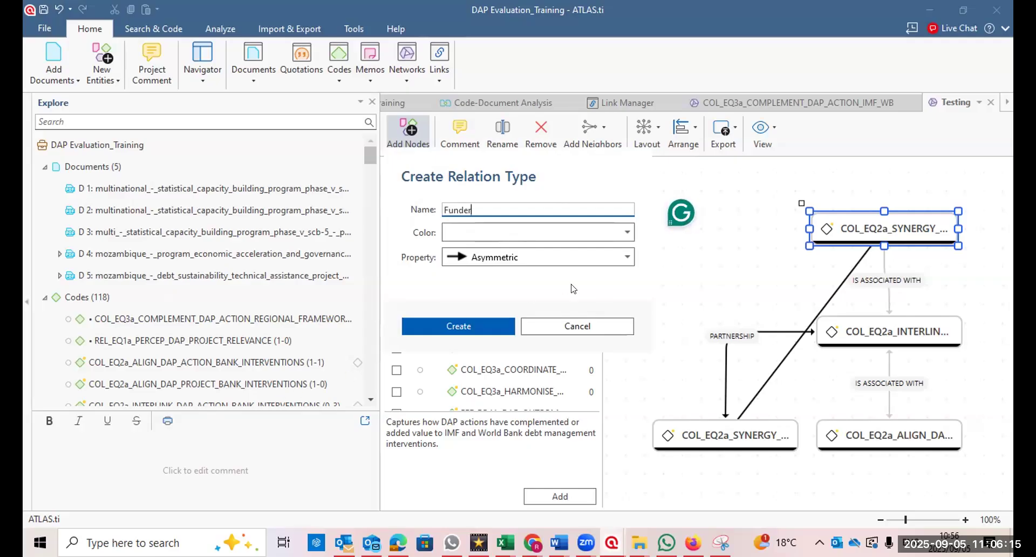
{"action": "left_click", "coordinate": [628, 234]}
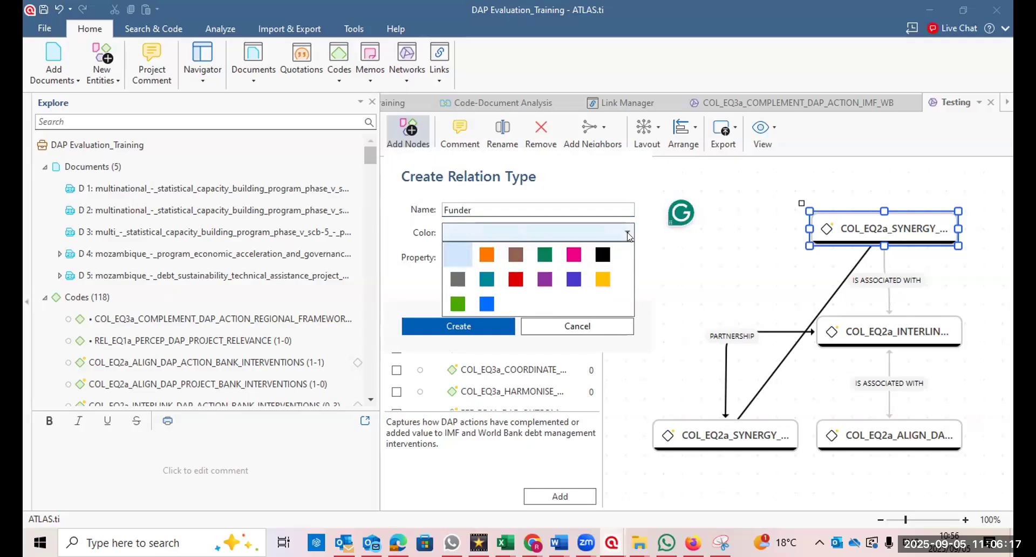
{"action": "left_click", "coordinate": [487, 305]}
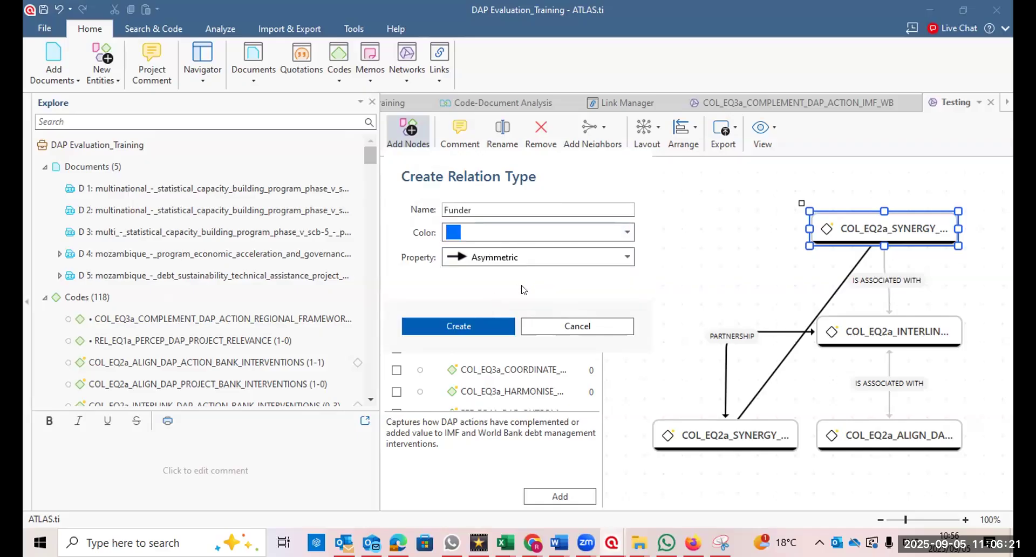
{"action": "left_click", "coordinate": [467, 324]}
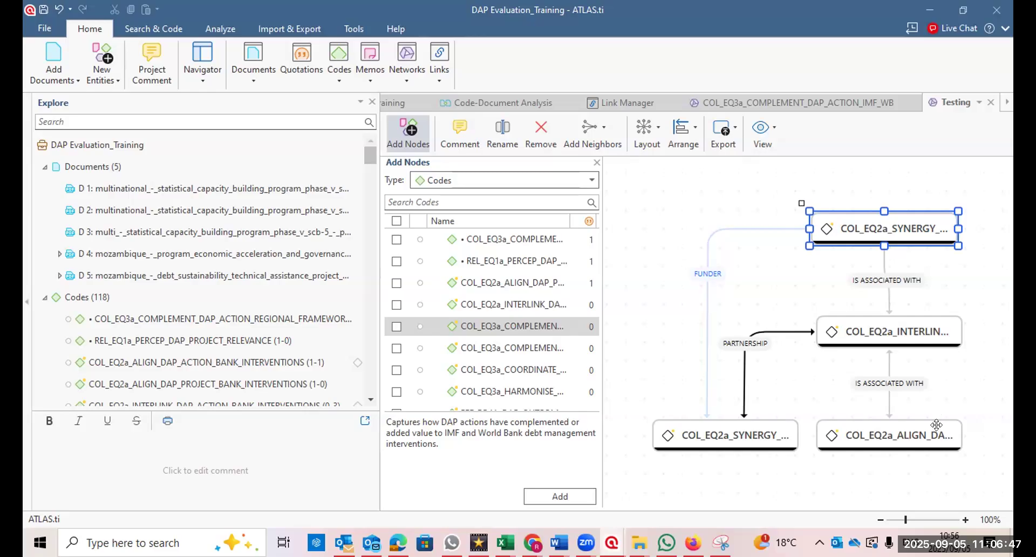
Try to add a second link from the INTERLINK_DAP_ACTION code to the ALIGN_DAP_ACTION code.
{"action": "left_click", "coordinate": [946, 335]}
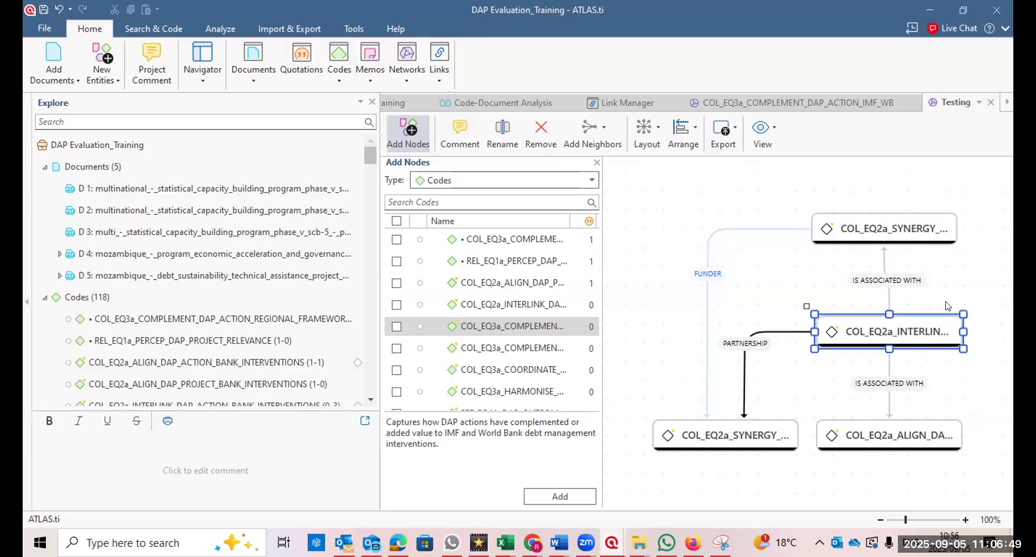
{"action": "left_click_drag", "start_coordinate": [804, 306], "coordinate": [939, 426]}
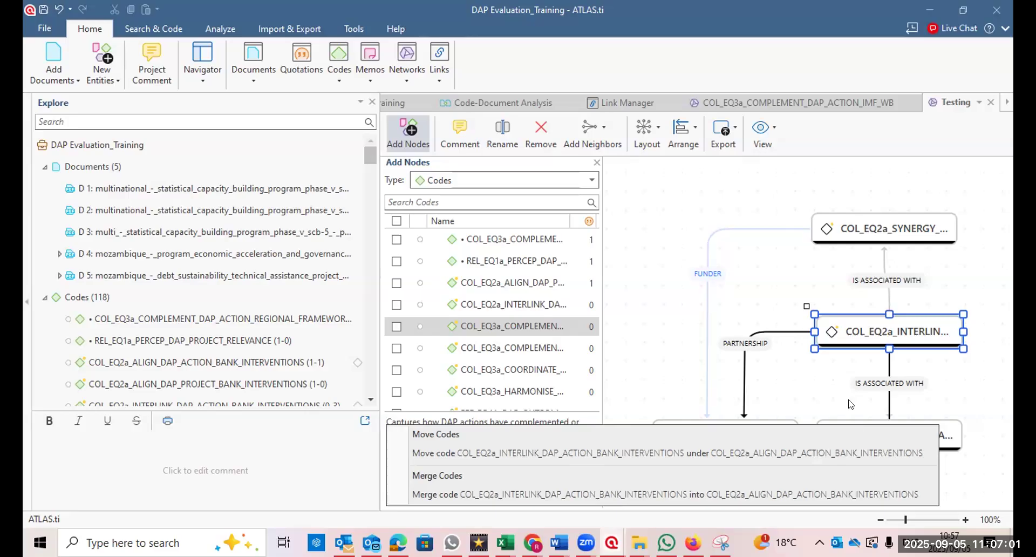
{"action": "left_click", "coordinate": [845, 351]}
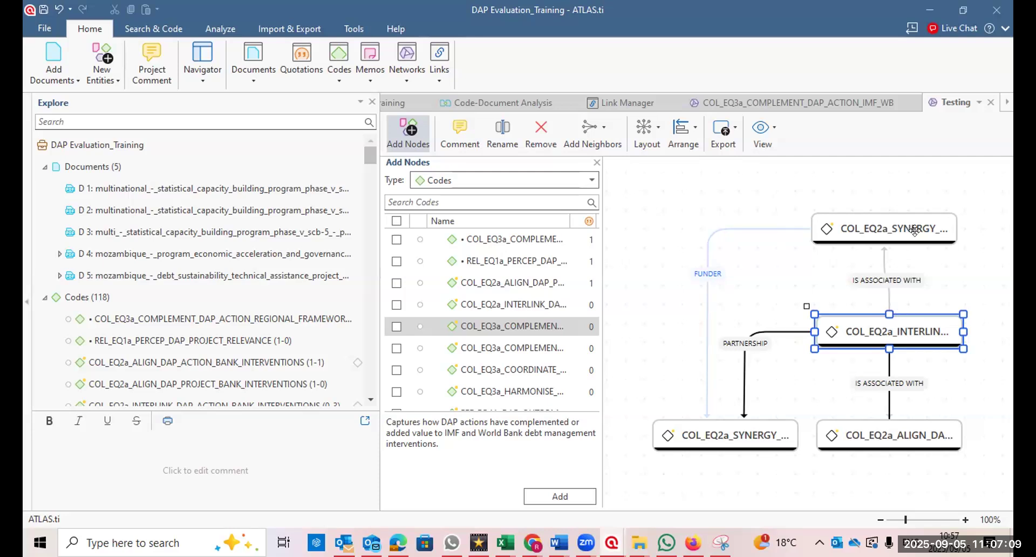
{"action": "left_click", "coordinate": [835, 427]}
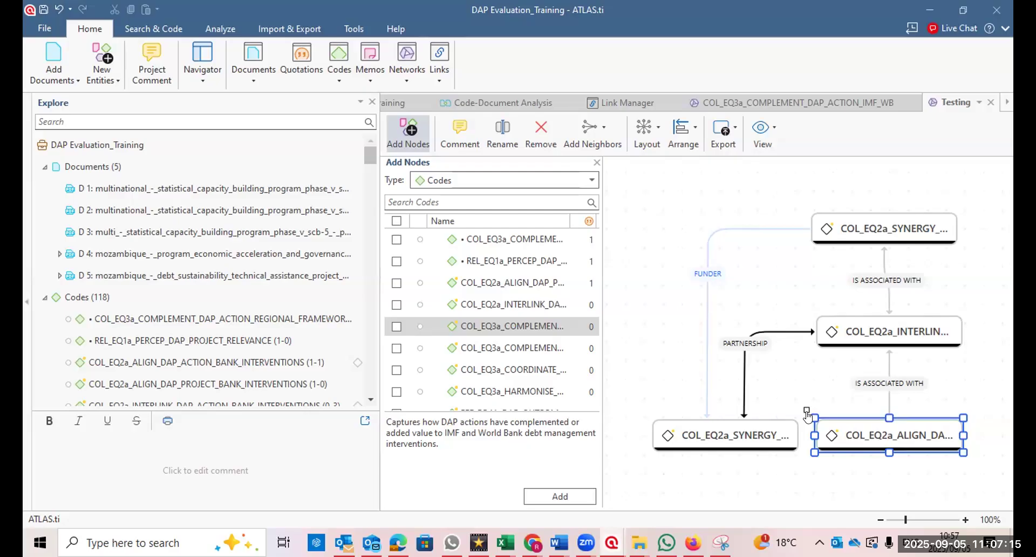
{"action": "left_click", "coordinate": [854, 335]}
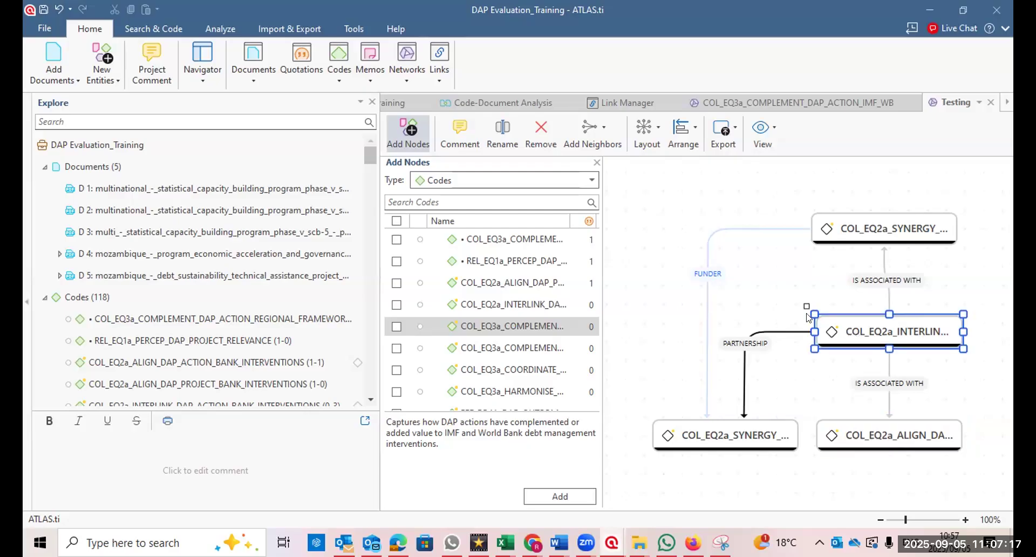
{"action": "left_click_drag", "start_coordinate": [830, 383], "coordinate": [835, 429]}
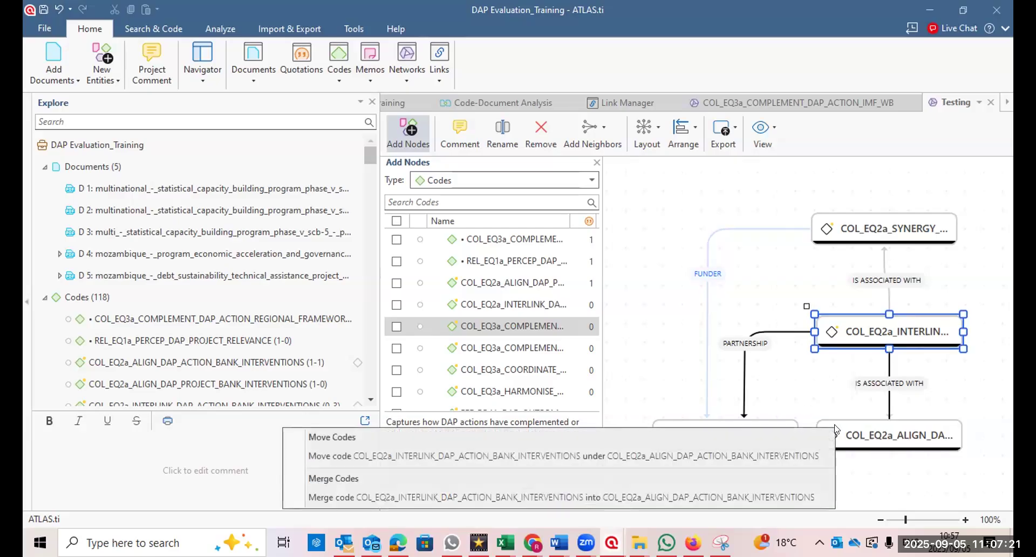
{"action": "left_click", "coordinate": [964, 388]}
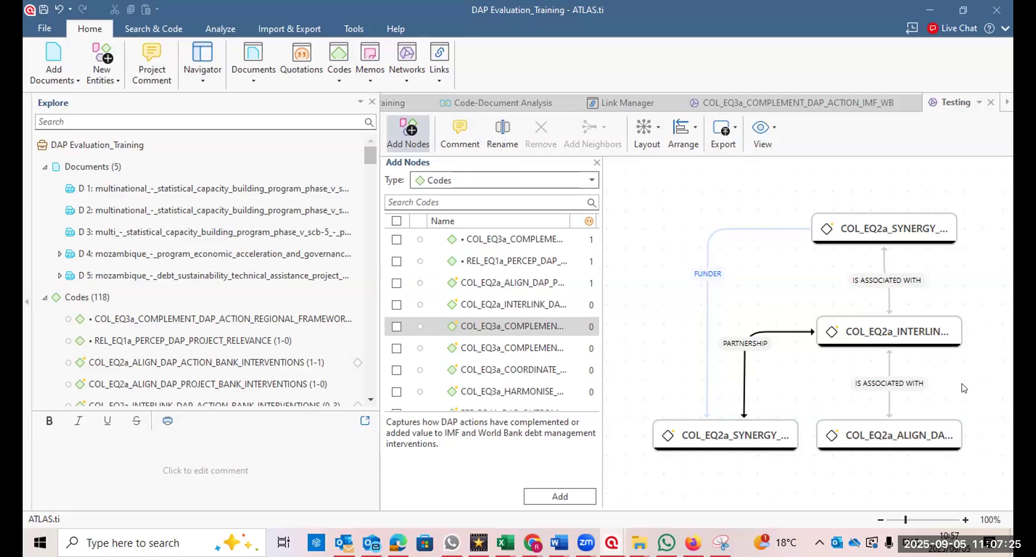
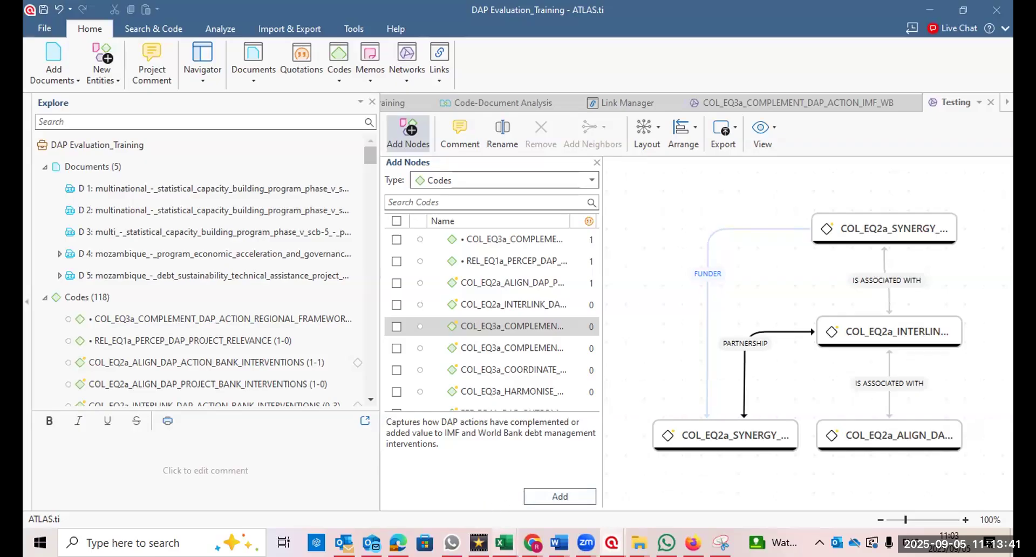
Return to the DAP Evaluation_Training project window and open the Network Manager.
{"action": "left_click_drag", "start_coordinate": [424, 543], "coordinate": [586, 543]}
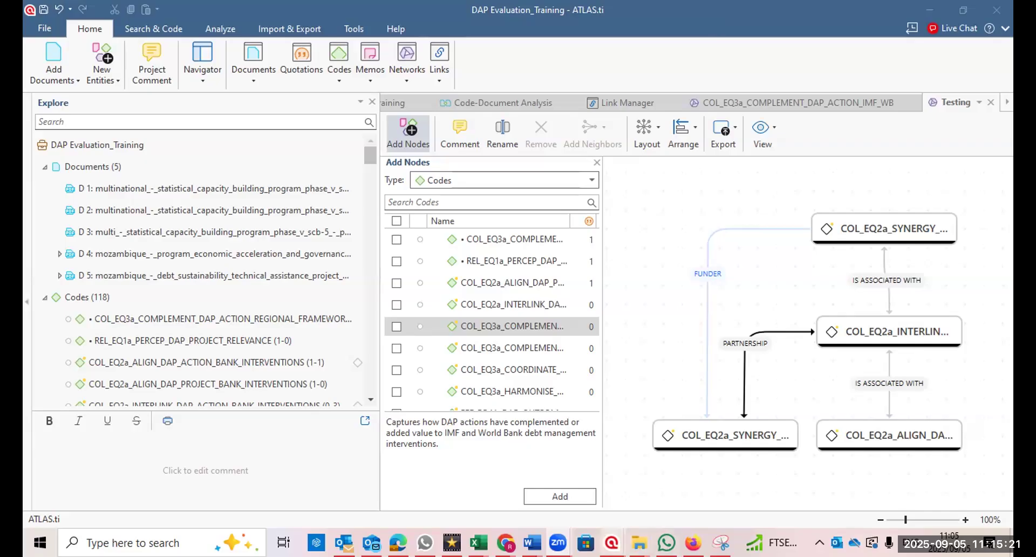
{"action": "mouse_move", "coordinate": [612, 542]}
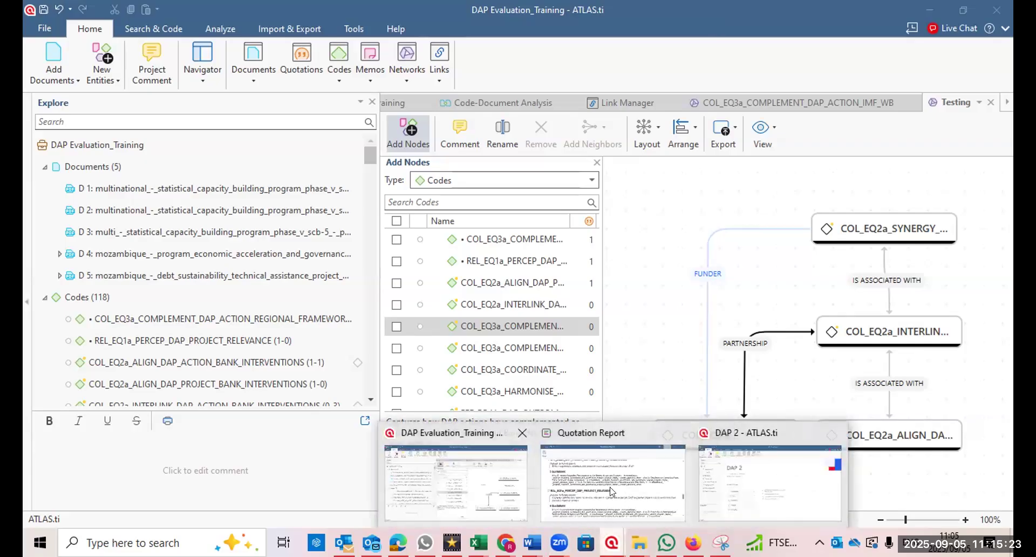
{"action": "left_click", "coordinate": [492, 496]}
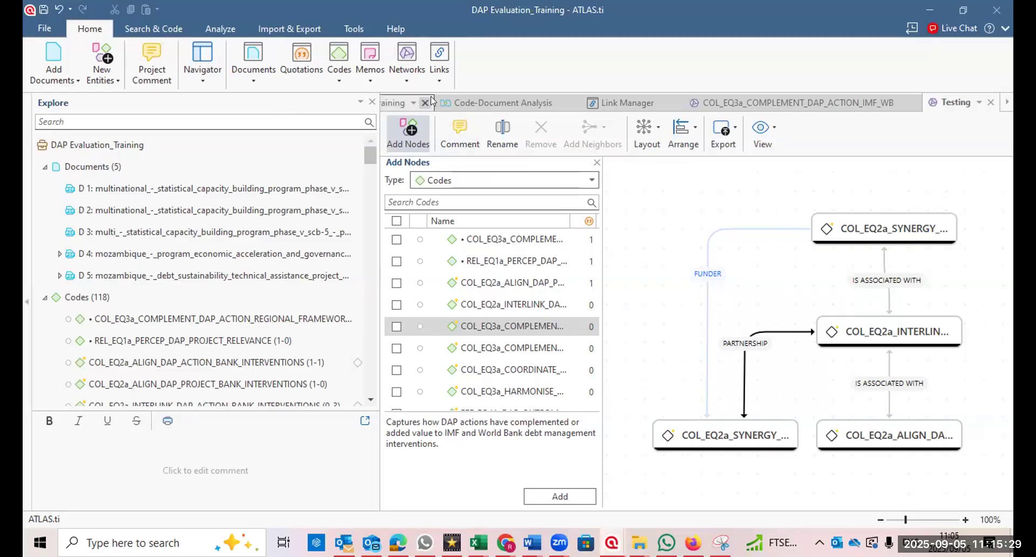
{"action": "left_click", "coordinate": [401, 76]}
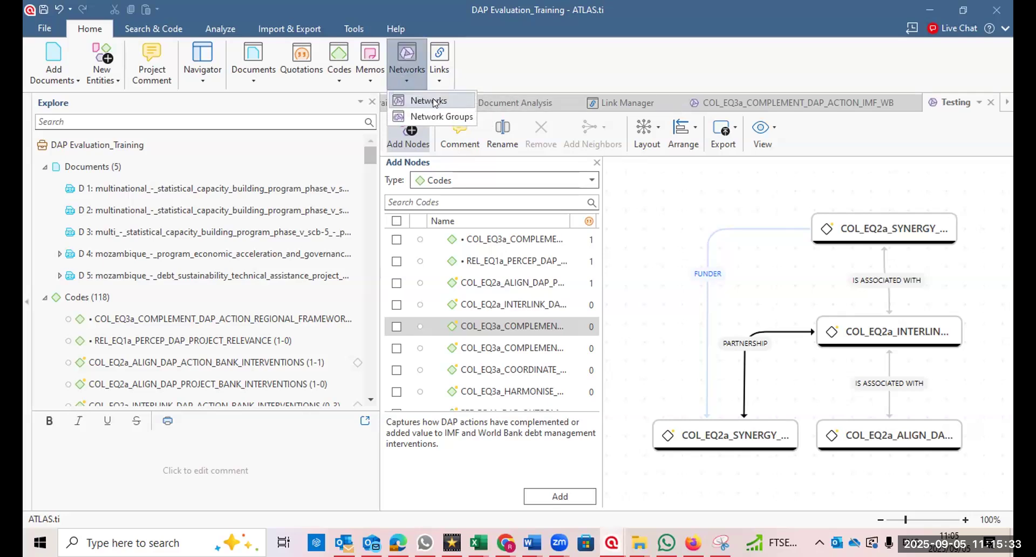
{"action": "left_click", "coordinate": [432, 100]}
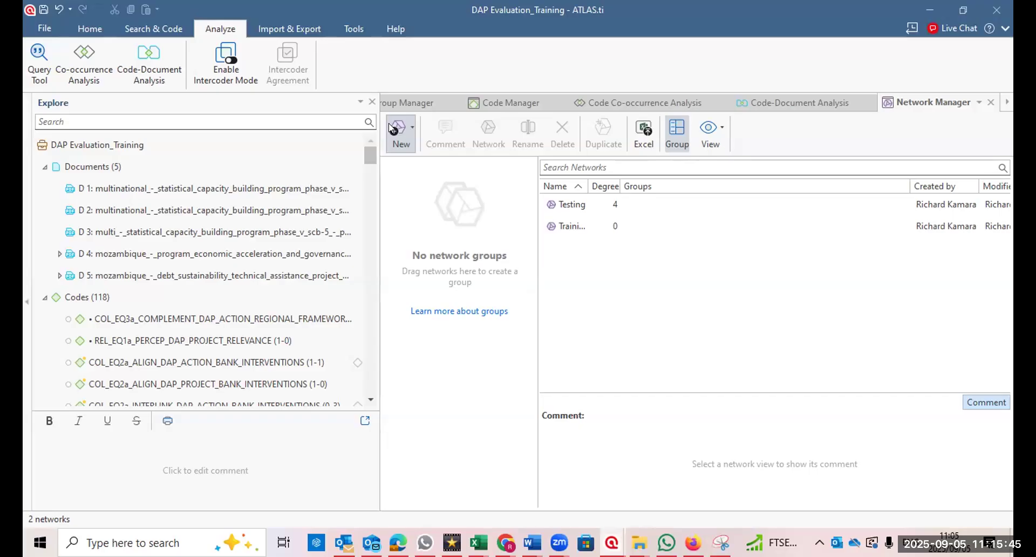
Create a new network named Testing 2.
{"action": "left_click", "coordinate": [407, 127]}
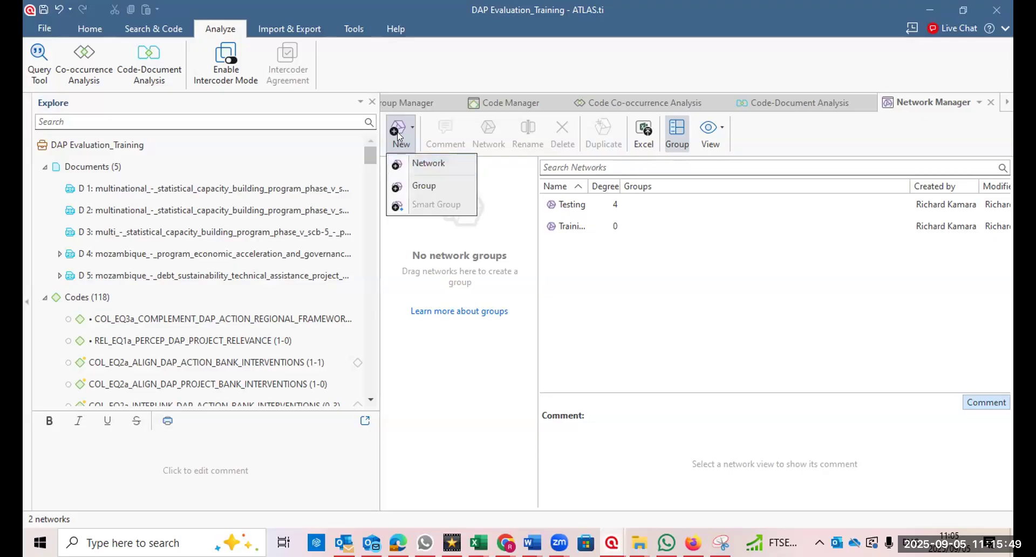
{"action": "left_click", "coordinate": [397, 131]}
{"action": "left_click", "coordinate": [397, 131]}
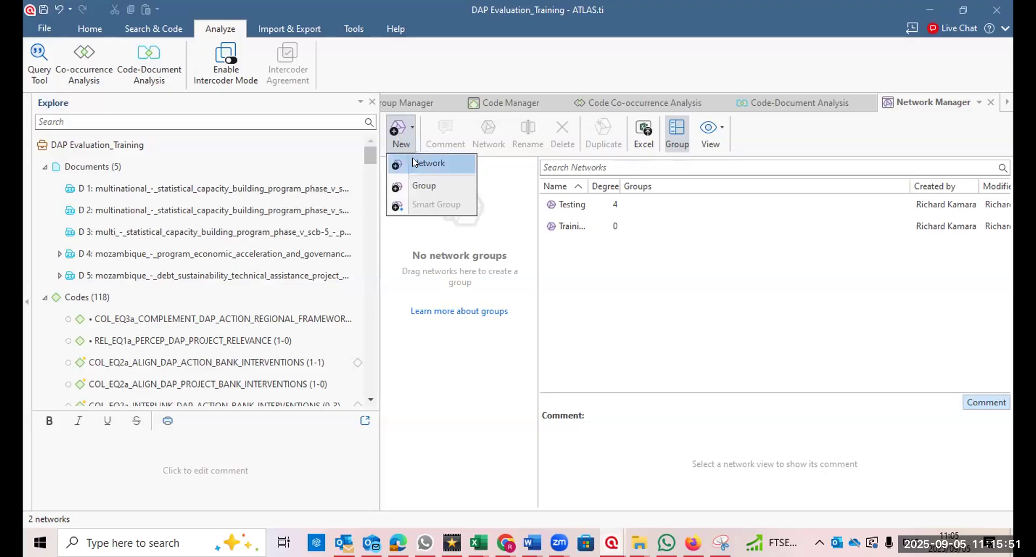
{"action": "left_click", "coordinate": [413, 161]}
{"action": "left_click", "coordinate": [399, 238]}
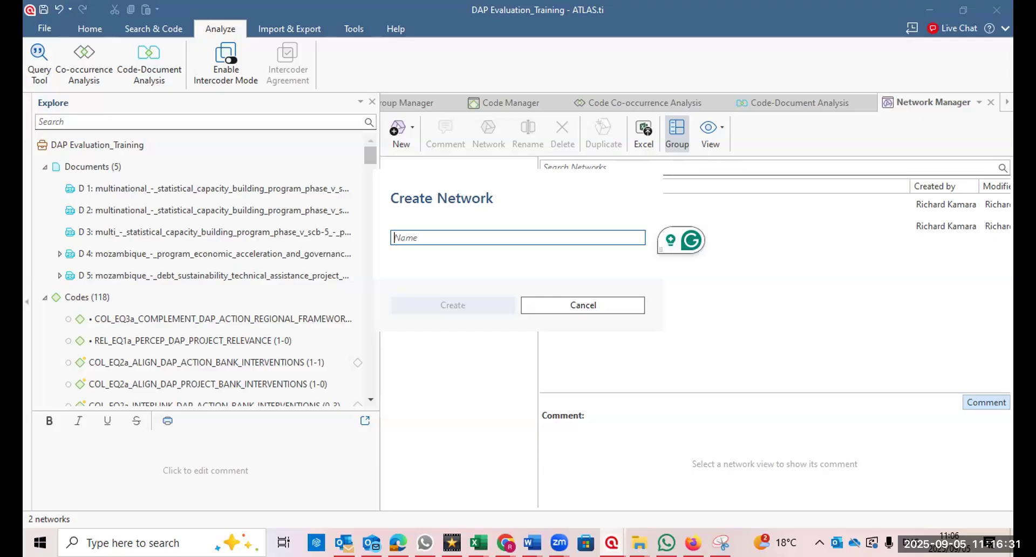
{"action": "type", "text": "T"}
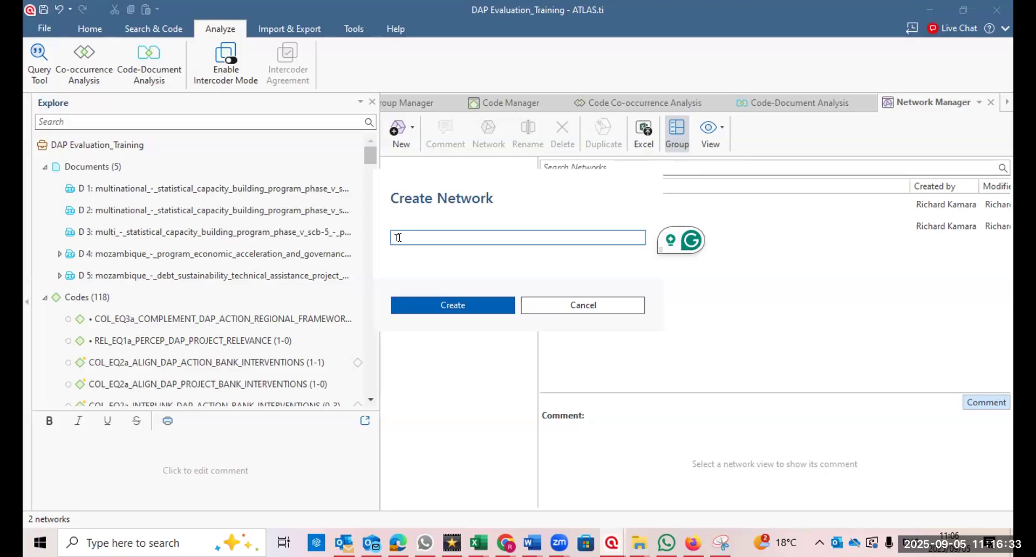
{"action": "key", "text": "BackSpace"}
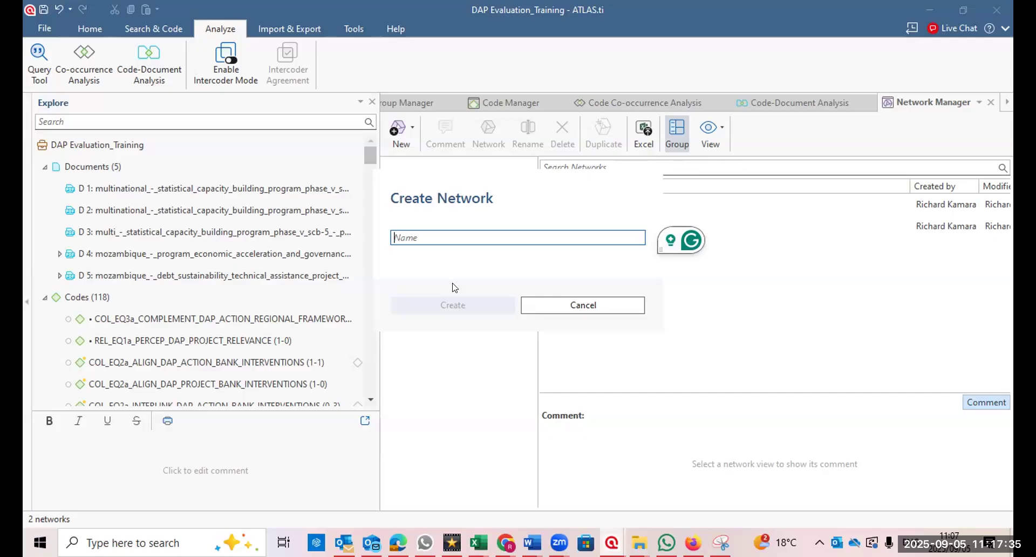
{"action": "type", "text": "Te"}
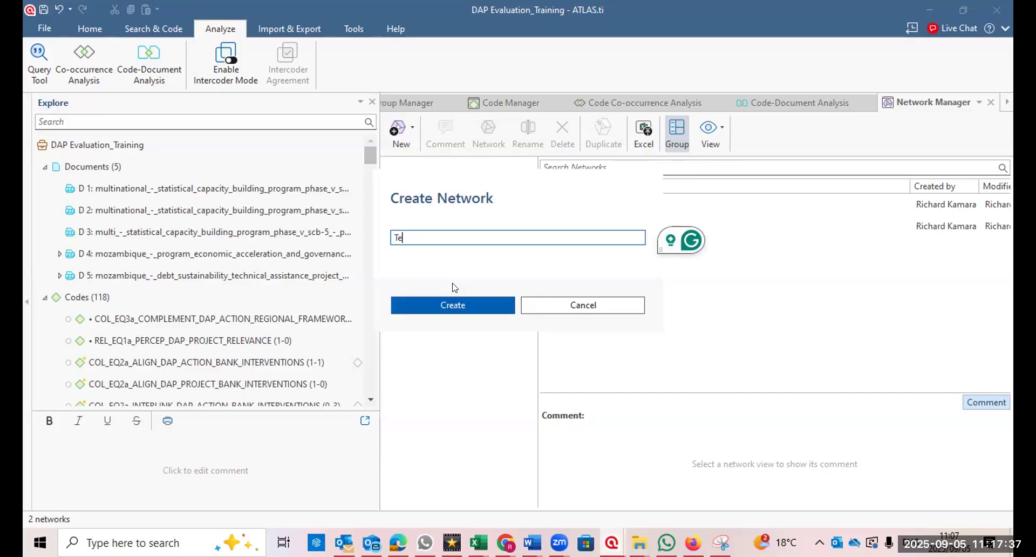
{"action": "type", "text": "sting 2"}
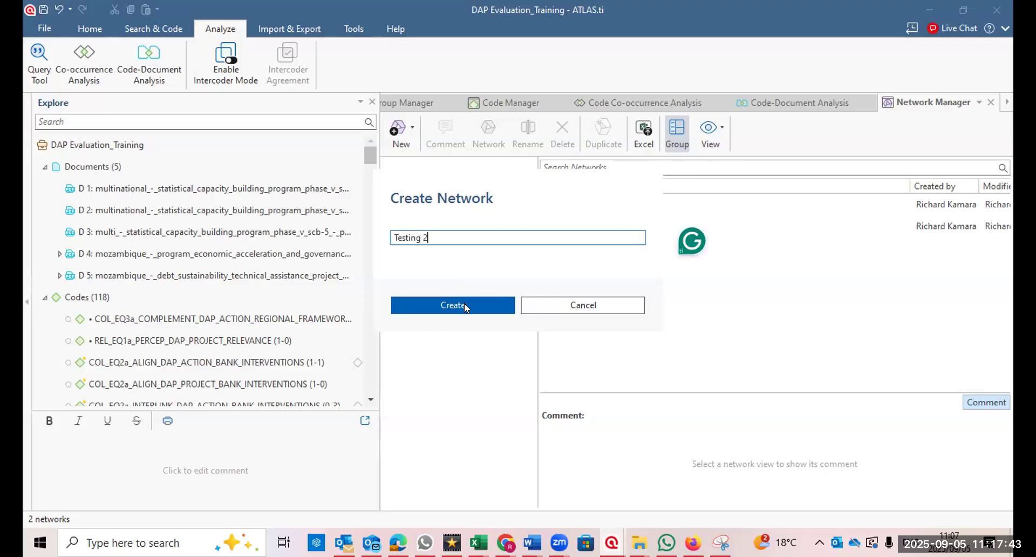
{"action": "left_click", "coordinate": [464, 305]}
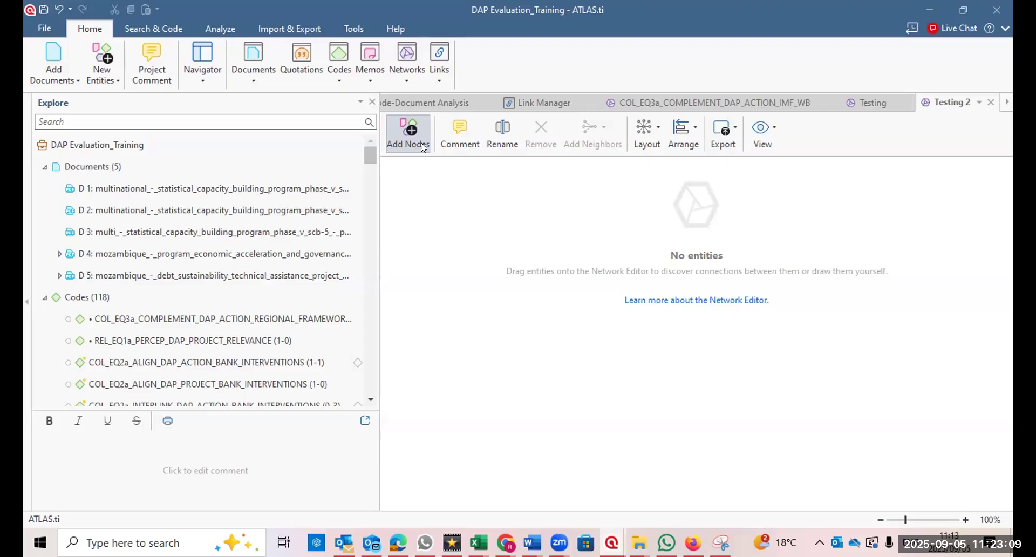
Open node adding for the Testing 2 network and list Code Groups as the entity type.
{"action": "left_click", "coordinate": [423, 148]}
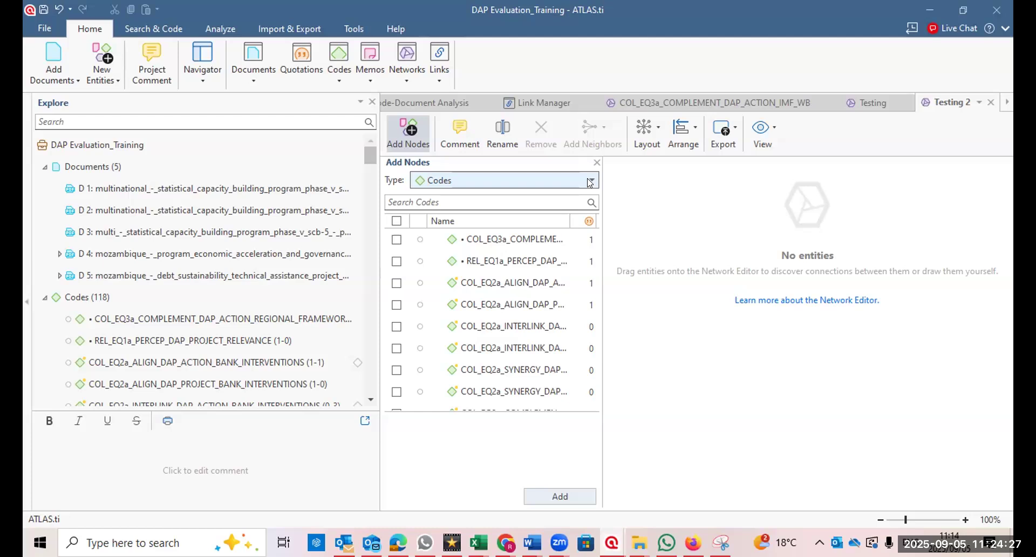
{"action": "left_click", "coordinate": [590, 181]}
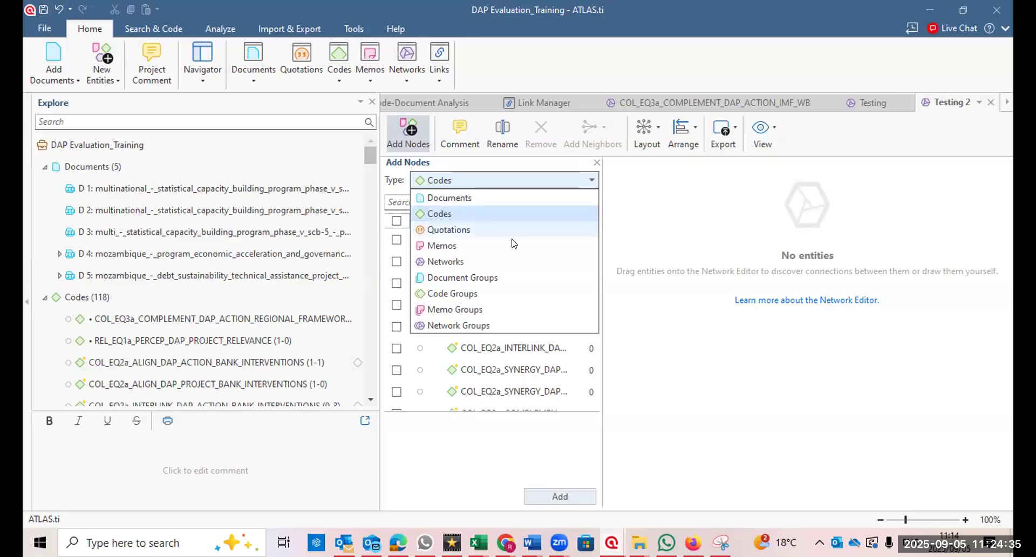
{"action": "left_click", "coordinate": [483, 296]}
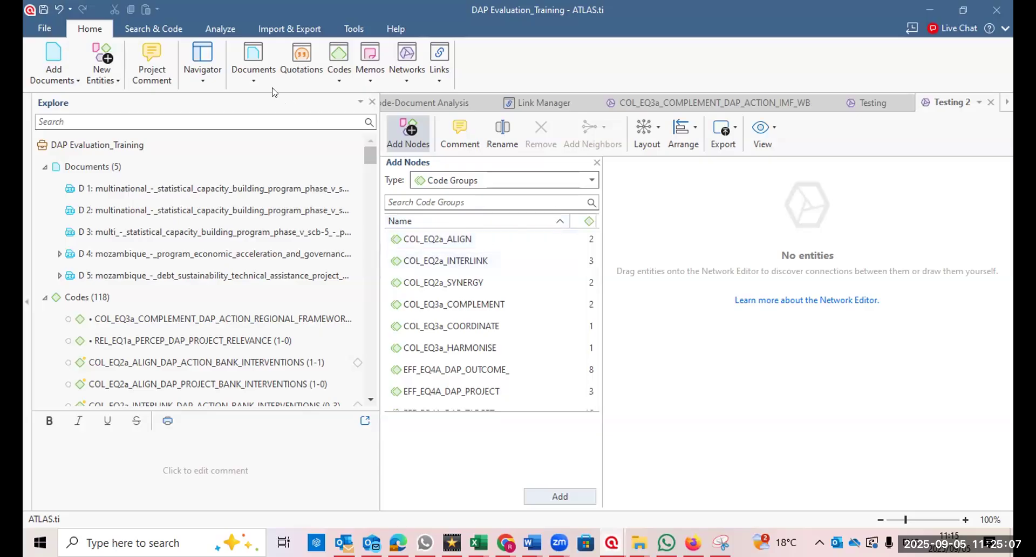
Open the Code Group Manager and the Code Manager, and filter the codes by the group "EFF_EQ4C_ and EFF_EQ4c_".
{"action": "left_click", "coordinate": [337, 77]}
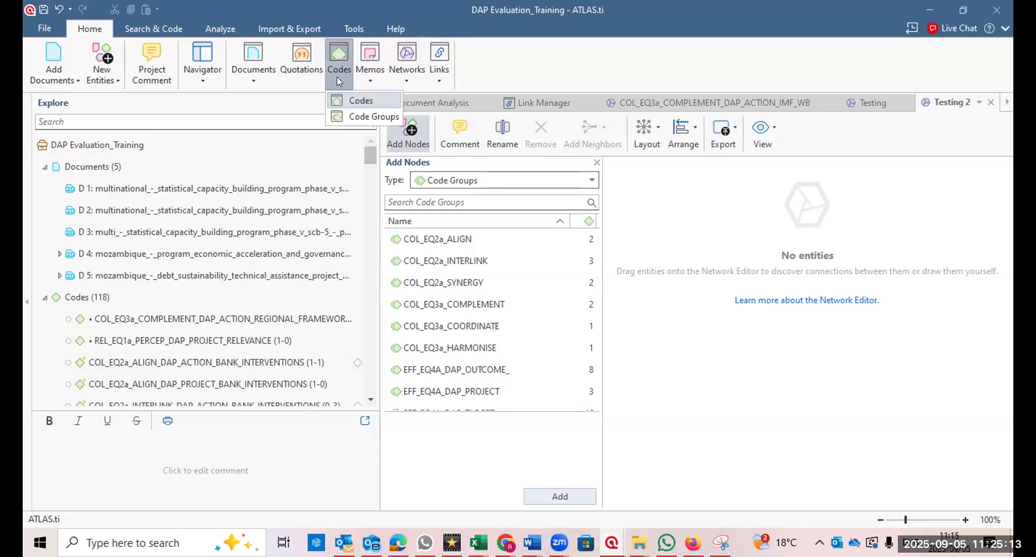
{"action": "left_click", "coordinate": [372, 116]}
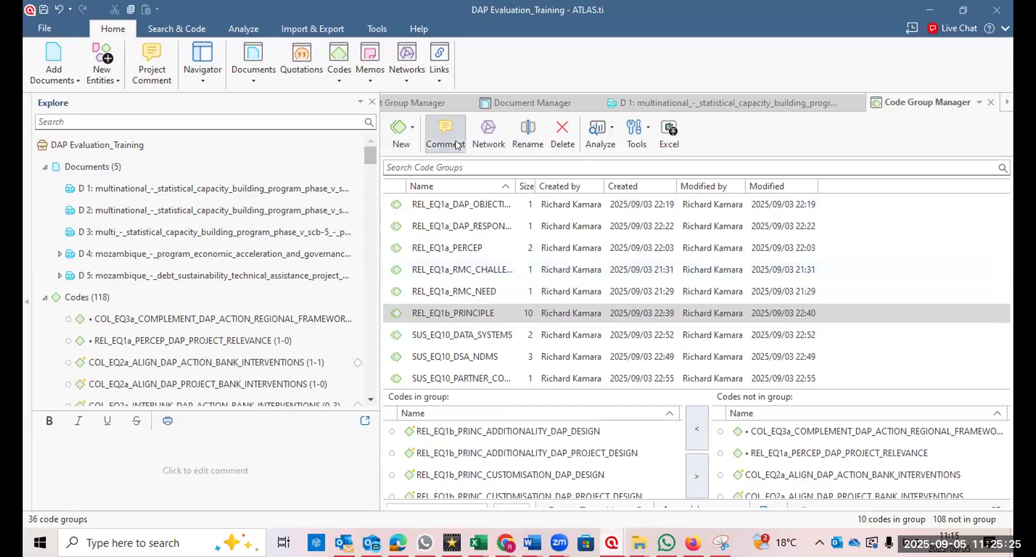
{"action": "left_click", "coordinate": [339, 76]}
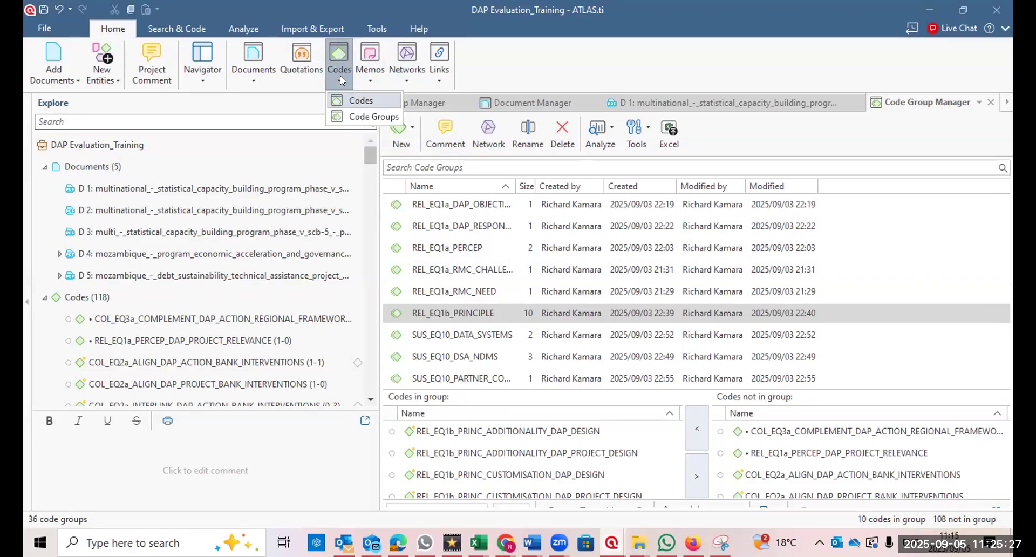
{"action": "left_click", "coordinate": [360, 101]}
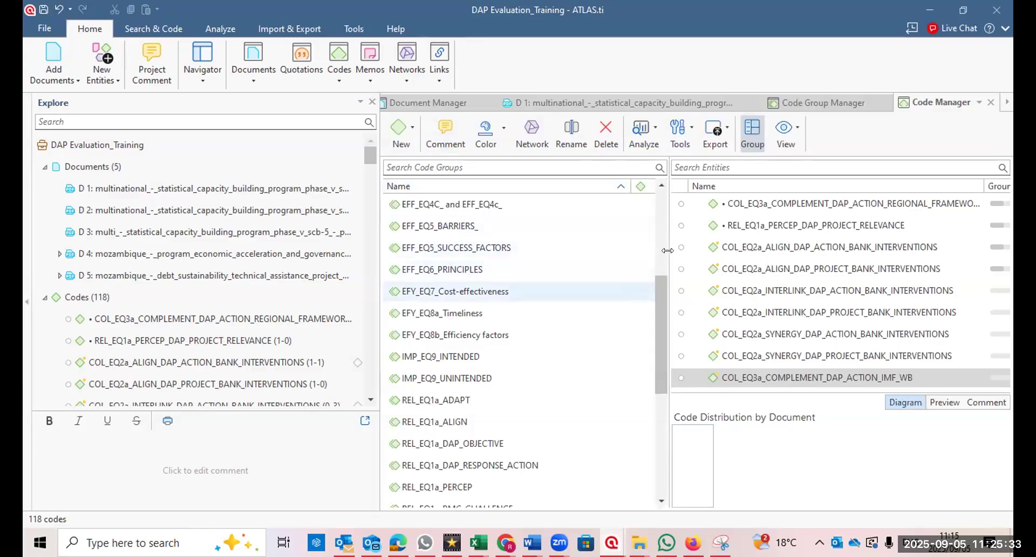
{"action": "left_click", "coordinate": [516, 205]}
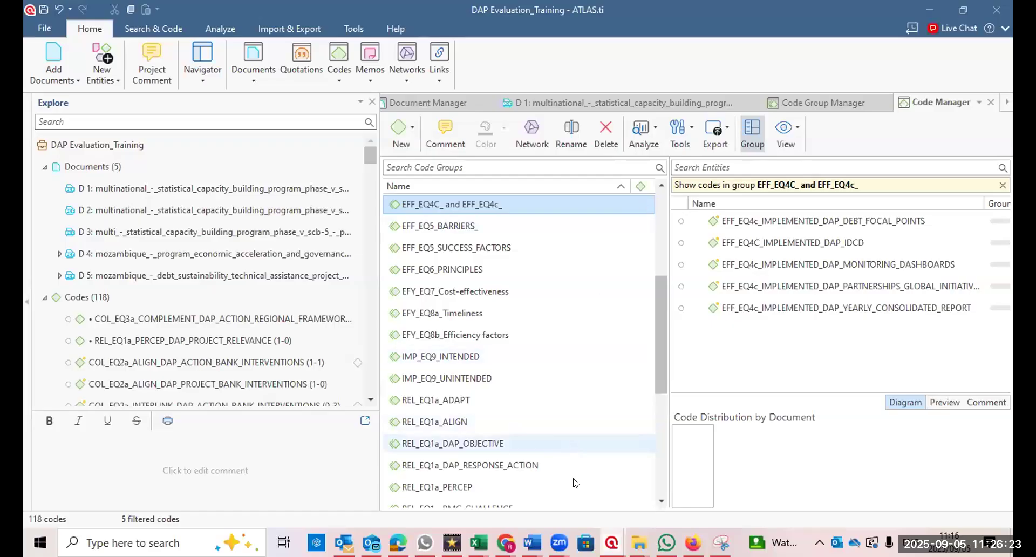
Switch to the generated themes and sub-themes workbook in Excel and view the Relevance sheet.
{"action": "left_click", "coordinate": [478, 543]}
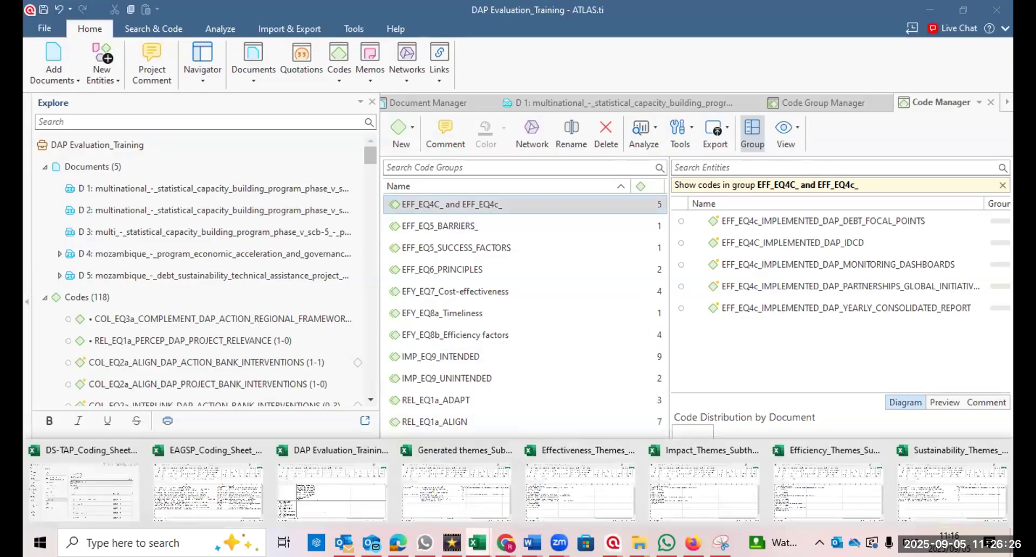
{"action": "left_click", "coordinate": [458, 490]}
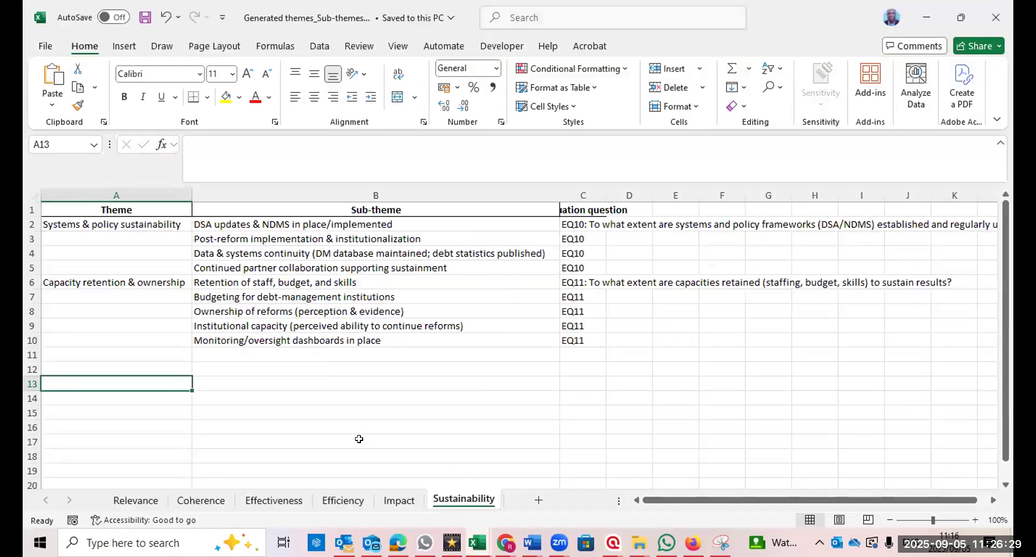
{"action": "left_click", "coordinate": [136, 501]}
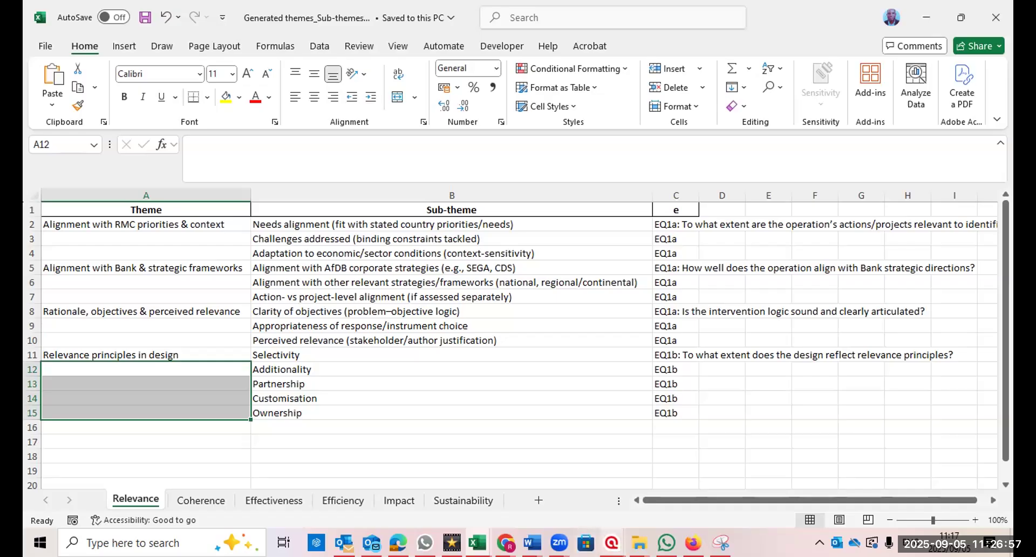
Switch back to the DAP Evaluation_Training project in ATLAS.ti and select all codes in the filtered group.
{"action": "left_click", "coordinate": [611, 542]}
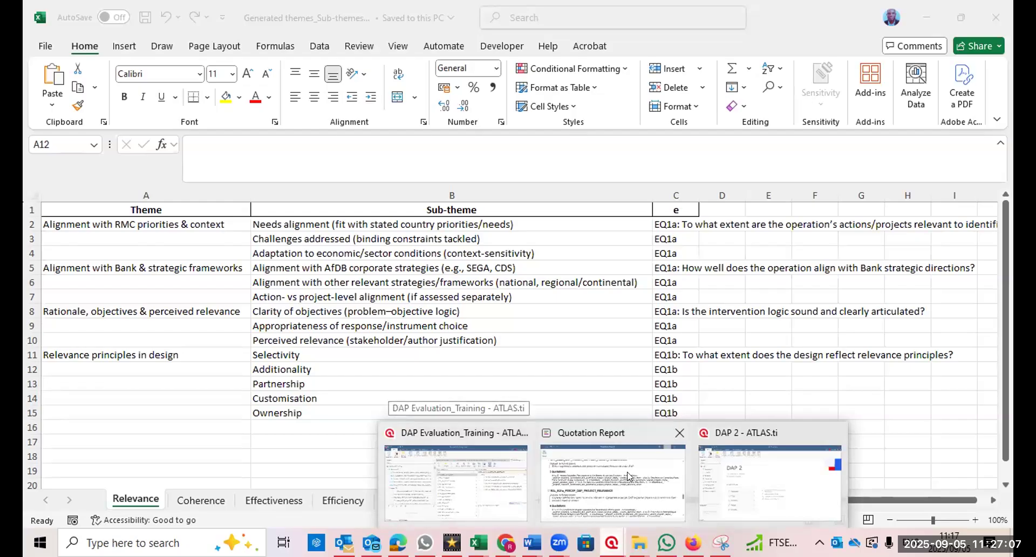
{"action": "left_click", "coordinate": [746, 482]}
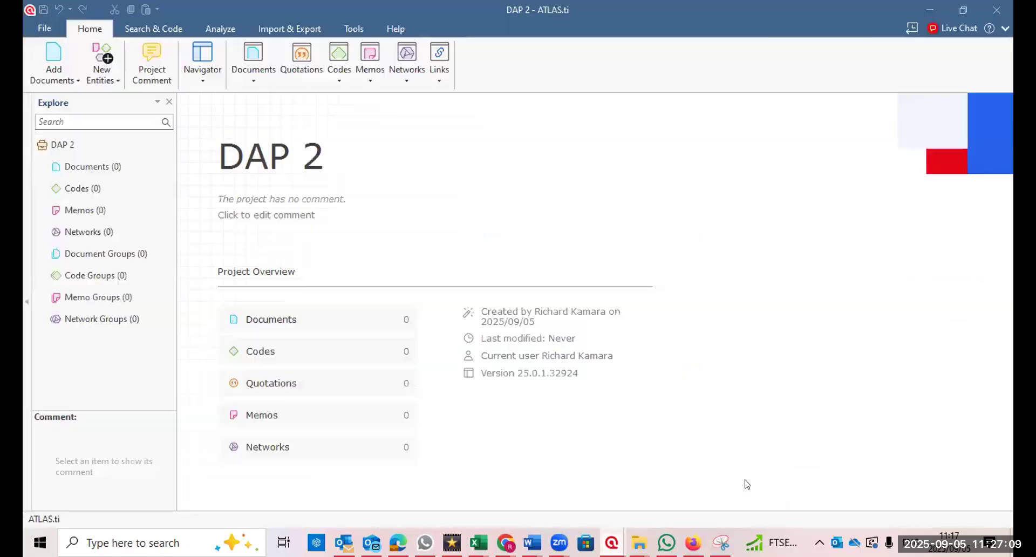
{"action": "mouse_move", "coordinate": [611, 542]}
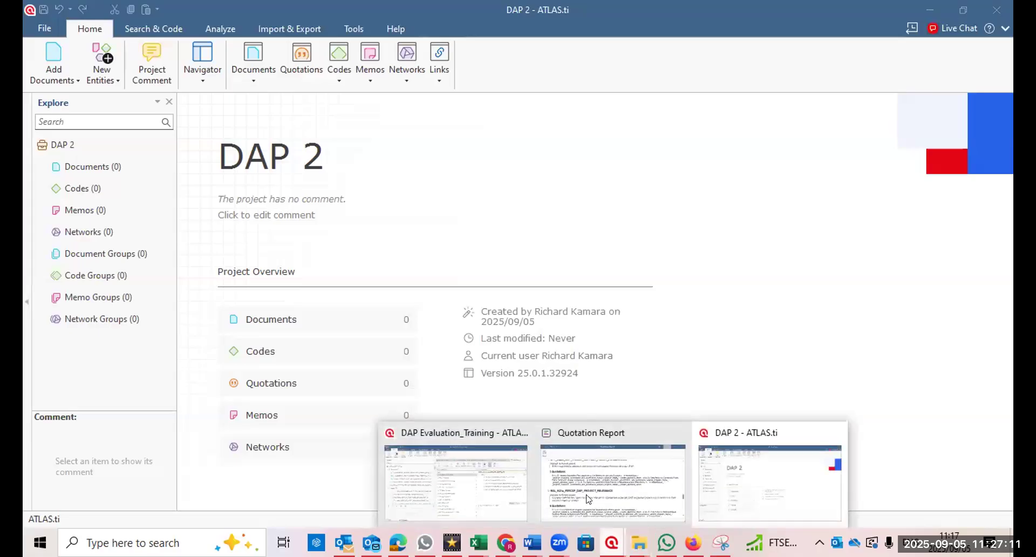
{"action": "left_click", "coordinate": [513, 497]}
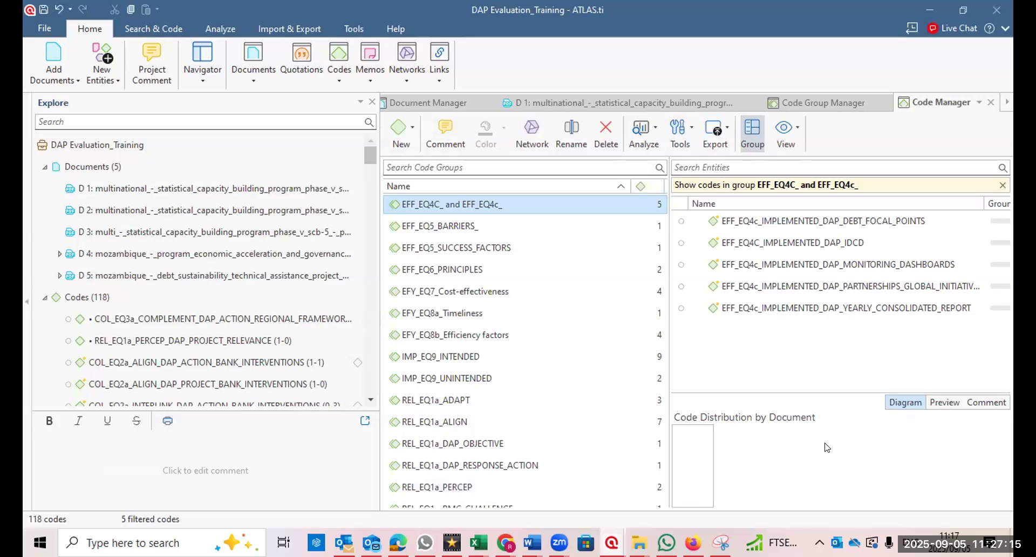
{"action": "left_click", "coordinate": [814, 225]}
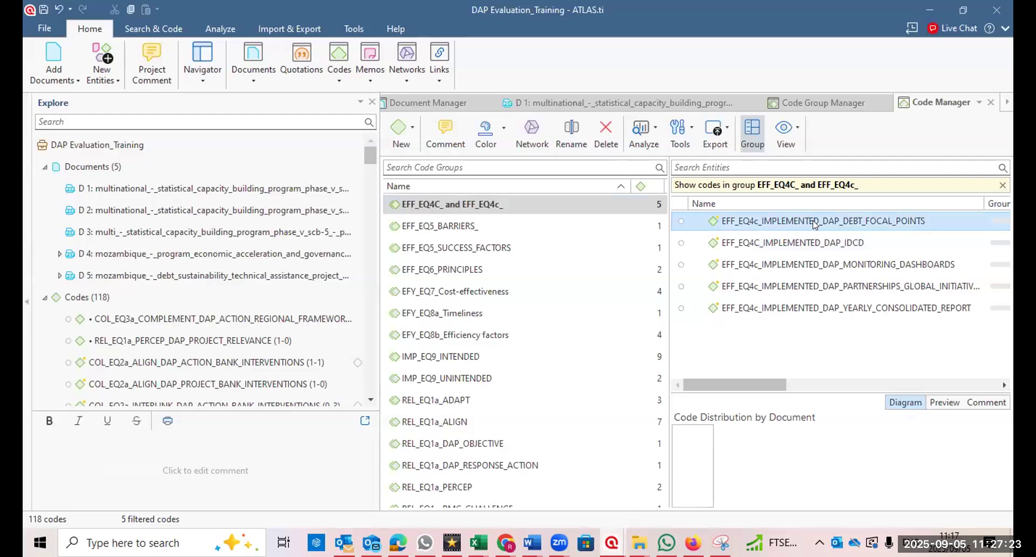
{"action": "left_click", "coordinate": [794, 305], "text": "shift"}
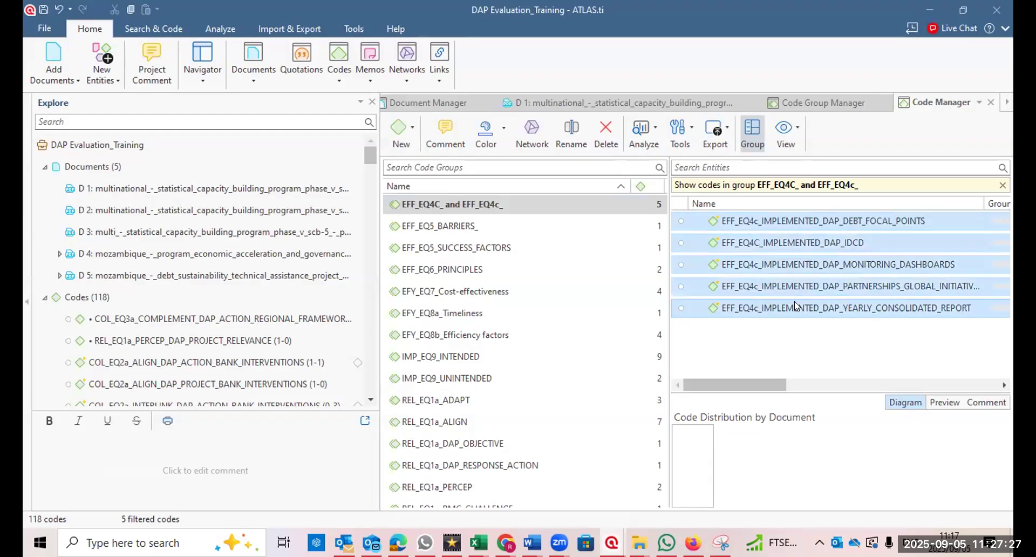
Create a code report for the selected codes with comments and quotations included and no grouping.
{"action": "right_click", "coordinate": [794, 305]}
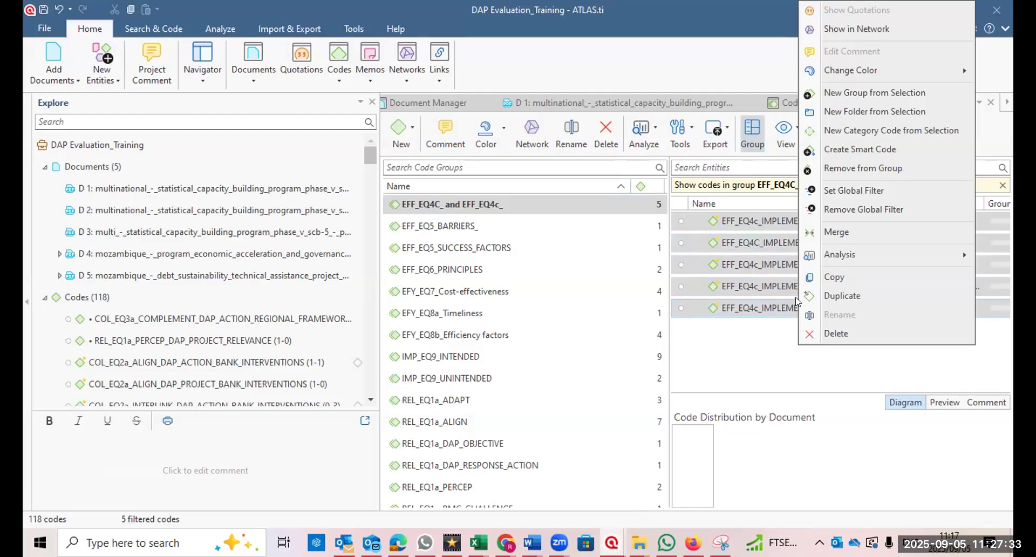
{"action": "mouse_move", "coordinate": [847, 251]}
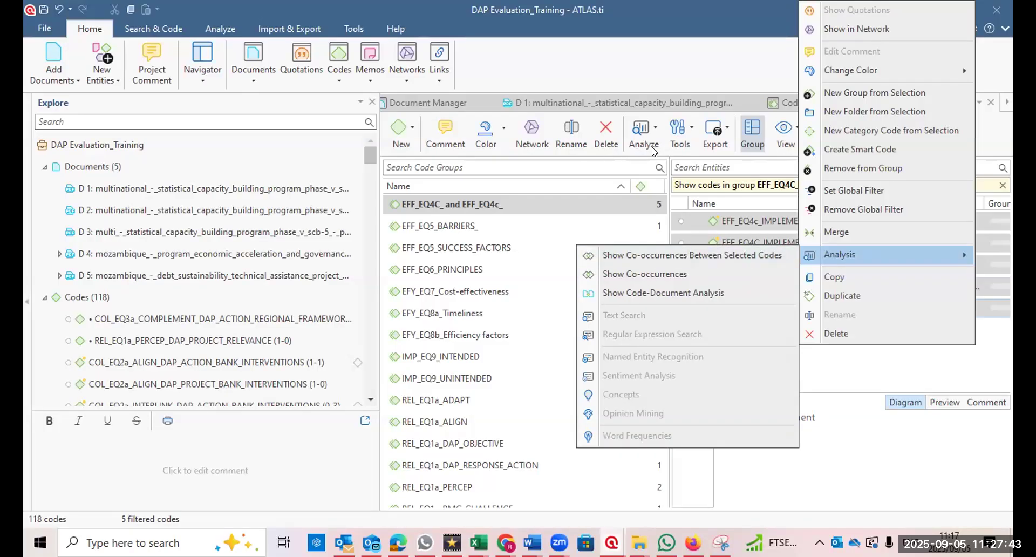
{"action": "left_click", "coordinate": [726, 131]}
{"action": "left_click", "coordinate": [726, 131]}
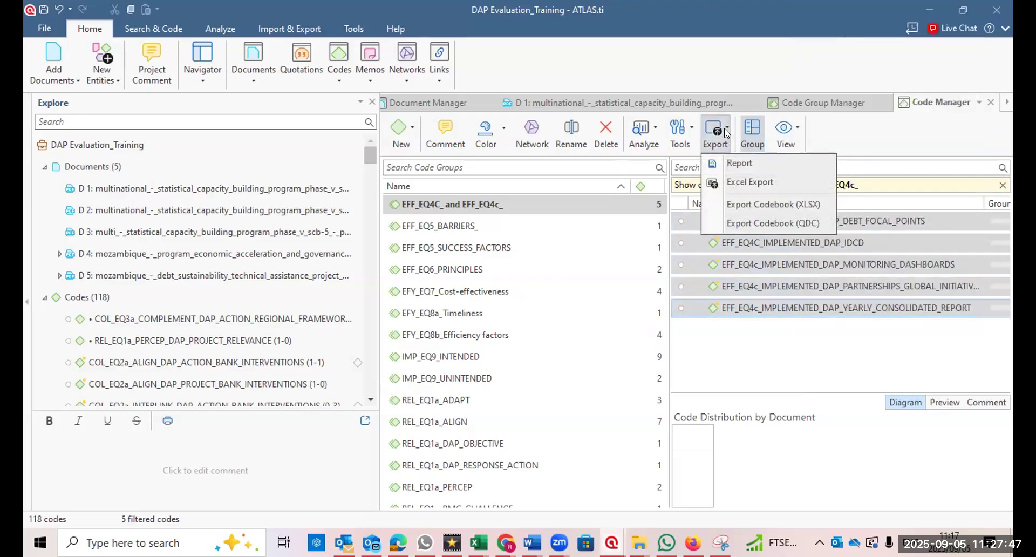
{"action": "left_click", "coordinate": [736, 163]}
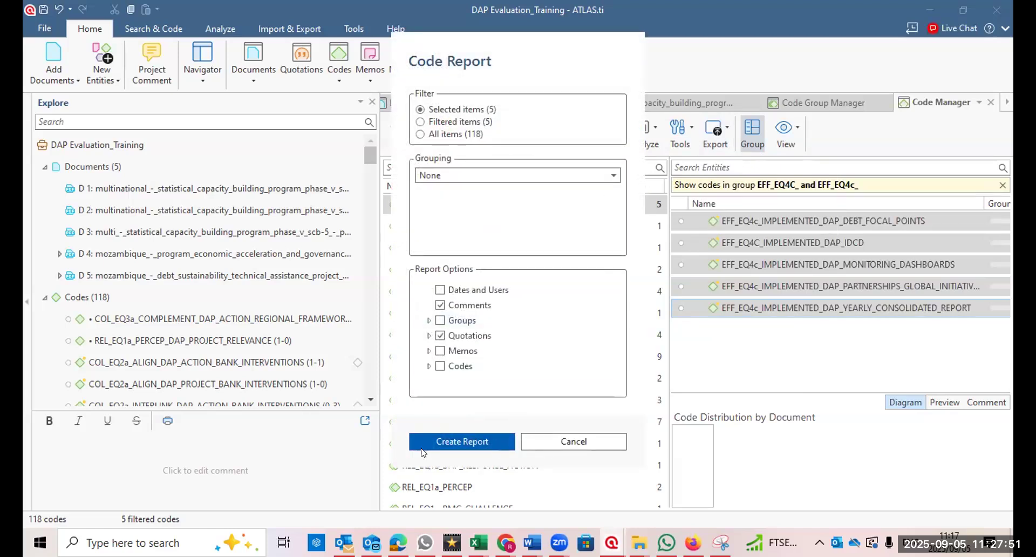
{"action": "left_click", "coordinate": [455, 442]}
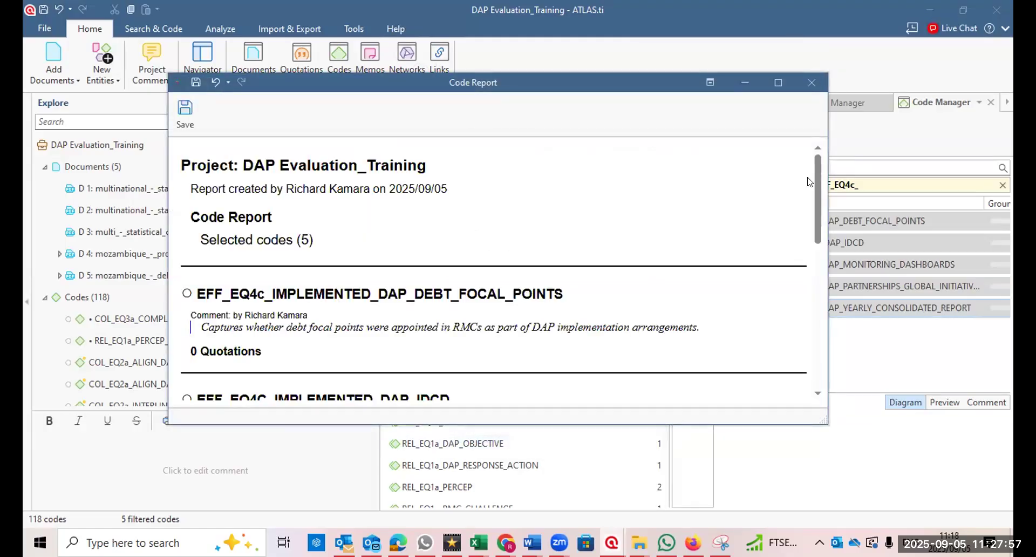
Review the code report's comments and quotation entries for the selected codes, then minimize the report window.
{"action": "left_click_drag", "start_coordinate": [812, 180], "coordinate": [823, 214]}
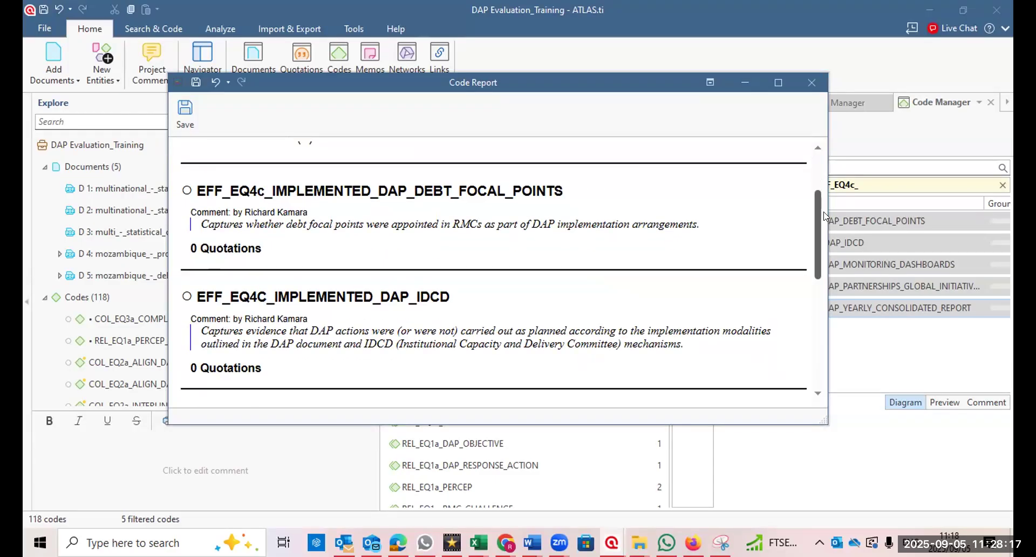
{"action": "left_click_drag", "start_coordinate": [814, 251], "coordinate": [810, 173]}
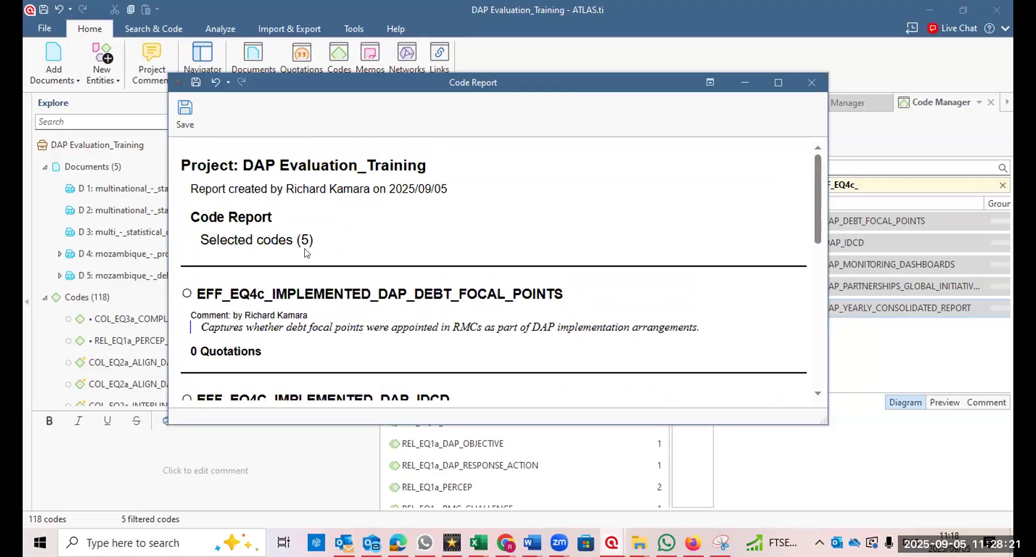
{"action": "scroll", "coordinate": [813, 216], "scroll_direction": "down", "scroll_amount": 1}
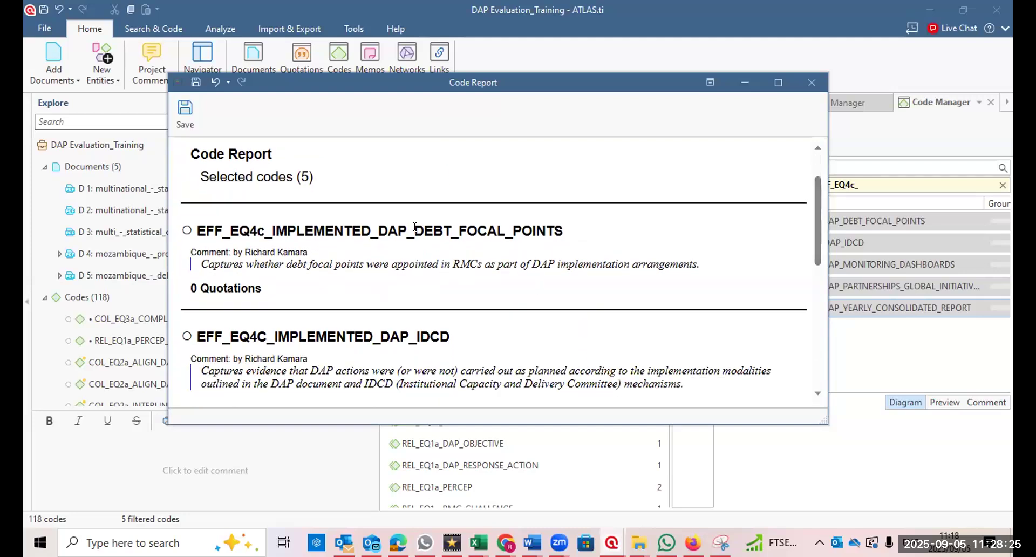
{"action": "left_click_drag", "start_coordinate": [190, 286], "coordinate": [392, 291]}
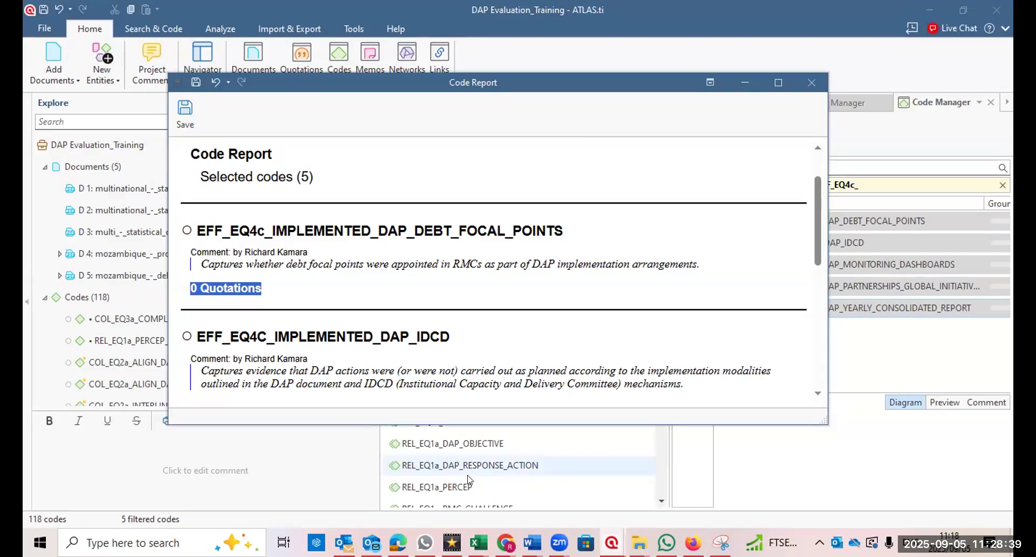
{"action": "mouse_move", "coordinate": [478, 542]}
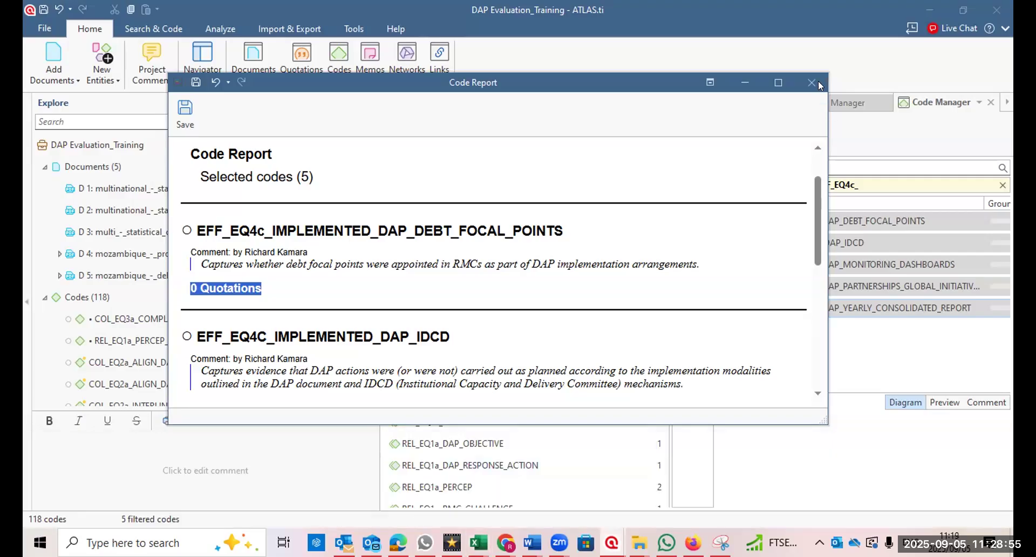
{"action": "left_click", "coordinate": [745, 82]}
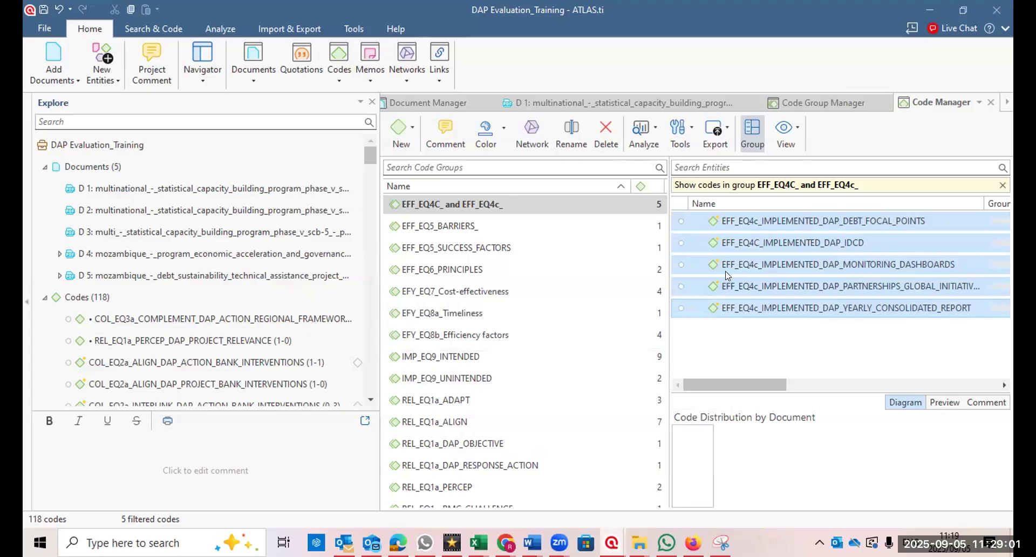
Open the selected EFF_EQ4c codes in a new network, view the Testing 2 and Testing networks, and return to the new network.
{"action": "left_click", "coordinate": [530, 132]}
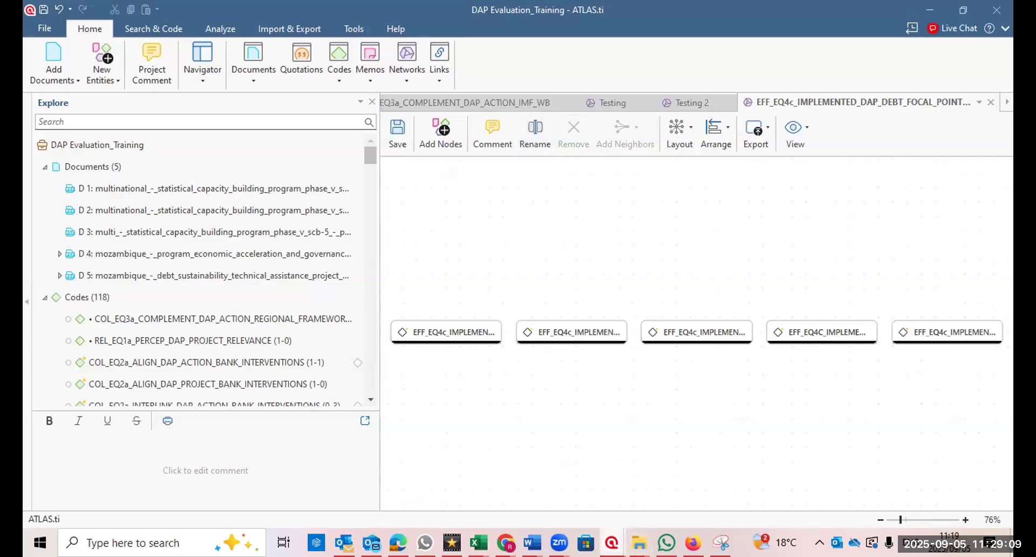
{"action": "mouse_move", "coordinate": [611, 542]}
{"action": "left_click", "coordinate": [685, 102]}
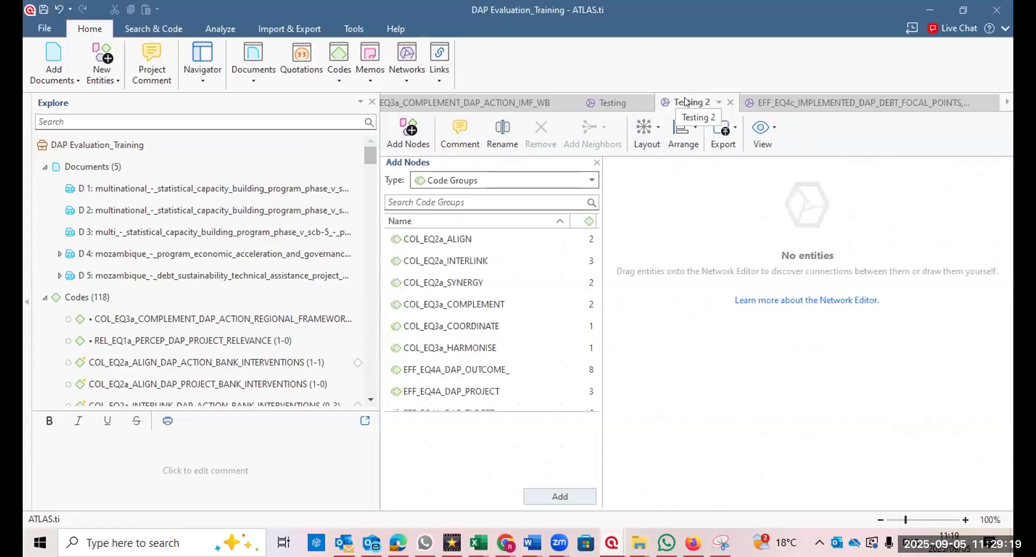
{"action": "left_click", "coordinate": [618, 102]}
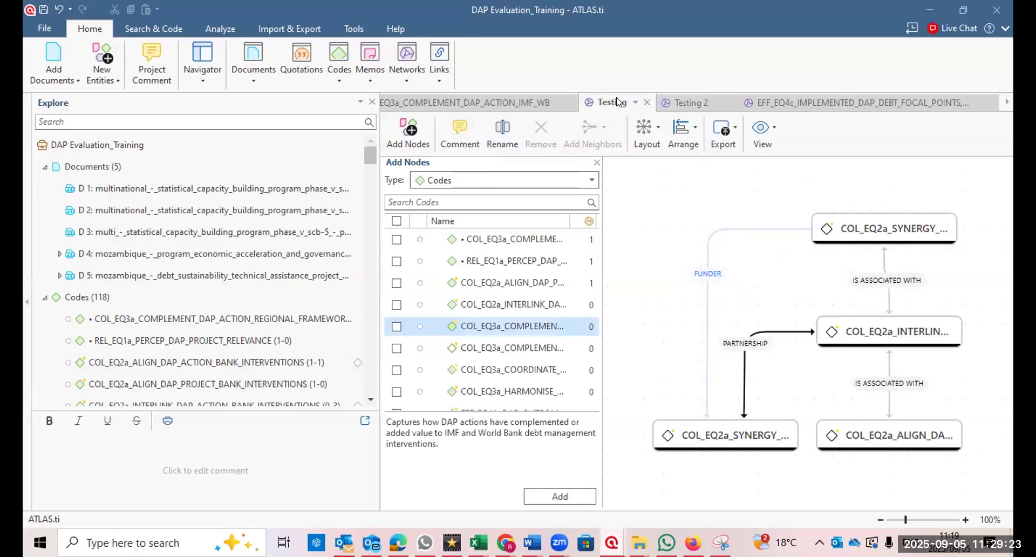
{"action": "left_click", "coordinate": [850, 104]}
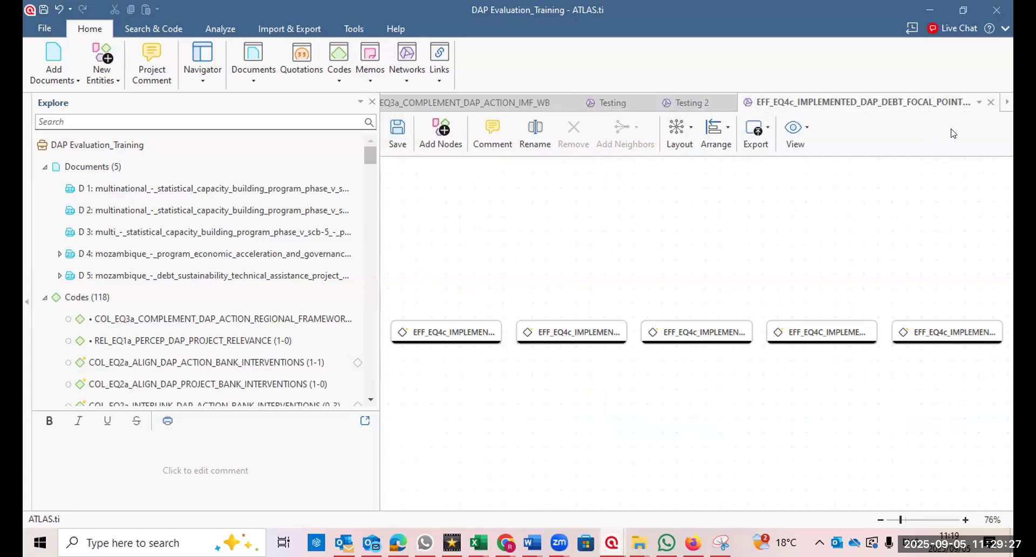
Look through the open project views, including the CDS alignment memo, Memo Group Manager, Code-Document Analysis and Memo Manager.
{"action": "left_click", "coordinate": [1003, 104]}
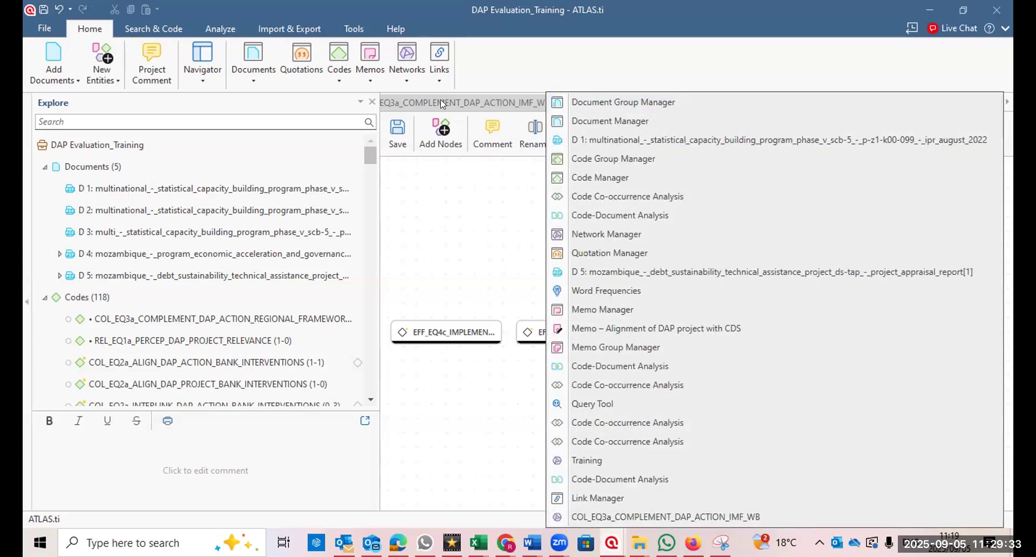
{"action": "left_click", "coordinate": [440, 100]}
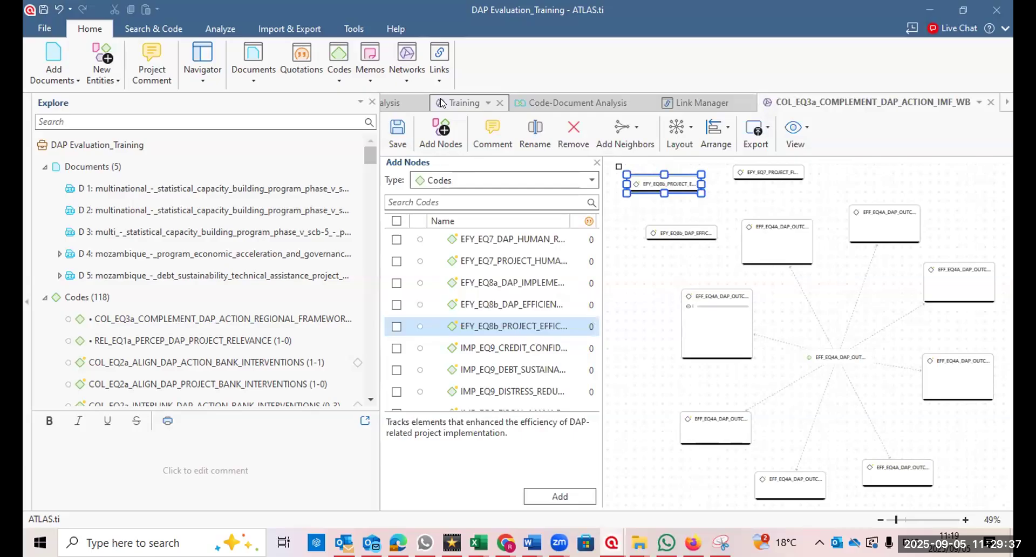
{"action": "left_click", "coordinate": [391, 104]}
{"action": "left_click", "coordinate": [391, 104]}
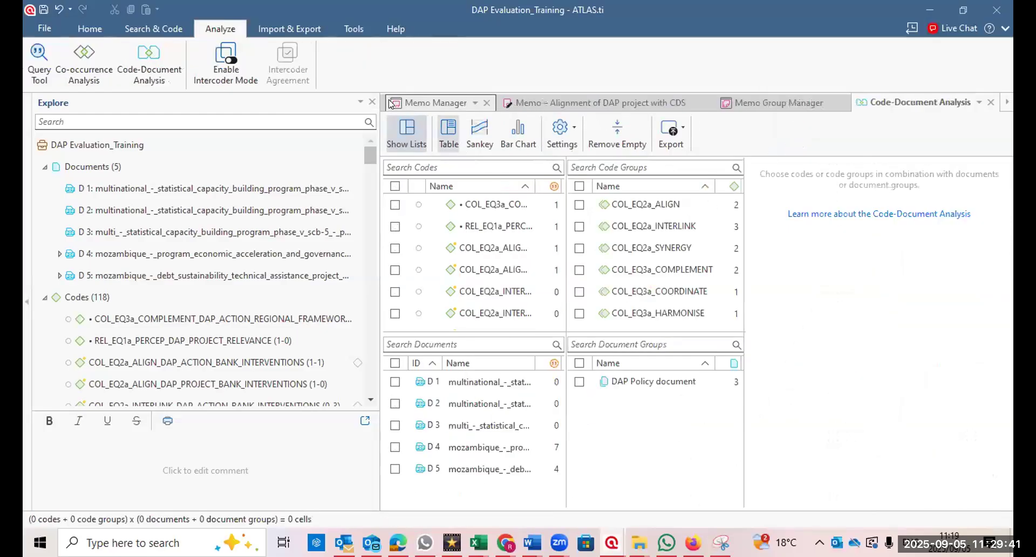
{"action": "left_click", "coordinate": [538, 102]}
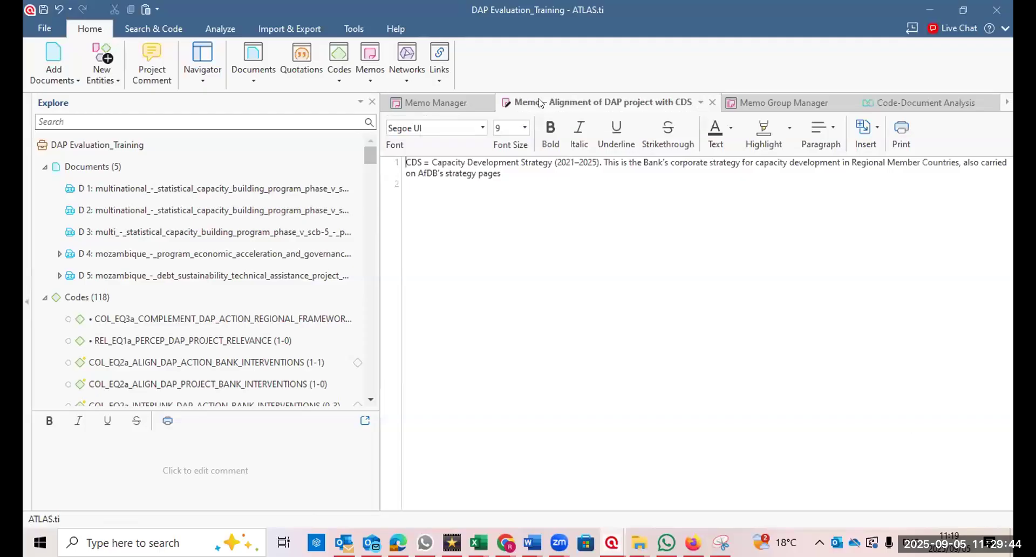
{"action": "left_click", "coordinate": [755, 104]}
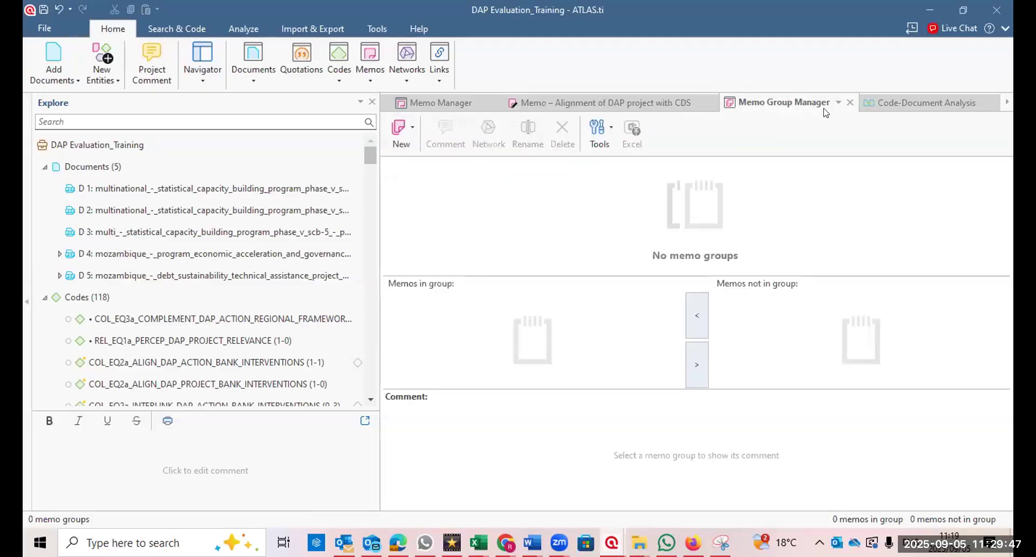
{"action": "left_click", "coordinate": [908, 108]}
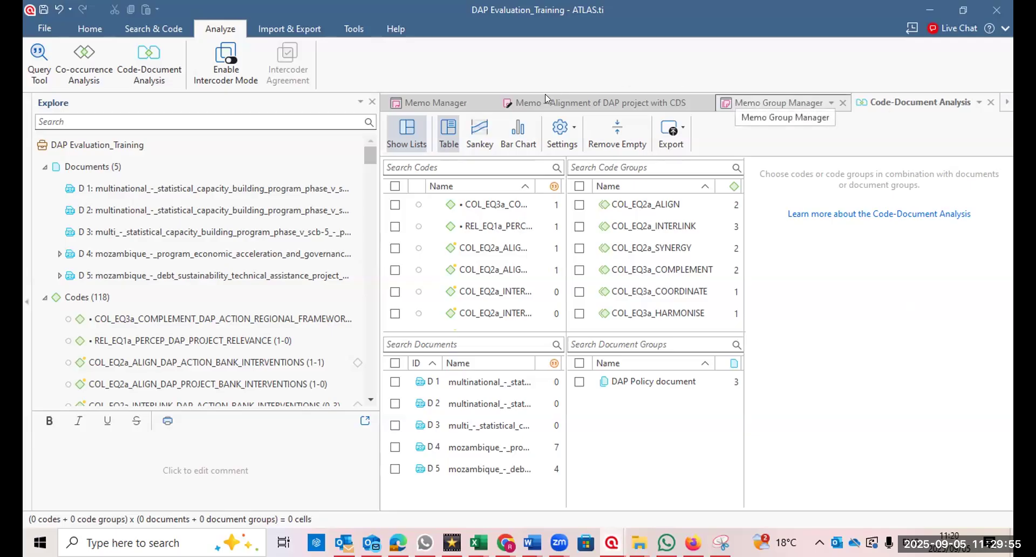
{"action": "left_click", "coordinate": [448, 100]}
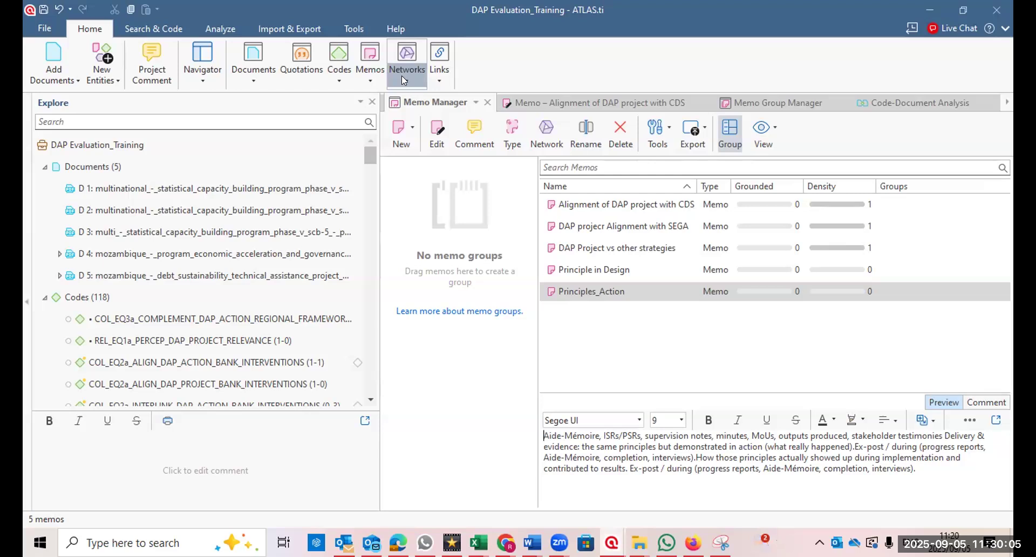
View the Testing network from the Network Manager, then open the Training network with its list of code groups.
{"action": "left_click", "coordinate": [407, 54]}
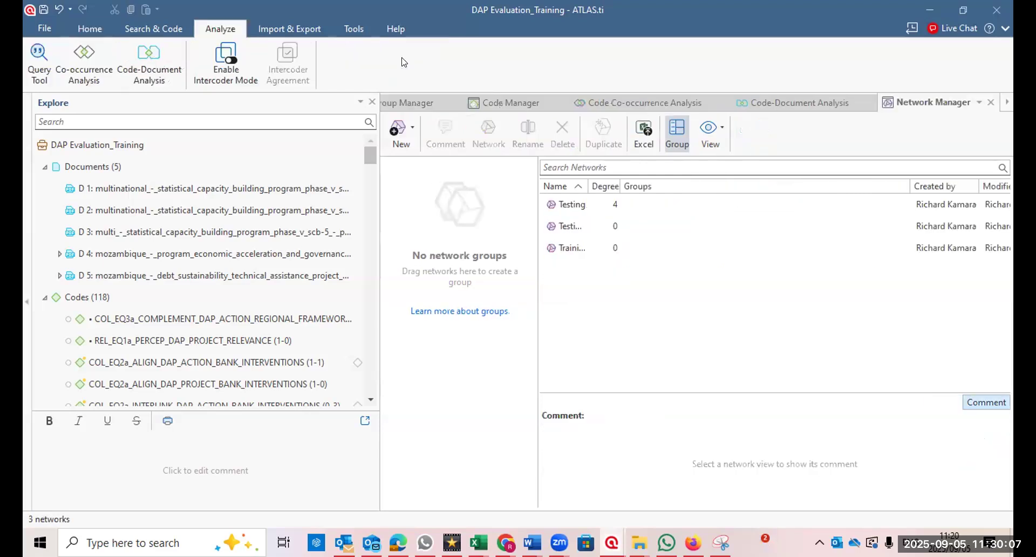
{"action": "double_click", "coordinate": [575, 206]}
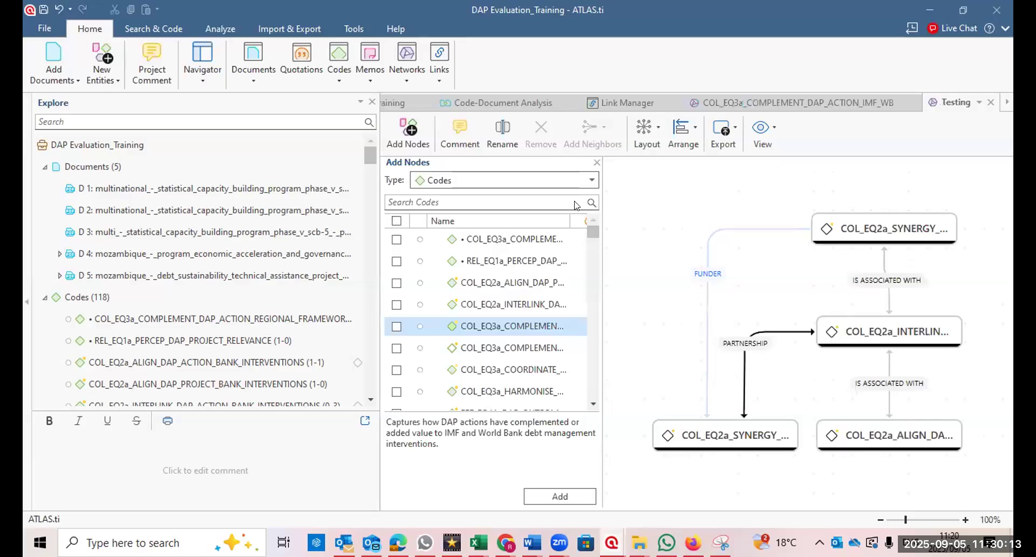
{"action": "left_click", "coordinate": [409, 78]}
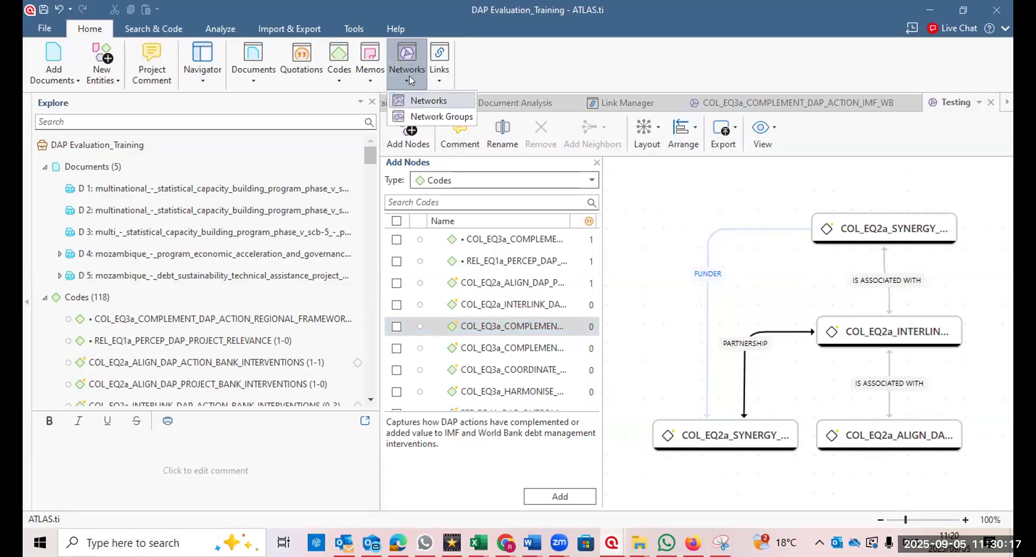
{"action": "left_click", "coordinate": [429, 100]}
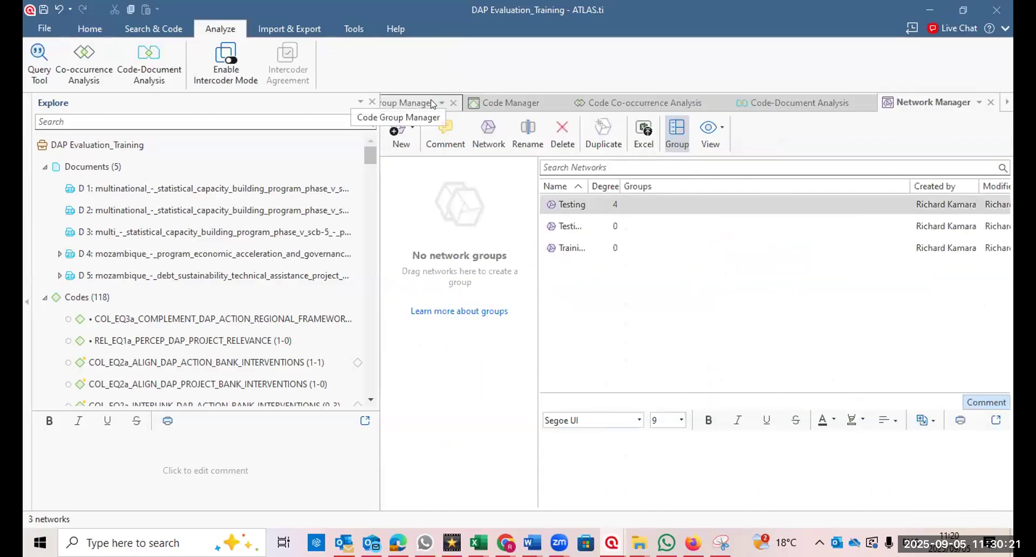
{"action": "double_click", "coordinate": [573, 248]}
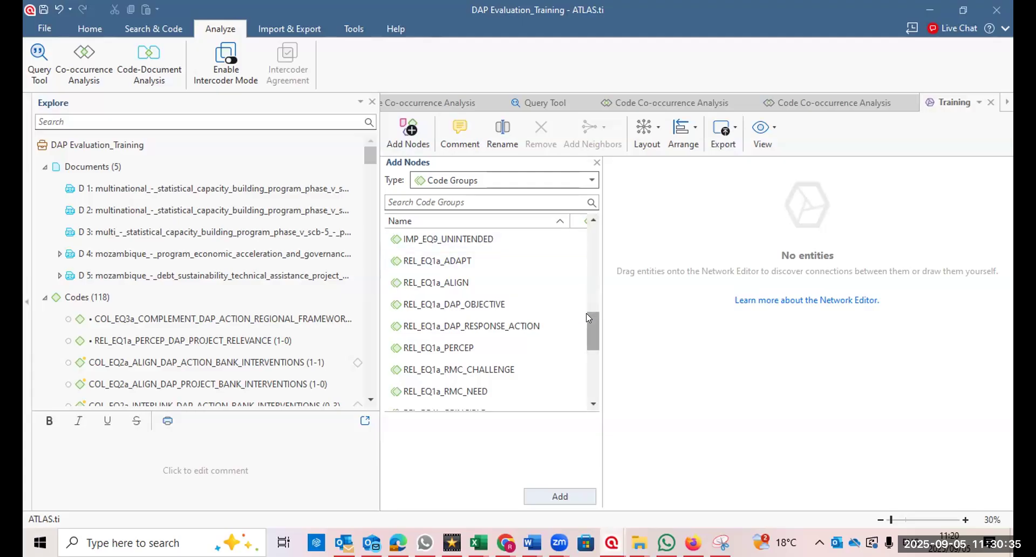
{"action": "left_click_drag", "start_coordinate": [588, 317], "coordinate": [589, 232]}
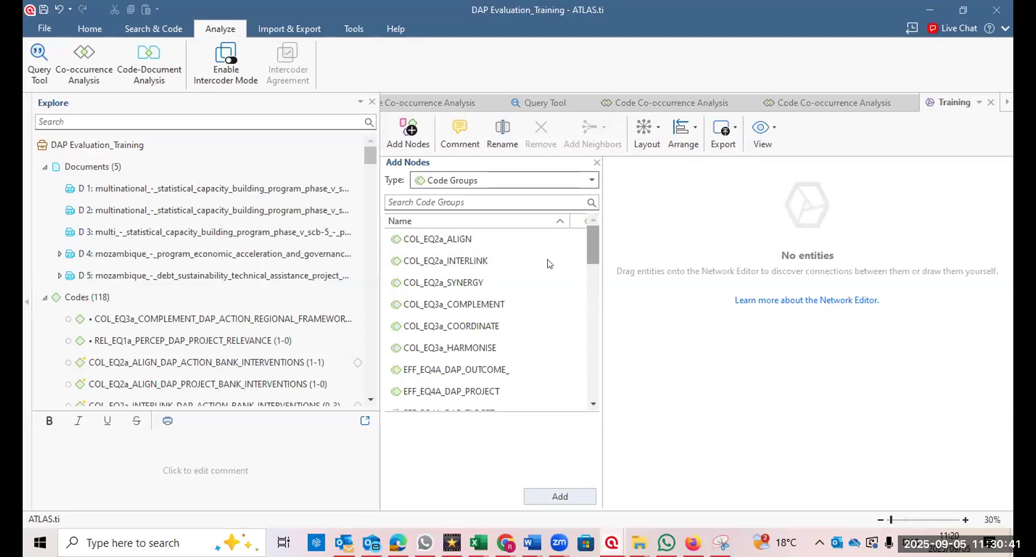
Add the code groups COL_EQ2a_INTERLINK, COL_EQ3a_COMPLEMENT and EFF_EQ4A_DAP_OUTCOME_ to the Training network.
{"action": "double_click", "coordinate": [463, 262]}
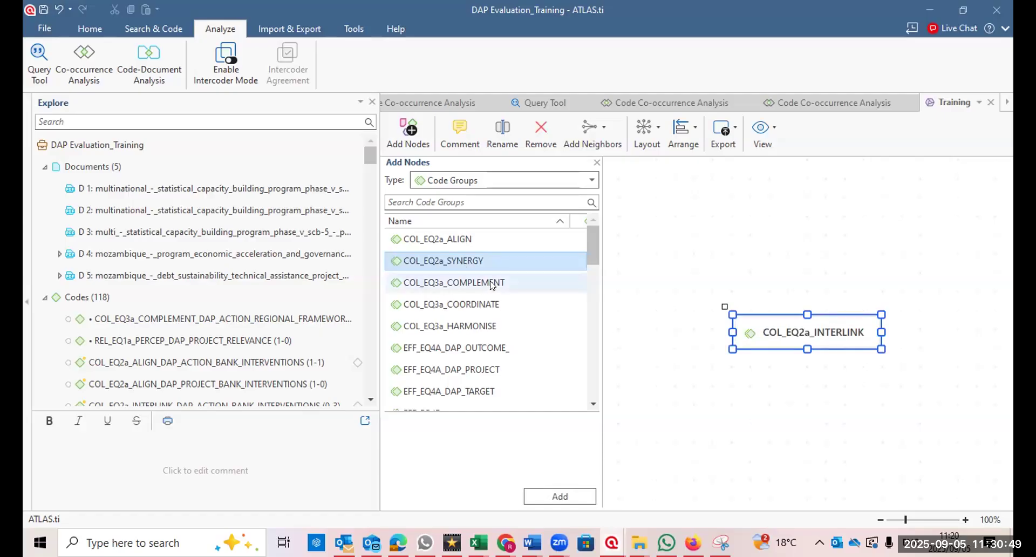
{"action": "left_click_drag", "start_coordinate": [491, 283], "coordinate": [698, 255]}
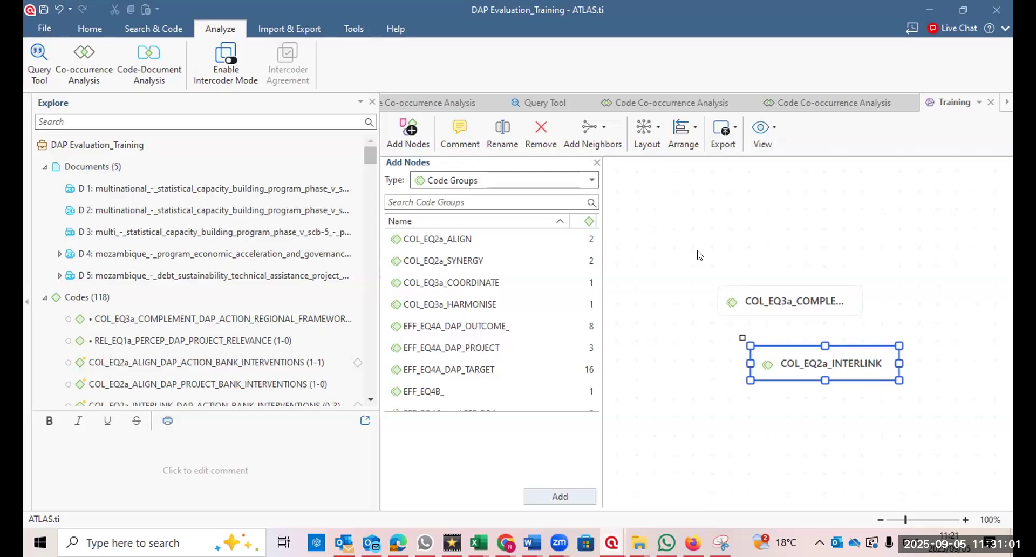
{"action": "left_click", "coordinate": [478, 330]}
{"action": "left_click_drag", "start_coordinate": [478, 330], "coordinate": [746, 253]}
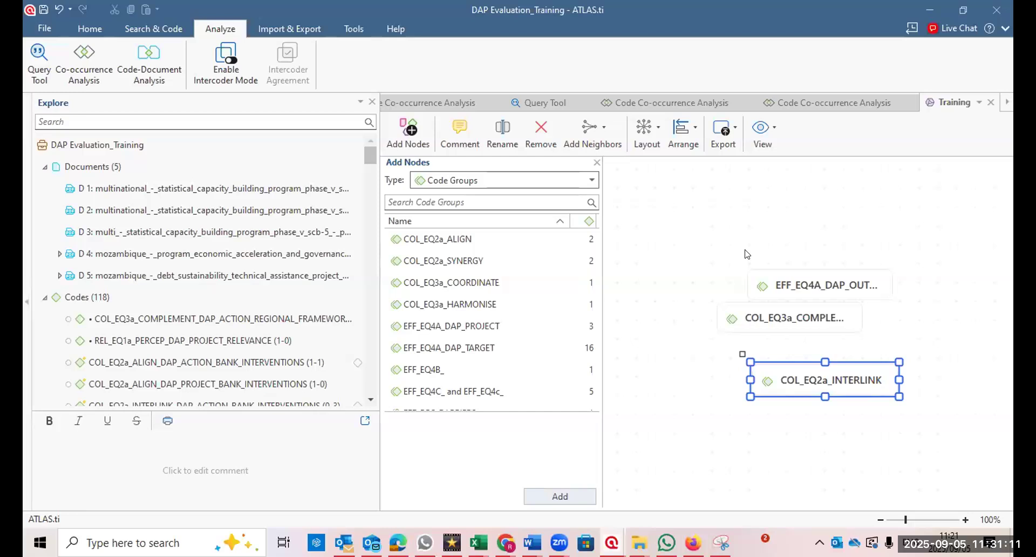
Remove the COL_EQ3a_COMPLEMENT and COL_EQ2a_INTERLINK nodes from the Training network.
{"action": "left_click", "coordinate": [783, 320]}
{"action": "key", "text": "Delete"}
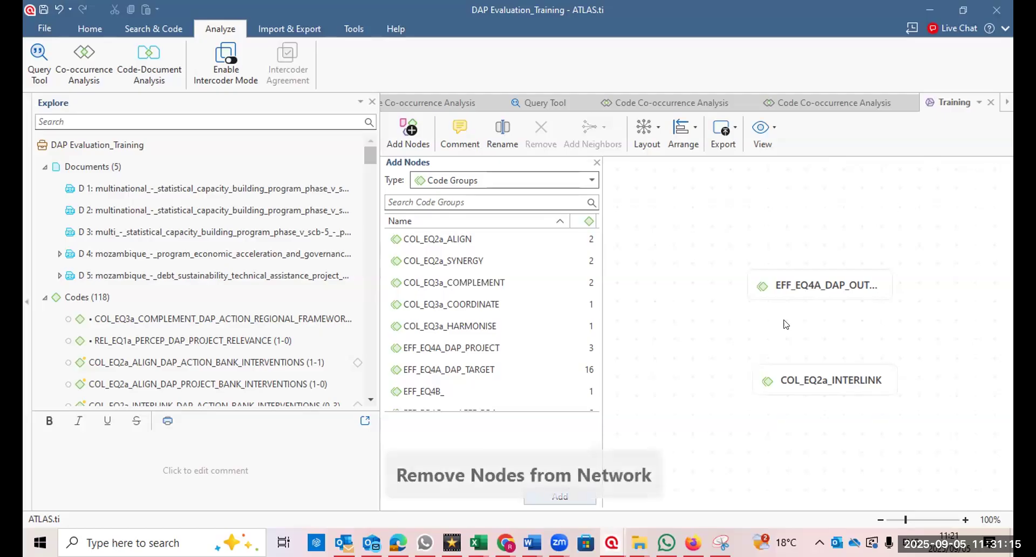
{"action": "left_click", "coordinate": [810, 371]}
{"action": "key", "text": "Delete"}
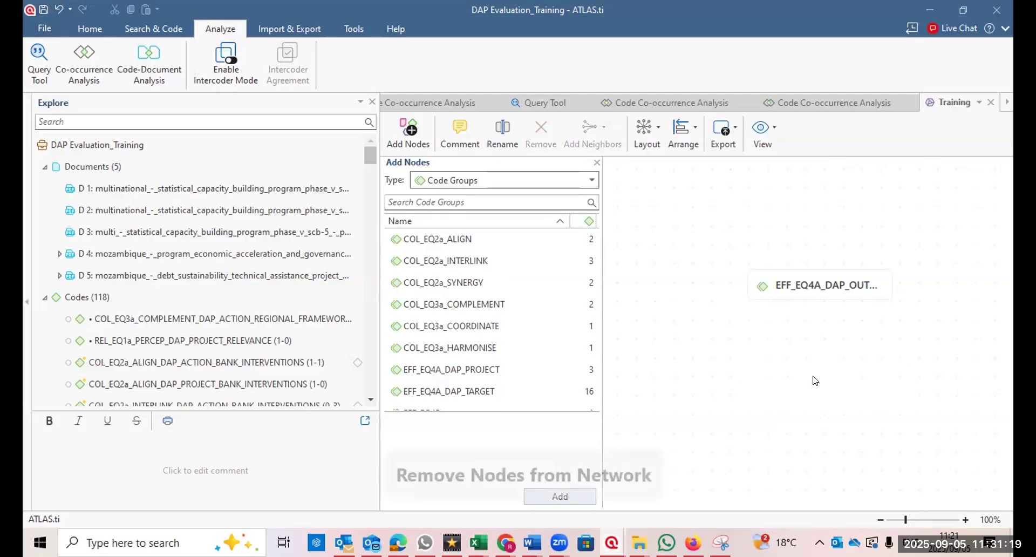
Add the member codes of the EFF_EQ4A_DAP_OUTCOME_ group to the network as neighbors.
{"action": "left_click", "coordinate": [806, 284]}
{"action": "right_click", "coordinate": [807, 284]}
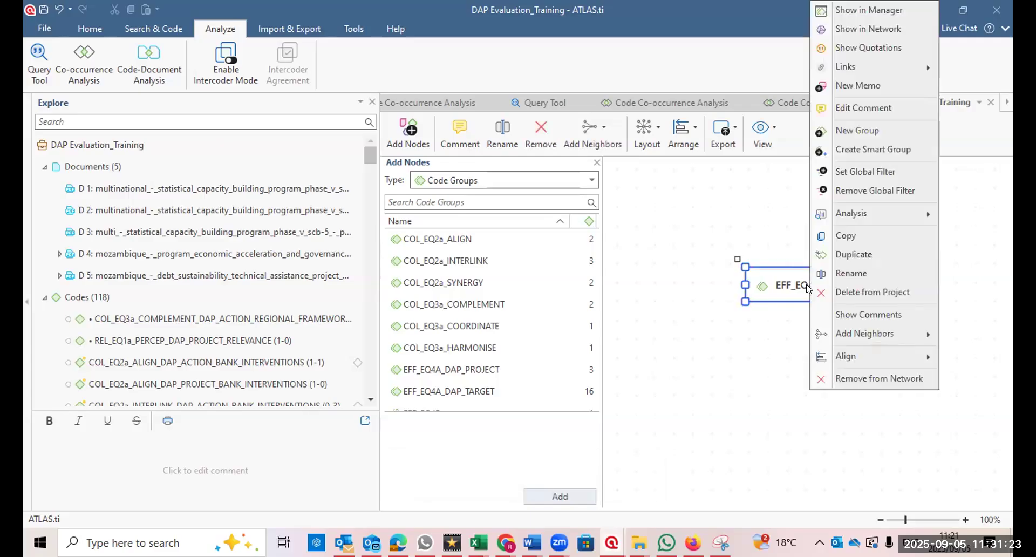
{"action": "mouse_move", "coordinate": [861, 333]}
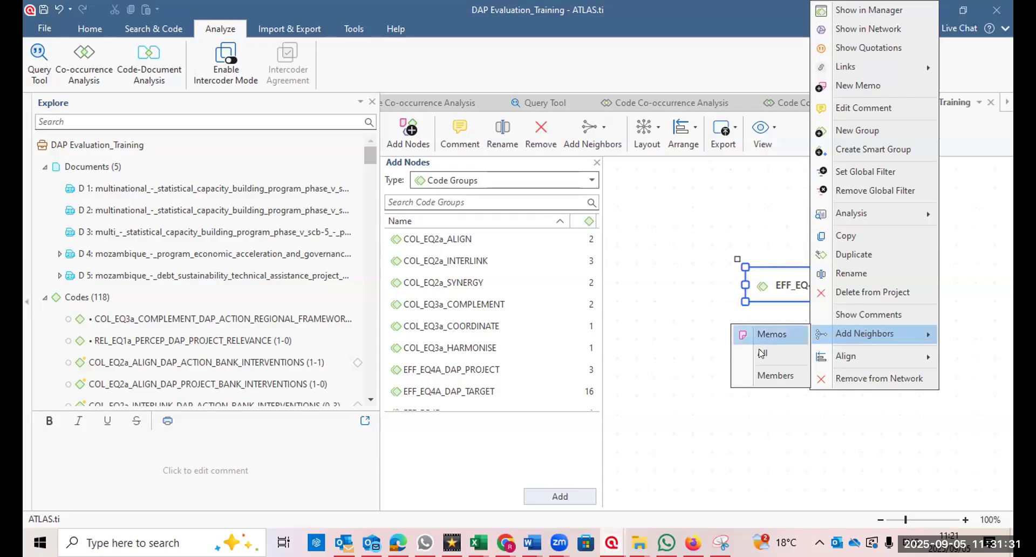
{"action": "left_click", "coordinate": [767, 379]}
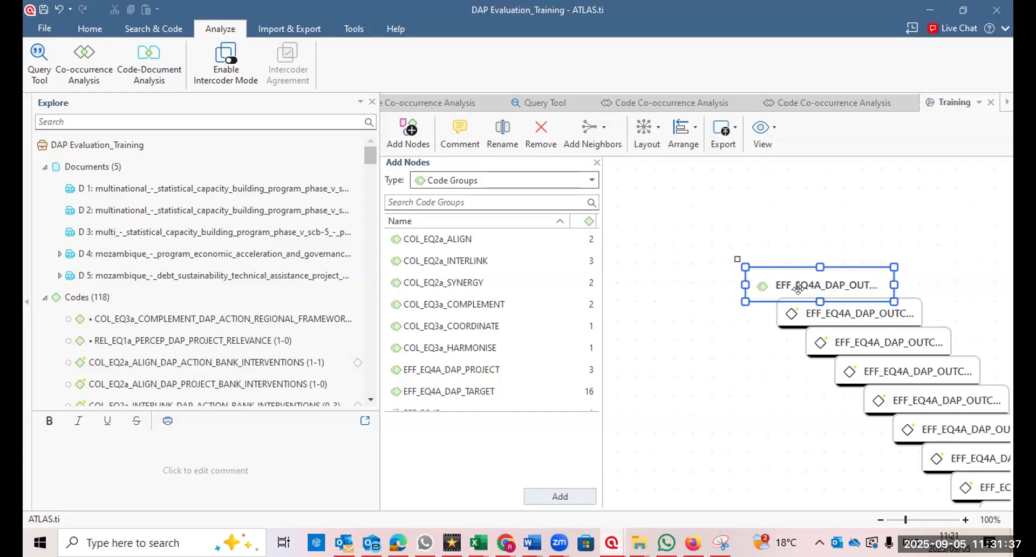
Spread the overlapping member code nodes out beneath the EFF_EQ4A_DAP_OUTCOME_ group node in the Training network.
{"action": "left_click_drag", "start_coordinate": [794, 273], "coordinate": [762, 240]}
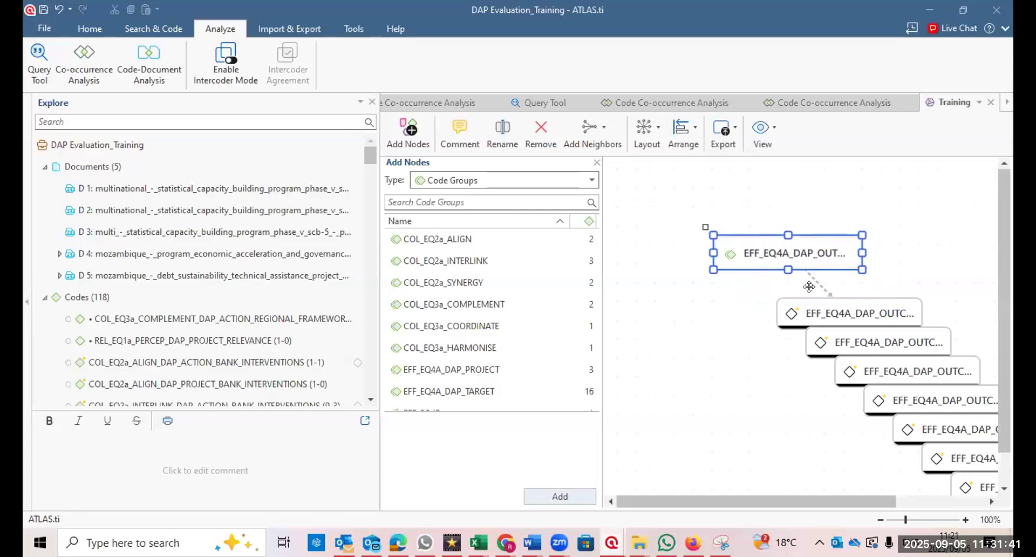
{"action": "left_click_drag", "start_coordinate": [819, 299], "coordinate": [742, 298]}
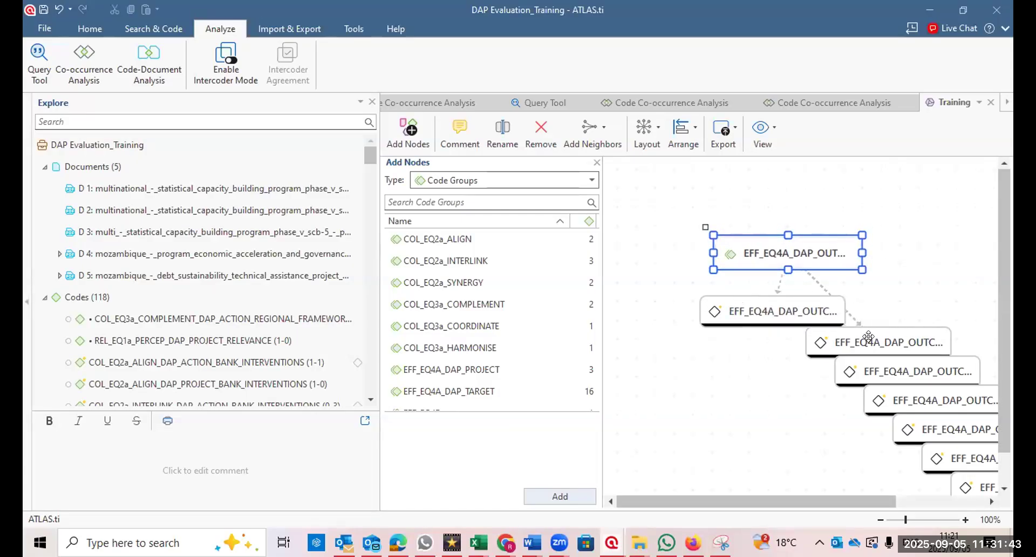
{"action": "left_click_drag", "start_coordinate": [868, 337], "coordinate": [757, 357]}
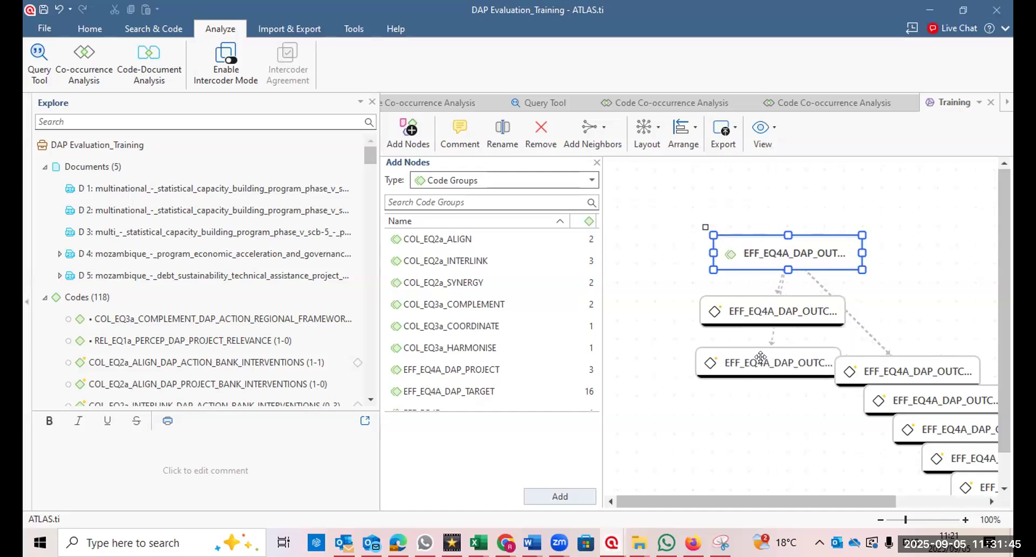
{"action": "left_click_drag", "start_coordinate": [903, 358], "coordinate": [909, 305]}
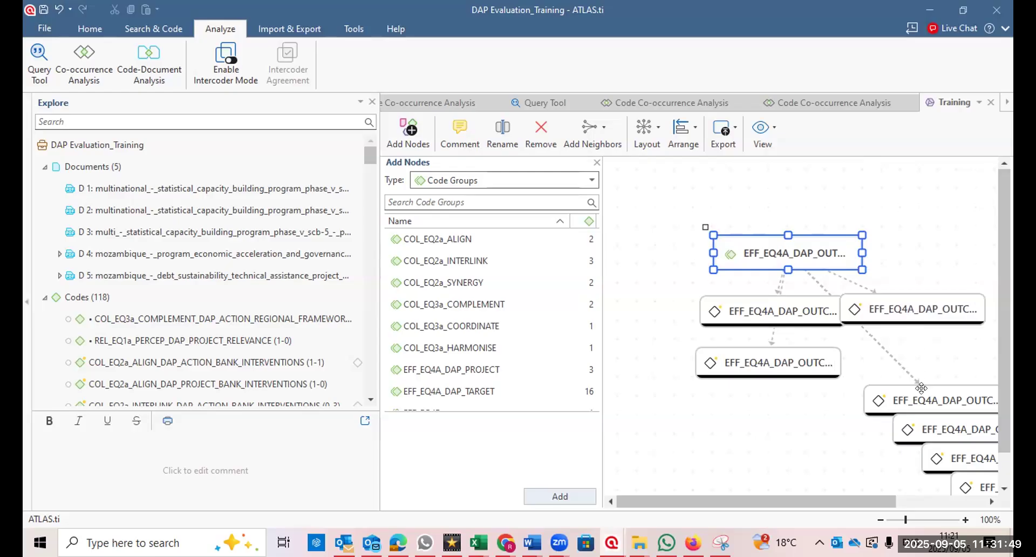
{"action": "left_click_drag", "start_coordinate": [921, 400], "coordinate": [669, 439]}
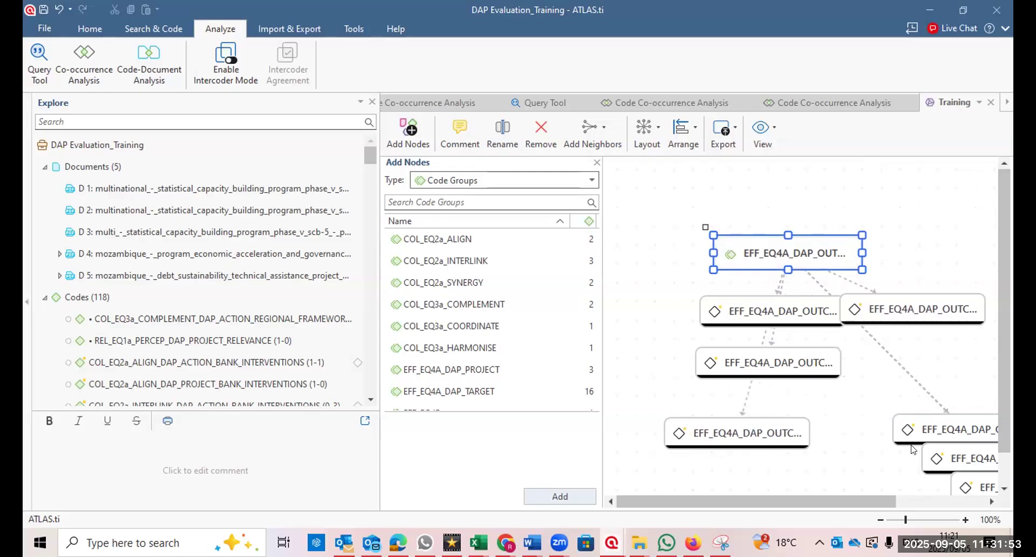
{"action": "left_click_drag", "start_coordinate": [917, 427], "coordinate": [882, 392]}
{"action": "left_click_drag", "start_coordinate": [952, 452], "coordinate": [840, 437]}
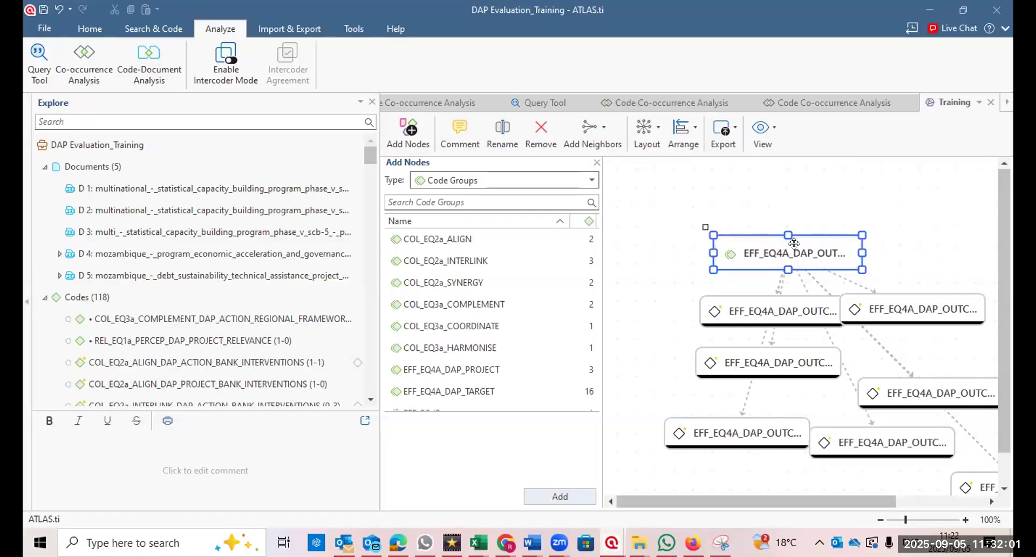
Raise the EFF_EQ4A_DAP_OUTCOME_ group node, space the nearest code nodes away from it, and widen it to fit its full name.
{"action": "left_click_drag", "start_coordinate": [790, 245], "coordinate": [790, 205]}
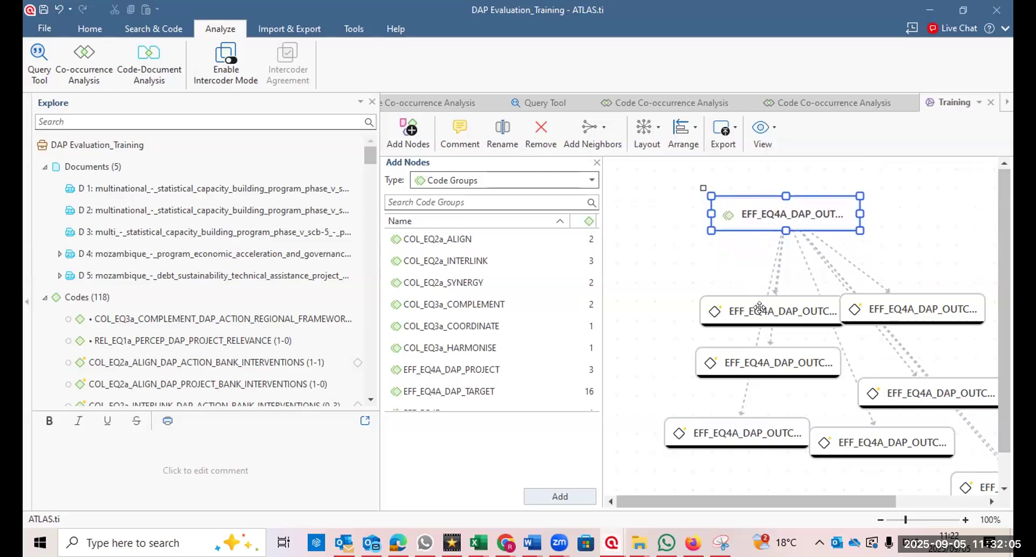
{"action": "left_click_drag", "start_coordinate": [757, 304], "coordinate": [701, 286]}
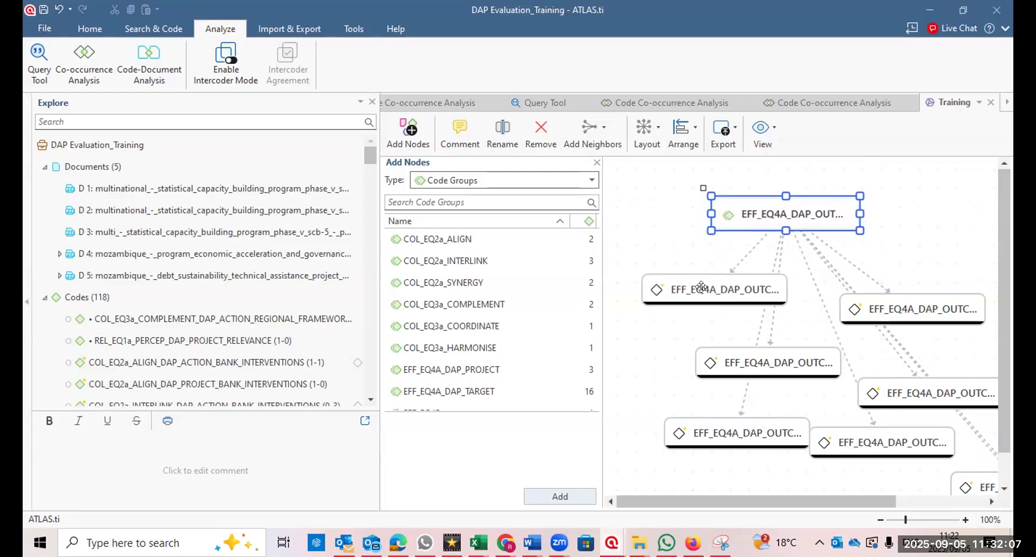
{"action": "left_click_drag", "start_coordinate": [755, 361], "coordinate": [699, 358]}
{"action": "left_click_drag", "start_coordinate": [901, 301], "coordinate": [905, 268]}
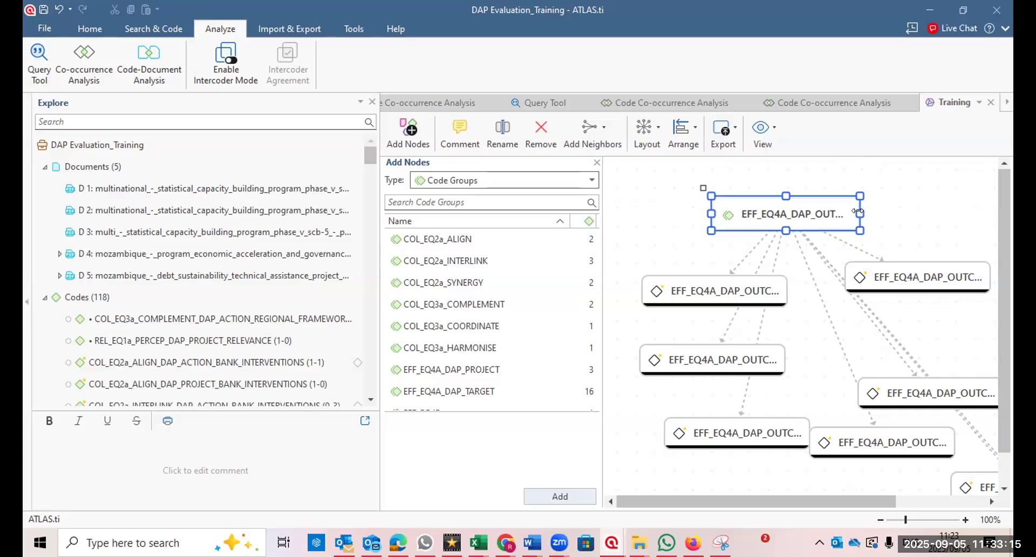
{"action": "left_click_drag", "start_coordinate": [858, 212], "coordinate": [900, 206]}
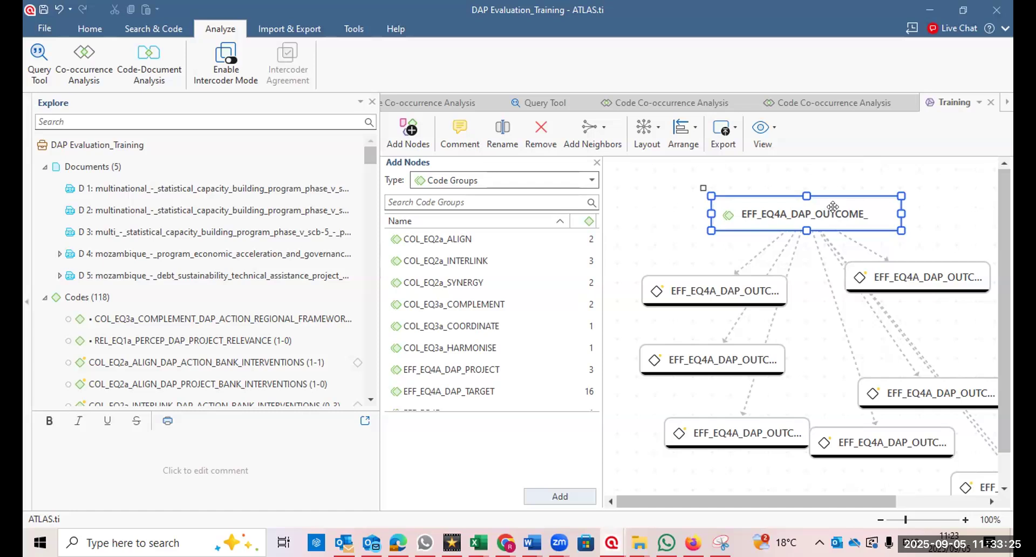
{"action": "right_click", "coordinate": [792, 216]}
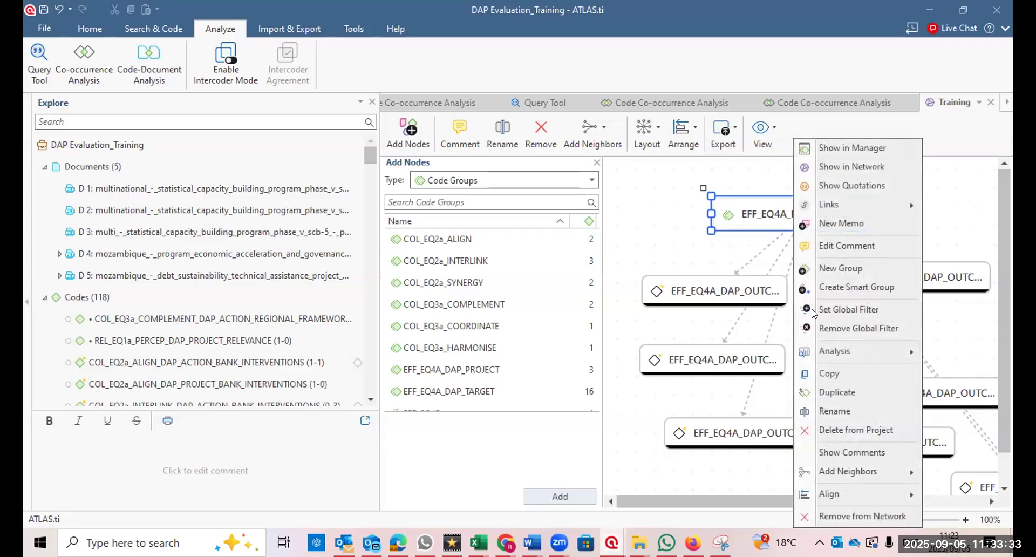
{"action": "left_click", "coordinate": [830, 411]}
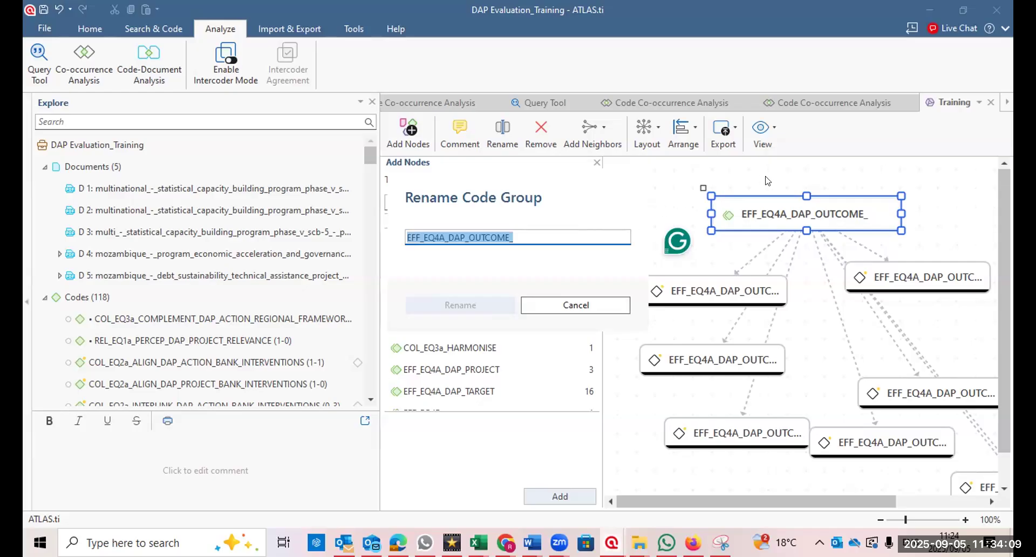
{"action": "left_click", "coordinate": [572, 306]}
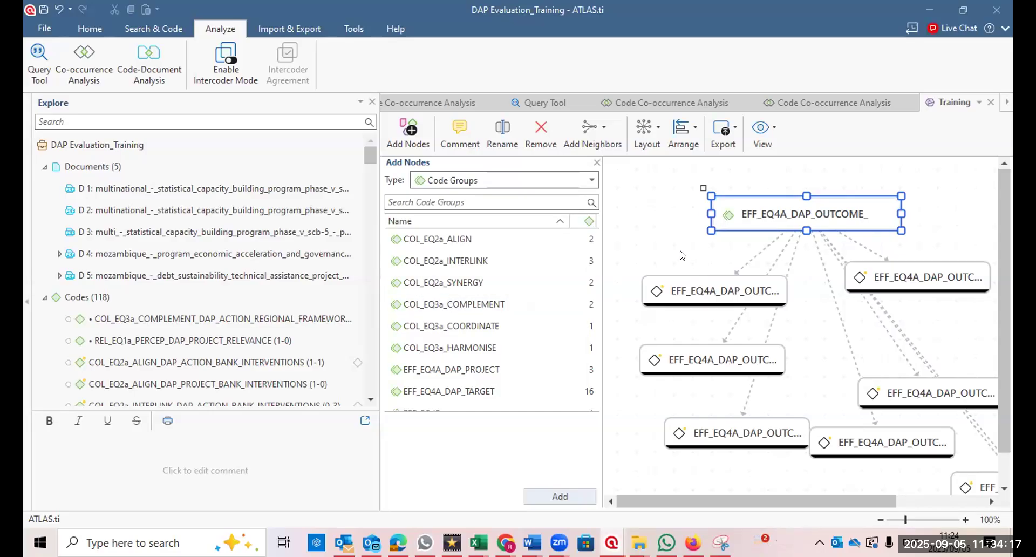
Try the Circular layout on the Training network, and replace it with the Hierarchical Top-Down layout.
{"action": "left_click", "coordinate": [655, 128]}
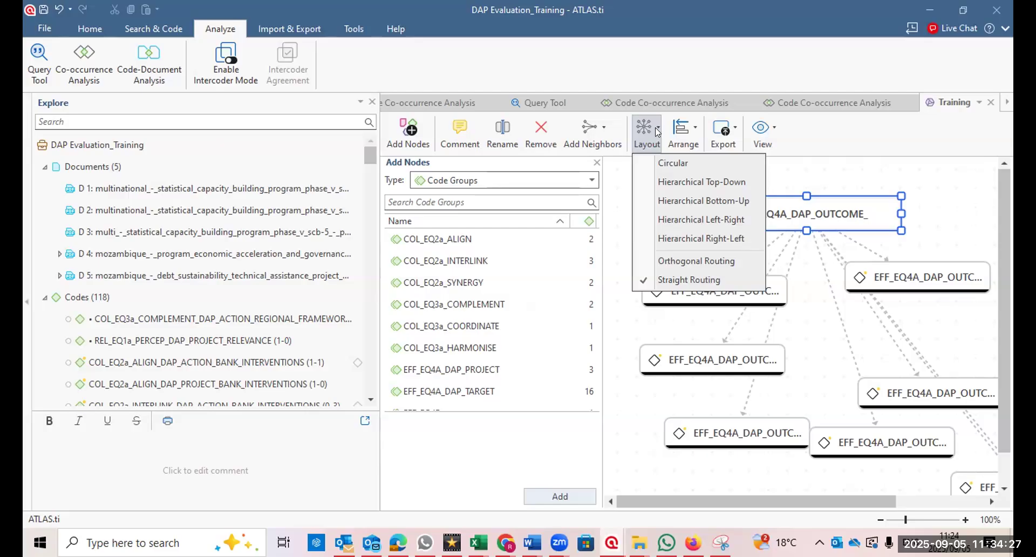
{"action": "left_click", "coordinate": [667, 156]}
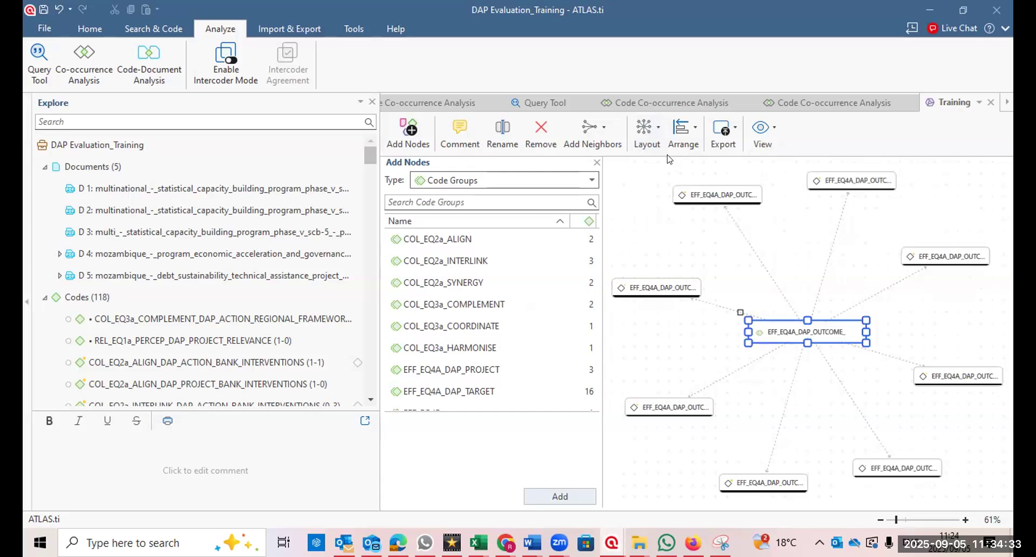
{"action": "left_click", "coordinate": [654, 127]}
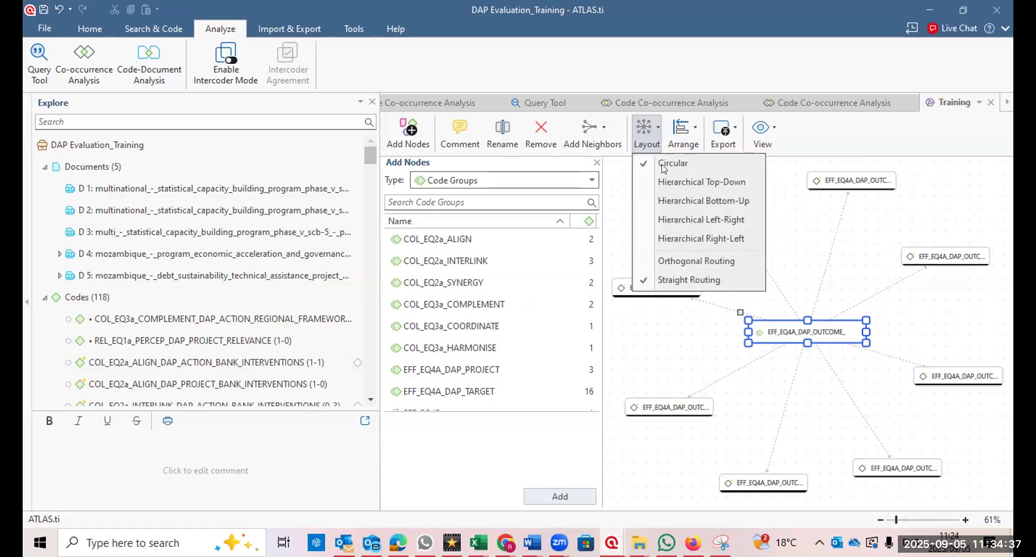
{"action": "left_click", "coordinate": [668, 182]}
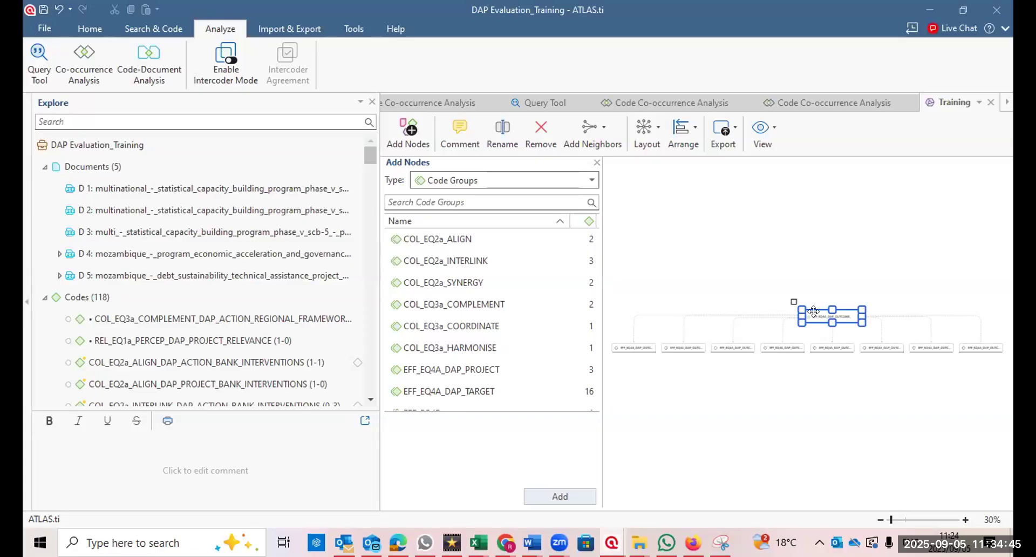
Move the group node higher above the row of member codes and set the network's links to Straight Routing.
{"action": "left_click_drag", "start_coordinate": [818, 311], "coordinate": [796, 248]}
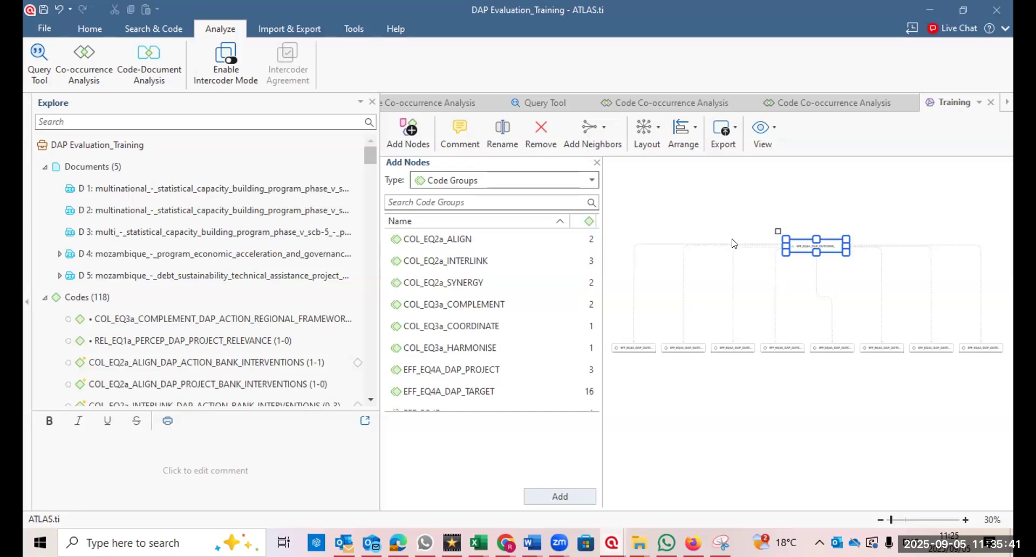
{"action": "left_click", "coordinate": [656, 127]}
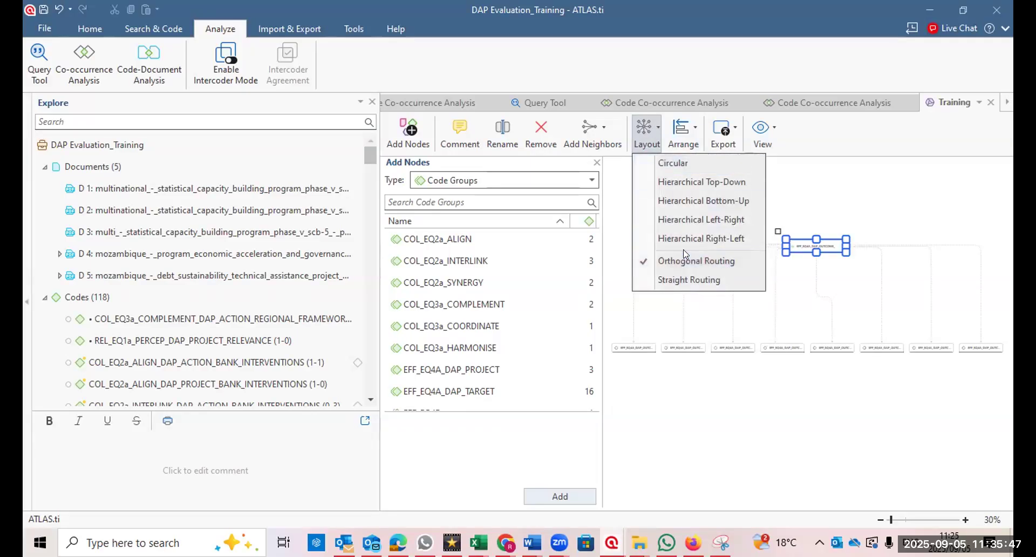
{"action": "left_click", "coordinate": [687, 273]}
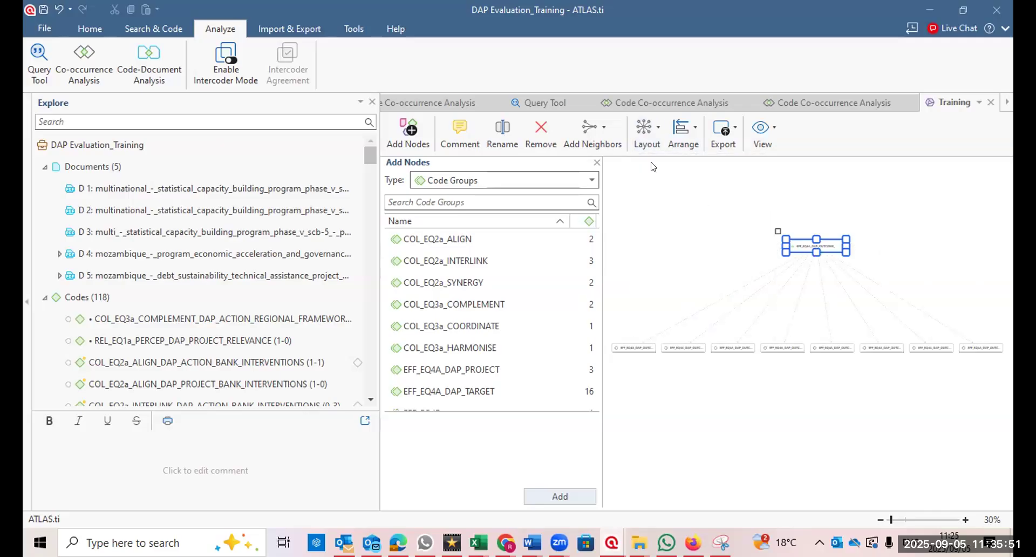
{"action": "left_click", "coordinate": [654, 128]}
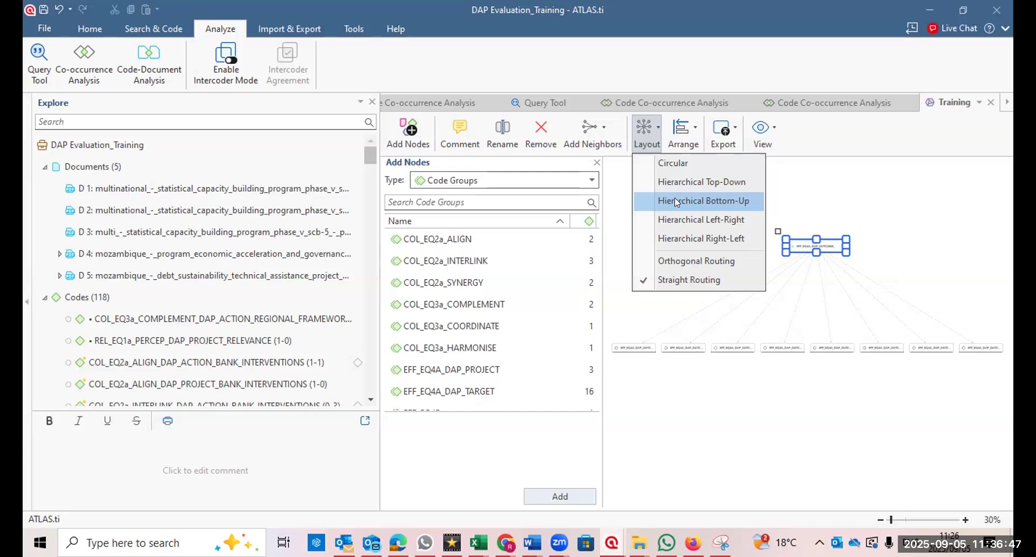
Export the Training network as a PNG image to the Downloads folder, with the file name Training.png_today.
{"action": "left_click", "coordinate": [734, 133]}
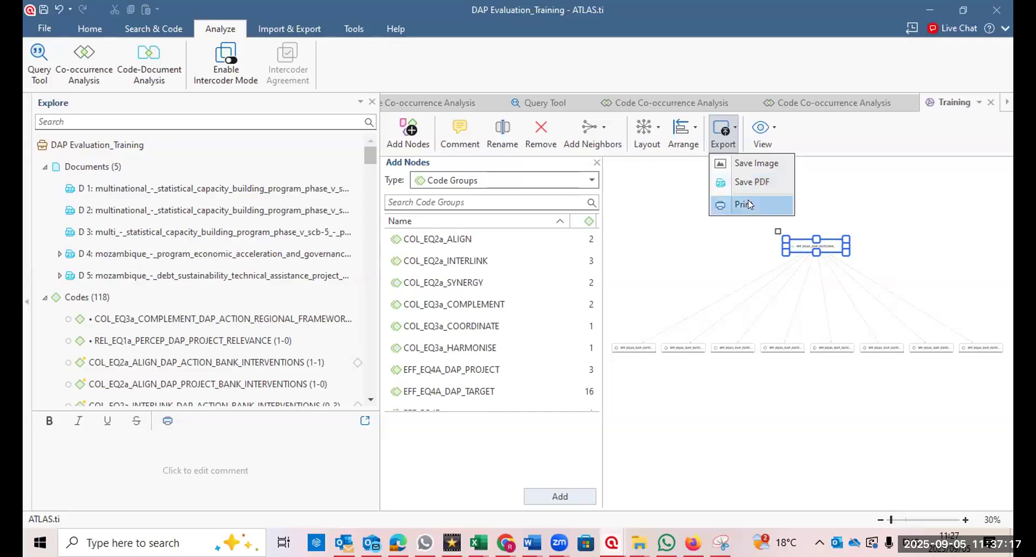
{"action": "left_click", "coordinate": [747, 163]}
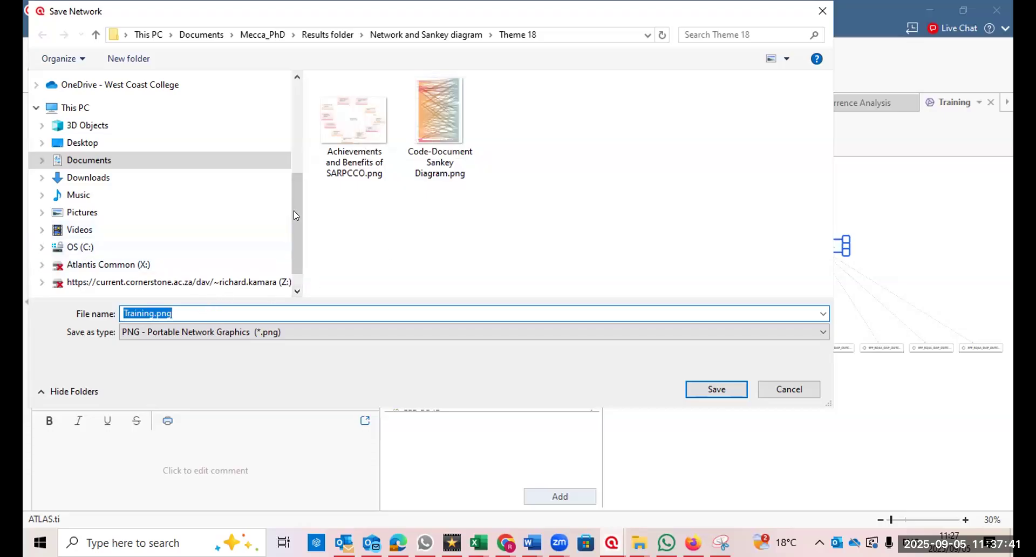
{"action": "scroll", "coordinate": [292, 214], "scroll_direction": "up", "scroll_amount": 4}
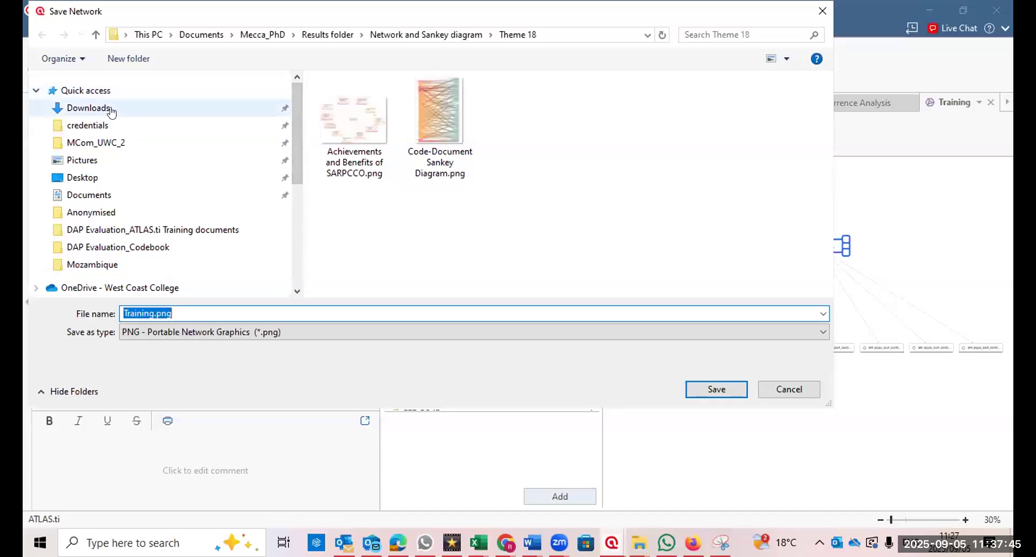
{"action": "left_click", "coordinate": [89, 108]}
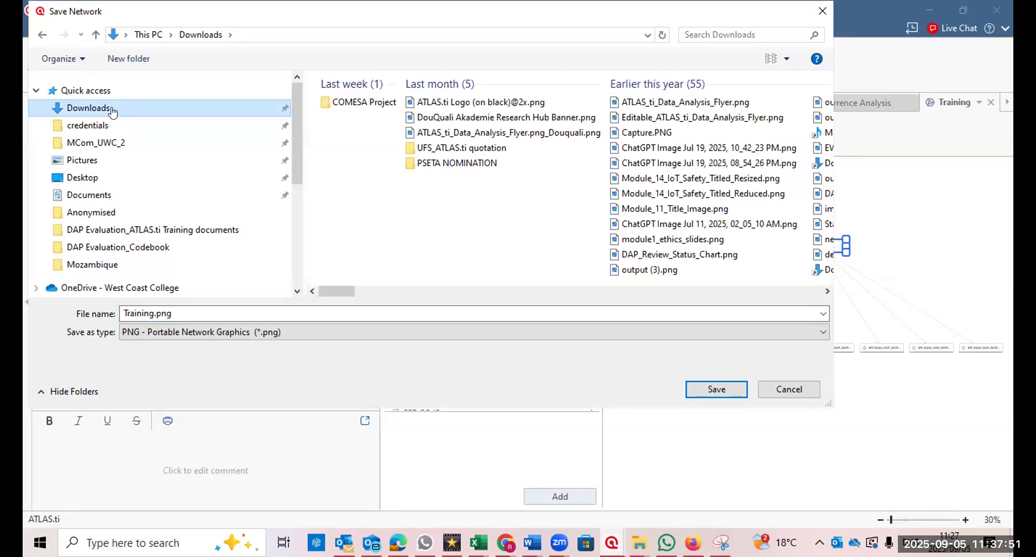
{"action": "double_click", "coordinate": [173, 311]}
{"action": "left_click", "coordinate": [173, 311]}
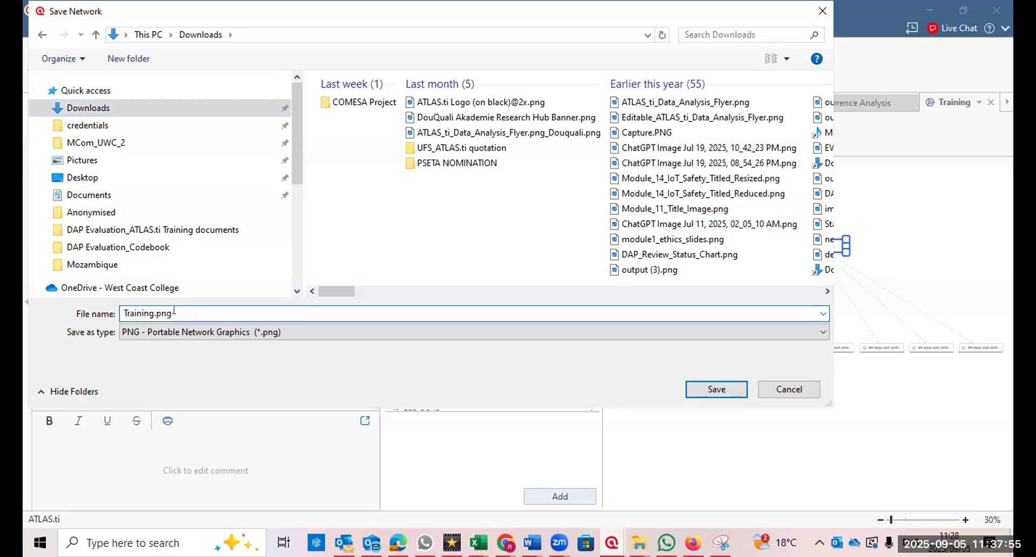
{"action": "type", "text": "_t"}
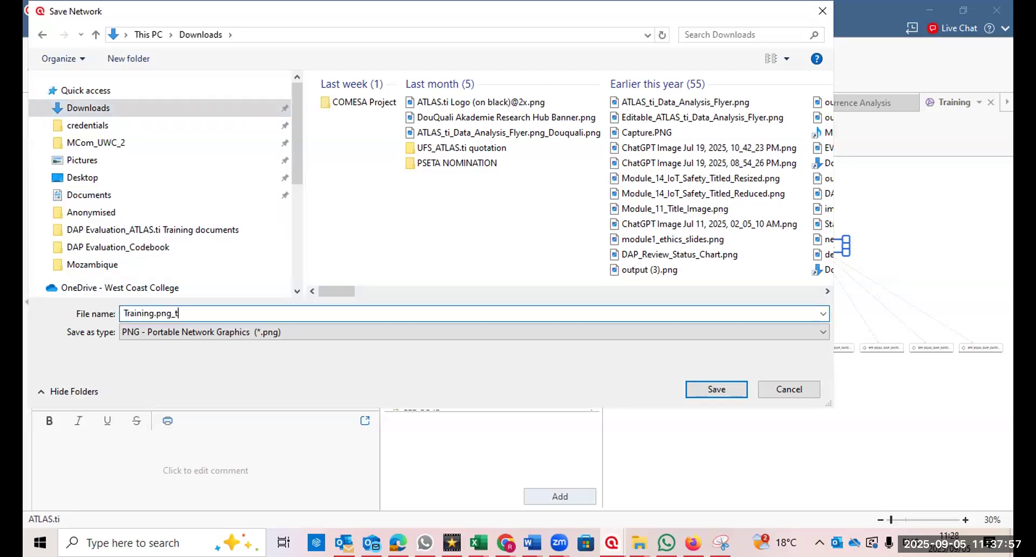
{"action": "type", "text": "oday"}
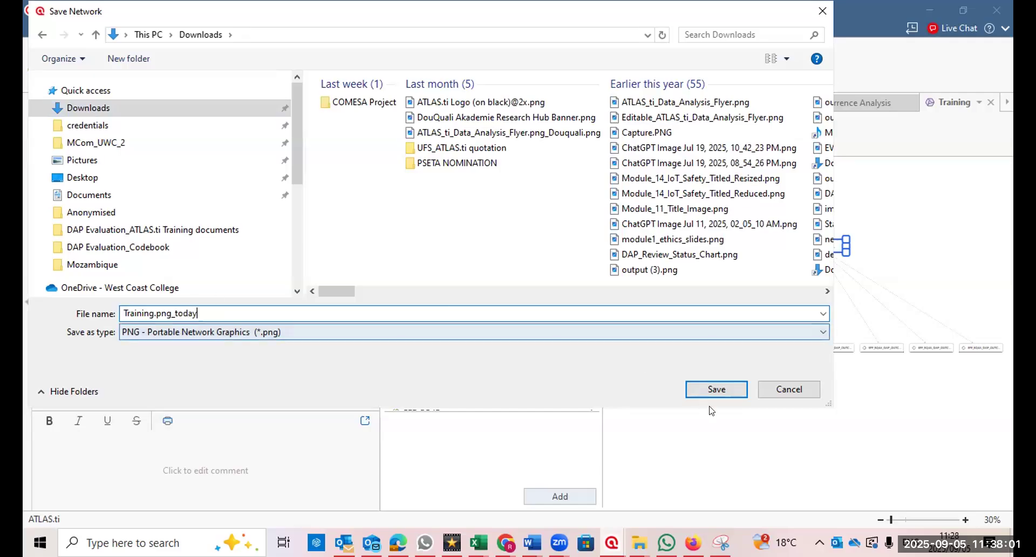
{"action": "left_click", "coordinate": [716, 385]}
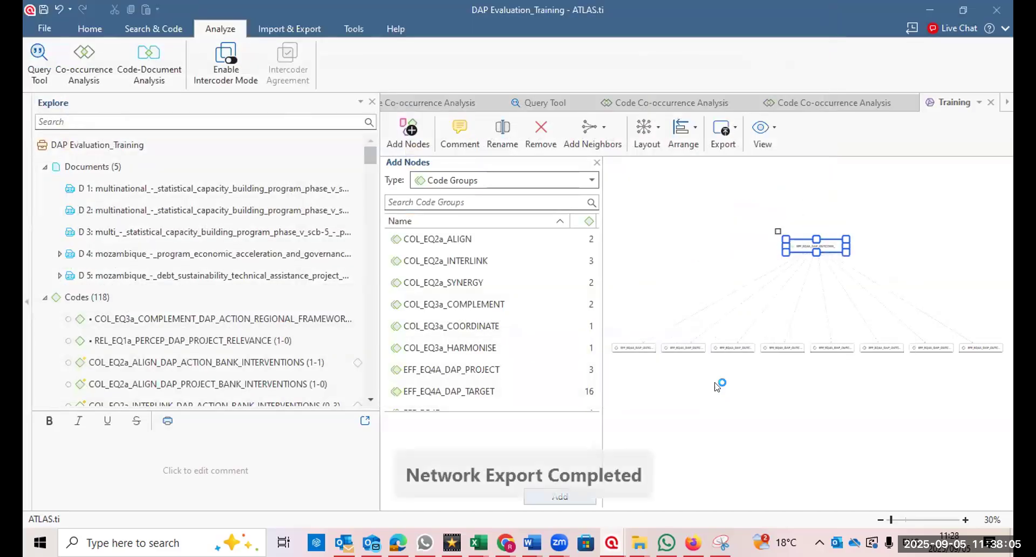
Switch to File Explorer and open the exported Training.png from the Downloads folder.
{"action": "key", "text": "super+e"}
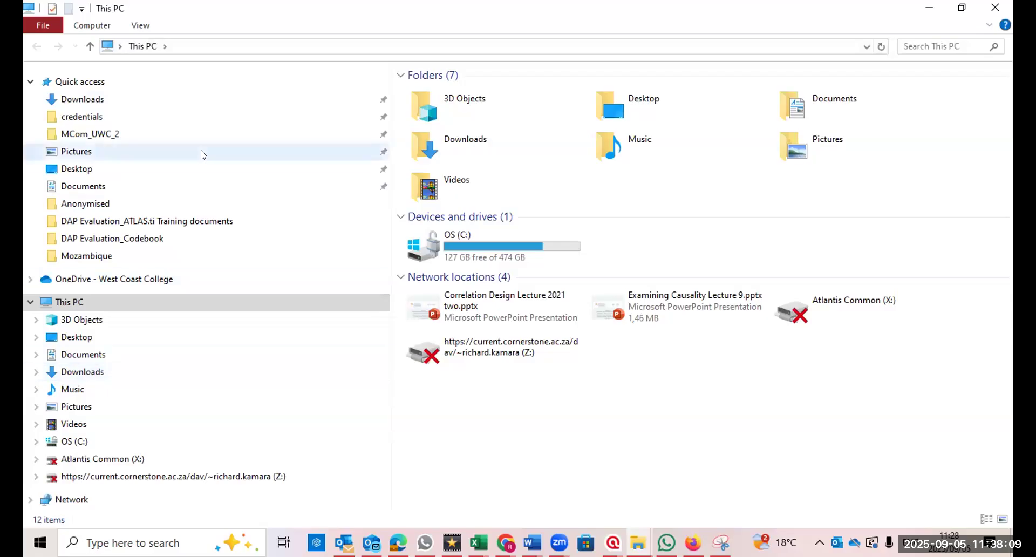
{"action": "left_click", "coordinate": [96, 99]}
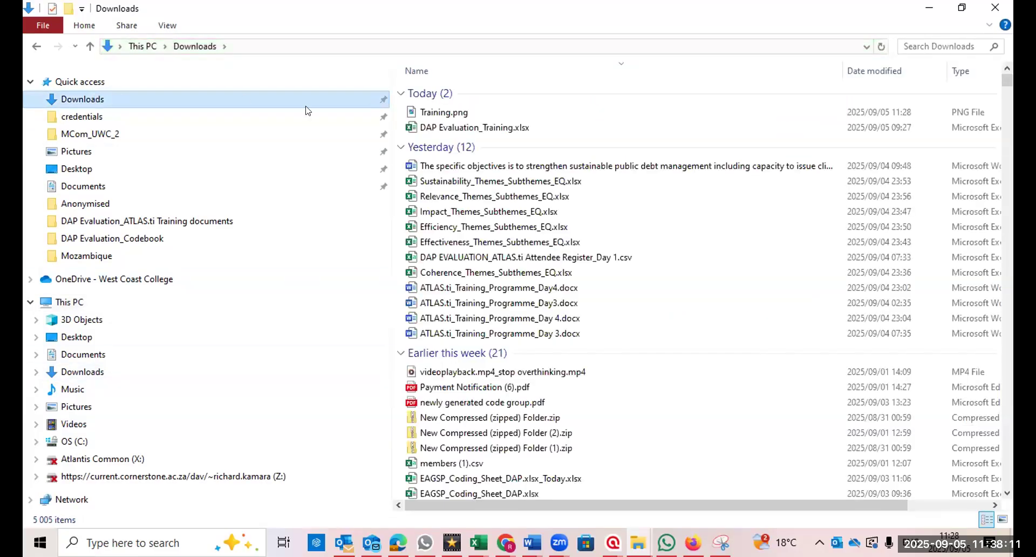
{"action": "left_click", "coordinate": [442, 112]}
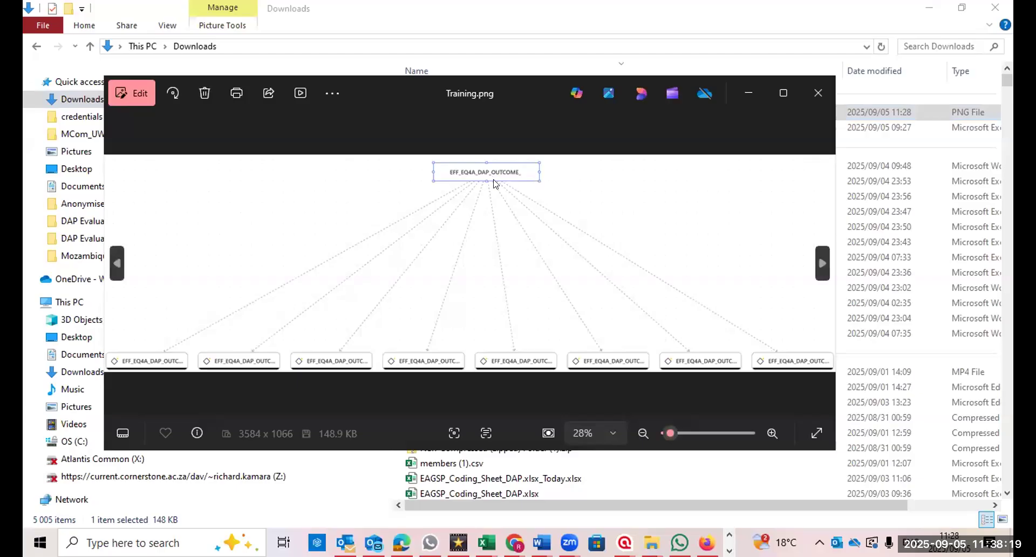
Copy the Training.png network image and switch to Word with a new blank document.
{"action": "right_click", "coordinate": [507, 236]}
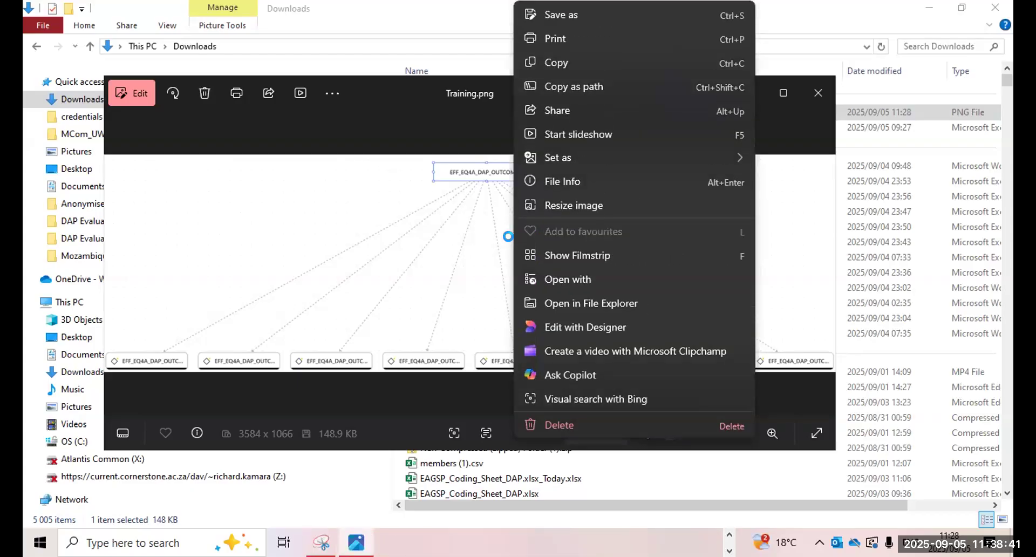
{"action": "left_click", "coordinate": [556, 62]}
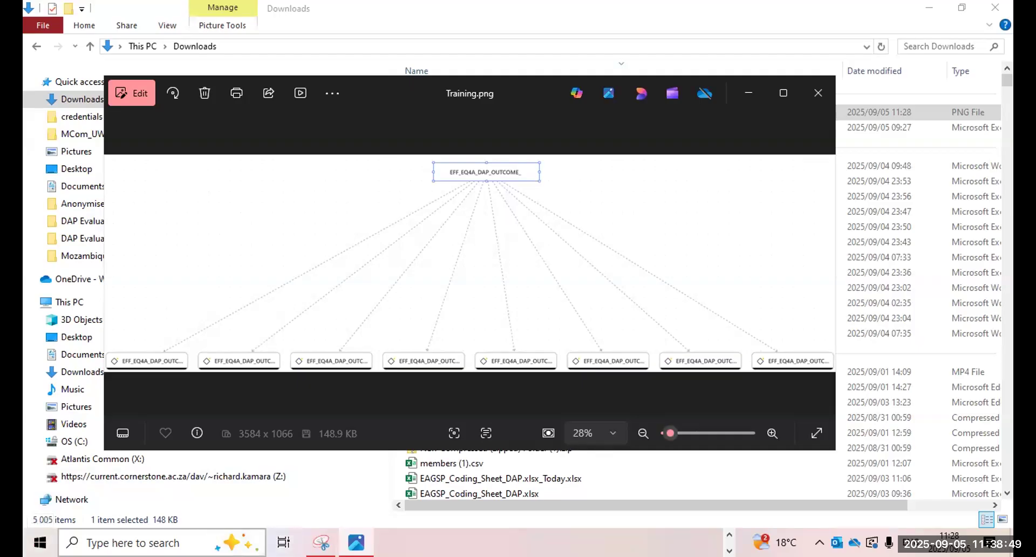
{"action": "left_click", "coordinate": [39, 542]}
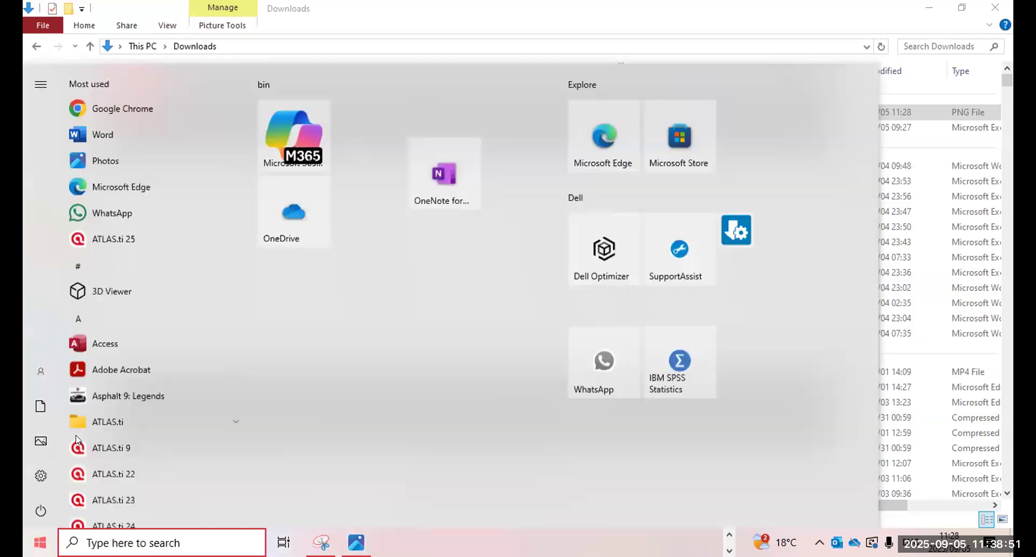
{"action": "left_click", "coordinate": [145, 132]}
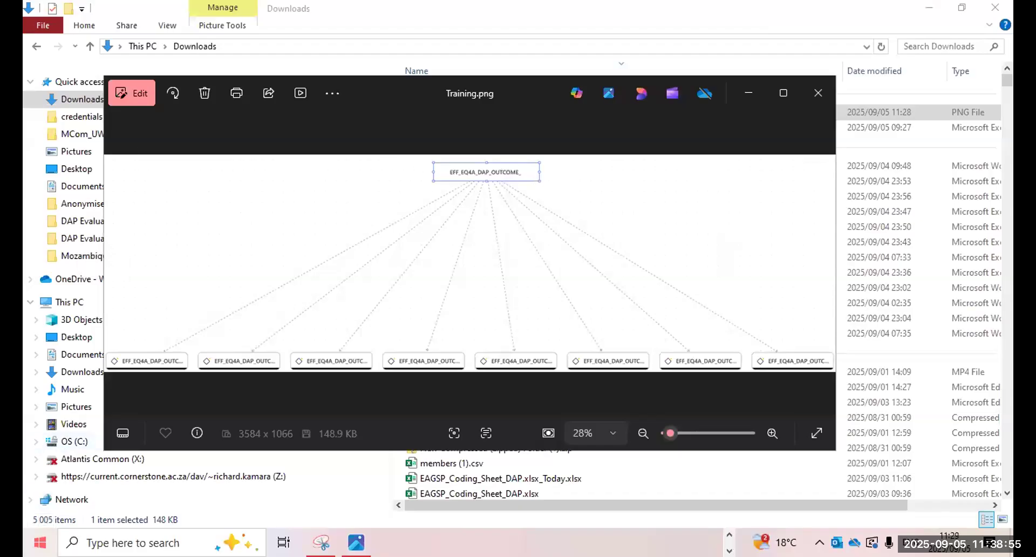
{"action": "key", "text": "super"}
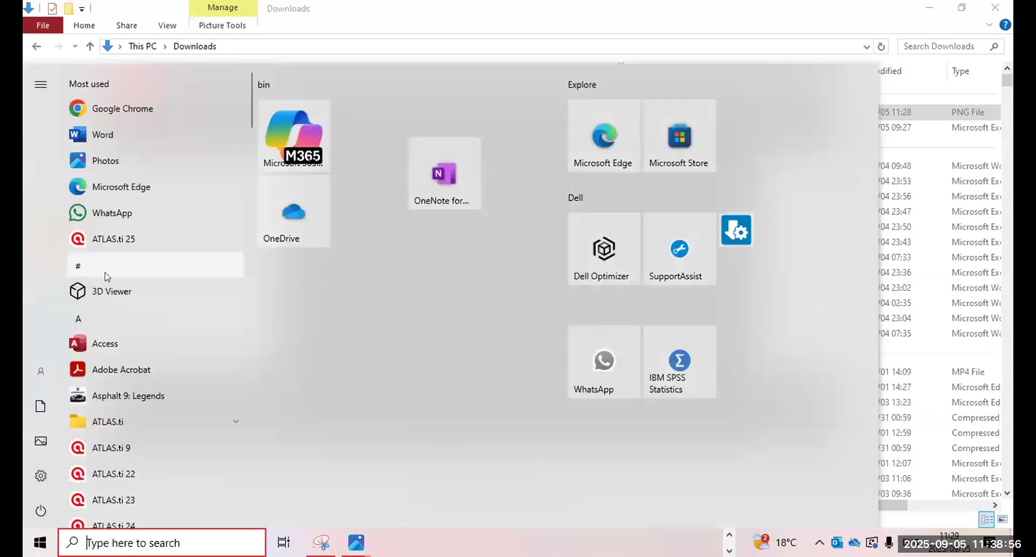
{"action": "left_click", "coordinate": [131, 138]}
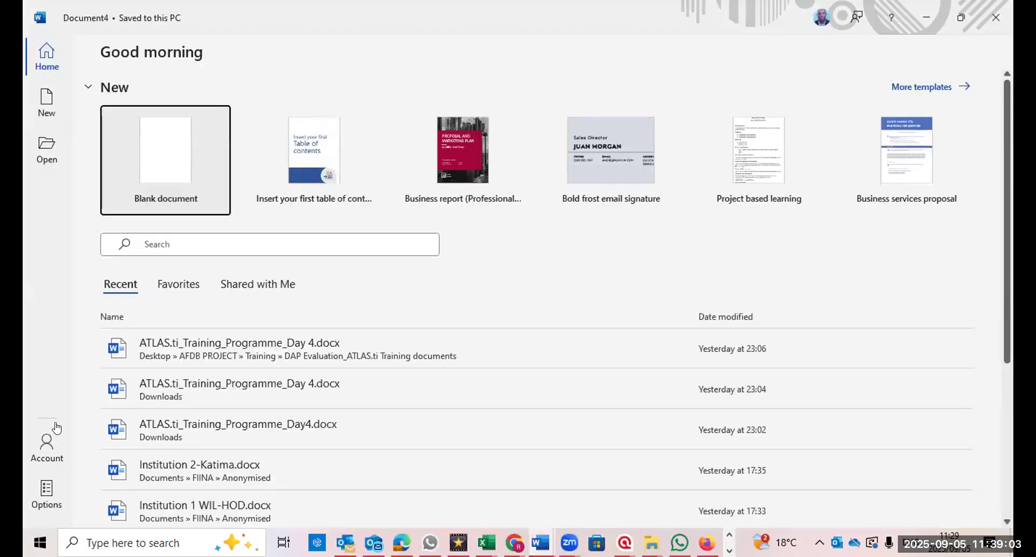
{"action": "left_click", "coordinate": [169, 157]}
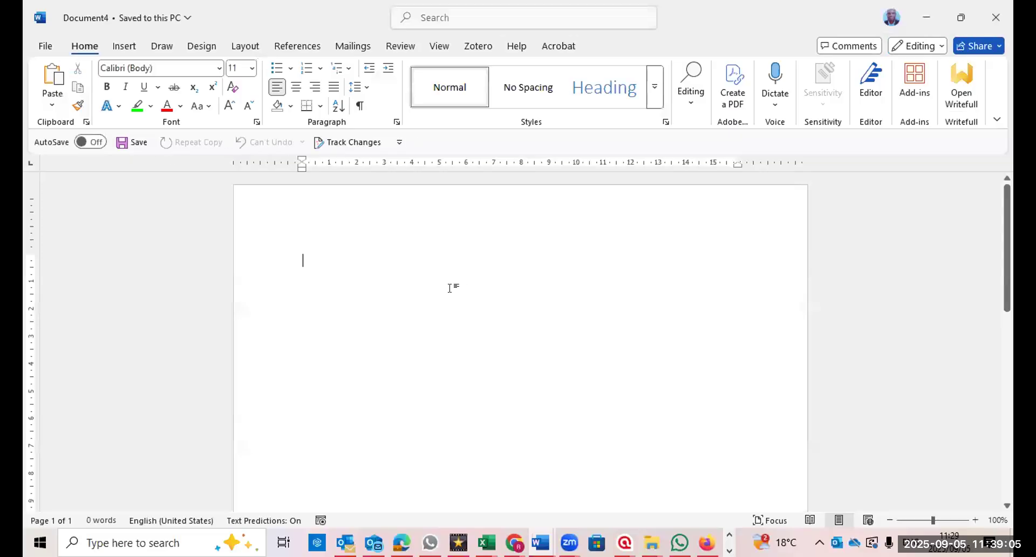
Paste the copied network image into the blank document and select the picture.
{"action": "left_click", "coordinate": [54, 69]}
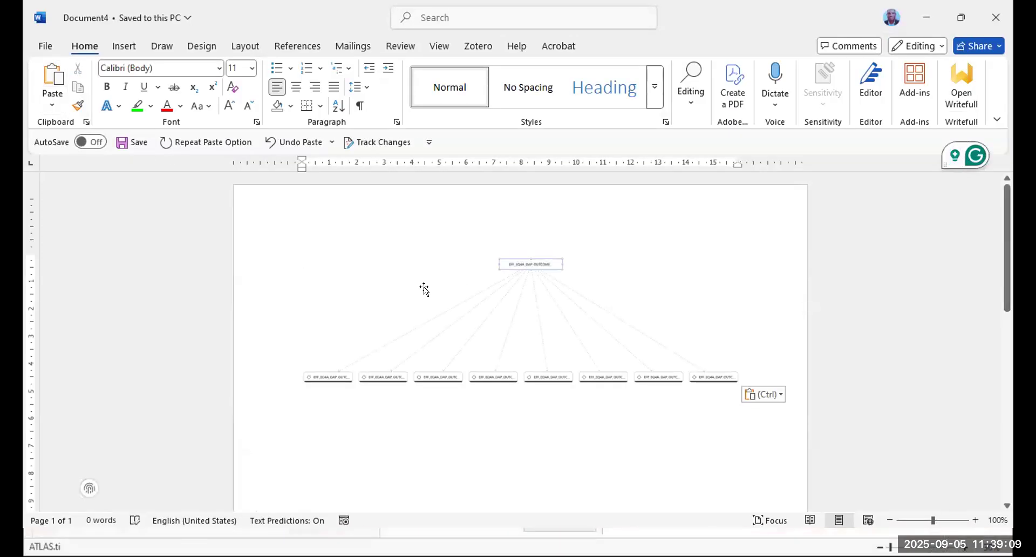
{"action": "left_click", "coordinate": [516, 309]}
{"action": "left_click", "coordinate": [529, 312]}
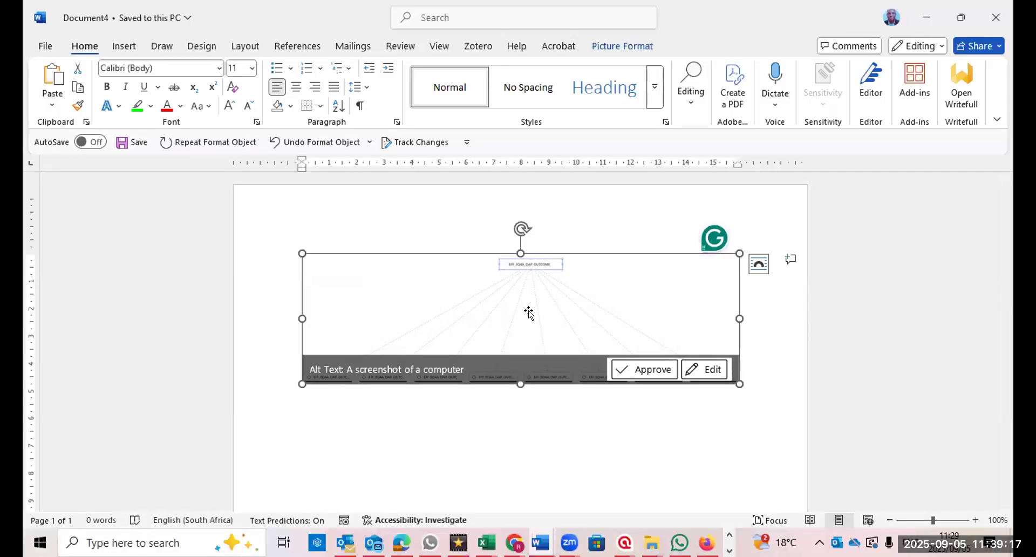
{"action": "left_click", "coordinate": [548, 392]}
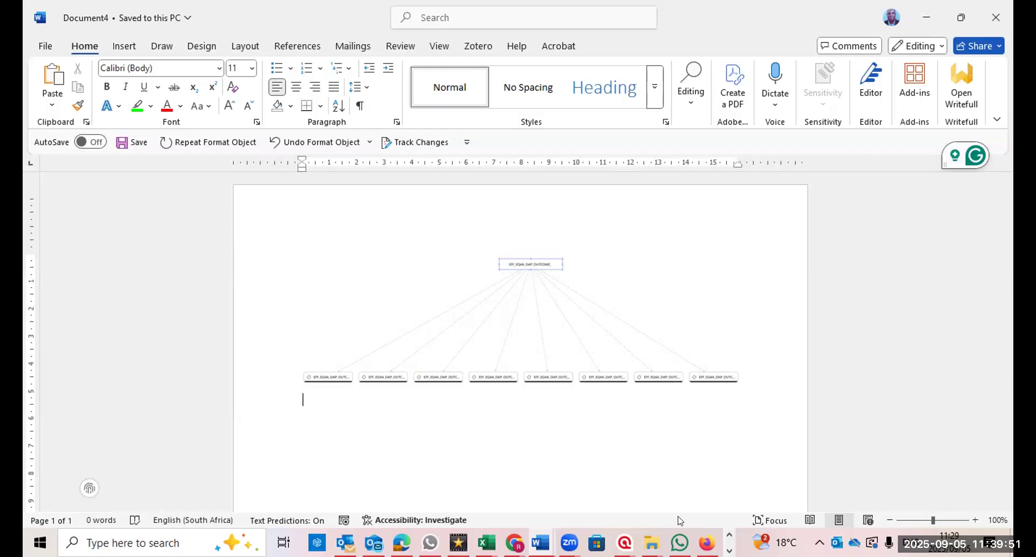
{"action": "left_click", "coordinate": [600, 311]}
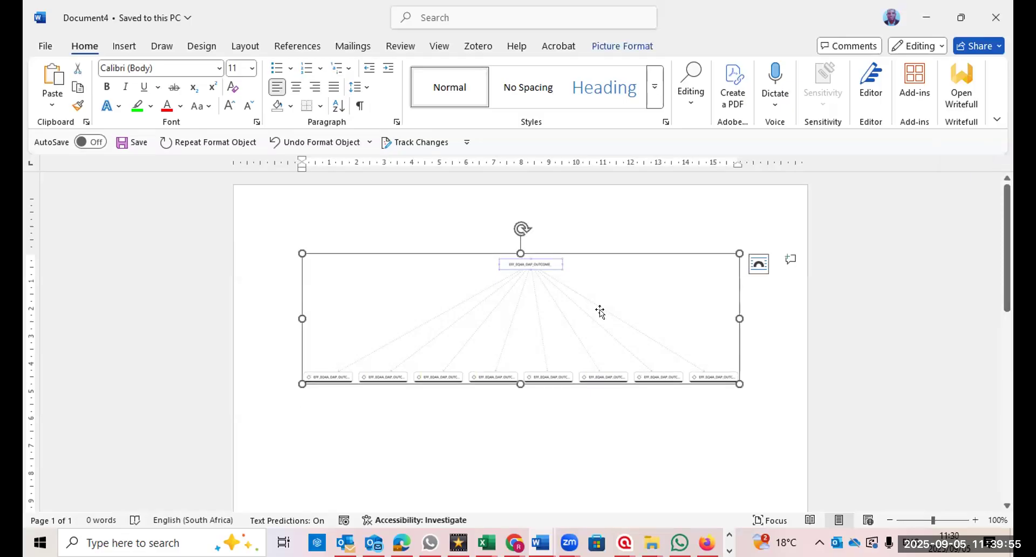
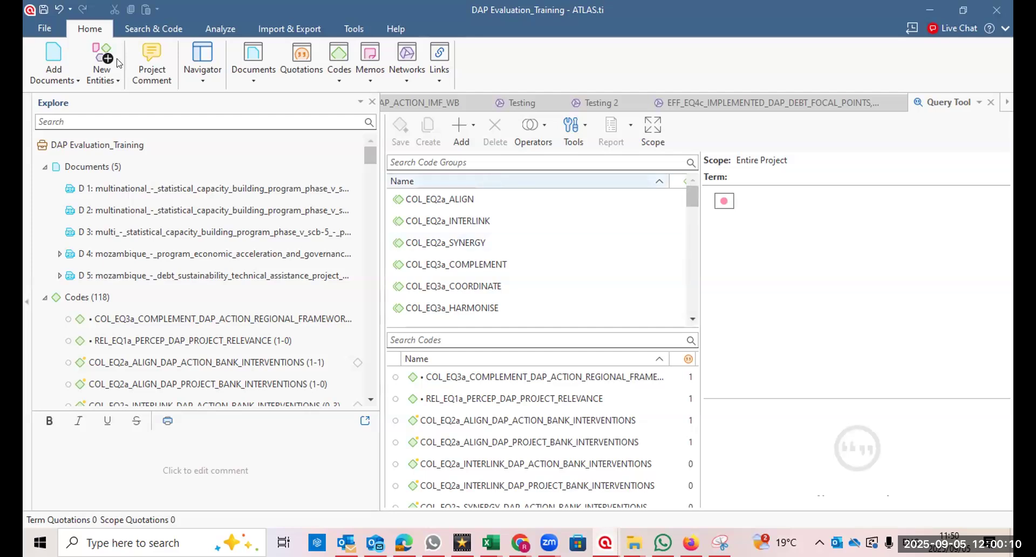
Switch to ATLAS.ti, set up a Code-Document Analysis of all codes against all documents, and enlarge the results table over the selection lists.
{"action": "left_click", "coordinate": [216, 27]}
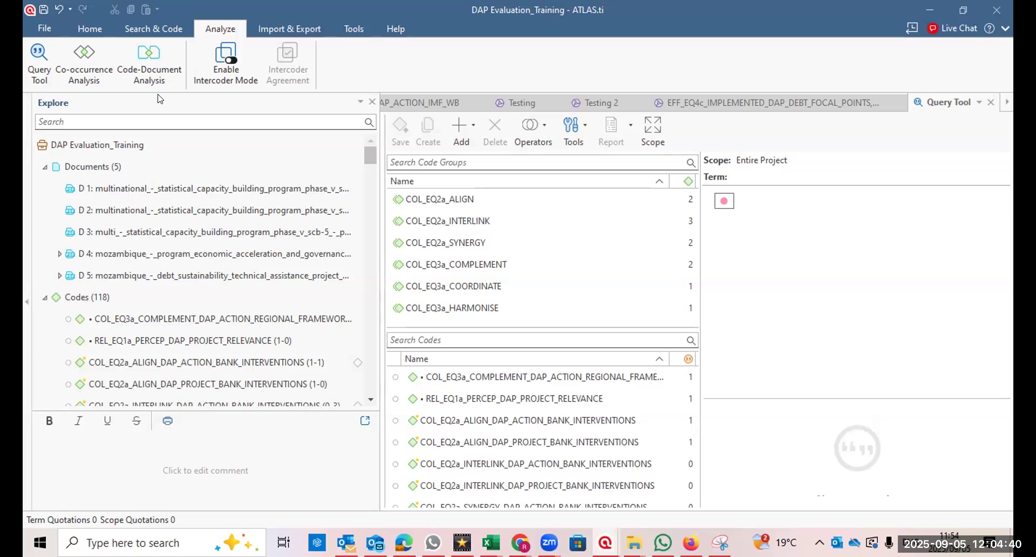
{"action": "left_click", "coordinate": [157, 63]}
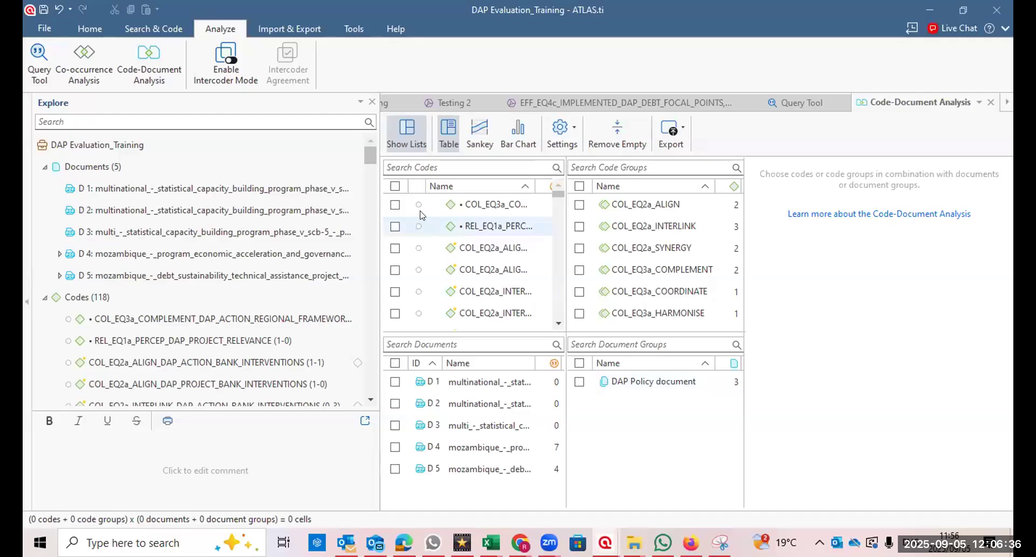
{"action": "left_click", "coordinate": [395, 187]}
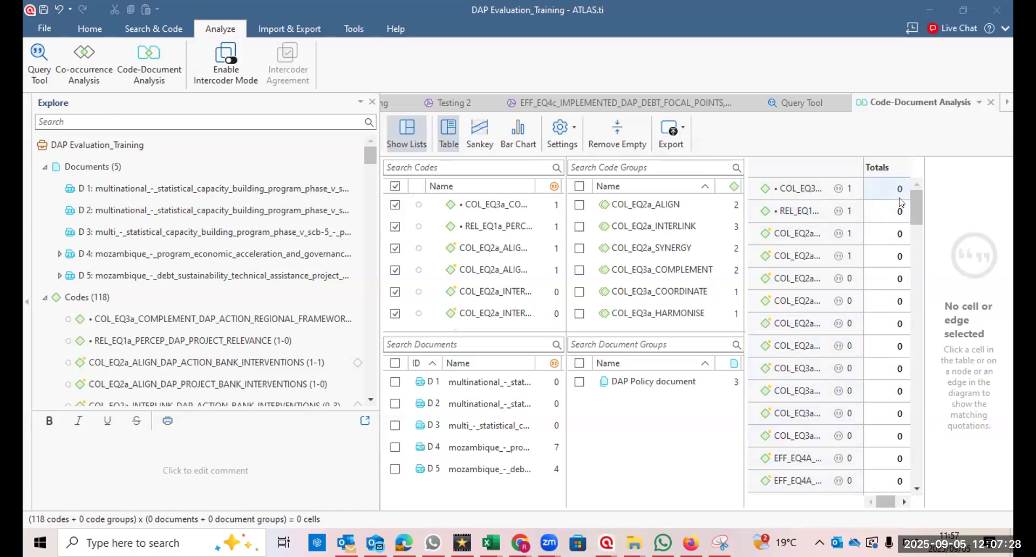
{"action": "mouse_move", "coordinate": [911, 231]}
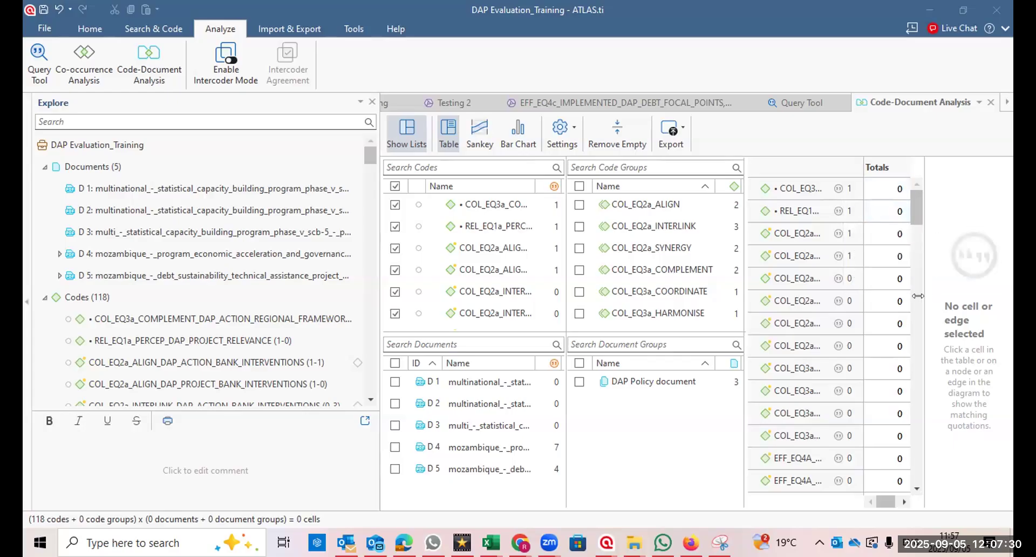
{"action": "left_click_drag", "start_coordinate": [918, 295], "coordinate": [1001, 277]}
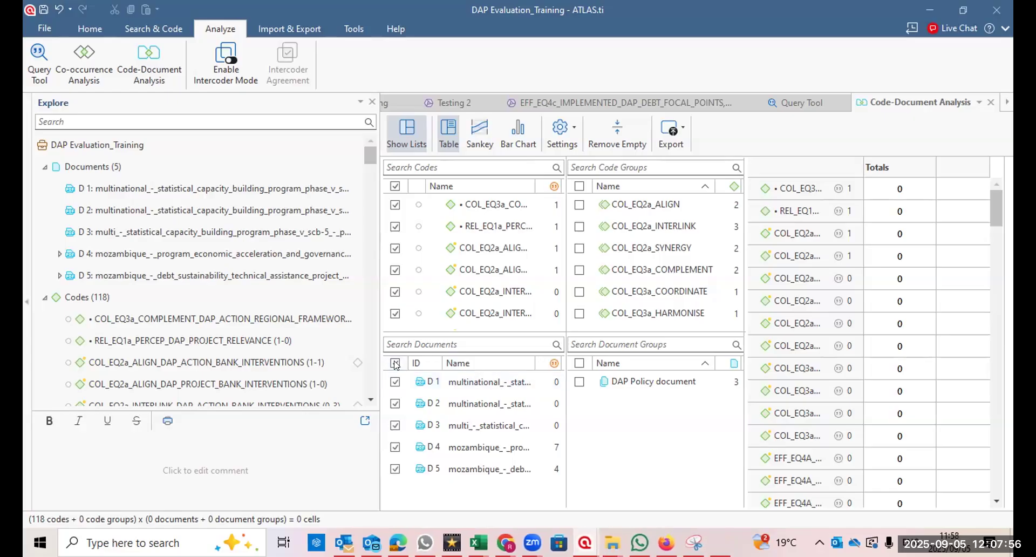
{"action": "left_click", "coordinate": [395, 364]}
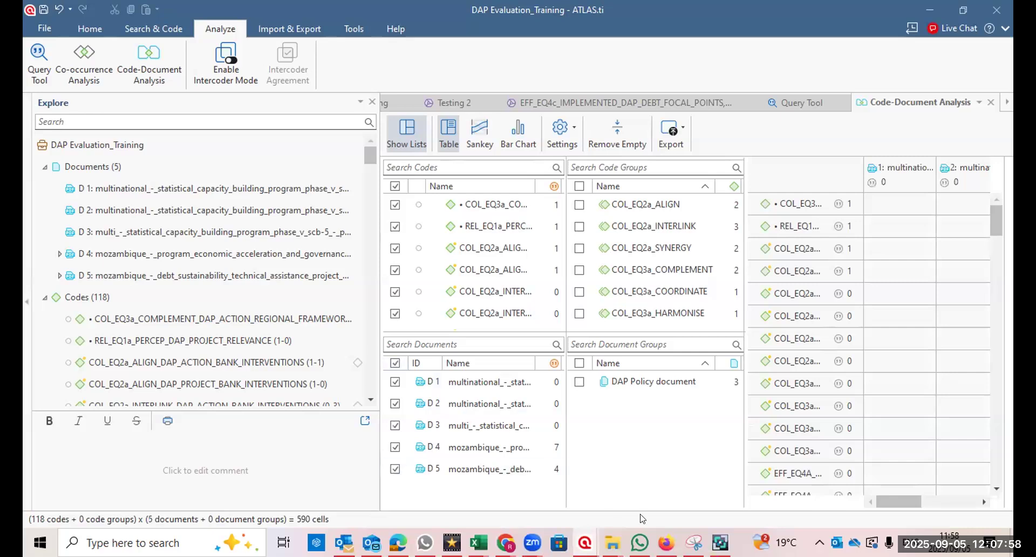
{"action": "left_click_drag", "start_coordinate": [739, 473], "coordinate": [367, 435]}
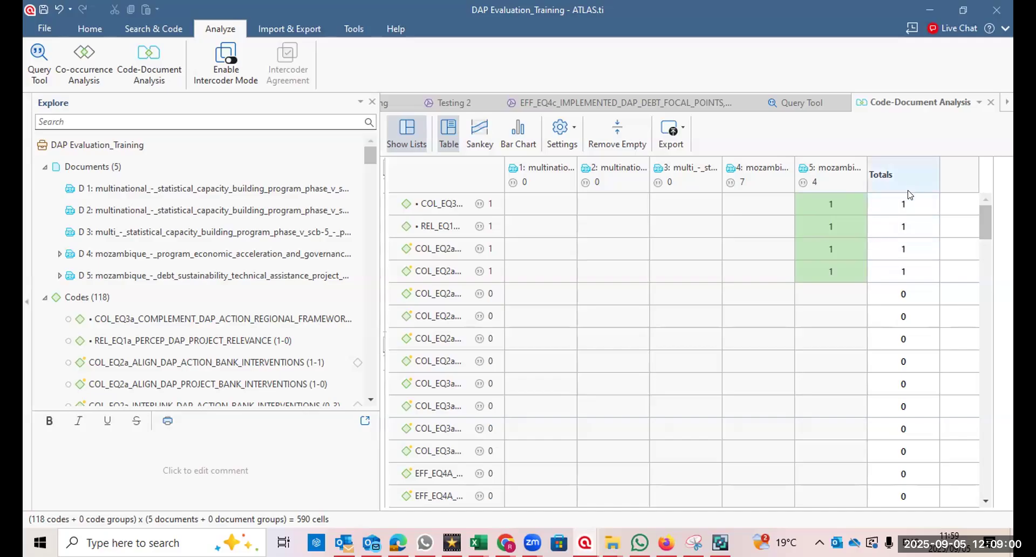
Examine the code frequencies per document and the totals throughout the code-document table, from the first code to the last.
{"action": "mouse_move", "coordinate": [911, 202]}
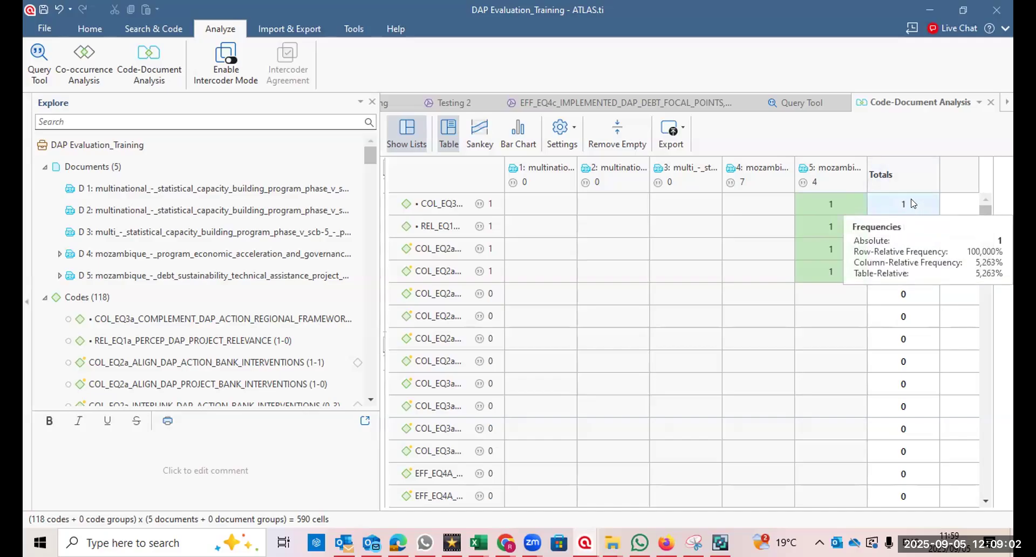
{"action": "mouse_move", "coordinate": [912, 233]}
{"action": "mouse_move", "coordinate": [911, 311]}
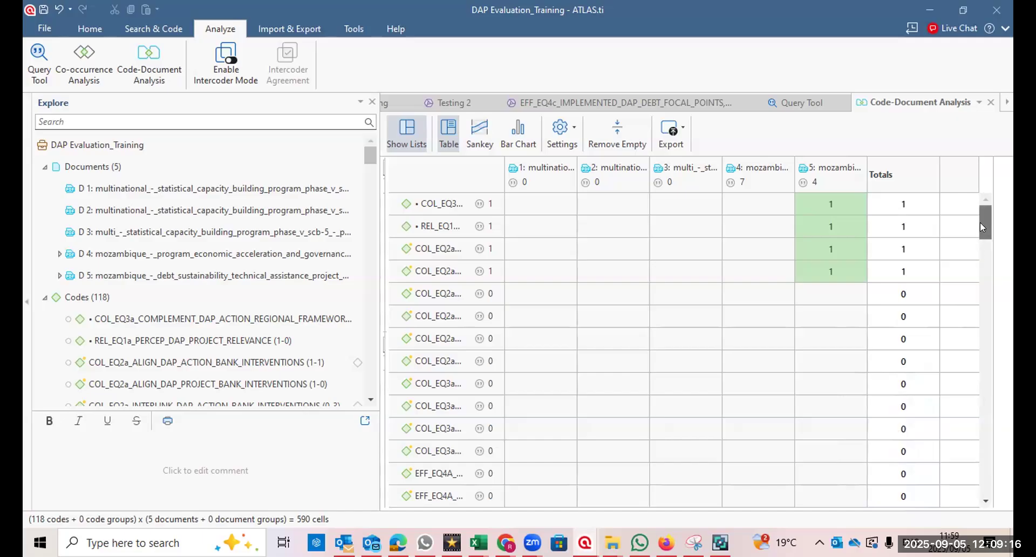
{"action": "left_click_drag", "start_coordinate": [980, 223], "coordinate": [995, 504]}
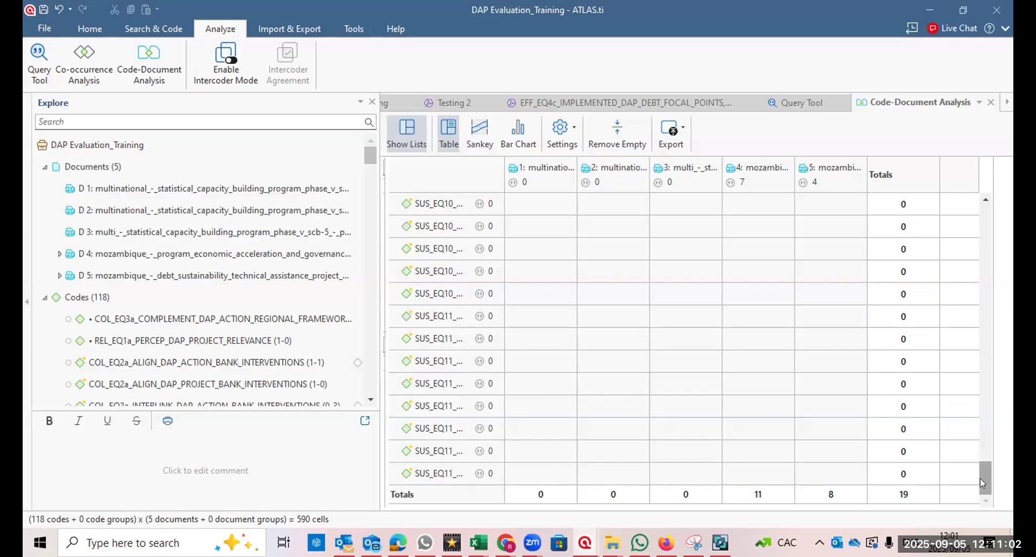
{"action": "left_click_drag", "start_coordinate": [980, 478], "coordinate": [981, 447]}
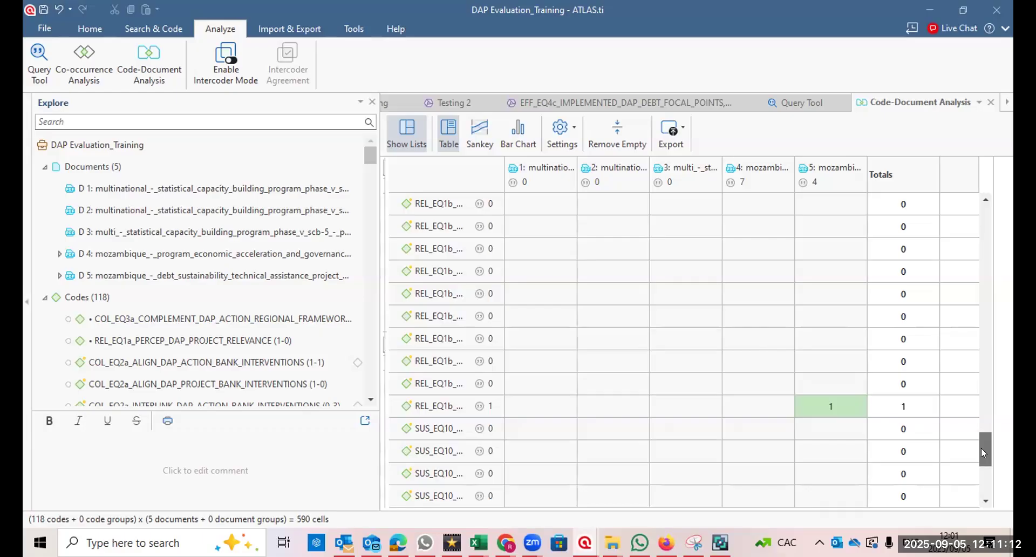
{"action": "scroll", "coordinate": [831, 272], "scroll_direction": "up", "scroll_amount": 9}
{"action": "scroll", "coordinate": [983, 221], "scroll_direction": "up", "scroll_amount": 5}
{"action": "scroll", "coordinate": [983, 220], "scroll_direction": "up", "scroll_amount": 10}
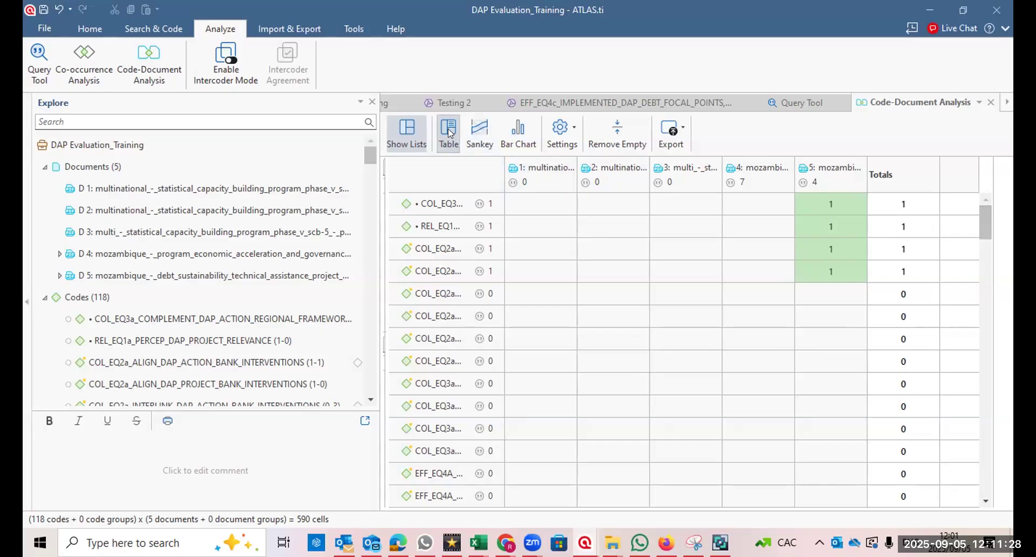
Show the code-document results as a bar chart and look through the bars along its length.
{"action": "left_click", "coordinate": [518, 132]}
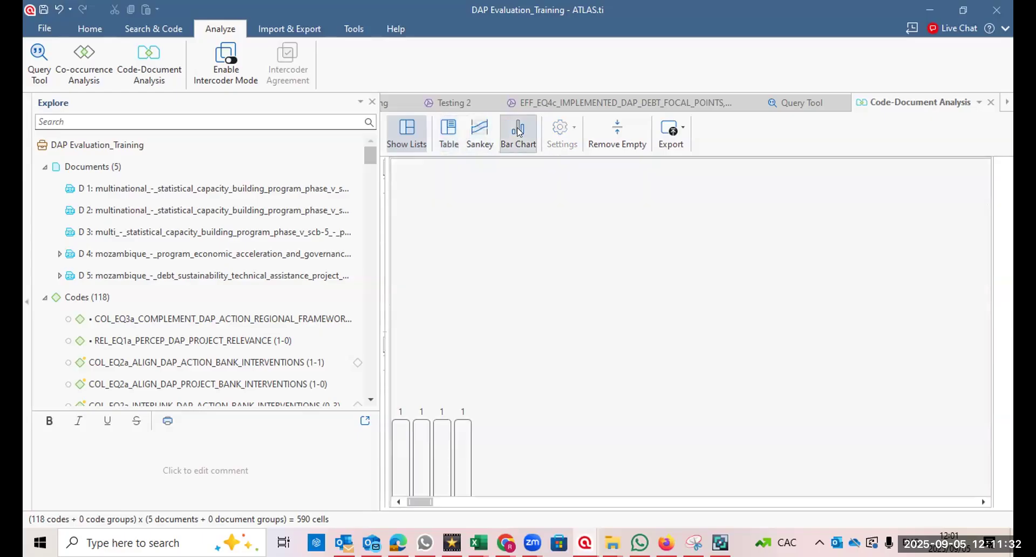
{"action": "left_click_drag", "start_coordinate": [605, 501], "coordinate": [586, 497]}
{"action": "left_click", "coordinate": [605, 500]}
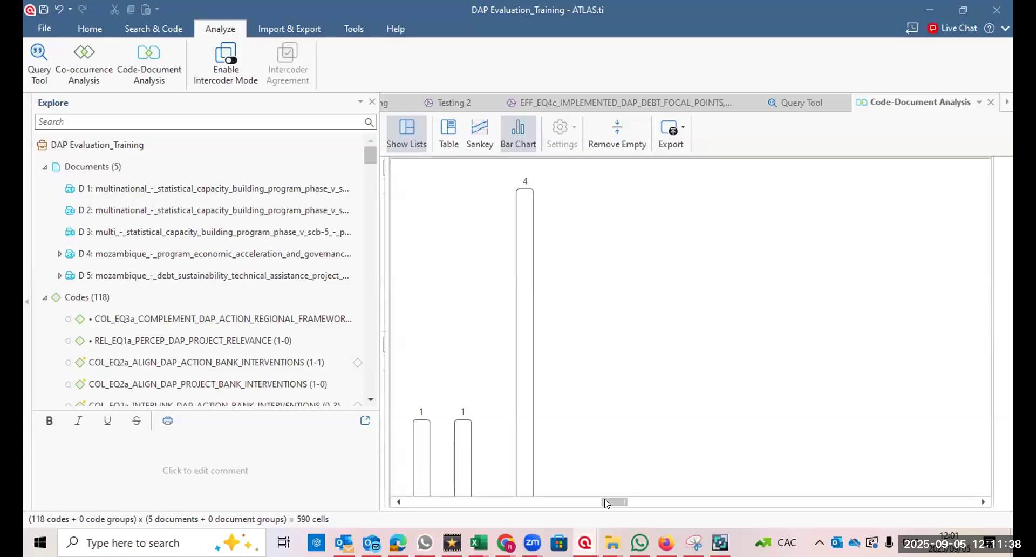
{"action": "left_click", "coordinate": [523, 502]}
{"action": "mouse_move", "coordinate": [587, 496]}
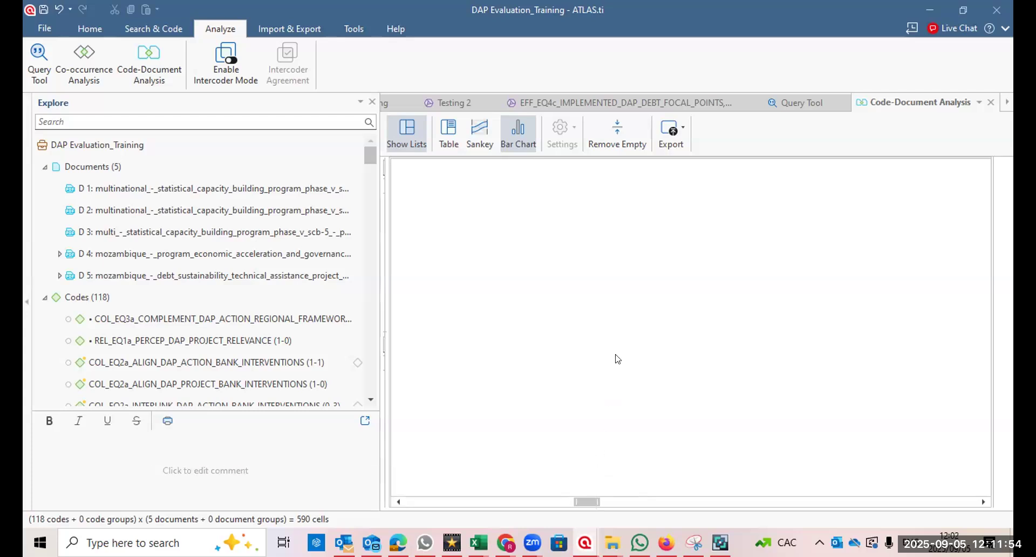
Show the code-document results as a Sankey diagram and inspect the flows linking codes to the two Mozambique documents.
{"action": "left_click", "coordinate": [478, 137]}
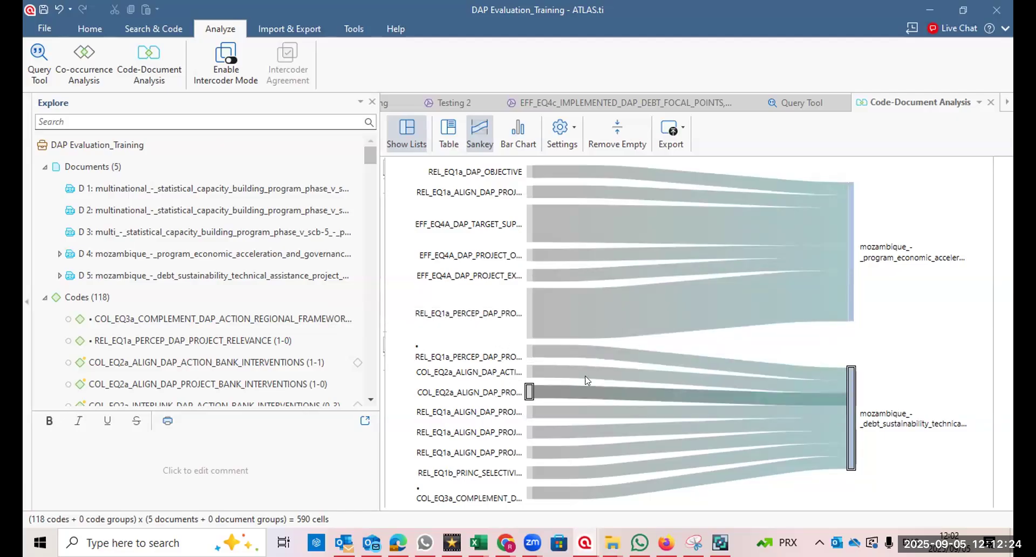
{"action": "mouse_move", "coordinate": [654, 294]}
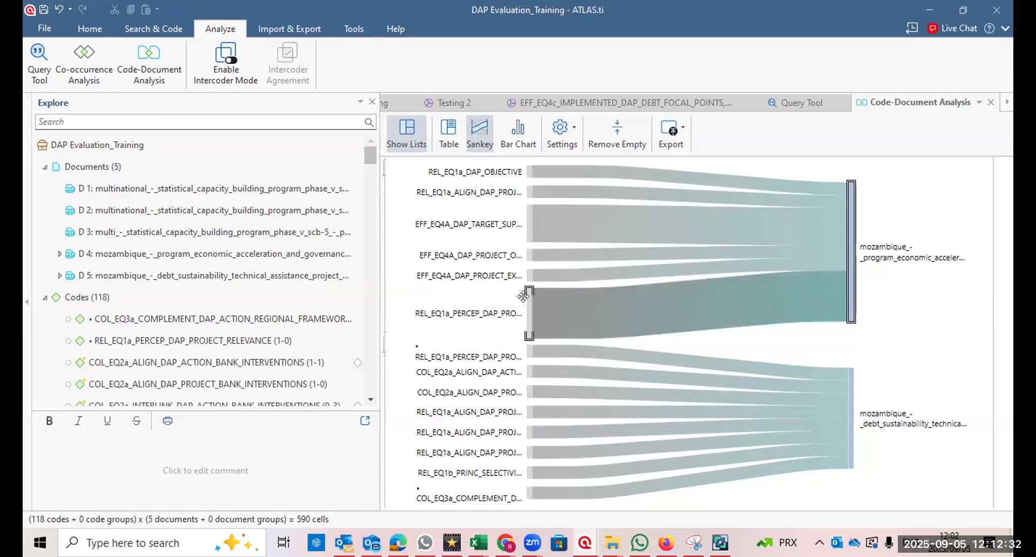
{"action": "mouse_move", "coordinate": [527, 324]}
{"action": "mouse_move", "coordinate": [538, 271]}
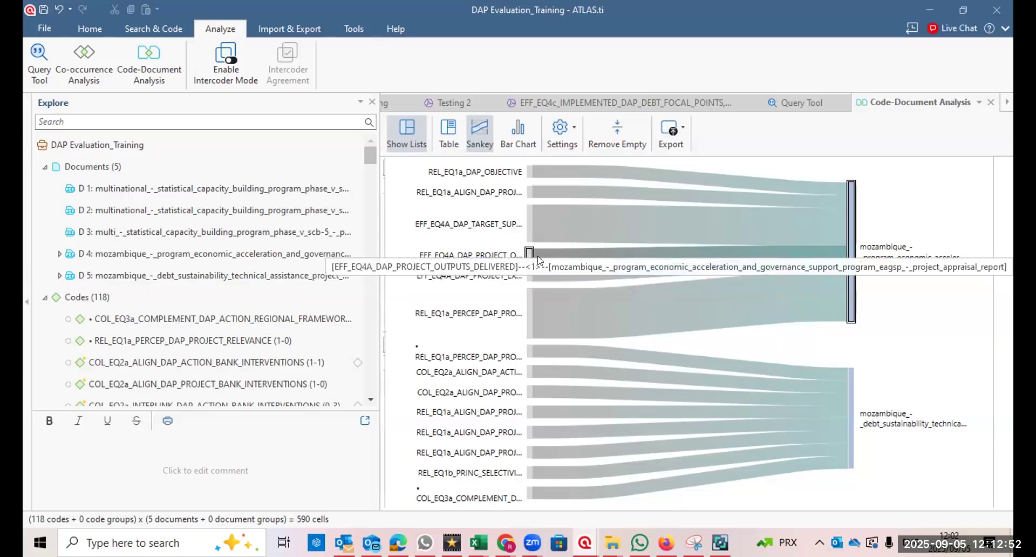
{"action": "mouse_move", "coordinate": [538, 225]}
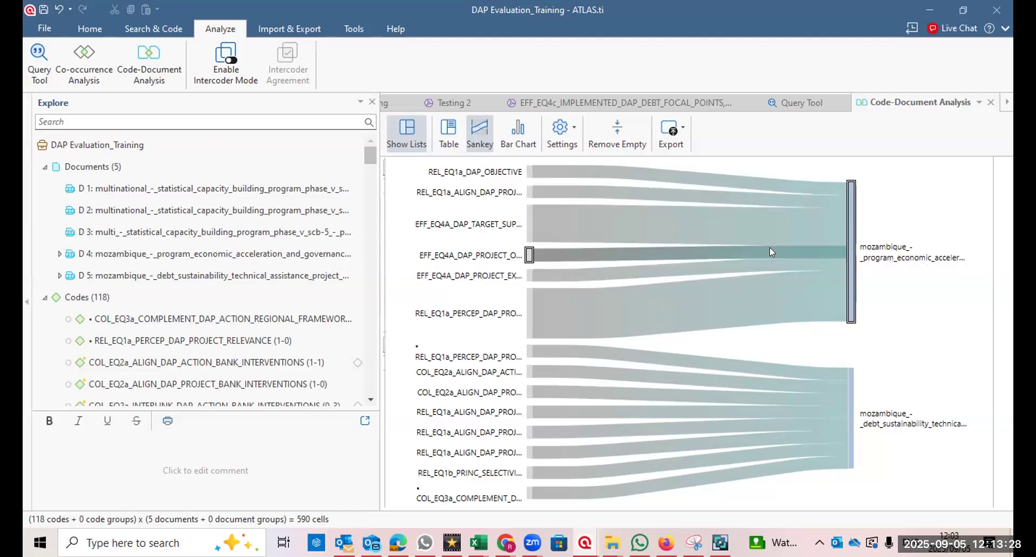
{"action": "mouse_move", "coordinate": [769, 248]}
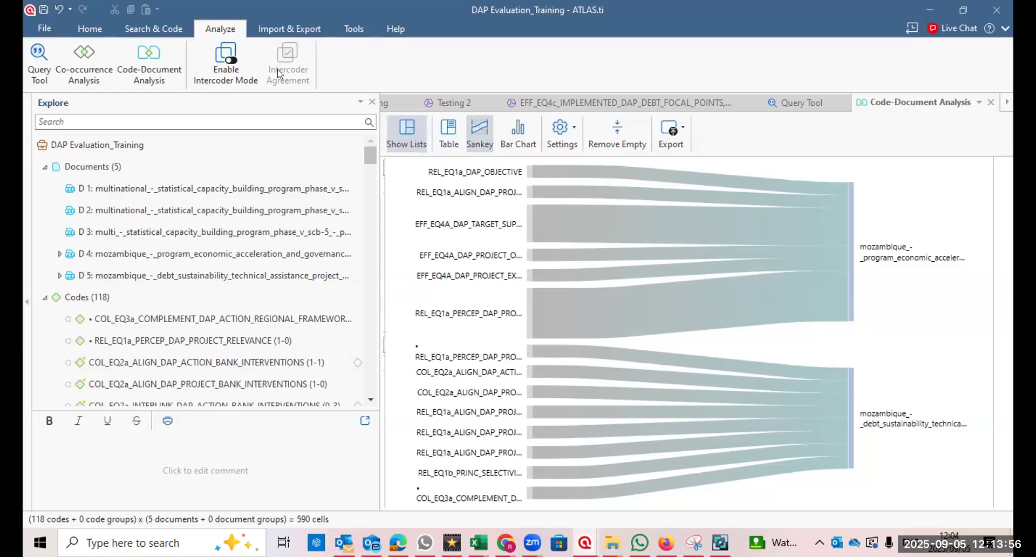
Start a new Code-Document Analysis and select the code groups from COL_EQ2a_ALIGN through COL_EQ3a_COORDINATE.
{"action": "left_click", "coordinate": [153, 59]}
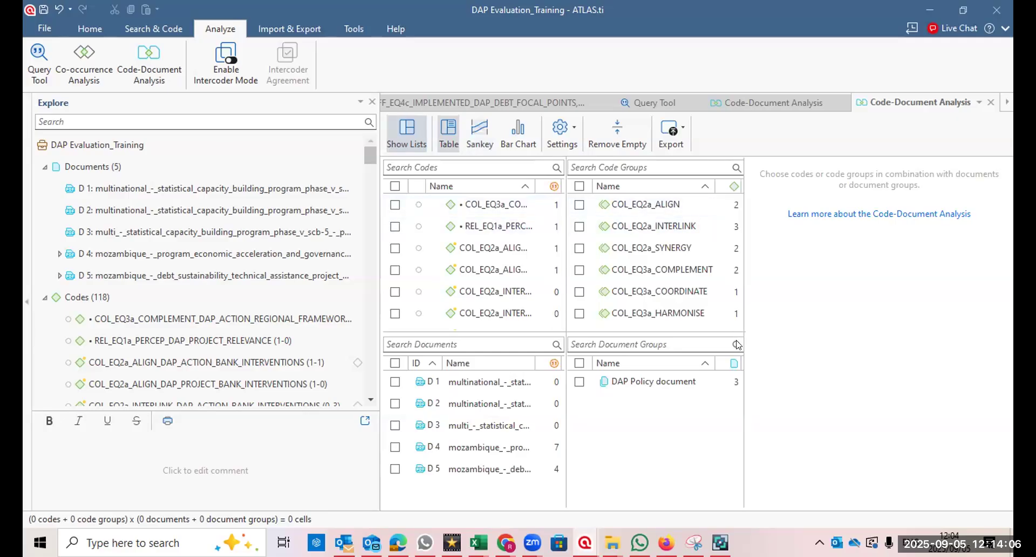
{"action": "left_click", "coordinate": [578, 205]}
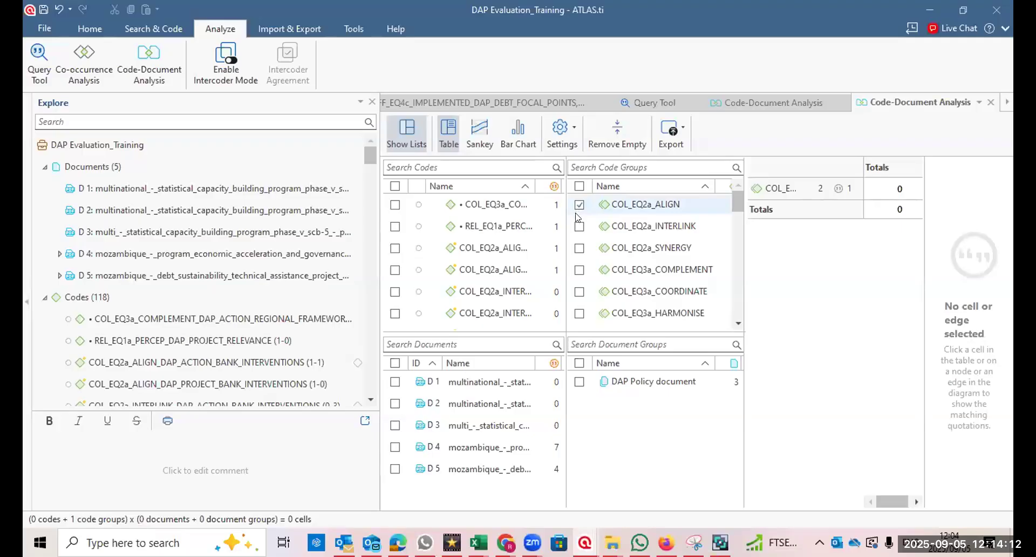
{"action": "left_click", "coordinate": [578, 227]}
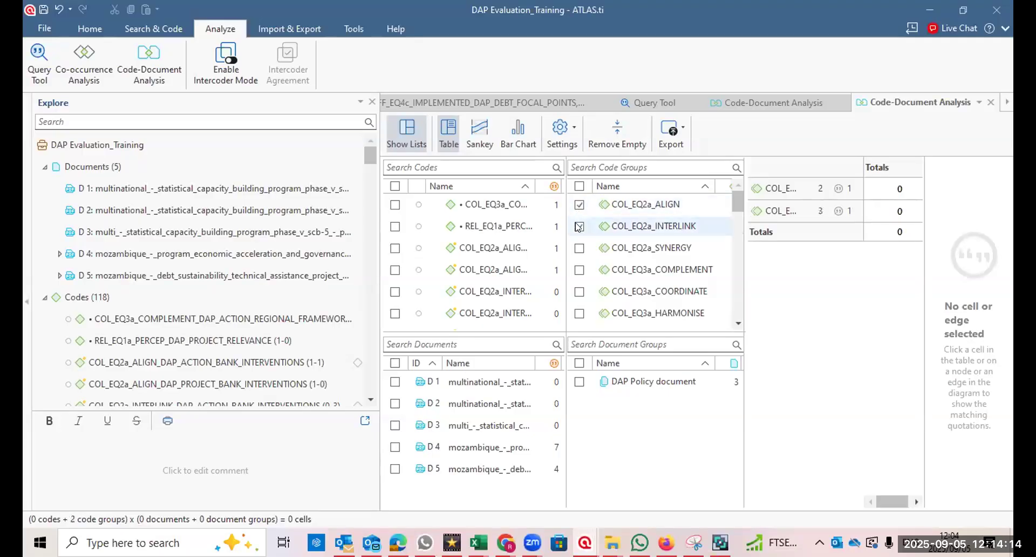
{"action": "left_click", "coordinate": [578, 249]}
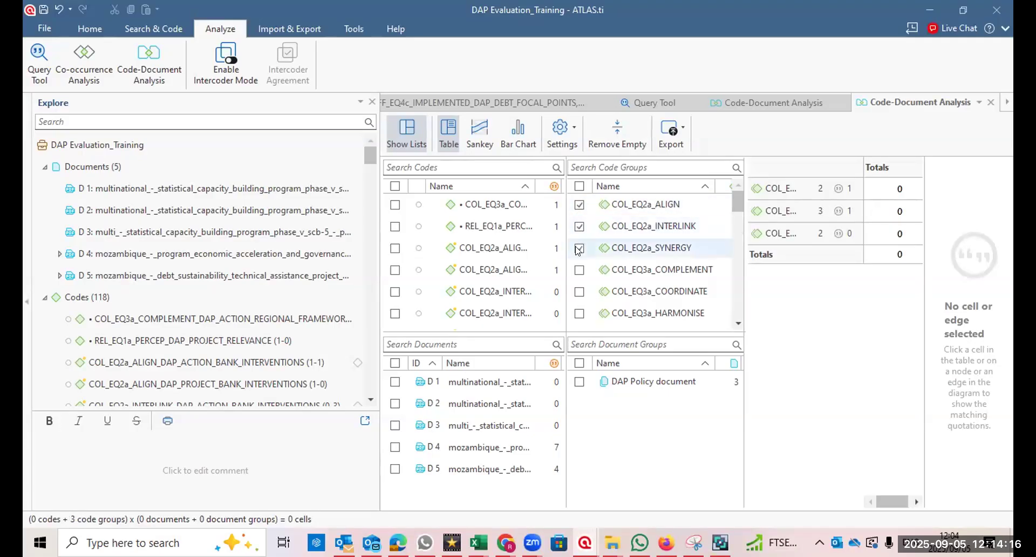
{"action": "left_click", "coordinate": [577, 271]}
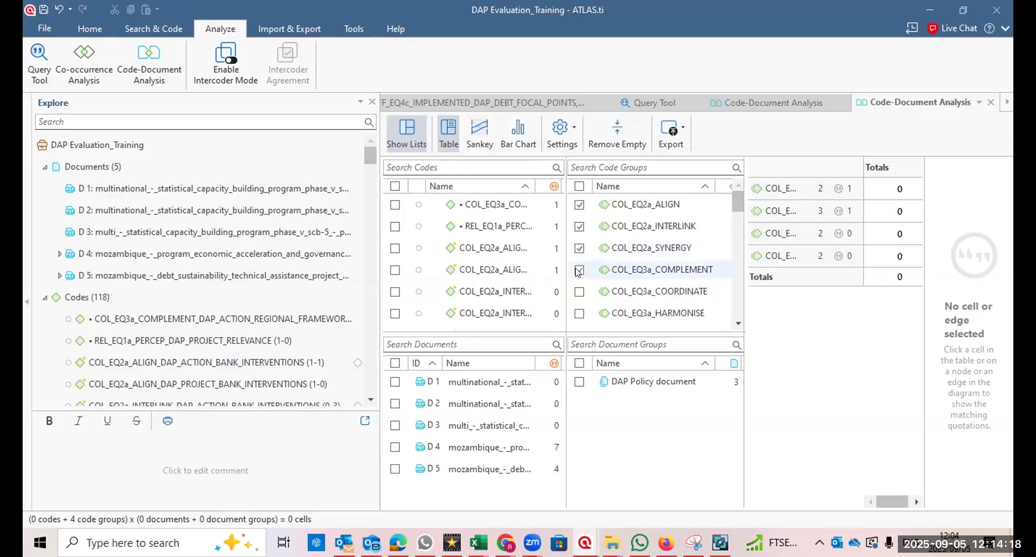
{"action": "left_click", "coordinate": [577, 291]}
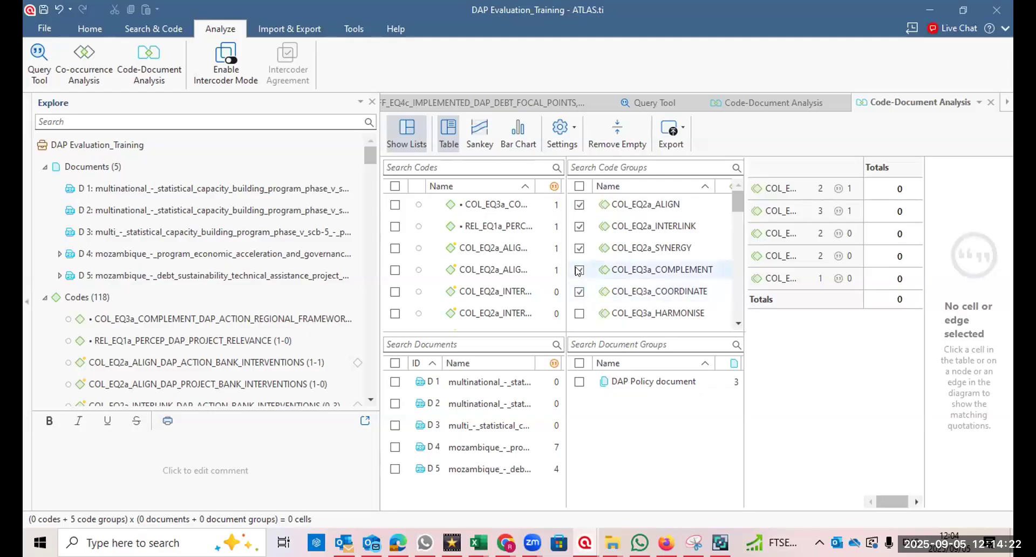
Deselect the code groups COL_EQ3a_COMPLEMENT, COL_EQ2a_SYNERGY, COL_EQ2a_INTERLINK and COL_EQ2a_ALIGN.
{"action": "left_click", "coordinate": [578, 270]}
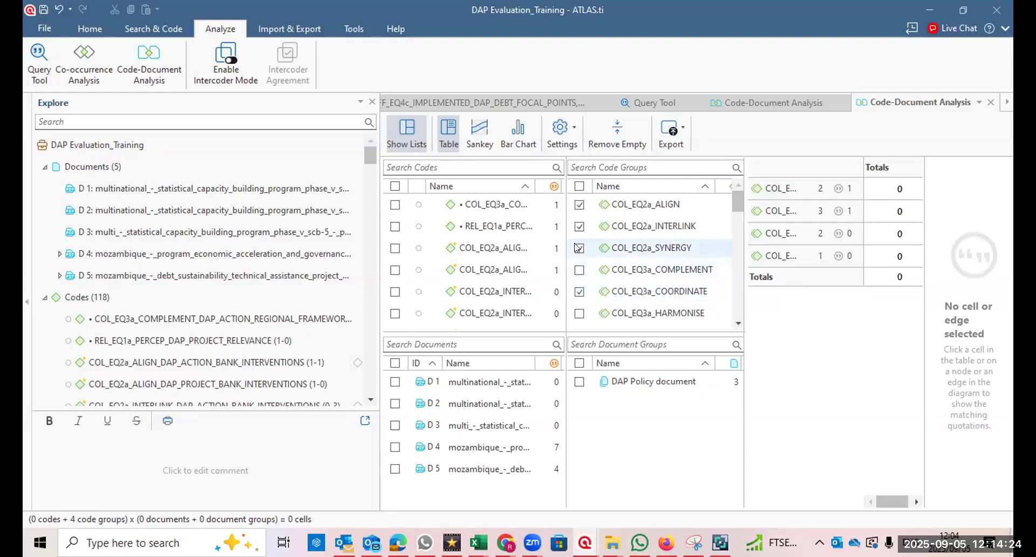
{"action": "left_click", "coordinate": [578, 248]}
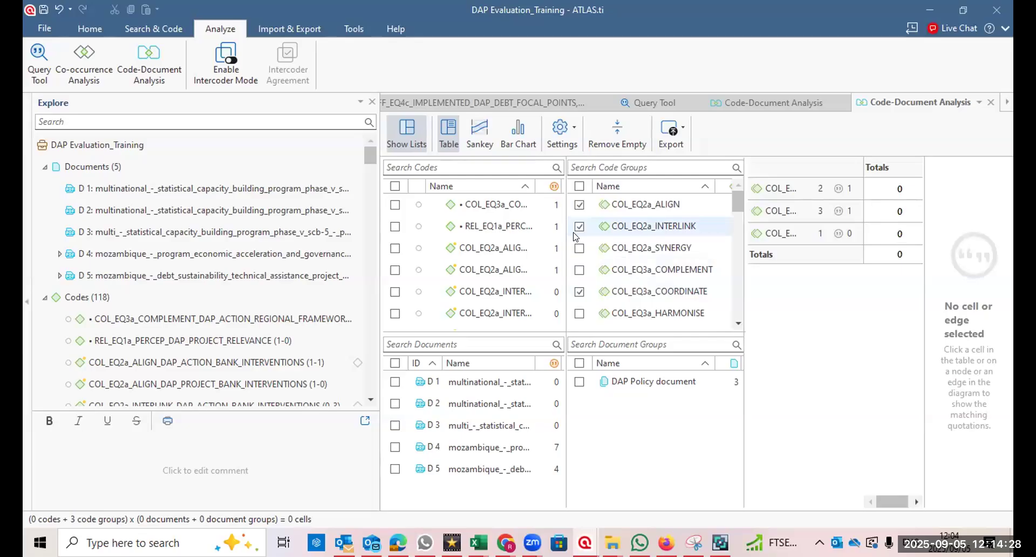
{"action": "left_click", "coordinate": [573, 228]}
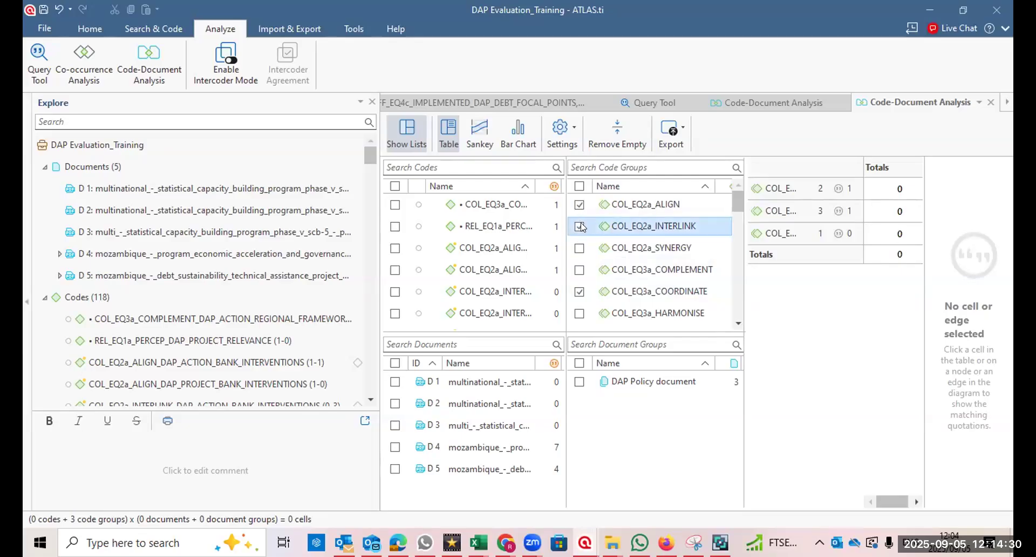
{"action": "left_click", "coordinate": [580, 227]}
{"action": "left_click", "coordinate": [579, 204]}
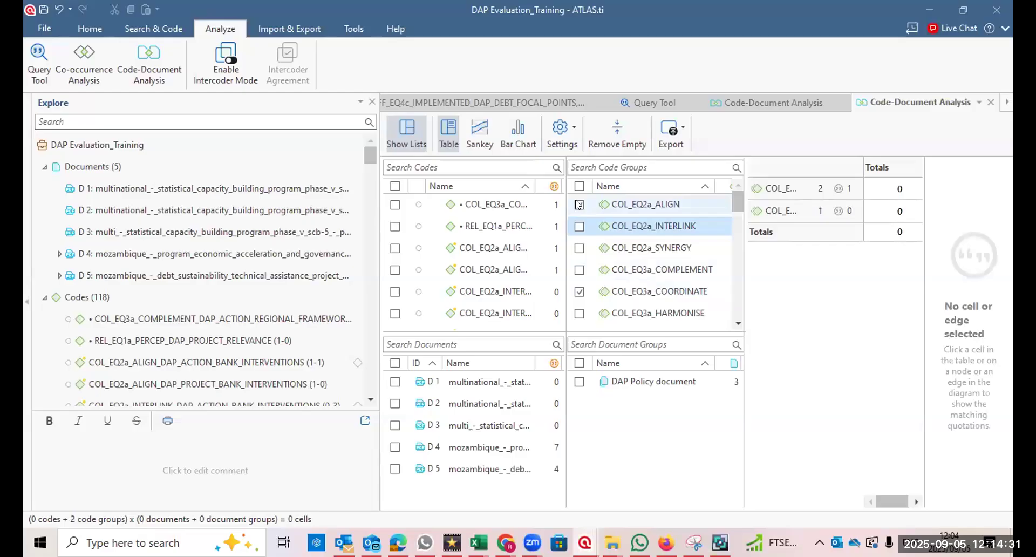
Include all code groups in the analysis and widen the results table to look through its rows.
{"action": "left_click", "coordinate": [738, 324]}
{"action": "left_click", "coordinate": [738, 323]}
{"action": "left_click", "coordinate": [738, 323]}
{"action": "left_click", "coordinate": [738, 324]}
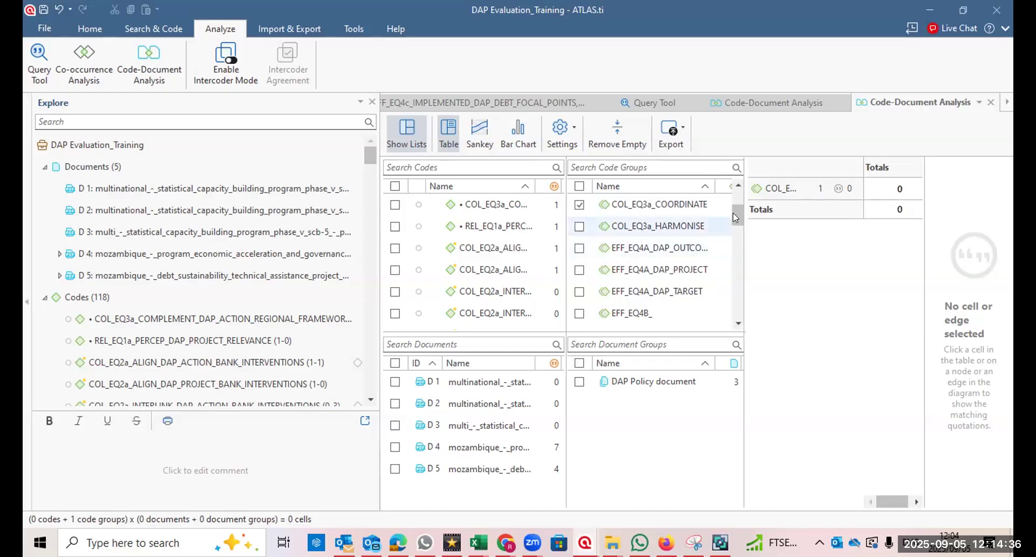
{"action": "left_click_drag", "start_coordinate": [735, 209], "coordinate": [734, 190]}
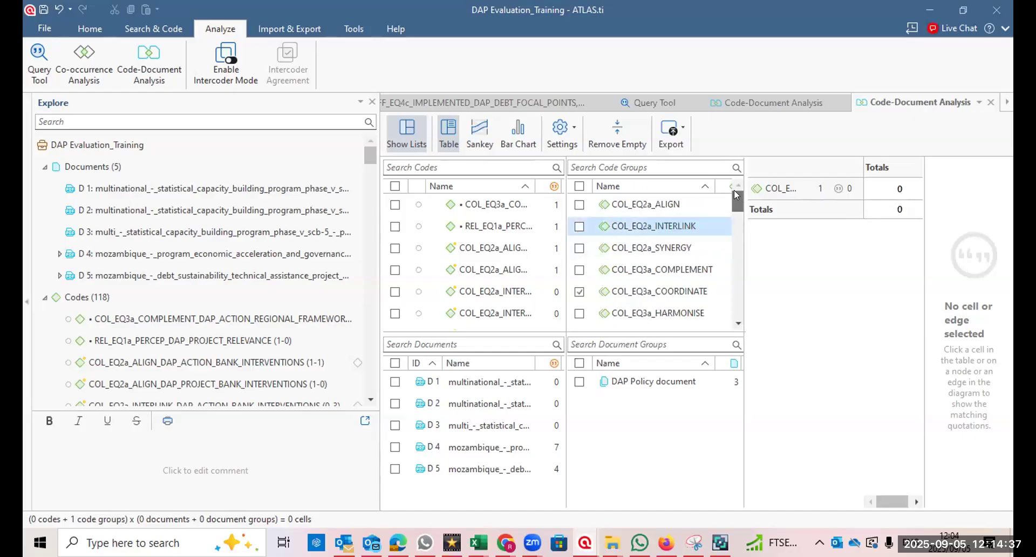
{"action": "left_click", "coordinate": [579, 185]}
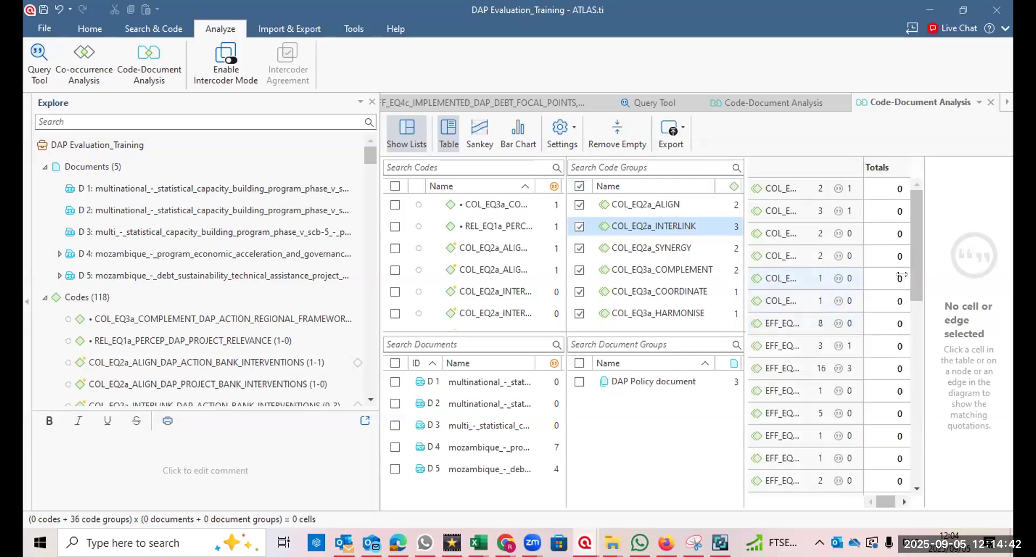
{"action": "left_click_drag", "start_coordinate": [906, 271], "coordinate": [904, 221]}
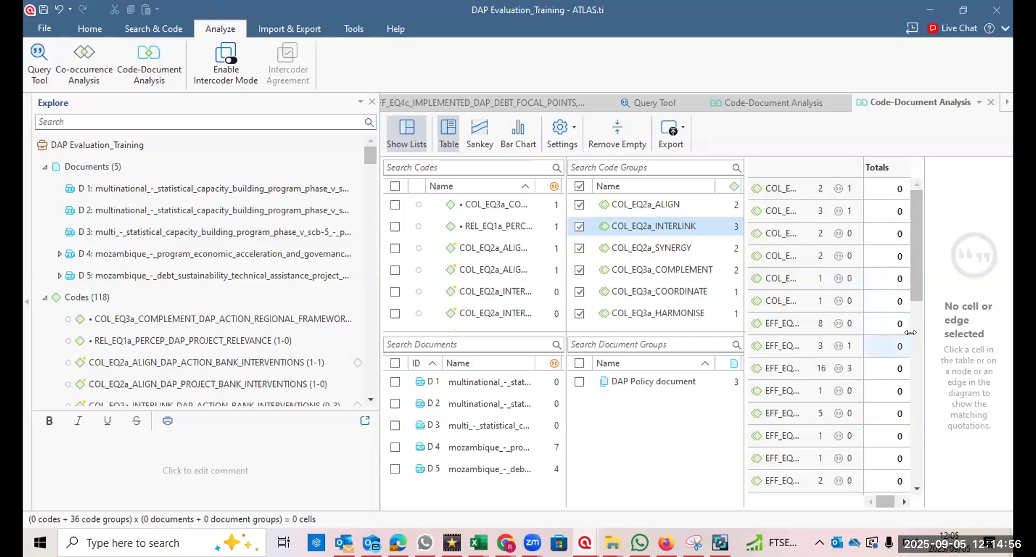
{"action": "left_click_drag", "start_coordinate": [921, 332], "coordinate": [964, 333]}
{"action": "left_click_drag", "start_coordinate": [950, 268], "coordinate": [957, 458]}
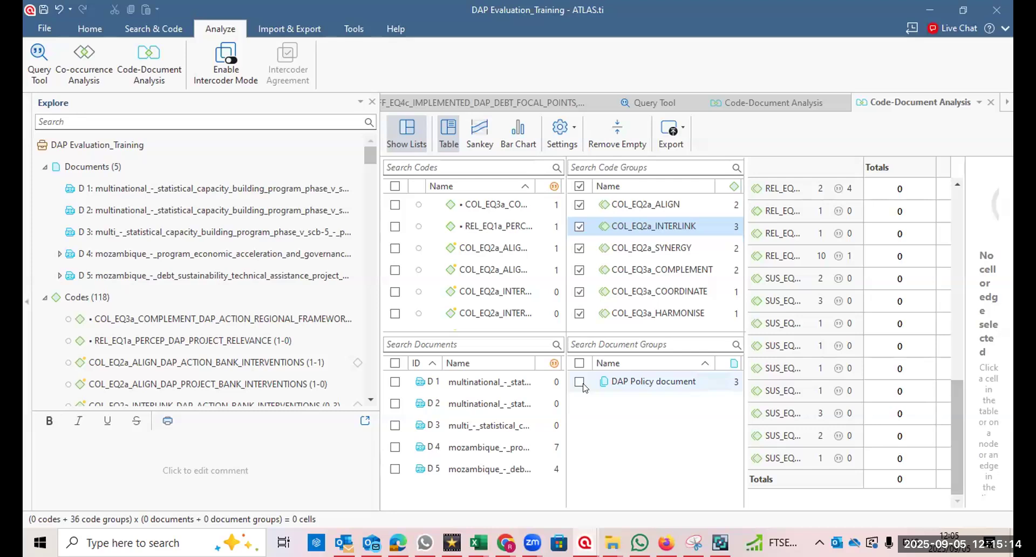
Add all documents to the analysis and inspect the code-group frequencies for the Mozambique documents.
{"action": "left_click", "coordinate": [395, 364]}
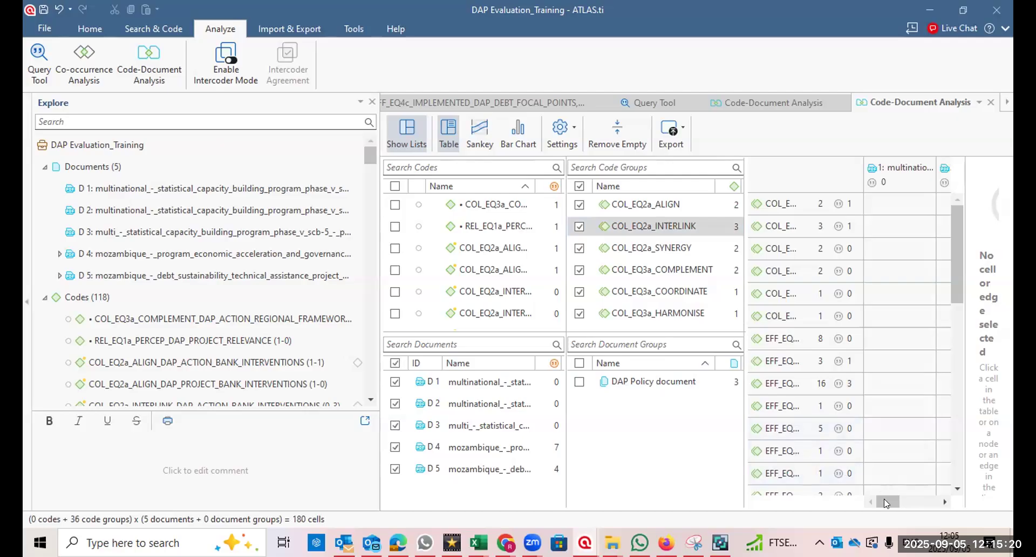
{"action": "left_click", "coordinate": [912, 496]}
{"action": "left_click", "coordinate": [911, 493]}
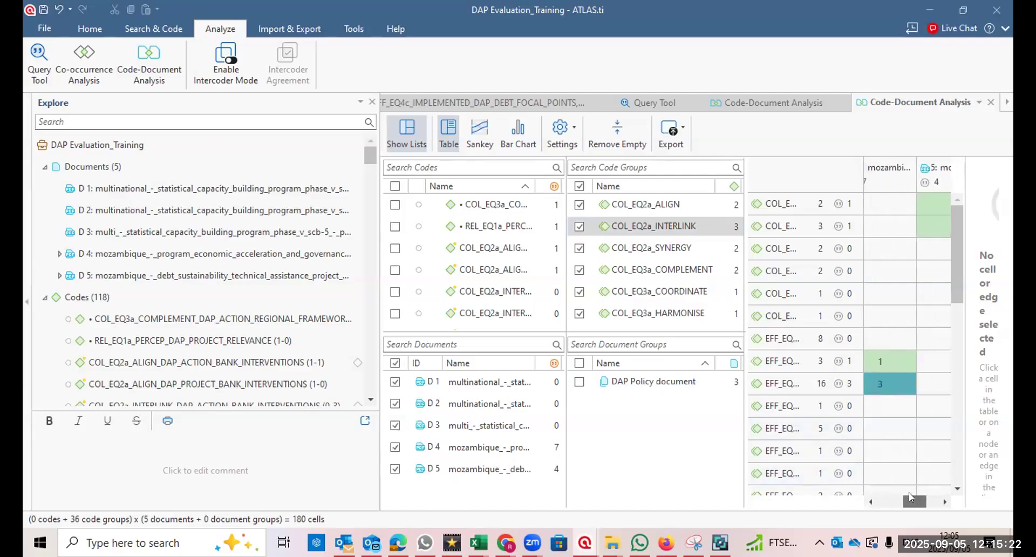
{"action": "left_click_drag", "start_coordinate": [913, 488], "coordinate": [916, 488]}
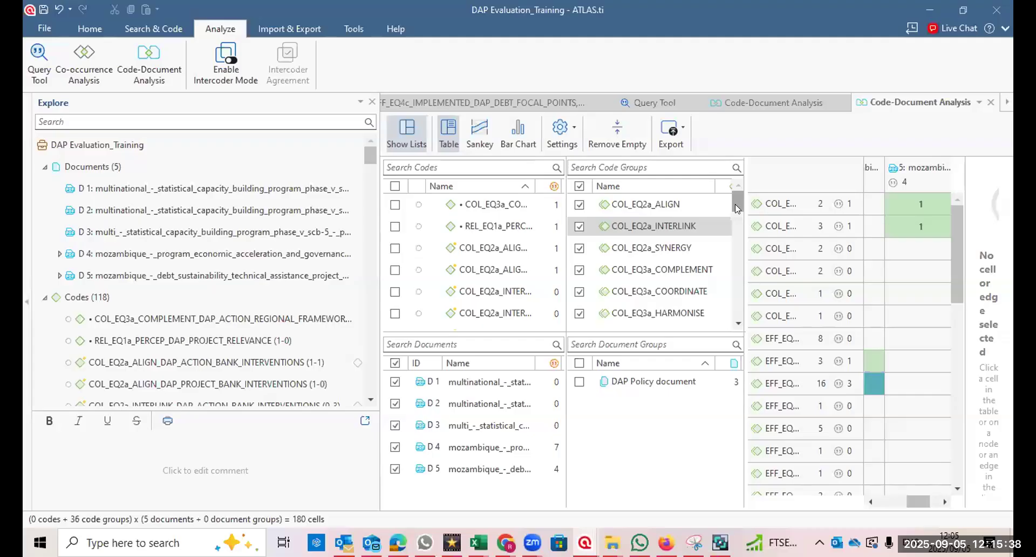
Clear the code group selection and include only COL_EQ2a_ALIGN, COL_EQ2a_INTERLINK, COL_EQ2a_SYNERGY and COL_EQ3a_COMPLEMENT.
{"action": "left_click", "coordinate": [578, 186]}
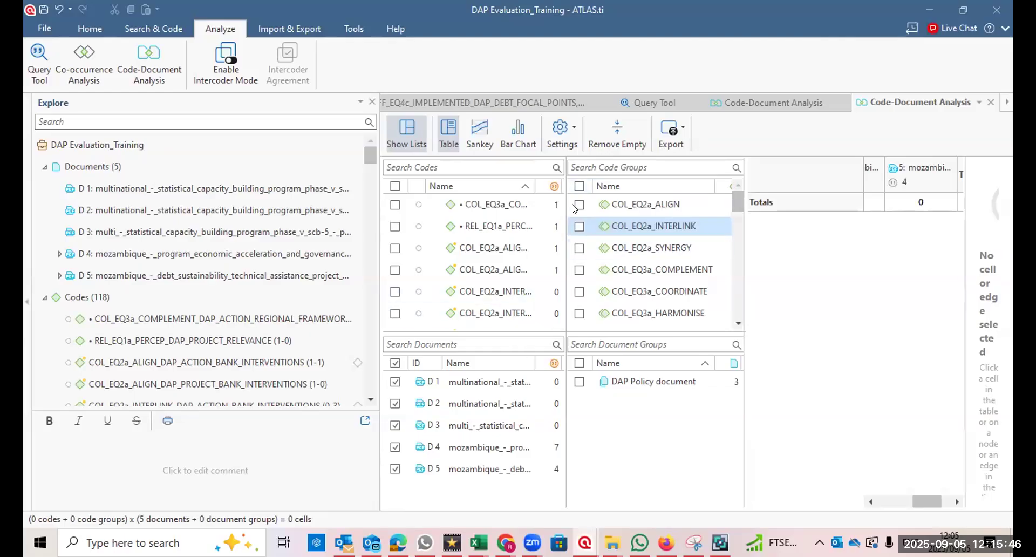
{"action": "left_click", "coordinate": [578, 205]}
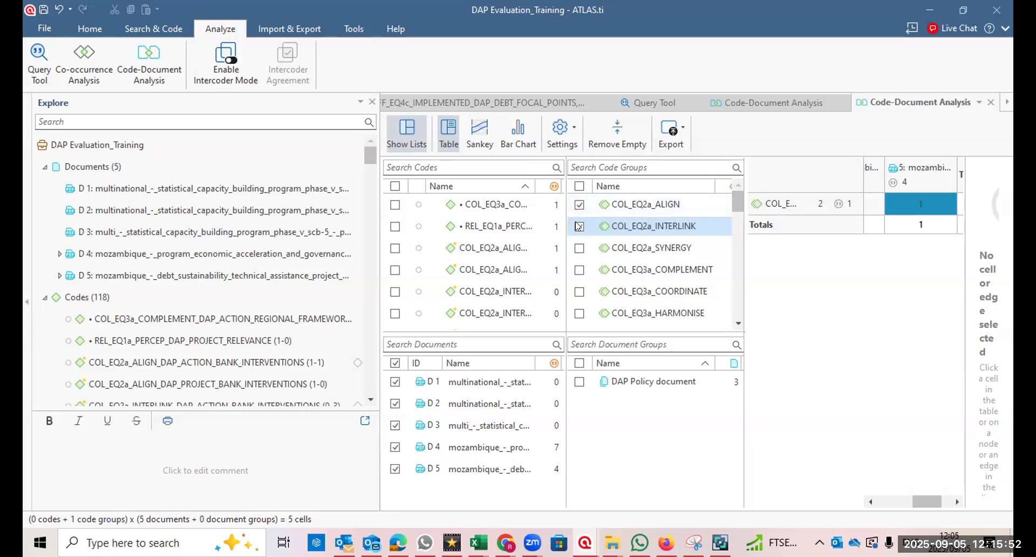
{"action": "left_click", "coordinate": [578, 226]}
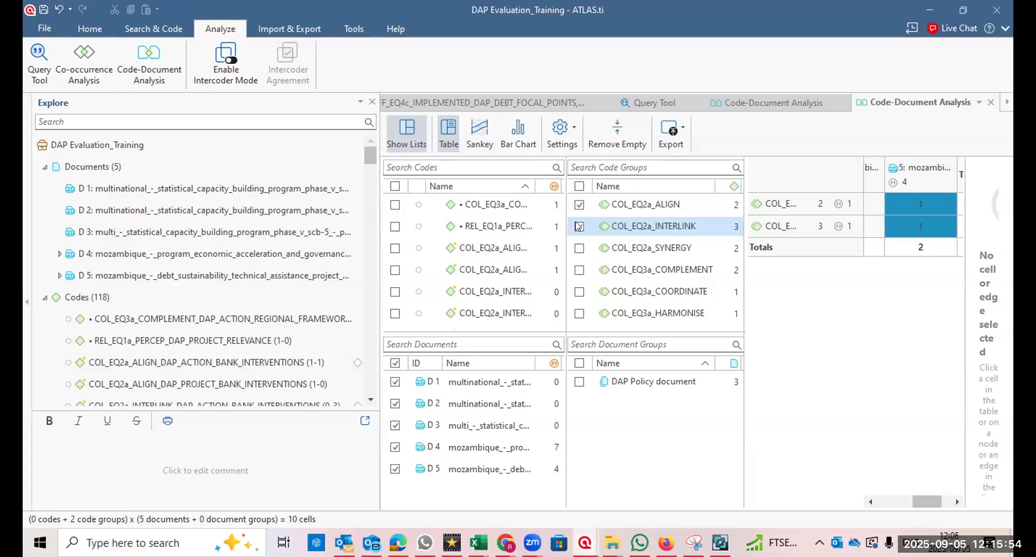
{"action": "left_click", "coordinate": [577, 249]}
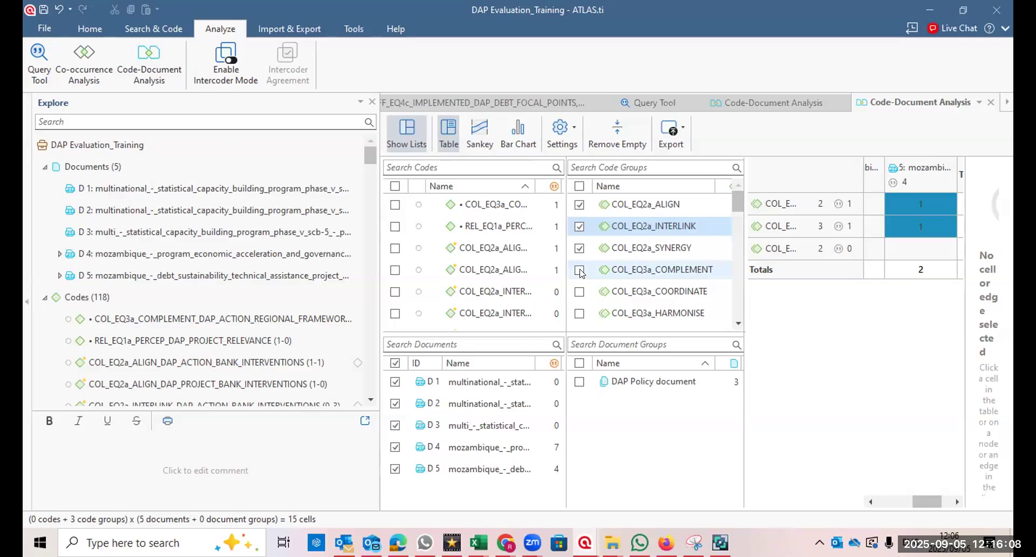
{"action": "left_click", "coordinate": [580, 270]}
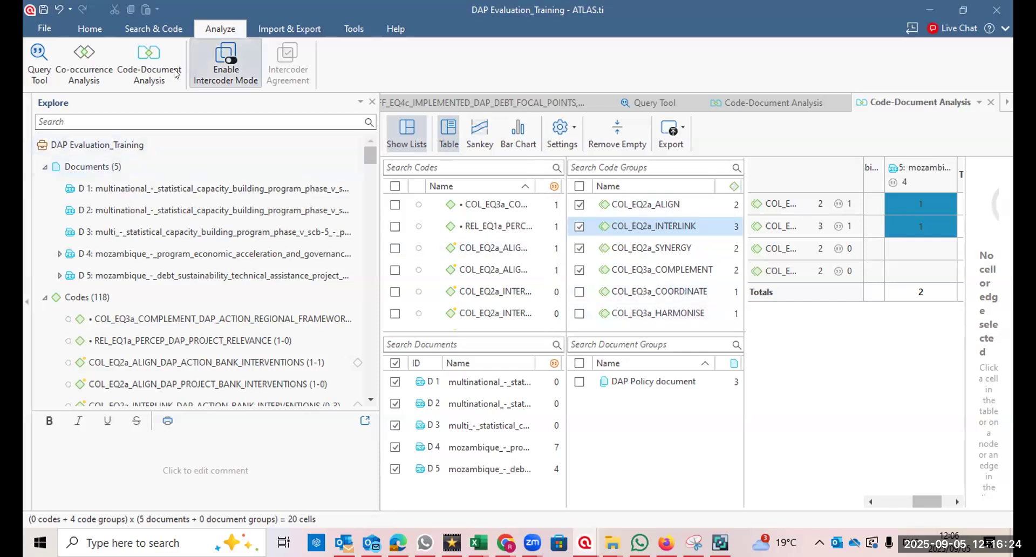
Open the Code Group Manager and the Code Manager to review the code groups and the codes they contain.
{"action": "left_click", "coordinate": [153, 28]}
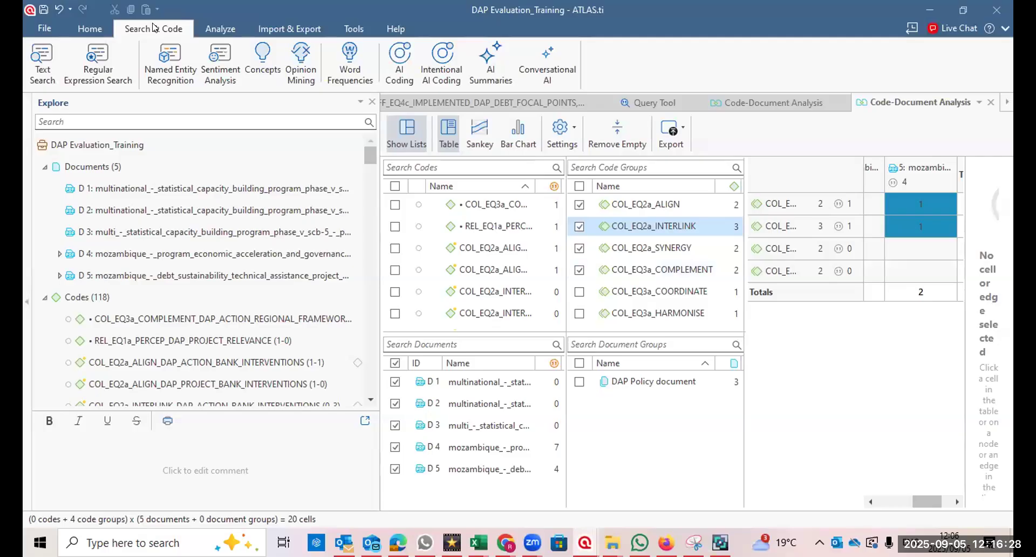
{"action": "left_click", "coordinate": [94, 27]}
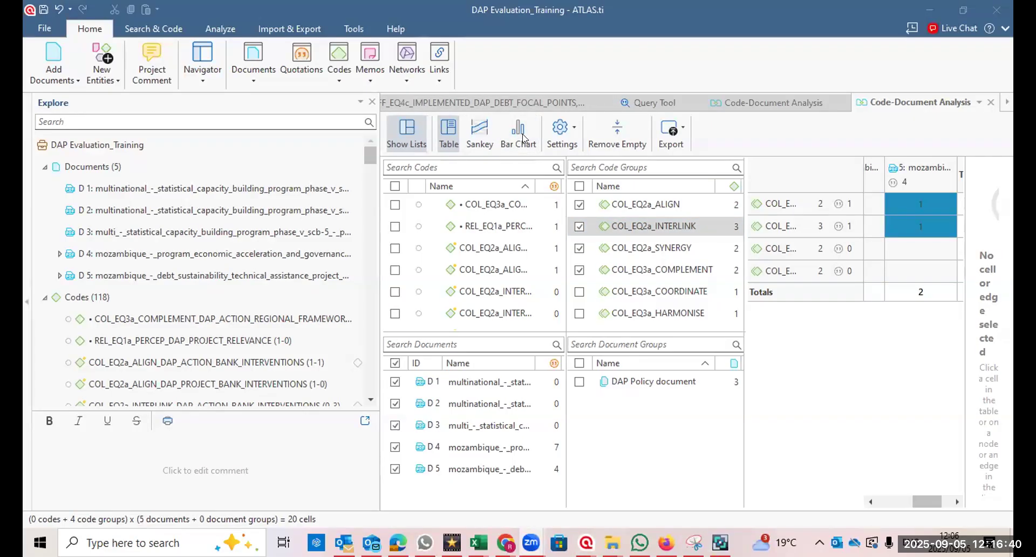
{"action": "left_click", "coordinate": [341, 80]}
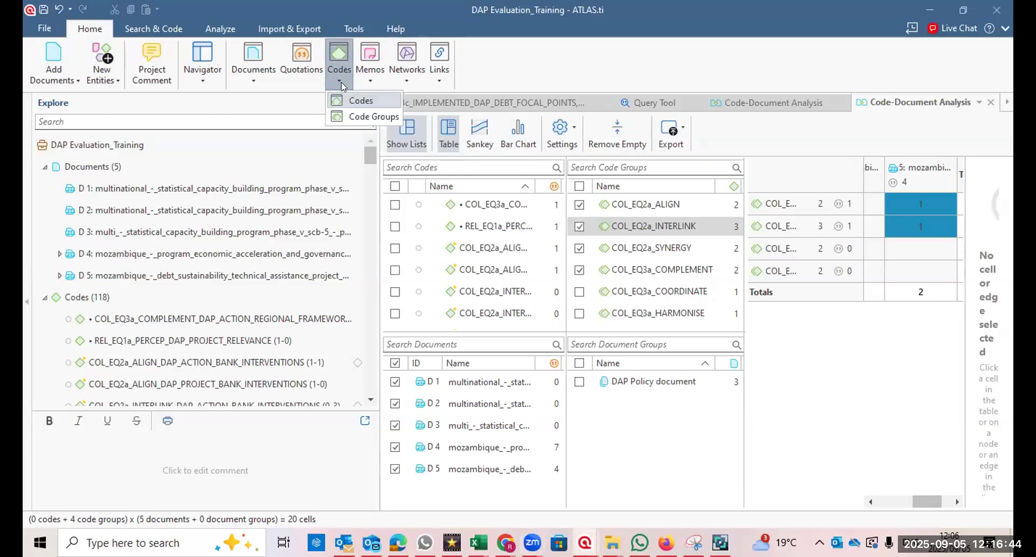
{"action": "left_click", "coordinate": [361, 117]}
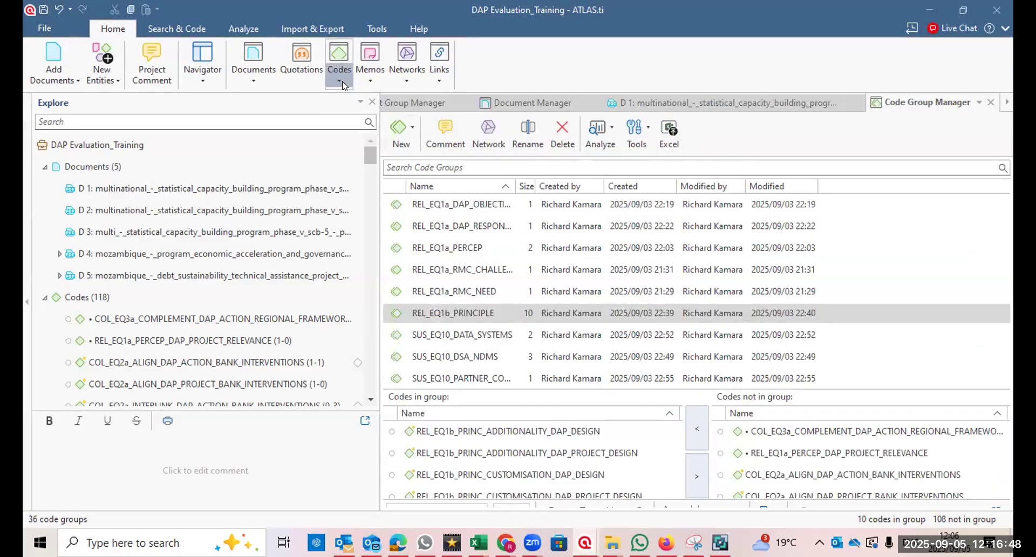
{"action": "left_click", "coordinate": [342, 81]}
{"action": "left_click", "coordinate": [354, 101]}
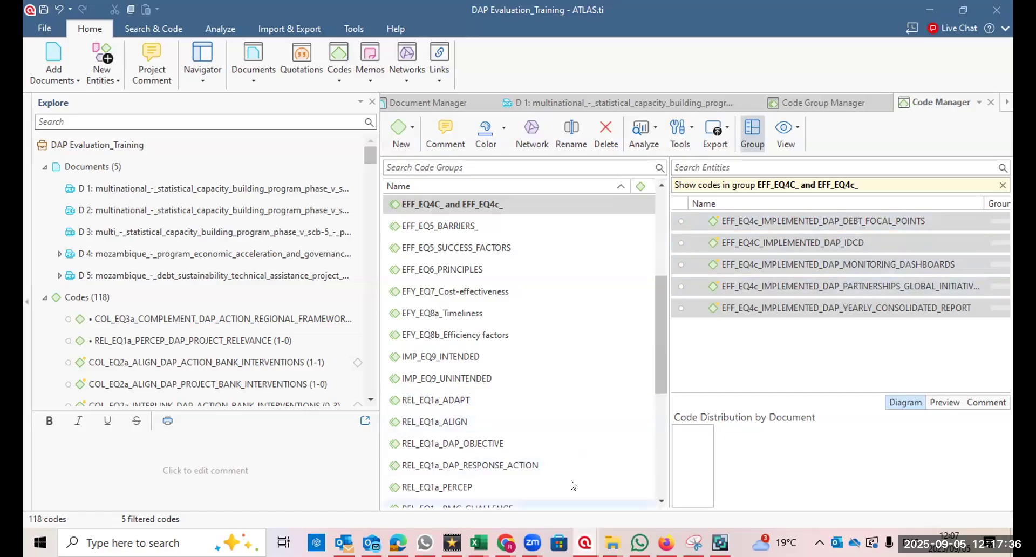
Bring up the open Excel workbooks to choose one to switch to.
{"action": "left_click", "coordinate": [478, 543]}
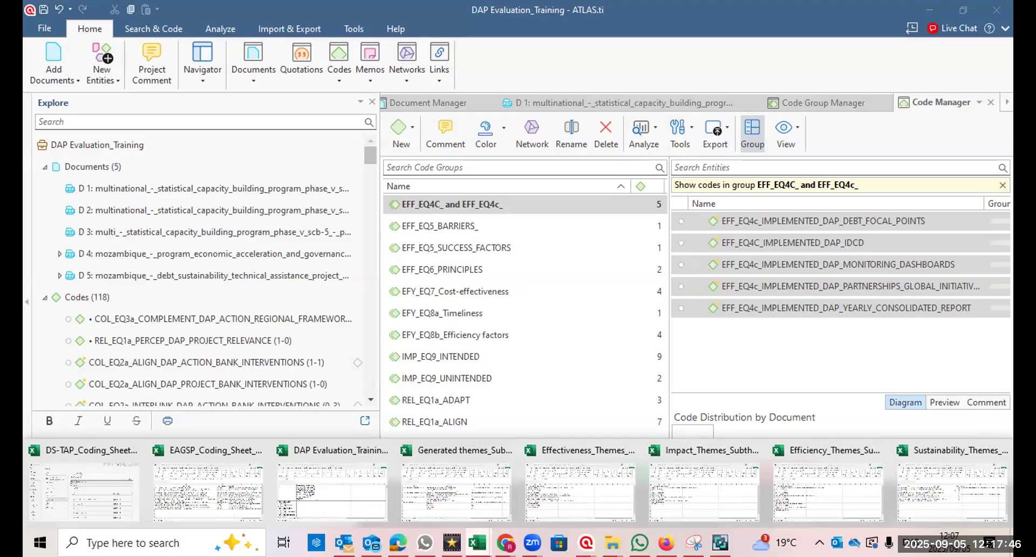
Switch to the DS-TAP_Coding_Sheet_DAP workbook in Excel and create a new blank workbook.
{"action": "left_click", "coordinate": [107, 493]}
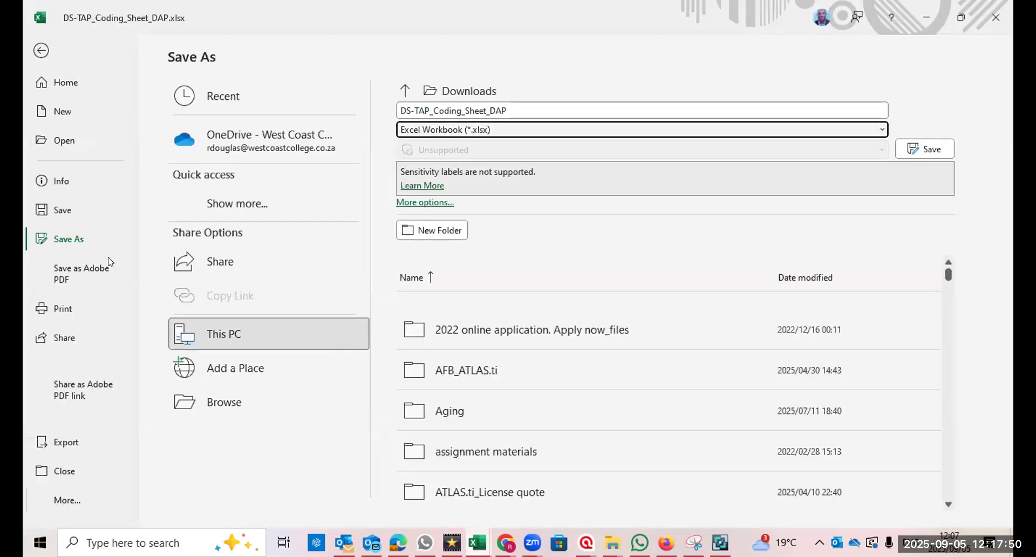
{"action": "left_click", "coordinate": [35, 47]}
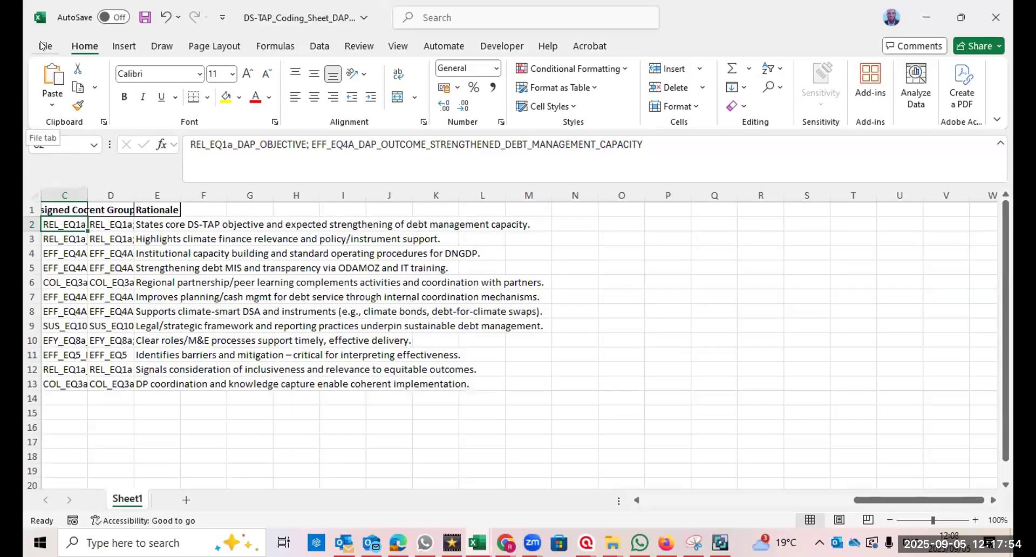
{"action": "left_click", "coordinate": [41, 45]}
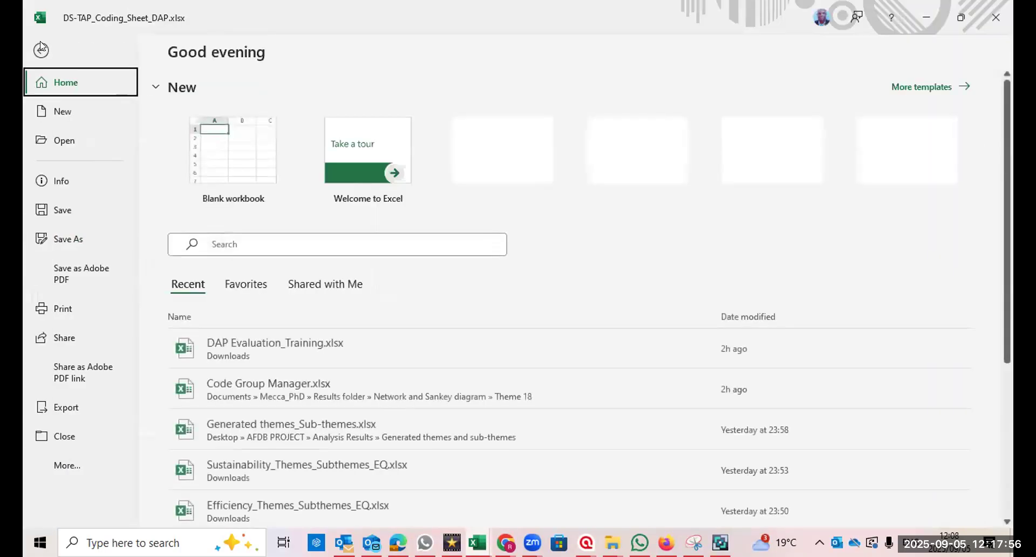
{"action": "left_click", "coordinate": [209, 149]}
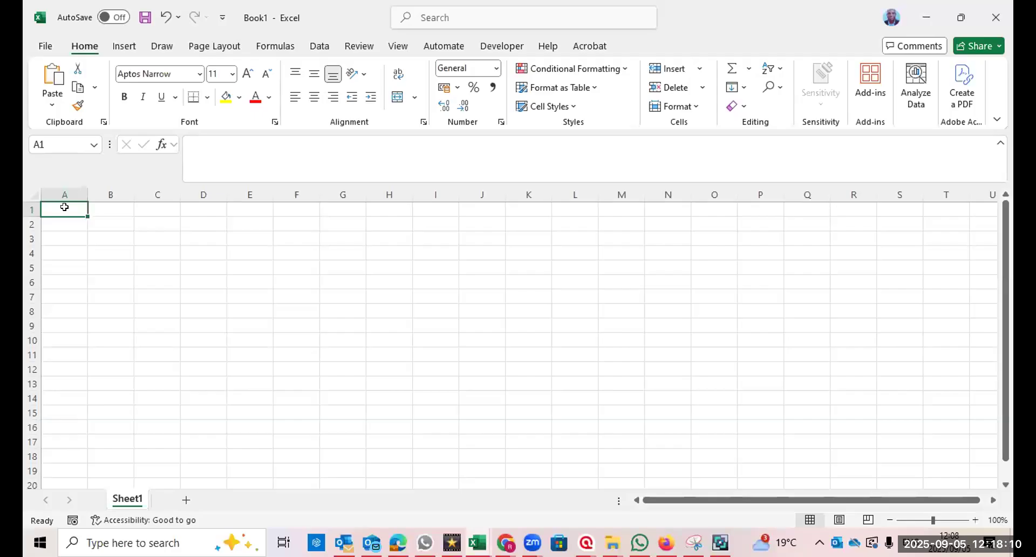
{"action": "type", "text": "Codes"}
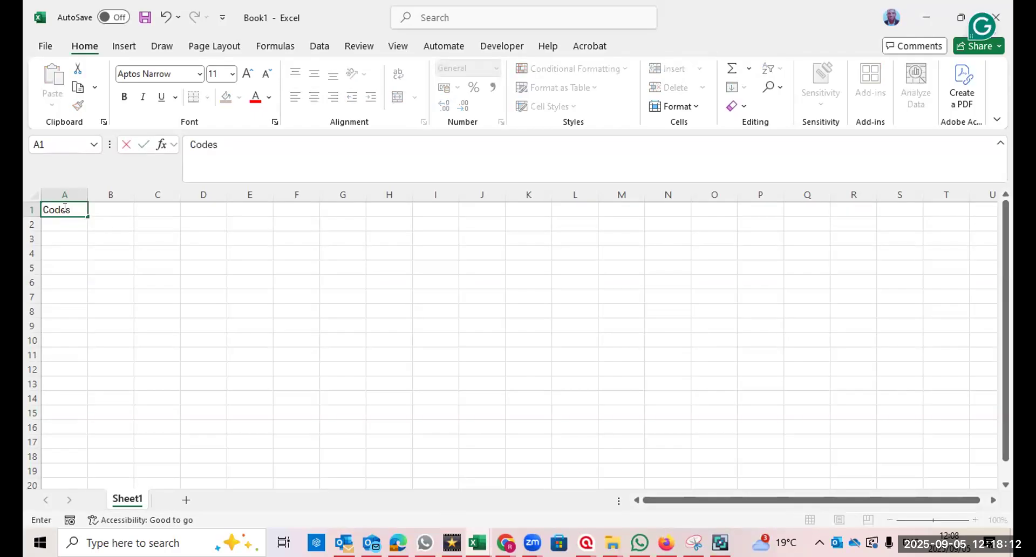
{"action": "left_click", "coordinate": [116, 210]}
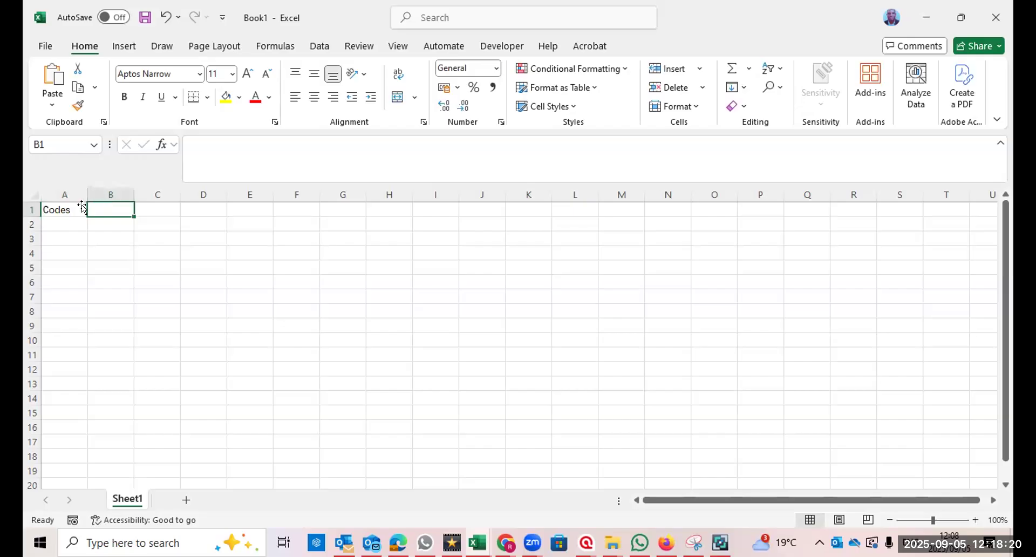
{"action": "left_click", "coordinate": [63, 207]}
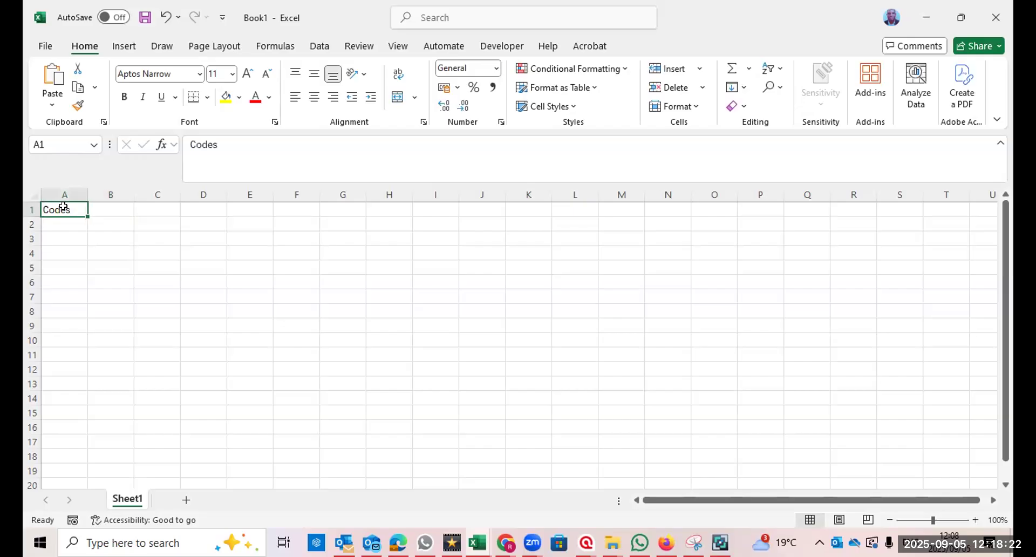
{"action": "key", "text": "Delete"}
{"action": "type", "text": "S"}
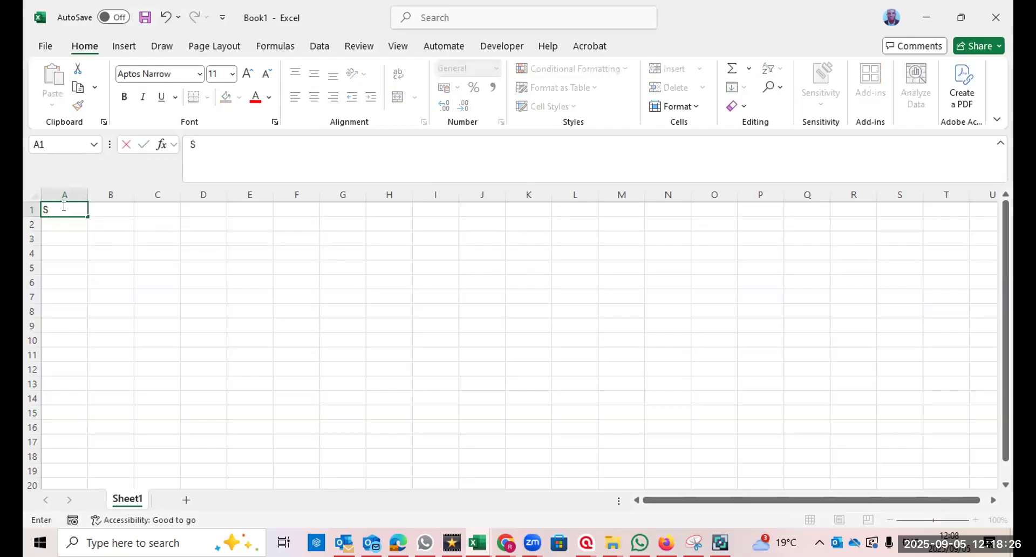
{"action": "type", "text": "ub"}
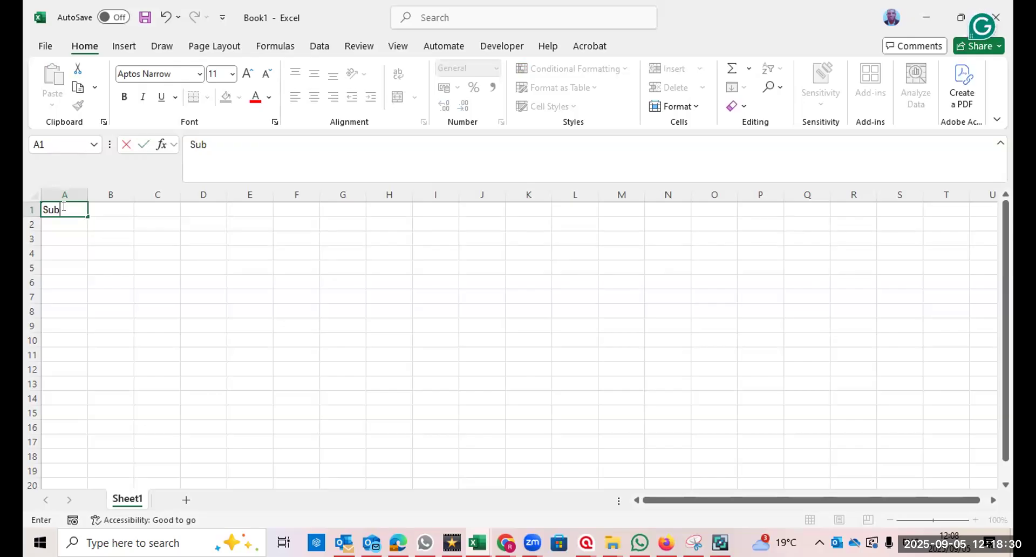
{"action": "left_click", "coordinate": [64, 207]}
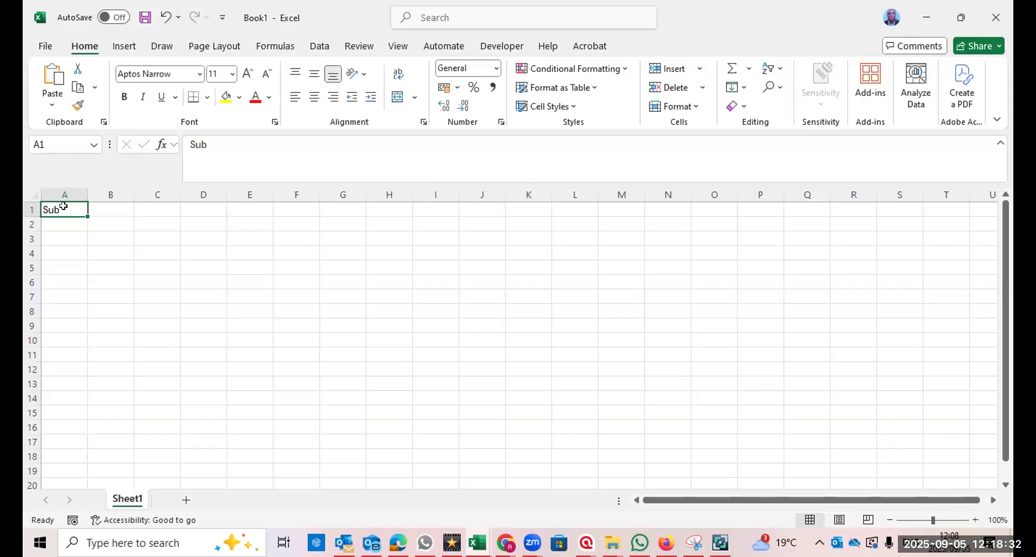
{"action": "left_click", "coordinate": [191, 140]}
{"action": "key", "text": "BackSpace"}
{"action": "key", "text": "BackSpace"}
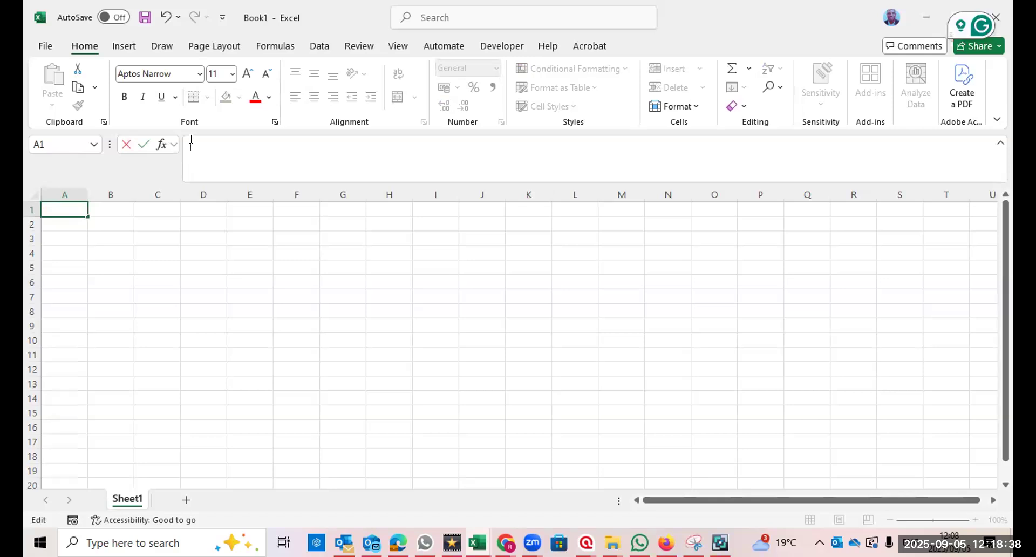
Enter the header "Name of sub-themes" in cell A1 and auto-fit column A's width.
{"action": "type", "text": "Name"}
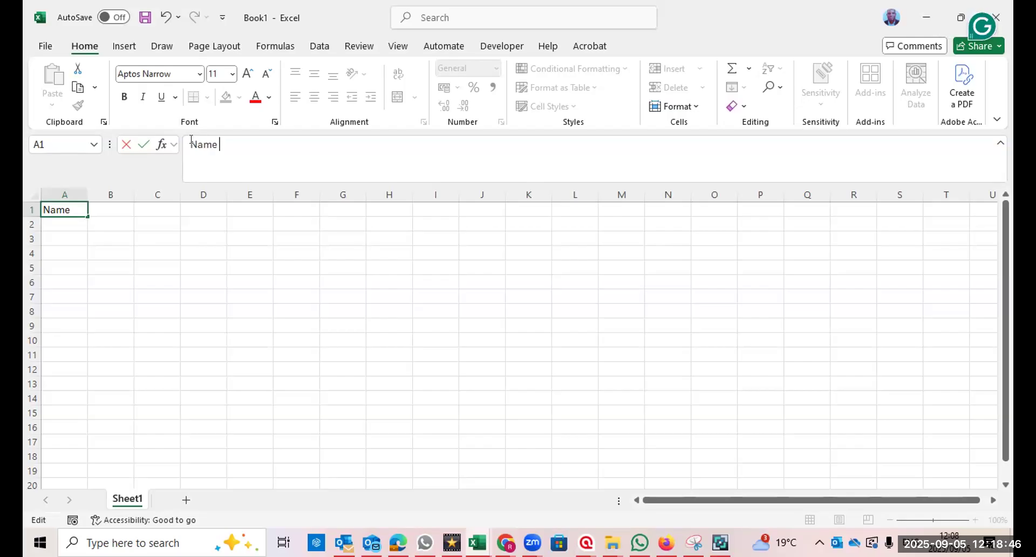
{"action": "type", "text": "of sub-them"}
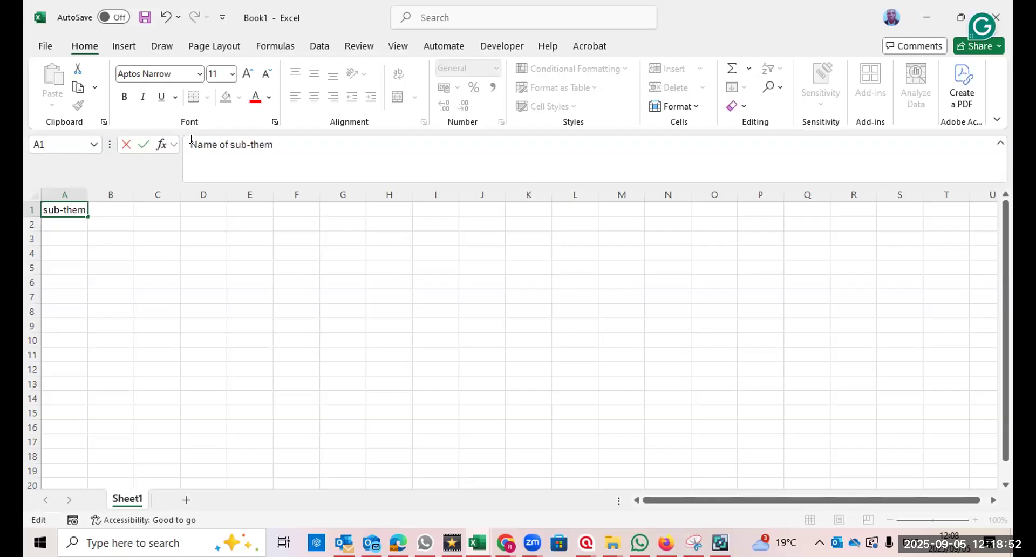
{"action": "type", "text": "es"}
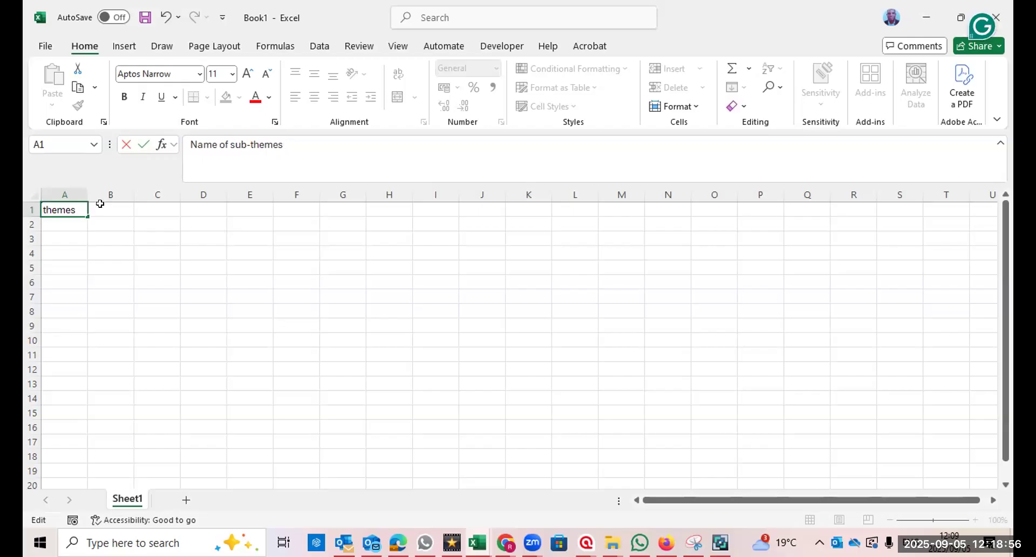
{"action": "left_click", "coordinate": [121, 208]}
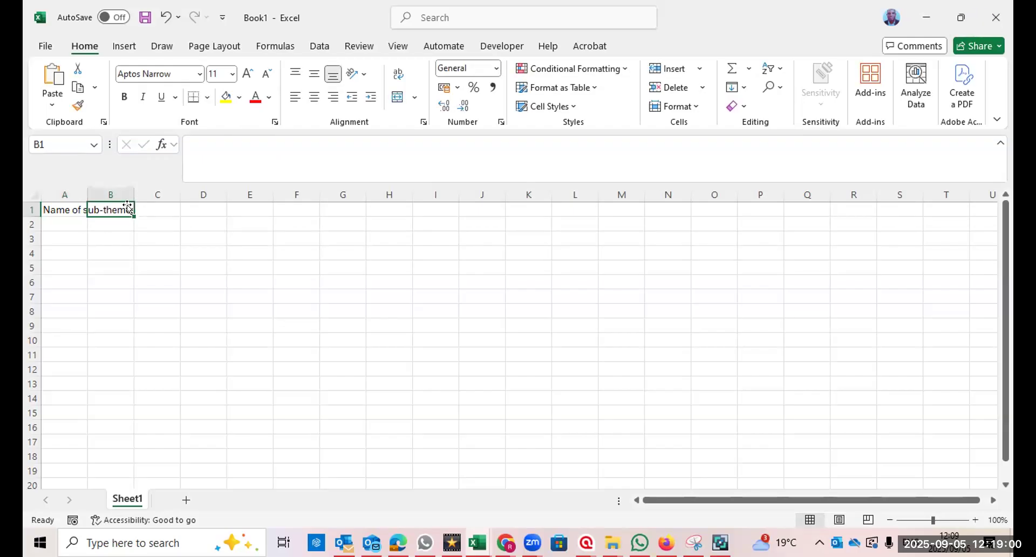
{"action": "double_click", "coordinate": [87, 194]}
Replace the words "Name of" in the A1 header with a capital "S" directly before "sub-themes".
{"action": "left_click", "coordinate": [79, 208]}
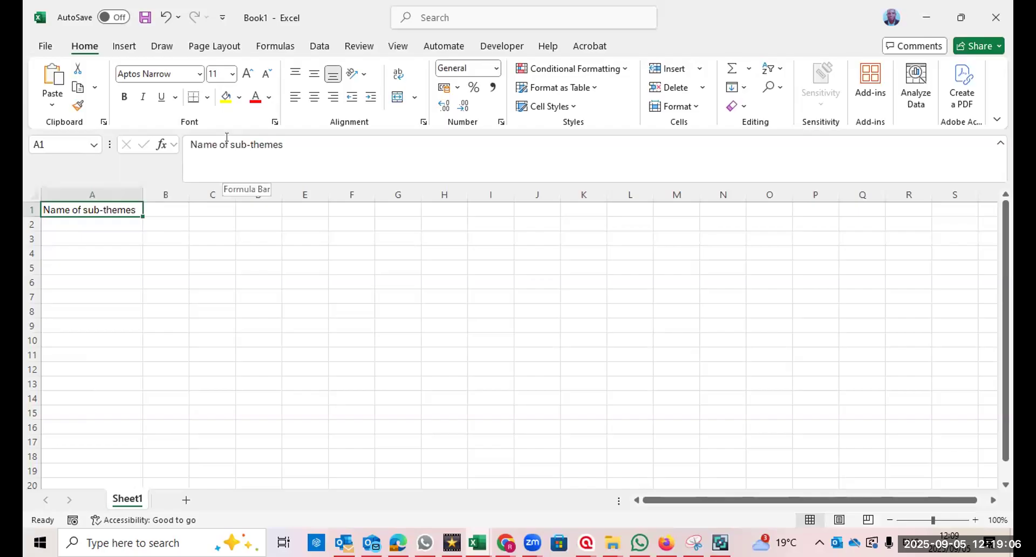
{"action": "left_click_drag", "start_coordinate": [230, 145], "coordinate": [180, 139]}
{"action": "key", "text": "BackSpace"}
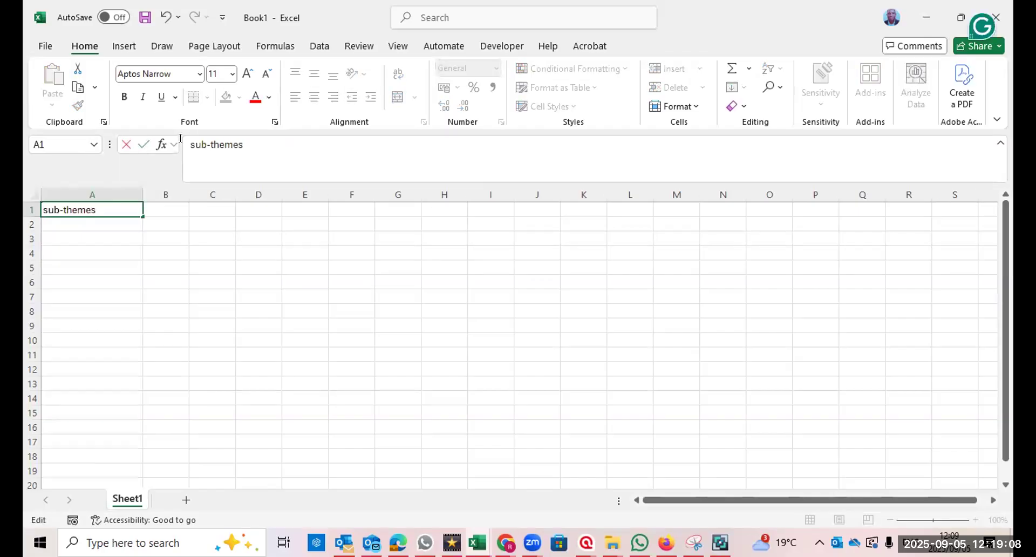
{"action": "type", "text": "S"}
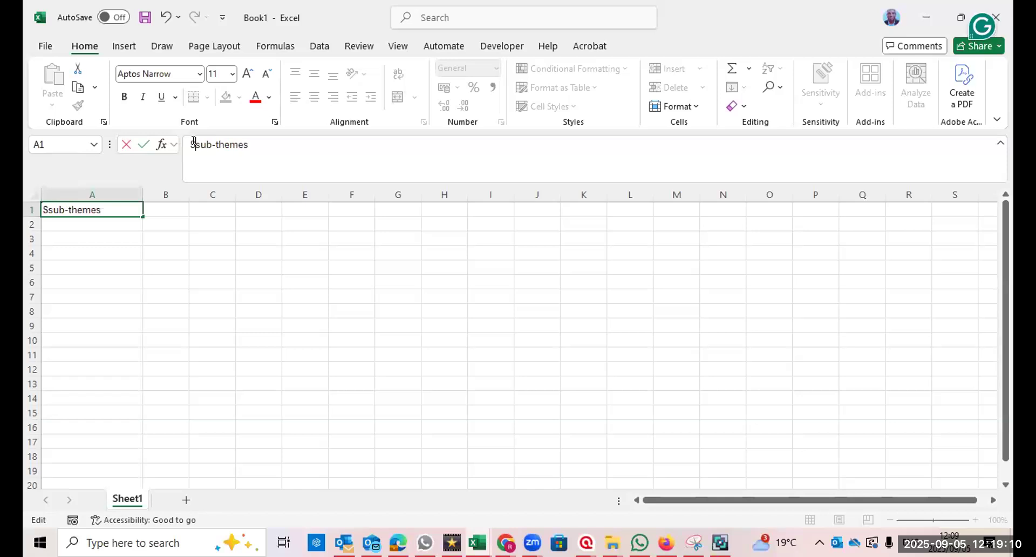
Enter the header "No of codes" in cell B1 and auto-fit column B's width.
{"action": "left_click", "coordinate": [166, 206]}
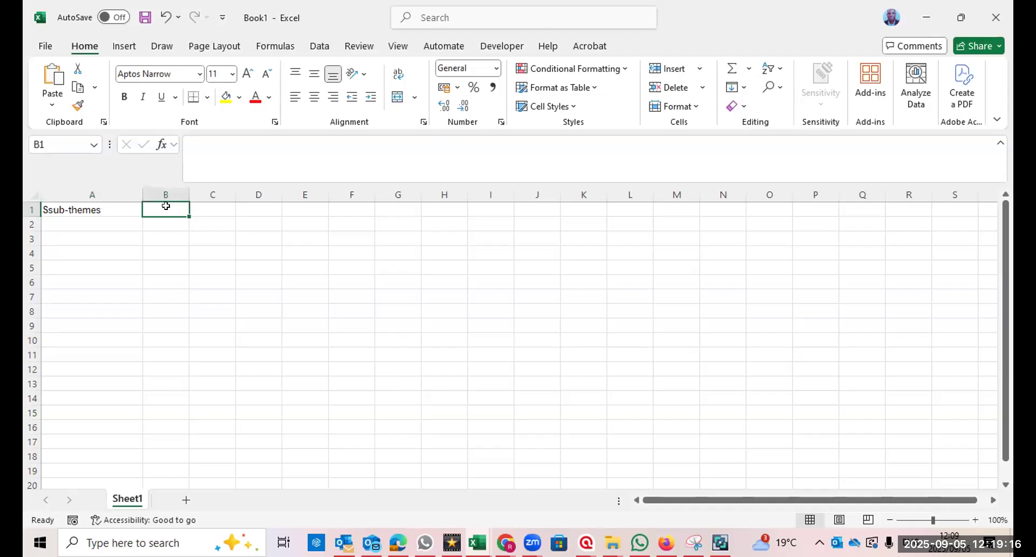
{"action": "type", "text": "No"}
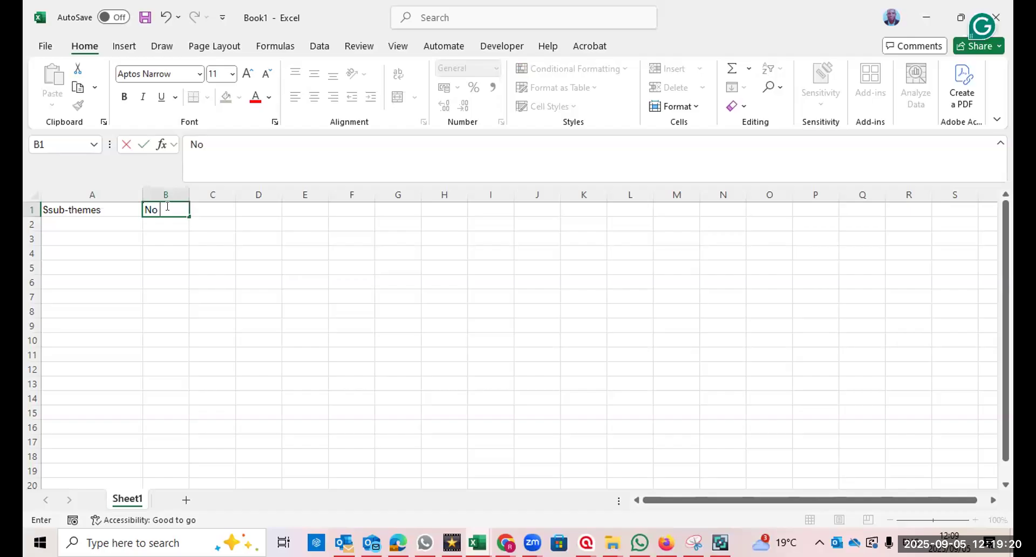
{"action": "type", "text": " of codes"}
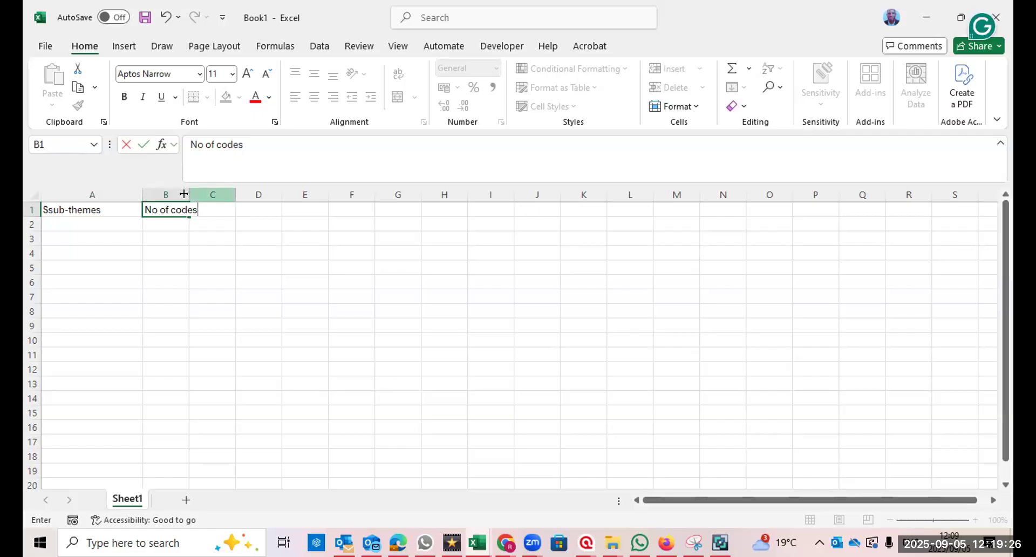
{"action": "double_click", "coordinate": [184, 194]}
Enter the header "% frequency" in cell C1, correcting the spelling of the last word.
{"action": "left_click", "coordinate": [217, 205]}
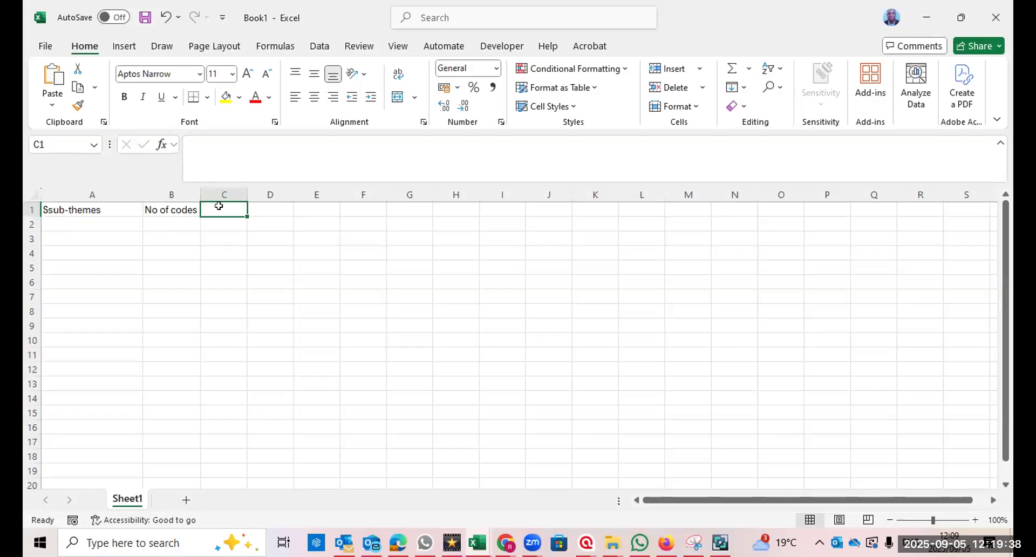
{"action": "type", "text": "%"}
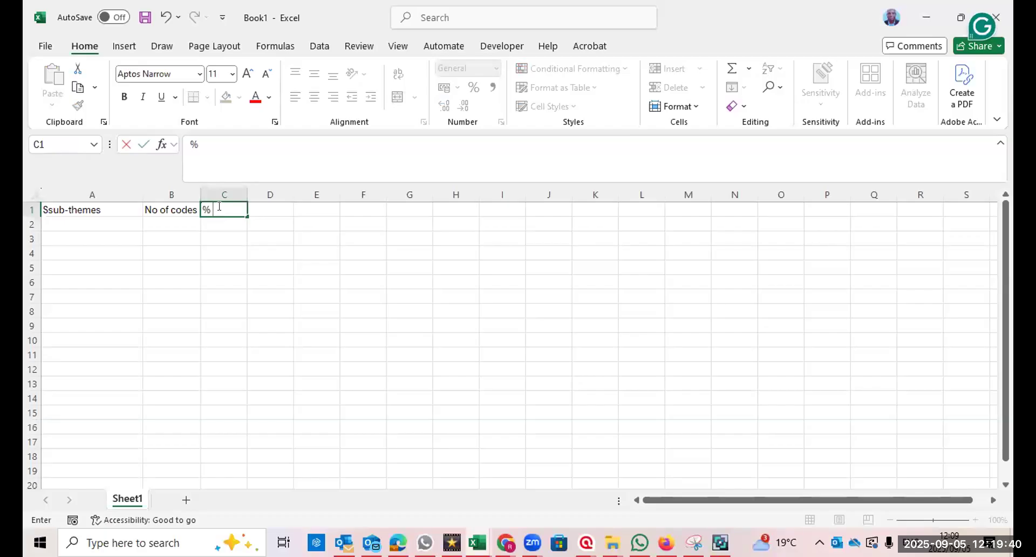
{"action": "type", "text": " frequenx"}
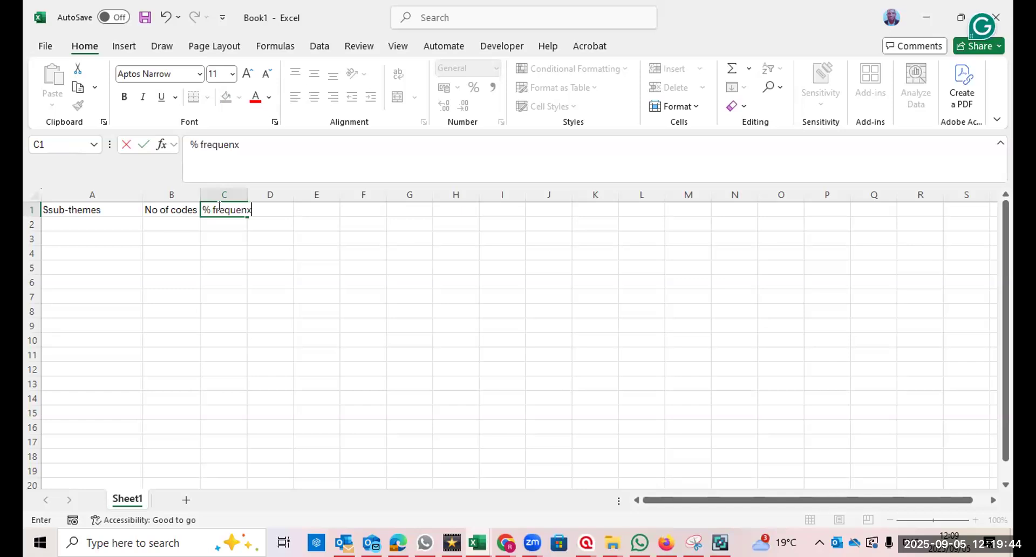
{"action": "key", "text": "Left"}
{"action": "key", "text": "Left"}
{"action": "left_click", "coordinate": [223, 206]}
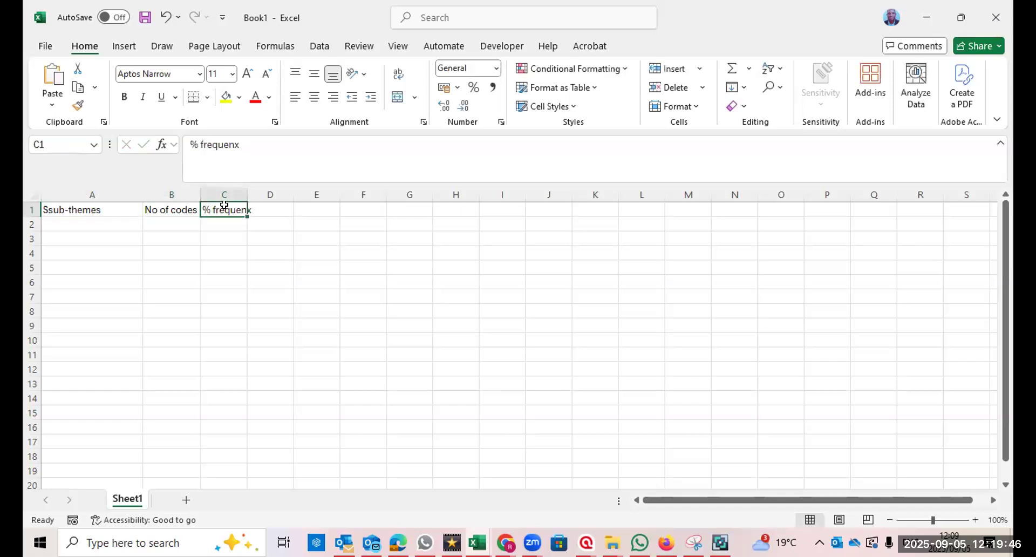
{"action": "left_click", "coordinate": [229, 145]}
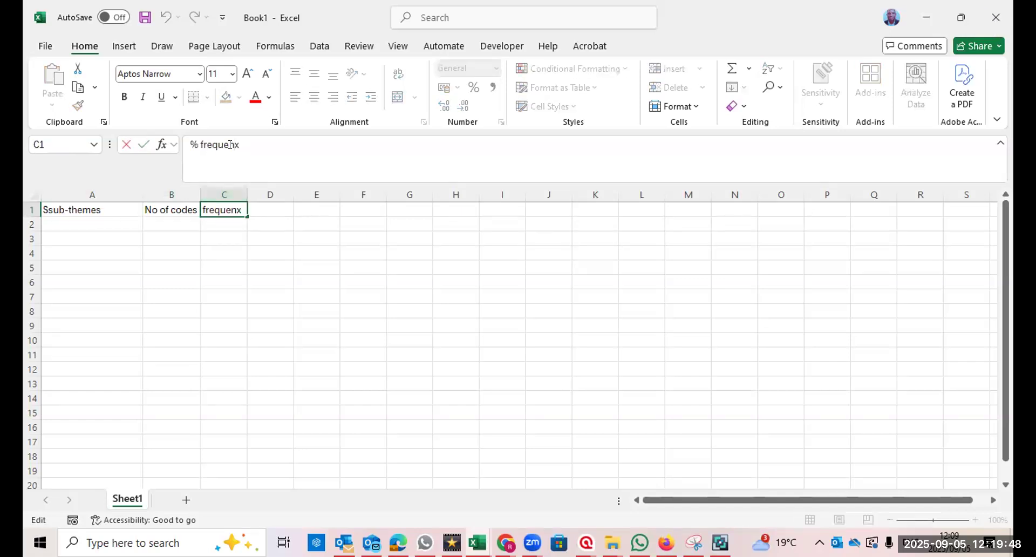
{"action": "key", "text": "Delete"}
{"action": "type", "text": "cy"}
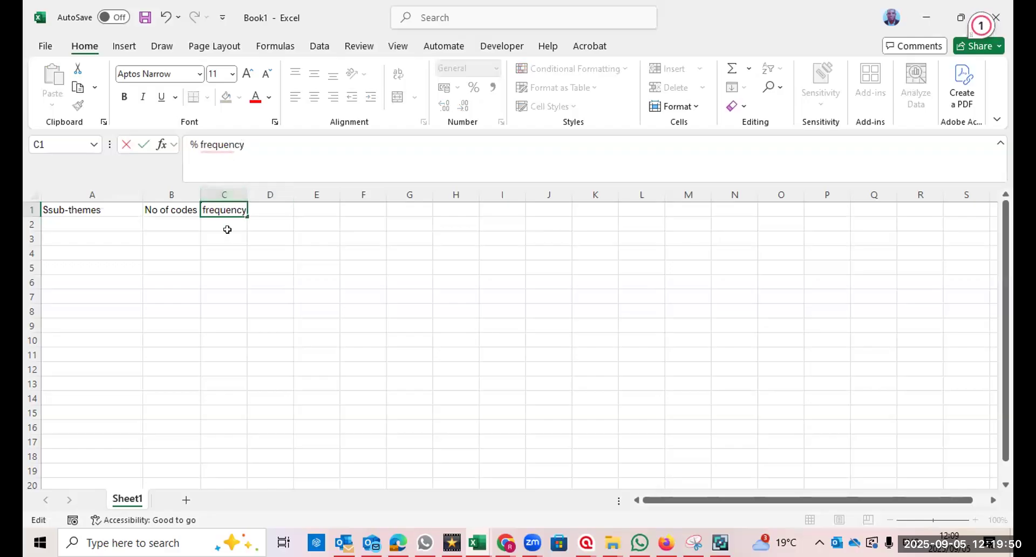
{"action": "left_click", "coordinate": [227, 231]}
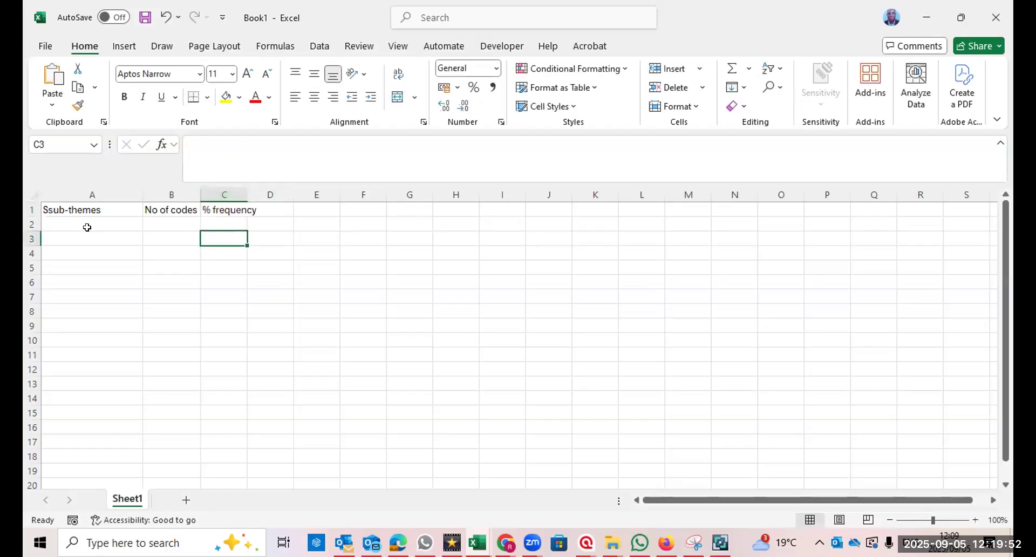
Delete the extra "s" in the A1 header so that it reads "Sub-themes".
{"action": "left_click", "coordinate": [66, 211]}
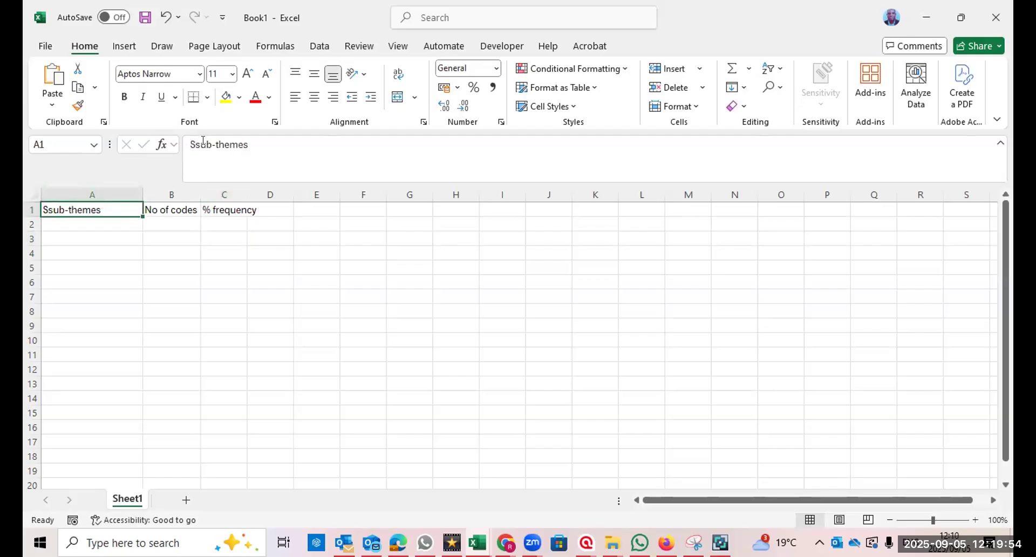
{"action": "left_click", "coordinate": [193, 139]}
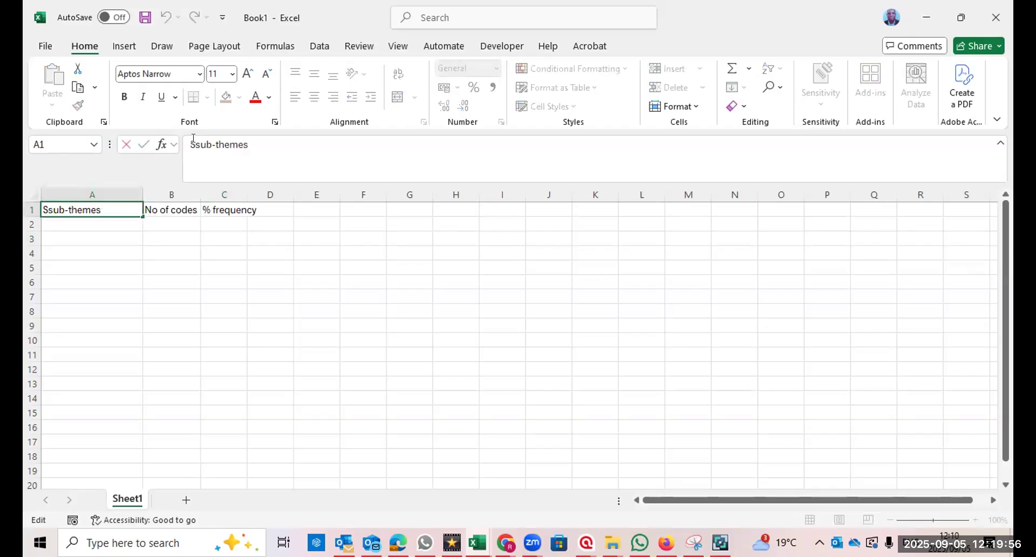
{"action": "key", "text": "Delete"}
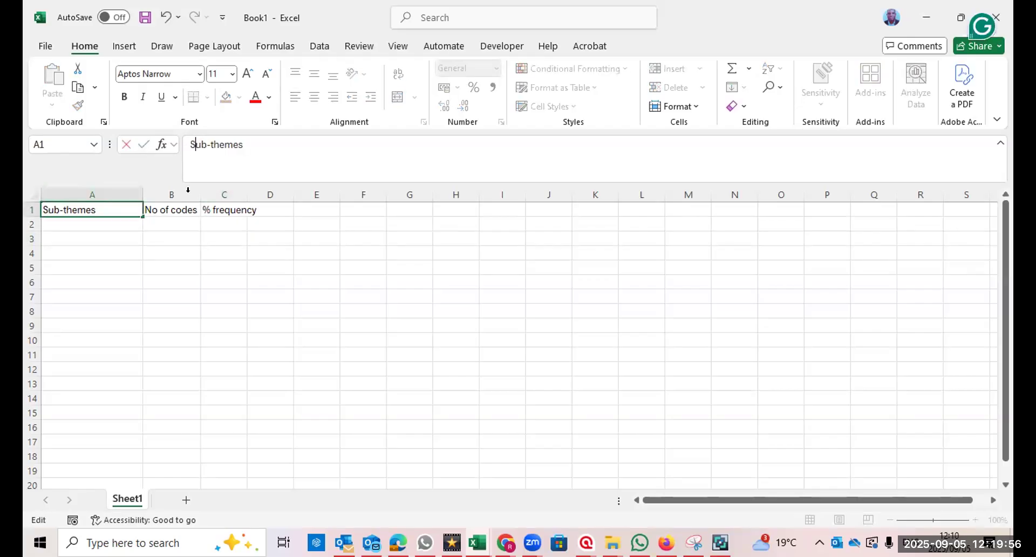
{"action": "left_click", "coordinate": [92, 226]}
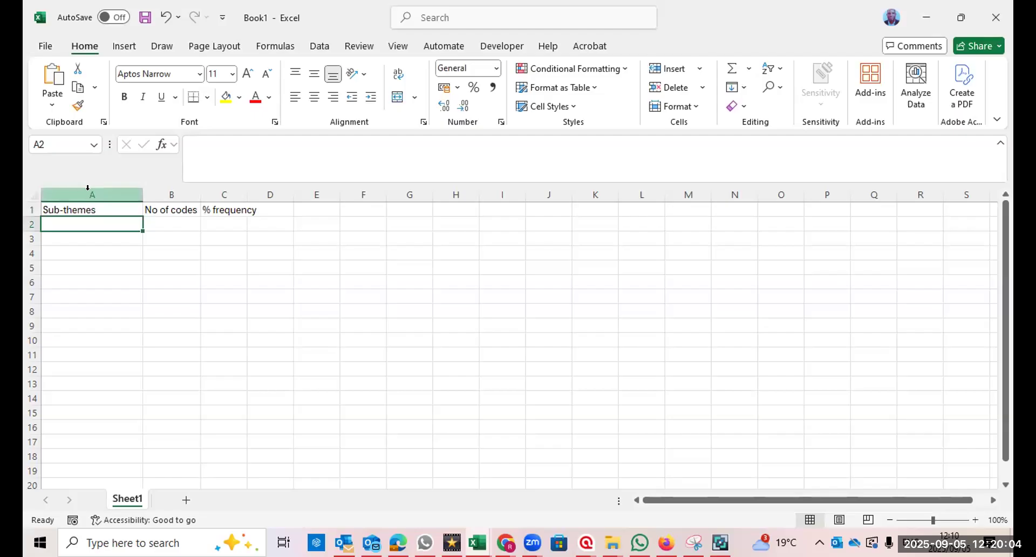
Insert a blank row above the header row.
{"action": "left_click", "coordinate": [30, 208]}
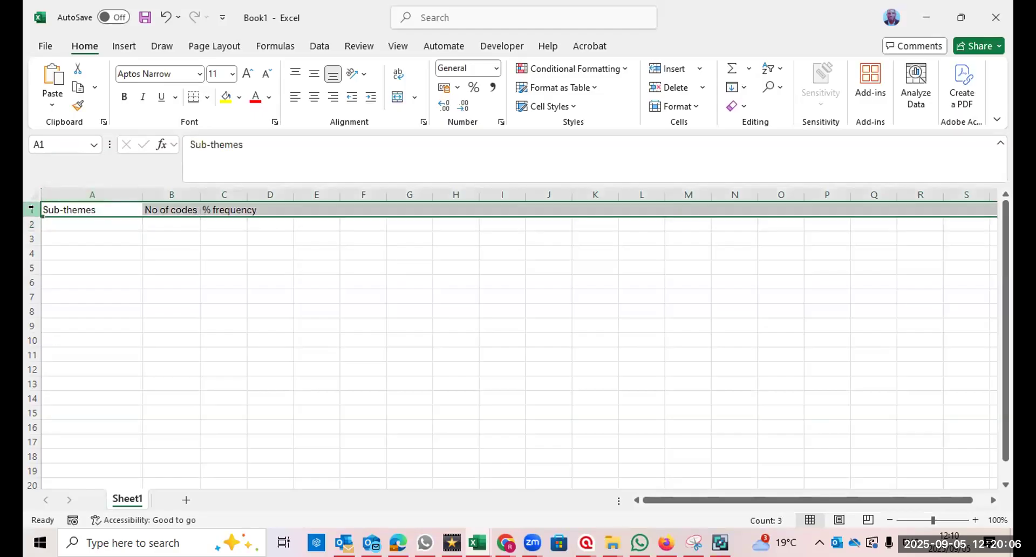
{"action": "right_click", "coordinate": [30, 208]}
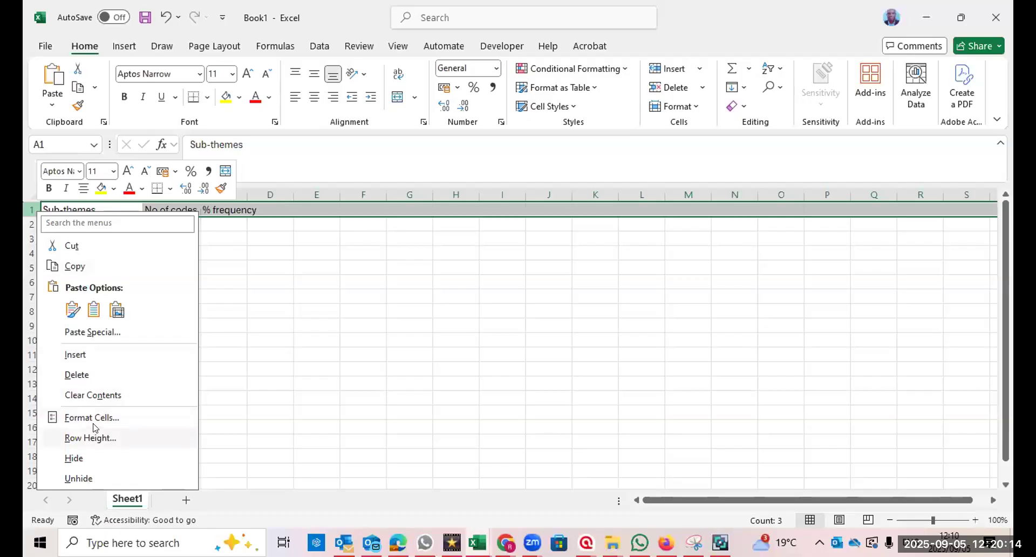
{"action": "left_click", "coordinate": [93, 358]}
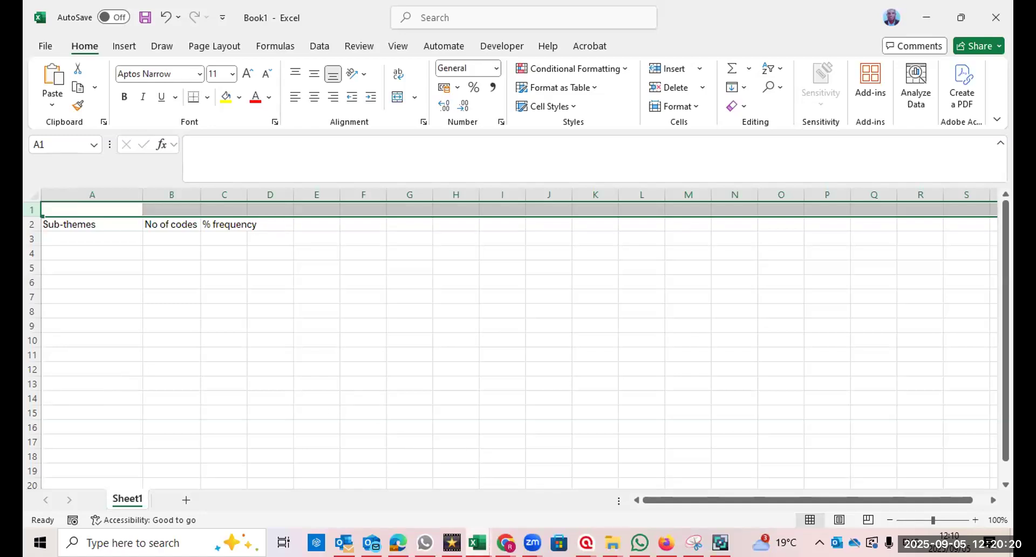
Copy the theme "Alignment with RMC priorities & context" from the Relevance sheet of the Generated themes workbook and return to Book1.
{"action": "left_click", "coordinate": [478, 542]}
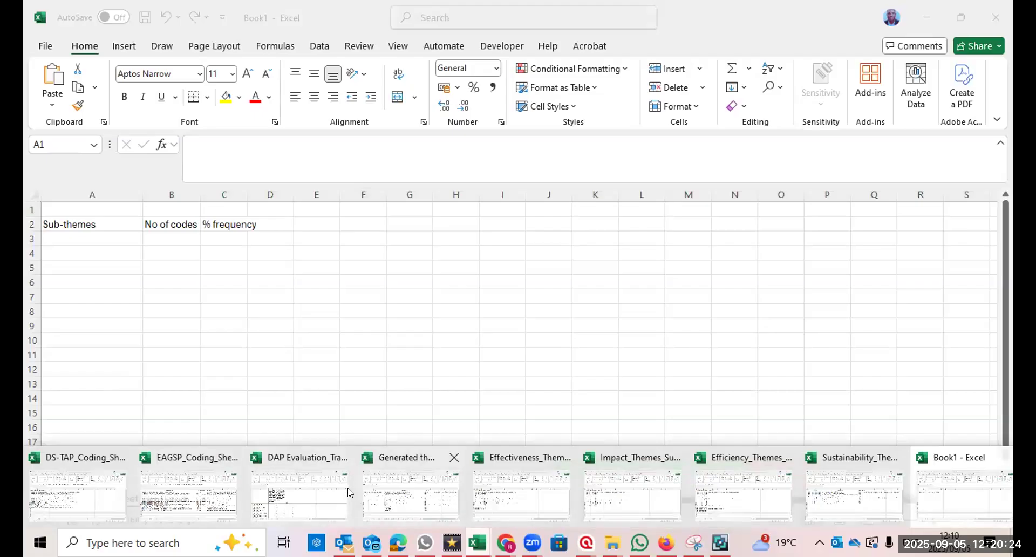
{"action": "left_click", "coordinate": [402, 495]}
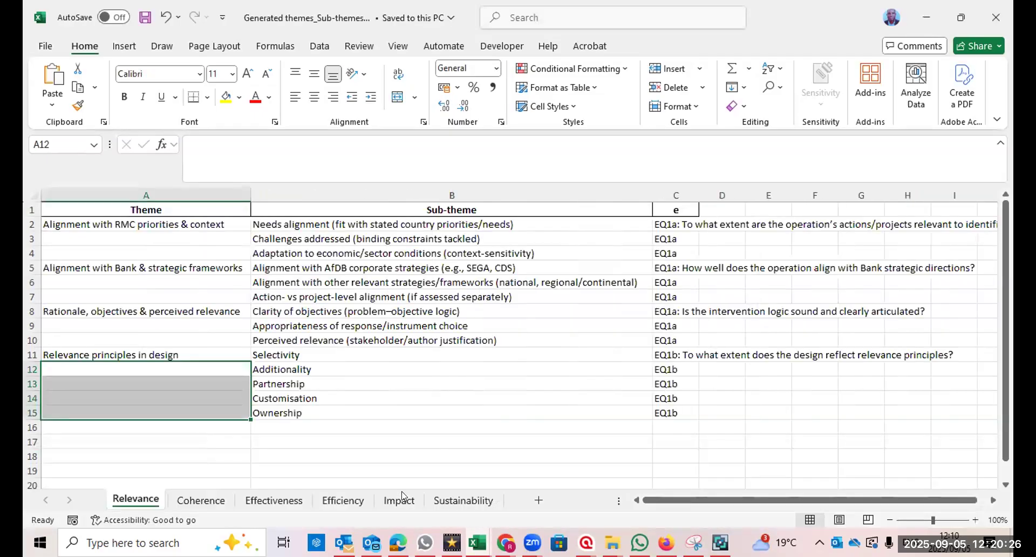
{"action": "left_click", "coordinate": [134, 225]}
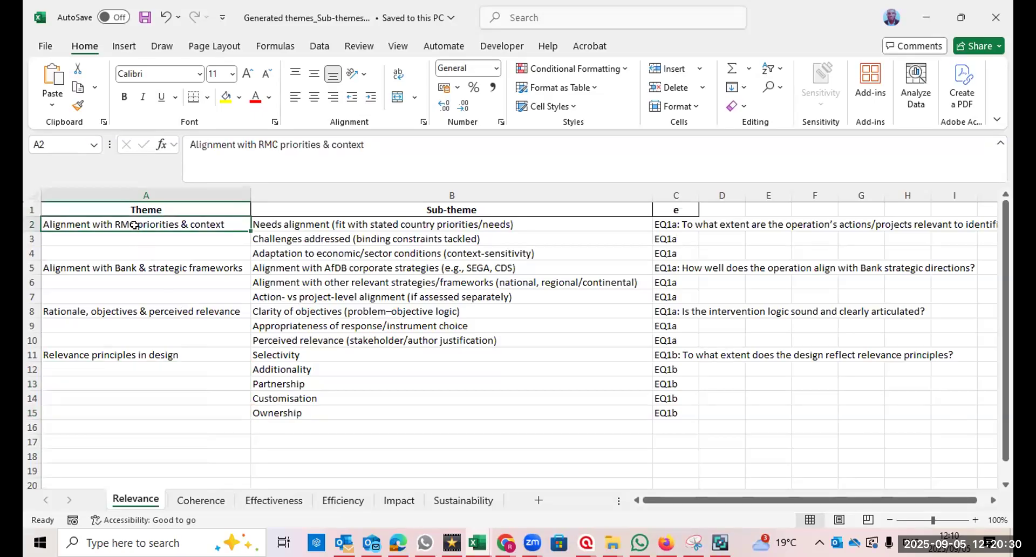
{"action": "right_click", "coordinate": [134, 225]}
{"action": "left_click", "coordinate": [181, 115]}
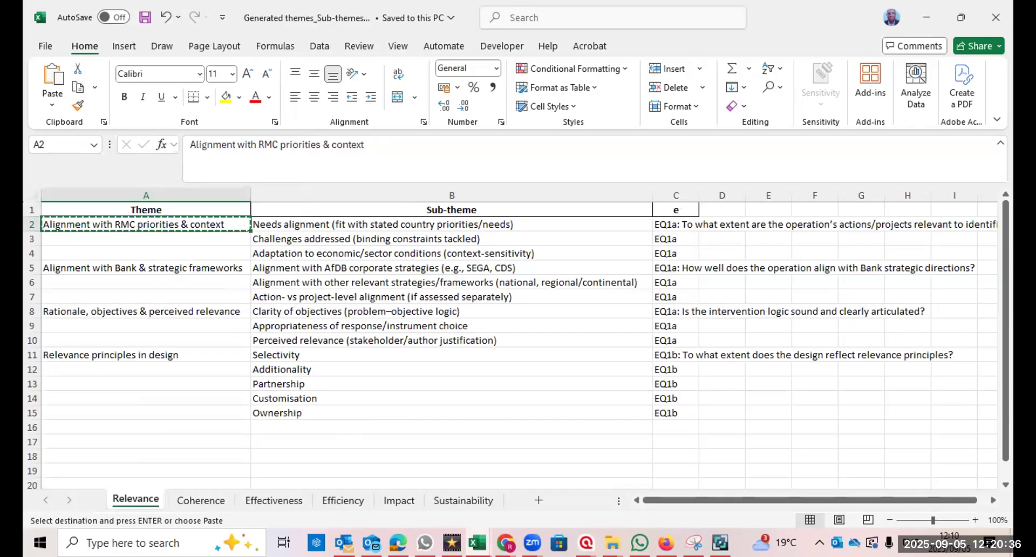
{"action": "left_click", "coordinate": [506, 542]}
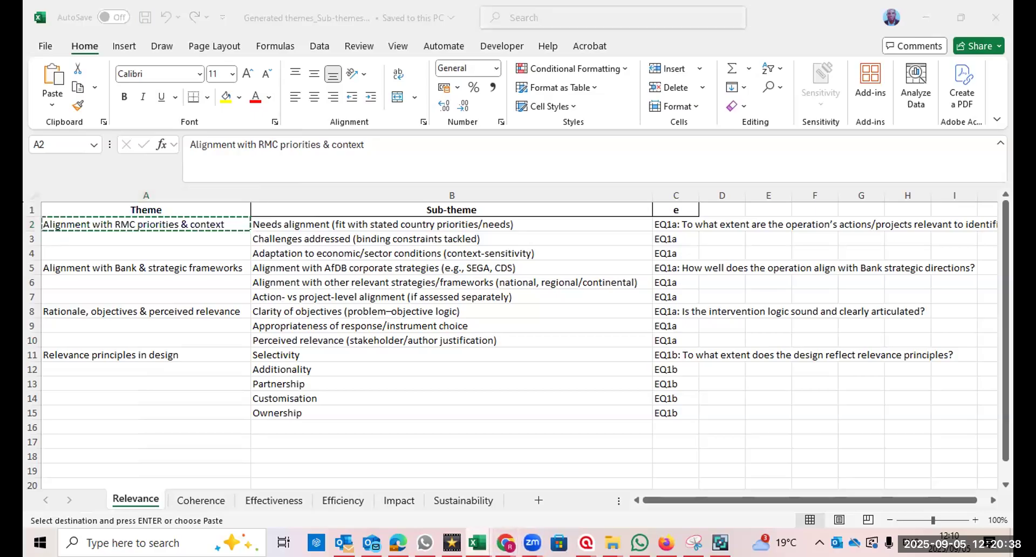
{"action": "mouse_move", "coordinate": [477, 543]}
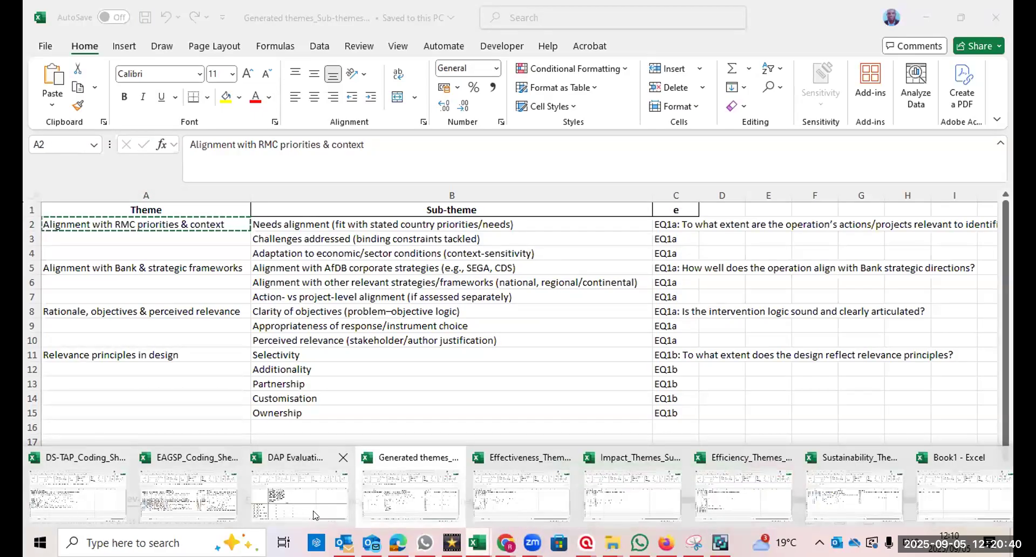
{"action": "left_click", "coordinate": [962, 497]}
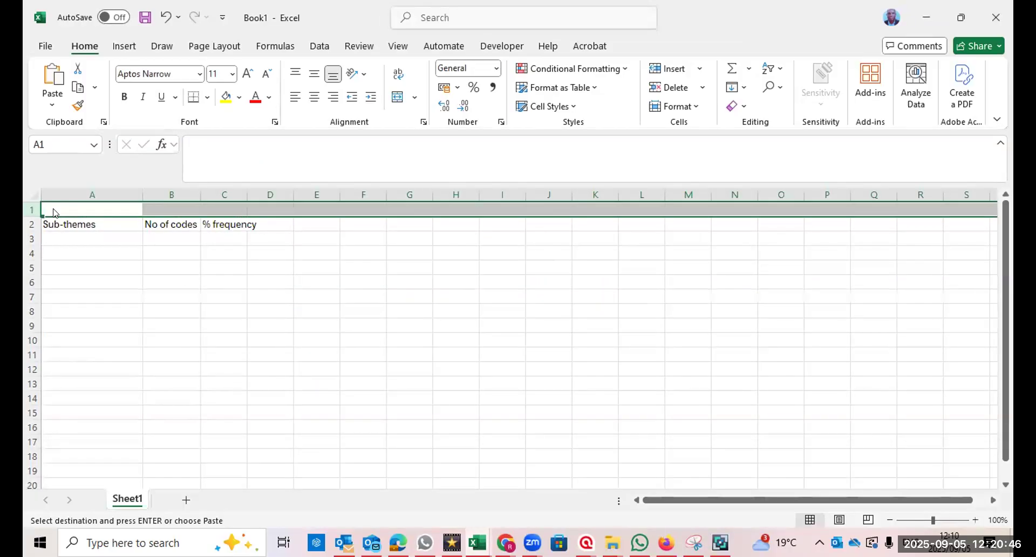
{"action": "right_click", "coordinate": [53, 212]}
{"action": "left_click", "coordinate": [92, 303]}
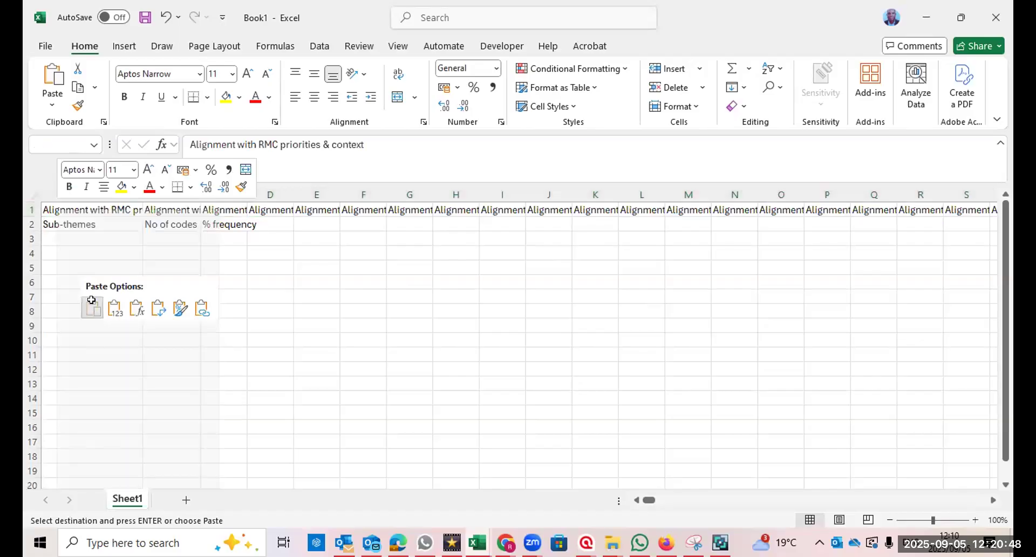
{"action": "left_click", "coordinate": [111, 297]}
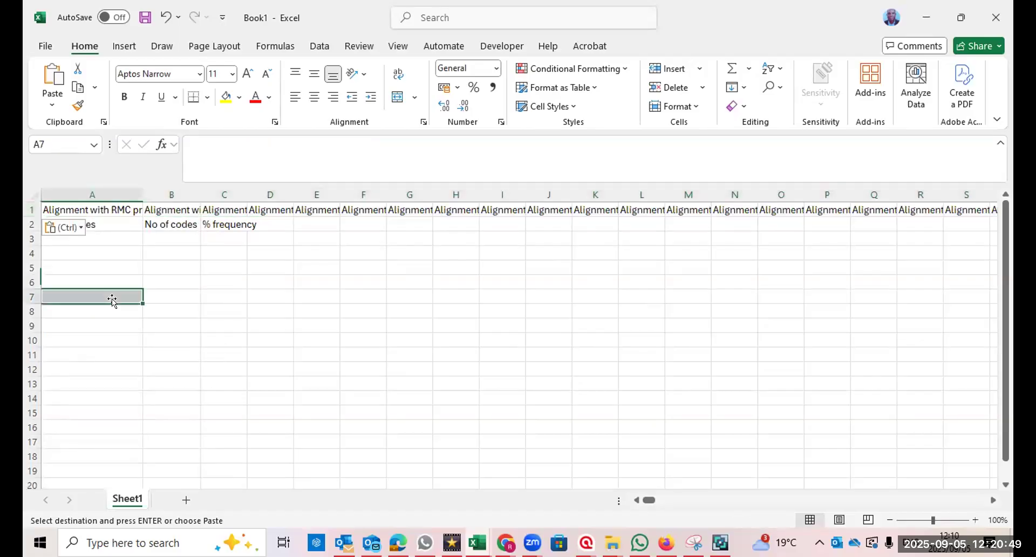
{"action": "left_click", "coordinate": [156, 208]}
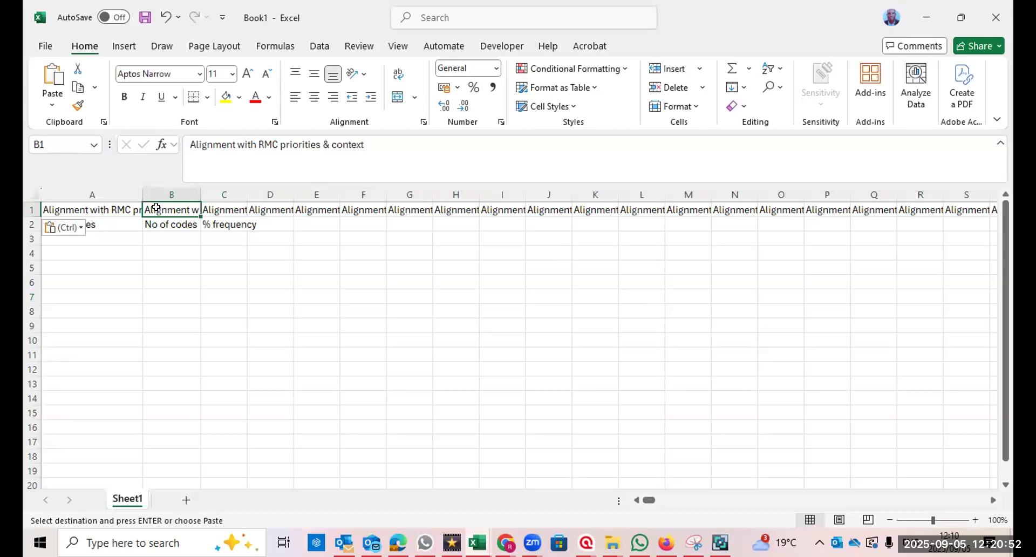
{"action": "key", "text": "Delete"}
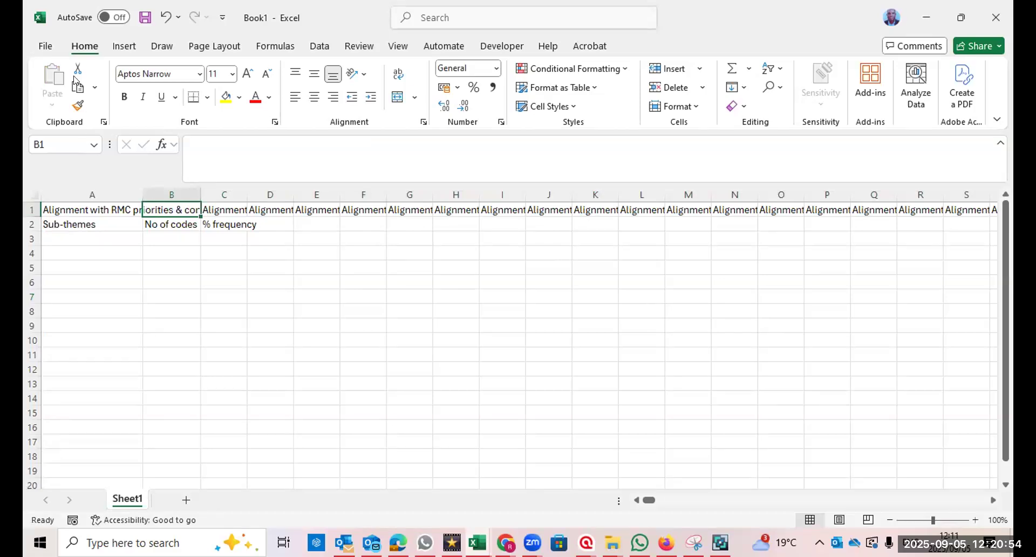
{"action": "left_click", "coordinate": [166, 22]}
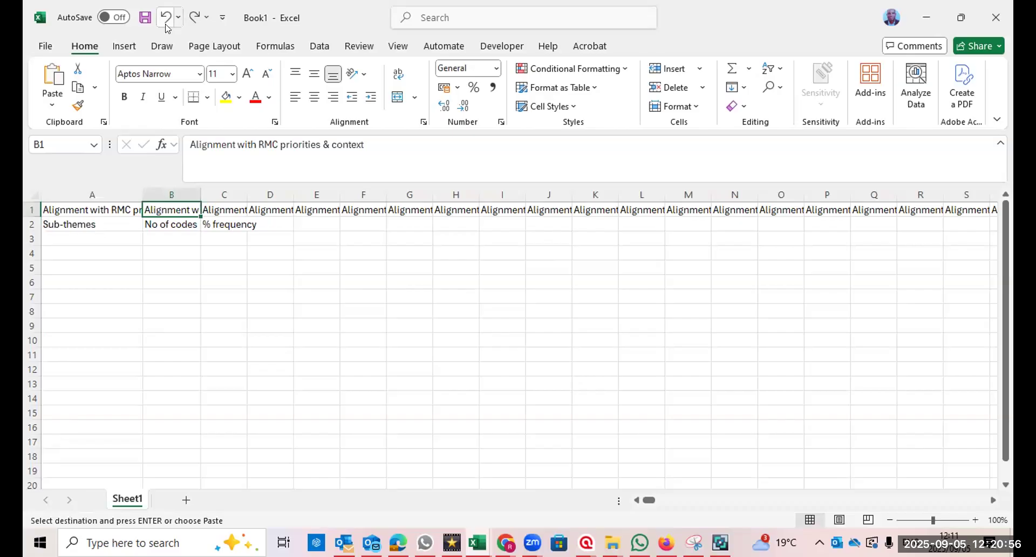
{"action": "left_click", "coordinate": [165, 22]}
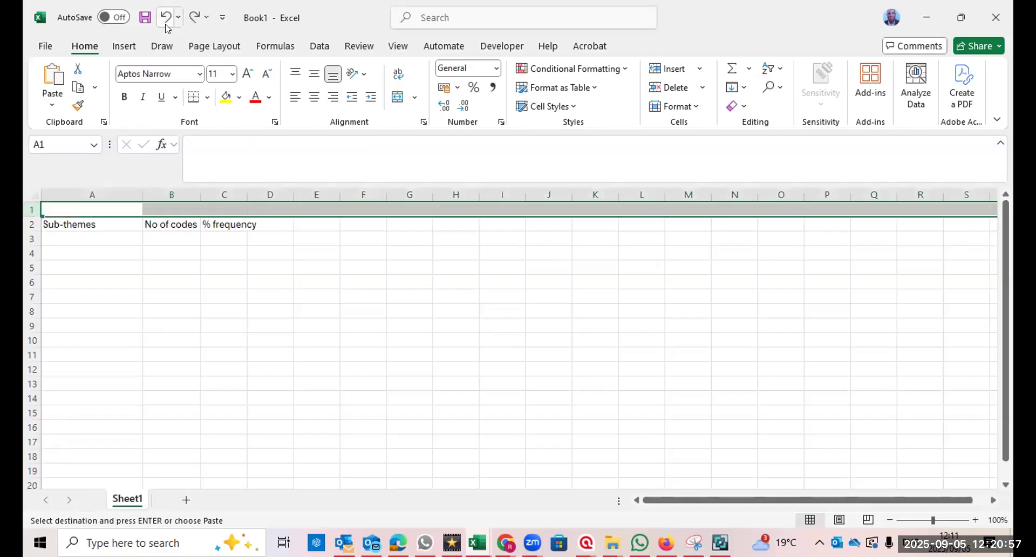
Paste the copied theme title into cell A1 only and auto-fit column A's width.
{"action": "left_click", "coordinate": [84, 207]}
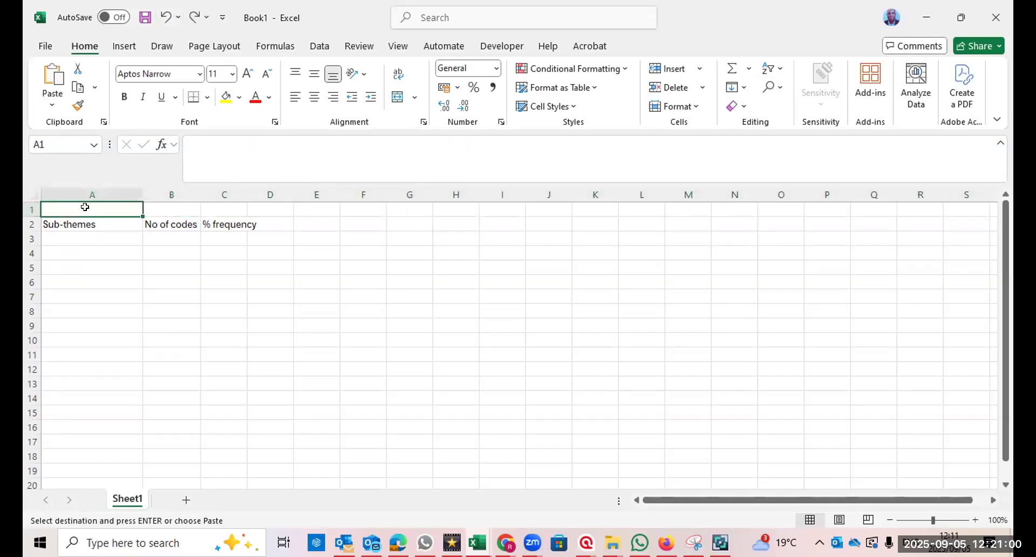
{"action": "left_click", "coordinate": [49, 78]}
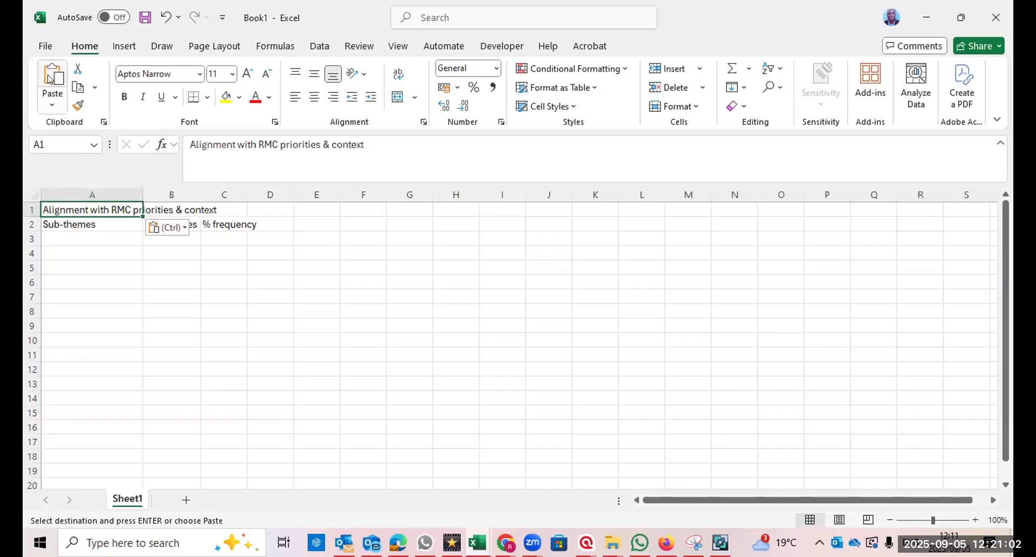
{"action": "double_click", "coordinate": [138, 186]}
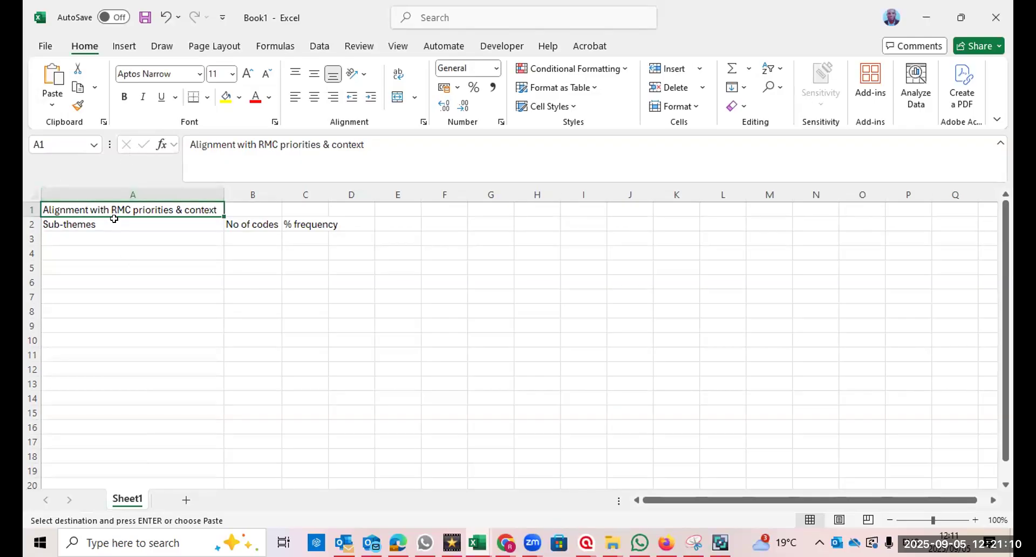
Insert a blank row between the theme title and the Sub-themes header row.
{"action": "left_click", "coordinate": [31, 222]}
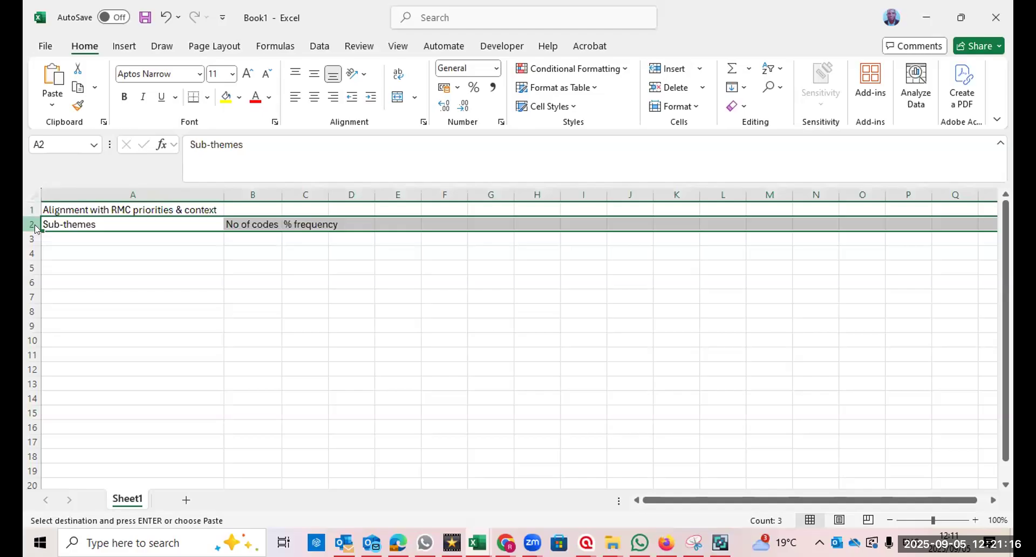
{"action": "right_click", "coordinate": [32, 222]}
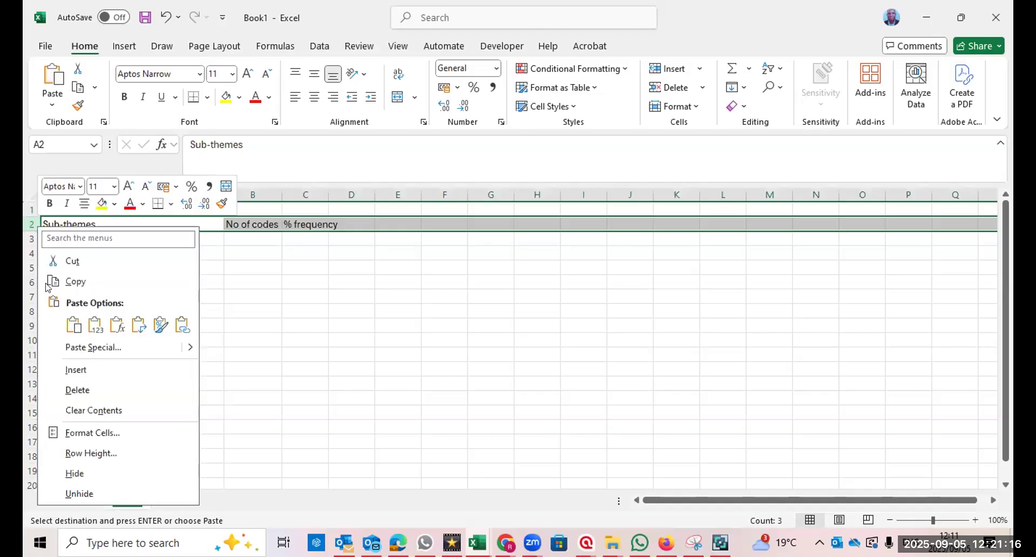
{"action": "left_click", "coordinate": [76, 371]}
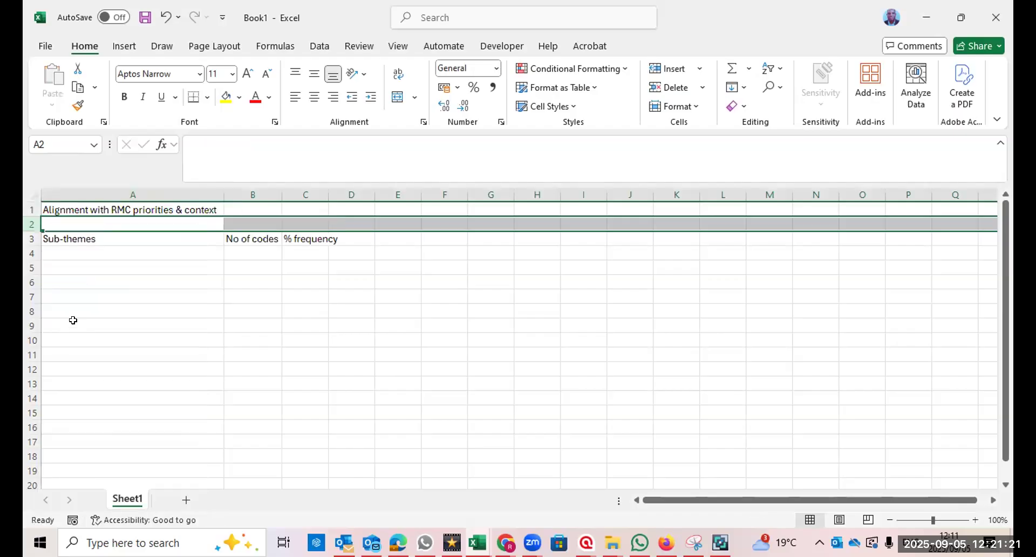
{"action": "left_click", "coordinate": [97, 282]}
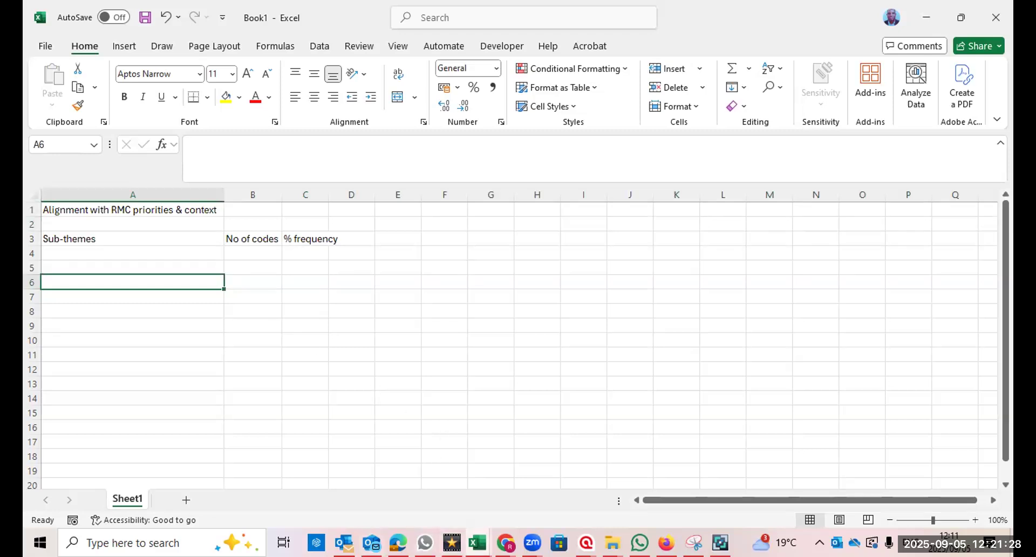
Copy the three sub-themes of "Alignment with RMC priorities & context", cells B2:B4, from the Generated themes workbook's Relevance sheet.
{"action": "left_click", "coordinate": [477, 543]}
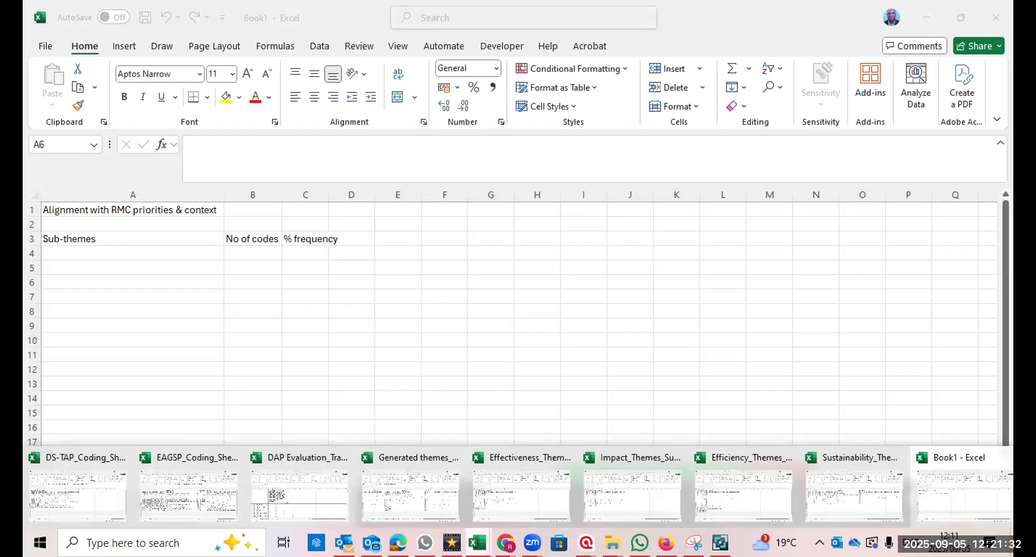
{"action": "mouse_move", "coordinate": [451, 543]}
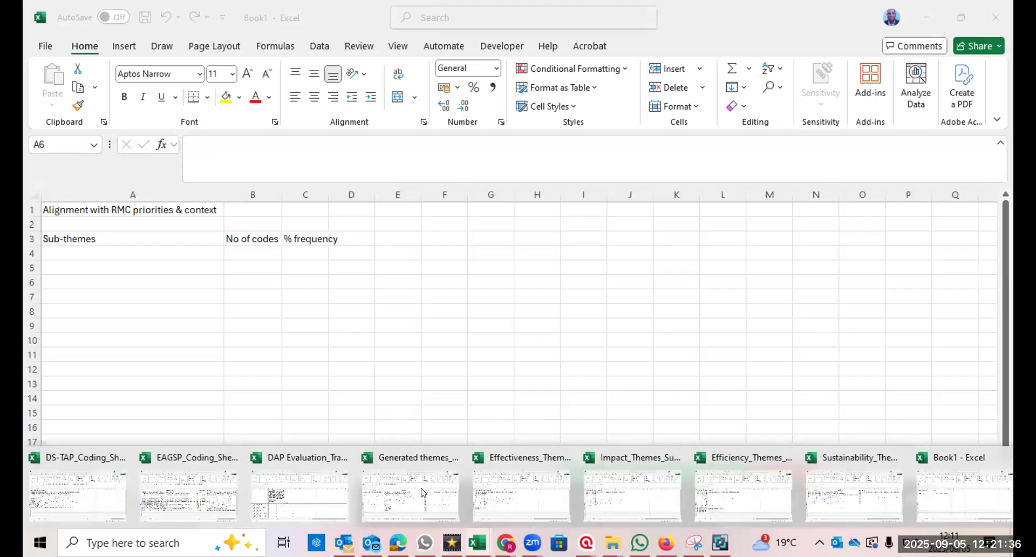
{"action": "left_click", "coordinate": [421, 491]}
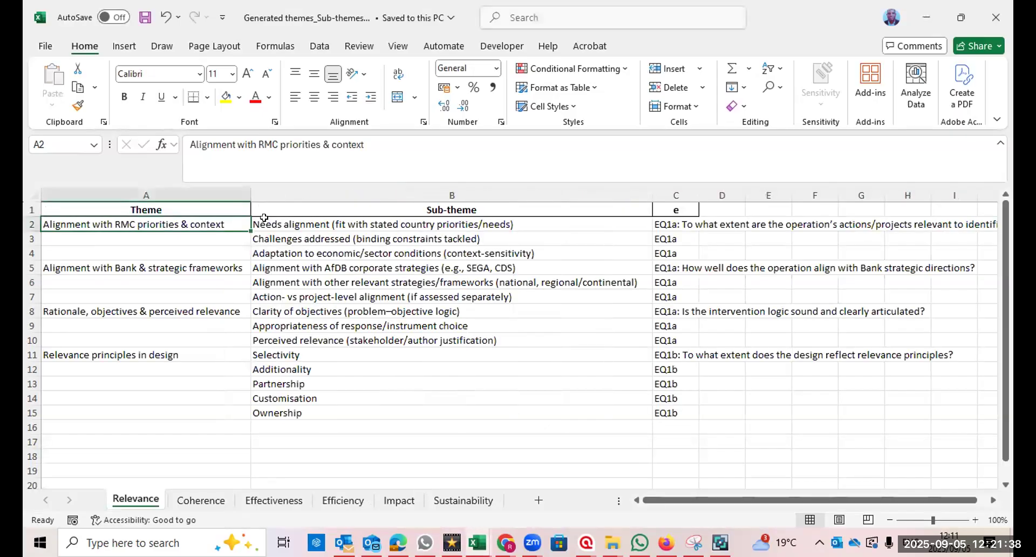
{"action": "left_click_drag", "start_coordinate": [271, 223], "coordinate": [277, 249]}
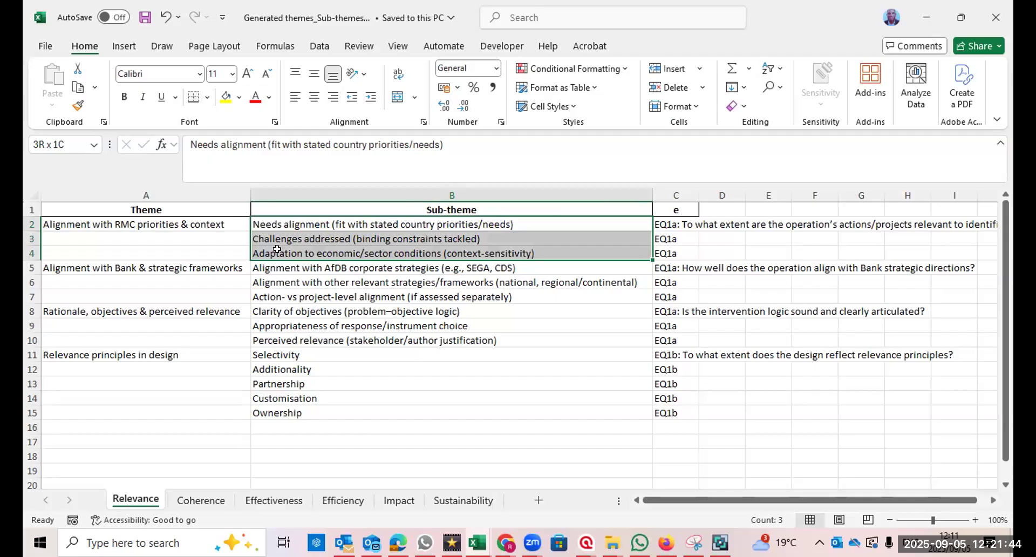
{"action": "left_click_drag", "start_coordinate": [277, 249], "coordinate": [277, 249]}
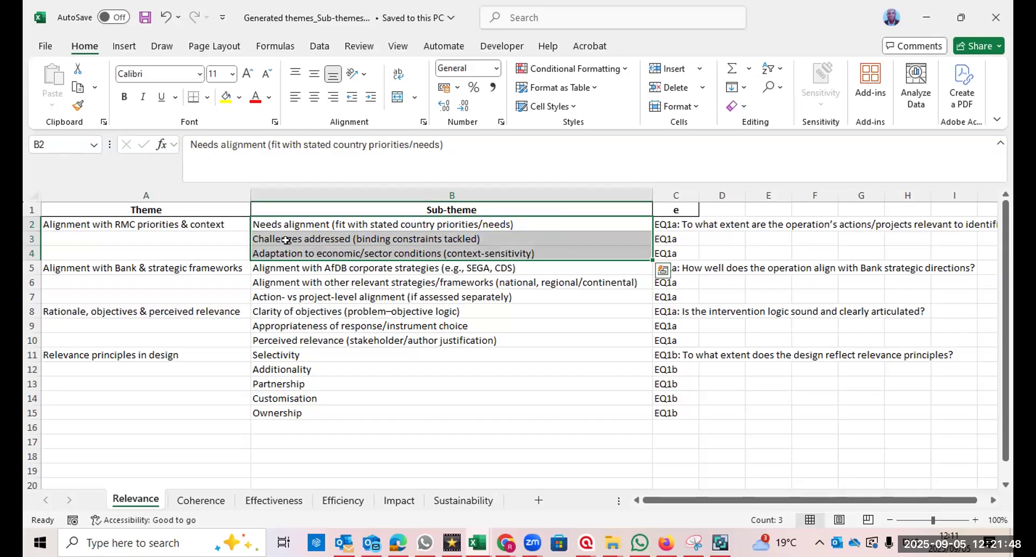
{"action": "right_click", "coordinate": [286, 239]}
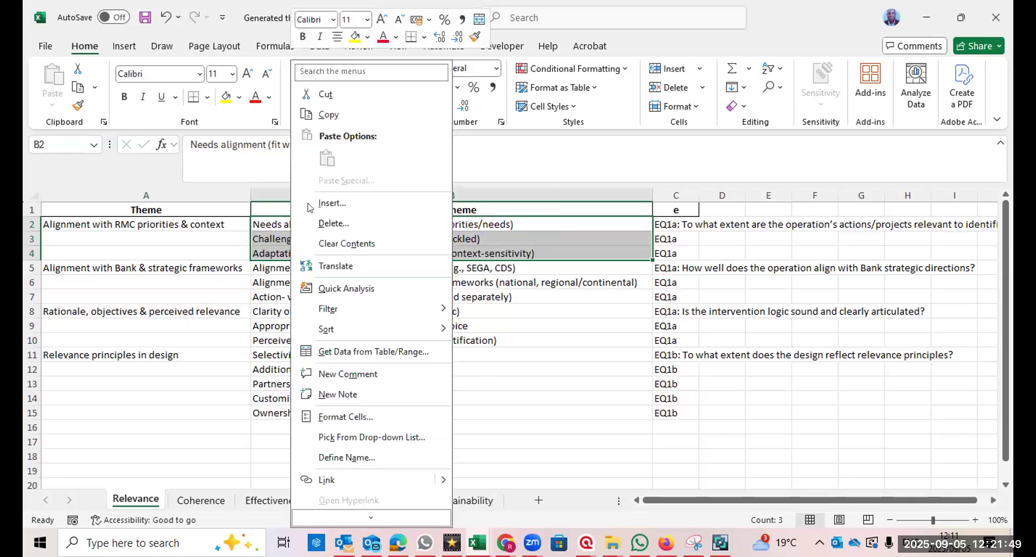
{"action": "left_click", "coordinate": [328, 115]}
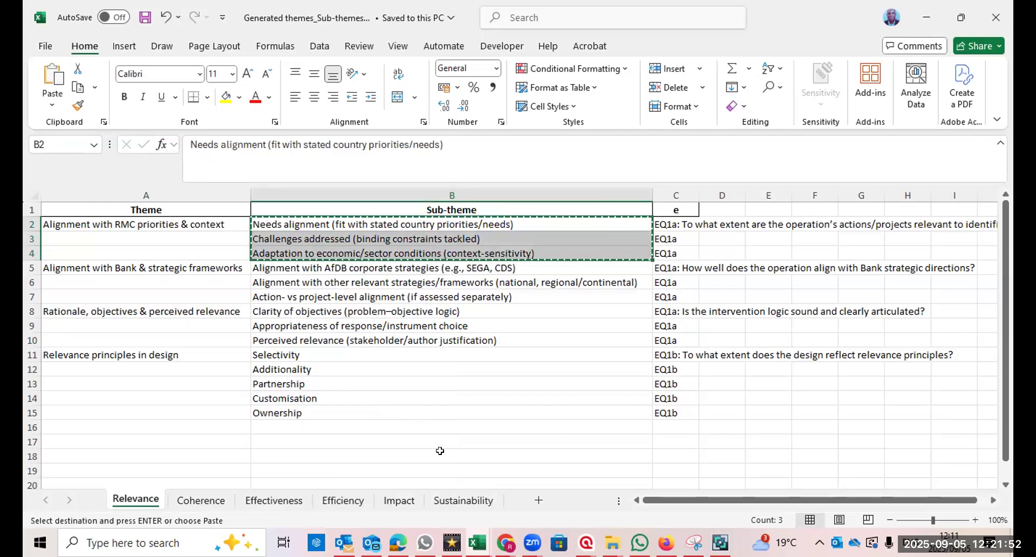
Paste the three copied sub-themes into Book1 from cell A4 under the Sub-themes header and auto-fit column A's width.
{"action": "mouse_move", "coordinate": [477, 542]}
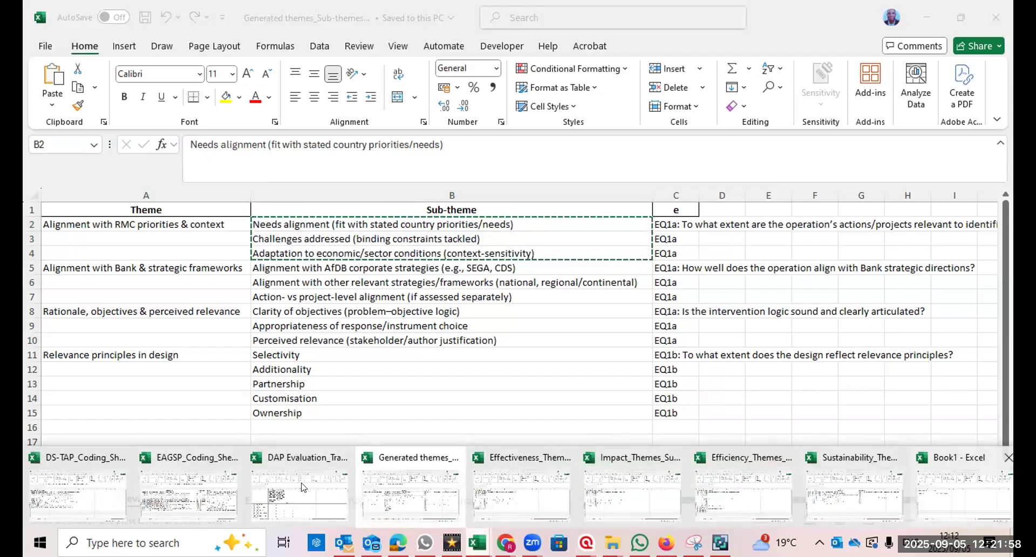
{"action": "left_click_drag", "start_coordinate": [89, 250], "coordinate": [99, 301]}
{"action": "left_click", "coordinate": [52, 74]}
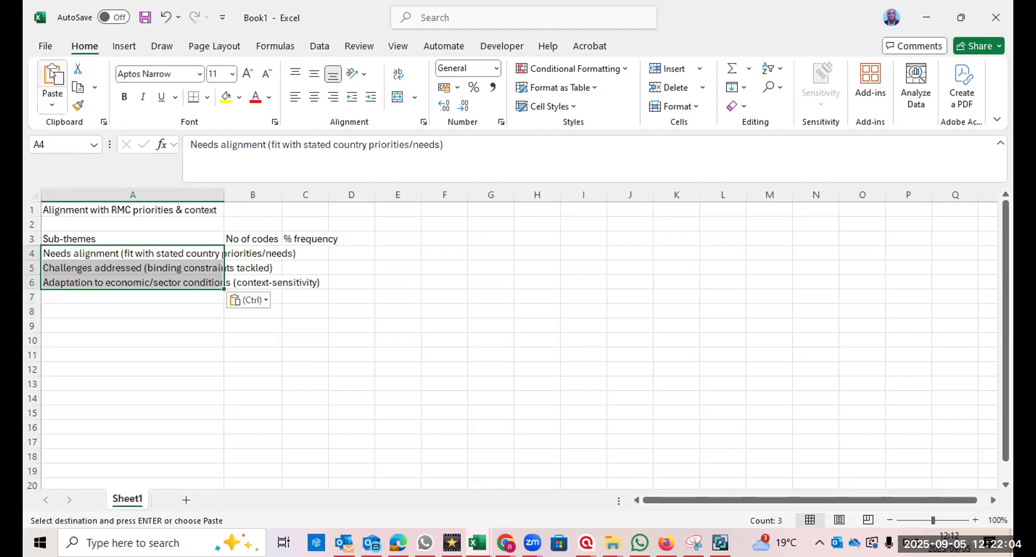
{"action": "double_click", "coordinate": [220, 193]}
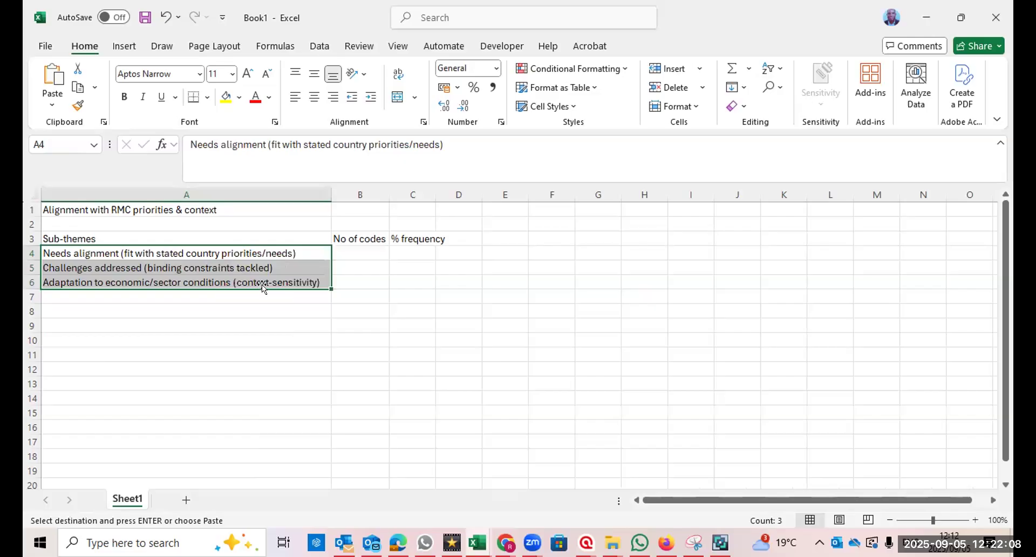
{"action": "left_click", "coordinate": [254, 312]}
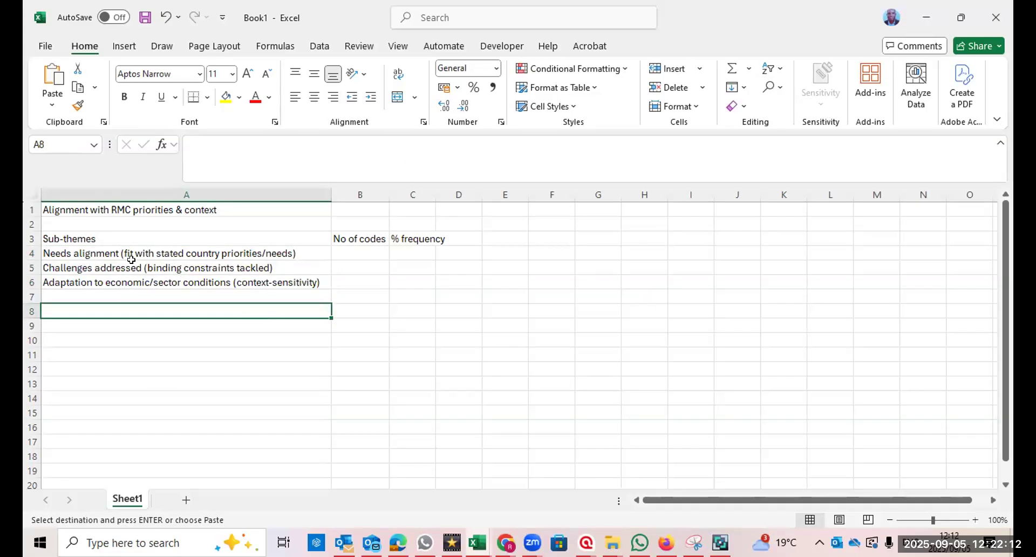
Fill the whole header row 3 with the light gray theme color.
{"action": "left_click", "coordinate": [31, 239]}
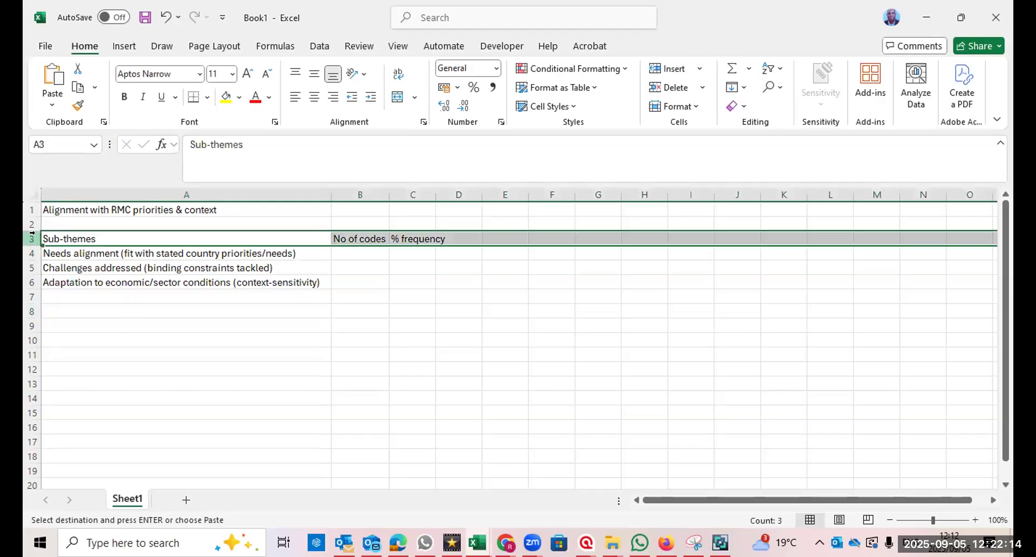
{"action": "left_click", "coordinate": [238, 99]}
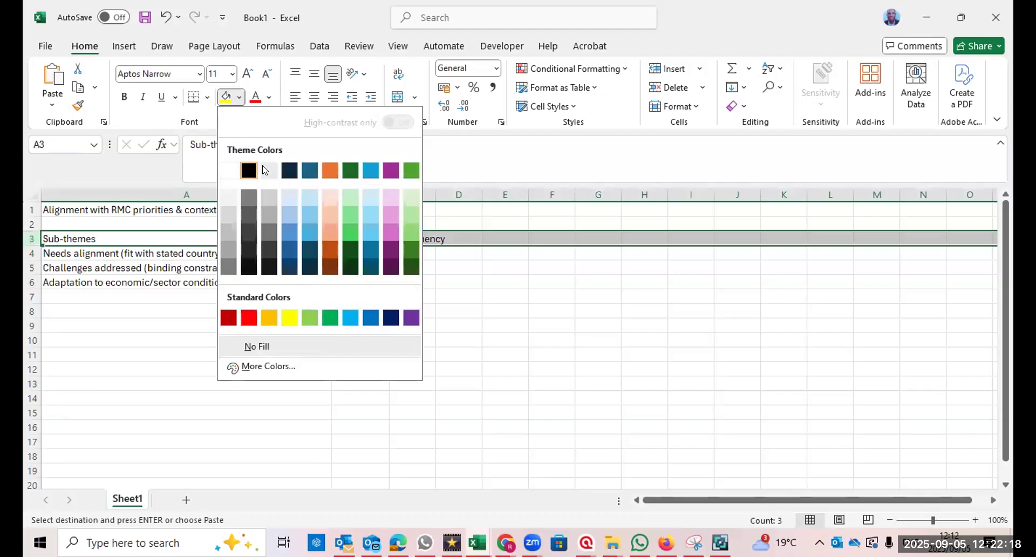
{"action": "left_click", "coordinate": [264, 170]}
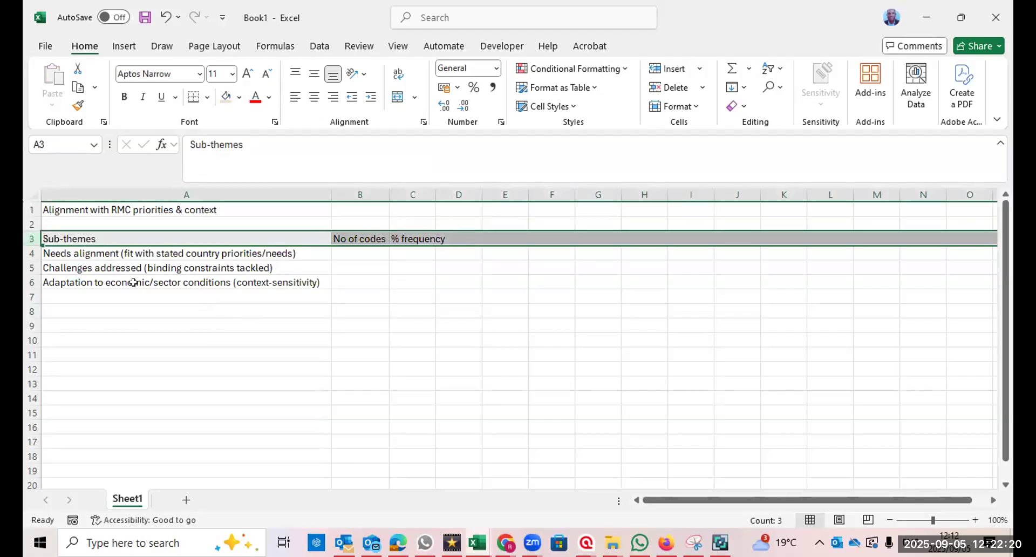
{"action": "left_click", "coordinate": [98, 296]}
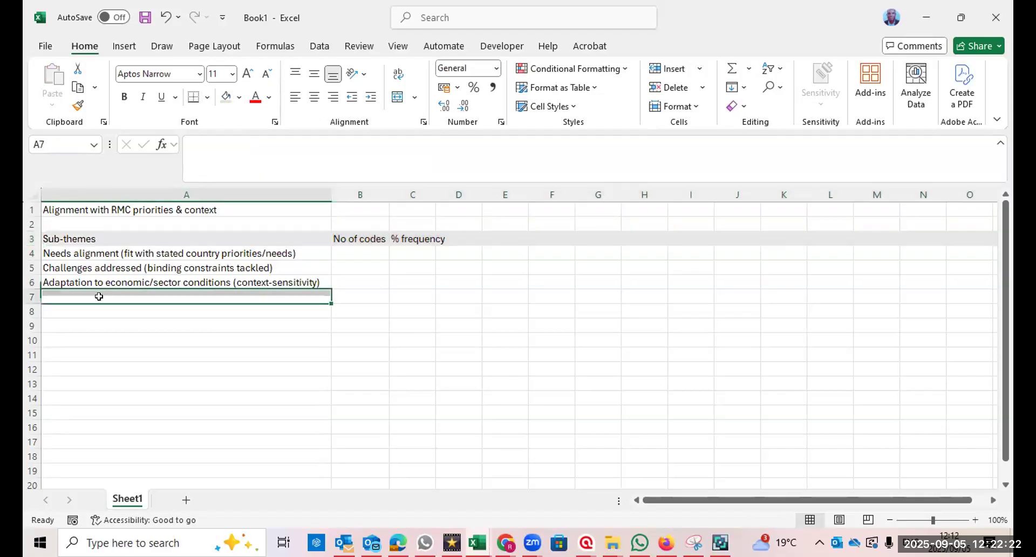
Label cell A7 below the sub-themes as Total and apply All Borders to the table range A3:C7.
{"action": "type", "text": "Total"}
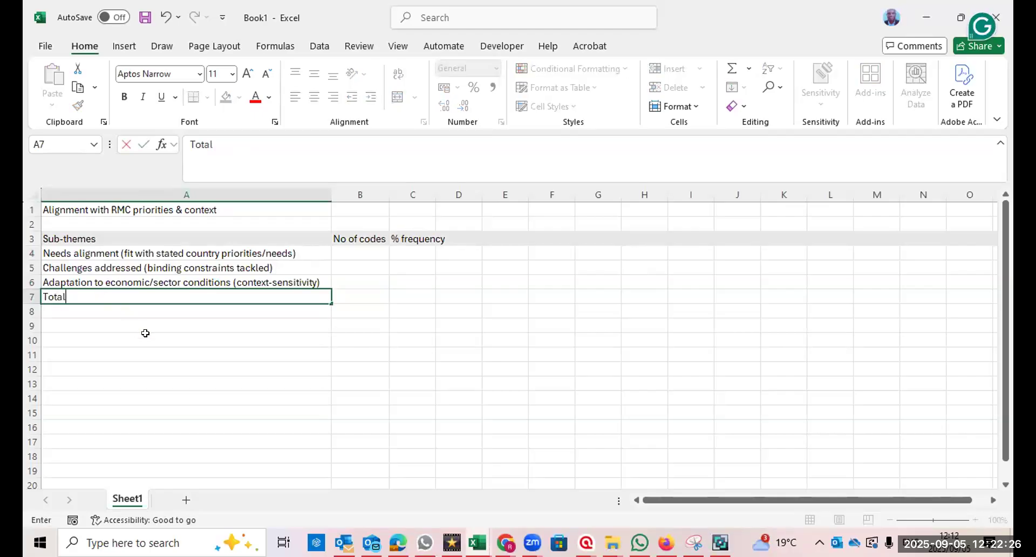
{"action": "left_click", "coordinate": [145, 333]}
{"action": "left_click", "coordinate": [63, 240]}
{"action": "left_click_drag", "start_coordinate": [136, 279], "coordinate": [421, 293]}
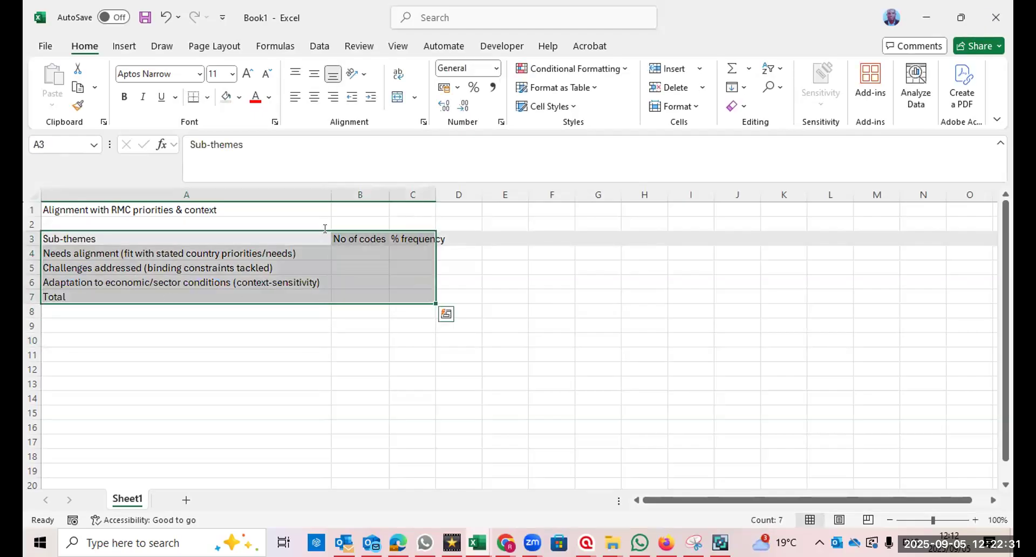
{"action": "left_click", "coordinate": [206, 100]}
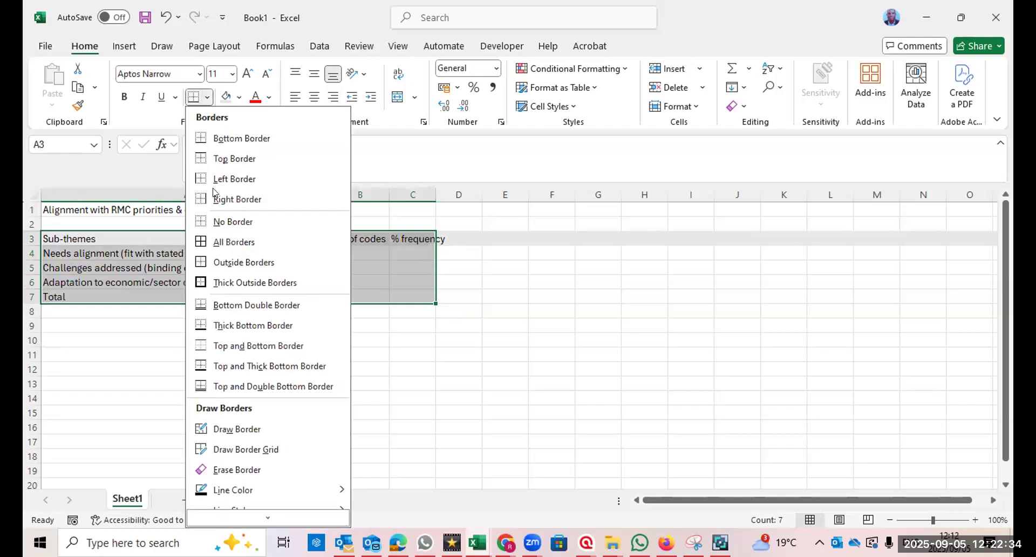
{"action": "left_click", "coordinate": [204, 242]}
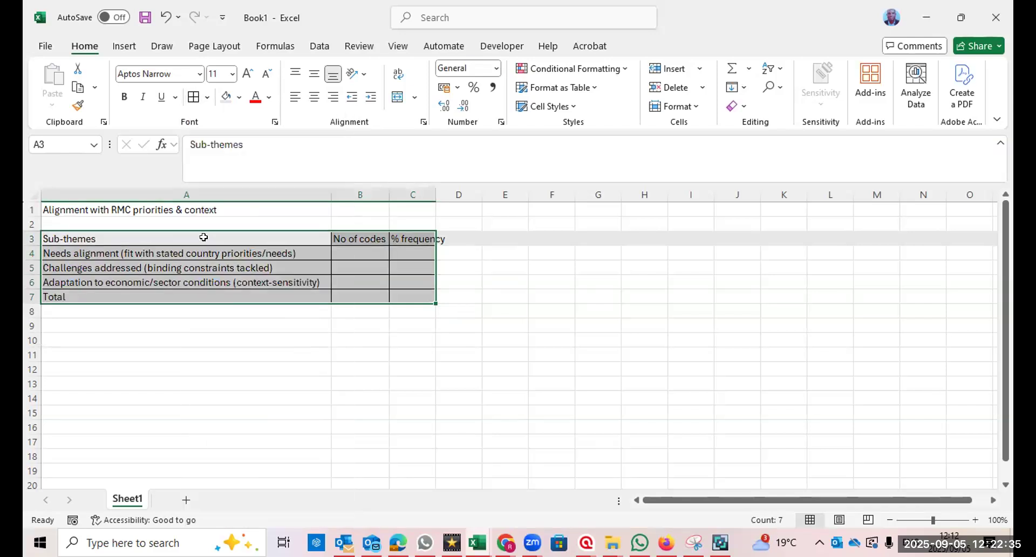
{"action": "left_click", "coordinate": [223, 355]}
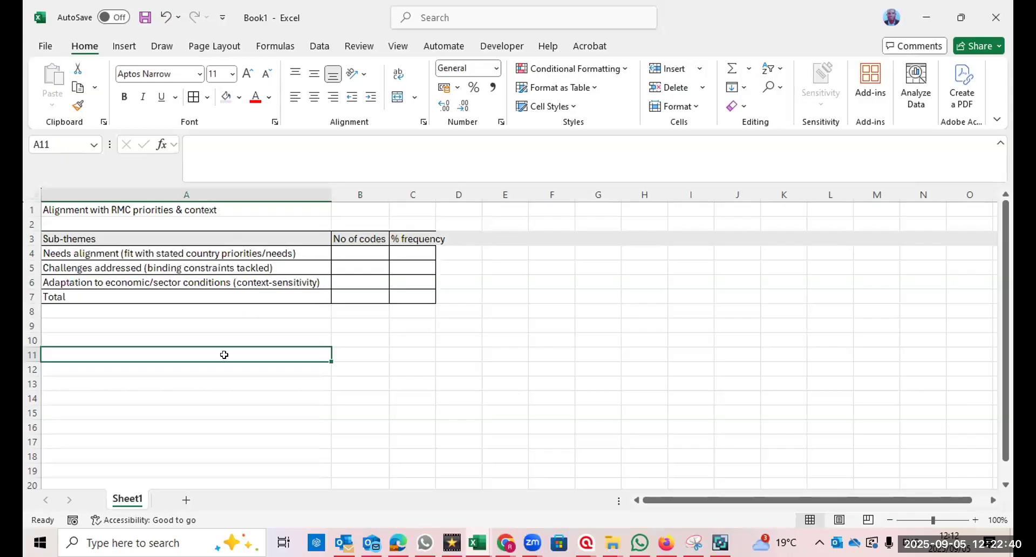
Enter the number of codes for the three sub-themes as 4, 5 and 4 in cells B4:B6.
{"action": "left_click", "coordinate": [355, 248]}
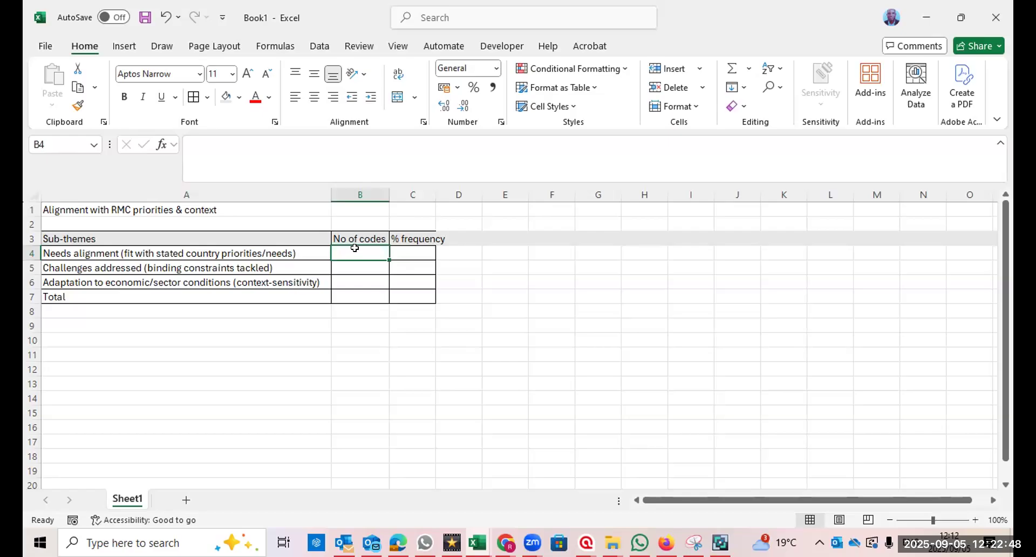
{"action": "type", "text": "4"}
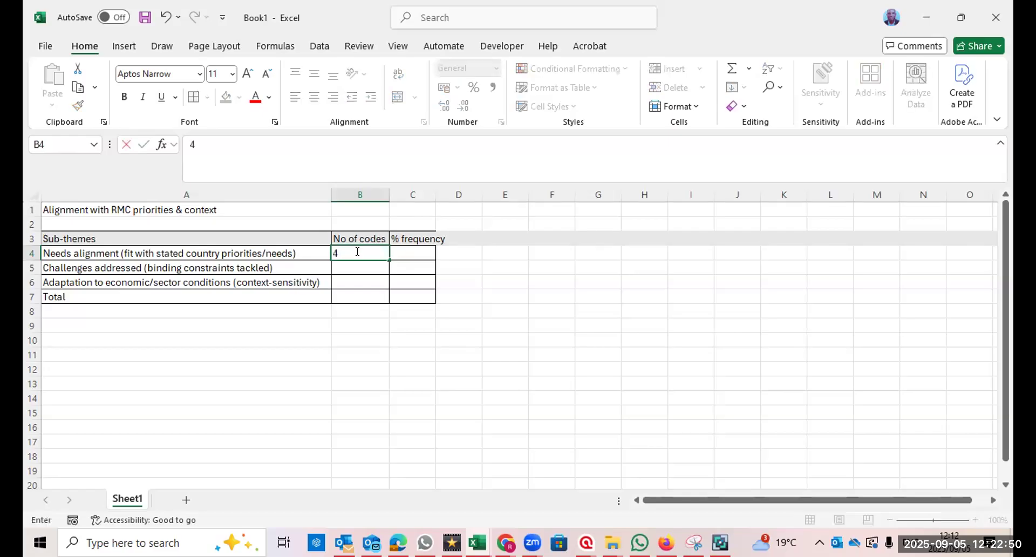
{"action": "key", "text": "Return"}
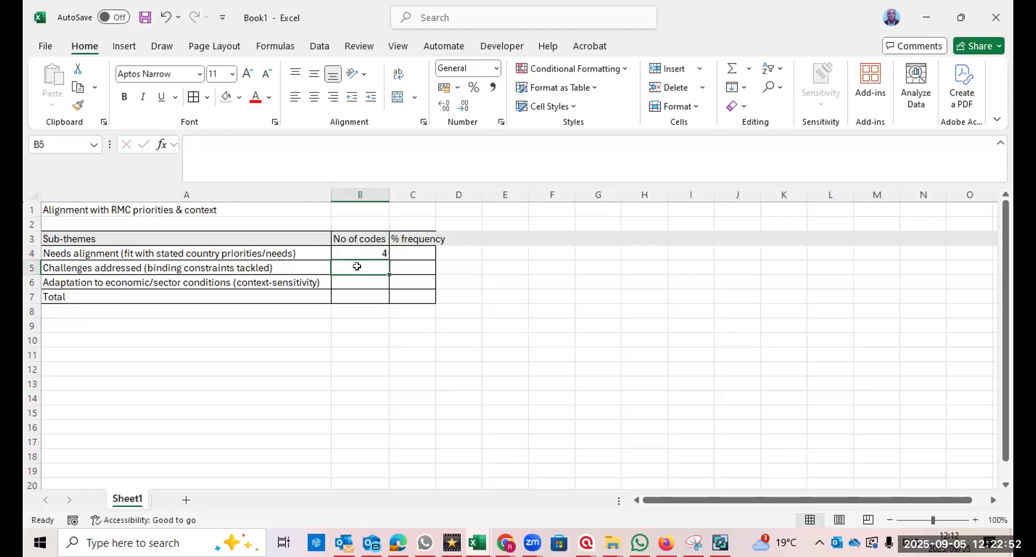
{"action": "type", "text": "5"}
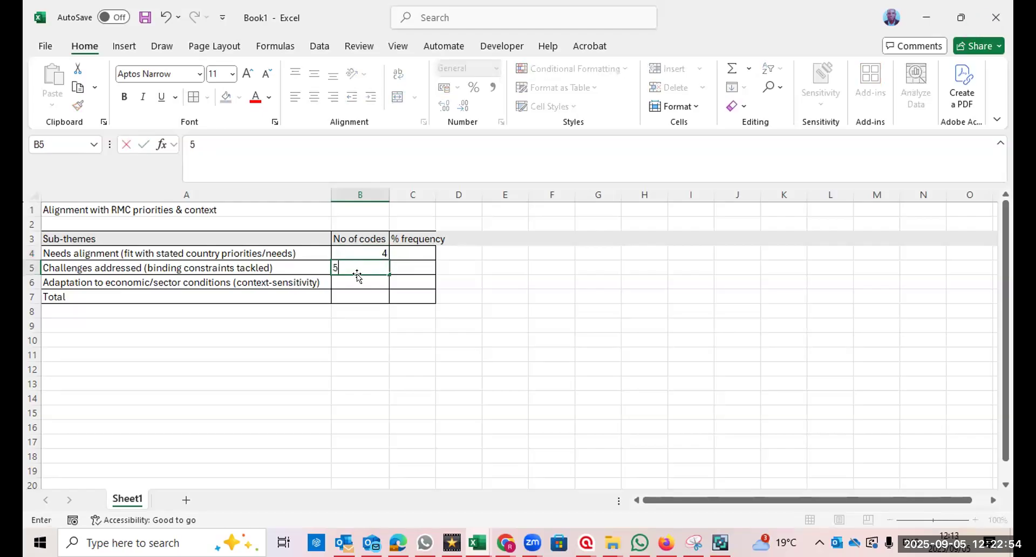
{"action": "key", "text": "Return"}
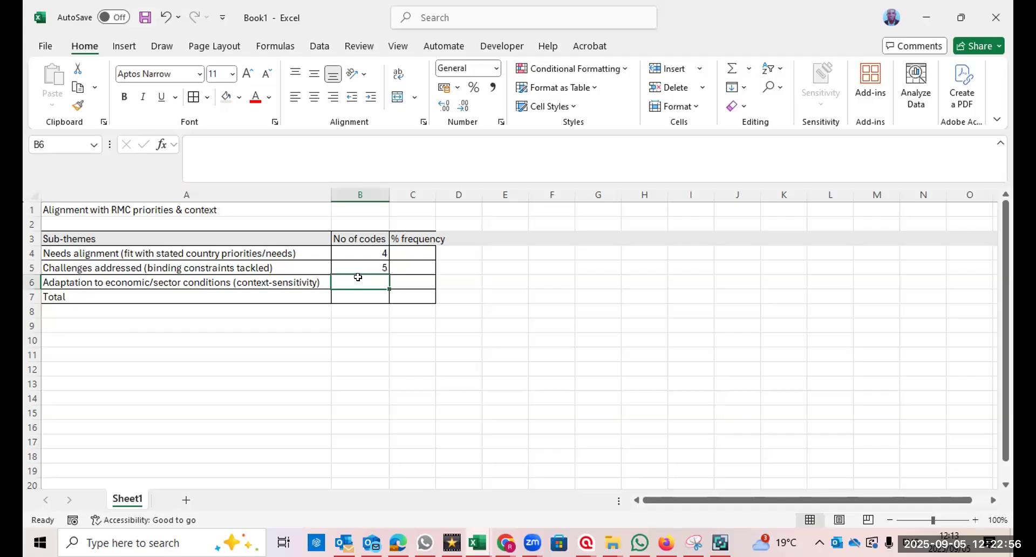
{"action": "type", "text": "4"}
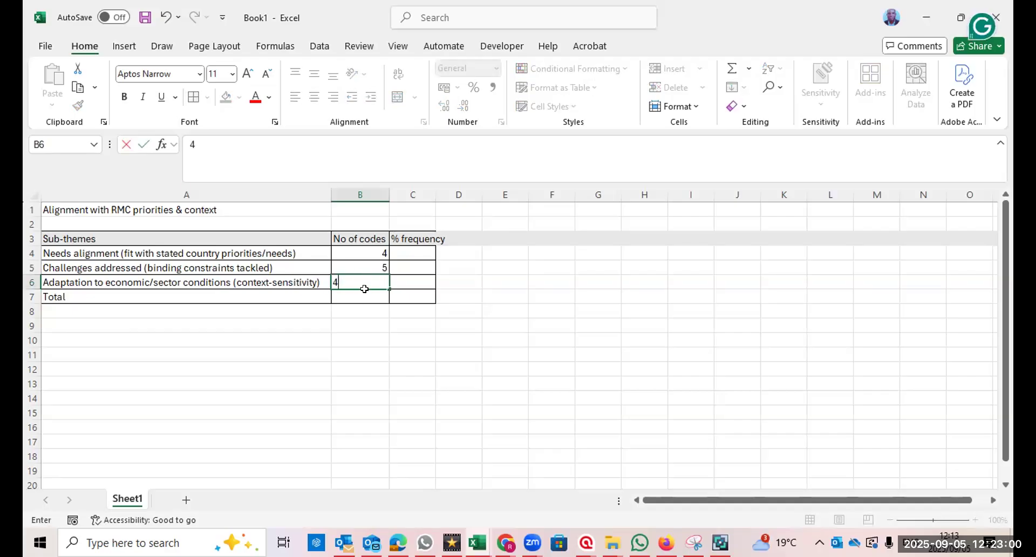
{"action": "key", "text": "Return"}
Sum the numbers of codes into the Total cell B7 with AutoSum and enter 15 in cell D7.
{"action": "left_click", "coordinate": [366, 253]}
{"action": "left_click_drag", "start_coordinate": [369, 284], "coordinate": [375, 295]}
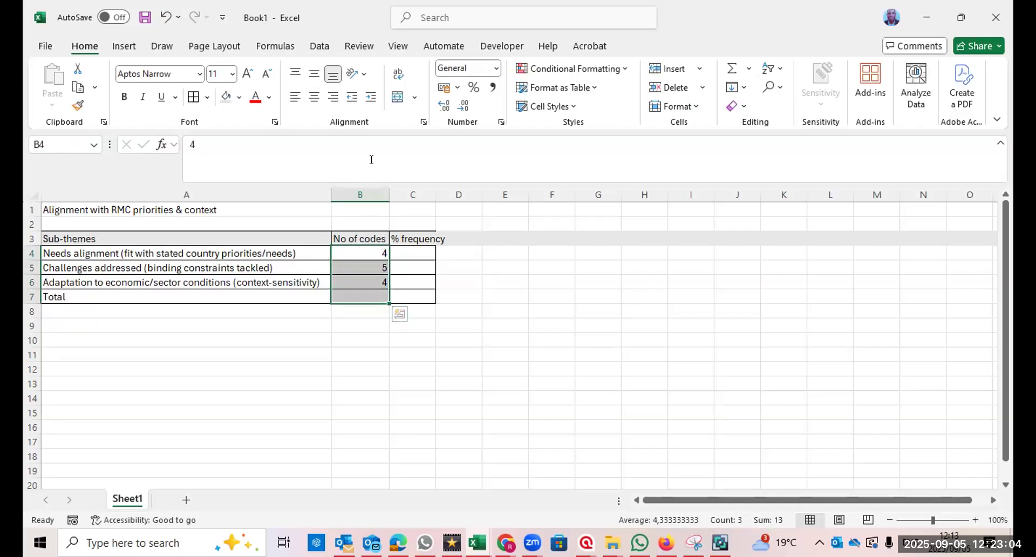
{"action": "left_click", "coordinate": [734, 68]}
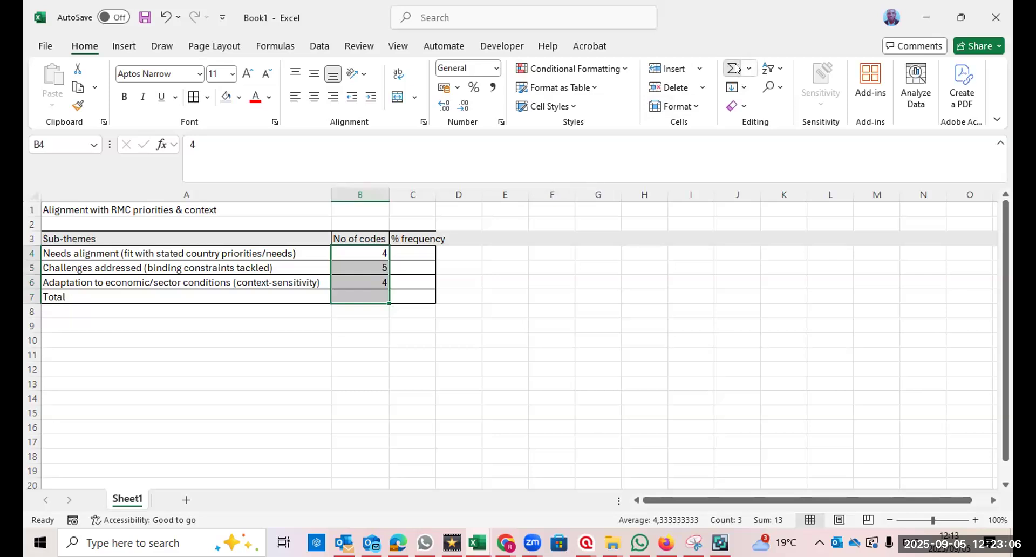
{"action": "left_click", "coordinate": [463, 298]}
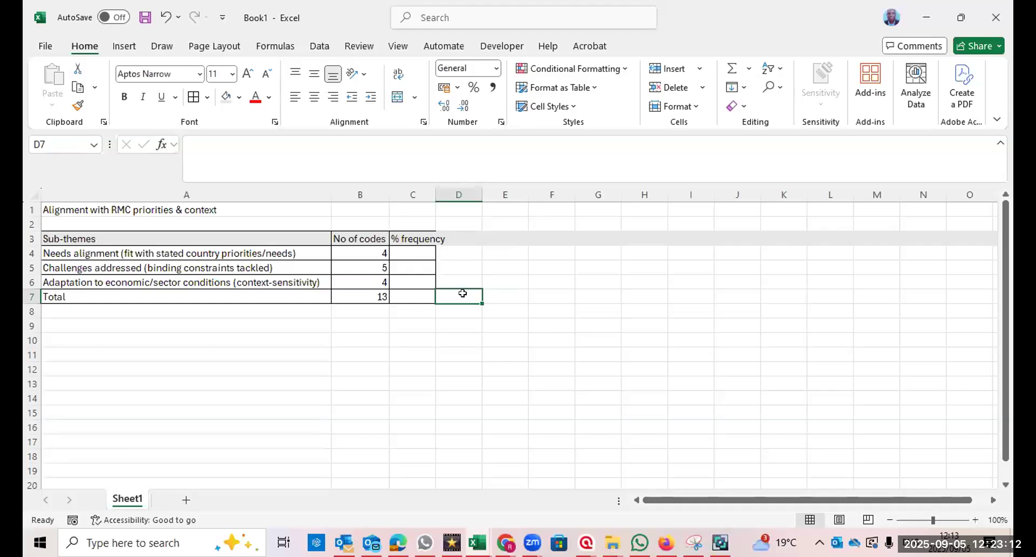
{"action": "type", "text": "15"}
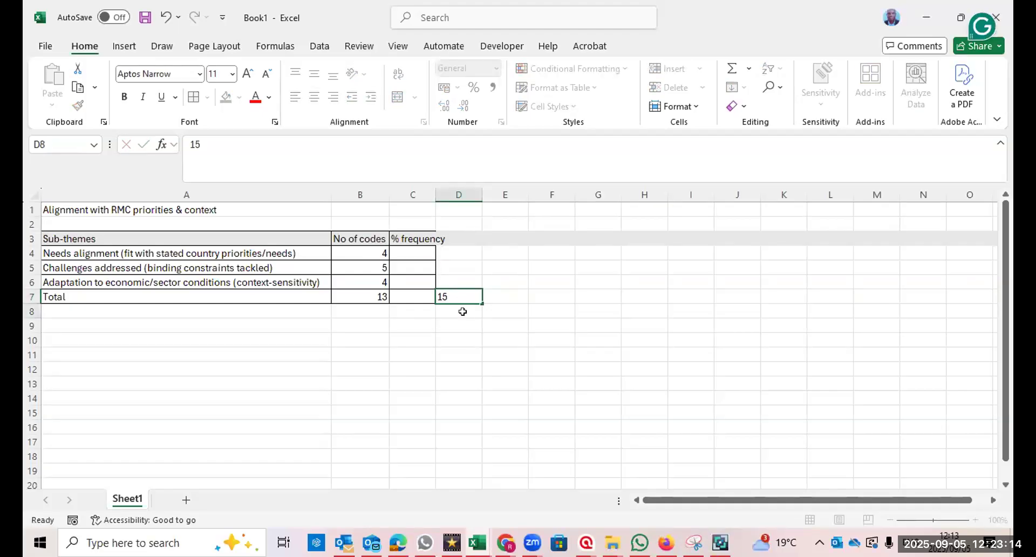
{"action": "key", "text": "Return"}
Calculate the Needs alignment sub-theme's % frequency in C4 with the formula =B4/D7.
{"action": "left_click", "coordinate": [405, 252]}
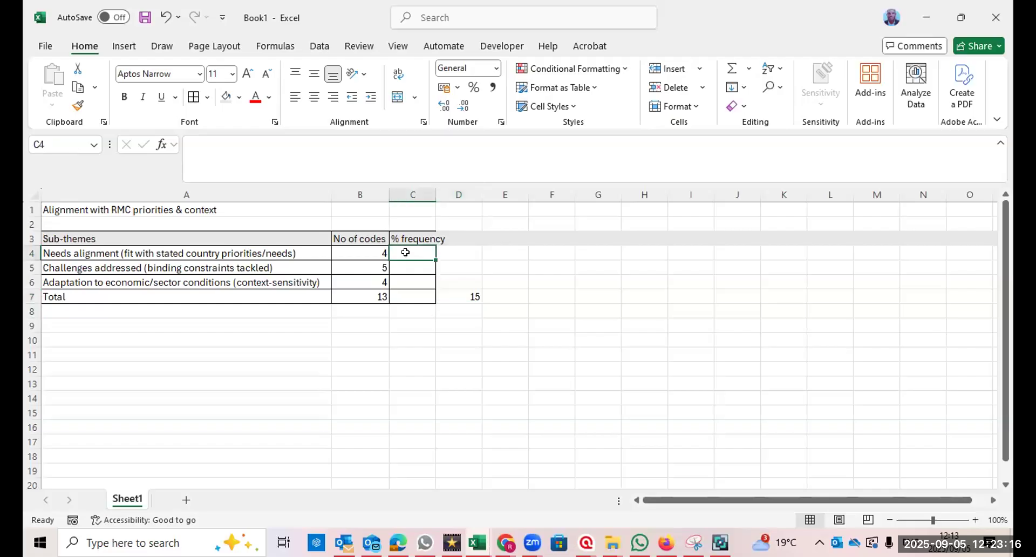
{"action": "type", "text": "="}
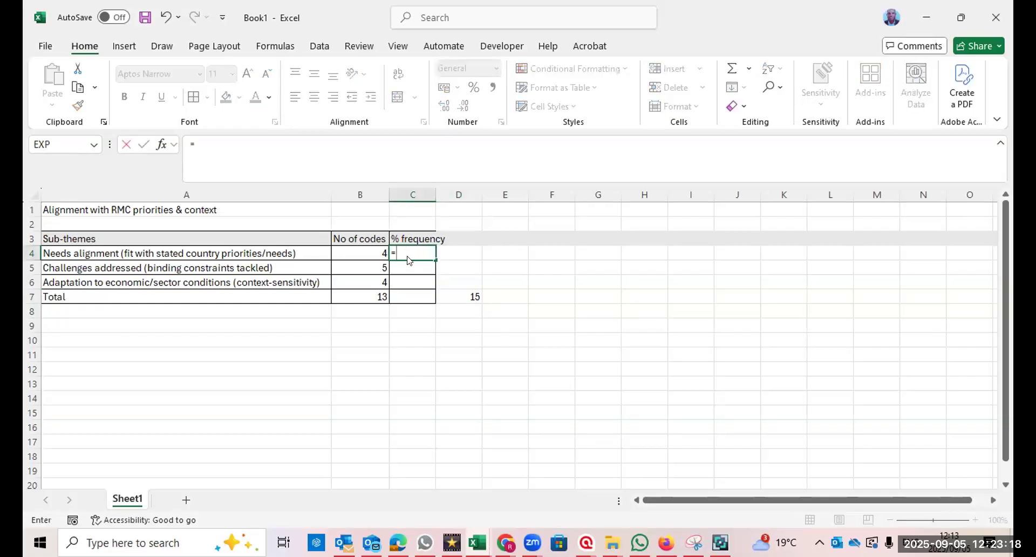
{"action": "left_click", "coordinate": [375, 251]}
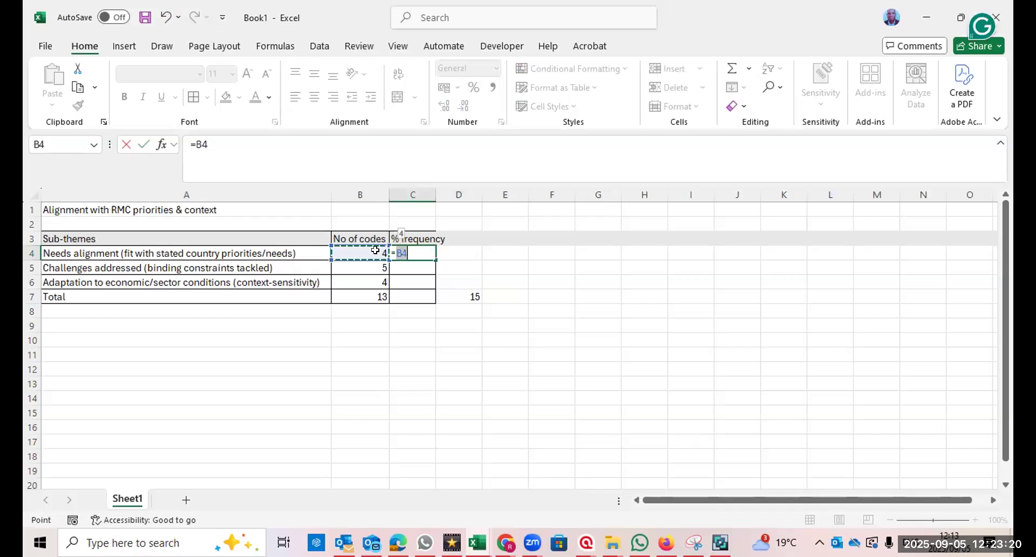
{"action": "type", "text": "/"}
{"action": "left_click", "coordinate": [471, 297]}
{"action": "key", "text": "F4"}
{"action": "key", "text": "Return"}
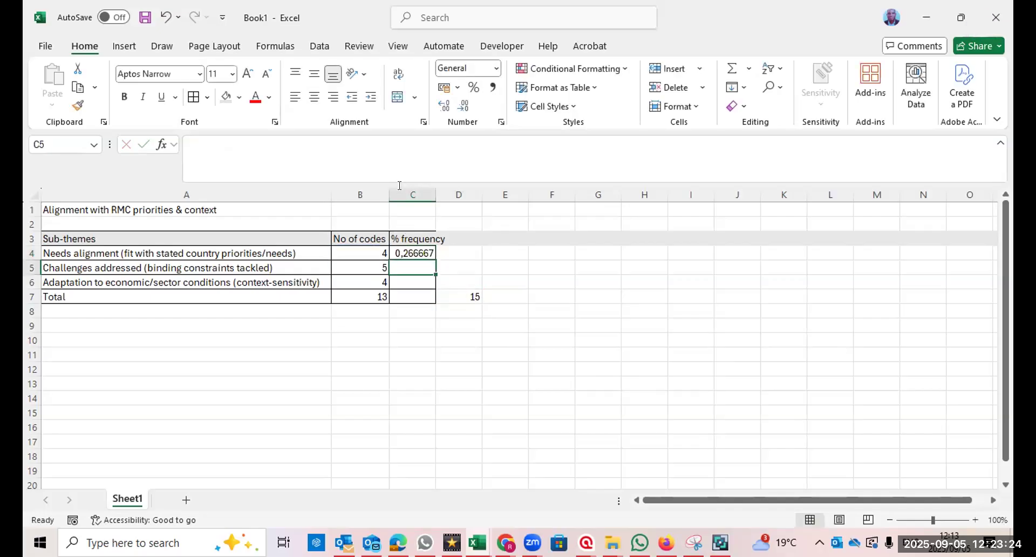
Format the % frequency cells C4:C7 with the Percent style.
{"action": "key", "text": "F2"}
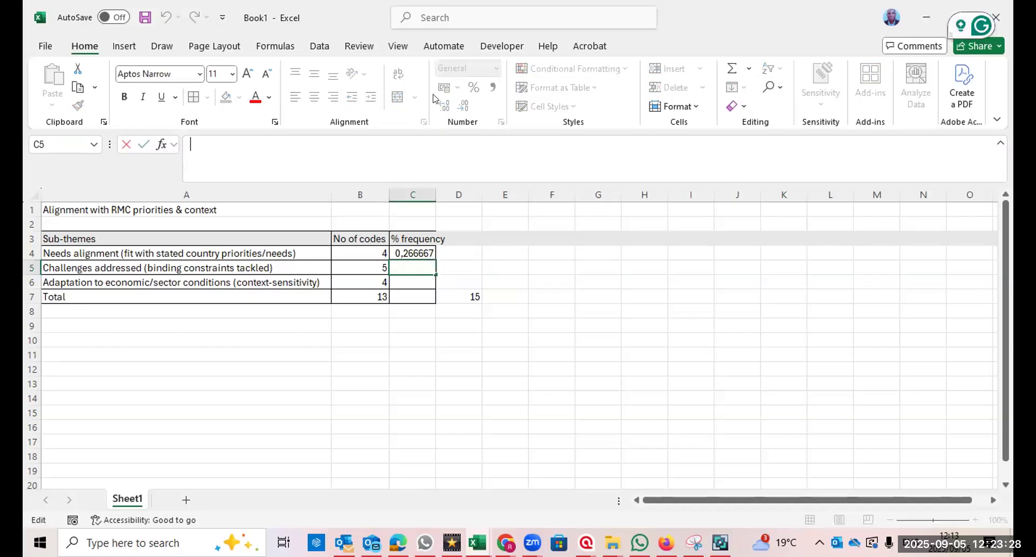
{"action": "left_click_drag", "start_coordinate": [405, 254], "coordinate": [405, 296]}
{"action": "left_click", "coordinate": [473, 87]}
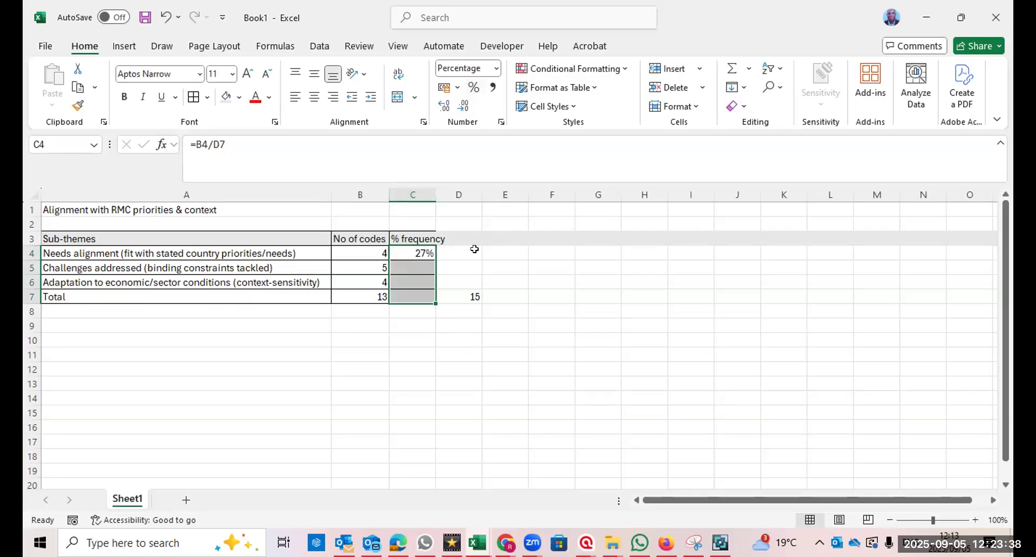
Calculate the Challenges addressed sub-theme's % frequency in C5 by dividing B5 by D7.
{"action": "left_click", "coordinate": [413, 265]}
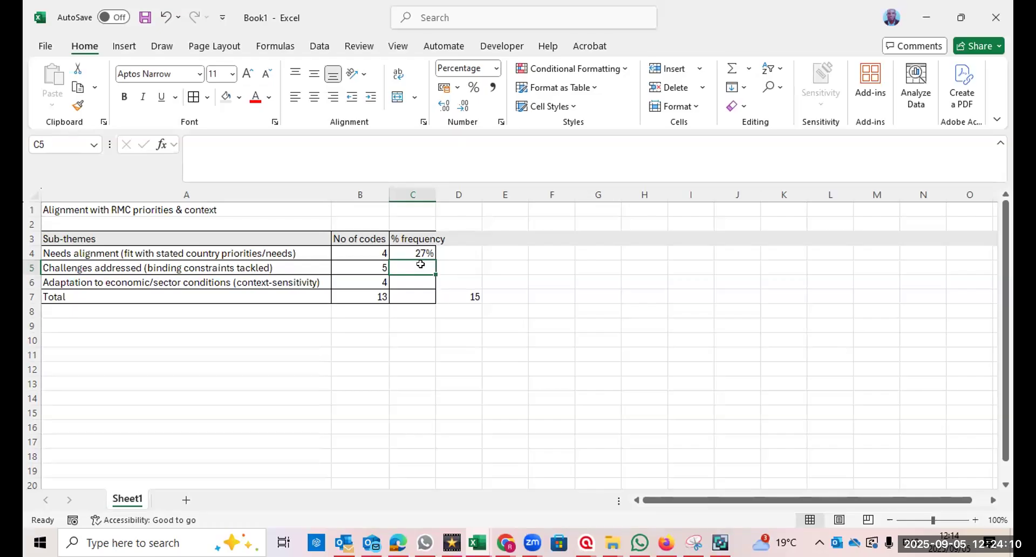
{"action": "type", "text": "="}
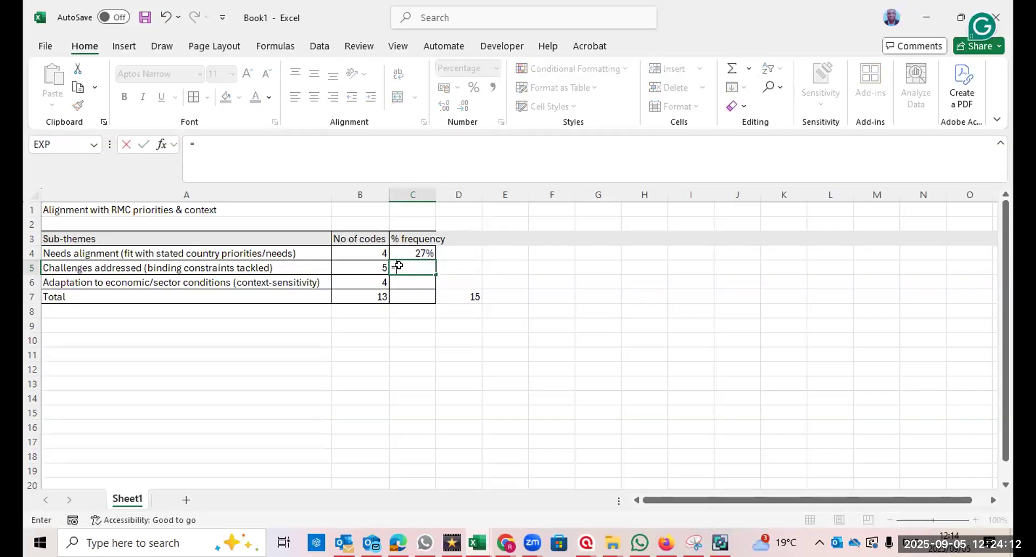
{"action": "left_click", "coordinate": [380, 265]}
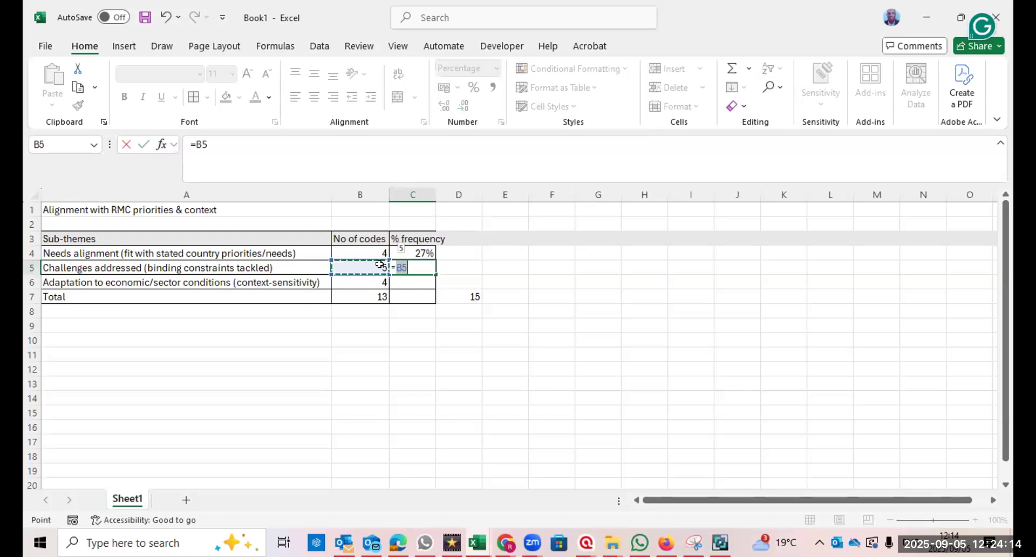
{"action": "type", "text": "/"}
{"action": "type", "text": "$B$7"}
{"action": "key", "text": "Return"}
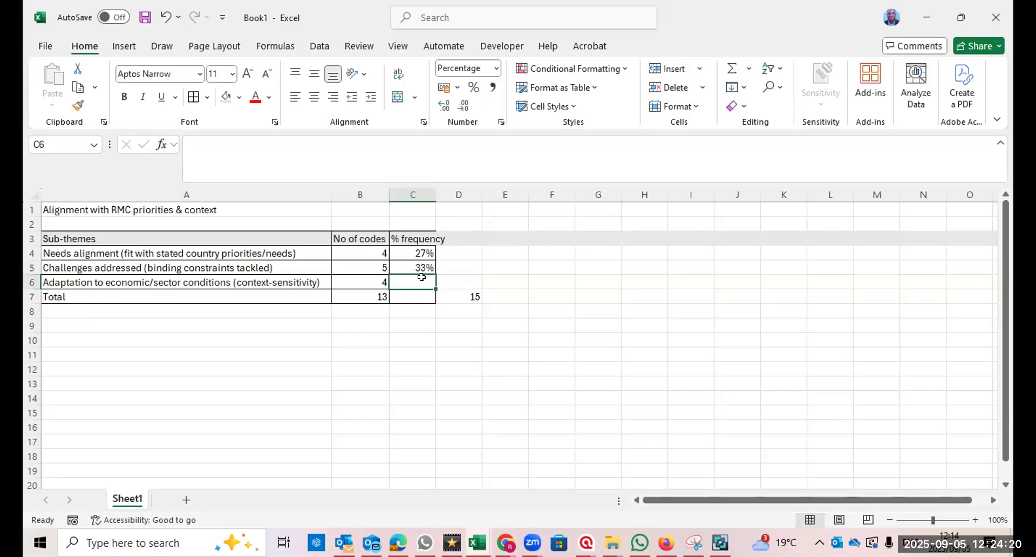
Calculate the Adaptation sub-theme's % frequency in C6 as =B6/D7 and sum the percentages into C7 with AutoSum.
{"action": "type", "text": "="}
{"action": "left_click", "coordinate": [374, 278]}
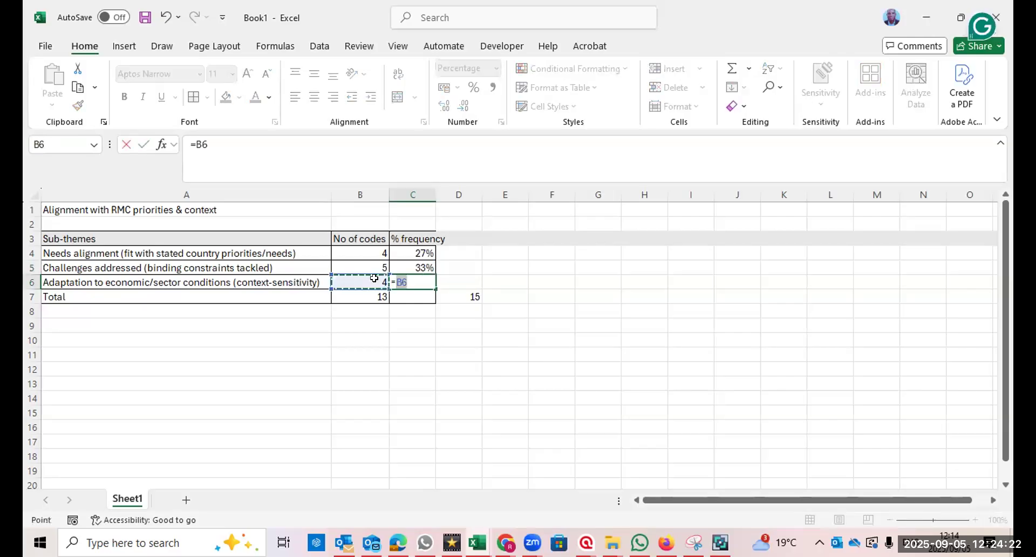
{"action": "type", "text": "/"}
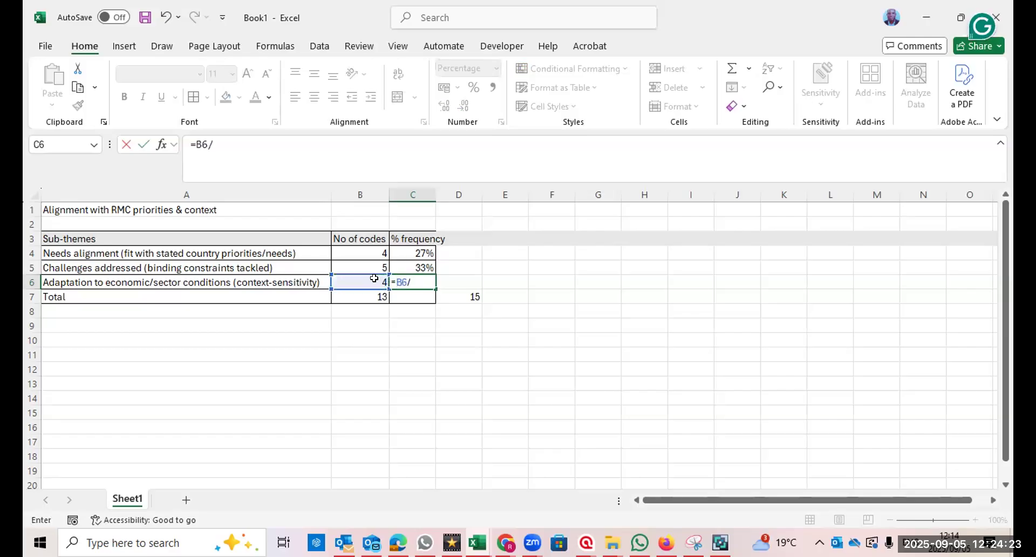
{"action": "left_click", "coordinate": [468, 294]}
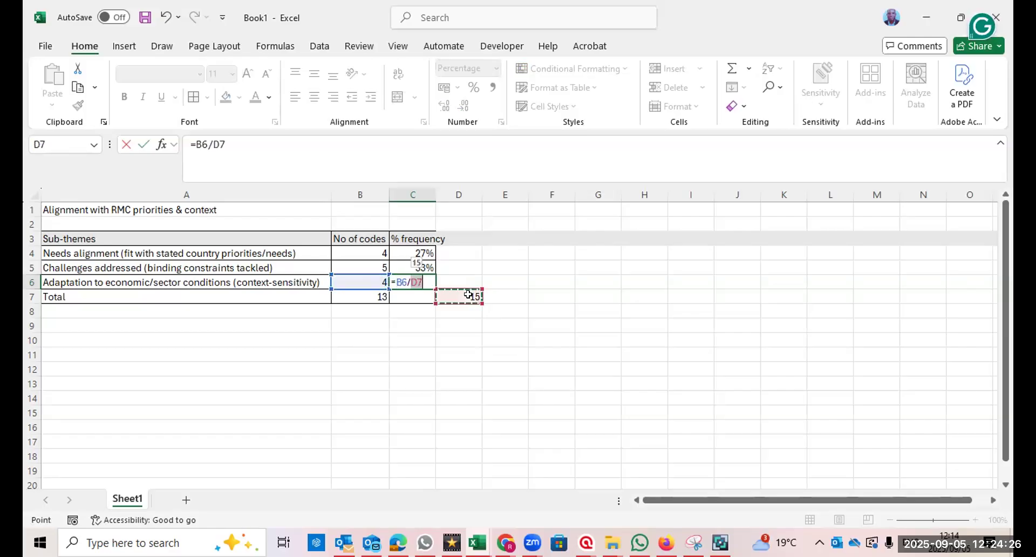
{"action": "key", "text": "Return"}
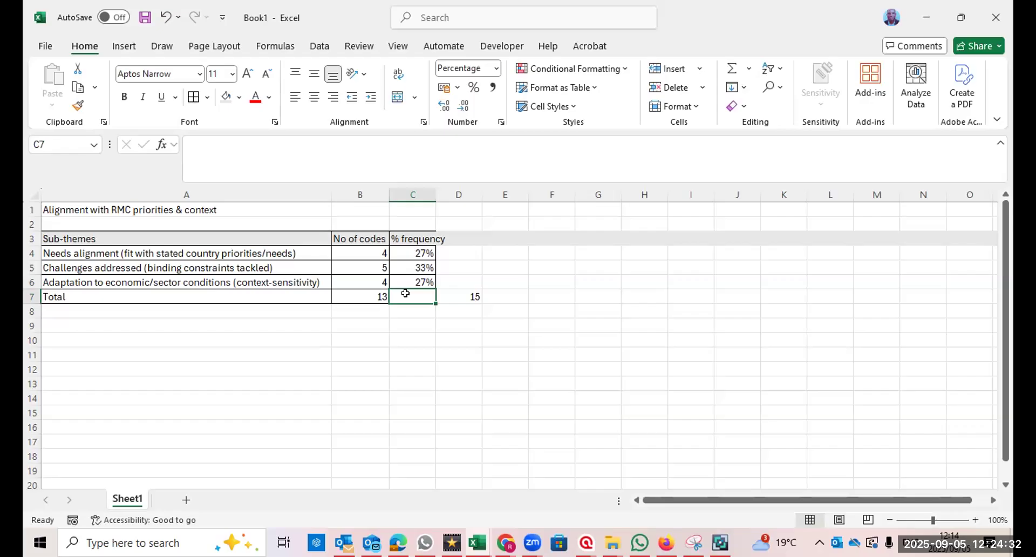
{"action": "left_click_drag", "start_coordinate": [413, 251], "coordinate": [420, 294]}
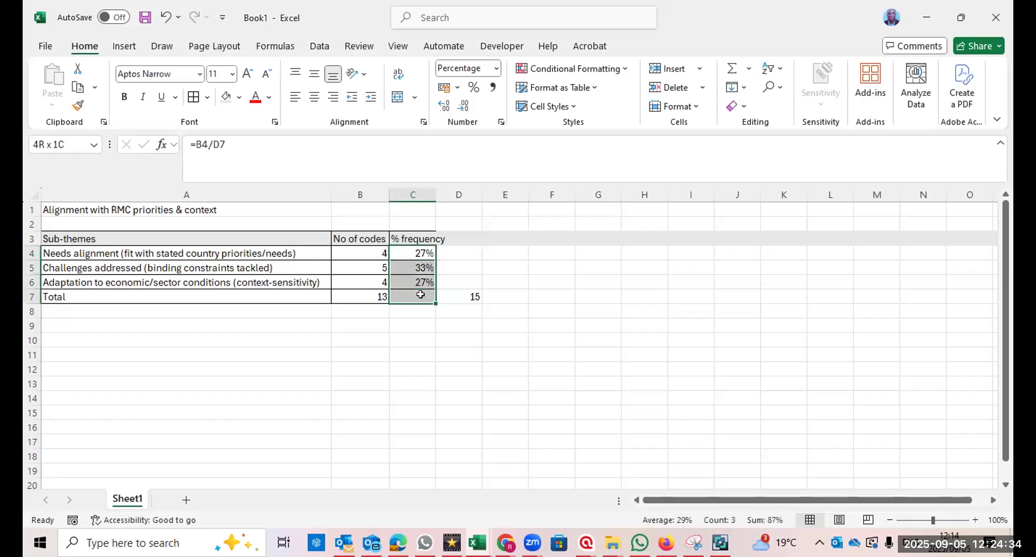
{"action": "left_click", "coordinate": [730, 67]}
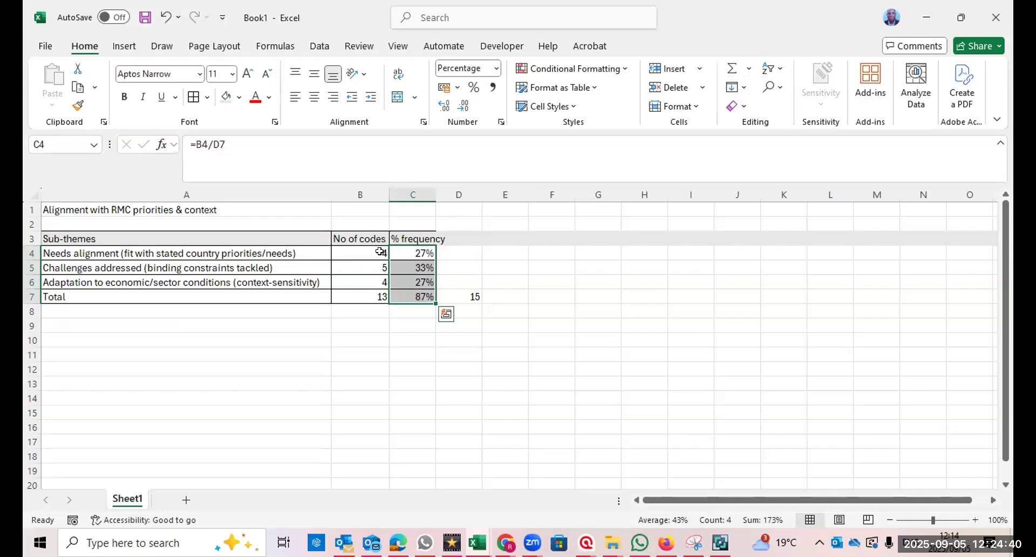
Clear the Total cell B7 and sum the numbers of codes in B4:B6 into it again with AutoSum.
{"action": "left_click_drag", "start_coordinate": [377, 251], "coordinate": [377, 285]}
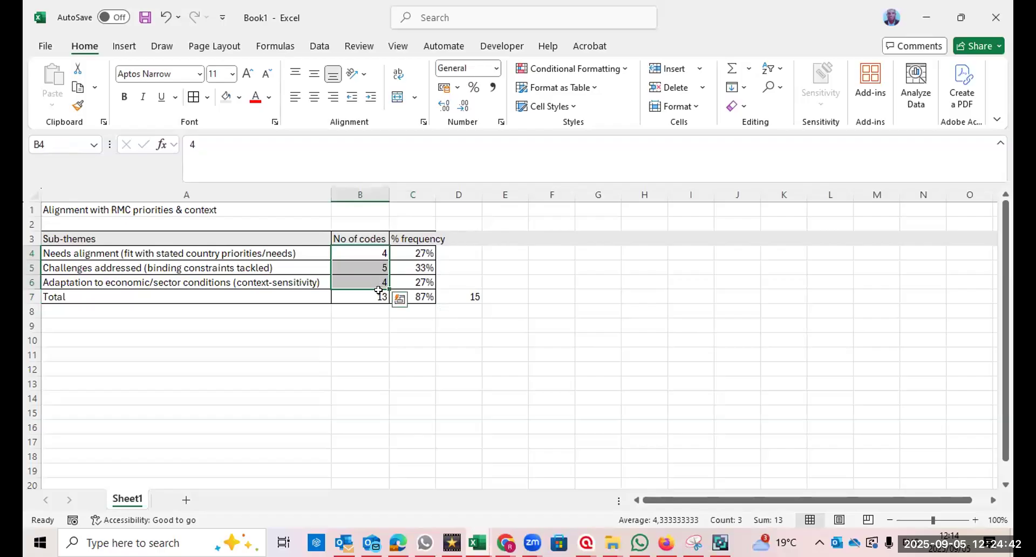
{"action": "left_click", "coordinate": [379, 294]}
{"action": "key", "text": "Delete"}
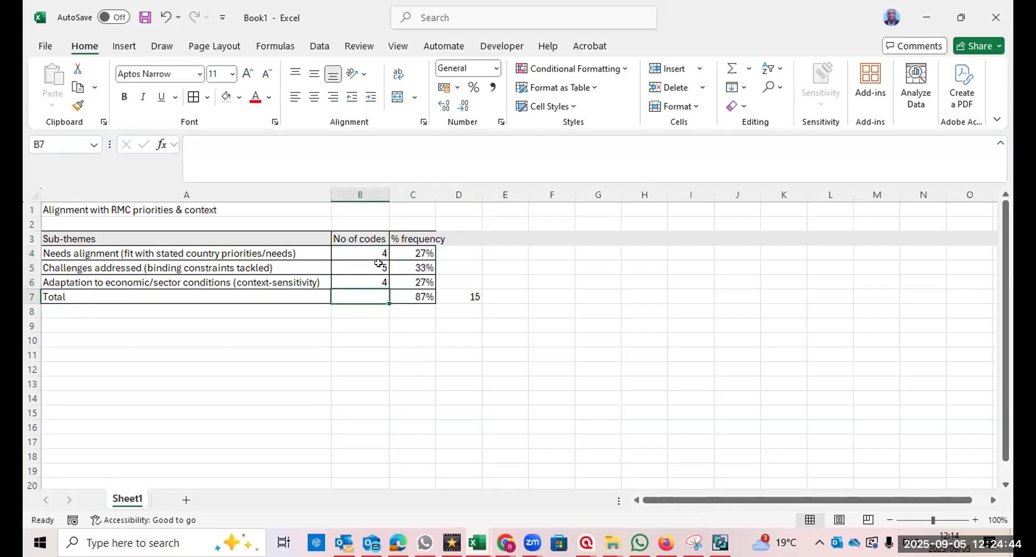
{"action": "left_click_drag", "start_coordinate": [368, 252], "coordinate": [373, 297]}
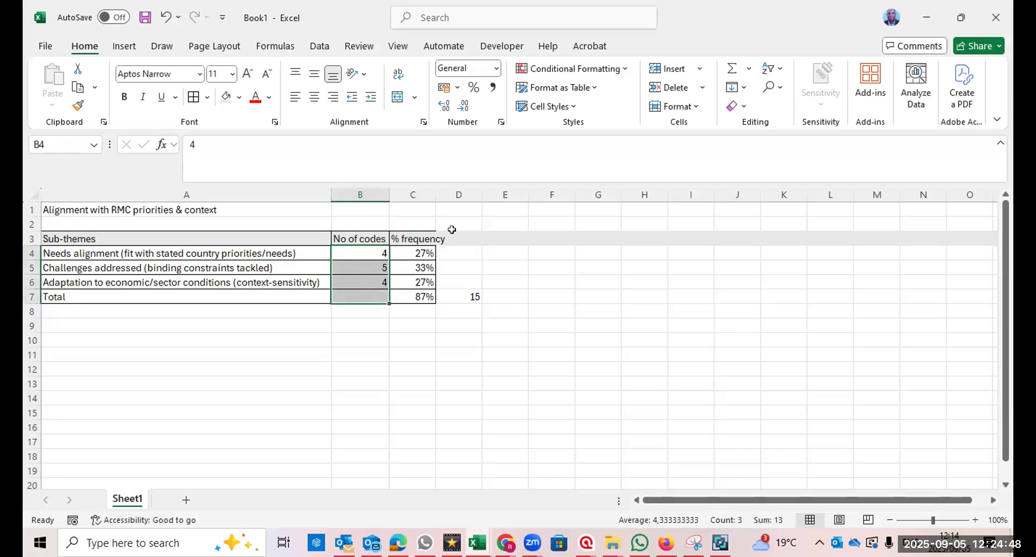
{"action": "left_click", "coordinate": [731, 68]}
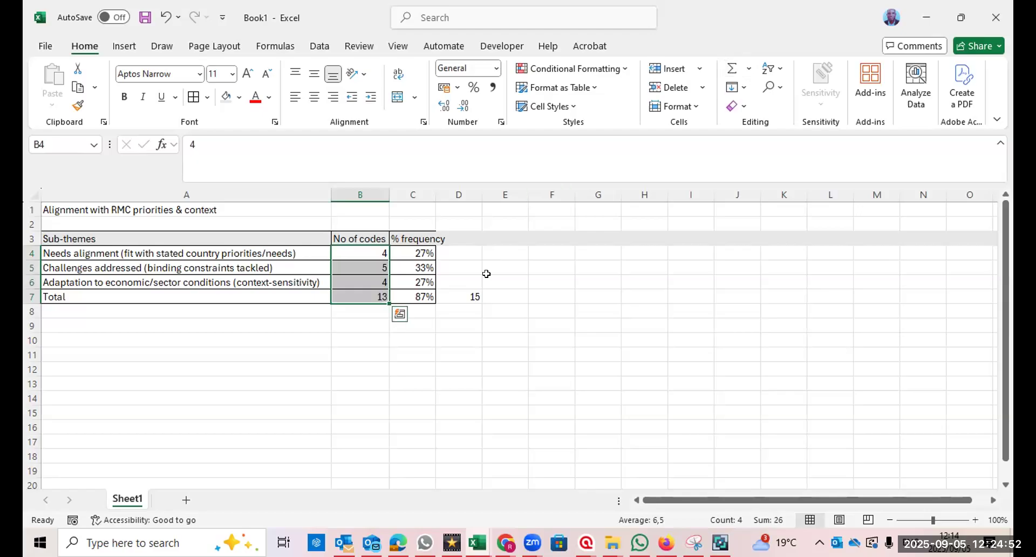
Set the percentage base in cell D7 to 13.
{"action": "left_click", "coordinate": [472, 295]}
{"action": "type", "text": "1"}
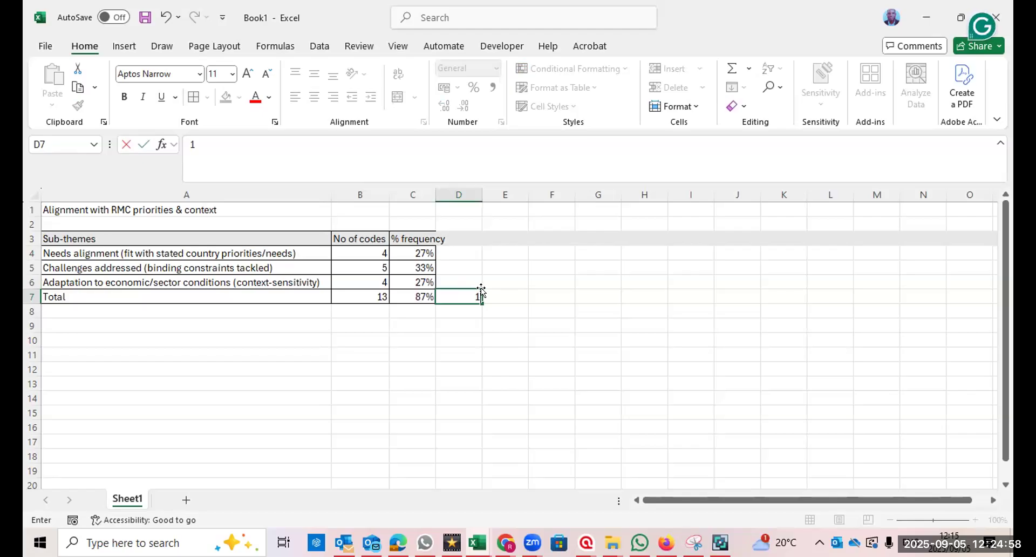
{"action": "type", "text": "3"}
{"action": "key", "text": "ctrl+Return"}
{"action": "left_click", "coordinate": [513, 324]}
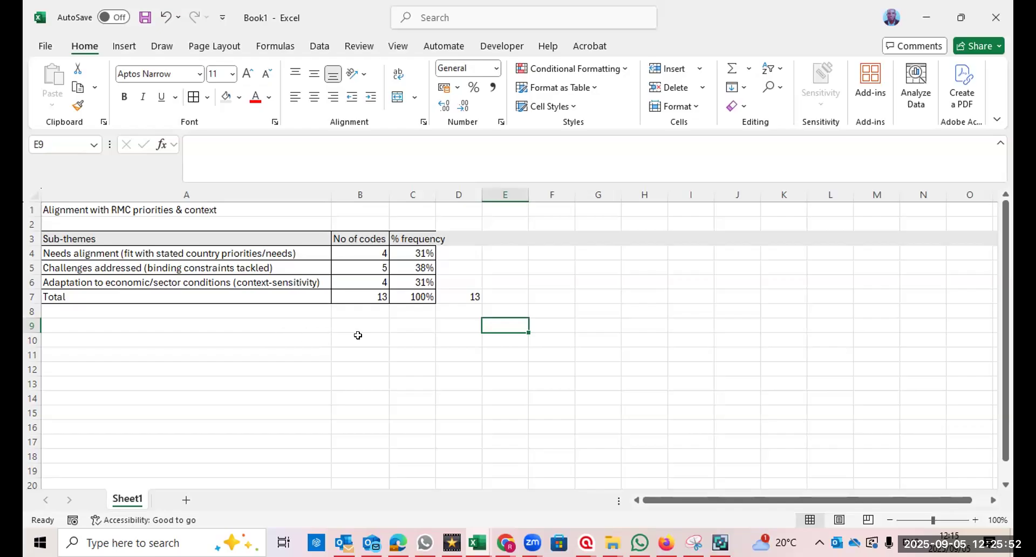
{"action": "left_click", "coordinate": [170, 336]}
{"action": "type", "text": "exec"}
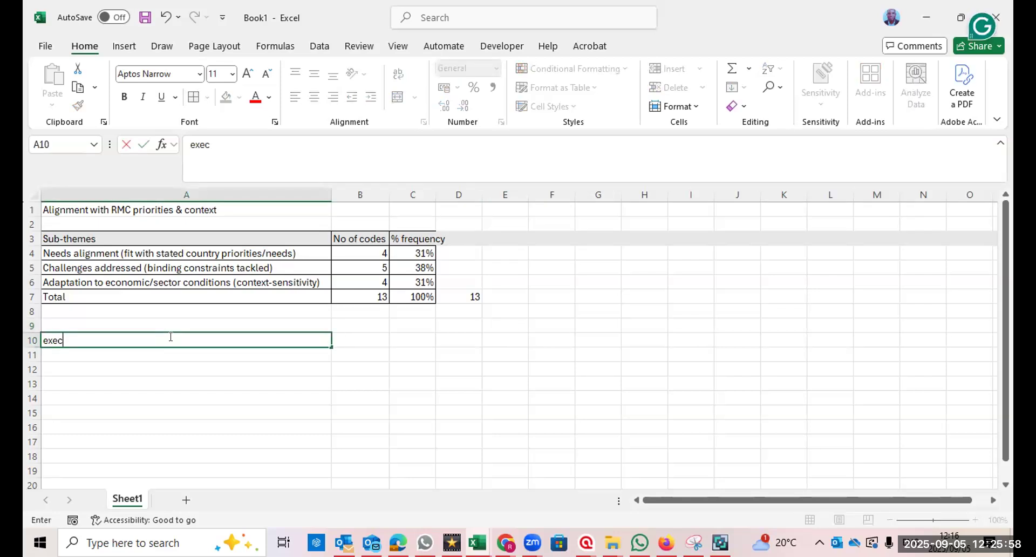
{"action": "type", "text": "ro"}
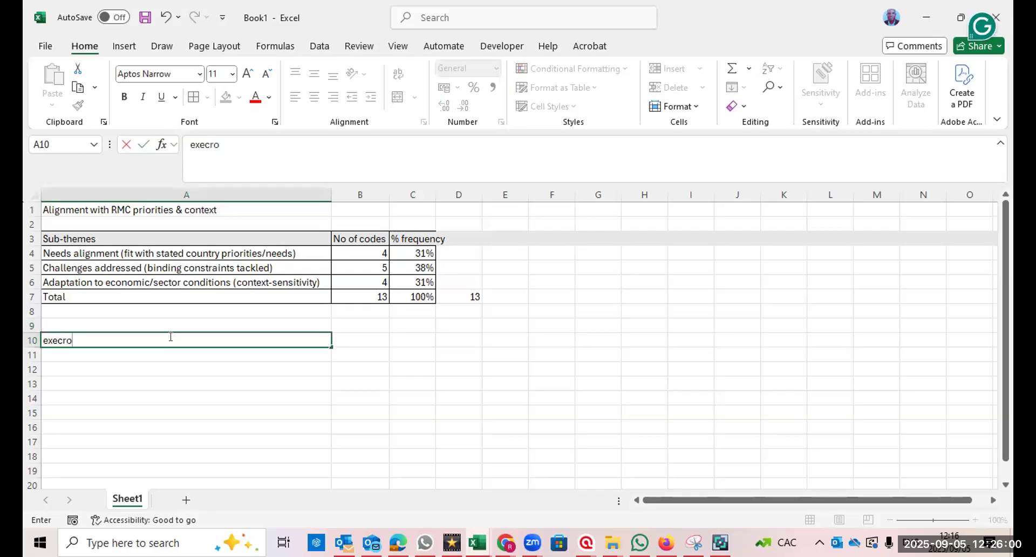
{"action": "key", "text": "ctrl+Return"}
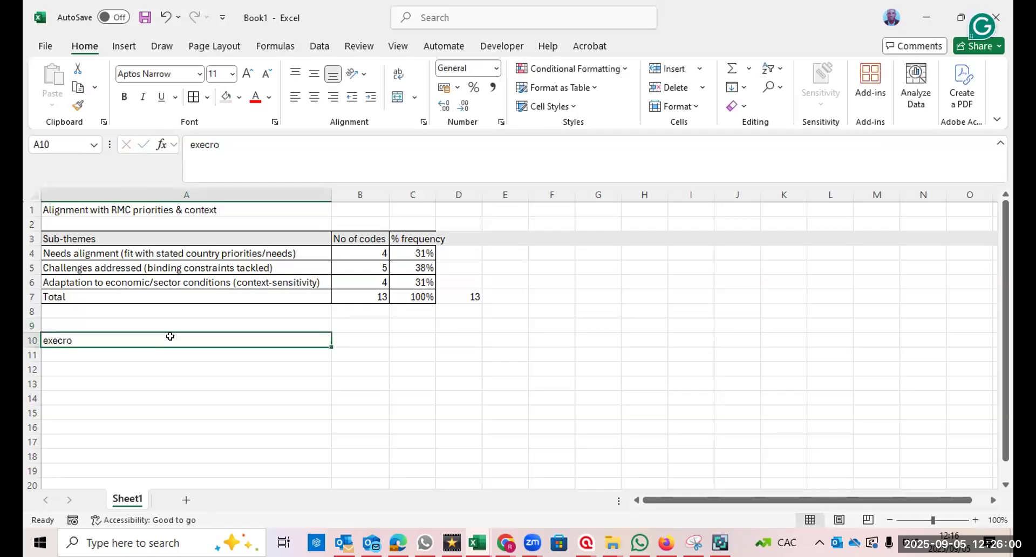
{"action": "left_click", "coordinate": [208, 145]}
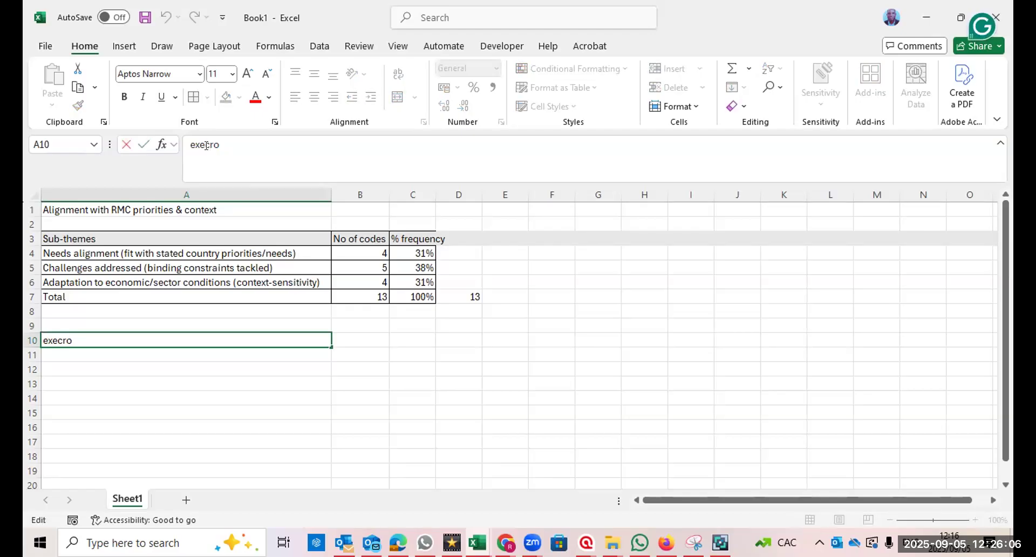
{"action": "key", "text": "BackSpace"}
{"action": "key", "text": "Delete"}
{"action": "key", "text": "Delete"}
{"action": "type", "text": "r"}
{"action": "key", "text": "Left"}
{"action": "key", "text": "Delete"}
{"action": "key", "text": "Delete"}
{"action": "key", "text": "Delete"}
{"action": "key", "text": "Delete"}
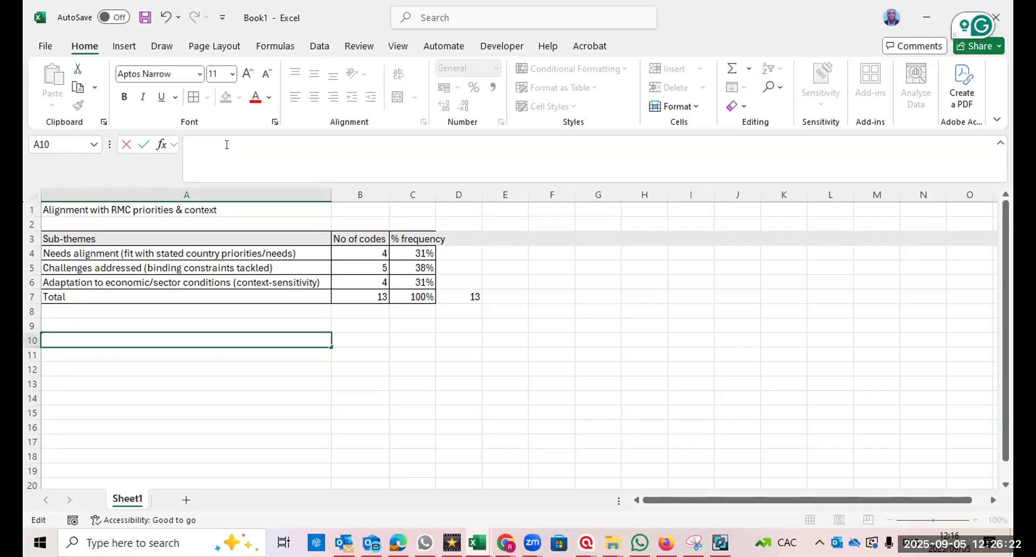
{"action": "type", "text": "exe"}
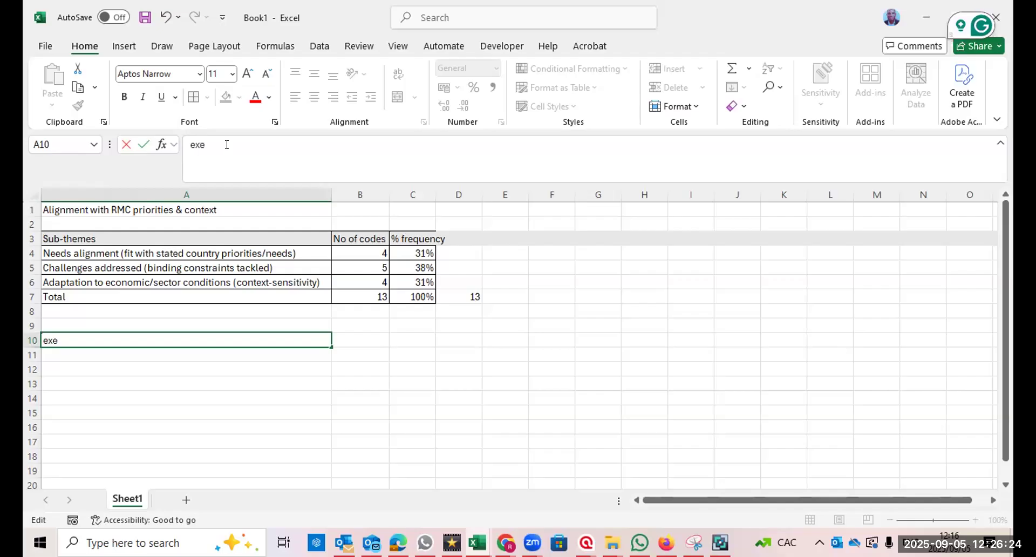
{"action": "type", "text": "rpt"}
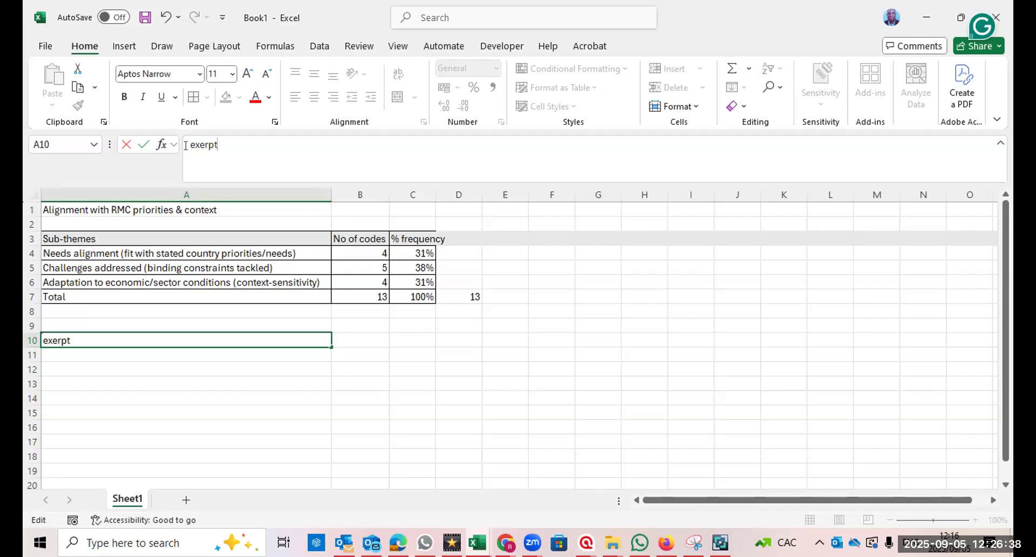
{"action": "left_click_drag", "start_coordinate": [186, 145], "coordinate": [232, 146]}
{"action": "key", "text": "BackSpace"}
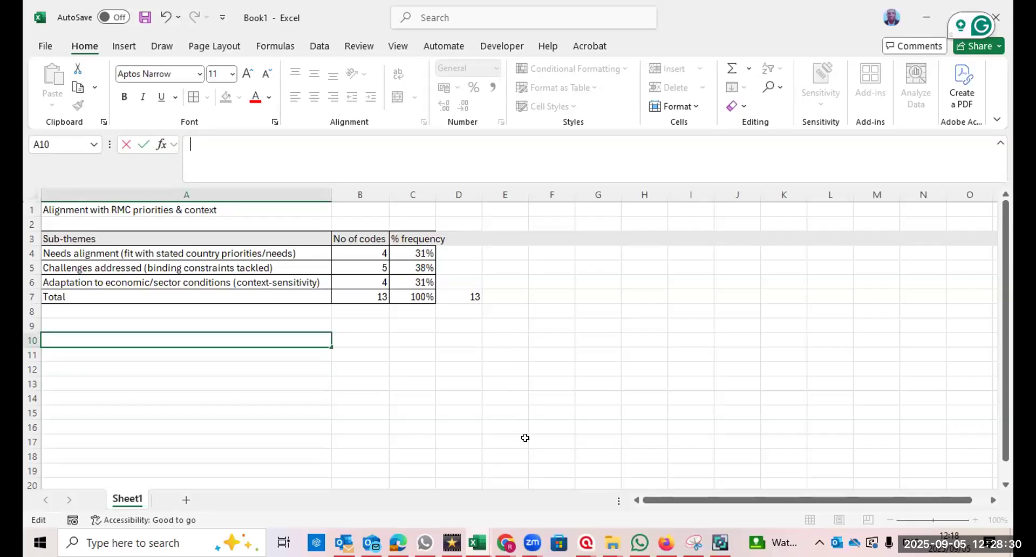
{"action": "left_click", "coordinate": [480, 463]}
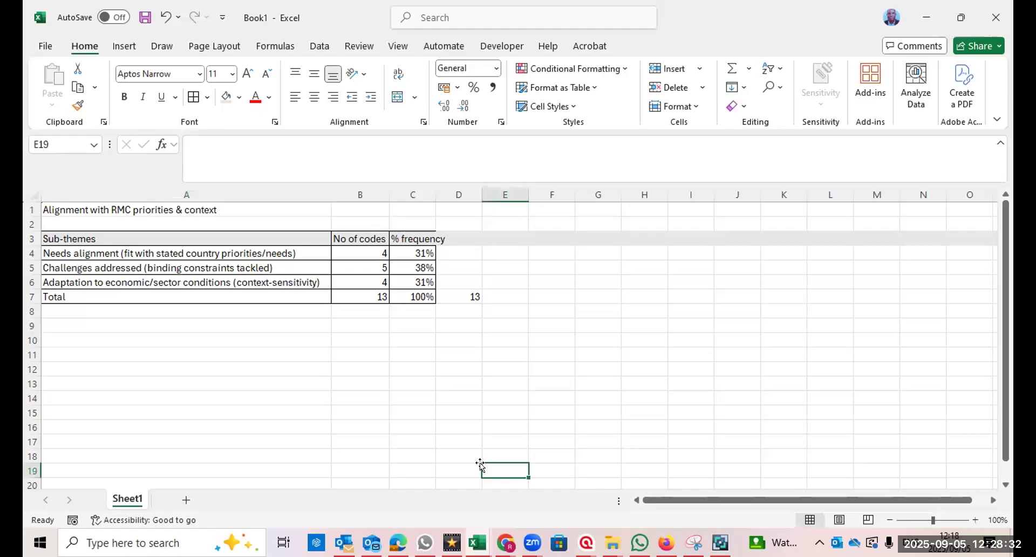
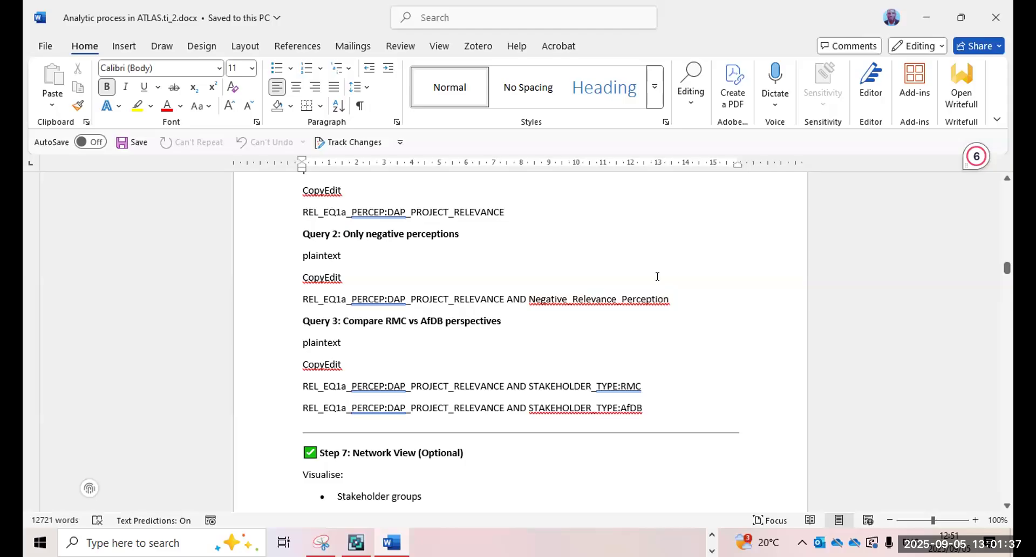
Add the word Boolean after the "Query 2: Only negative perceptions" heading in the Word document, correcting its spelling with the Grammarly suggestion.
{"action": "left_click", "coordinate": [498, 231]}
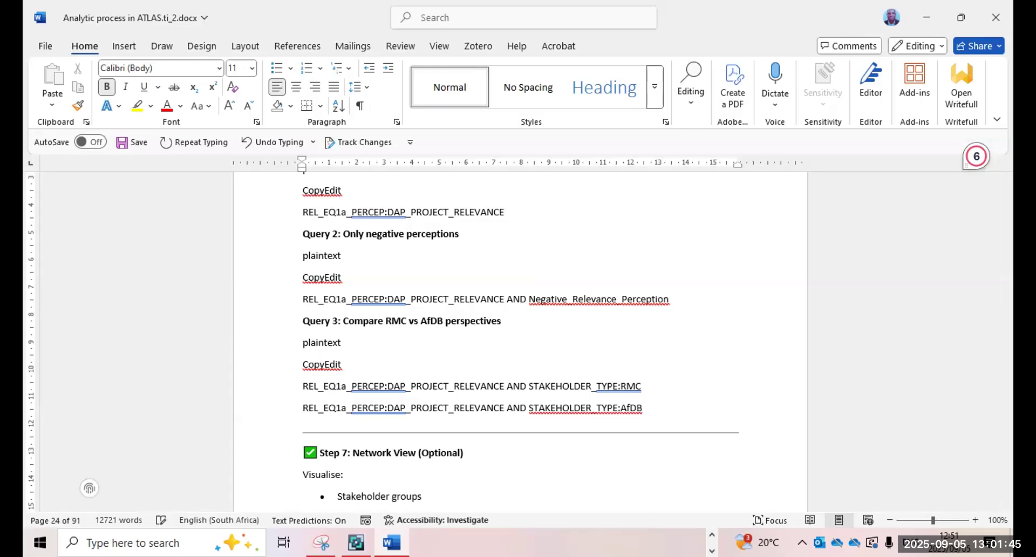
{"action": "type", "text": "Bolean"}
{"action": "mouse_move", "coordinate": [472, 231]}
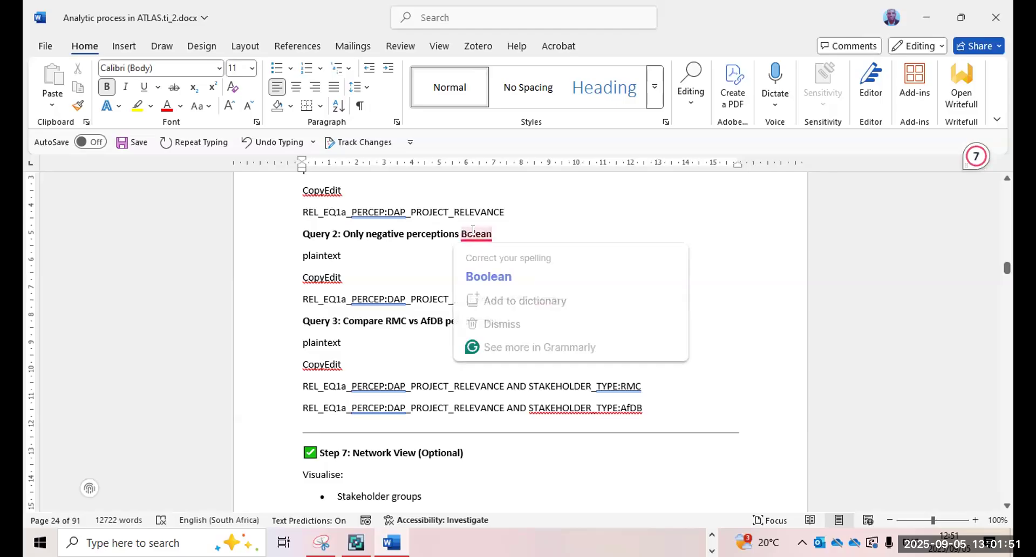
{"action": "left_click", "coordinate": [495, 273]}
Delete the word Boolean from the end of the Query 2 heading, keeping the paragraph break before "plaintext".
{"action": "left_click_drag", "start_coordinate": [461, 234], "coordinate": [503, 234]}
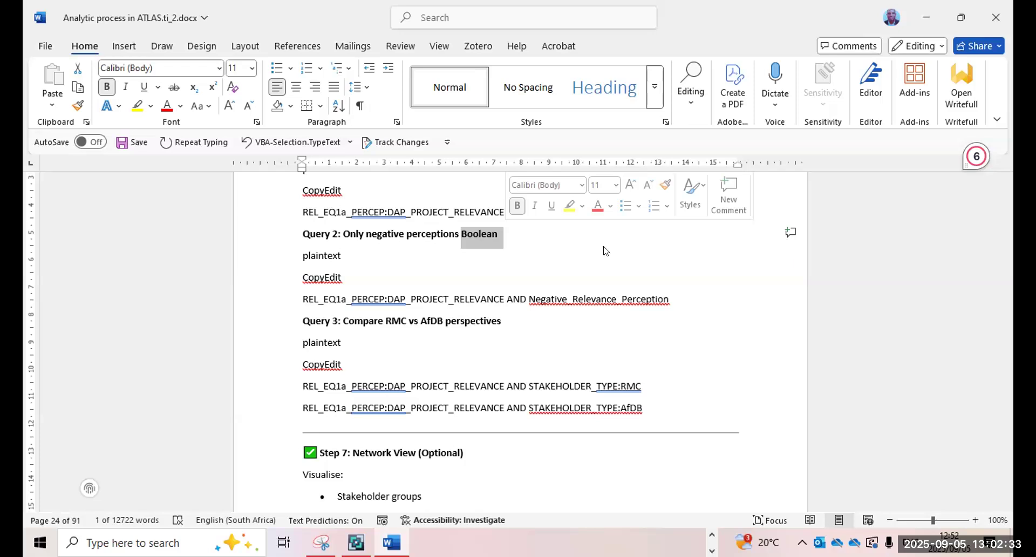
{"action": "key", "text": "Delete"}
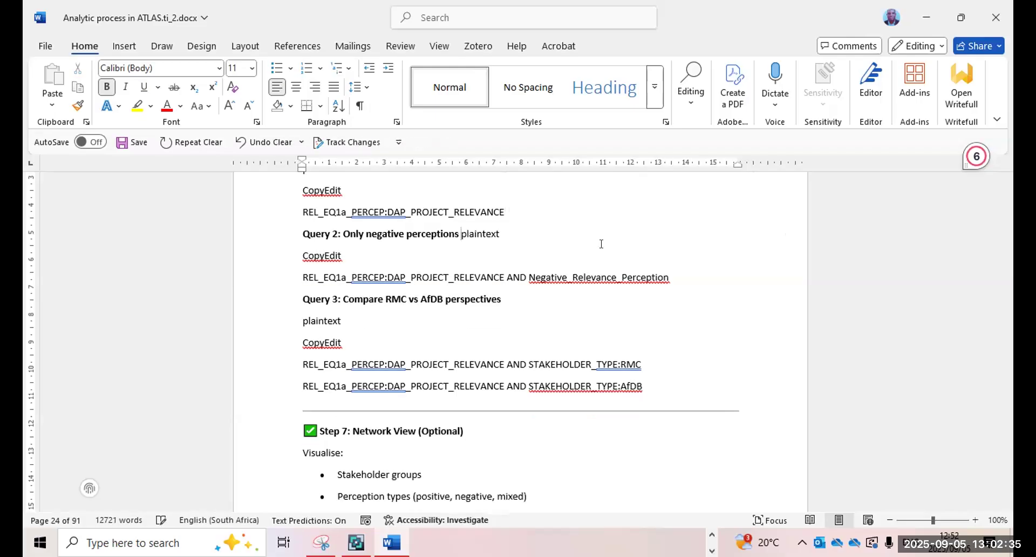
{"action": "left_click", "coordinate": [237, 143]}
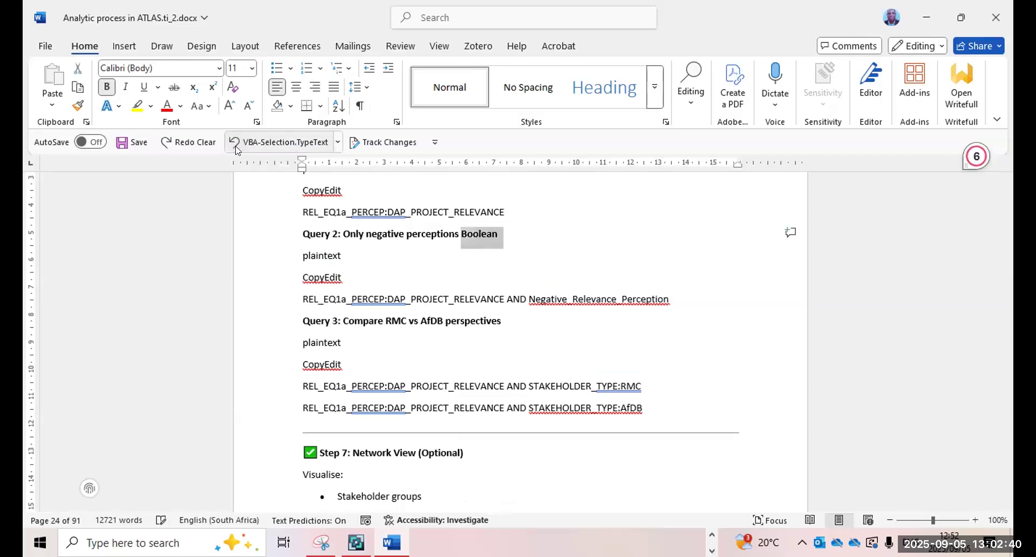
{"action": "left_click", "coordinate": [459, 236]}
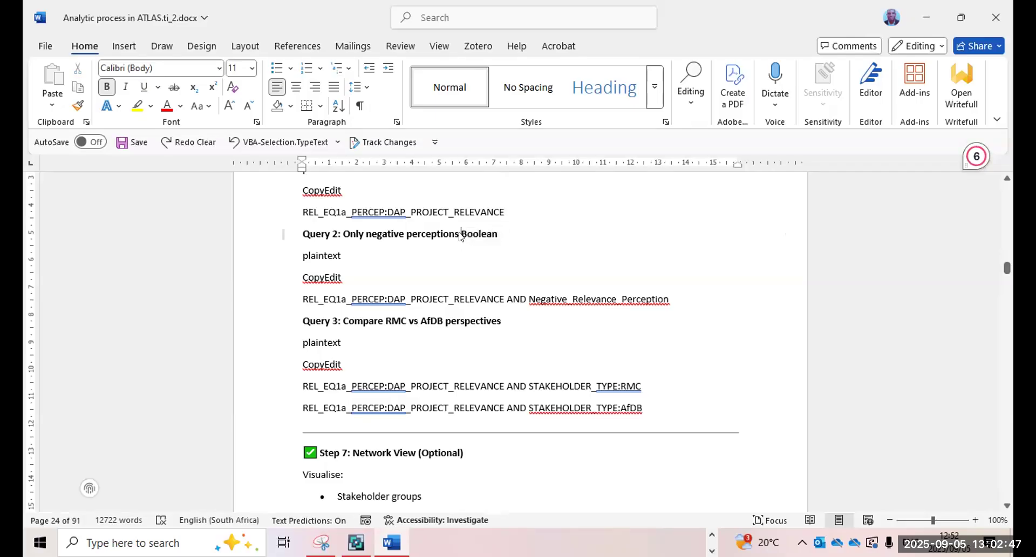
{"action": "key", "text": "Delete"}
{"action": "key", "text": "Delete"}
{"action": "key", "text": "Delete"}
{"action": "key", "text": "Delete"}
{"action": "key", "text": "Delete"}
{"action": "key", "text": "Delete"}
{"action": "key", "text": "Delete"}
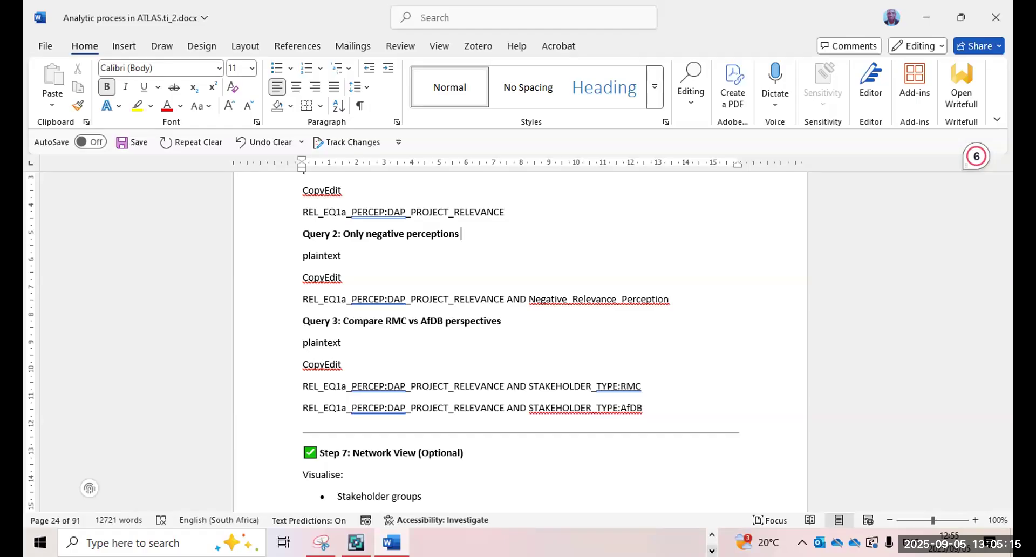
Switch to the DAP Evaluation_Training project in ATLAS.ti and open a new Query Tool.
{"action": "left_click", "coordinate": [712, 534]}
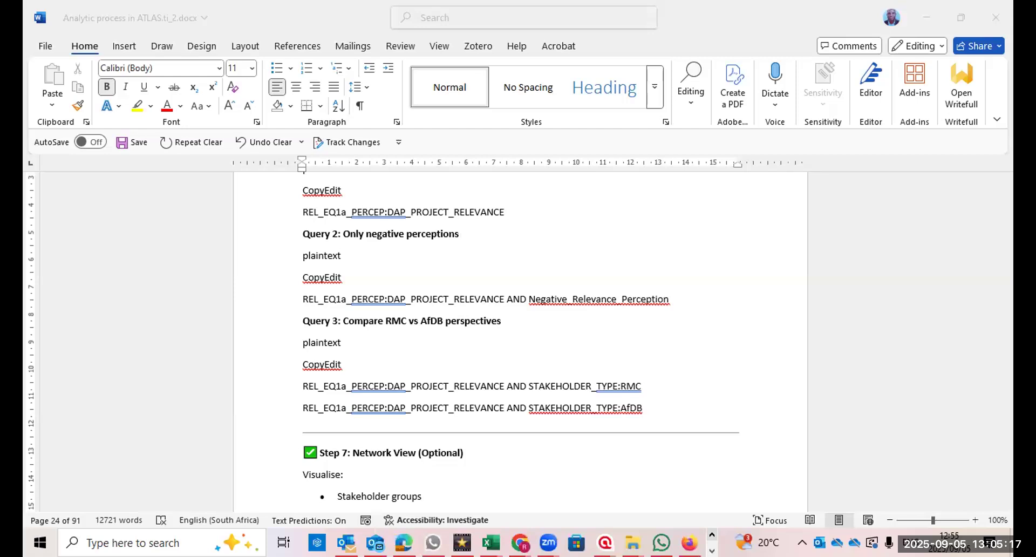
{"action": "mouse_move", "coordinate": [604, 543]}
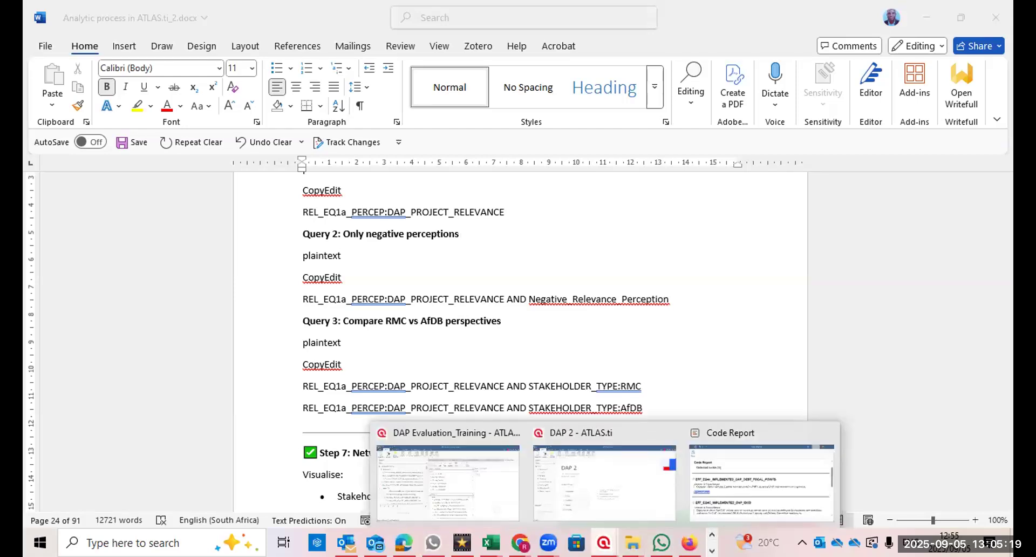
{"action": "left_click", "coordinate": [465, 502]}
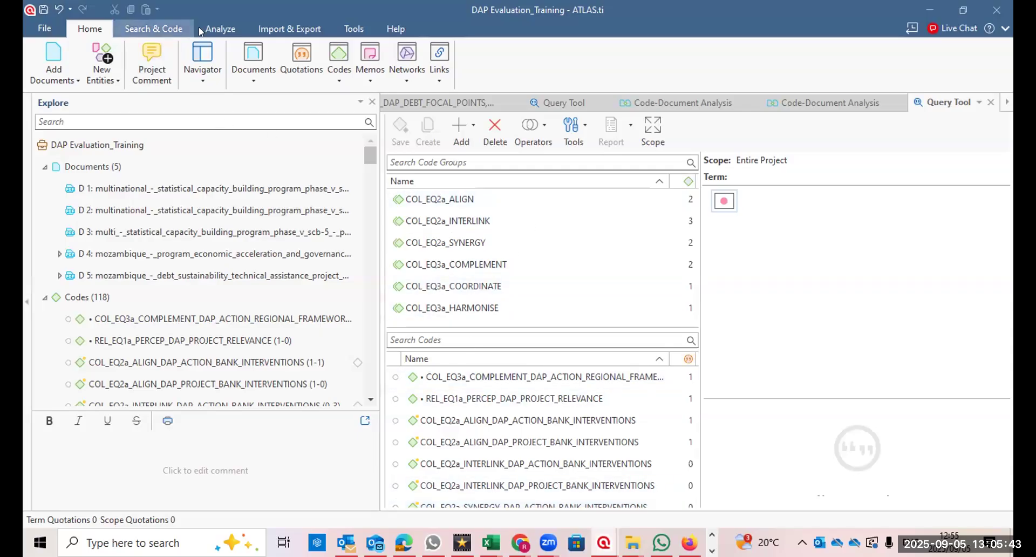
{"action": "left_click", "coordinate": [217, 31]}
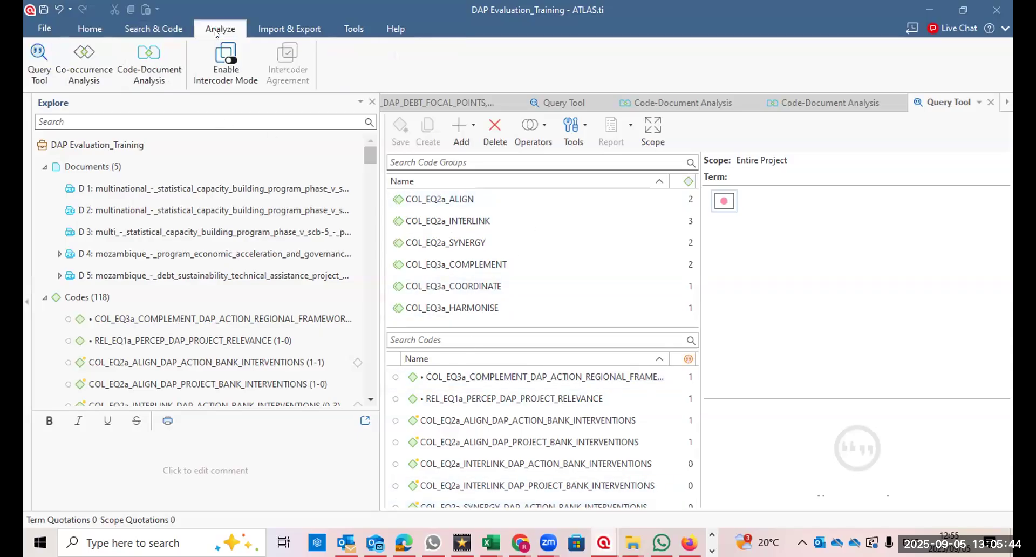
{"action": "left_click", "coordinate": [37, 59]}
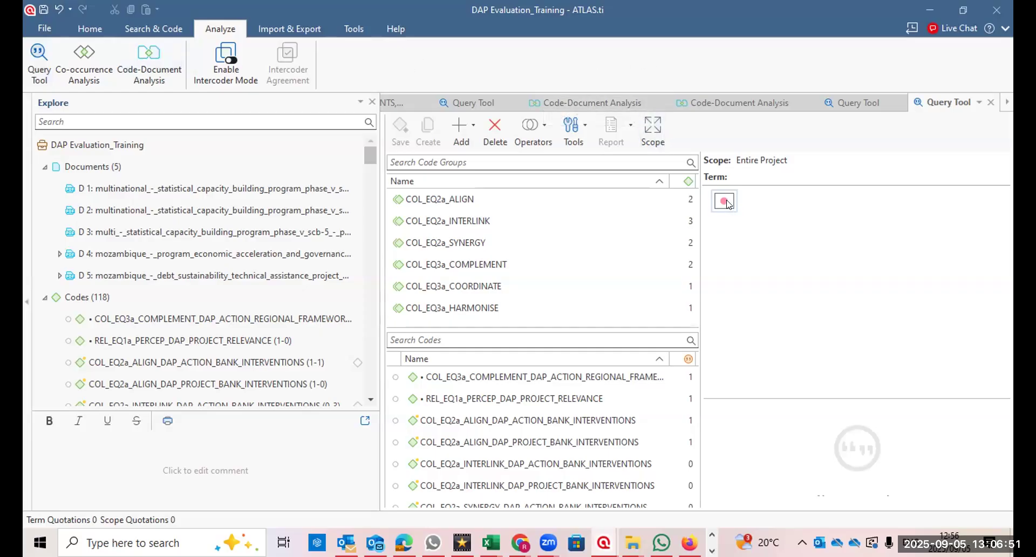
Insert an OR operator at the empty term of the query.
{"action": "left_click", "coordinate": [468, 131]}
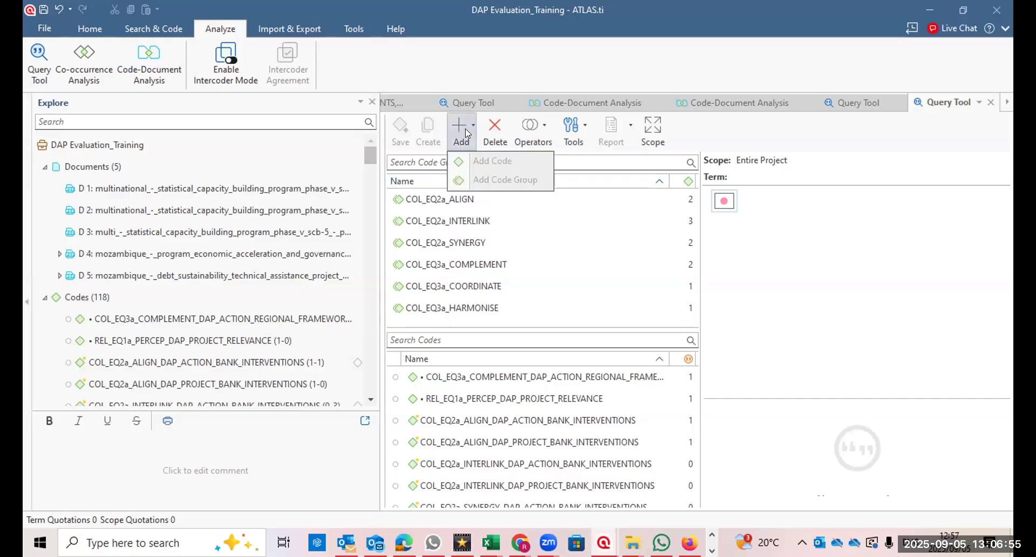
{"action": "left_click", "coordinate": [724, 197]}
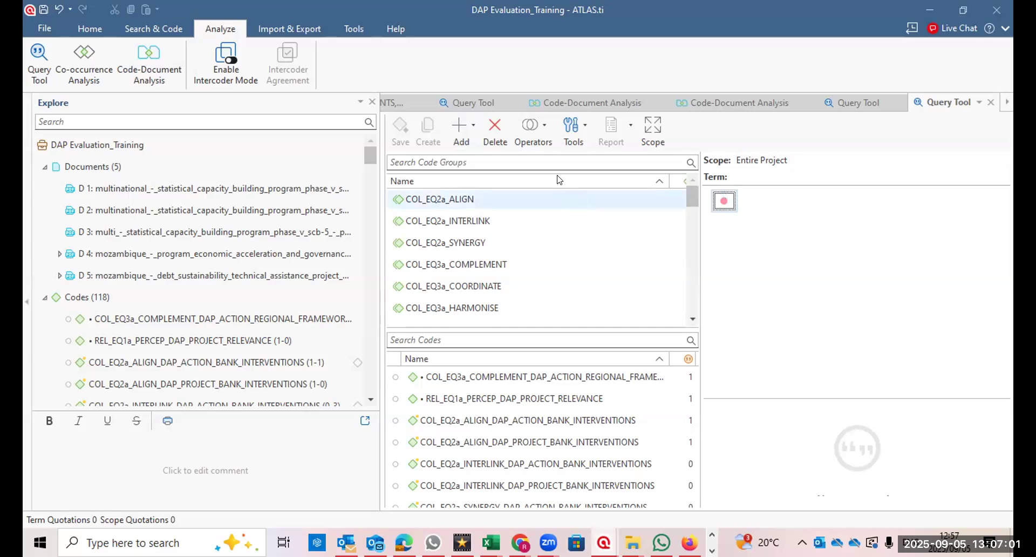
{"action": "left_click", "coordinate": [539, 126]}
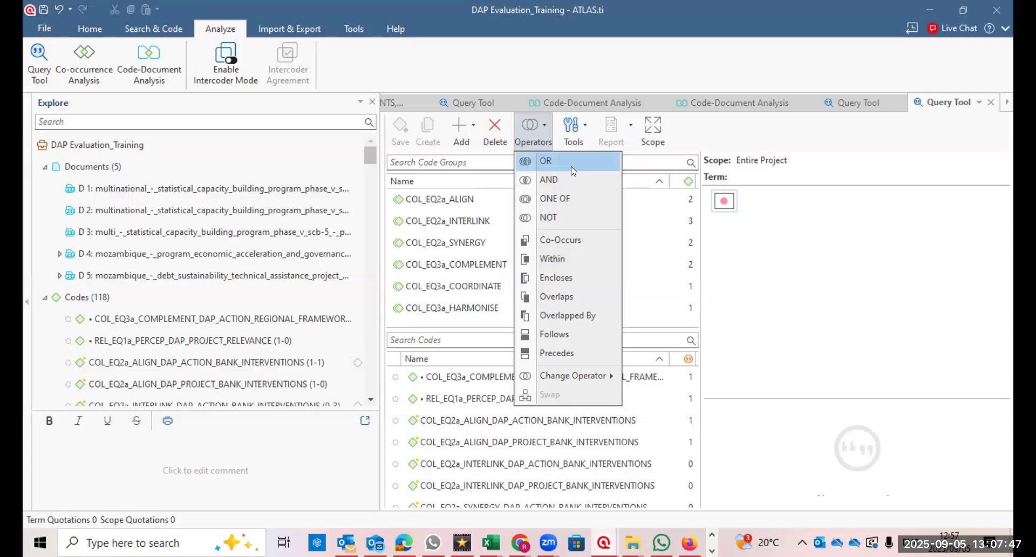
{"action": "left_click", "coordinate": [559, 155]}
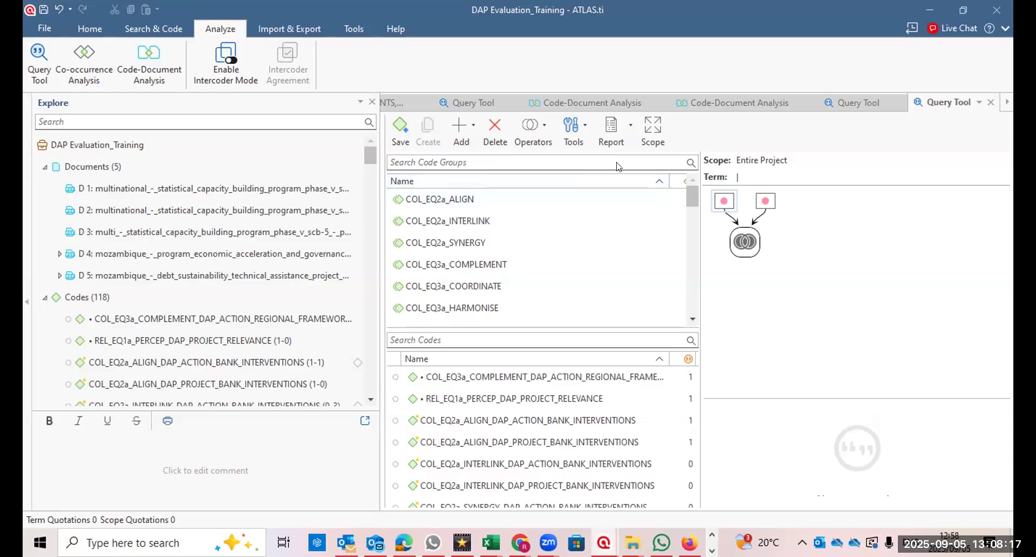
Fill the OR operator's two terms with the code groups COL_EQ2a_ALIGN and COL_EQ2a_SYNERGY, and select the operator to view its quotations.
{"action": "left_click", "coordinate": [518, 158]}
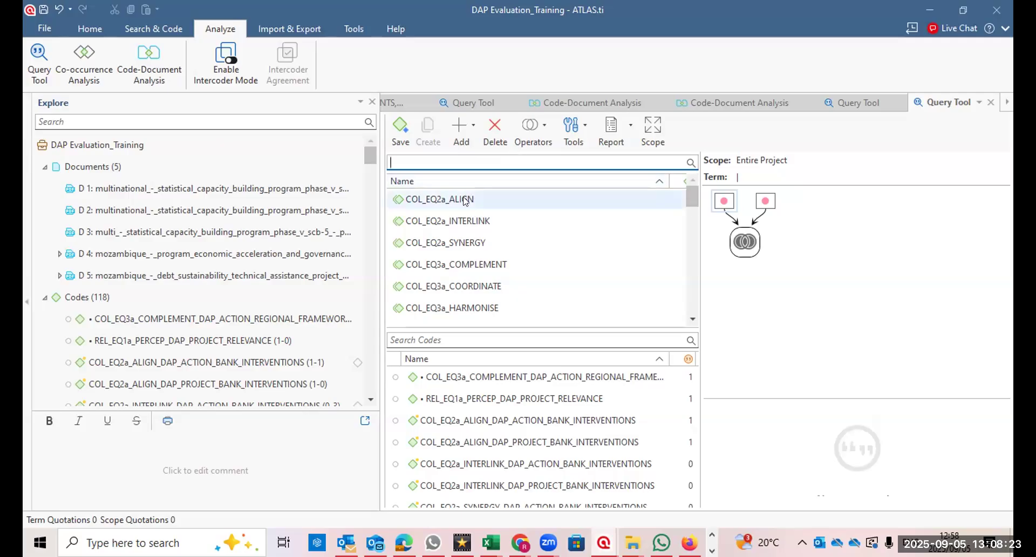
{"action": "left_click_drag", "start_coordinate": [467, 199], "coordinate": [723, 203]}
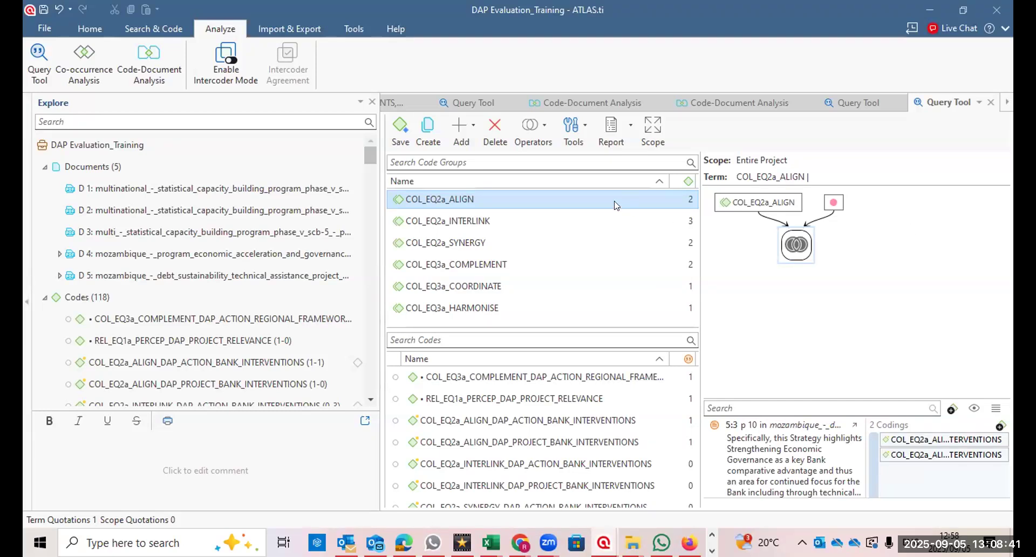
{"action": "left_click_drag", "start_coordinate": [471, 244], "coordinate": [836, 200]}
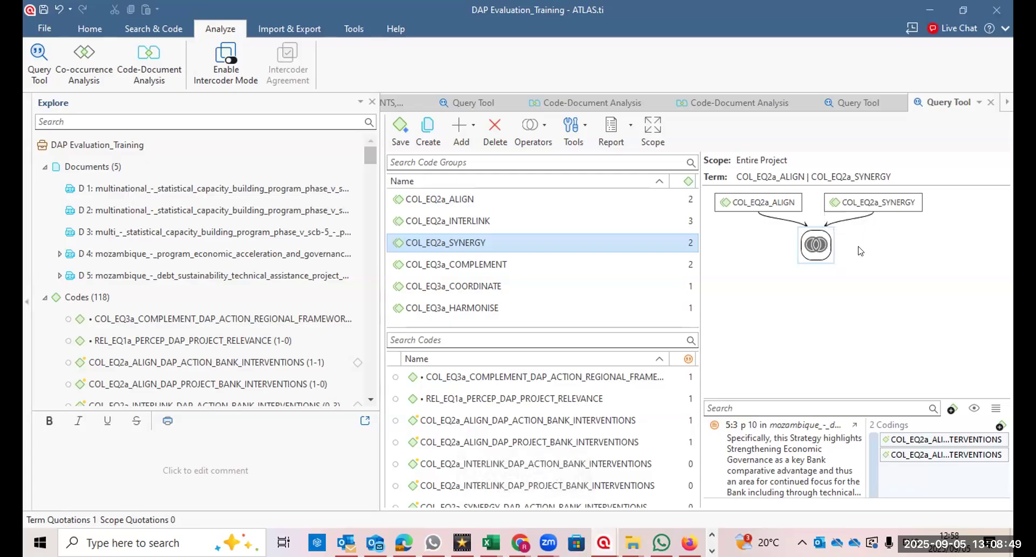
{"action": "left_click", "coordinate": [818, 248]}
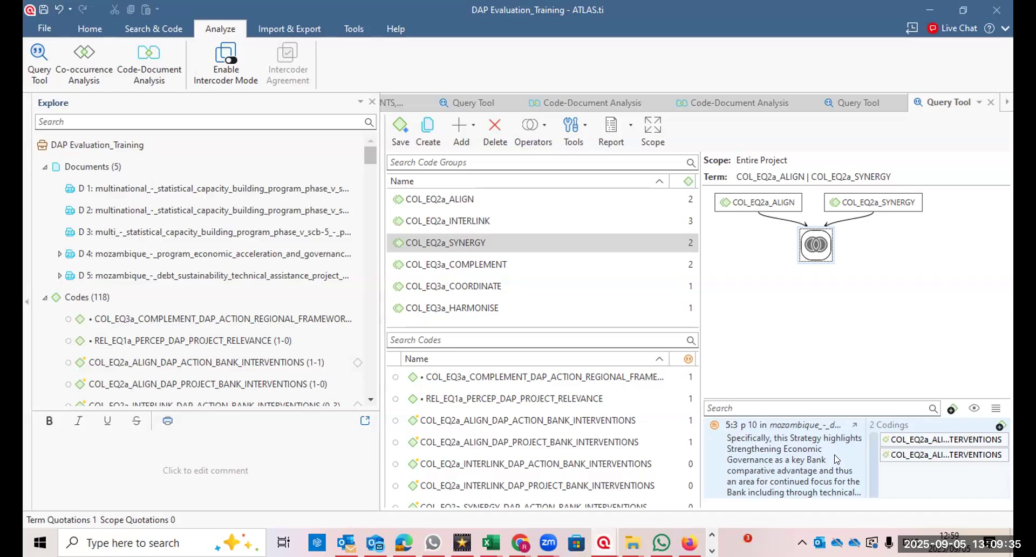
{"action": "left_click", "coordinate": [825, 273]}
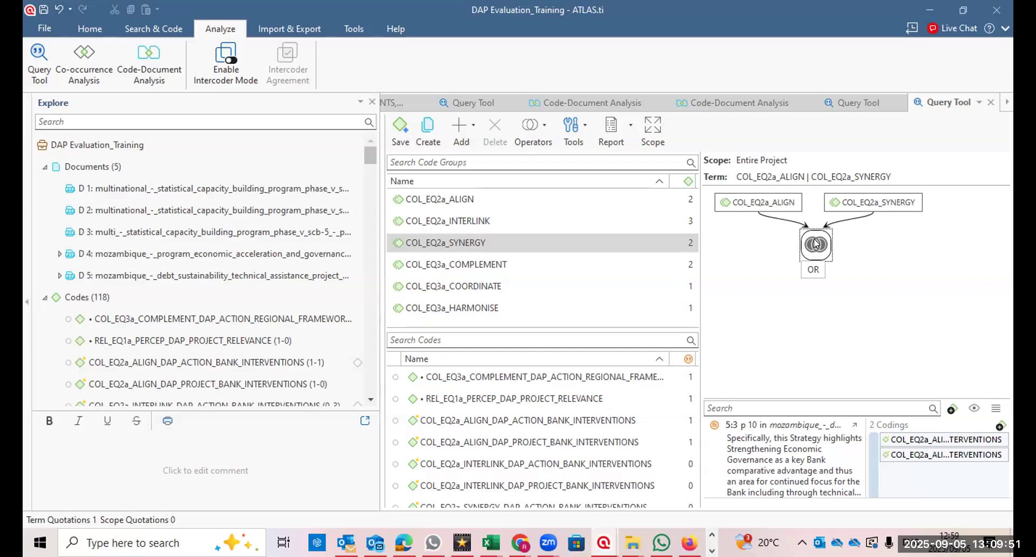
Open a Code Co-occurrence Analysis and widen its table area by narrowing the quotation area.
{"action": "left_click", "coordinate": [80, 59]}
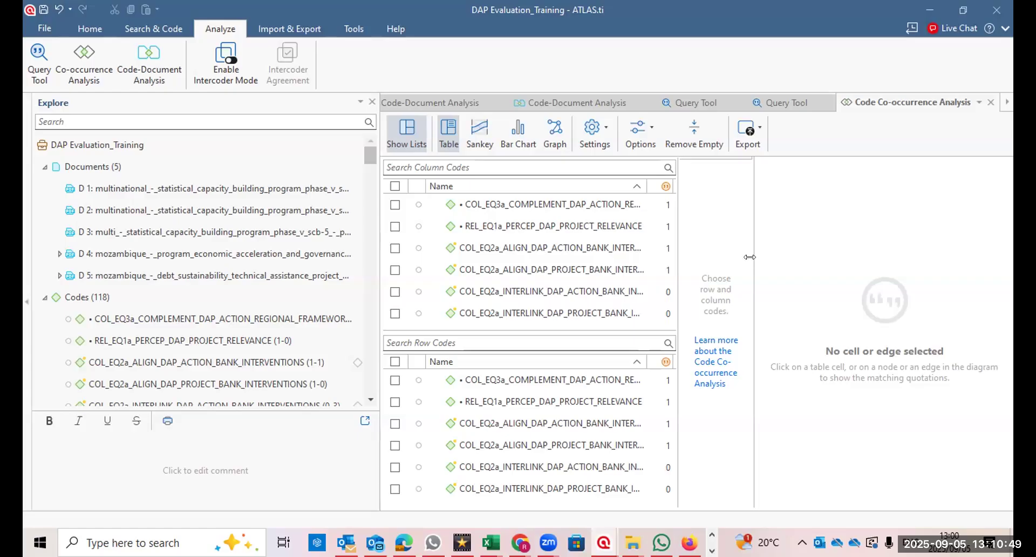
{"action": "left_click_drag", "start_coordinate": [750, 256], "coordinate": [918, 261]}
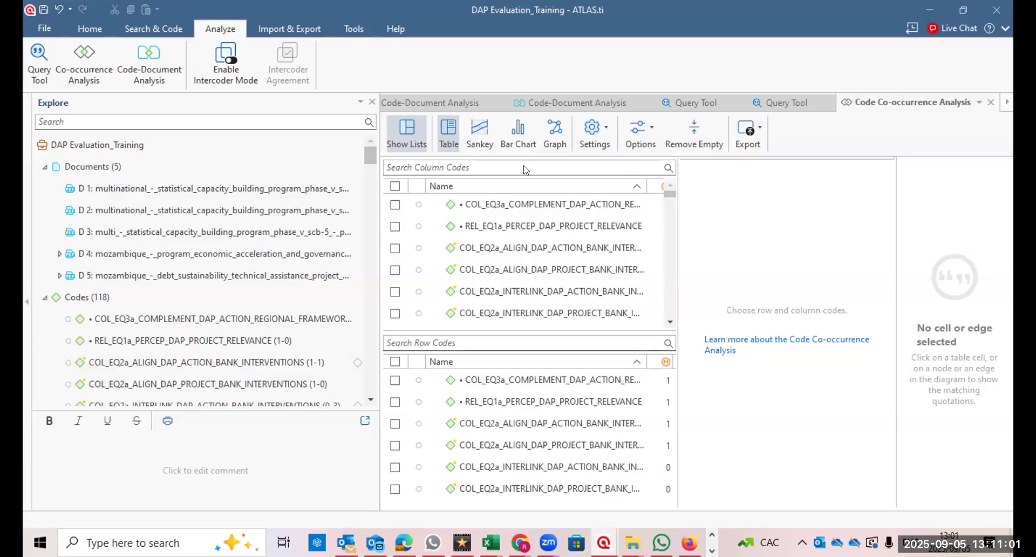
Include all codes as both columns and rows, narrow the code lists, and show the quotation behind the first row's co-occurrence with REL_EQ1a_PERCEP_DAP_PROJECT_RELEVANCE.
{"action": "left_click", "coordinate": [395, 186]}
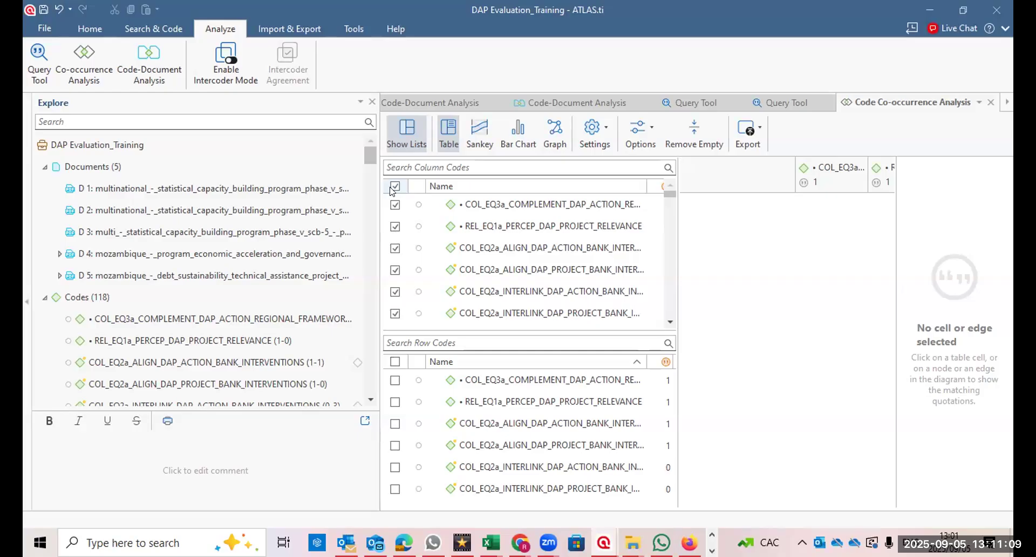
{"action": "left_click", "coordinate": [395, 364]}
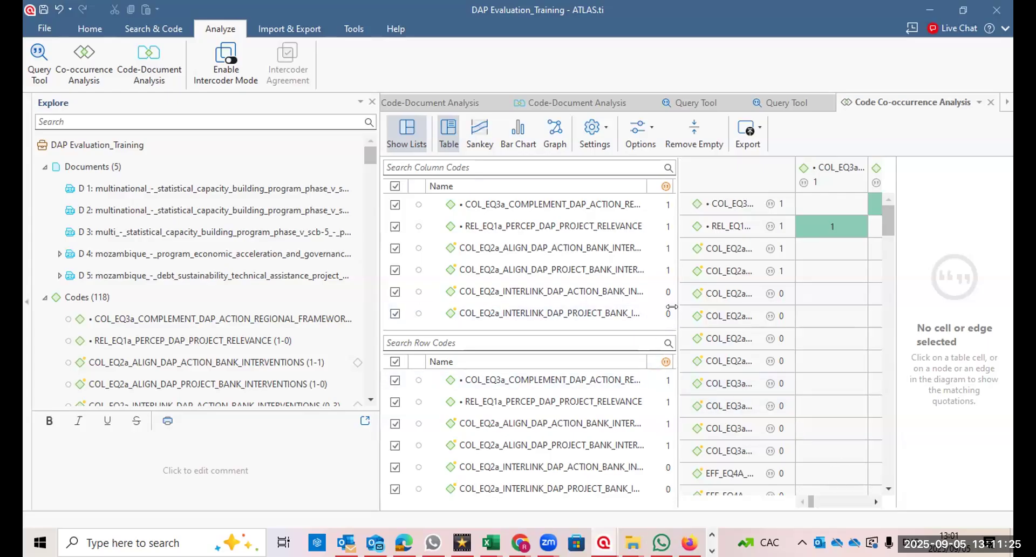
{"action": "left_click_drag", "start_coordinate": [672, 306], "coordinate": [429, 320]}
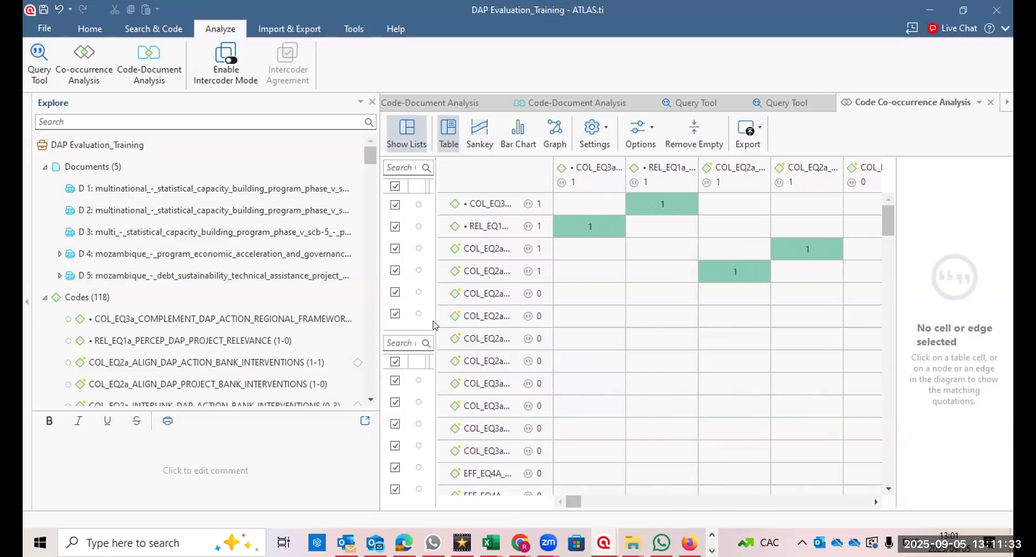
{"action": "left_click", "coordinate": [653, 204]}
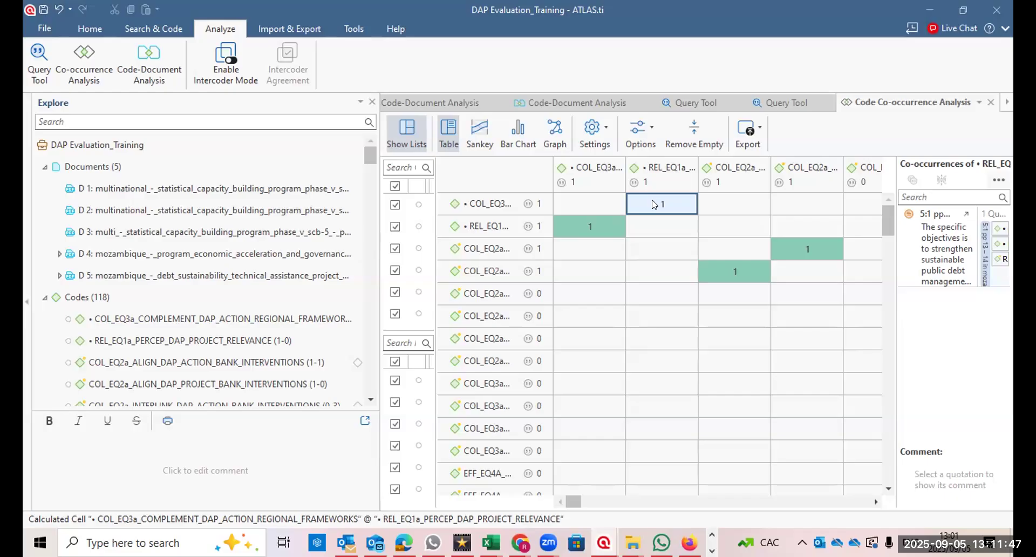
Export the code co-occurrence table to Excel as DAP Evaluation_Training_COOC.xlsx in the Downloads folder.
{"action": "left_click", "coordinate": [759, 132]}
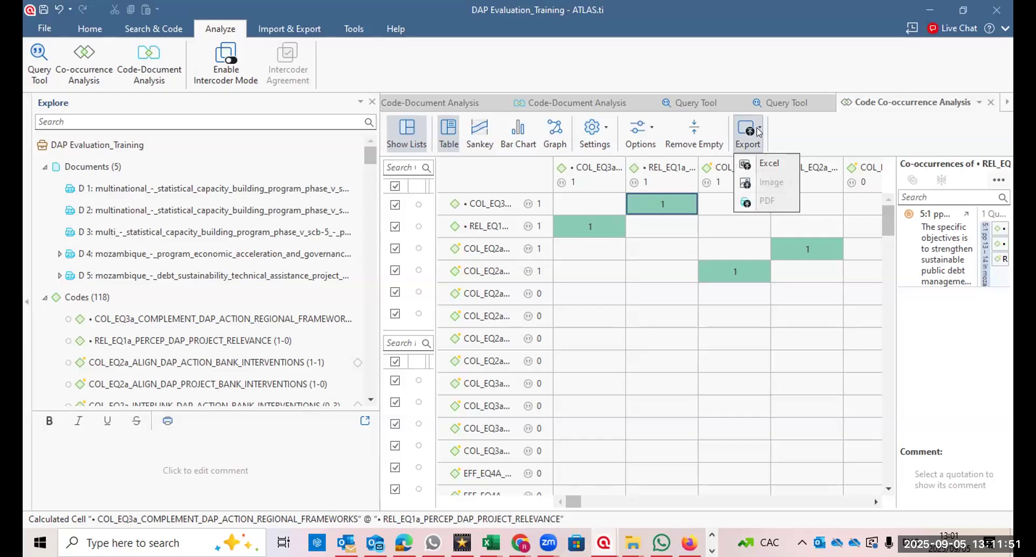
{"action": "left_click", "coordinate": [668, 231]}
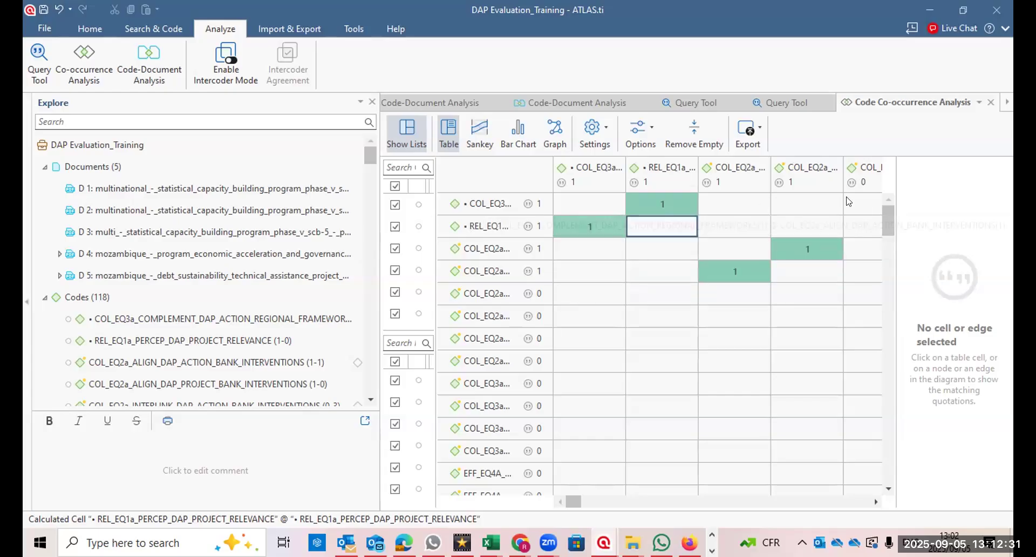
{"action": "left_click", "coordinate": [756, 122]}
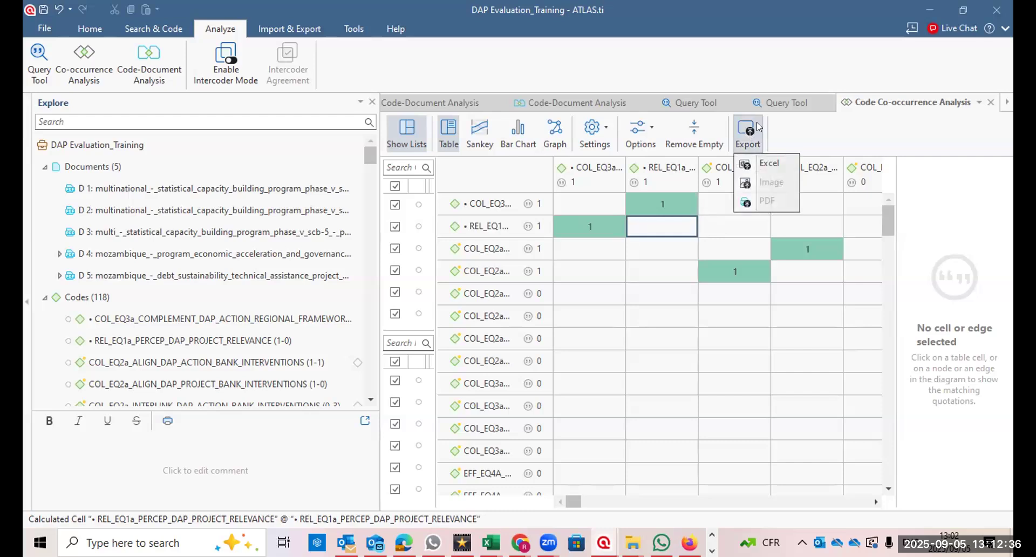
{"action": "left_click", "coordinate": [763, 162]}
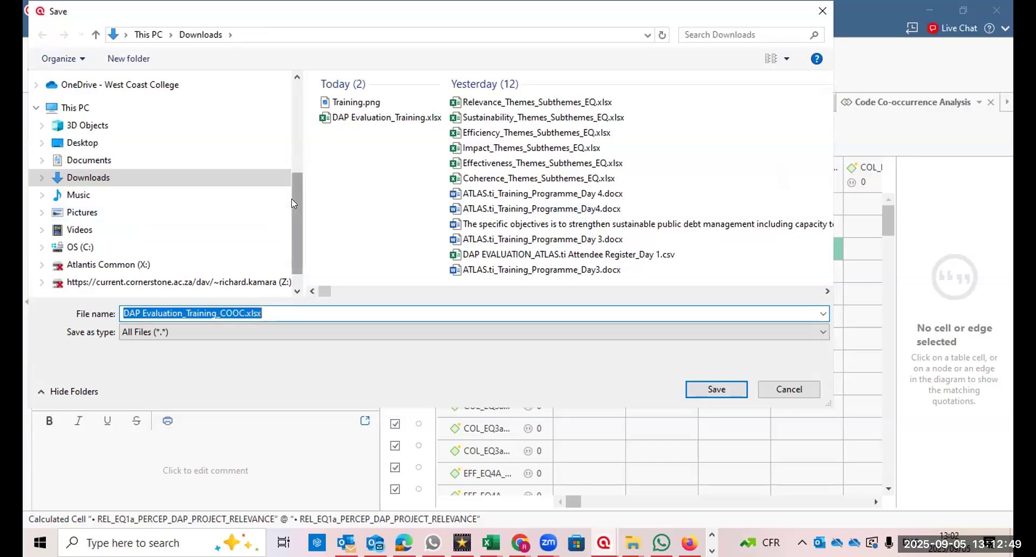
{"action": "left_click_drag", "start_coordinate": [291, 199], "coordinate": [291, 90]}
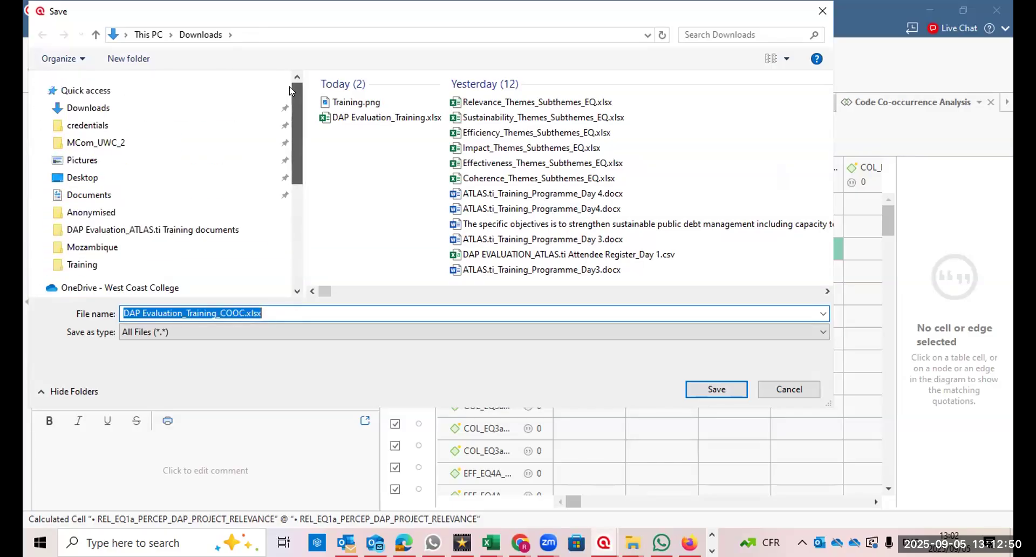
{"action": "left_click", "coordinate": [89, 110]}
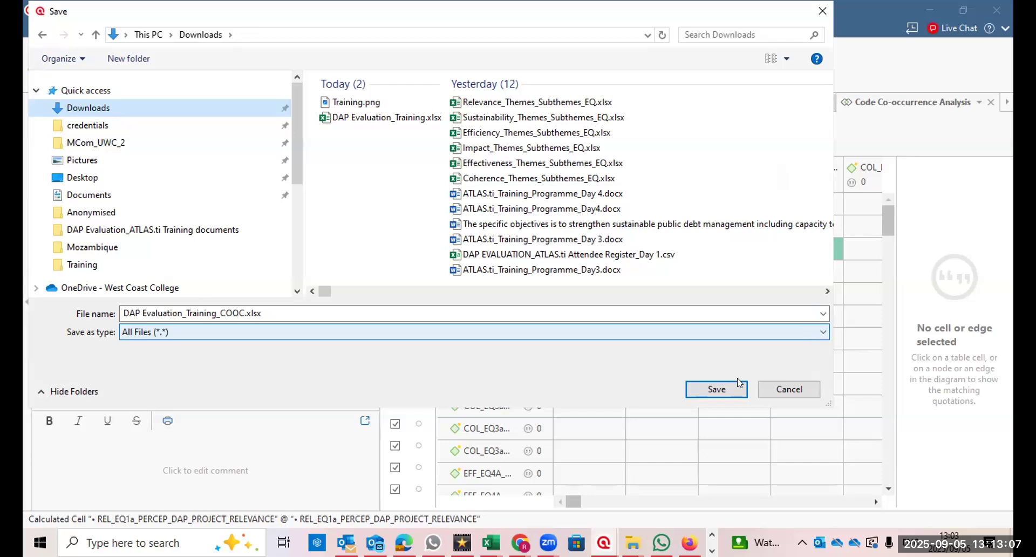
{"action": "left_click", "coordinate": [713, 389]}
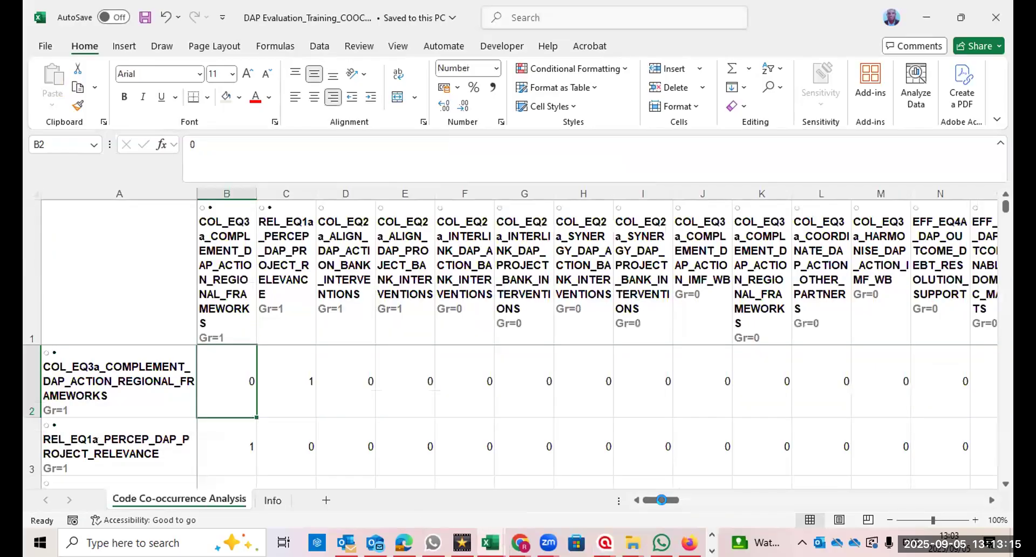
Examine the code rows of the exported co-occurrence sheet and return to its first row.
{"action": "left_click_drag", "start_coordinate": [1005, 209], "coordinate": [1004, 213]}
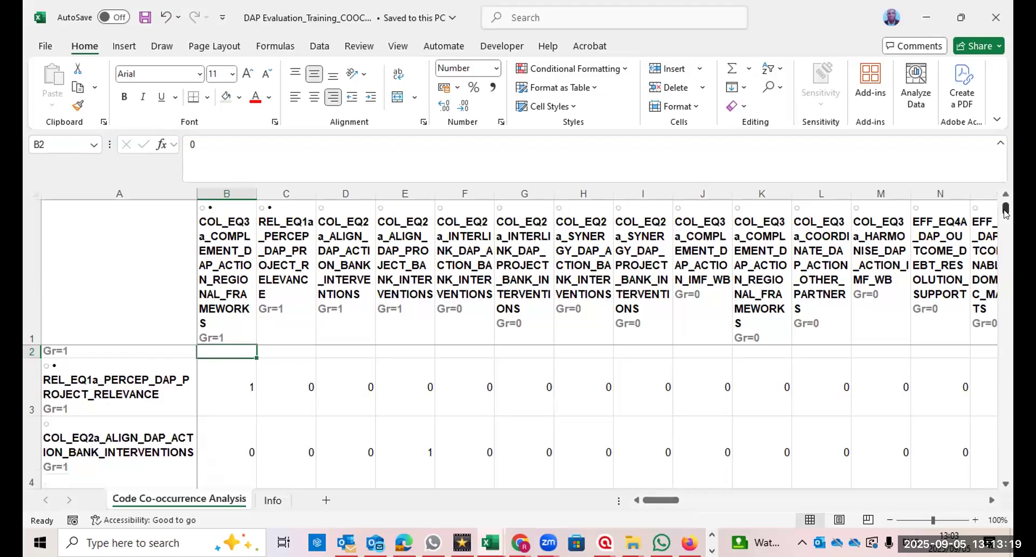
{"action": "left_click_drag", "start_coordinate": [1004, 210], "coordinate": [1011, 251]}
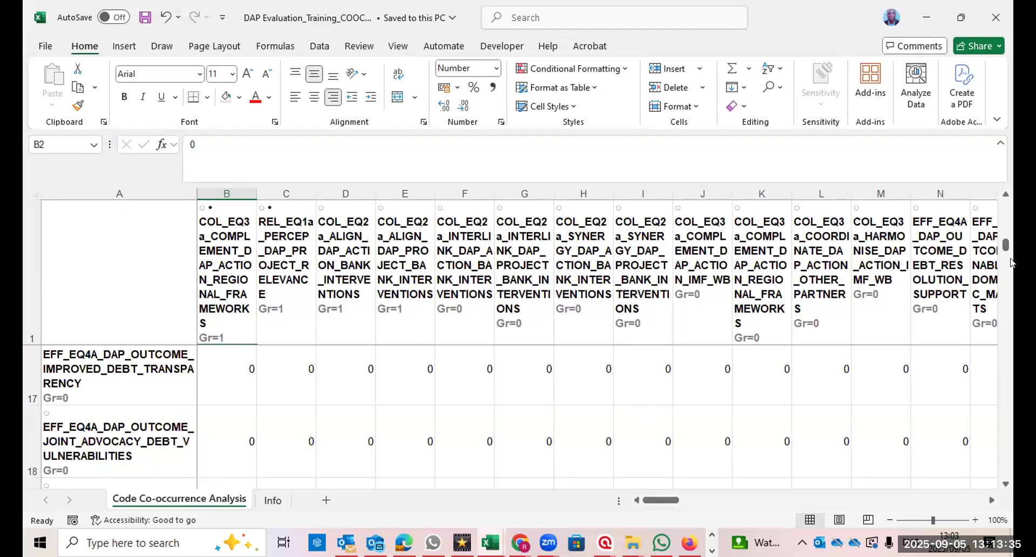
{"action": "left_click_drag", "start_coordinate": [1005, 247], "coordinate": [1010, 294]}
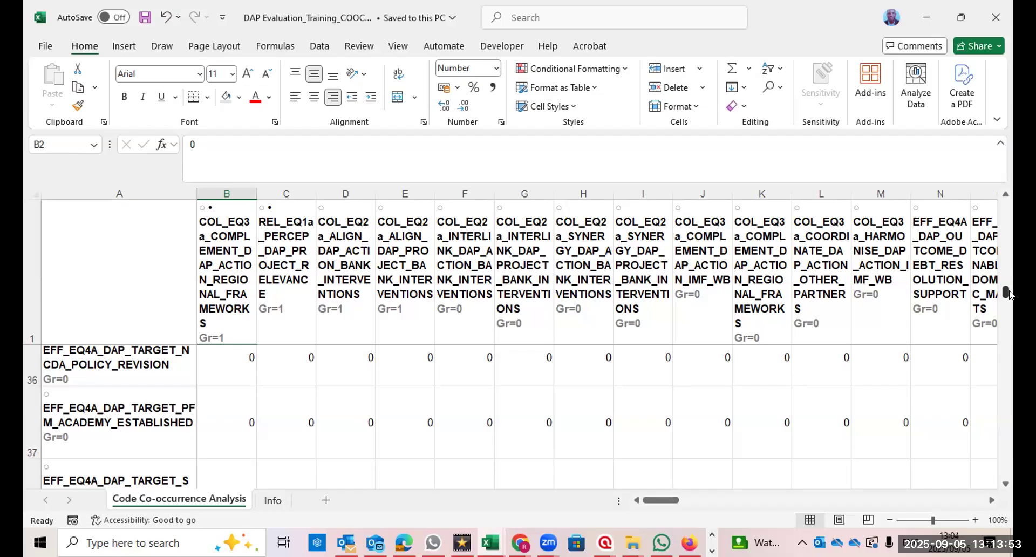
{"action": "left_click_drag", "start_coordinate": [1010, 294], "coordinate": [1010, 193]}
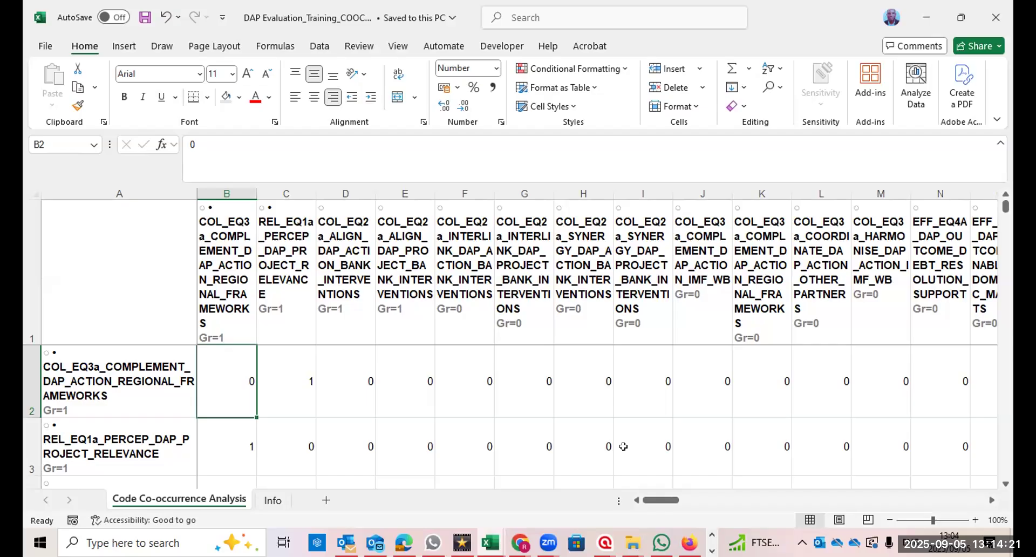
Switch to the DAP Evaluation_Training project in ATLAS.ti and view the co-occurrences as a bar chart, a Sankey diagram and a graph.
{"action": "mouse_move", "coordinate": [604, 542]}
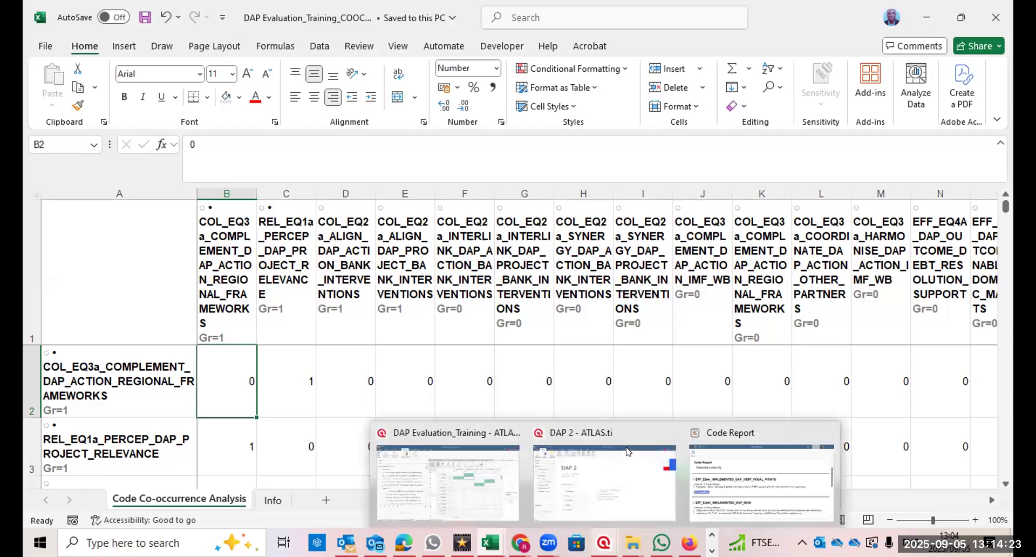
{"action": "left_click", "coordinate": [502, 506]}
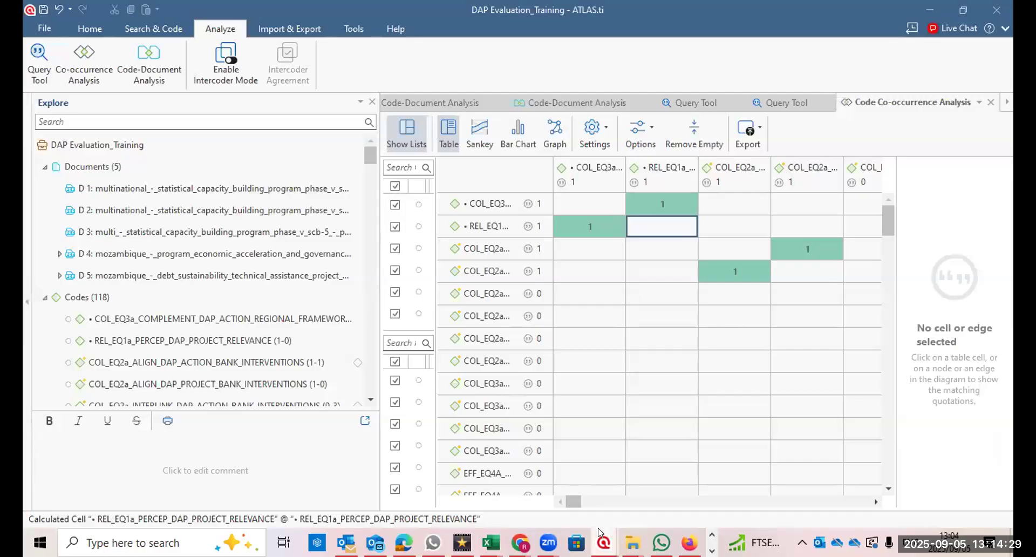
{"action": "mouse_move", "coordinate": [603, 541]}
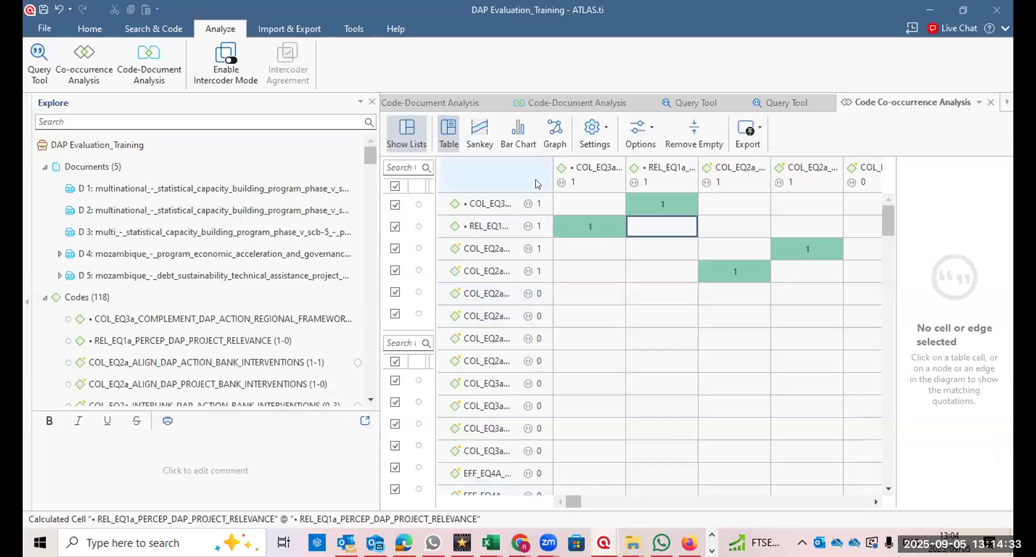
{"action": "left_click", "coordinate": [517, 131]}
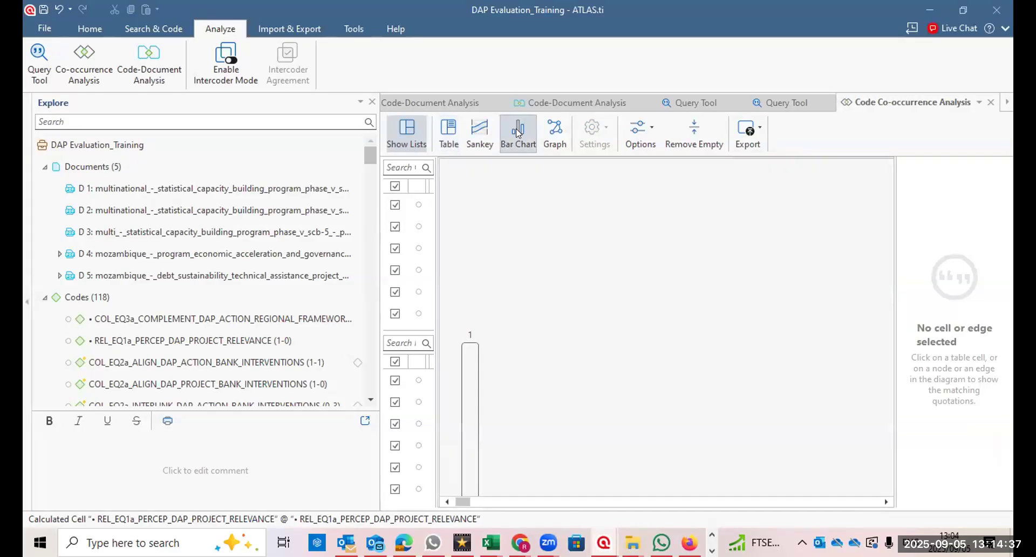
{"action": "left_click", "coordinate": [478, 132]}
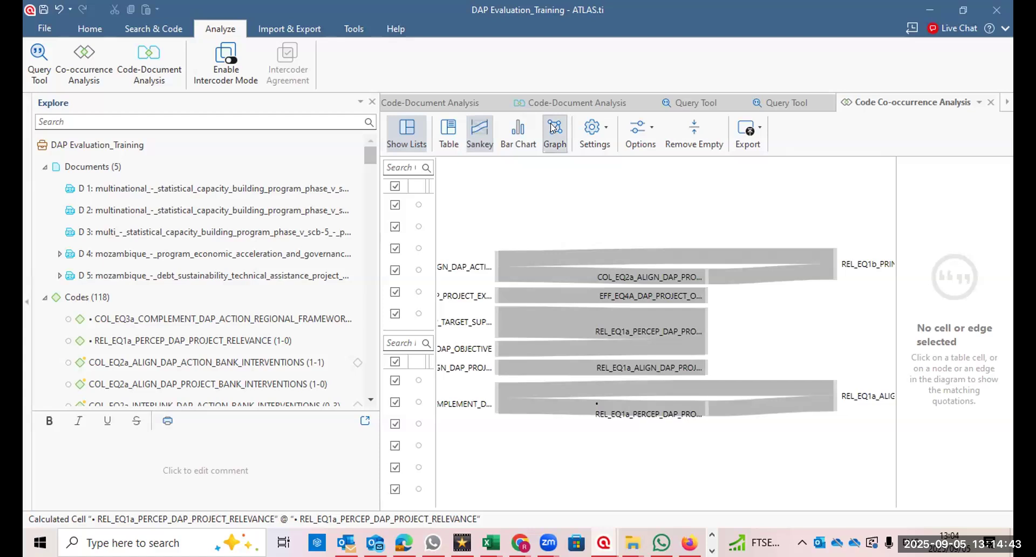
{"action": "left_click", "coordinate": [553, 127]}
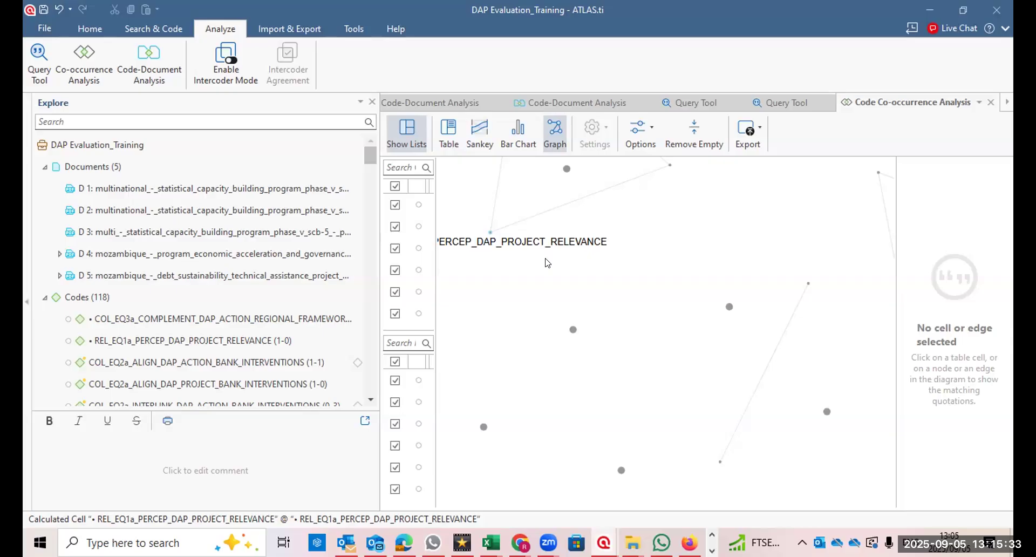
{"action": "left_click", "coordinate": [132, 28]}
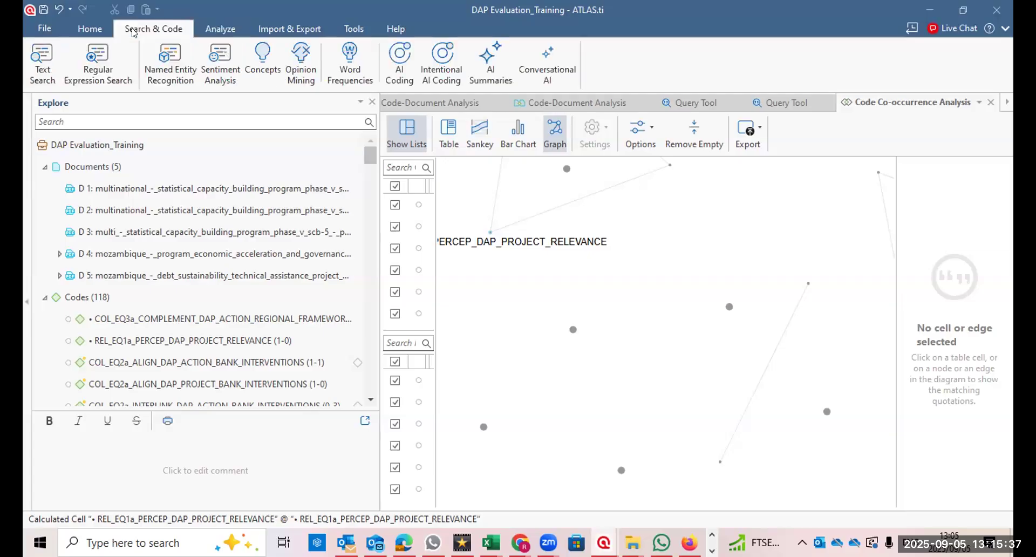
{"action": "left_click", "coordinate": [407, 54]}
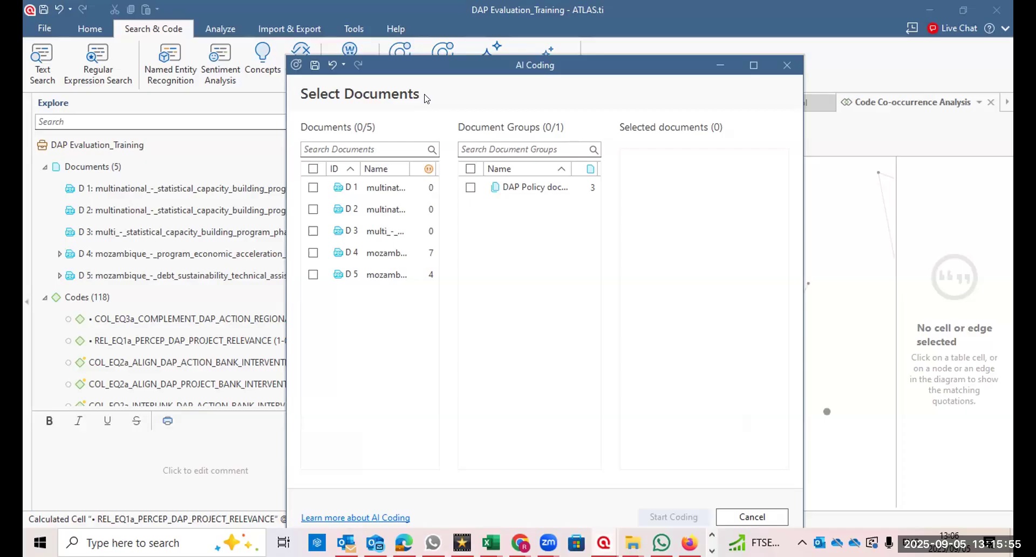
{"action": "left_click", "coordinate": [313, 188]}
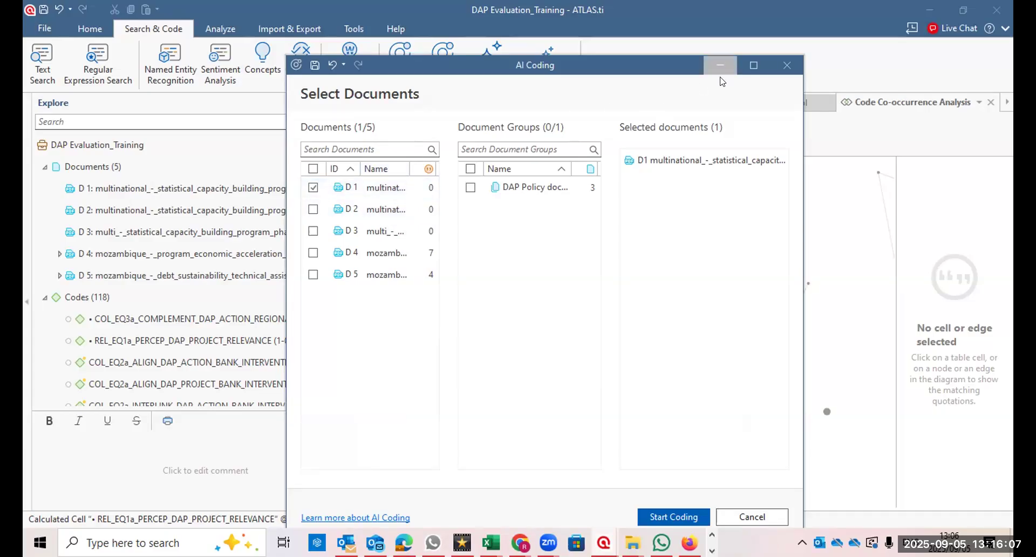
{"action": "left_click", "coordinate": [784, 62]}
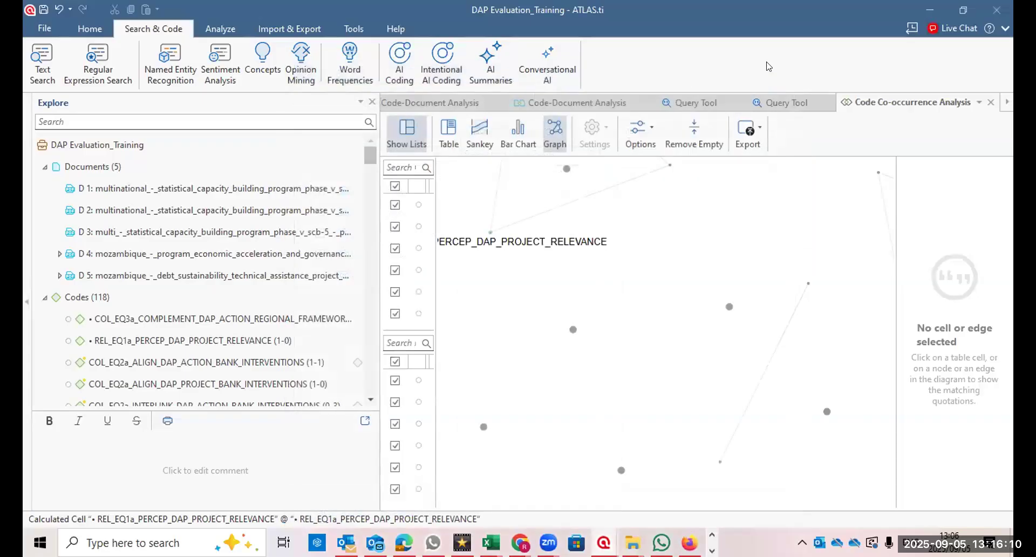
Try to generate an AI summary of document D1.
{"action": "left_click", "coordinate": [483, 62]}
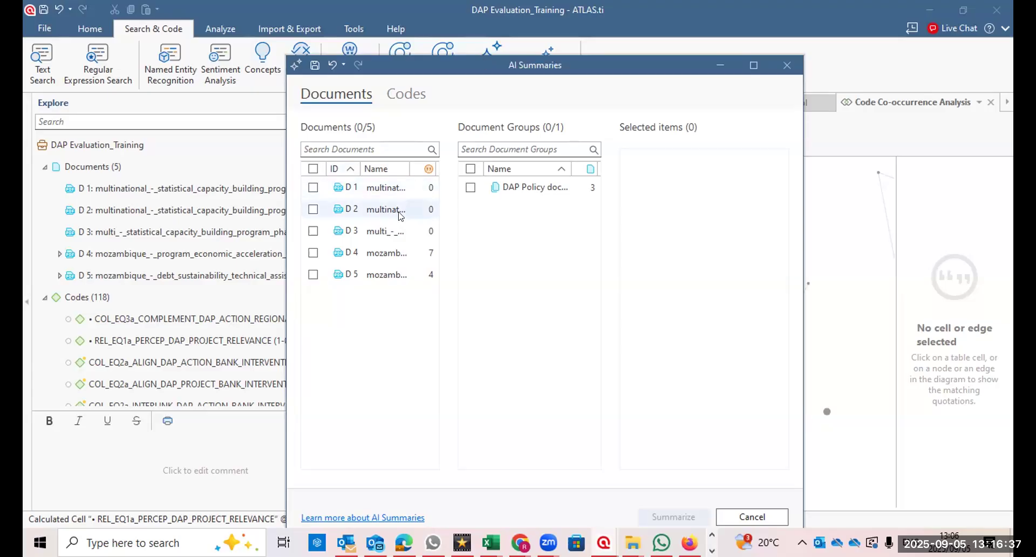
{"action": "left_click", "coordinate": [312, 188]}
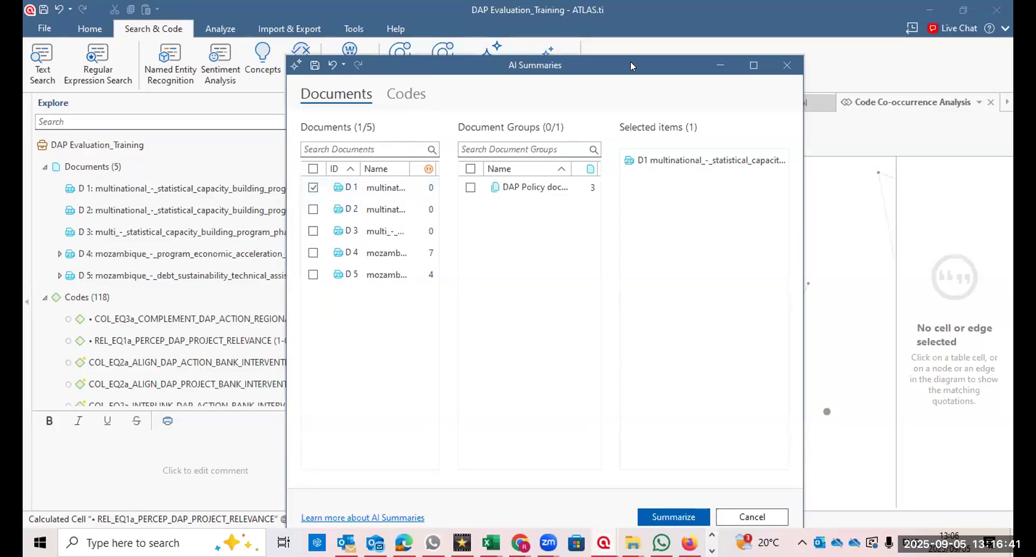
{"action": "left_click_drag", "start_coordinate": [630, 63], "coordinate": [622, 37]}
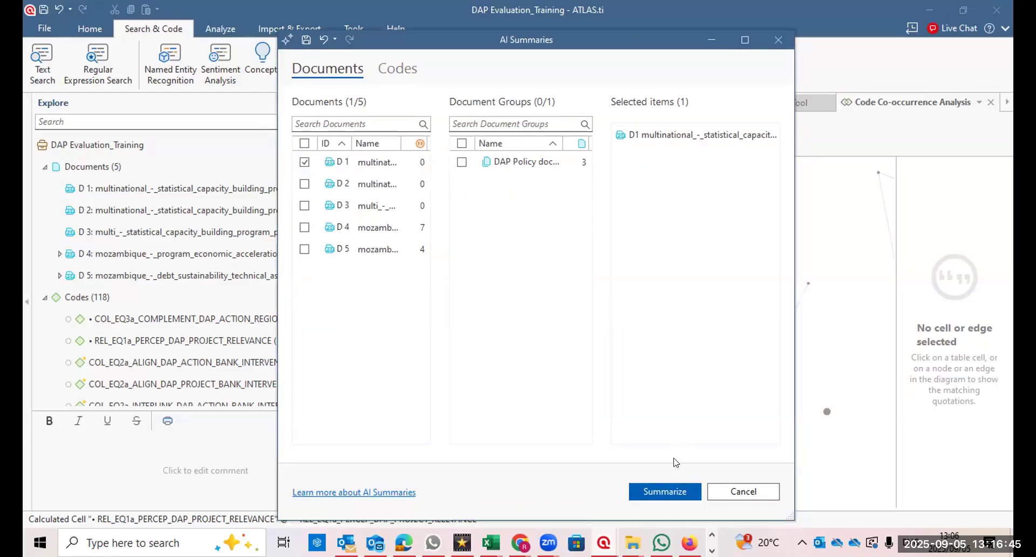
{"action": "left_click", "coordinate": [662, 490]}
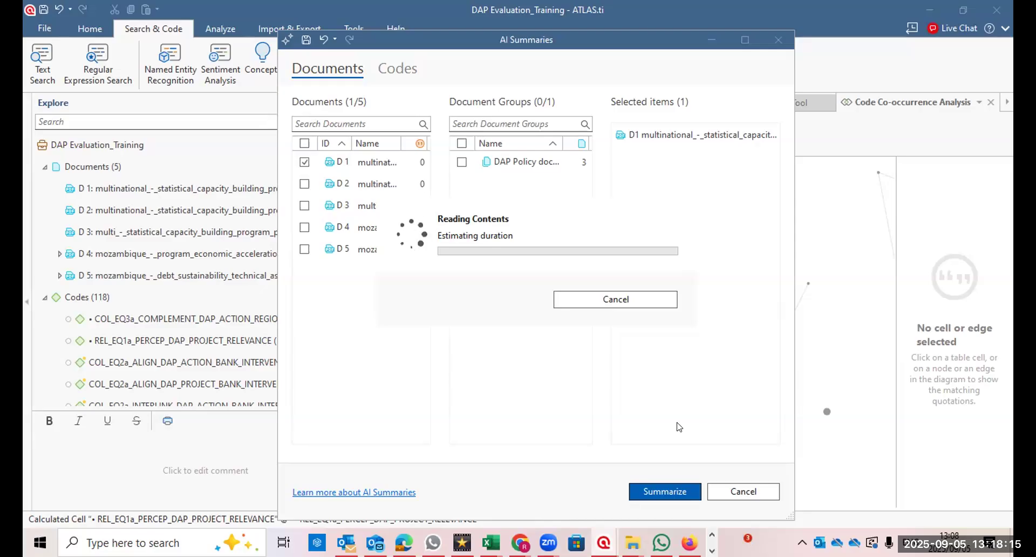
{"action": "left_click", "coordinate": [631, 299]}
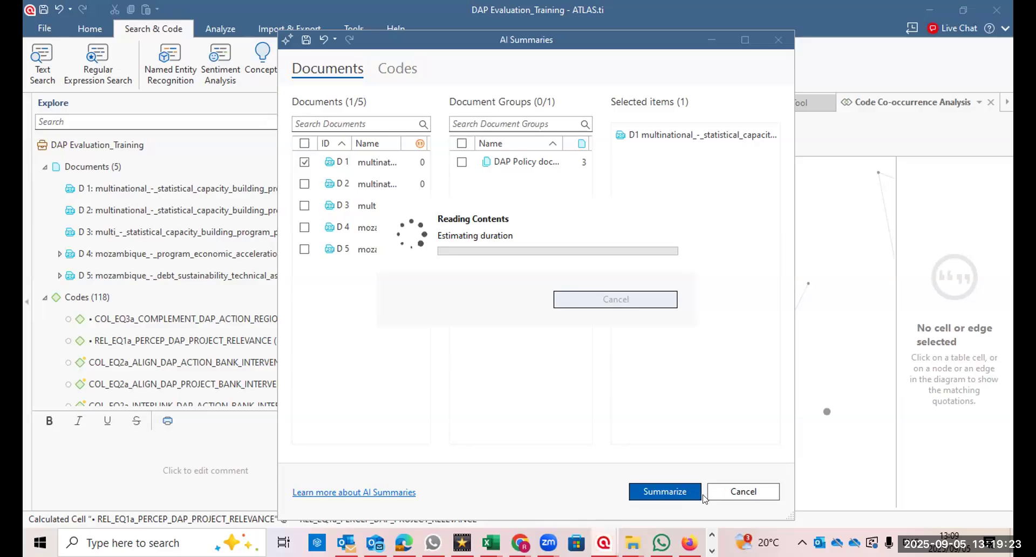
{"action": "mouse_move", "coordinate": [603, 543]}
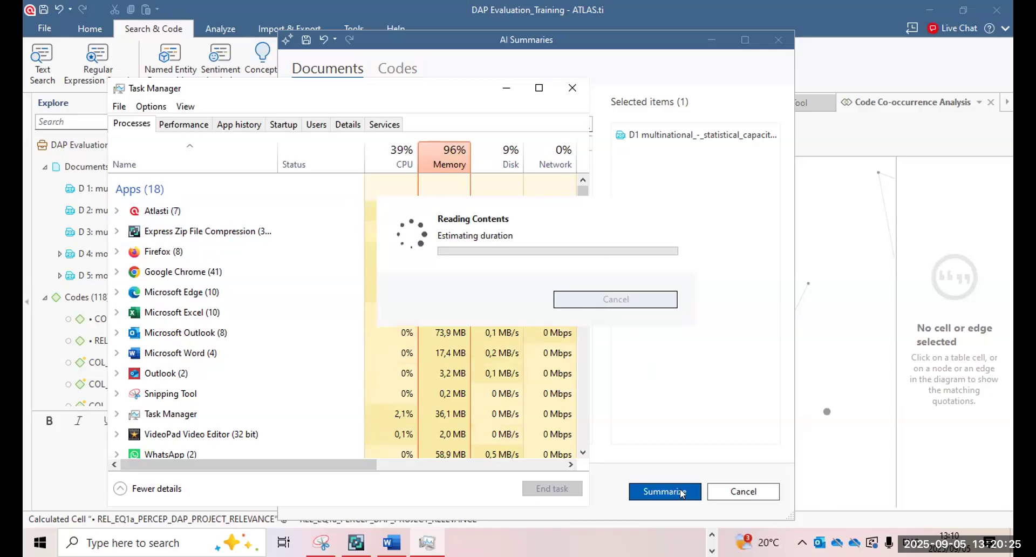
{"action": "left_click", "coordinate": [735, 492]}
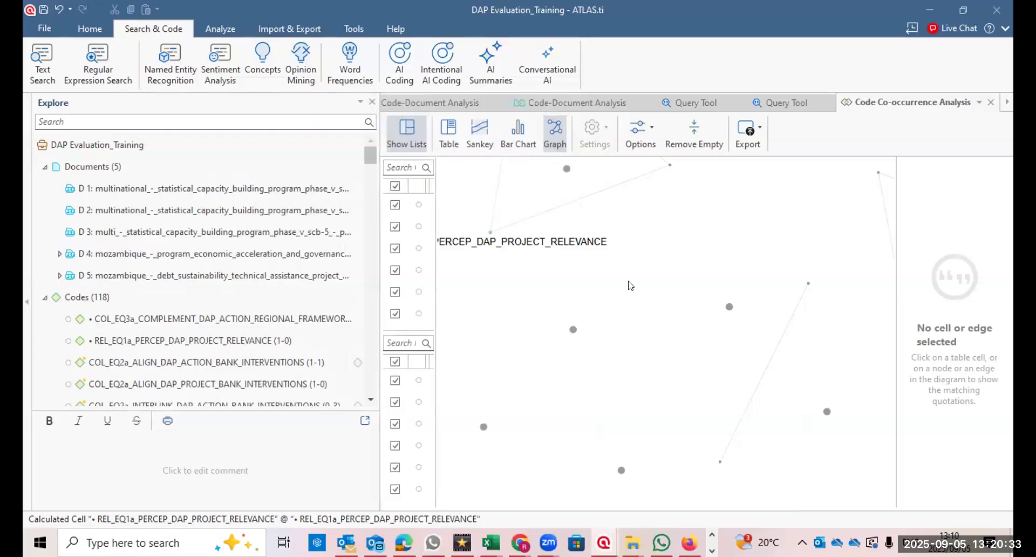
Open a Word Frequencies analysis and generate the word cloud for document D5.
{"action": "left_click", "coordinate": [350, 68]}
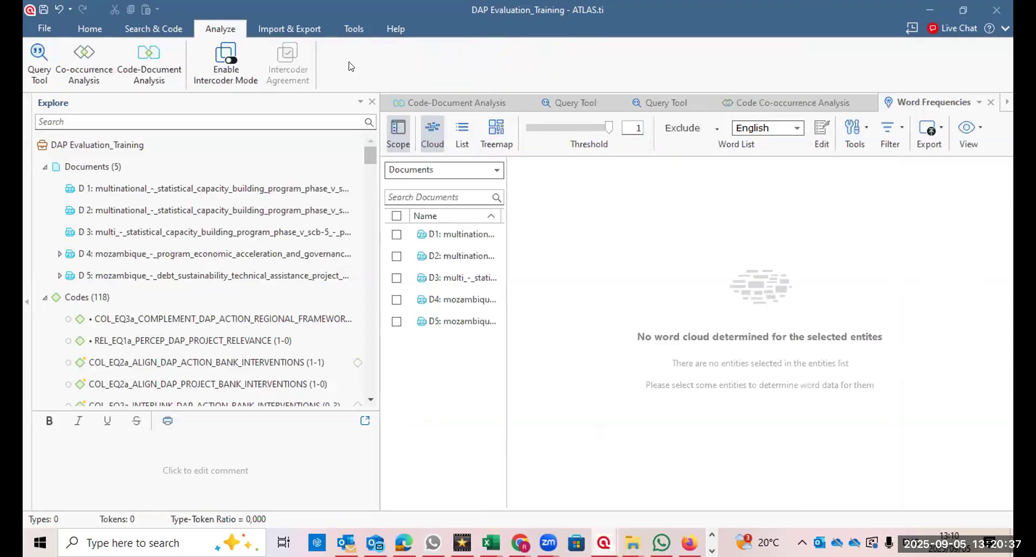
{"action": "left_click", "coordinate": [397, 322]}
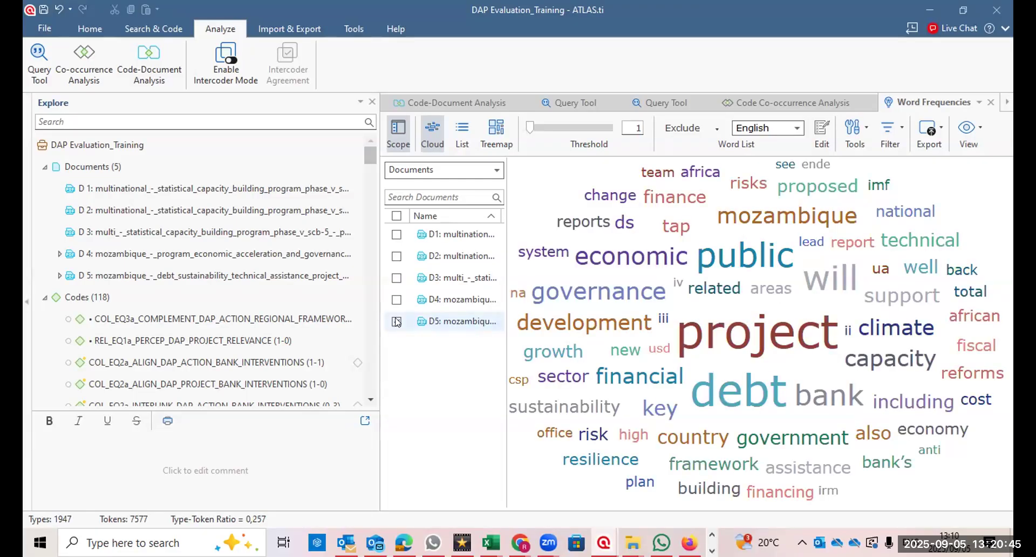
{"action": "left_click", "coordinate": [397, 321]}
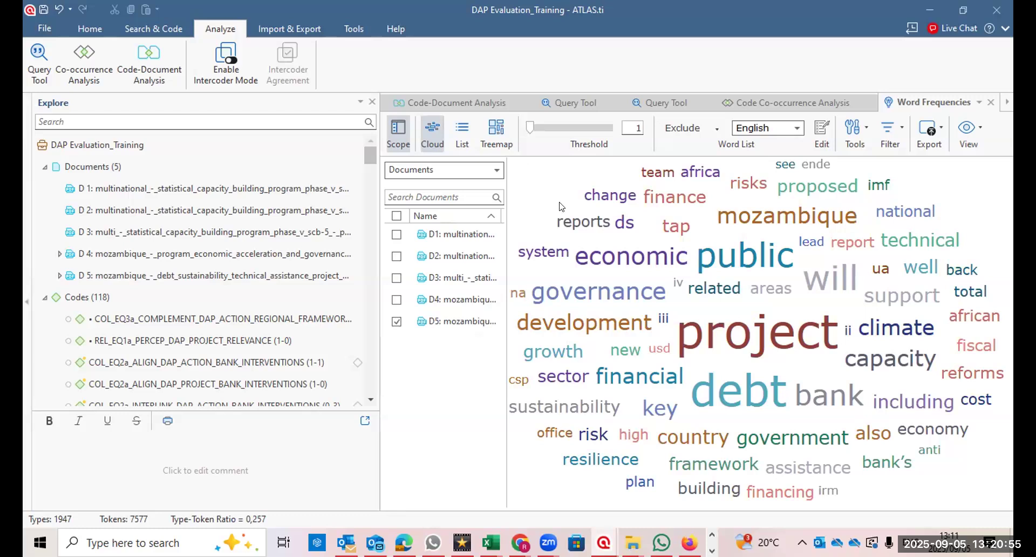
Show the word frequencies of document D5 as a list and check the analysis tools and word-list exclusion options.
{"action": "mouse_move", "coordinate": [758, 208]}
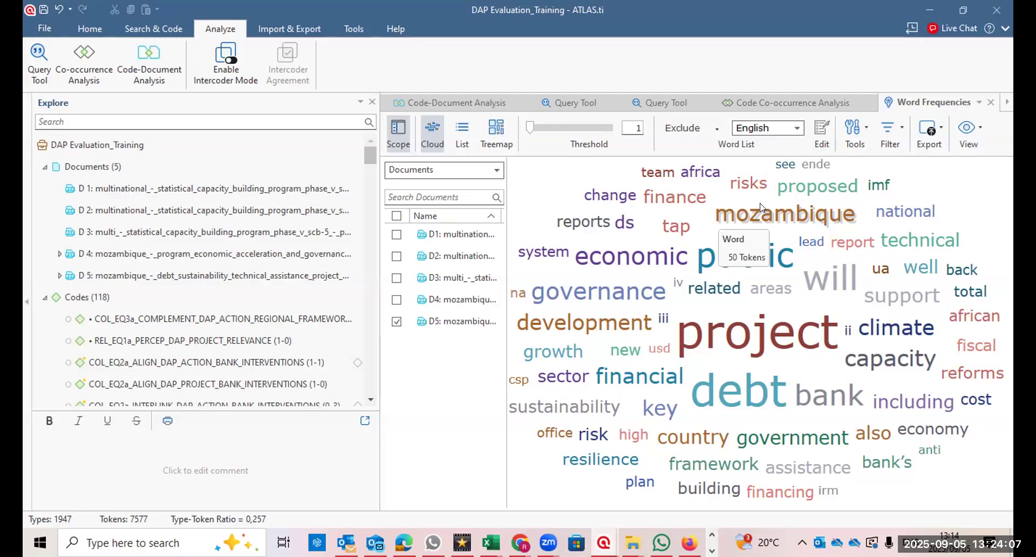
{"action": "left_click", "coordinate": [463, 128]}
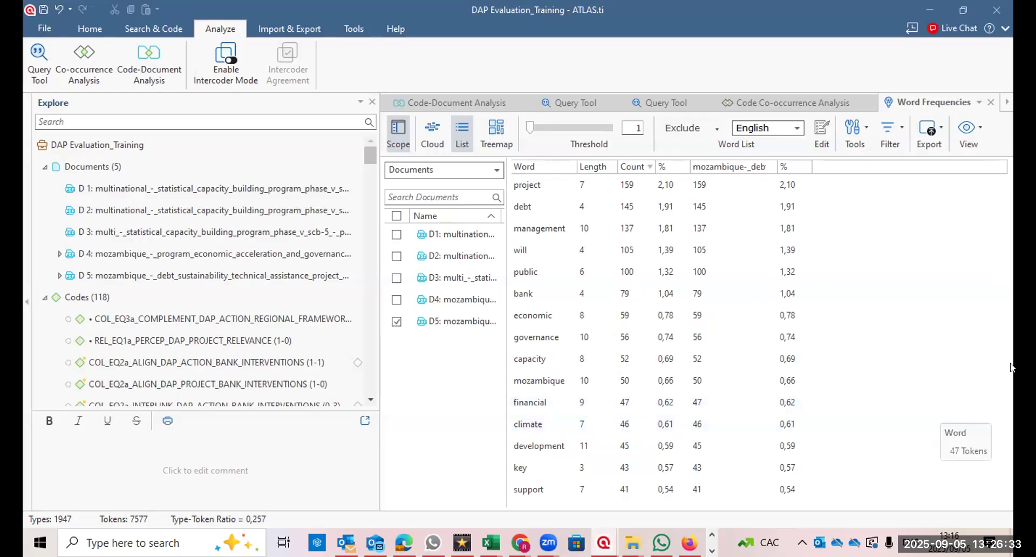
{"action": "left_click", "coordinate": [863, 127]}
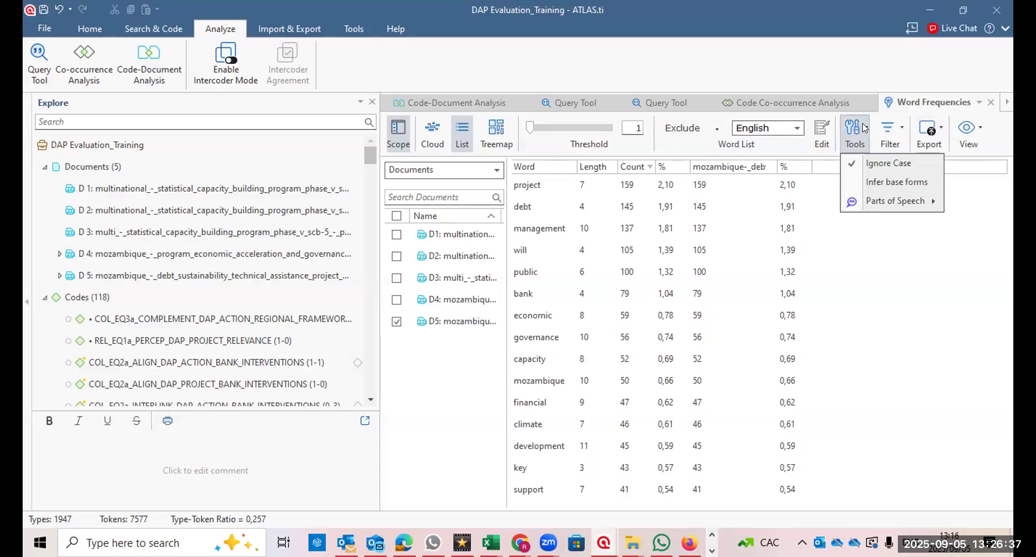
{"action": "left_click", "coordinate": [714, 132]}
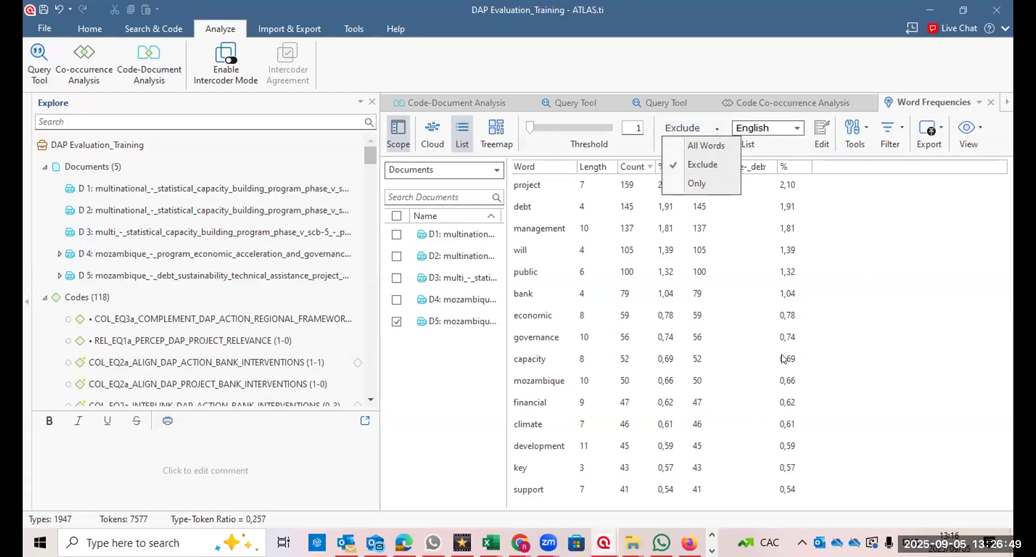
{"action": "left_click", "coordinate": [851, 236]}
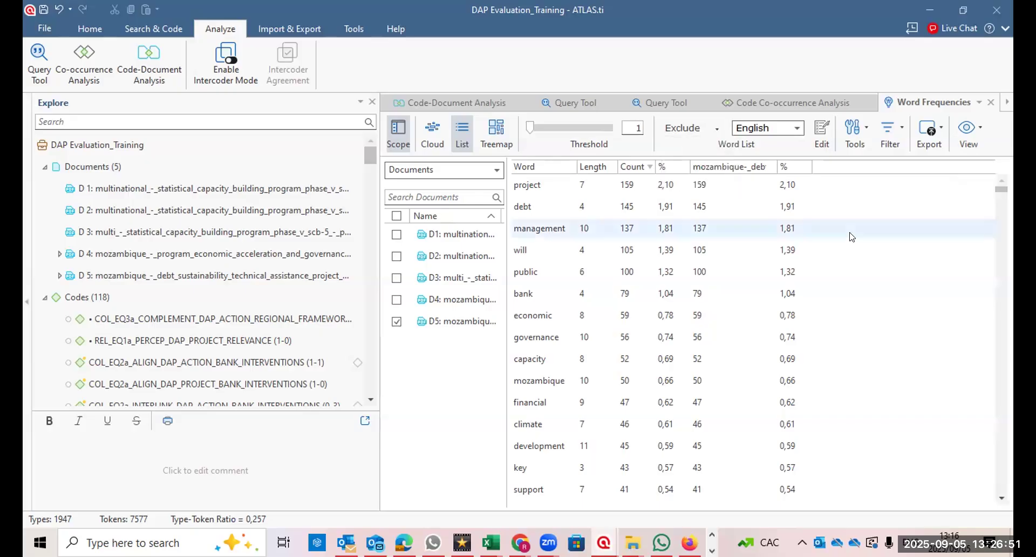
Examine the less frequent words further down the D5 frequency list.
{"action": "key", "text": "Down"}
{"action": "key", "text": "Down"}
{"action": "key", "text": "Down"}
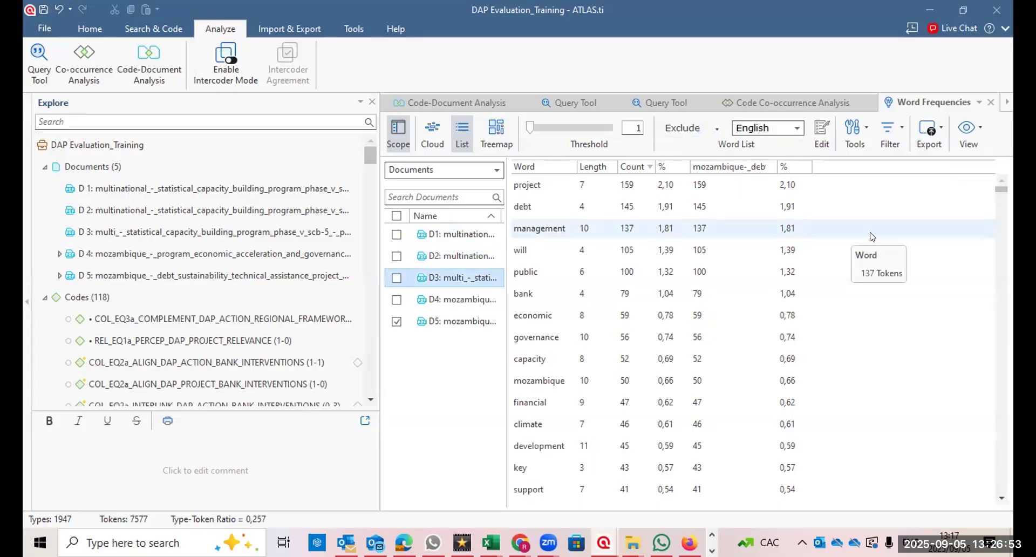
{"action": "scroll", "coordinate": [1001, 214], "scroll_direction": "down", "scroll_amount": 20}
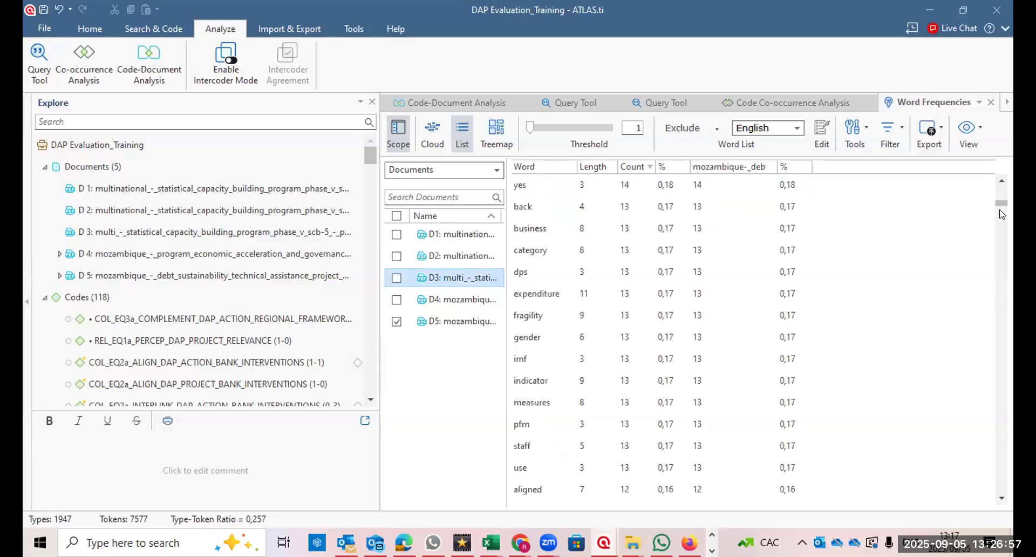
{"action": "scroll", "coordinate": [1001, 214], "scroll_direction": "down", "scroll_amount": 5}
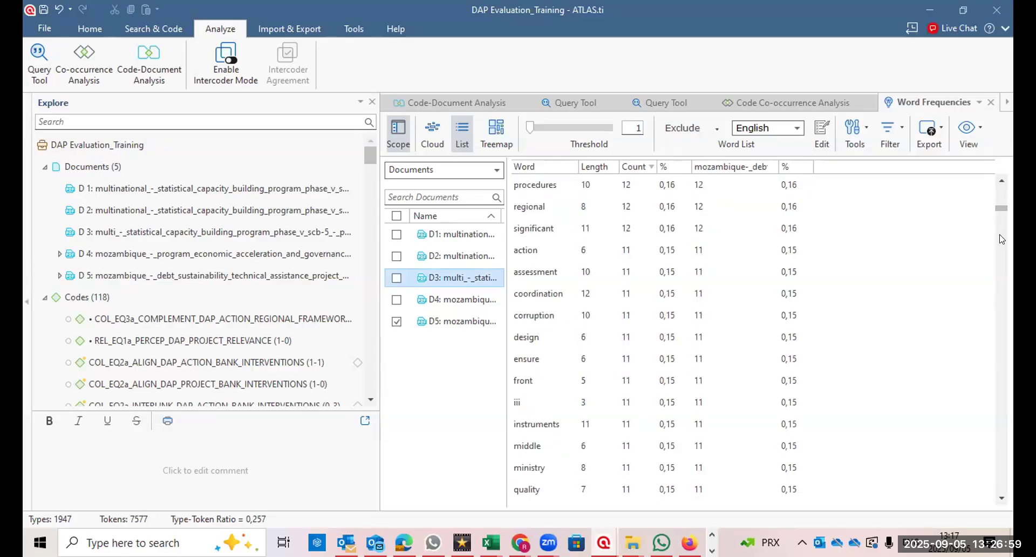
{"action": "scroll", "coordinate": [1001, 239], "scroll_direction": "down", "scroll_amount": 8}
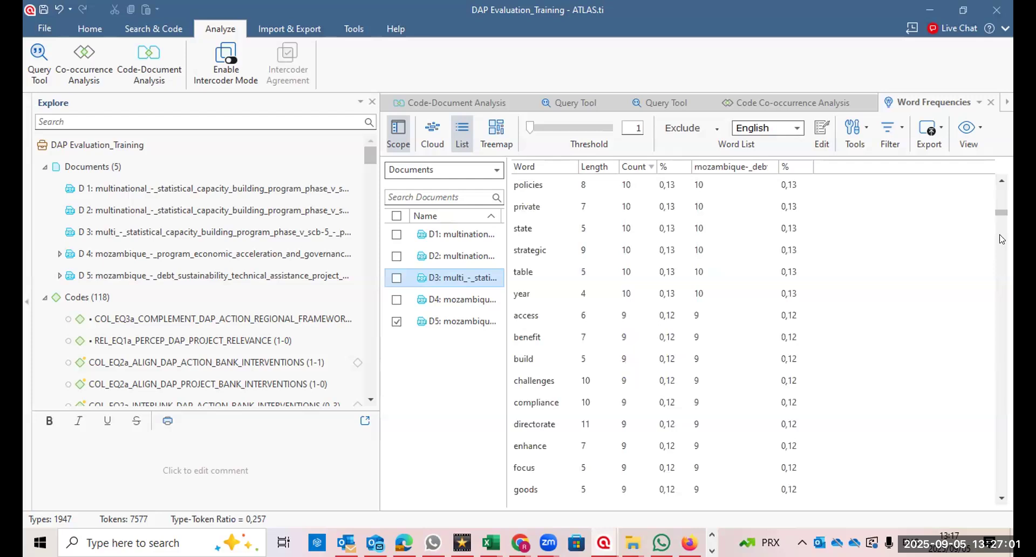
{"action": "scroll", "coordinate": [1003, 253], "scroll_direction": "down", "scroll_amount": 5}
{"action": "scroll", "coordinate": [1003, 253], "scroll_direction": "down", "scroll_amount": 5}
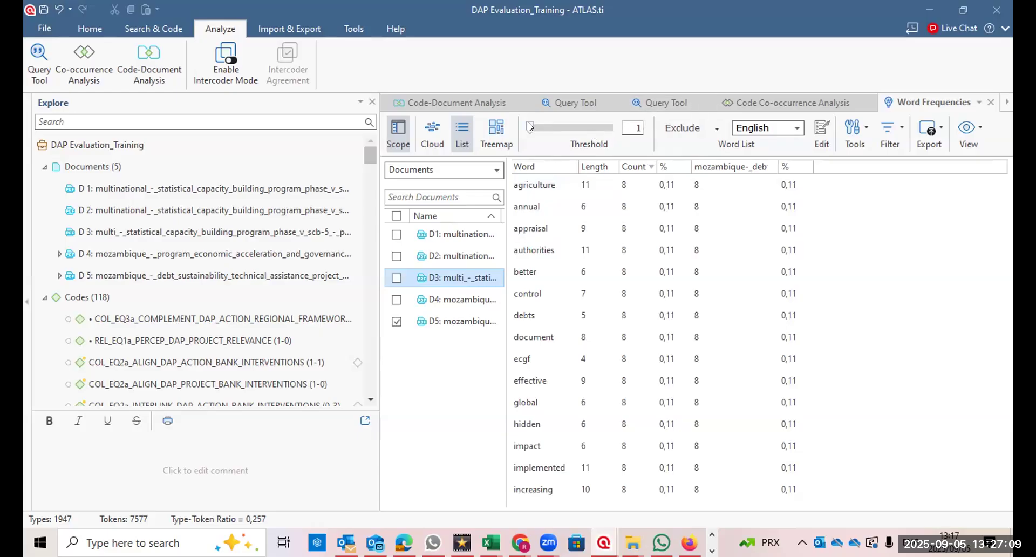
Show the D5 words with a threshold of 47 as a treemap, and open a new code co-occurrence analysis.
{"action": "left_click_drag", "start_coordinate": [529, 126], "coordinate": [550, 121]}
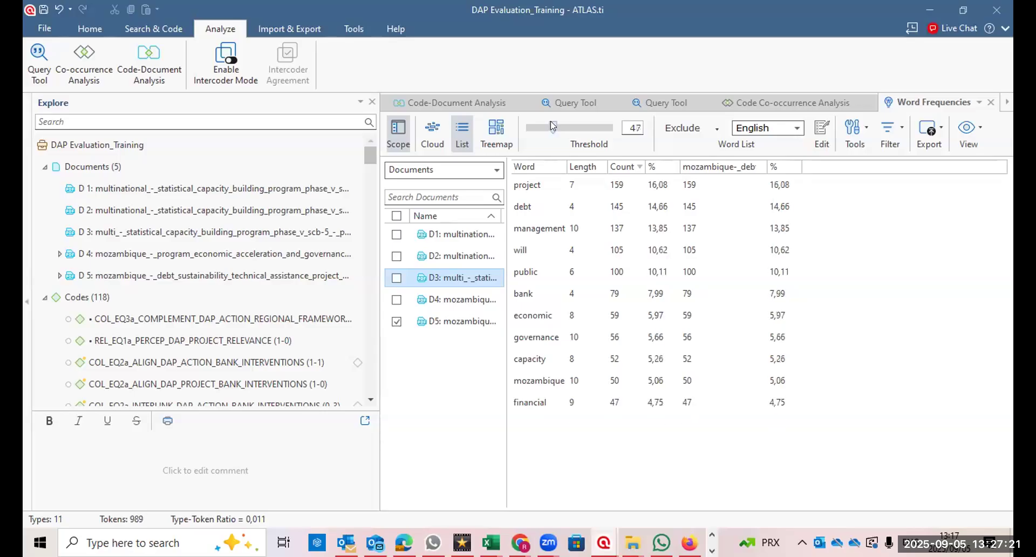
{"action": "left_click", "coordinate": [484, 138]}
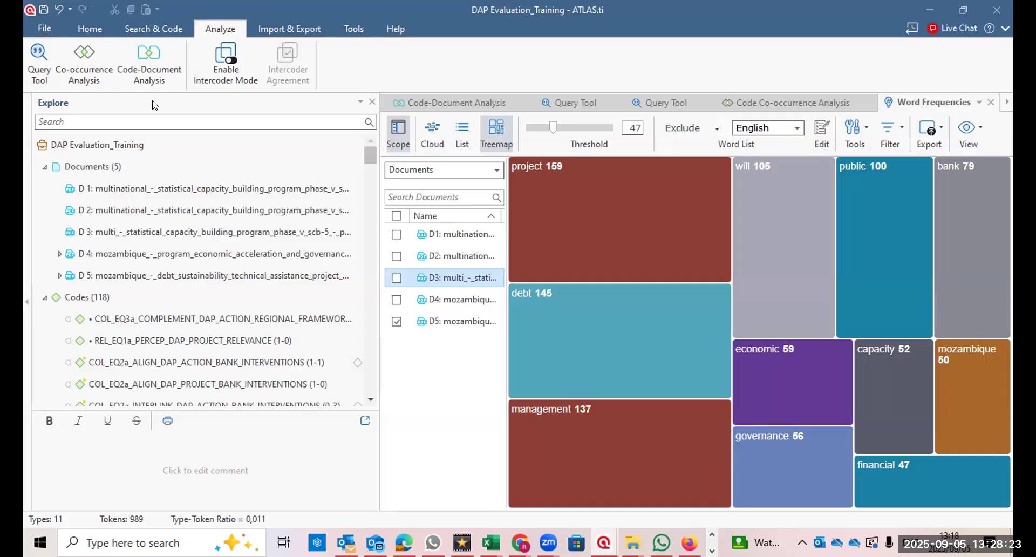
{"action": "left_click", "coordinate": [83, 69]}
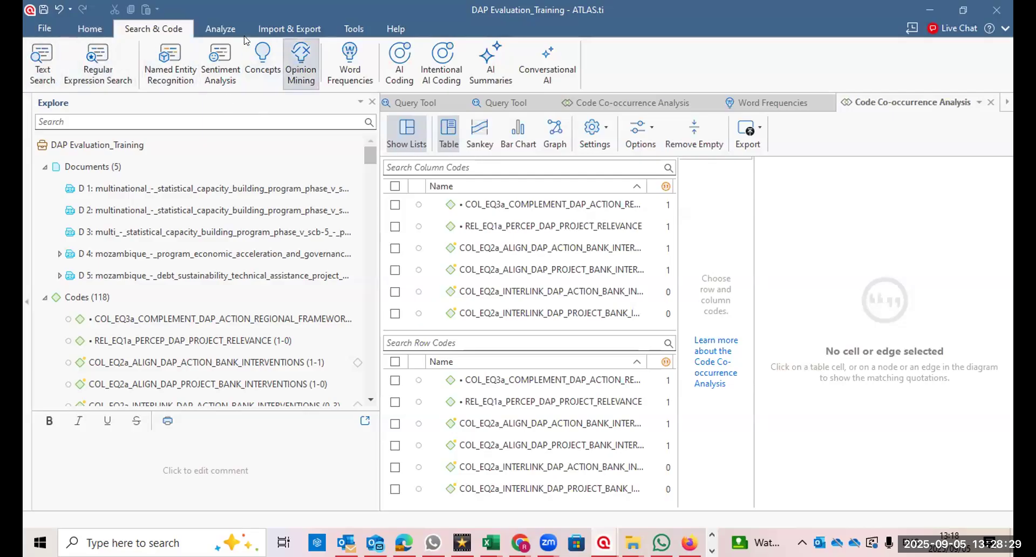
Run a sentiment analysis on document D3 for paragraphs with positive, neutral and negative sentiment.
{"action": "left_click", "coordinate": [220, 58]}
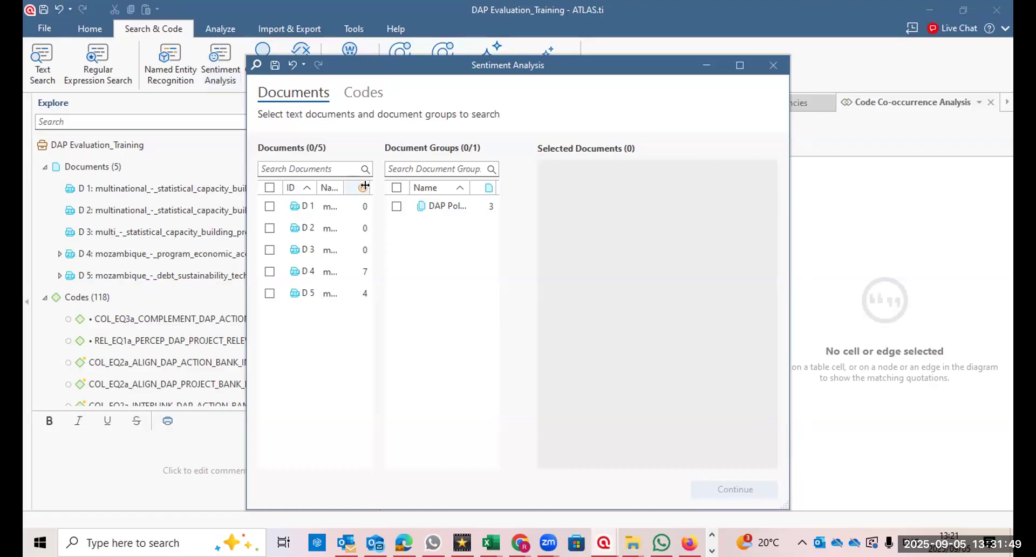
{"action": "left_click_drag", "start_coordinate": [364, 185], "coordinate": [344, 197]}
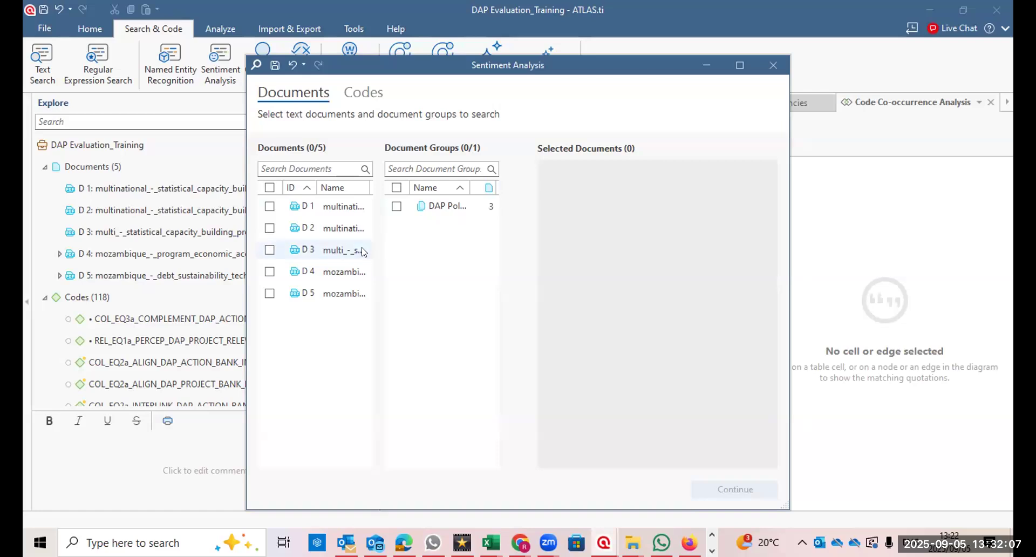
{"action": "left_click", "coordinate": [269, 250]}
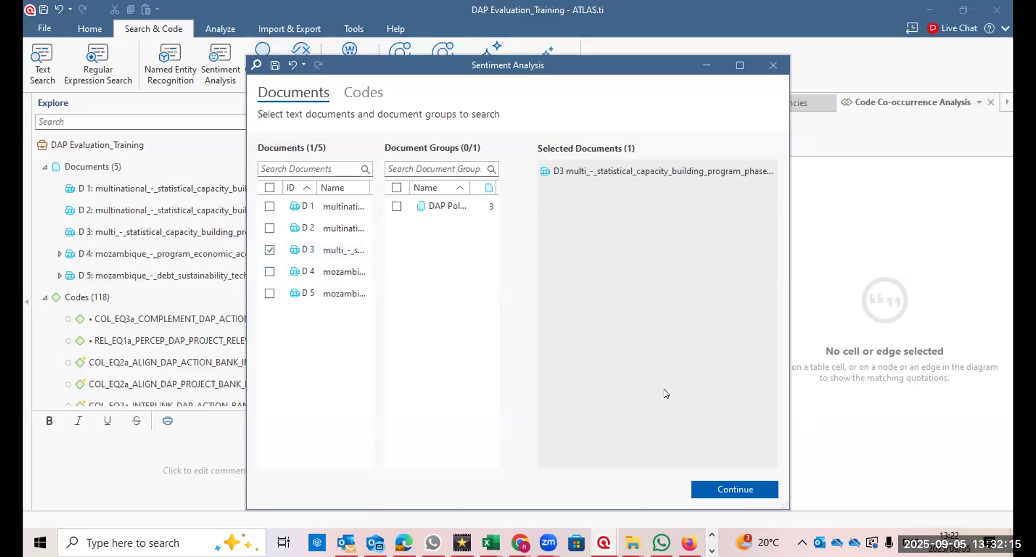
{"action": "left_click", "coordinate": [733, 486]}
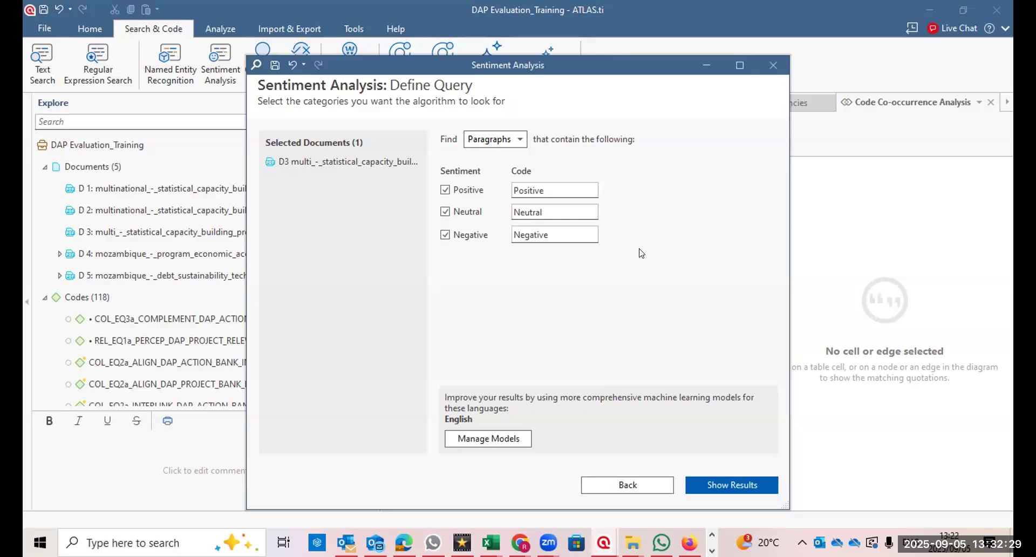
{"action": "left_click", "coordinate": [726, 478]}
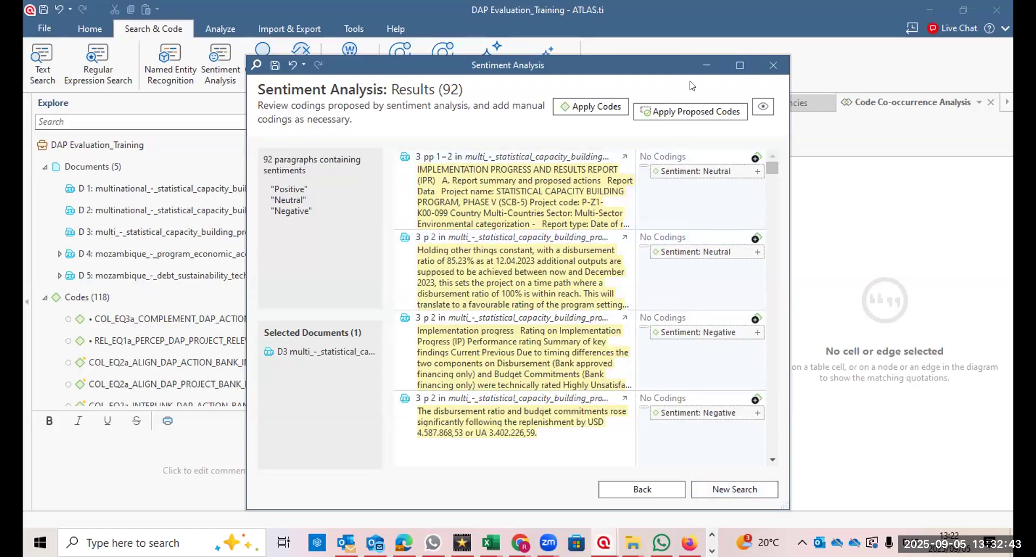
Maximise the sentiment results for D3, review the proposed codings of its paragraphs and minimise the results window.
{"action": "left_click", "coordinate": [735, 63]}
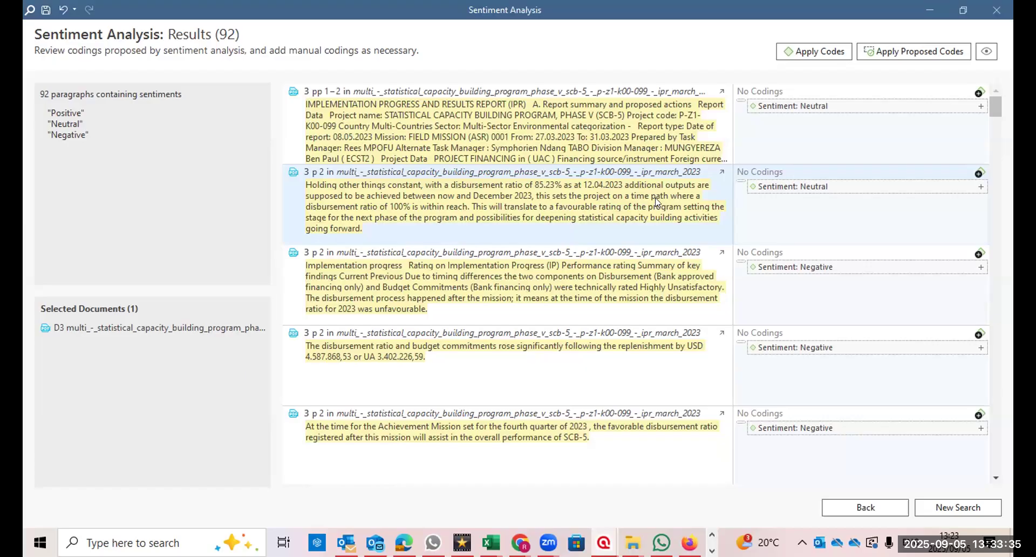
{"action": "left_click", "coordinate": [699, 254]}
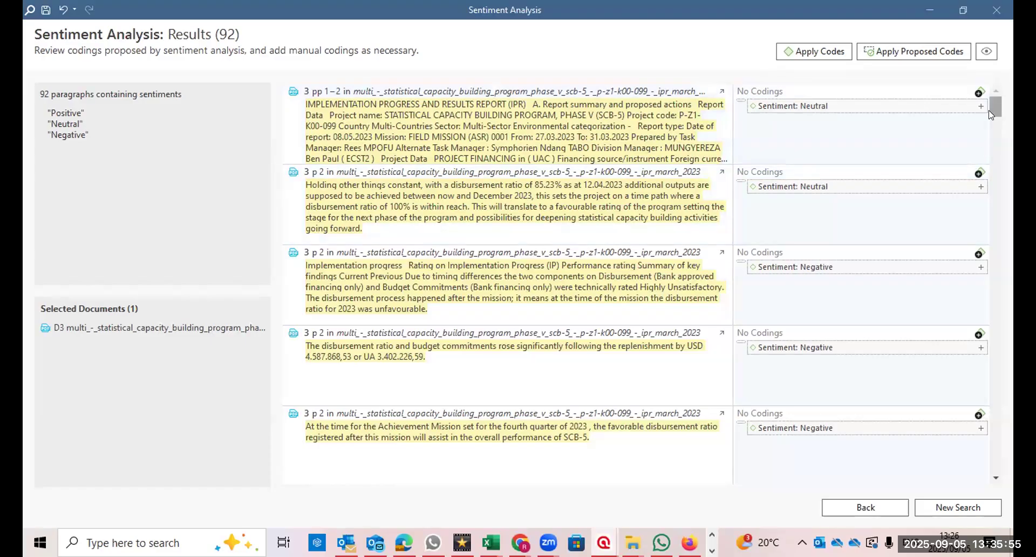
{"action": "left_click", "coordinate": [607, 229]}
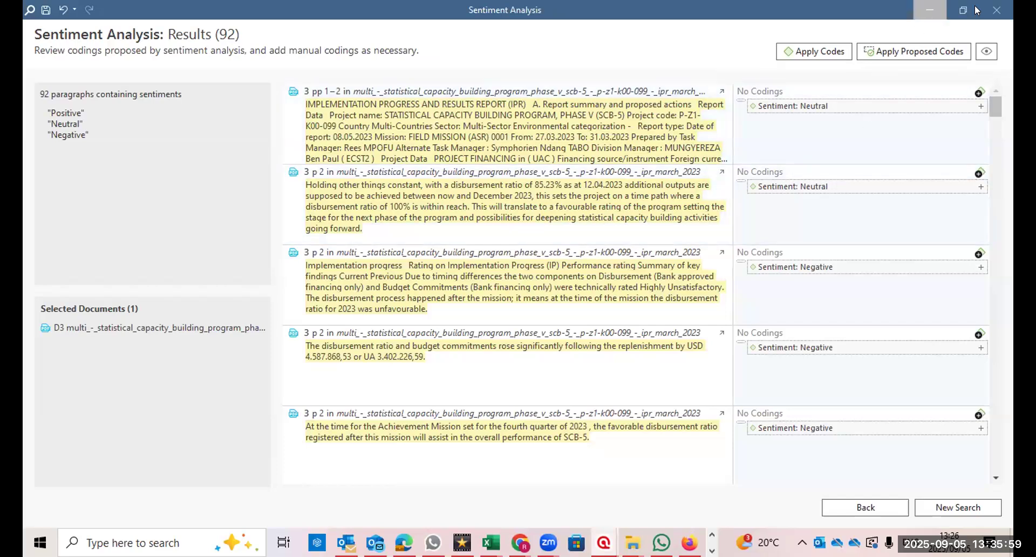
{"action": "left_click", "coordinate": [929, 7]}
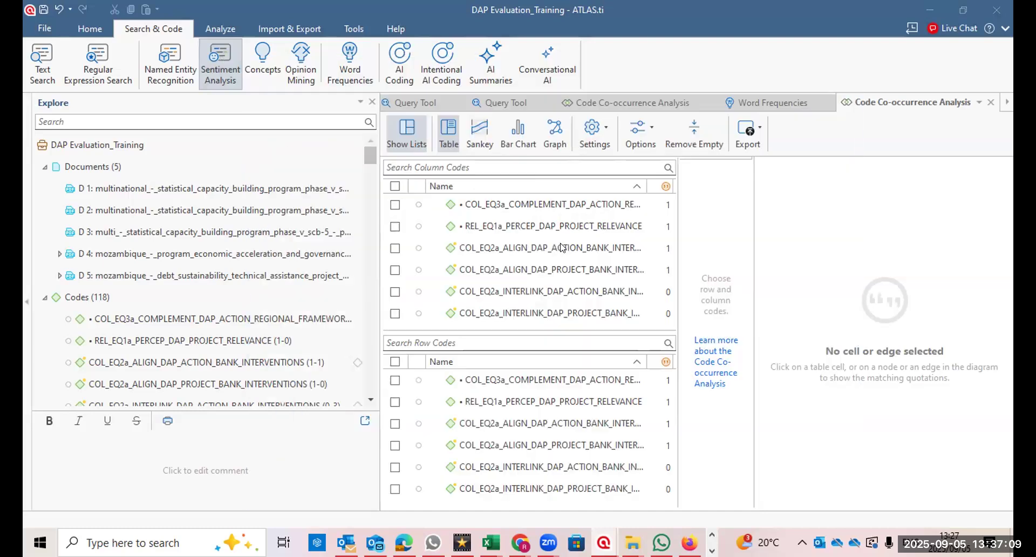
{"action": "left_click", "coordinate": [222, 60]}
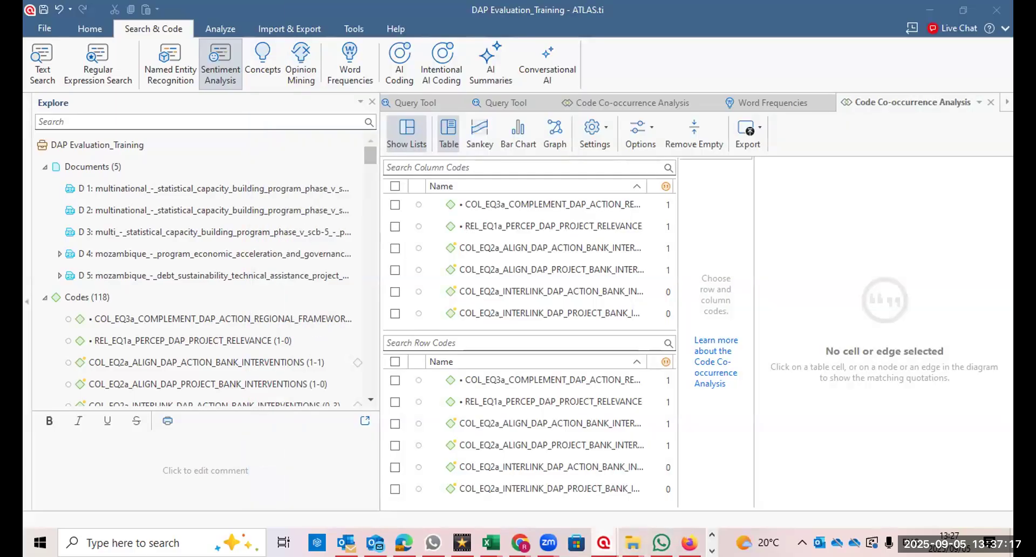
{"action": "mouse_move", "coordinate": [604, 542]}
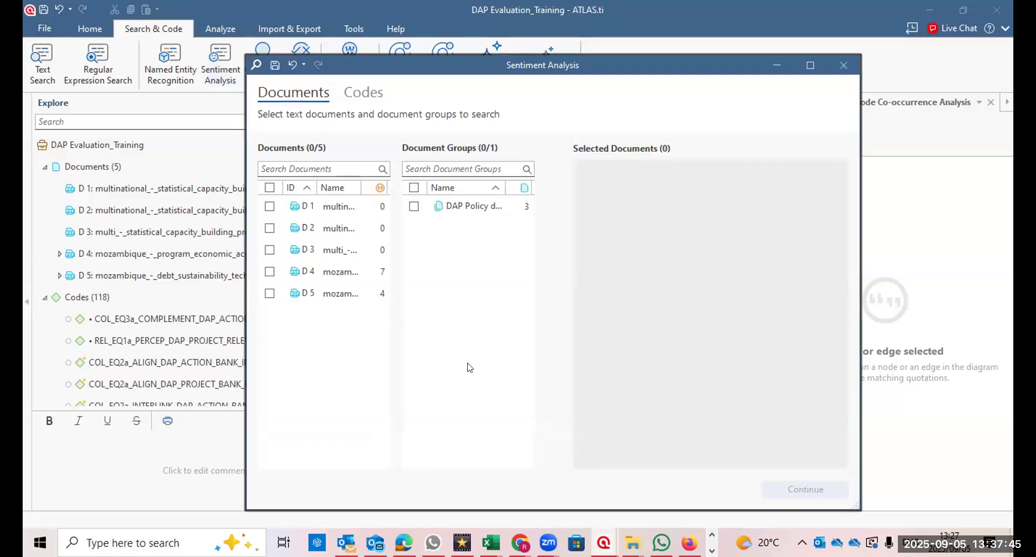
{"action": "left_click", "coordinate": [271, 275]}
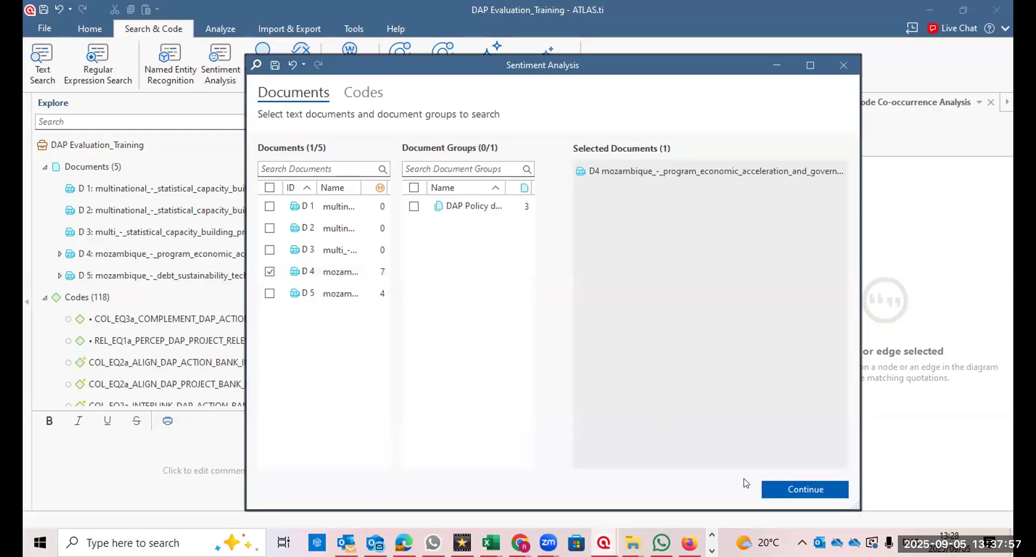
{"action": "left_click", "coordinate": [793, 490]}
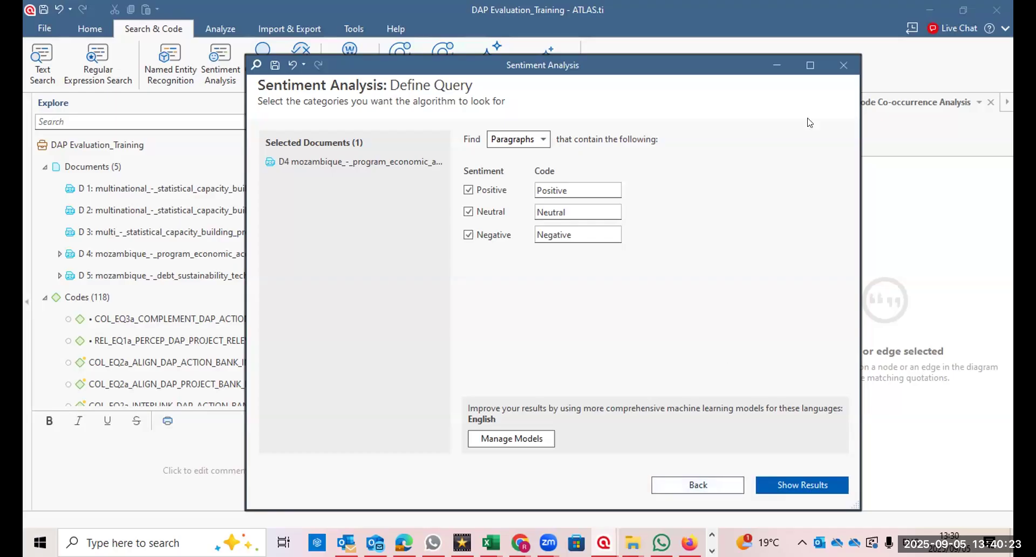
{"action": "left_click", "coordinate": [848, 63]}
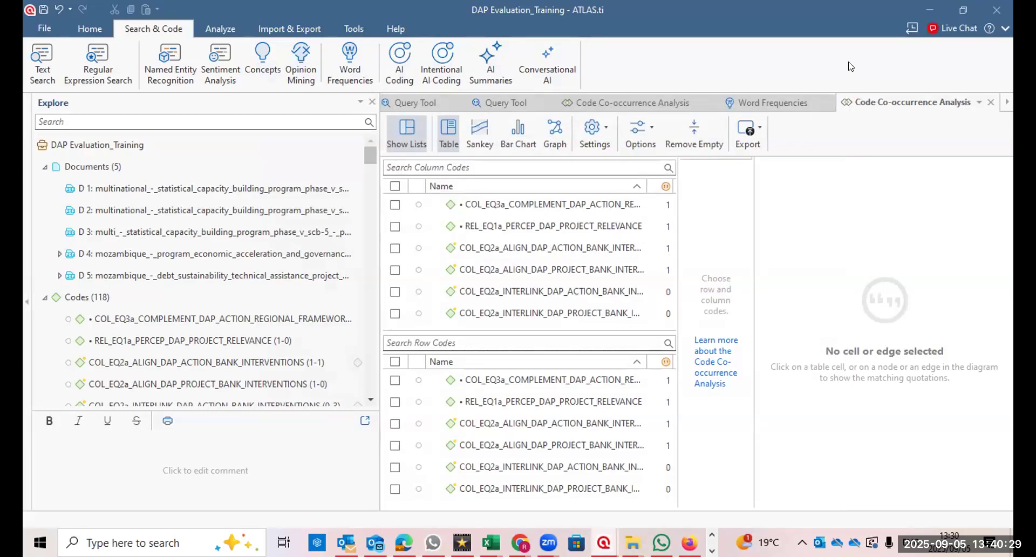
Start an Excel codebook export to the Downloads folder and decline replacing the existing DAP Evaluation_Training.xlsx.
{"action": "left_click", "coordinate": [285, 33]}
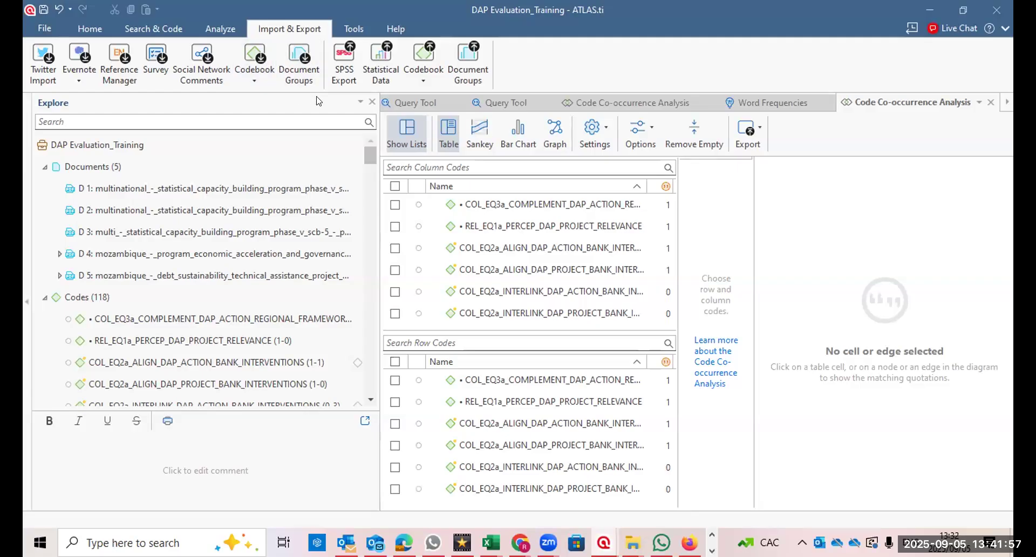
{"action": "left_click", "coordinate": [424, 77]}
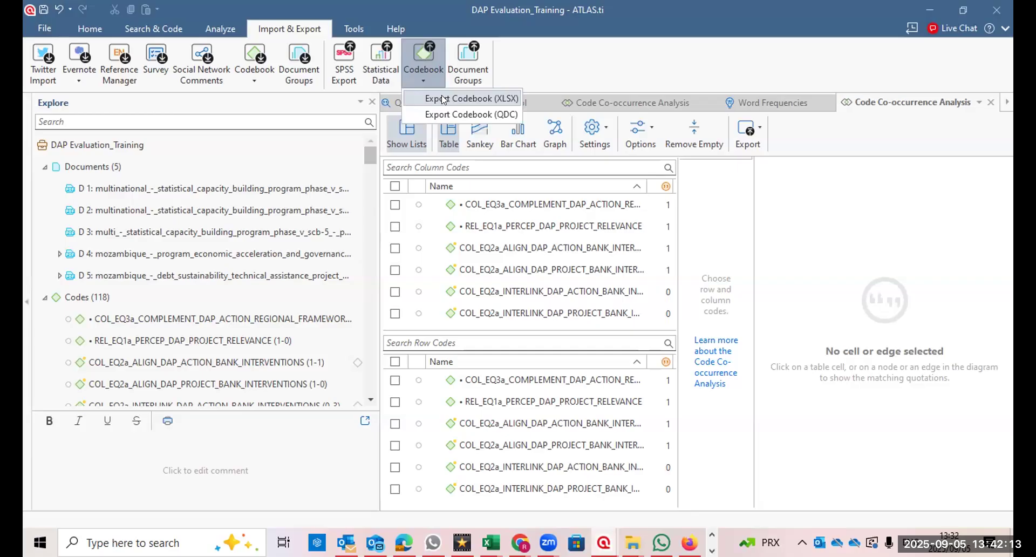
{"action": "left_click", "coordinate": [442, 99]}
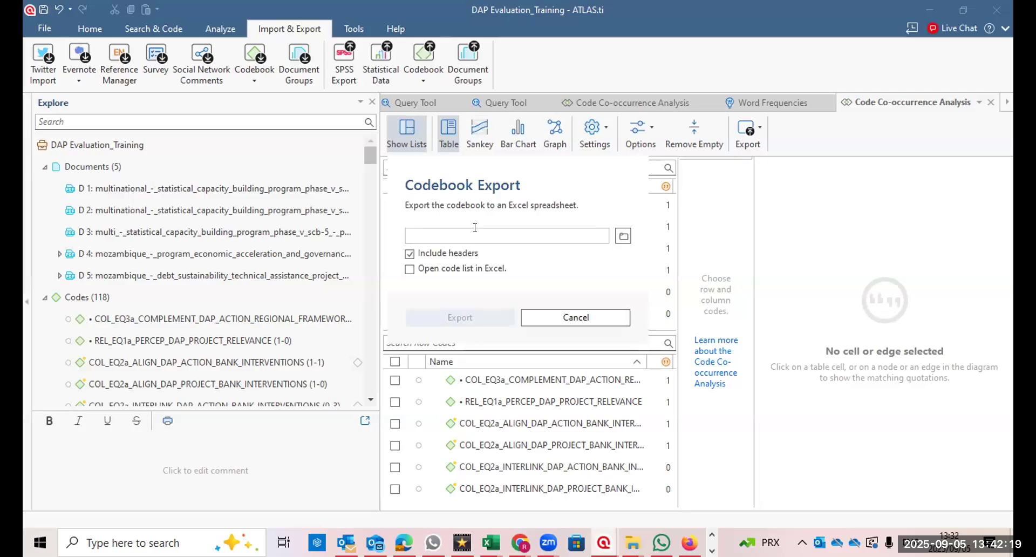
{"action": "left_click", "coordinate": [623, 237]}
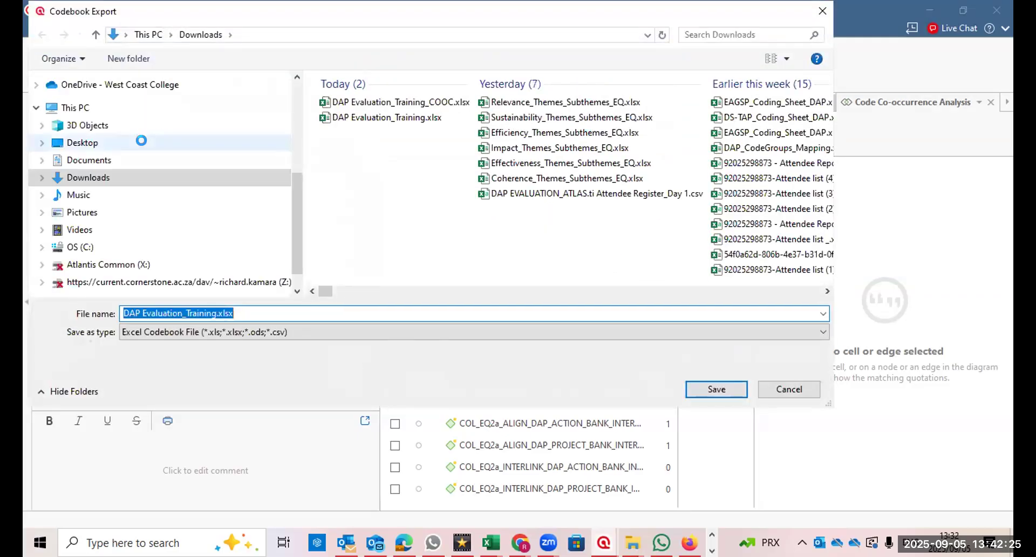
{"action": "left_click", "coordinate": [104, 183]}
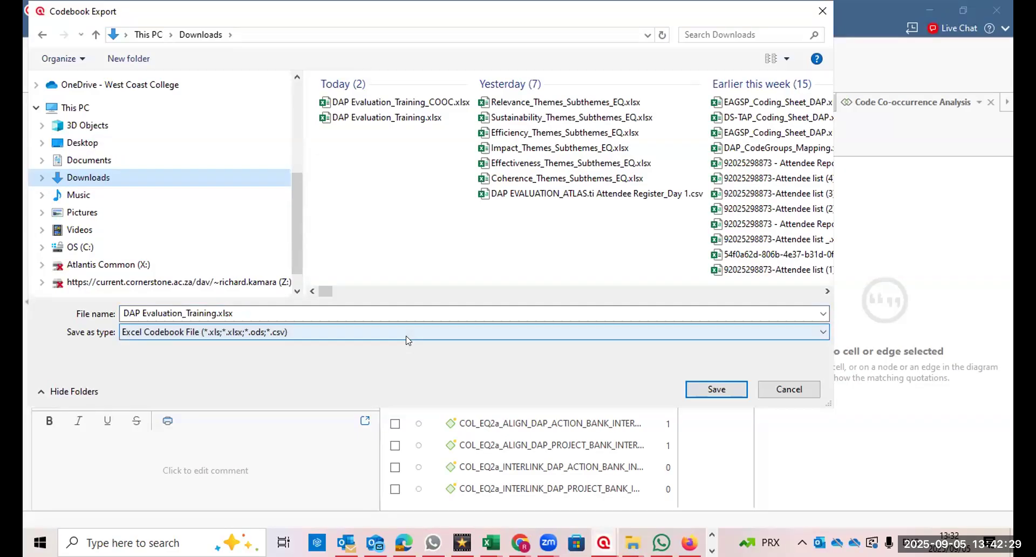
{"action": "left_click", "coordinate": [699, 391]}
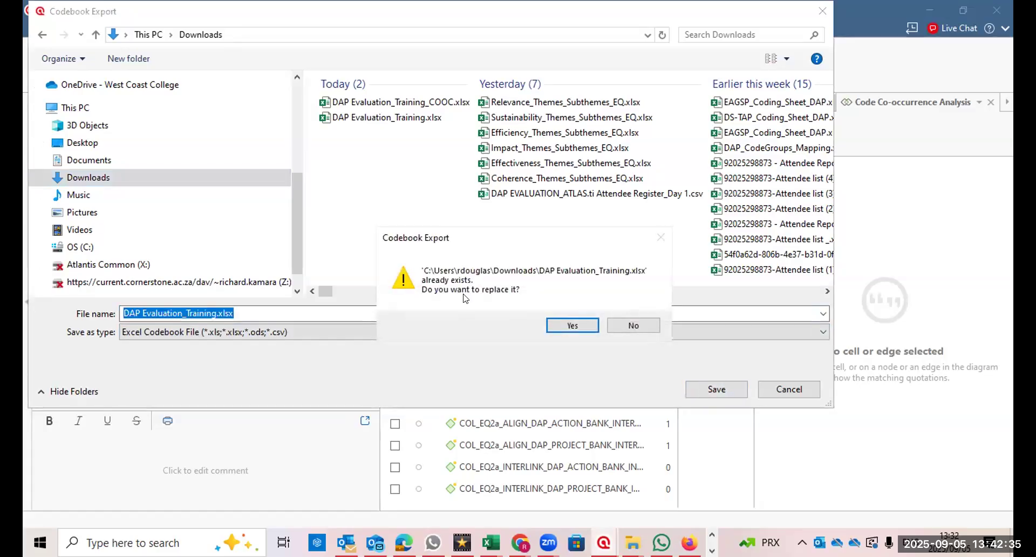
{"action": "left_click", "coordinate": [631, 327]}
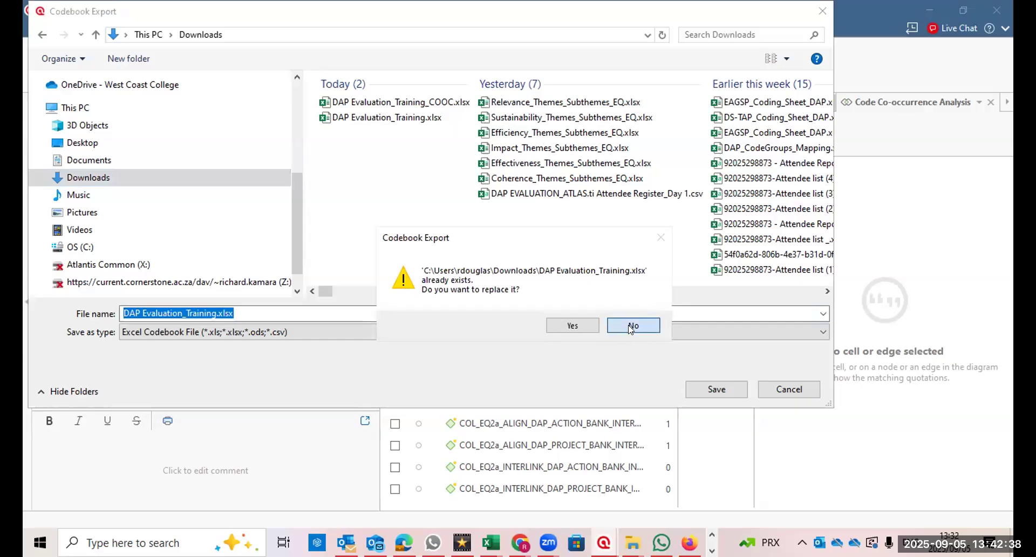
Append _Today to the file name DAP Evaluation_Training.xlsx and export the codebook with headers included.
{"action": "left_click", "coordinate": [236, 307]}
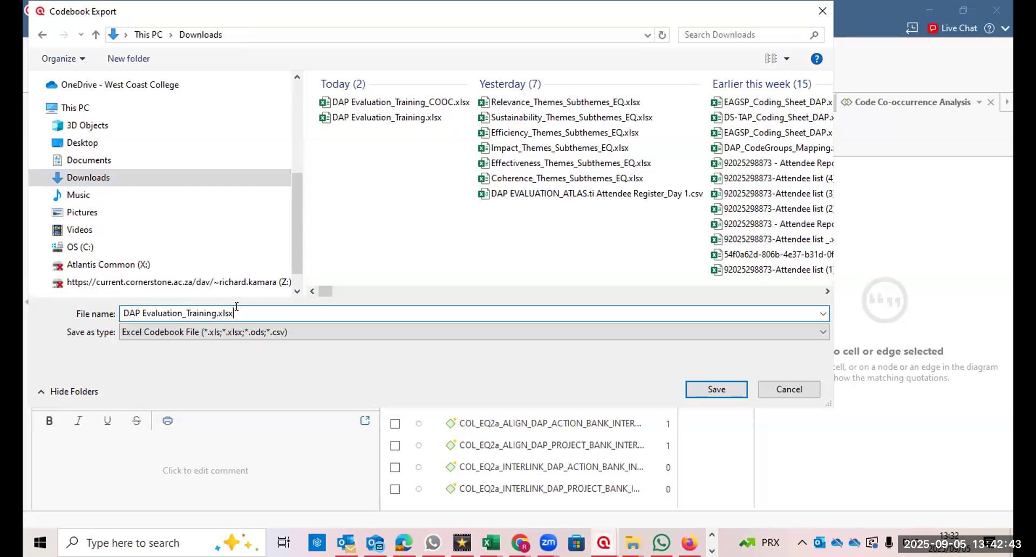
{"action": "type", "text": "_Today"}
{"action": "left_click", "coordinate": [708, 388]}
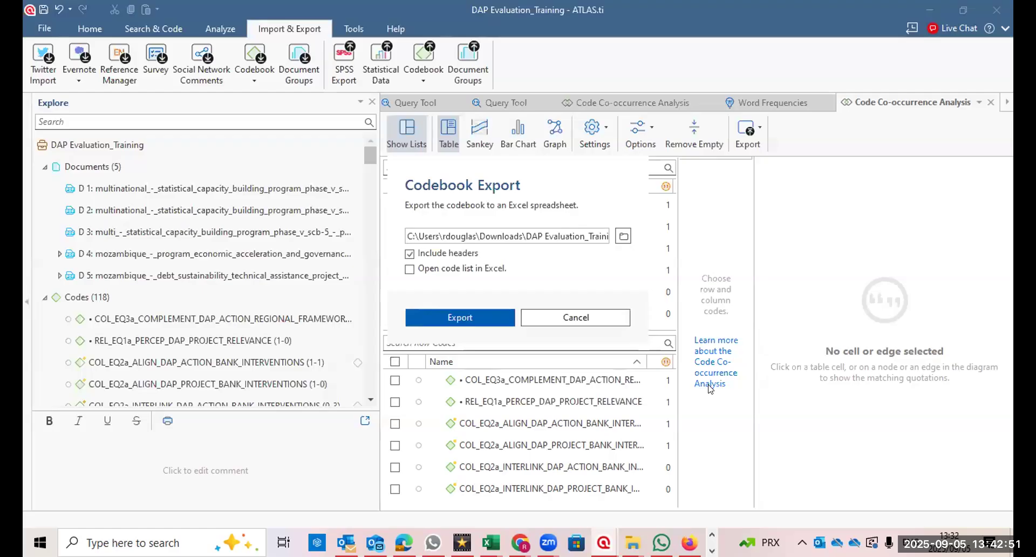
{"action": "left_click", "coordinate": [480, 318]}
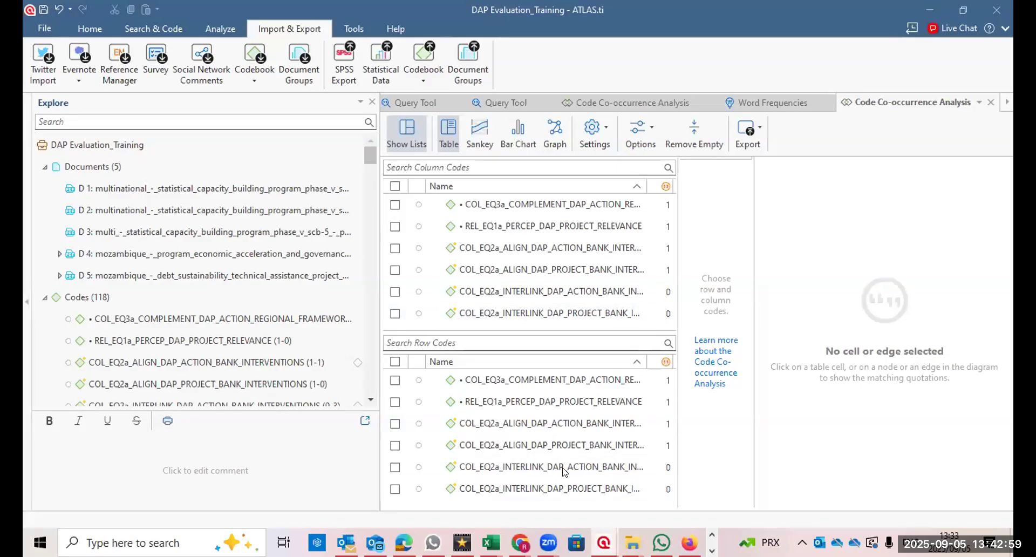
Switch to File Explorer and open DAP Evaluation_Training.xlsx_Today.xlsx from the Downloads folder in Excel.
{"action": "left_click", "coordinate": [471, 470]}
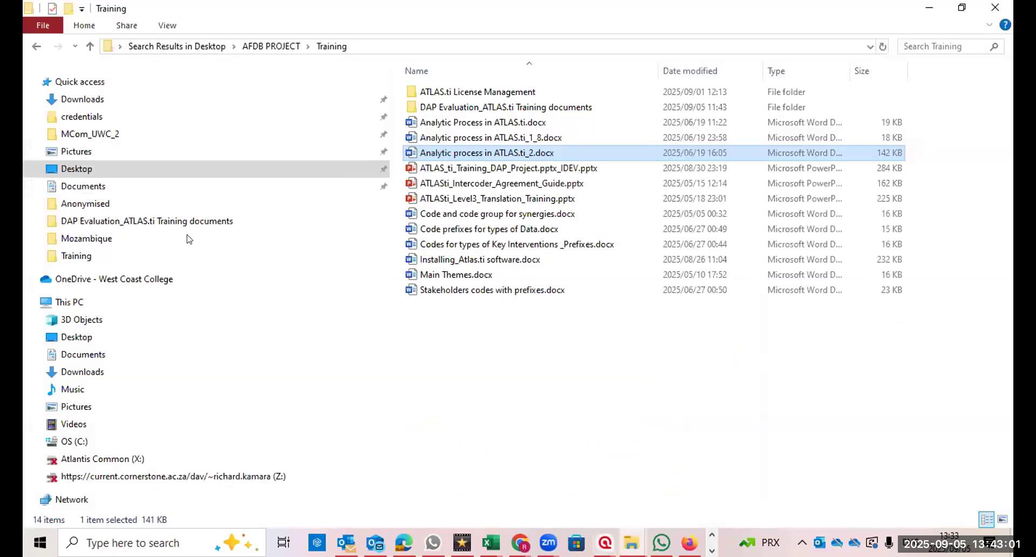
{"action": "left_click", "coordinate": [90, 98]}
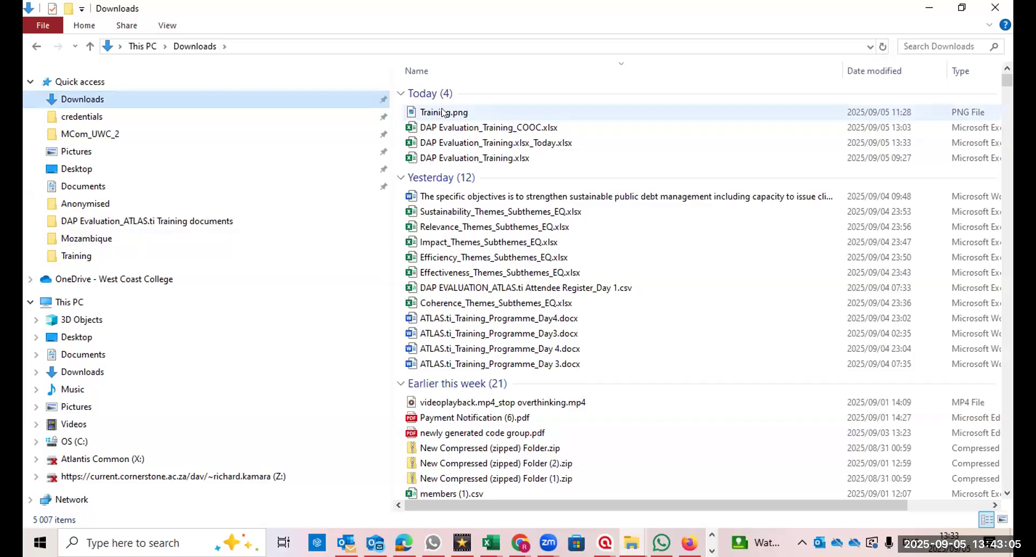
{"action": "double_click", "coordinate": [478, 143]}
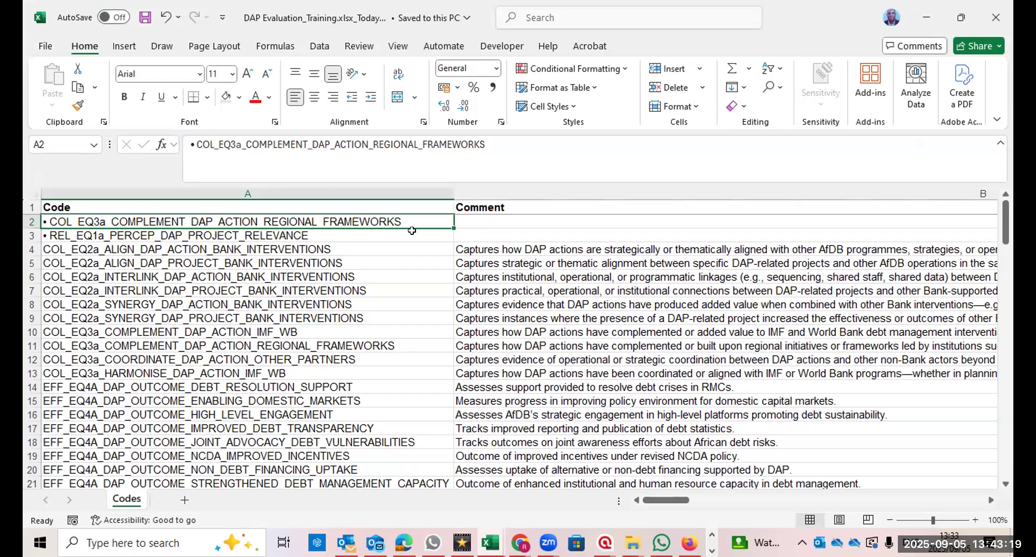
Review the exported codes and their comments throughout the Codes sheet, including the first codes without comments.
{"action": "left_click", "coordinate": [322, 231]}
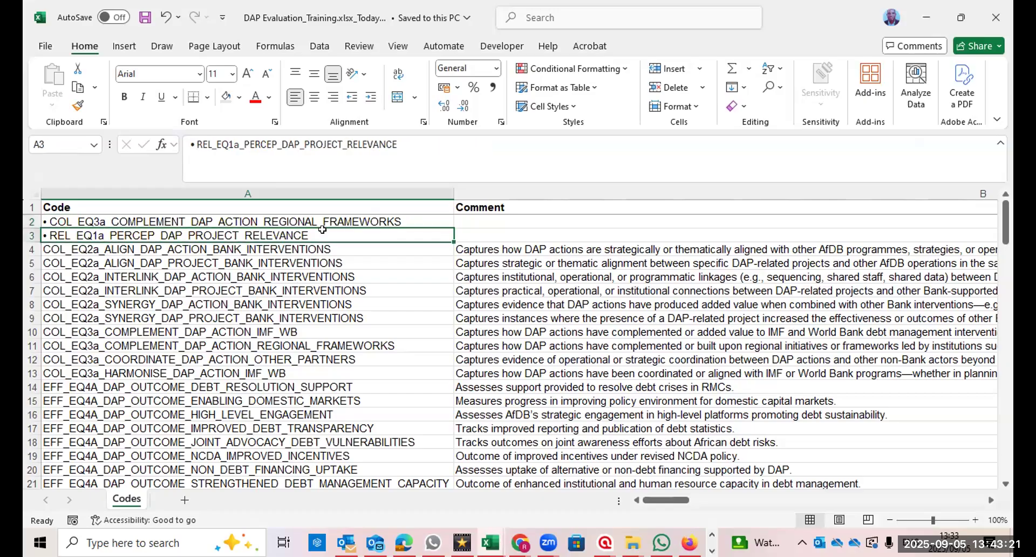
{"action": "left_click", "coordinate": [459, 218]}
{"action": "left_click", "coordinate": [472, 231]}
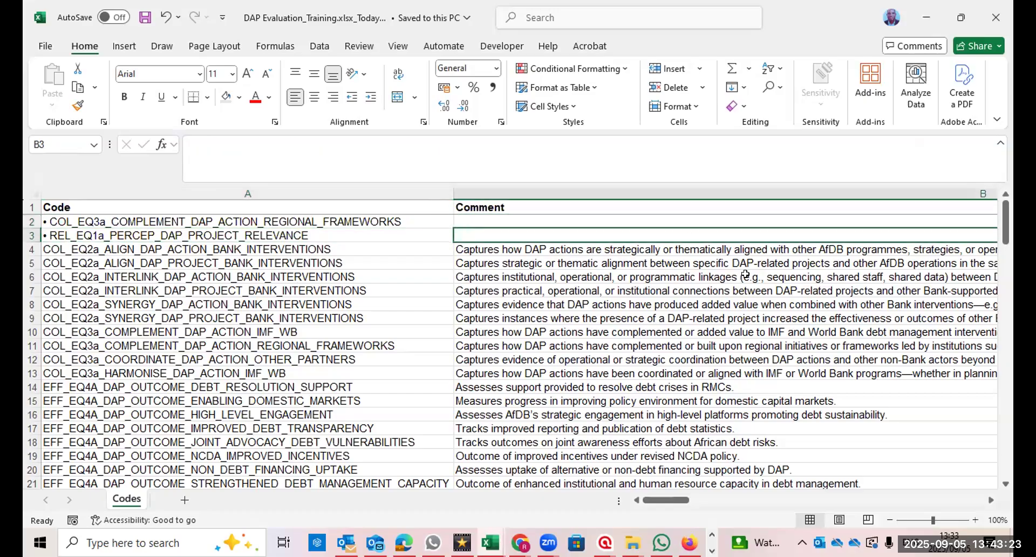
{"action": "left_click_drag", "start_coordinate": [1004, 212], "coordinate": [975, 209]}
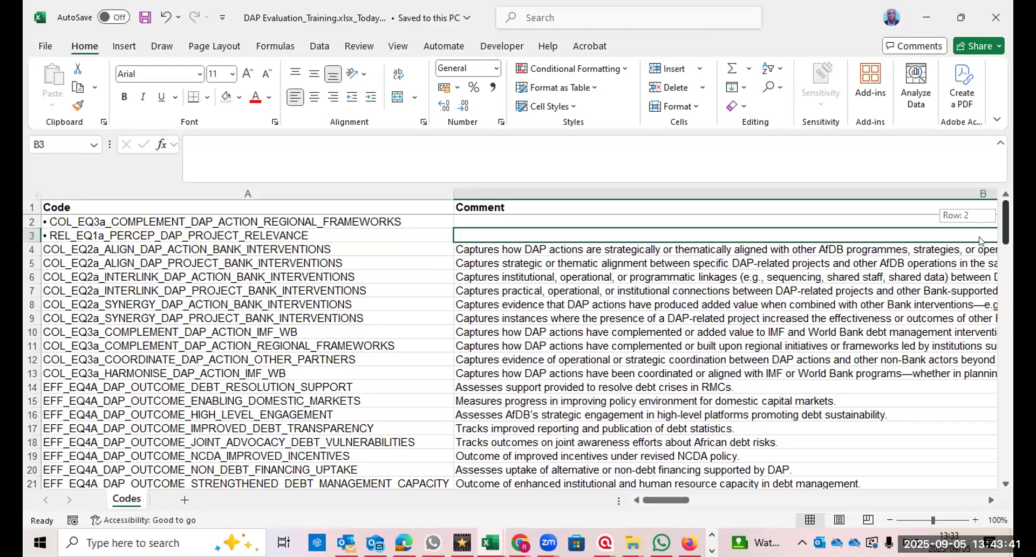
{"action": "left_click_drag", "start_coordinate": [990, 301], "coordinate": [1005, 355]}
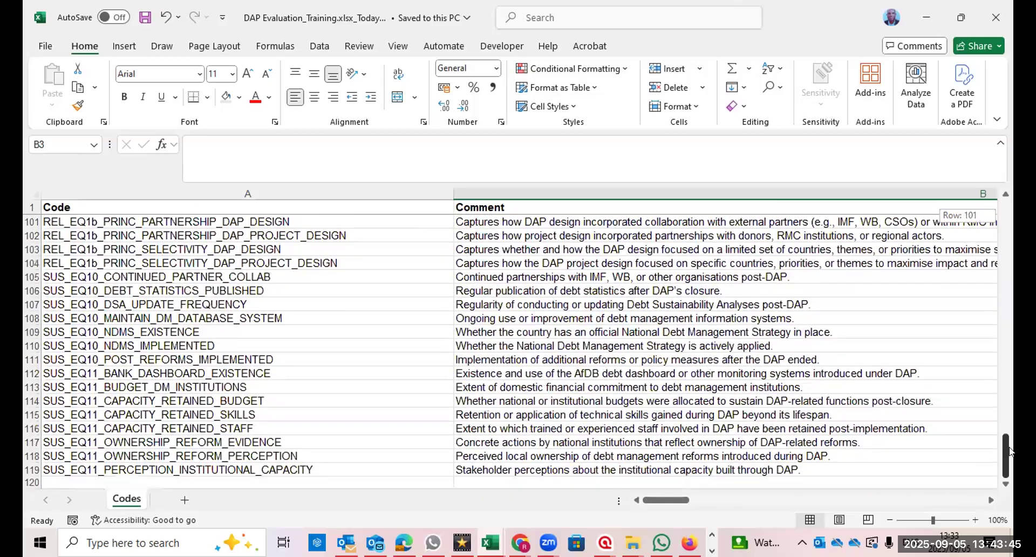
{"action": "left_click_drag", "start_coordinate": [1008, 451], "coordinate": [999, 294]}
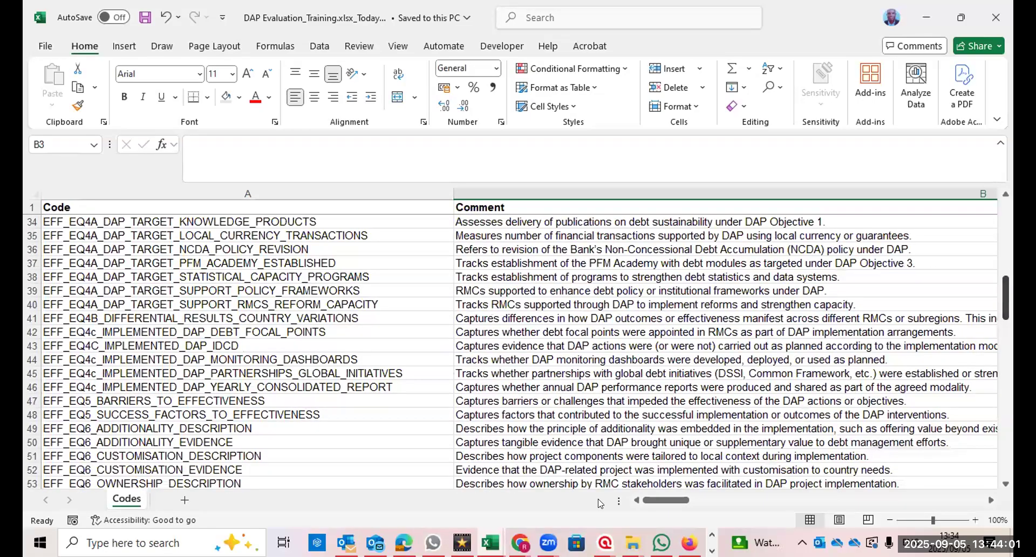
Switch back to the DAP Evaluation_Training project in ATLAS.ti and open the Code Manager.
{"action": "left_click", "coordinate": [689, 543]}
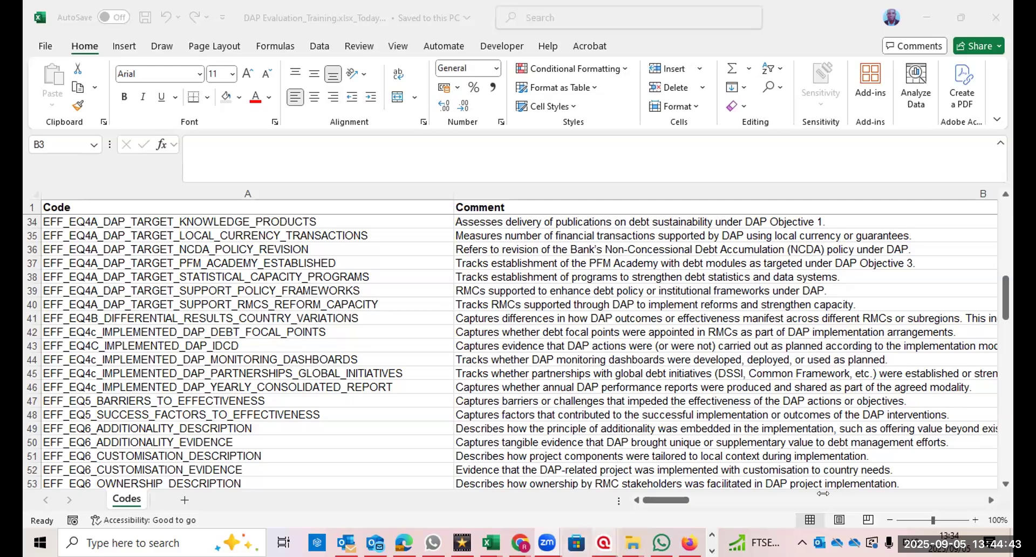
{"action": "mouse_move", "coordinate": [603, 543]}
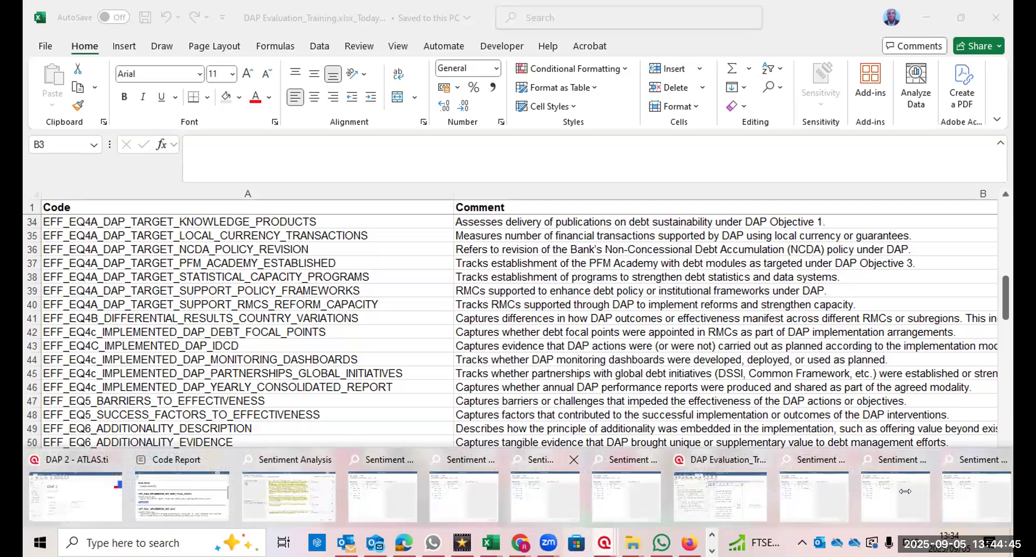
{"action": "left_click", "coordinate": [684, 477]}
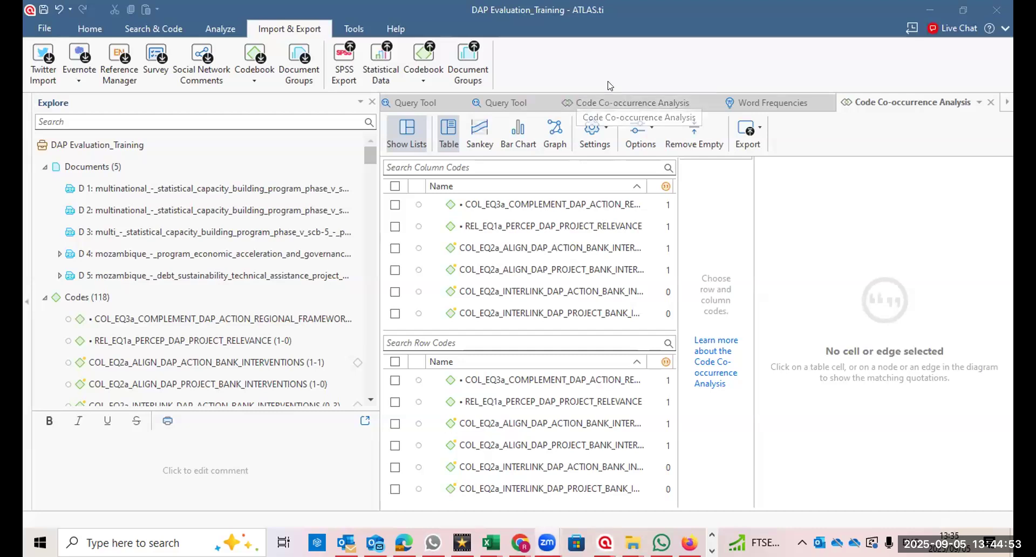
{"action": "left_click", "coordinate": [217, 29]}
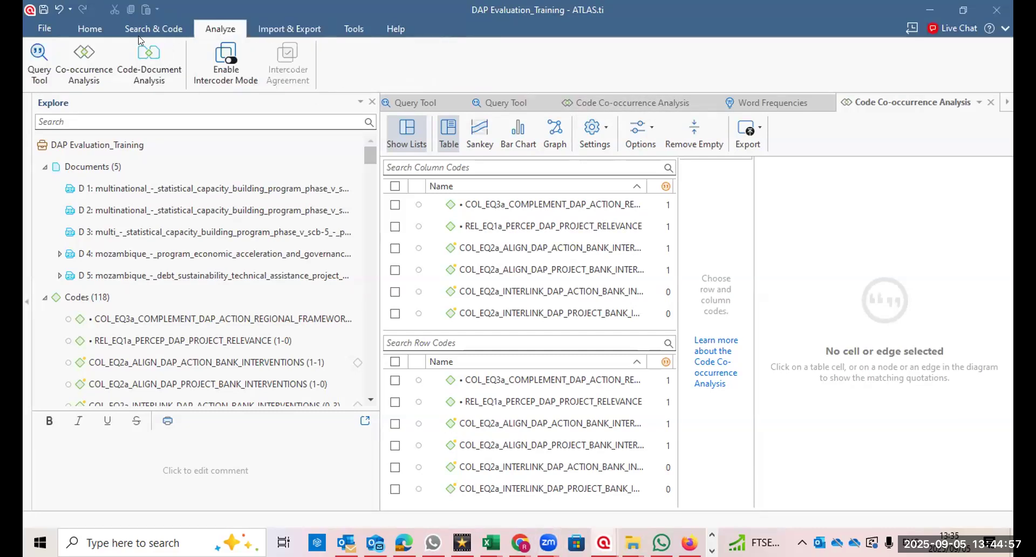
{"action": "left_click", "coordinate": [94, 29]}
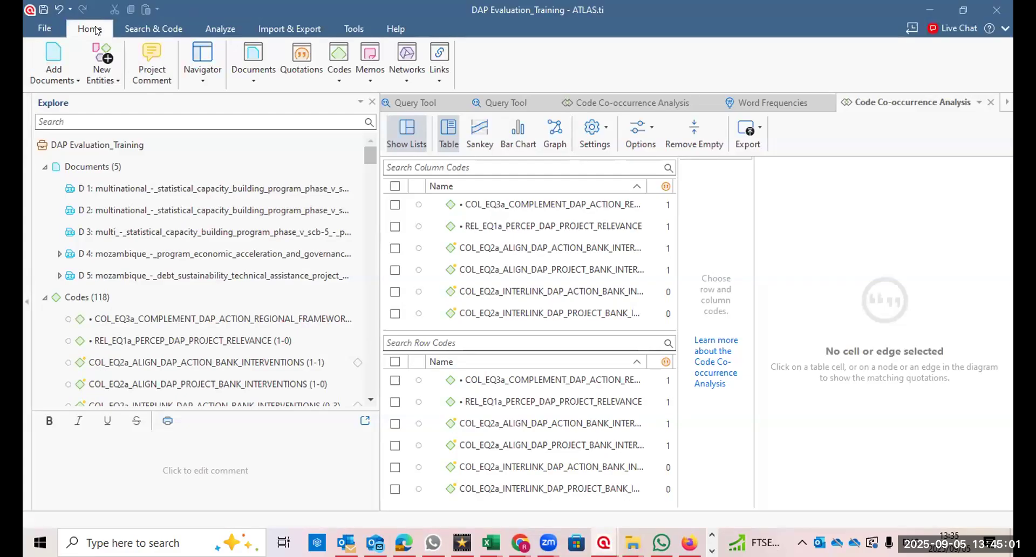
{"action": "left_click", "coordinate": [339, 81]}
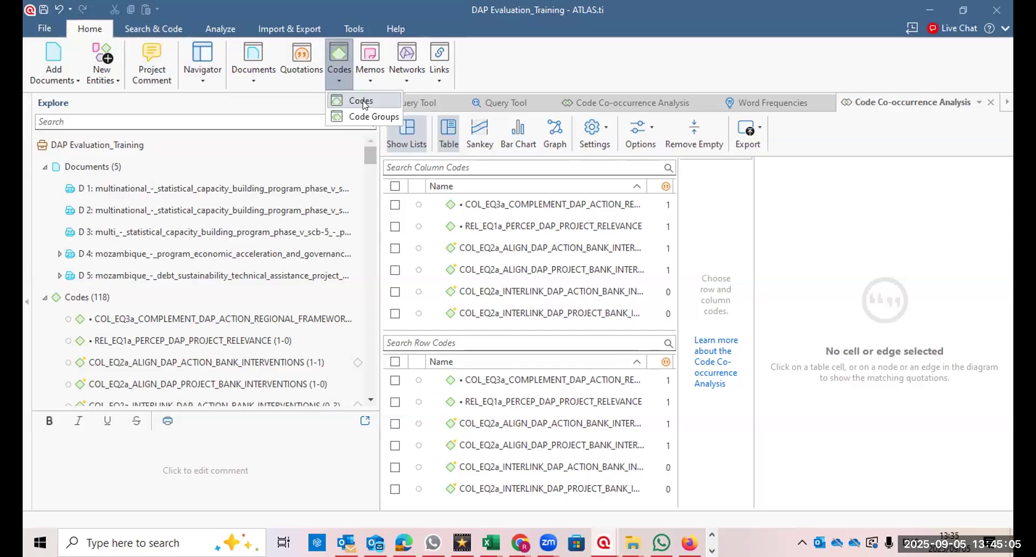
{"action": "left_click", "coordinate": [361, 102]}
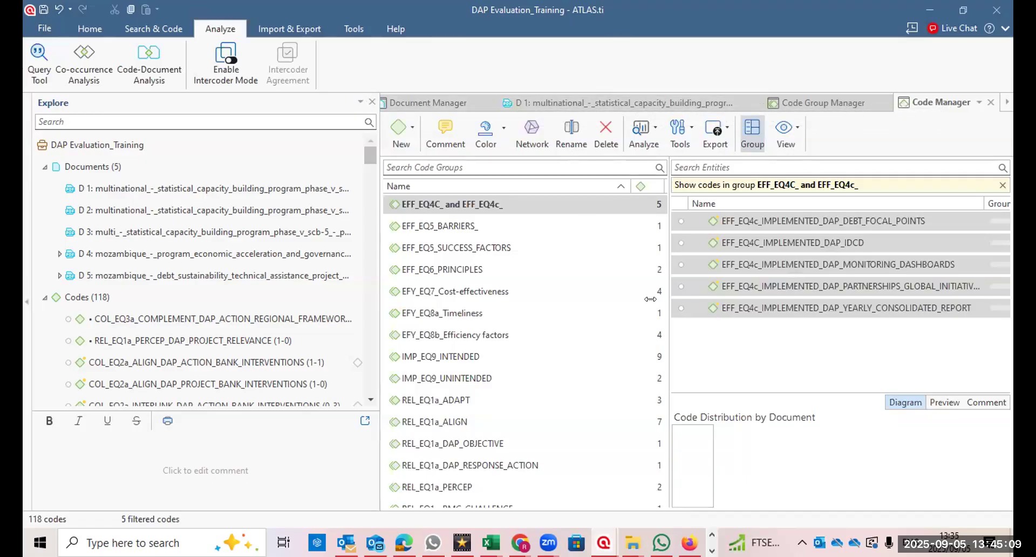
View the Code Manager's export options and remove the code group filter to list all codes.
{"action": "left_click", "coordinate": [748, 335]}
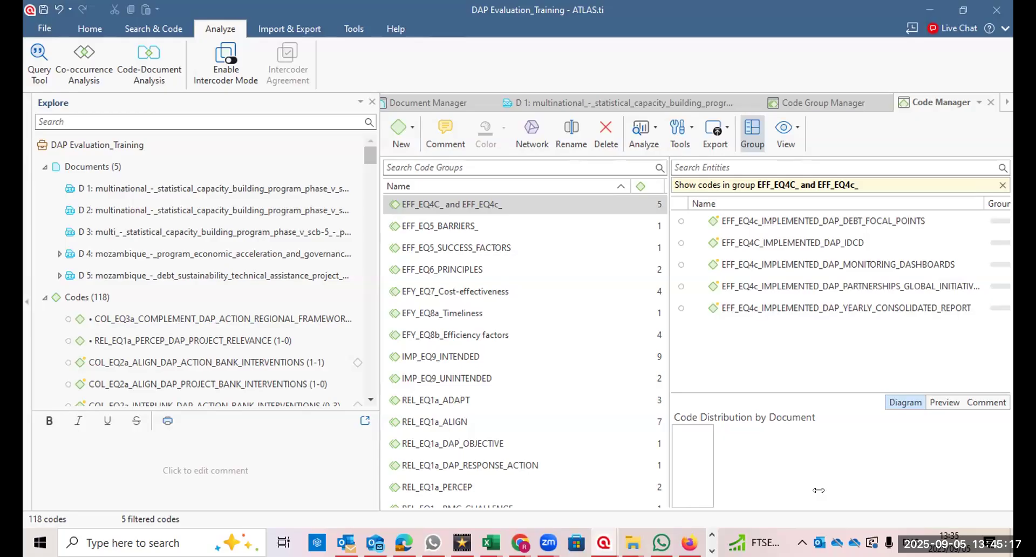
{"action": "left_click", "coordinate": [721, 126]}
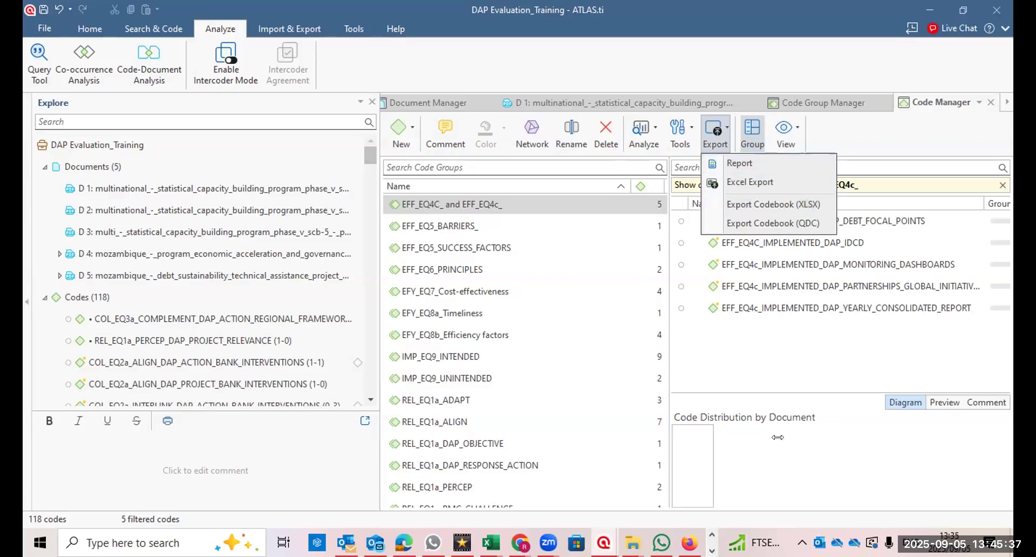
{"action": "key", "text": "Escape"}
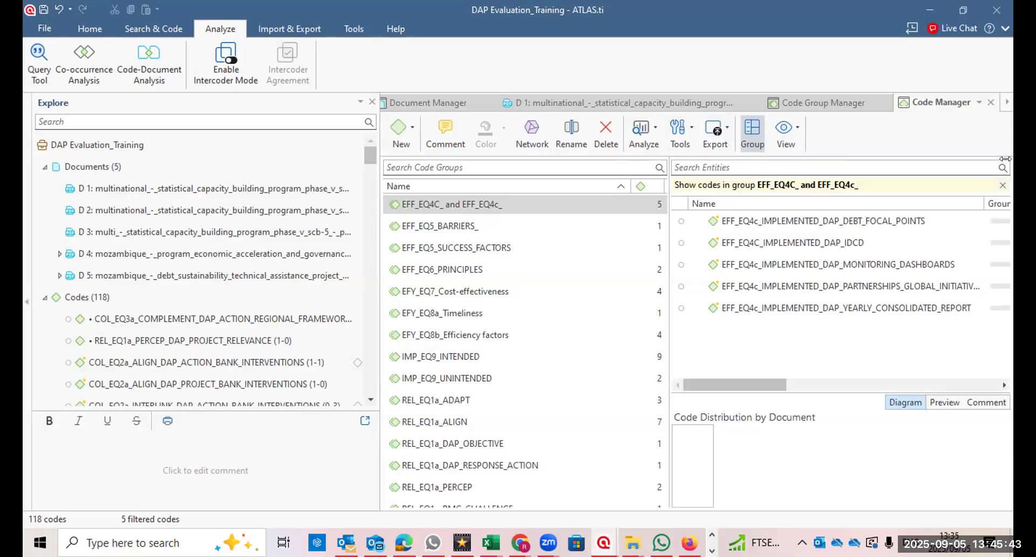
{"action": "left_click", "coordinate": [1003, 185]}
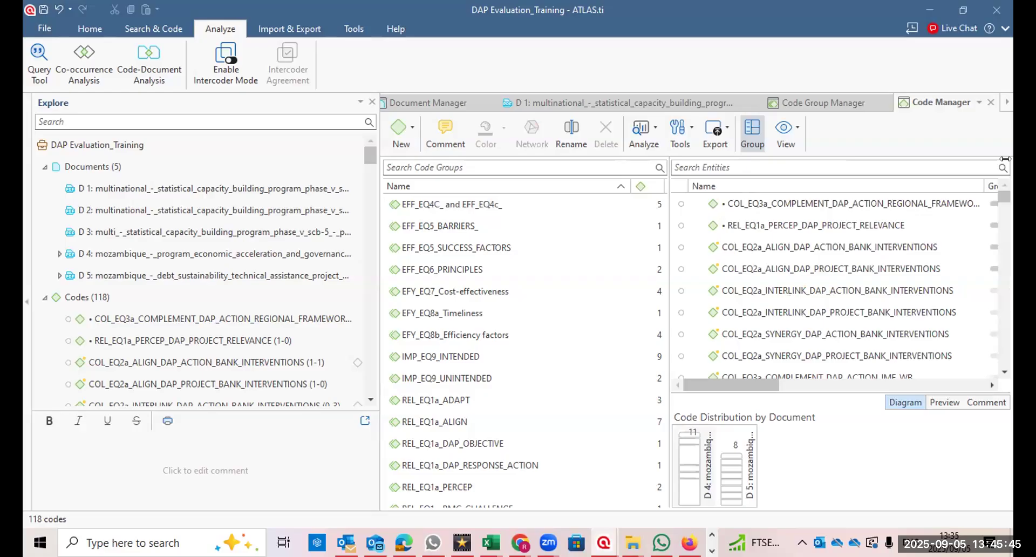
Filter the codes by the group EFF_EQ4C_ and EFF_EQ4c_, check the export options and select all codes in the group.
{"action": "left_click", "coordinate": [499, 205]}
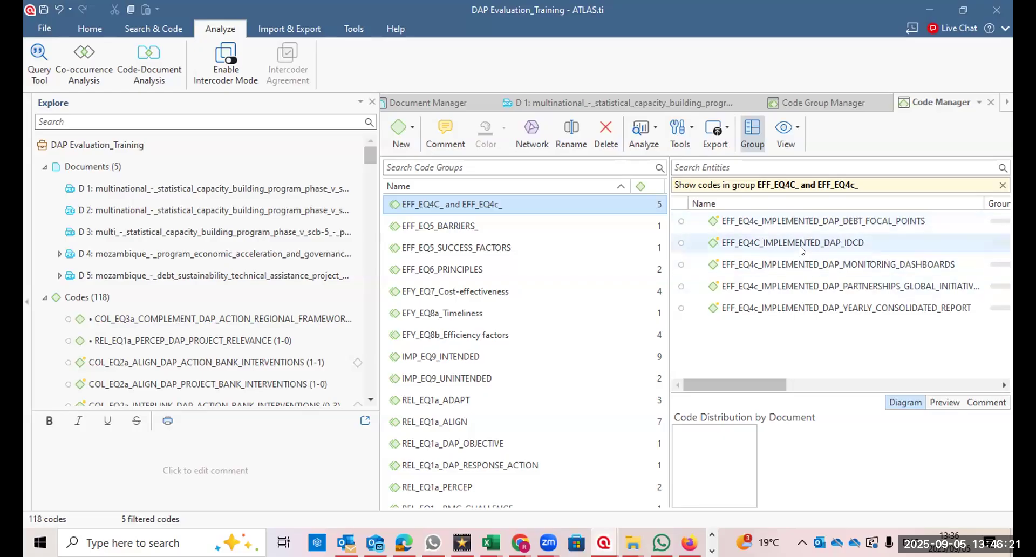
{"action": "left_click", "coordinate": [790, 219]}
{"action": "left_click", "coordinate": [716, 132]}
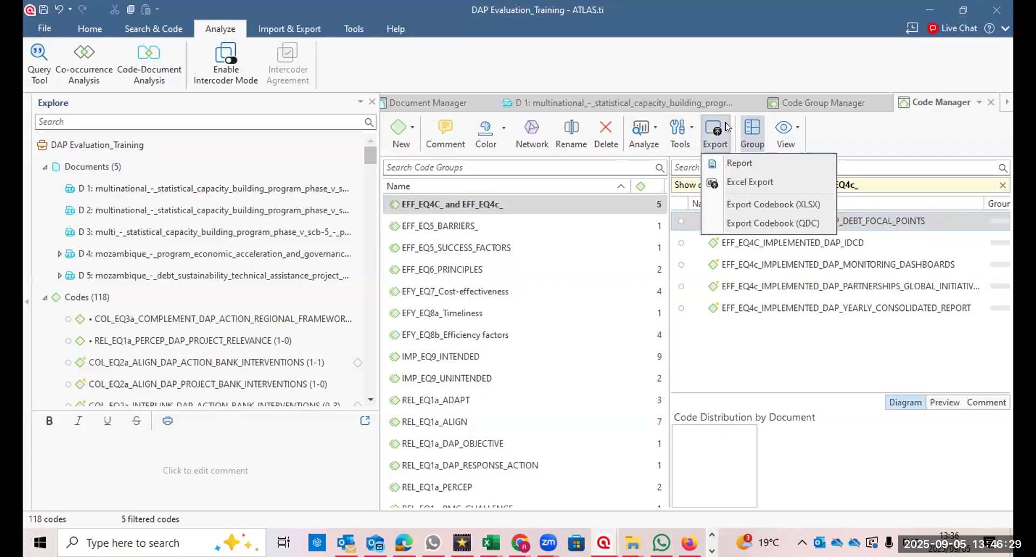
{"action": "left_click", "coordinate": [852, 211]}
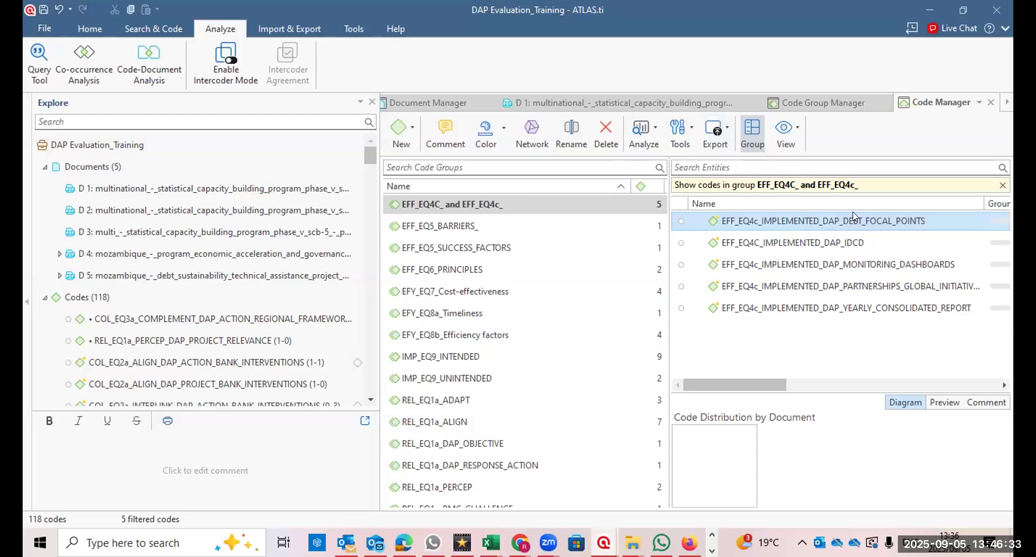
{"action": "left_click", "coordinate": [826, 306], "text": "ctrl"}
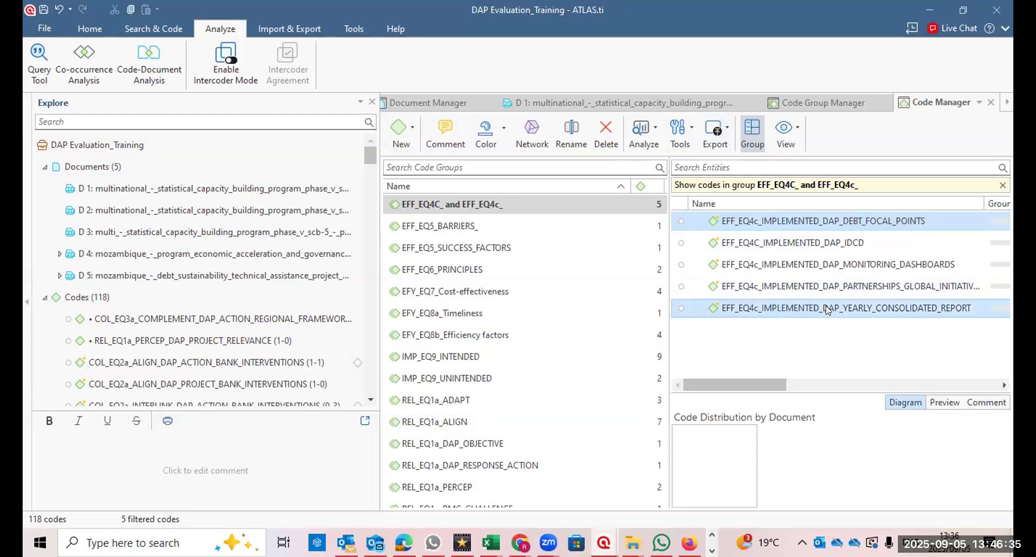
{"action": "left_click", "coordinate": [808, 225]}
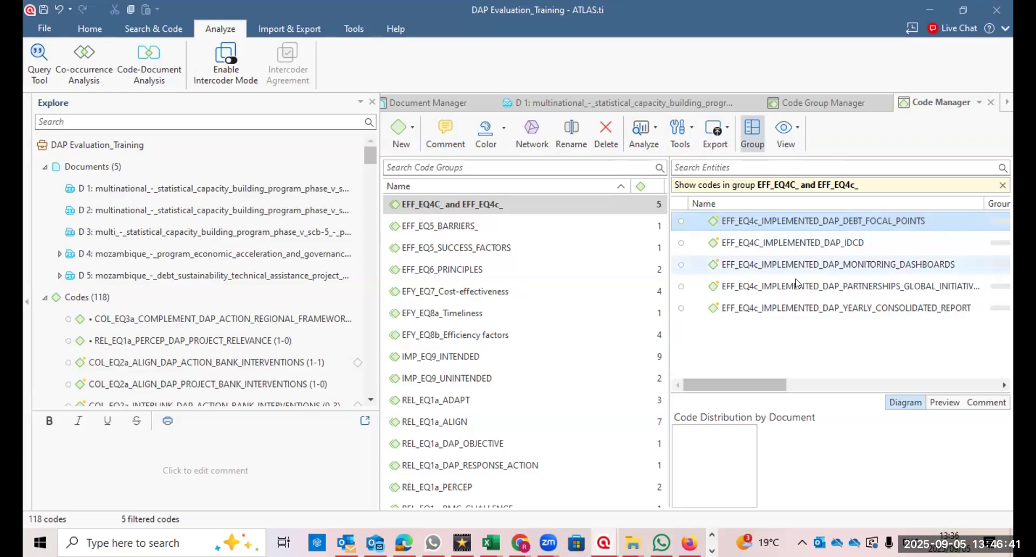
{"action": "left_click", "coordinate": [793, 300], "text": "shift"}
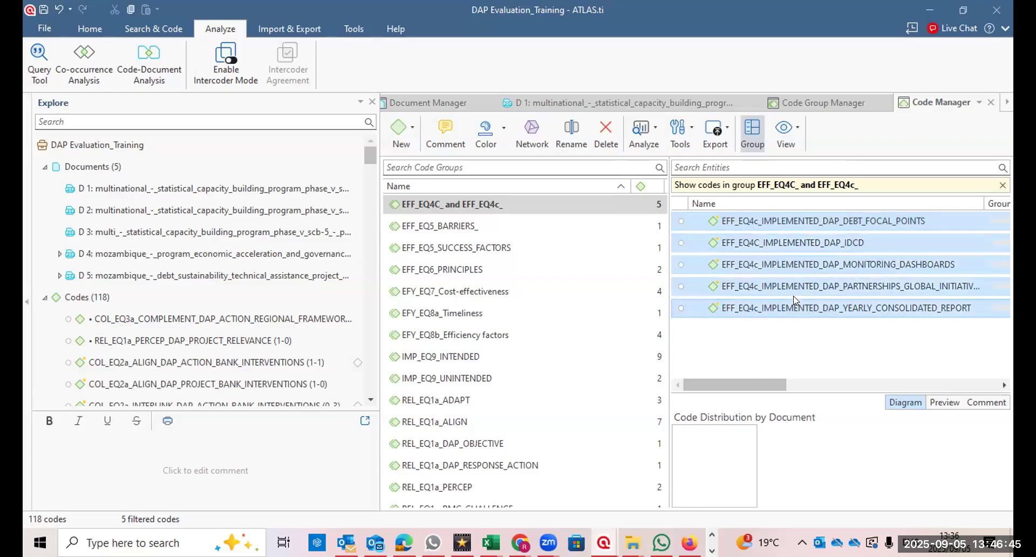
Create a code report for the selected codes, ungrouped, with comments and quotations included.
{"action": "left_click", "coordinate": [726, 129]}
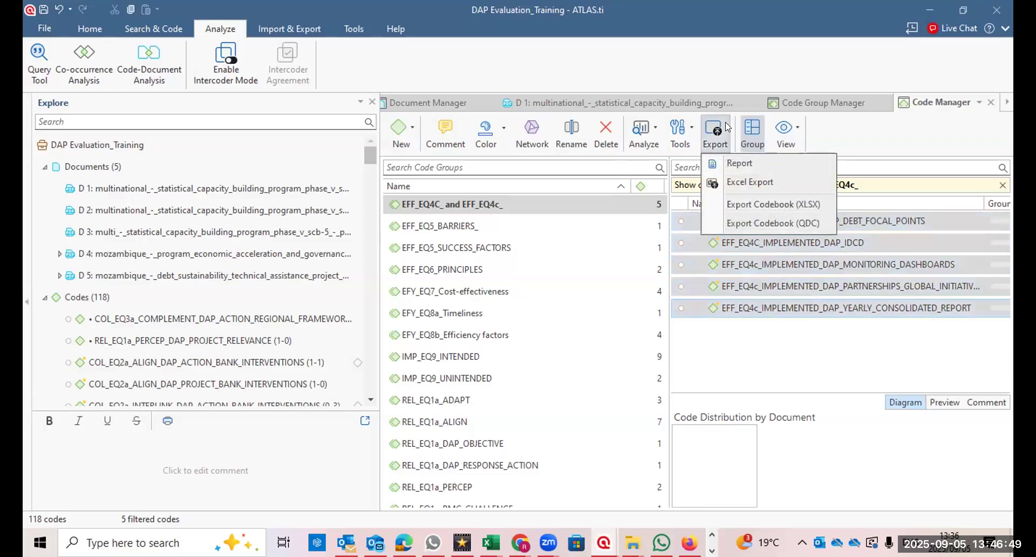
{"action": "left_click", "coordinate": [742, 162]}
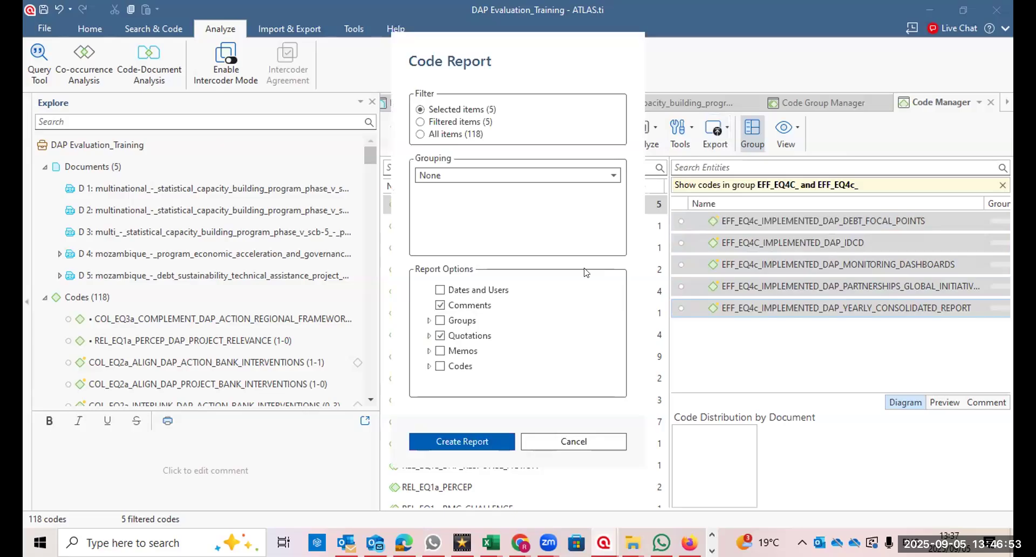
{"action": "left_click", "coordinate": [611, 179]}
{"action": "left_click", "coordinate": [611, 179]}
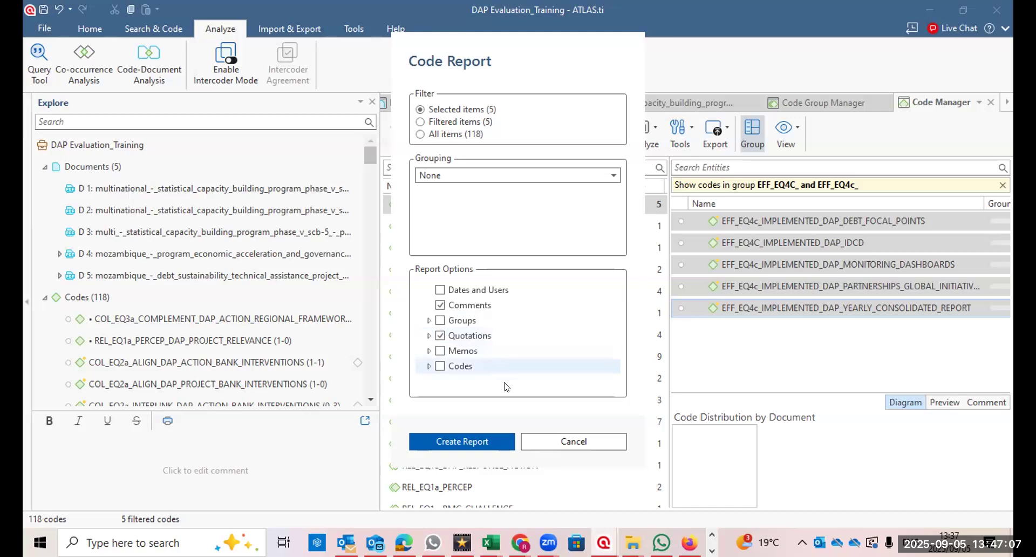
{"action": "left_click", "coordinate": [478, 443]}
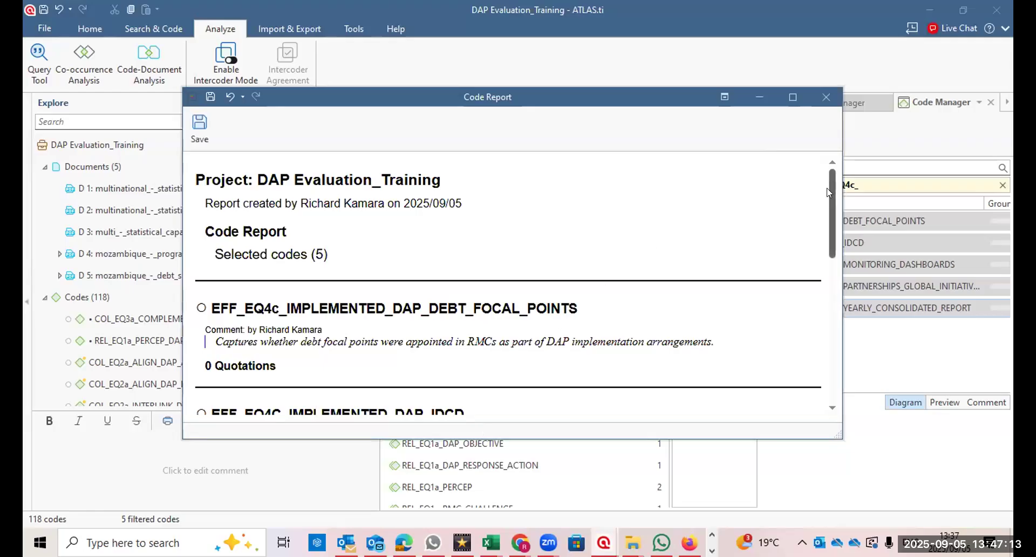
Review the code report's comments and quotation entries, highlighting the quotations line under EFF_EQ4C_IMPLEMENTED_DAP_IDCD.
{"action": "left_click_drag", "start_coordinate": [831, 194], "coordinate": [829, 224]}
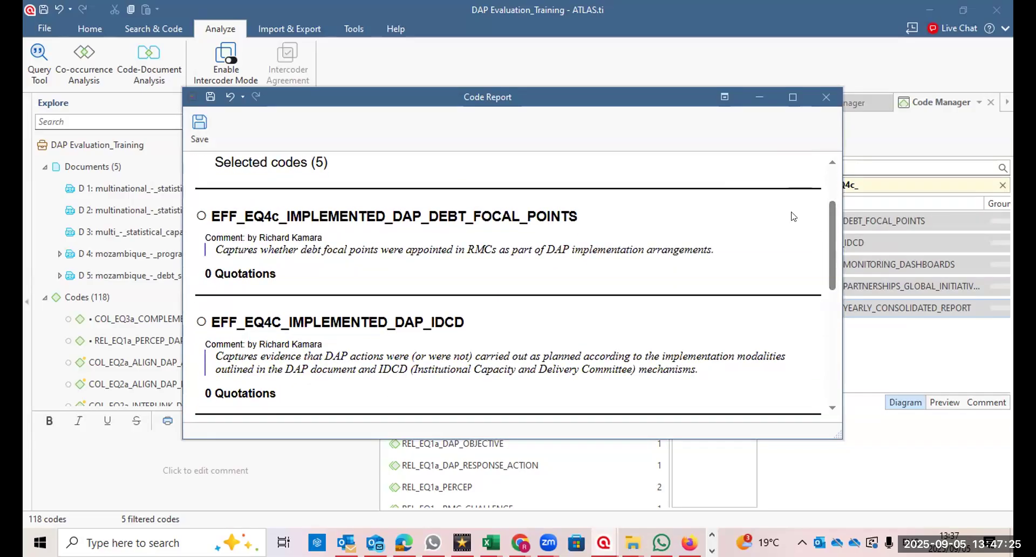
{"action": "mouse_move", "coordinate": [828, 226]}
{"action": "left_mouse_down"}
{"action": "mouse_move", "coordinate": [837, 319]}
{"action": "mouse_move", "coordinate": [837, 241]}
{"action": "left_mouse_up"}
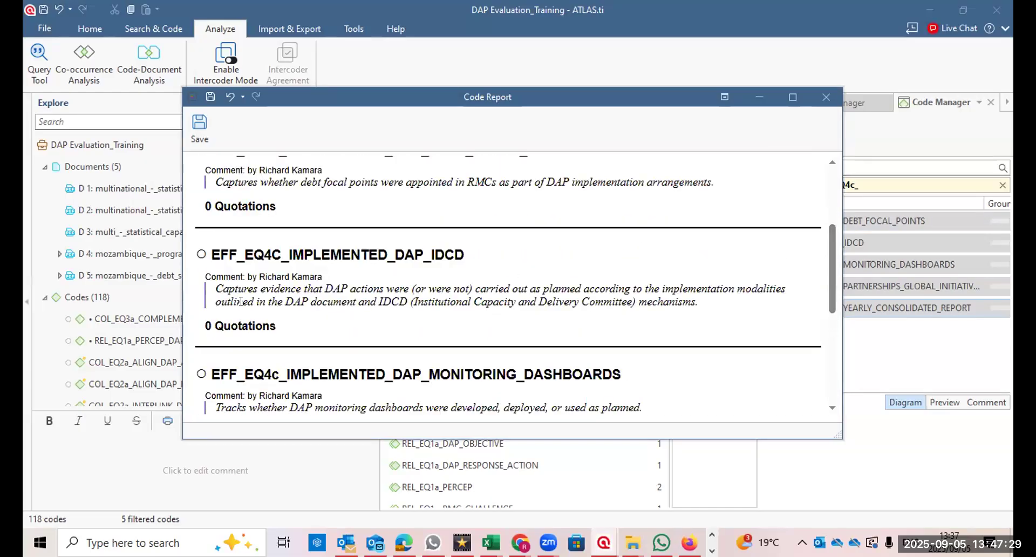
{"action": "left_click_drag", "start_coordinate": [203, 327], "coordinate": [297, 326]}
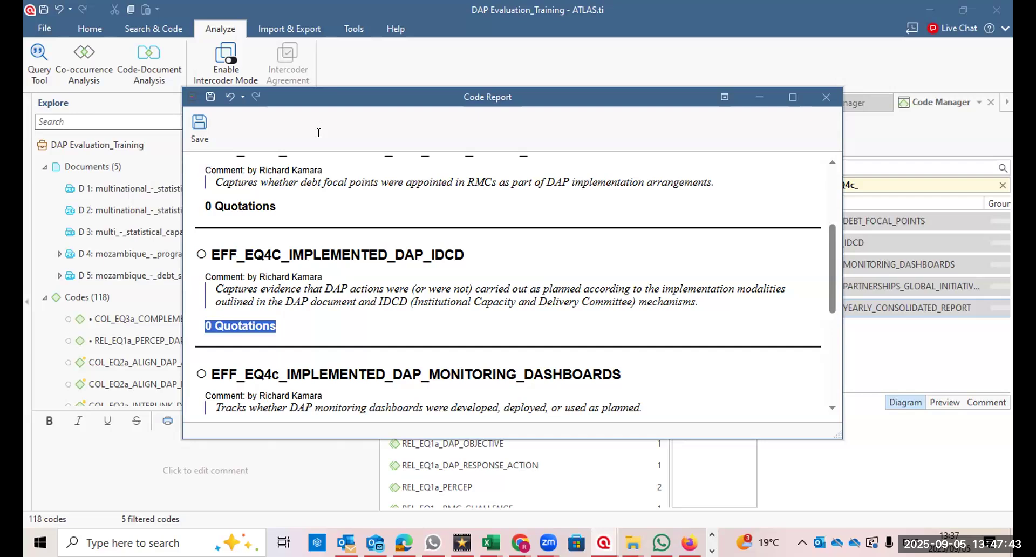
{"action": "left_click", "coordinate": [251, 322]}
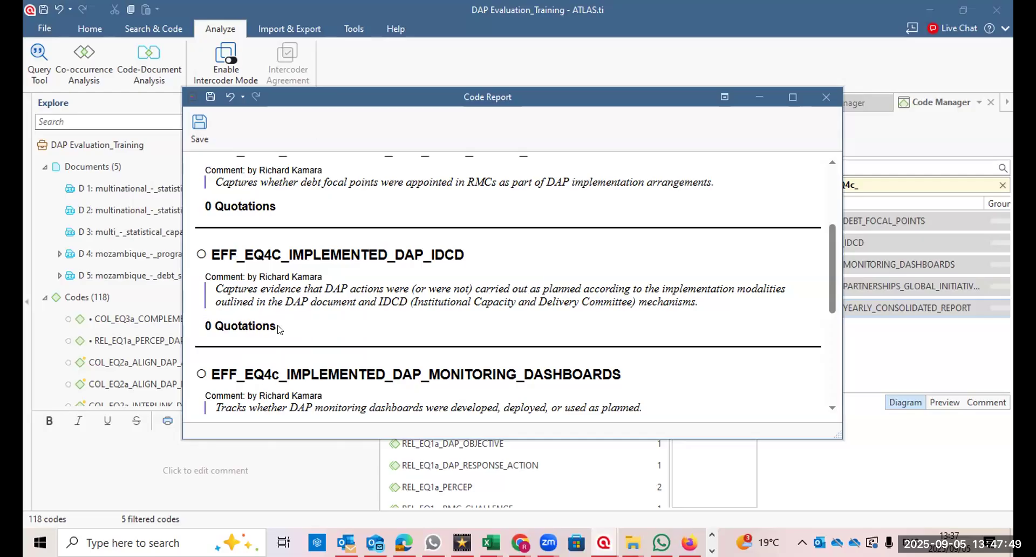
{"action": "left_click_drag", "start_coordinate": [279, 329], "coordinate": [201, 322]}
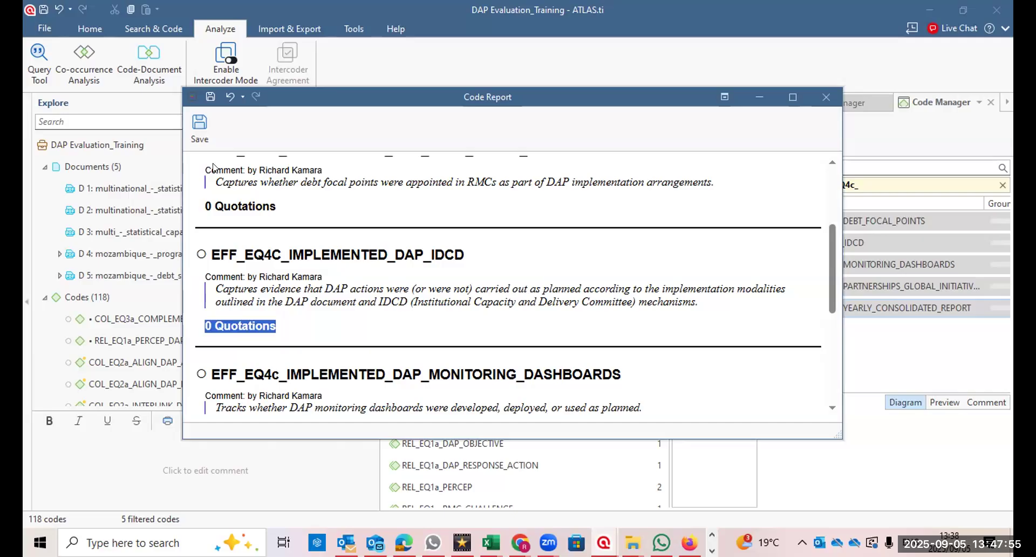
Start saving the code report, create a folder named DAP Evaluation_Kenya in Downloads and open it.
{"action": "left_click", "coordinate": [199, 127]}
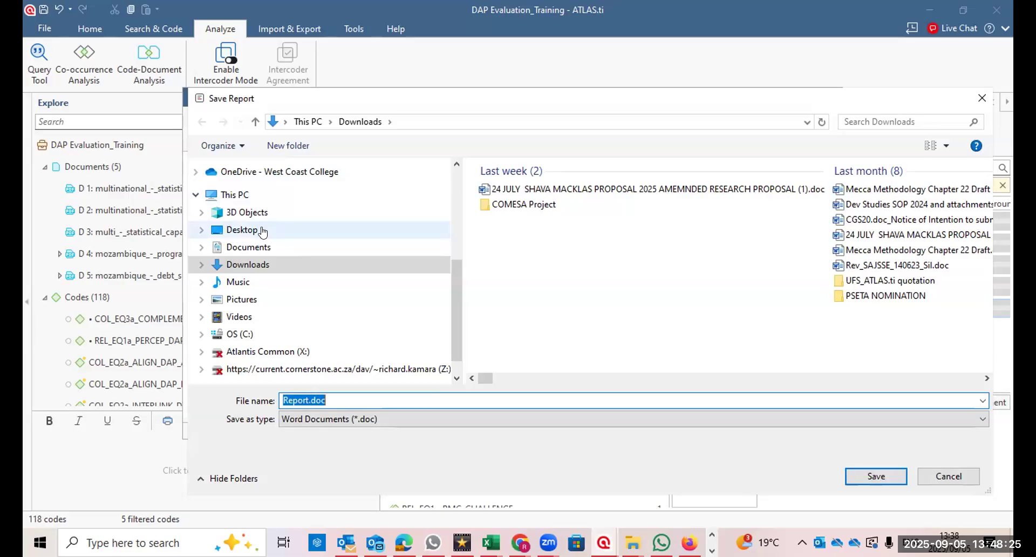
{"action": "left_click", "coordinate": [270, 265]}
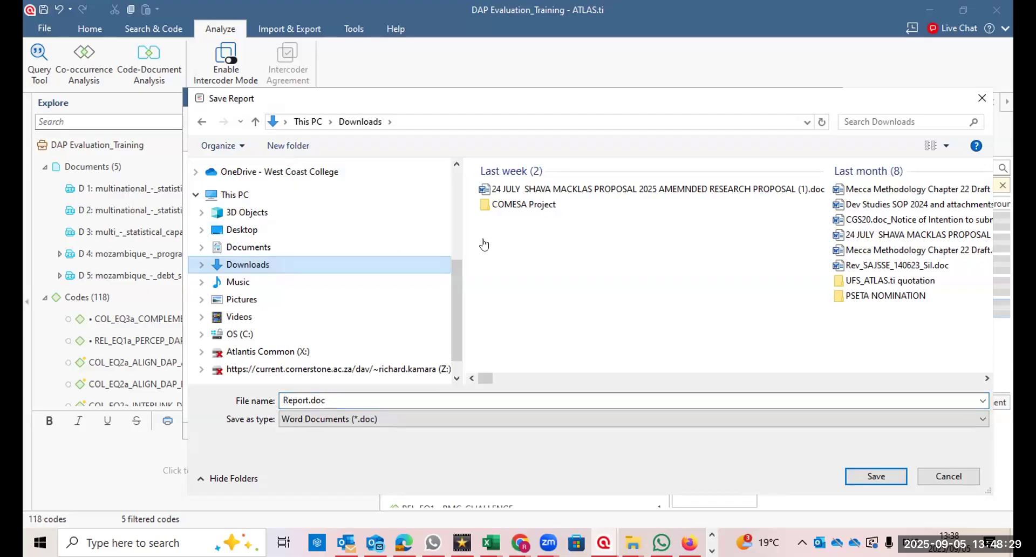
{"action": "left_click", "coordinate": [538, 251]}
{"action": "right_click", "coordinate": [539, 251]}
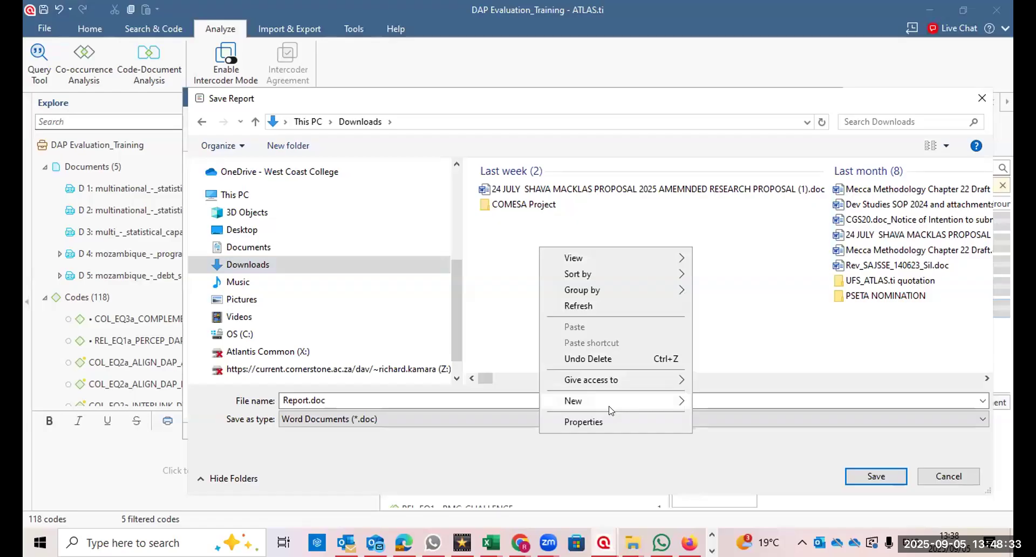
{"action": "mouse_move", "coordinate": [611, 409]}
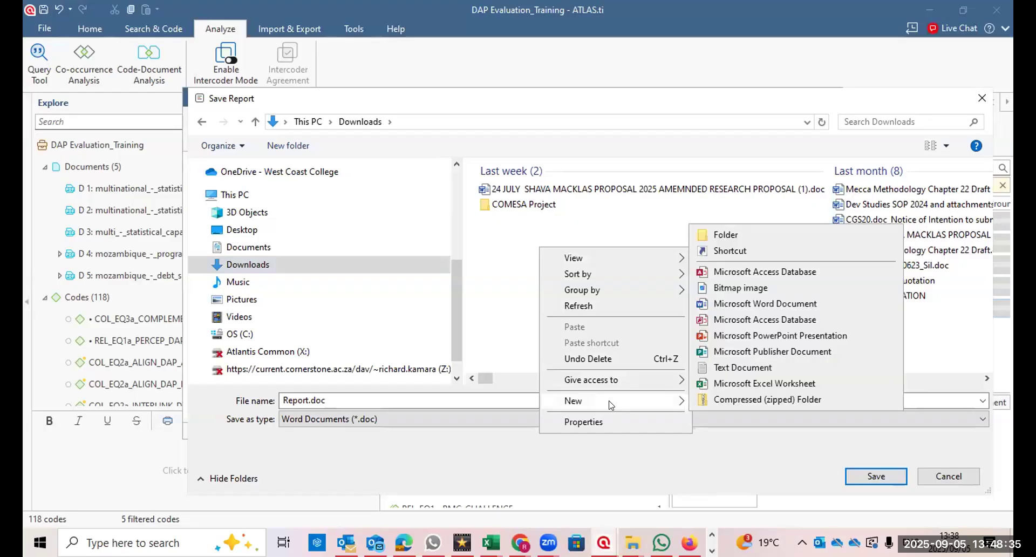
{"action": "left_click", "coordinate": [724, 235]}
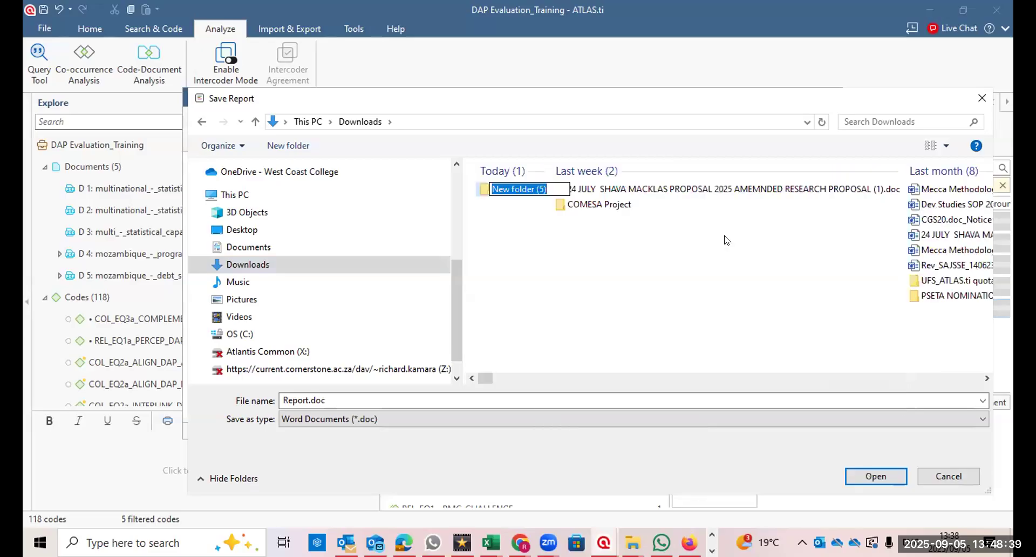
{"action": "type", "text": "DAP"}
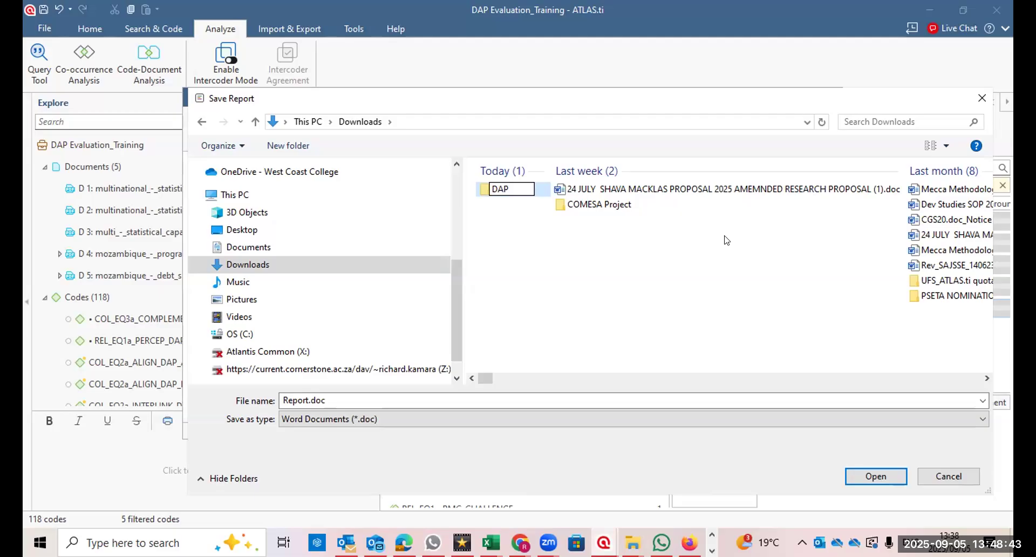
{"action": "type", "text": " Evaluation"}
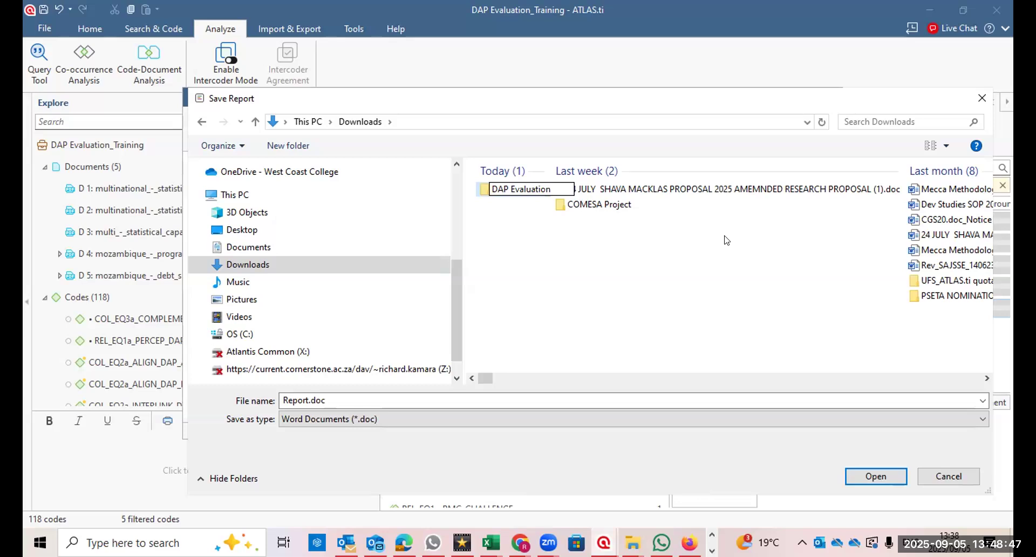
{"action": "type", "text": "_"}
{"action": "type", "text": "Kenya"}
{"action": "left_click", "coordinate": [559, 251]}
{"action": "double_click", "coordinate": [536, 190]}
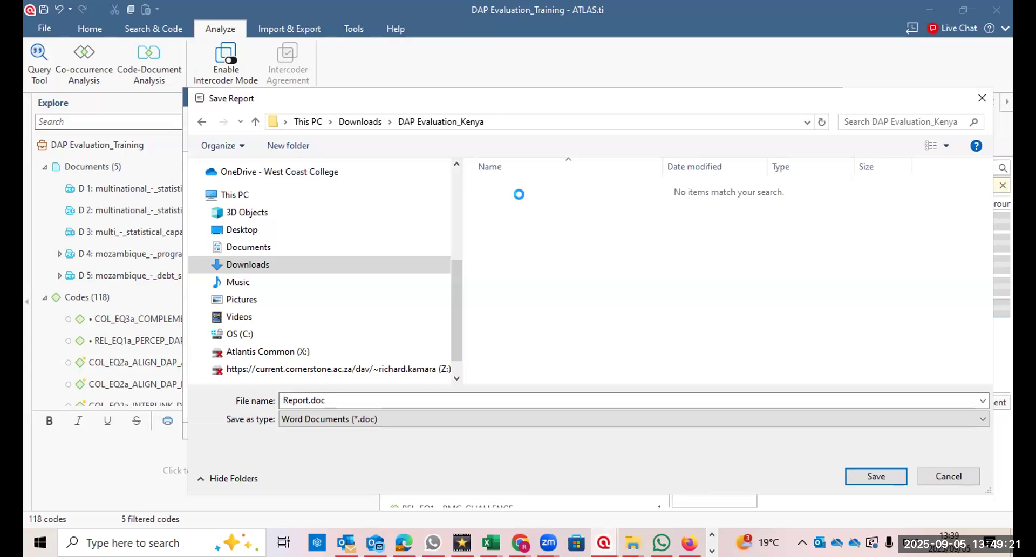
Create a new subfolder inside the DAP Evaluation_Kenya folder.
{"action": "right_click", "coordinate": [519, 194]}
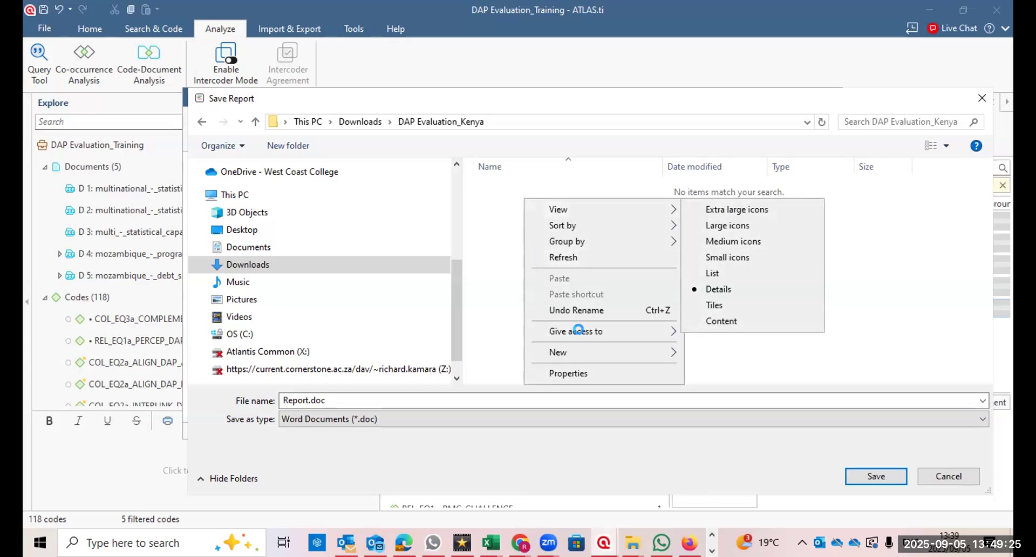
{"action": "mouse_move", "coordinate": [590, 351]}
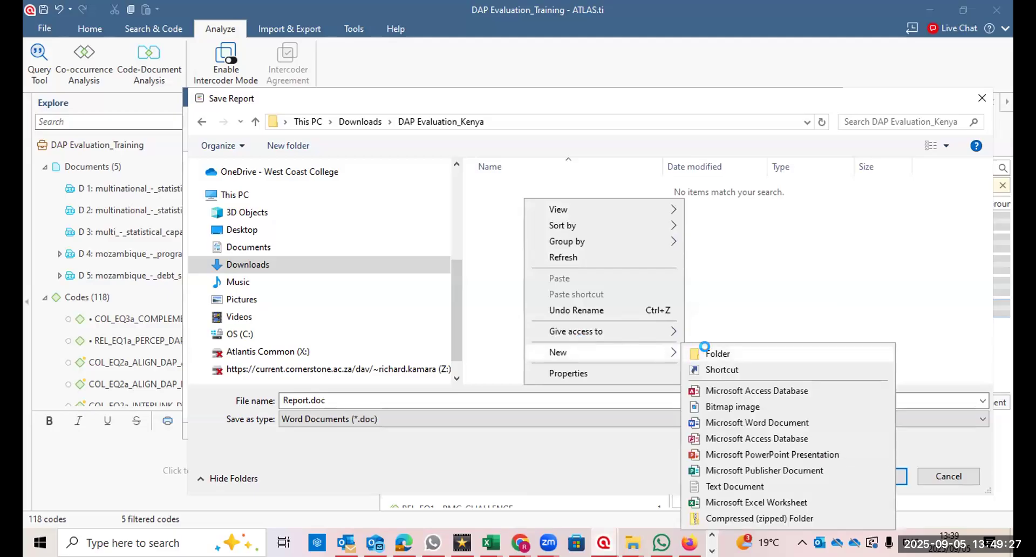
{"action": "left_click", "coordinate": [704, 350]}
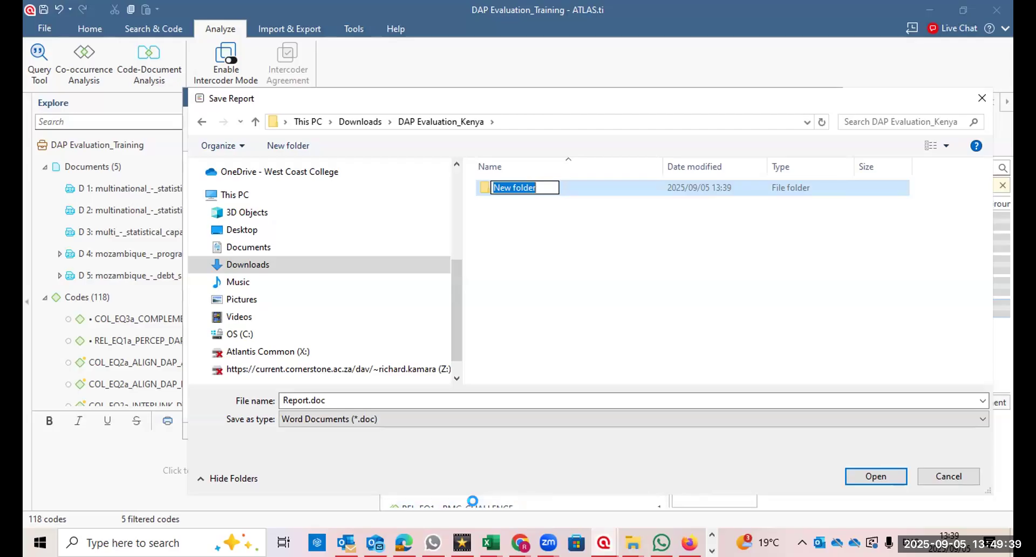
Switch to the Generated themes_Sub-themes workbook in Excel and copy the theme in cell A2 of the Relevance sheet.
{"action": "left_click", "coordinate": [489, 543]}
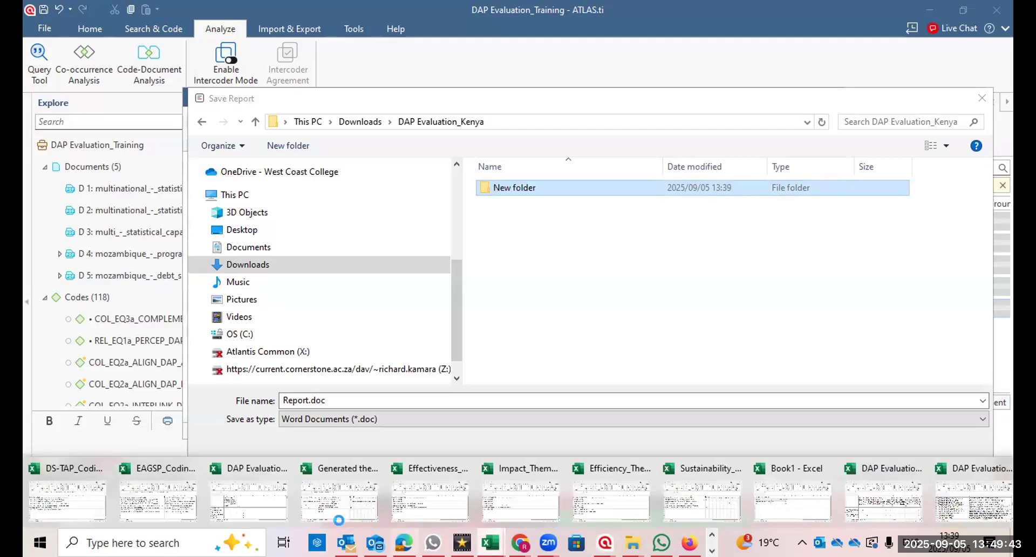
{"action": "left_click", "coordinate": [343, 493]}
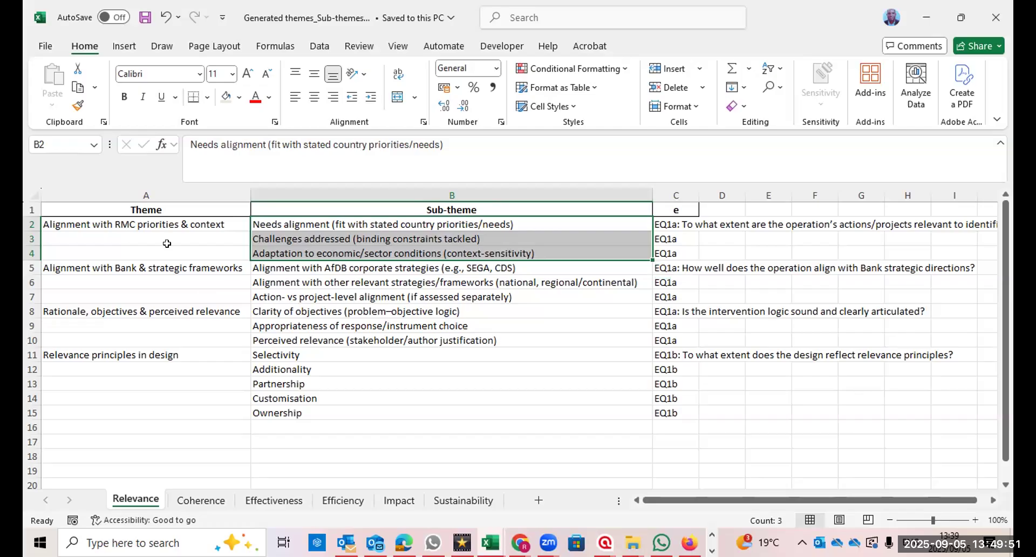
{"action": "left_click", "coordinate": [159, 224]}
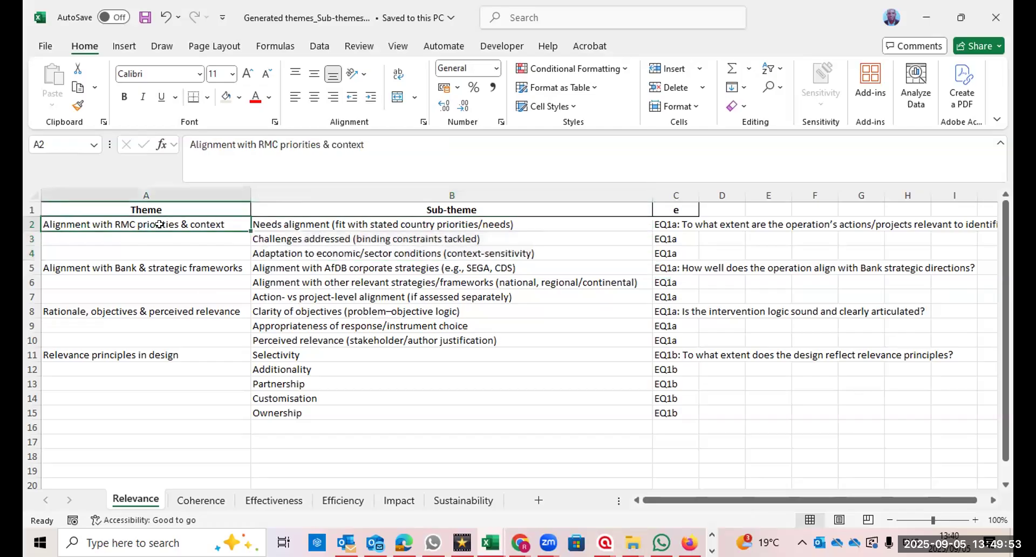
{"action": "right_click", "coordinate": [159, 223]}
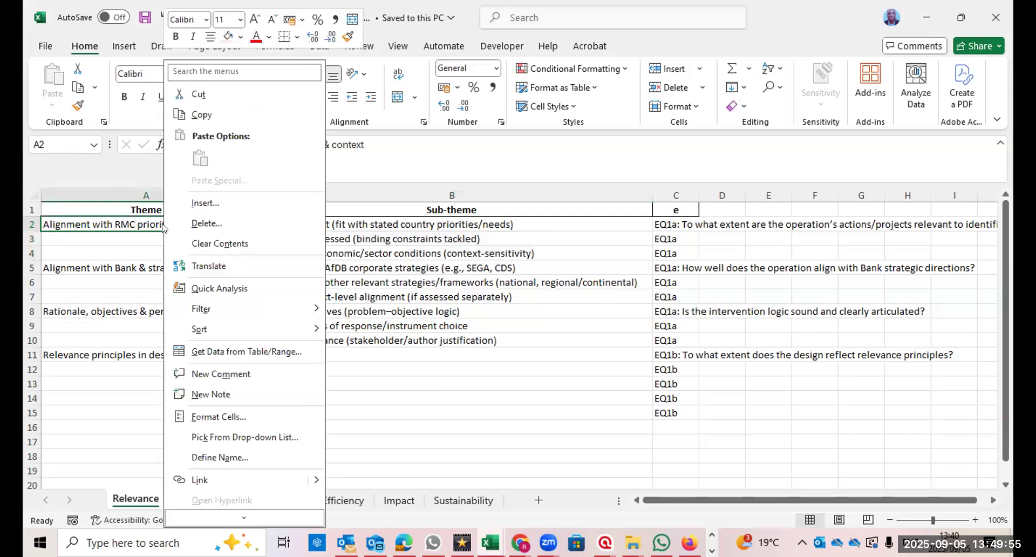
{"action": "left_click", "coordinate": [198, 114]}
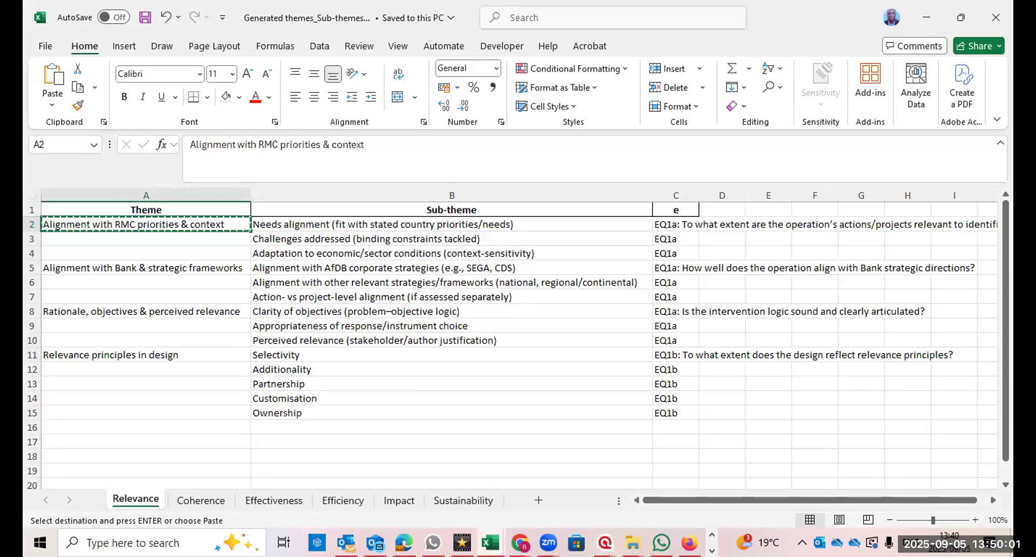
Switch to the Downloads window in File Explorer and open the DAP Evaluation_Kenya folder.
{"action": "left_click", "coordinate": [633, 542]}
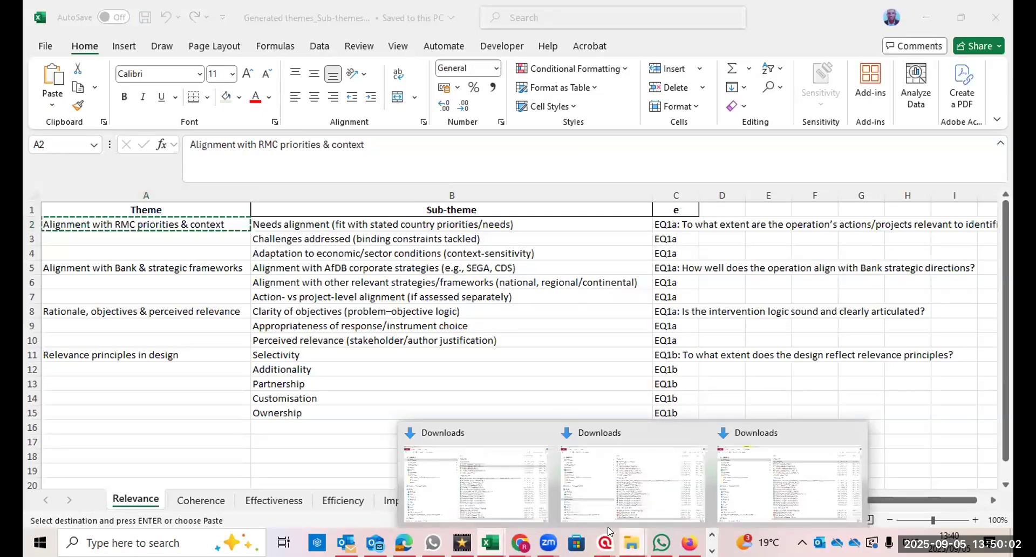
{"action": "left_click", "coordinate": [528, 491]}
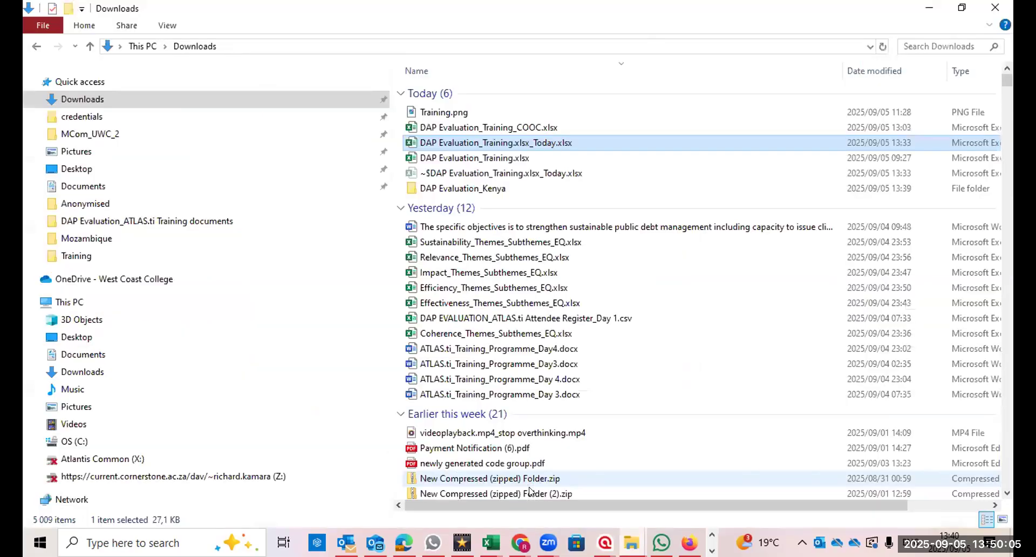
{"action": "left_click", "coordinate": [477, 188]}
{"action": "double_click", "coordinate": [477, 188]}
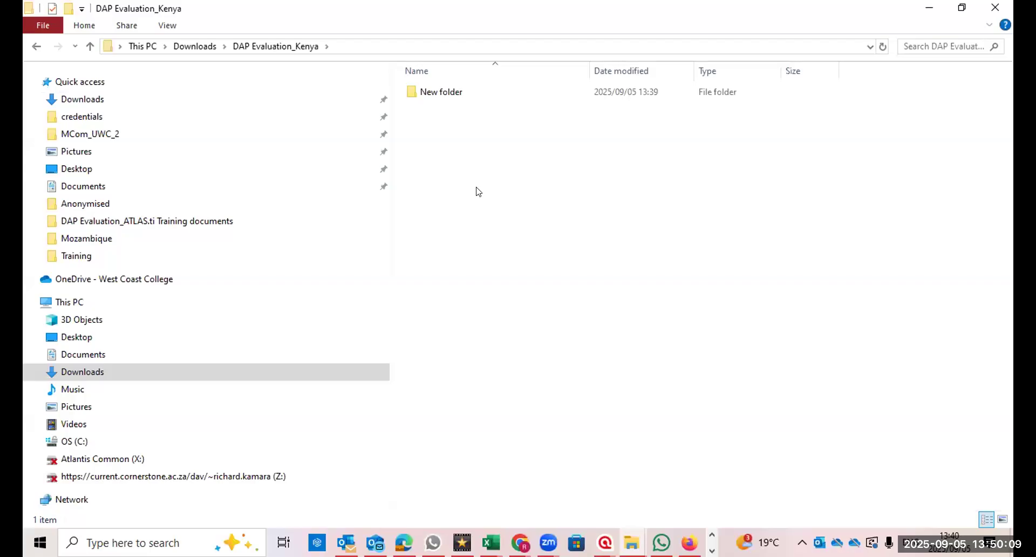
Rename the new subfolder as REL and open it.
{"action": "left_click", "coordinate": [445, 96]}
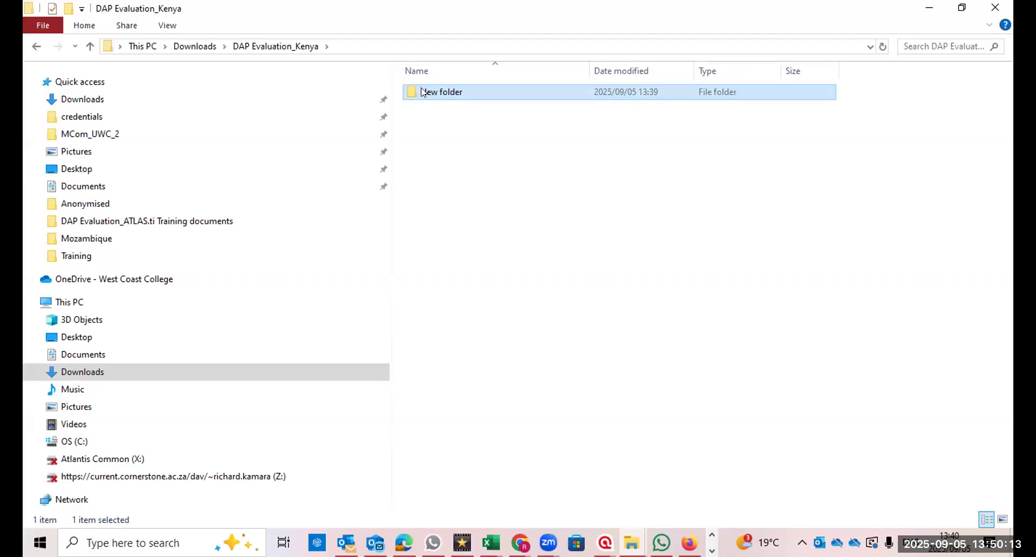
{"action": "right_click", "coordinate": [423, 92]}
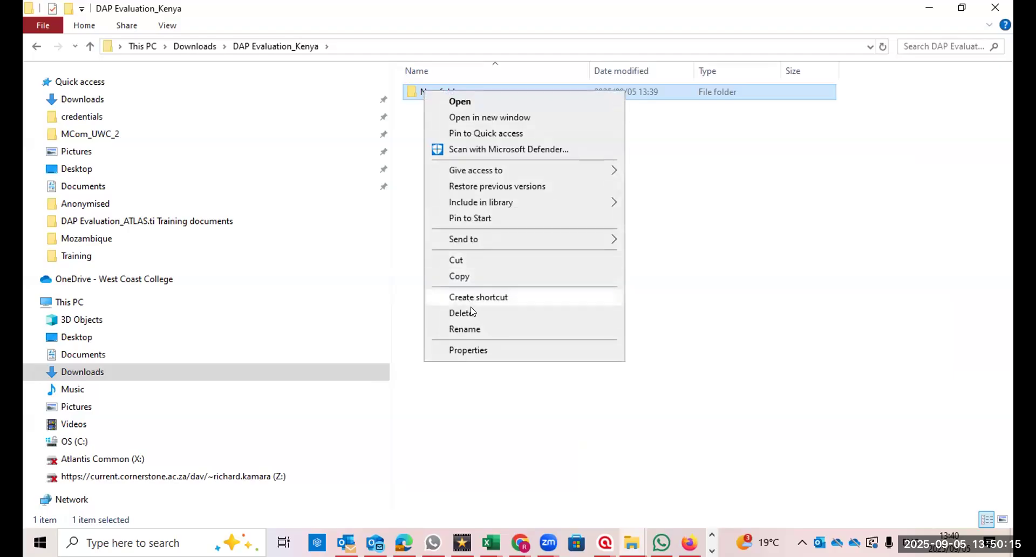
{"action": "left_click", "coordinate": [470, 329]}
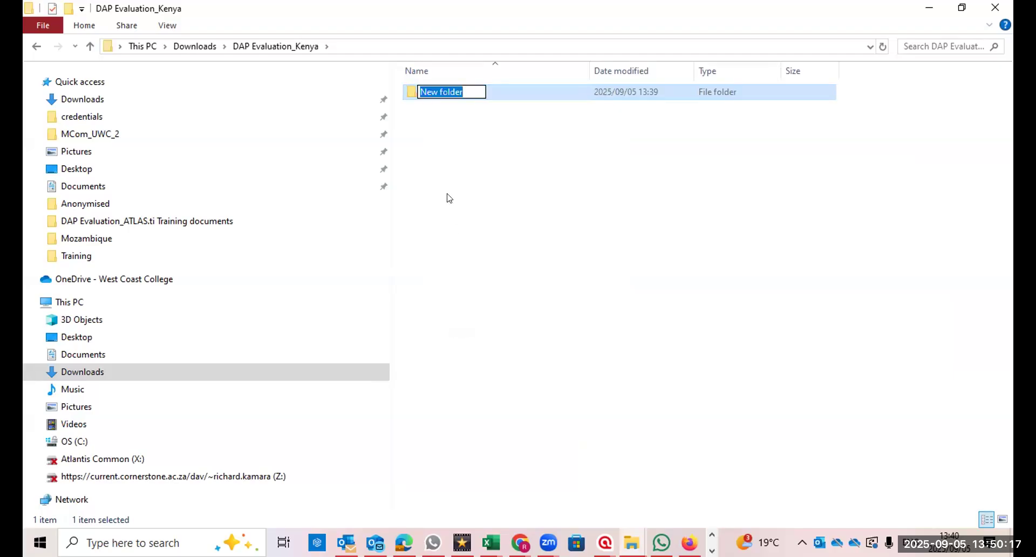
{"action": "left_click", "coordinate": [422, 95]}
{"action": "type", "text": "REL_"}
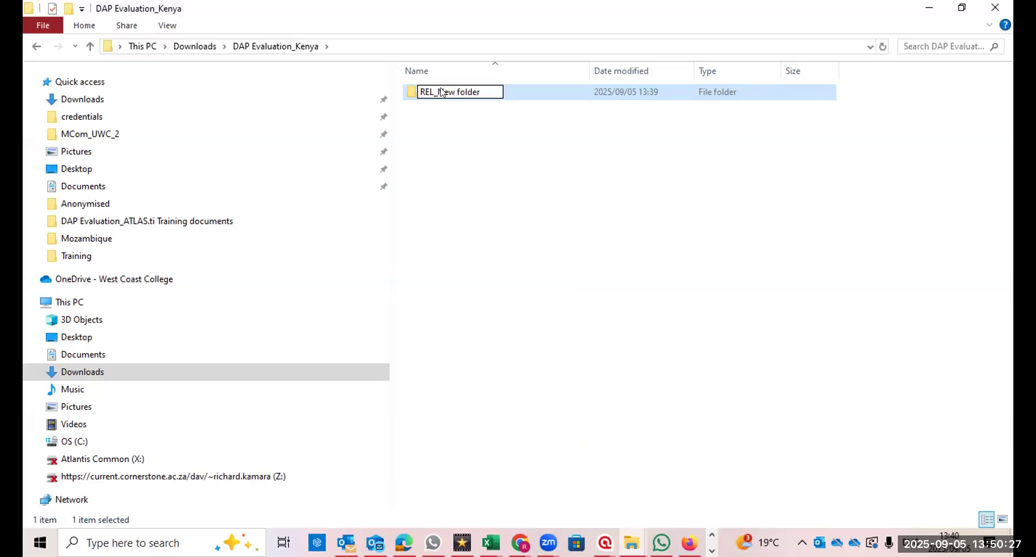
{"action": "key", "text": "Delete"}
{"action": "key", "text": "Delete"}
{"action": "key", "text": "Delete"}
{"action": "key", "text": "Delete"}
{"action": "key", "text": "Delete"}
{"action": "key", "text": "Delete"}
{"action": "key", "text": "Delete"}
{"action": "key", "text": "Delete"}
{"action": "key", "text": "Delete"}
{"action": "key", "text": "Delete"}
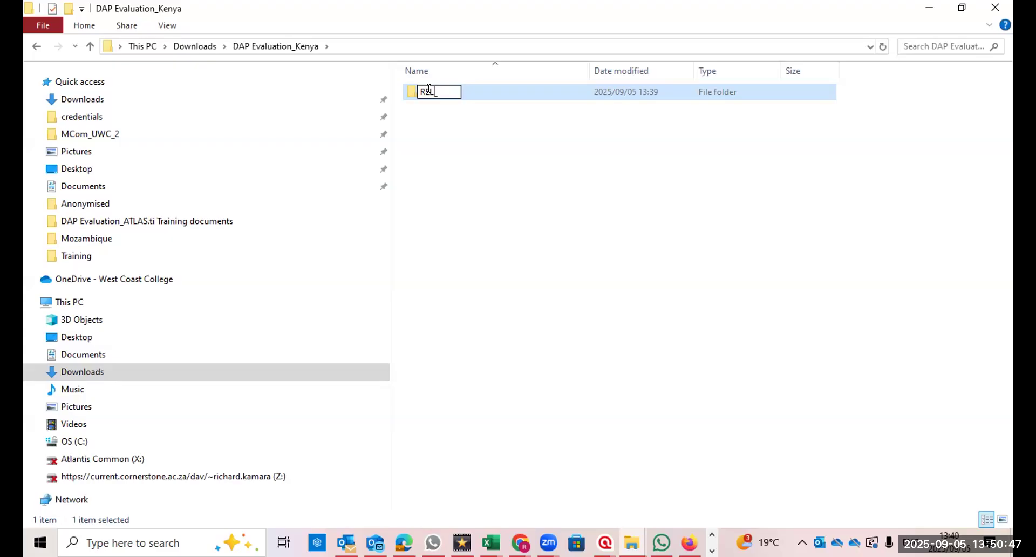
{"action": "key", "text": "BackSpace"}
{"action": "key", "text": "Return"}
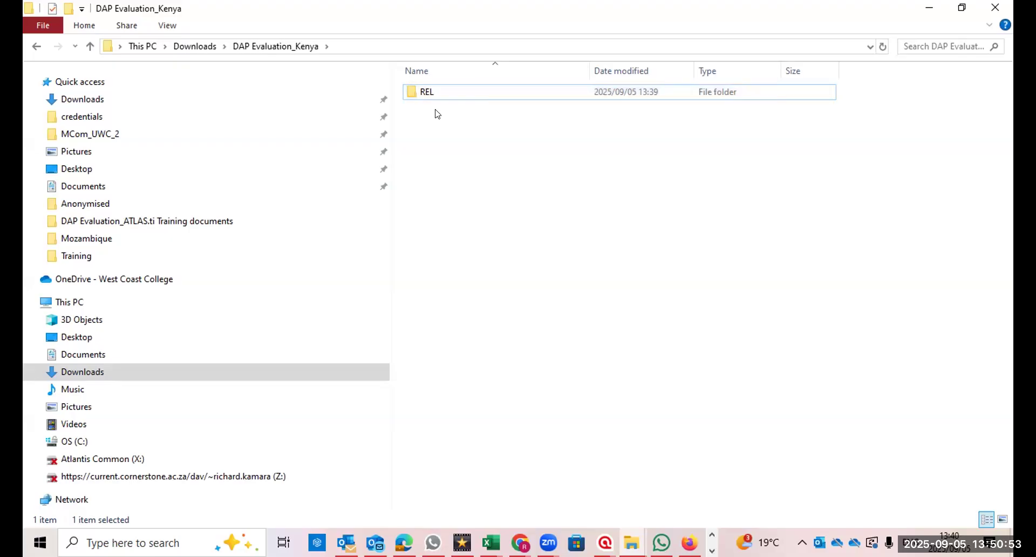
{"action": "key", "text": "Return"}
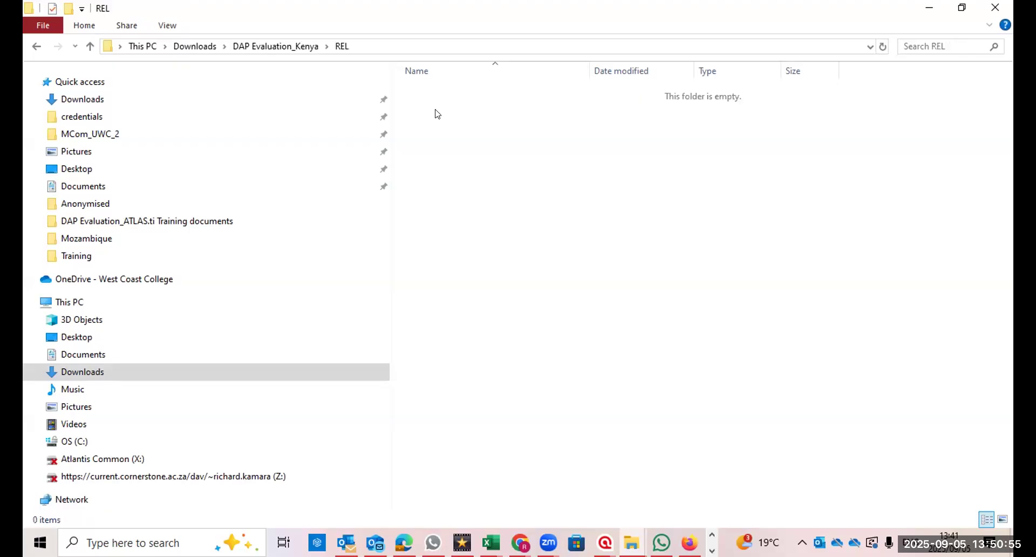
Create a subfolder inside REL named Alignment with RMC priorities & context, using the copied theme text, and open it.
{"action": "right_click", "coordinate": [437, 114]}
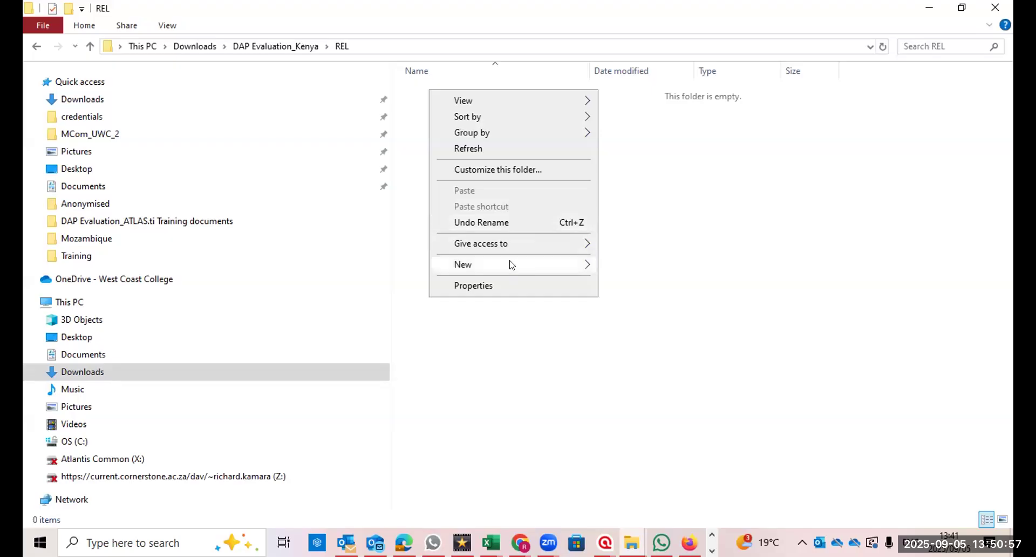
{"action": "mouse_move", "coordinate": [548, 263]}
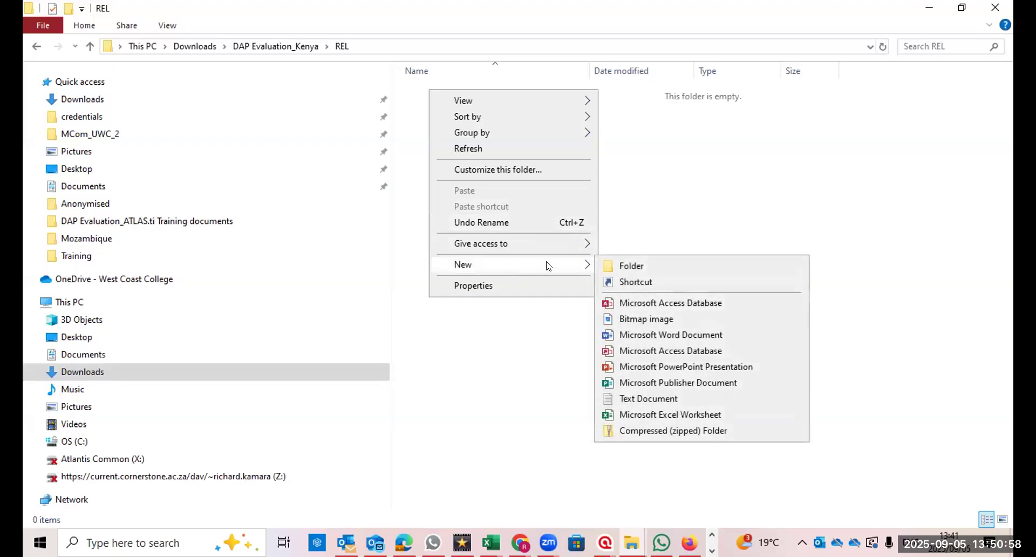
{"action": "left_click", "coordinate": [622, 267]}
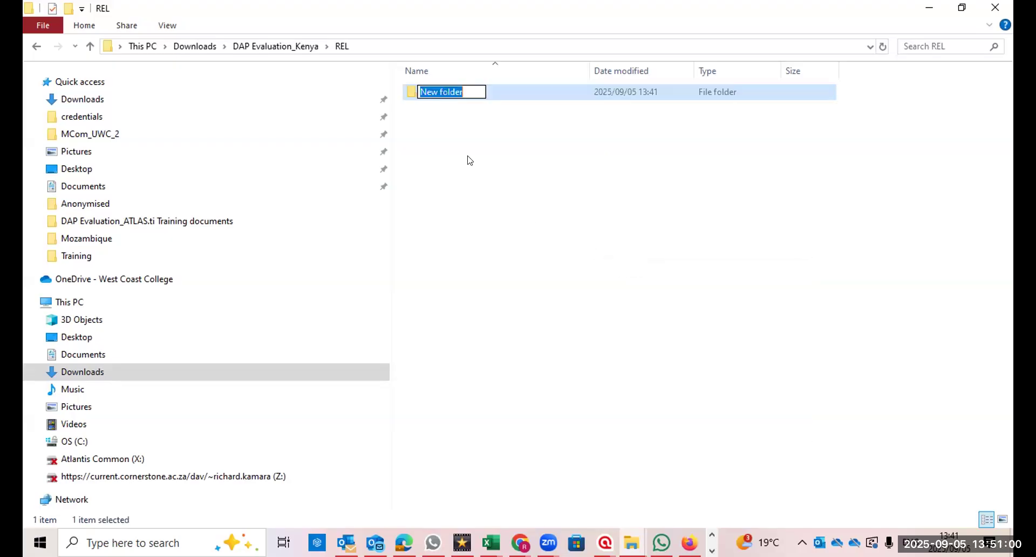
{"action": "left_click", "coordinate": [422, 92]}
{"action": "key", "text": "Delete"}
{"action": "key", "text": "Delete"}
{"action": "key", "text": "Delete"}
{"action": "key", "text": "Delete"}
{"action": "key", "text": "Delete"}
{"action": "key", "text": "Delete"}
{"action": "key", "text": "Delete"}
{"action": "key", "text": "Delete"}
{"action": "key", "text": "Delete"}
{"action": "key", "text": "Delete"}
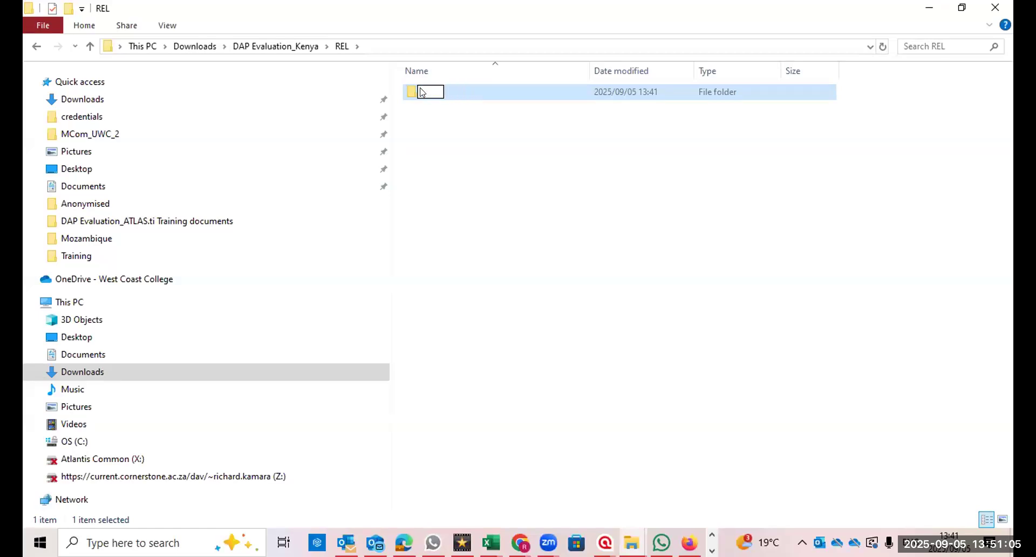
{"action": "right_click", "coordinate": [422, 92]}
{"action": "left_click", "coordinate": [448, 154]}
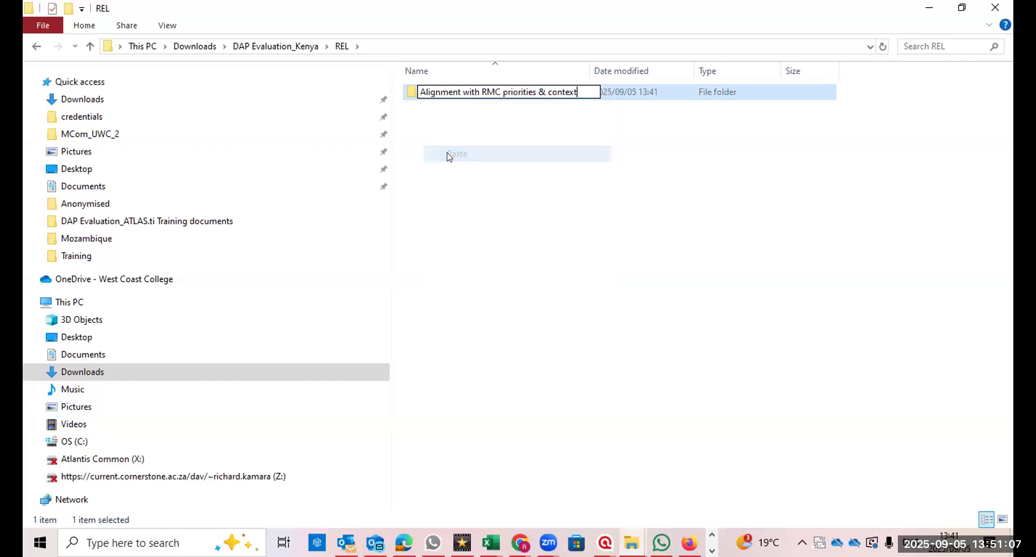
{"action": "left_click", "coordinate": [447, 154]}
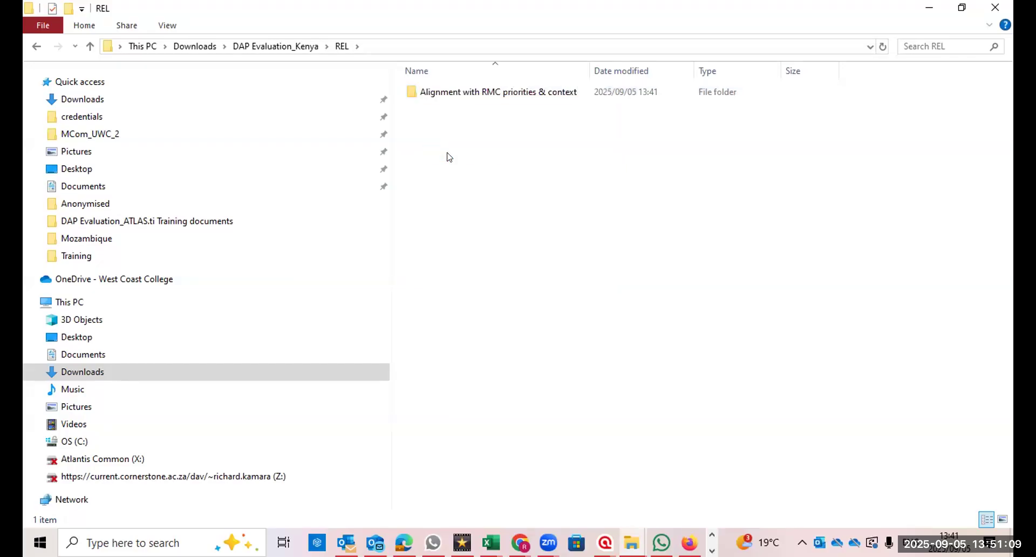
{"action": "double_click", "coordinate": [480, 95]}
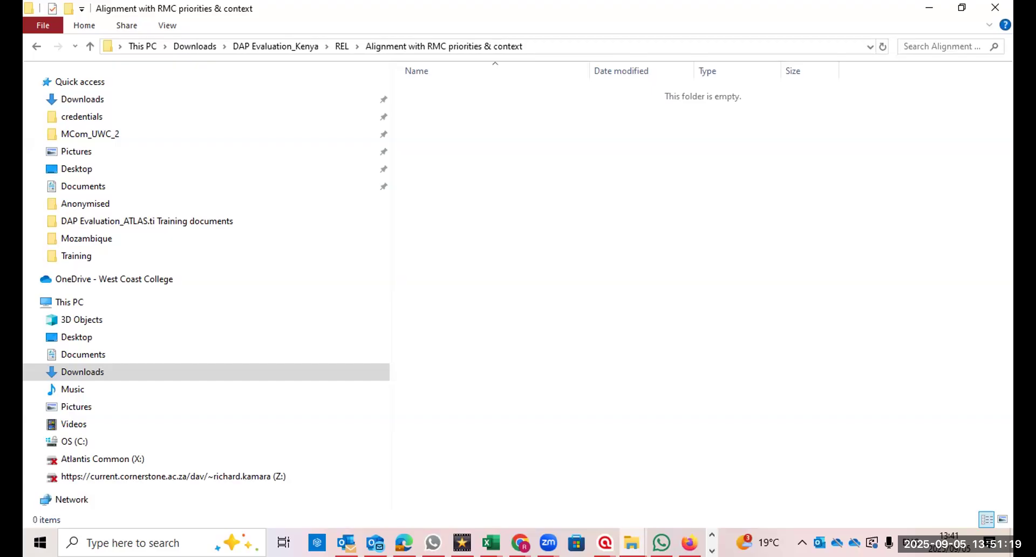
Switch to the ATLAS.ti Code Report and save it as Report.doc in the Alignment with RMC priorities & context folder under REL.
{"action": "mouse_move", "coordinate": [604, 542]}
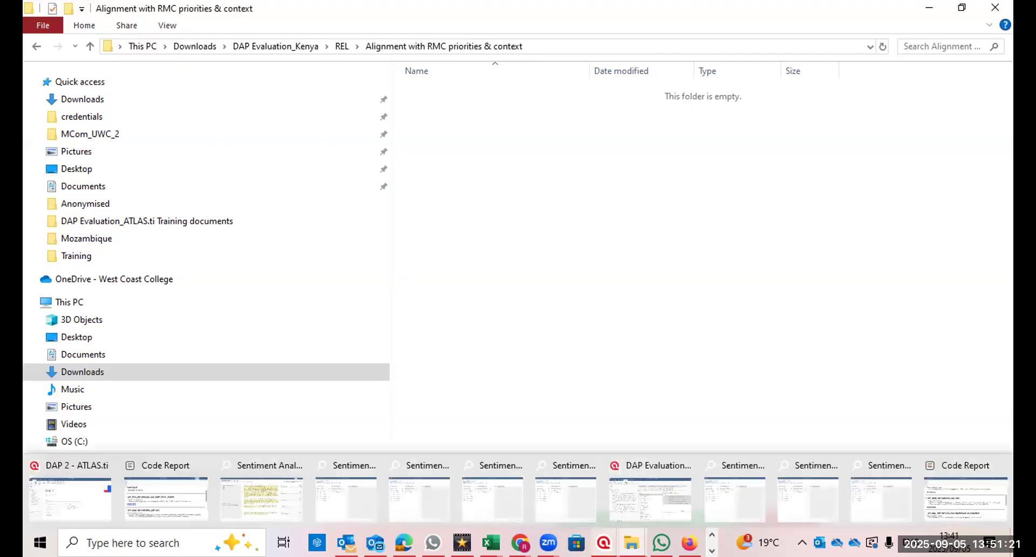
{"action": "left_click", "coordinate": [955, 503]}
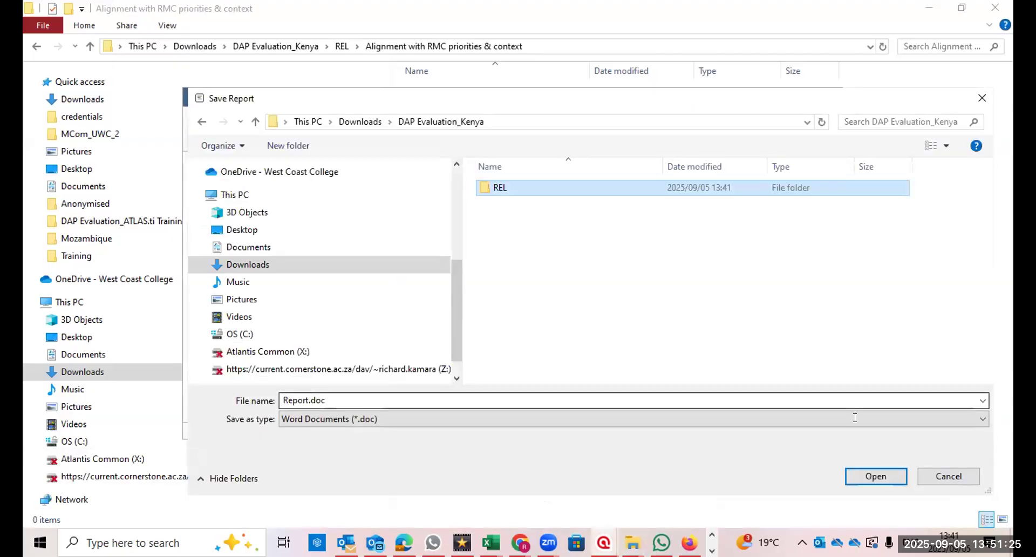
{"action": "double_click", "coordinate": [500, 187]}
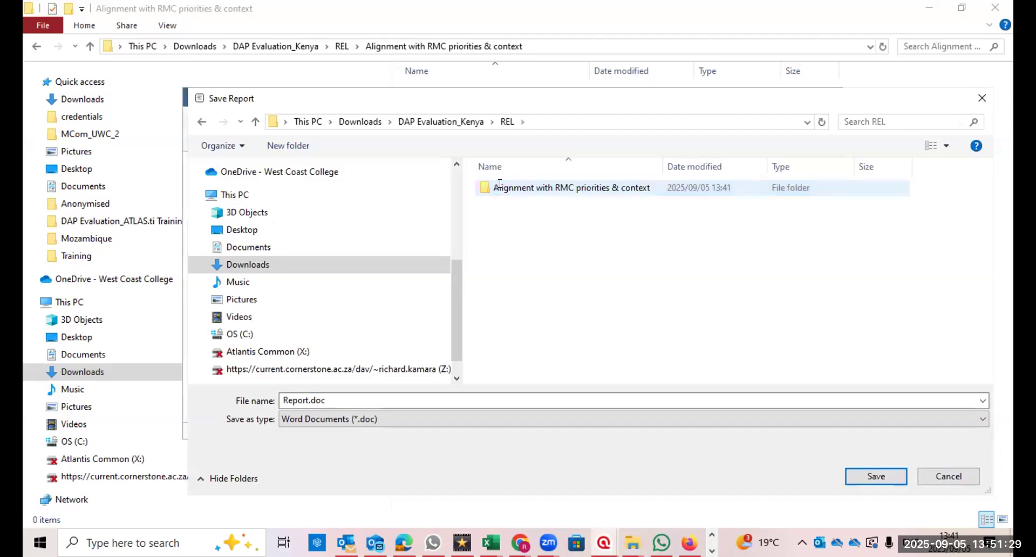
{"action": "double_click", "coordinate": [500, 187]}
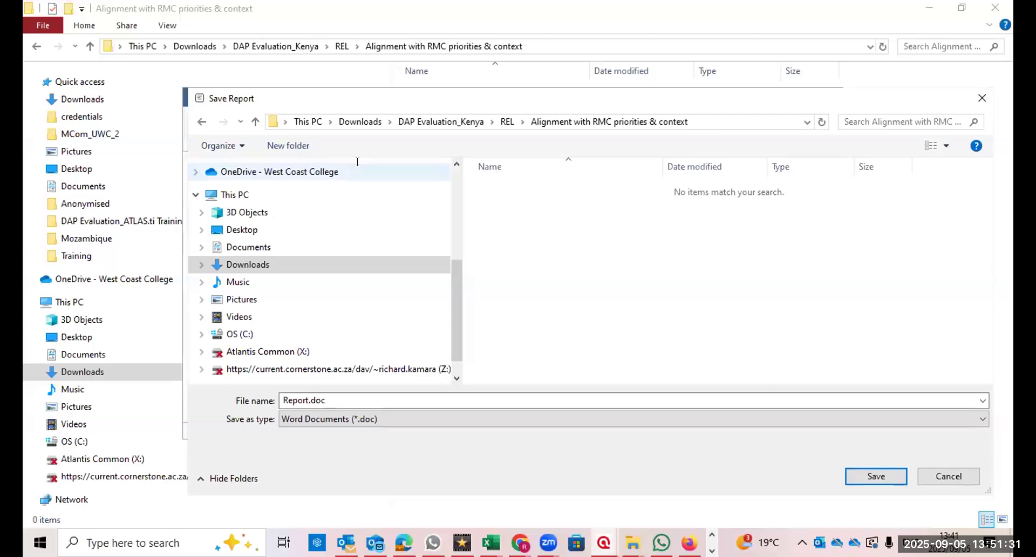
{"action": "left_click", "coordinate": [869, 477]}
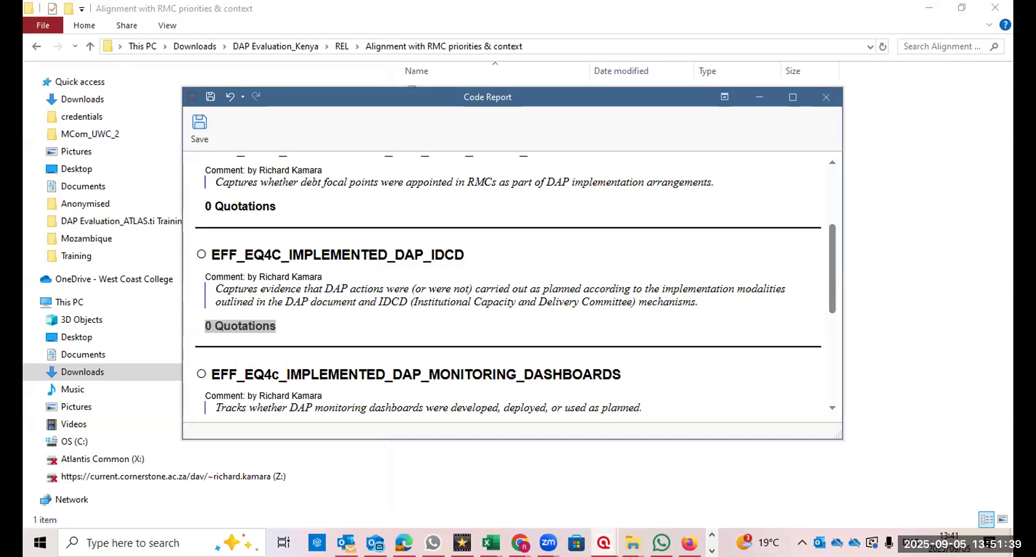
Switch to File Explorer, browse from Downloads through DAP Evaluation_Kenya and REL to the theme folder, and open Report.doc.
{"action": "left_click", "coordinate": [633, 542]}
{"action": "left_click", "coordinate": [474, 483]}
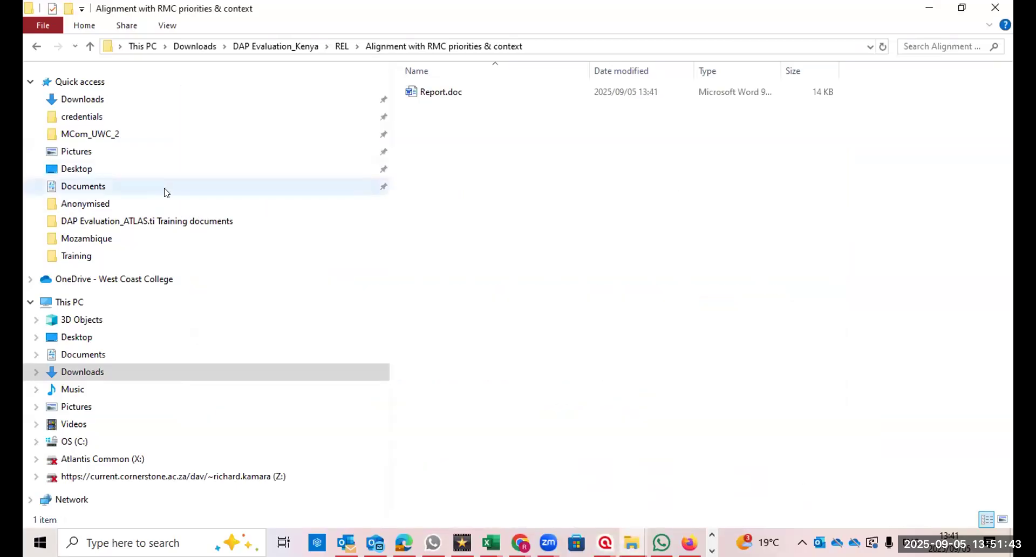
{"action": "left_click", "coordinate": [103, 102]}
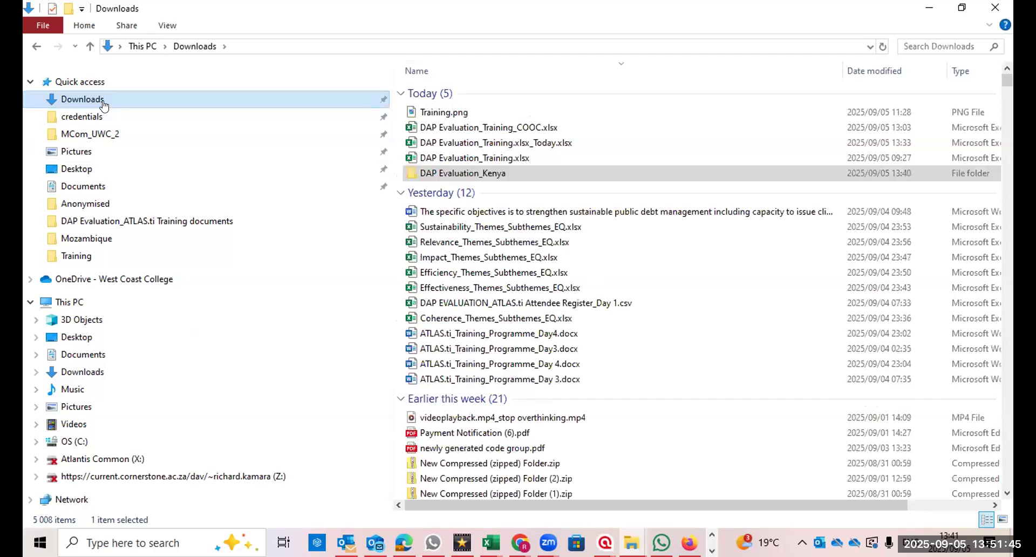
{"action": "left_click", "coordinate": [438, 177]}
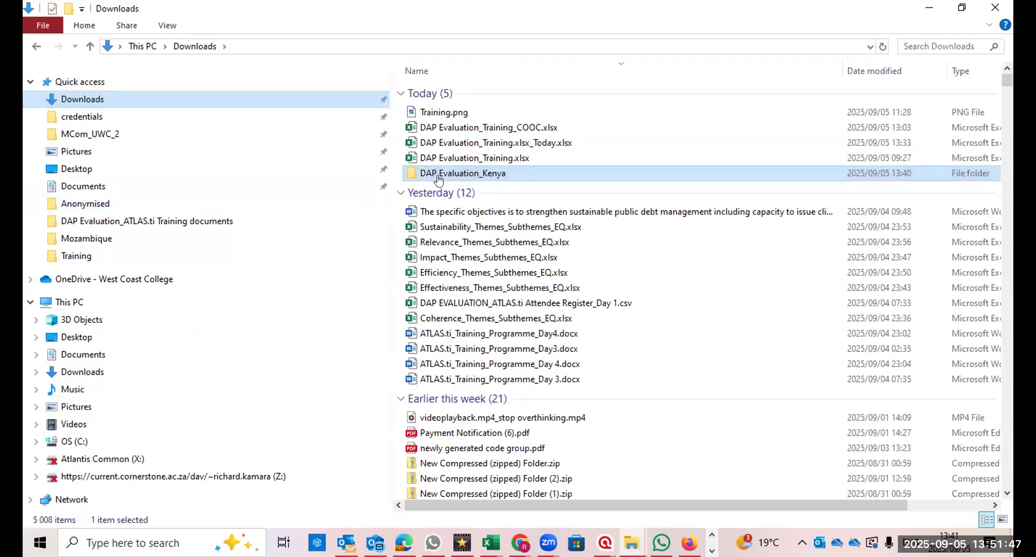
{"action": "double_click", "coordinate": [438, 178]}
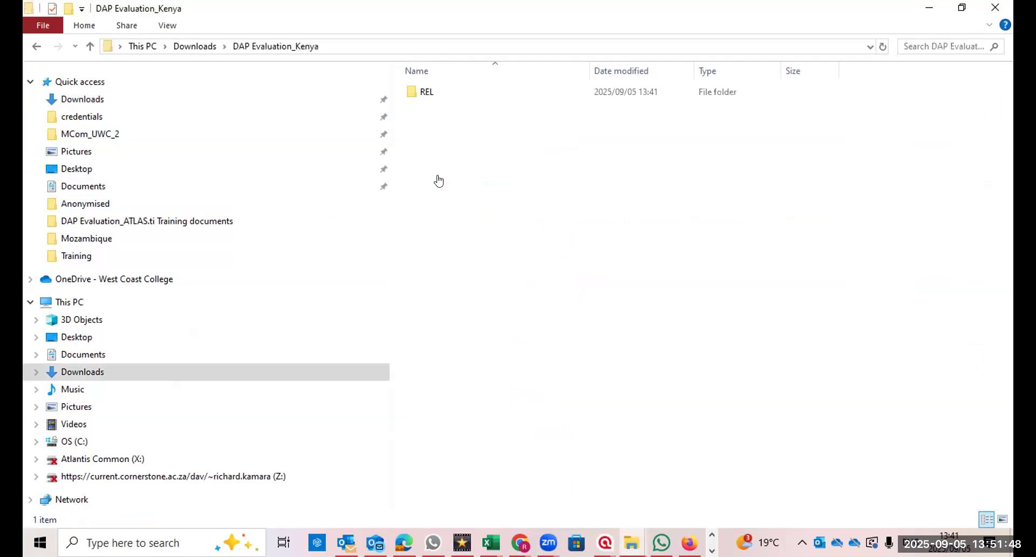
{"action": "double_click", "coordinate": [422, 93]}
{"action": "double_click", "coordinate": [485, 94]}
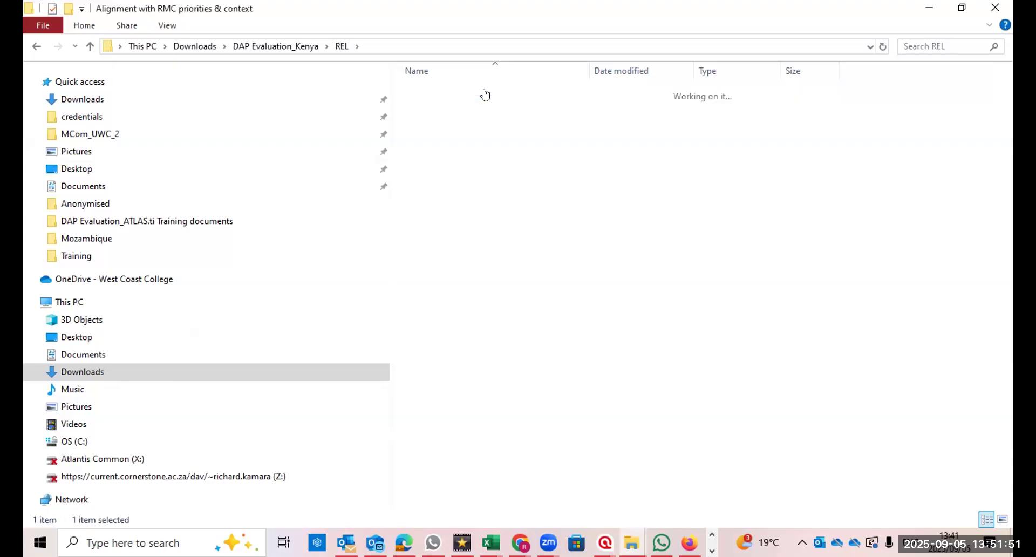
{"action": "double_click", "coordinate": [469, 92]}
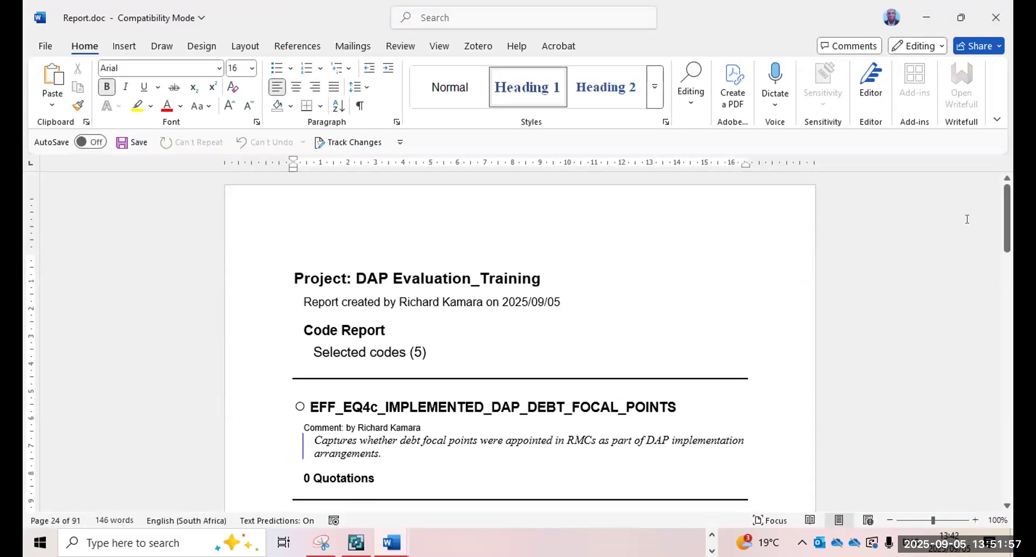
Copy the comment text and the quotations line under EFF_EQ4C_IMPLEMENTED_DAP_IDCD in the Word report.
{"action": "left_click_drag", "start_coordinate": [1006, 210], "coordinate": [1005, 271]}
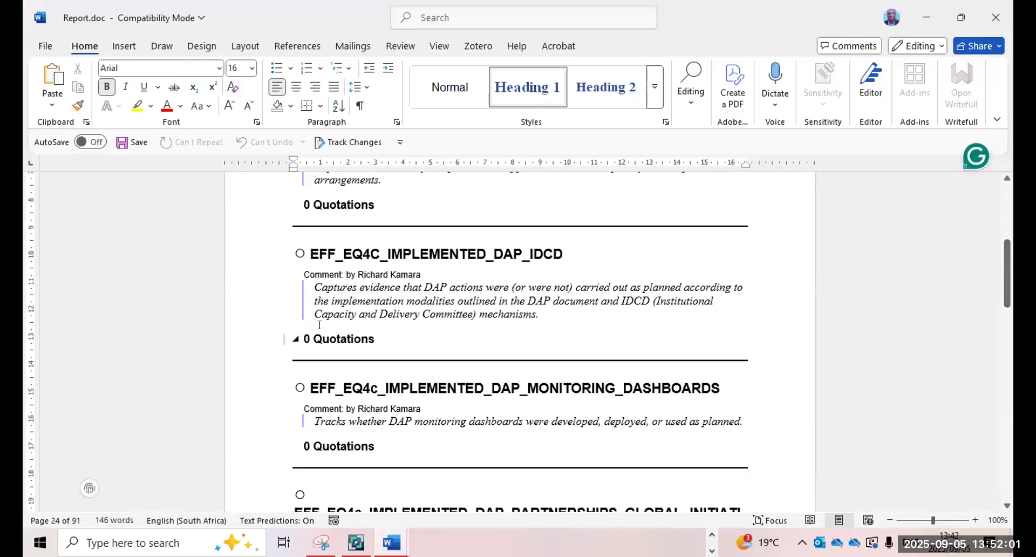
{"action": "triple_click", "coordinate": [371, 339]}
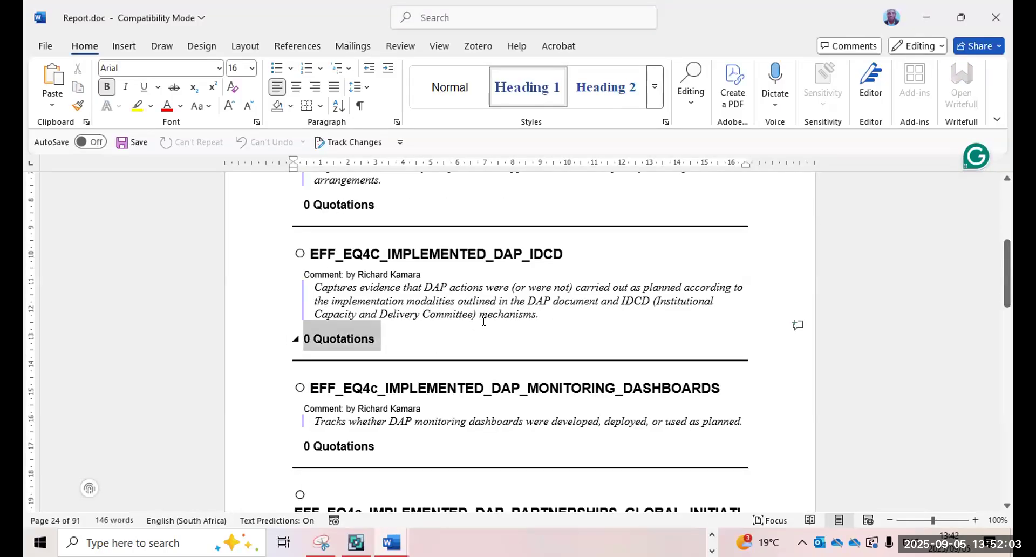
{"action": "left_click_drag", "start_coordinate": [314, 287], "coordinate": [578, 325]}
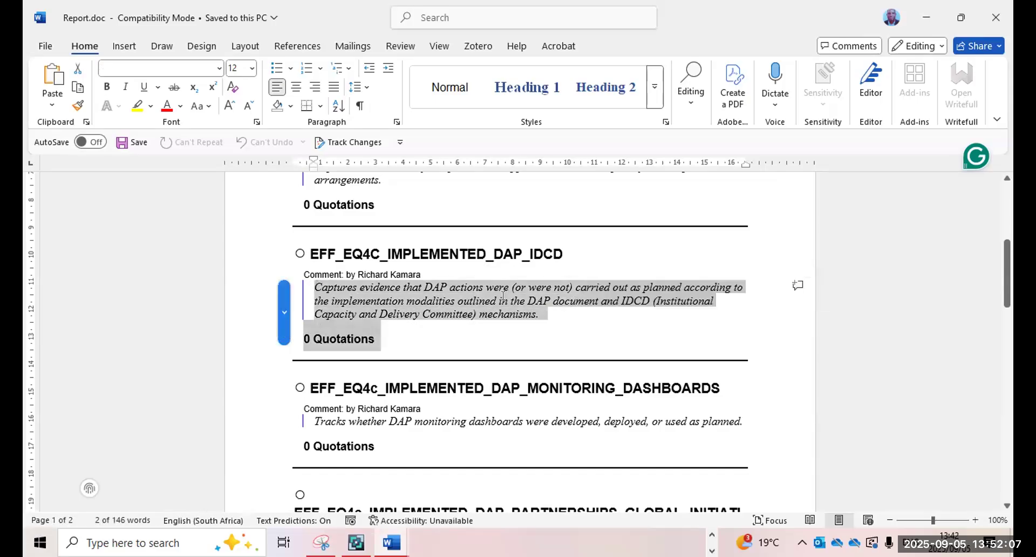
{"action": "right_click", "coordinate": [502, 296]}
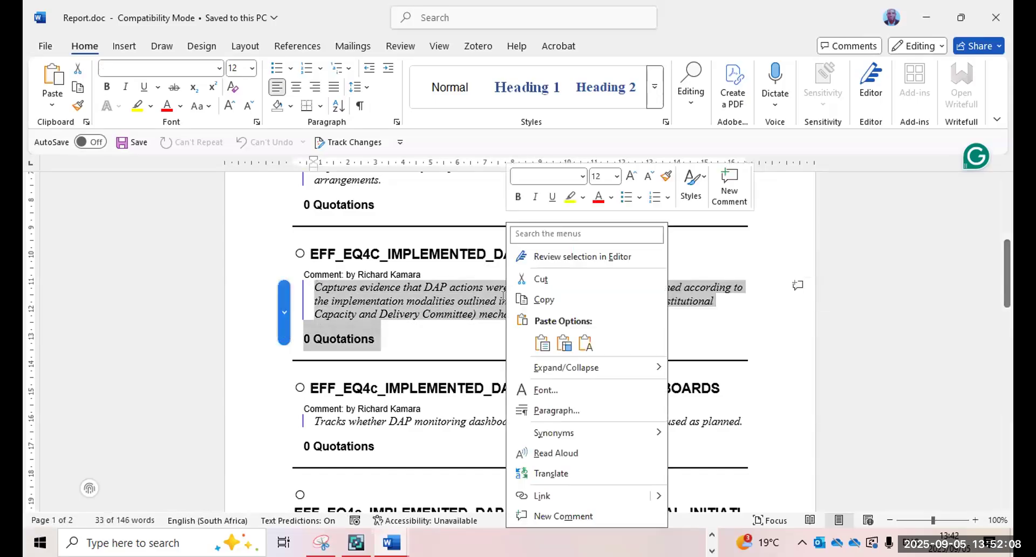
{"action": "left_click", "coordinate": [542, 299]}
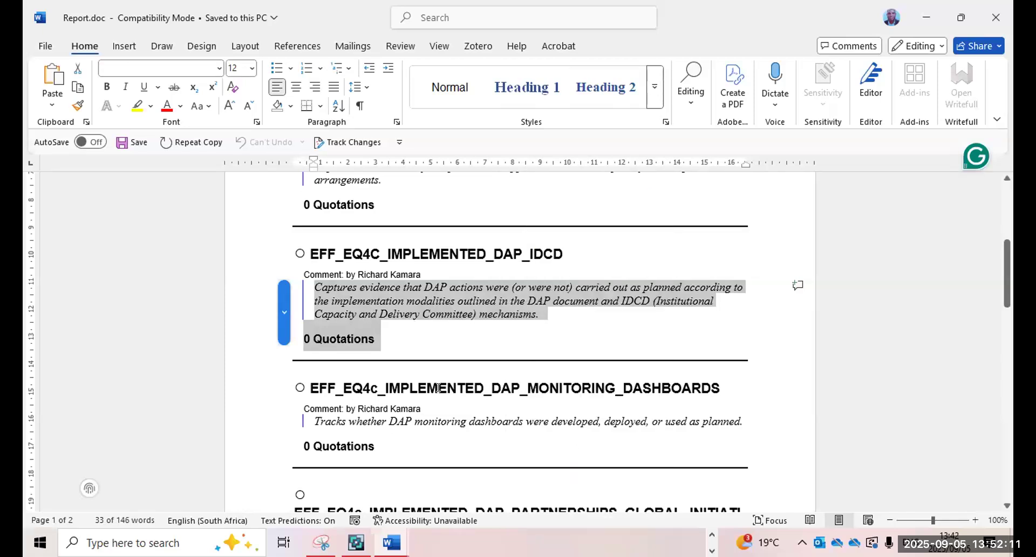
{"action": "left_click", "coordinate": [454, 387]}
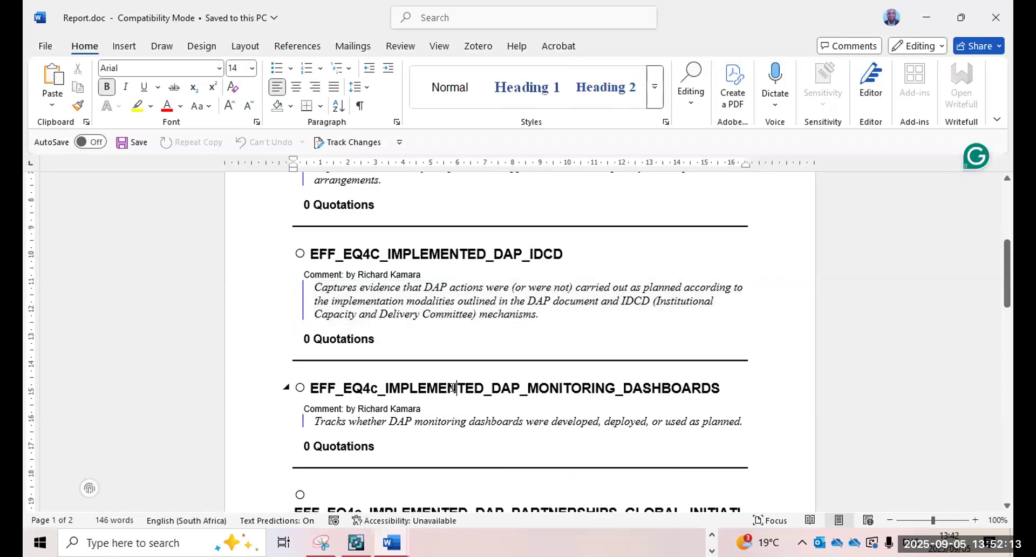
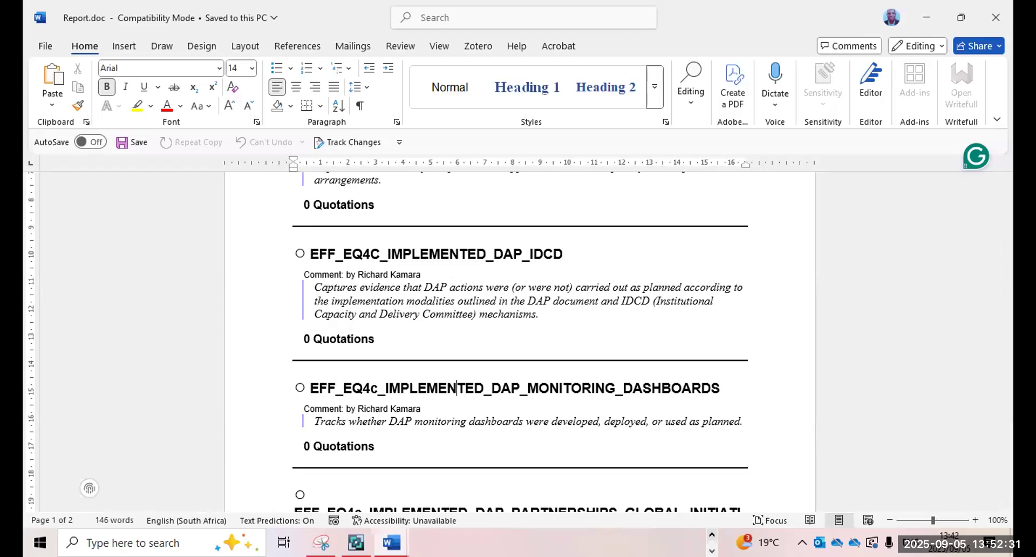
Switch to ATLAS.ti and close the first leftover Sentiment Analysis window that still shows the document selection page.
{"action": "left_click", "coordinate": [711, 534]}
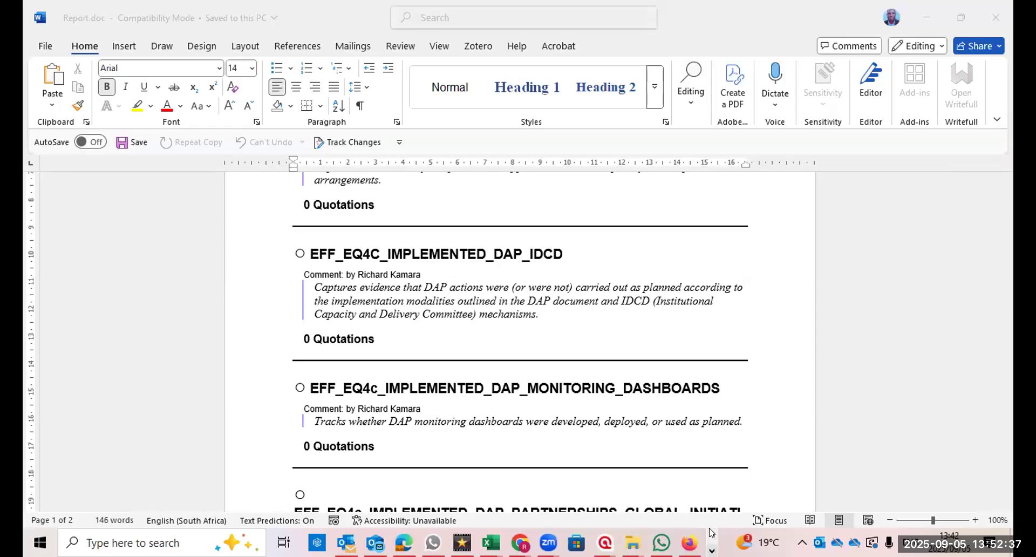
{"action": "left_click", "coordinate": [711, 534]}
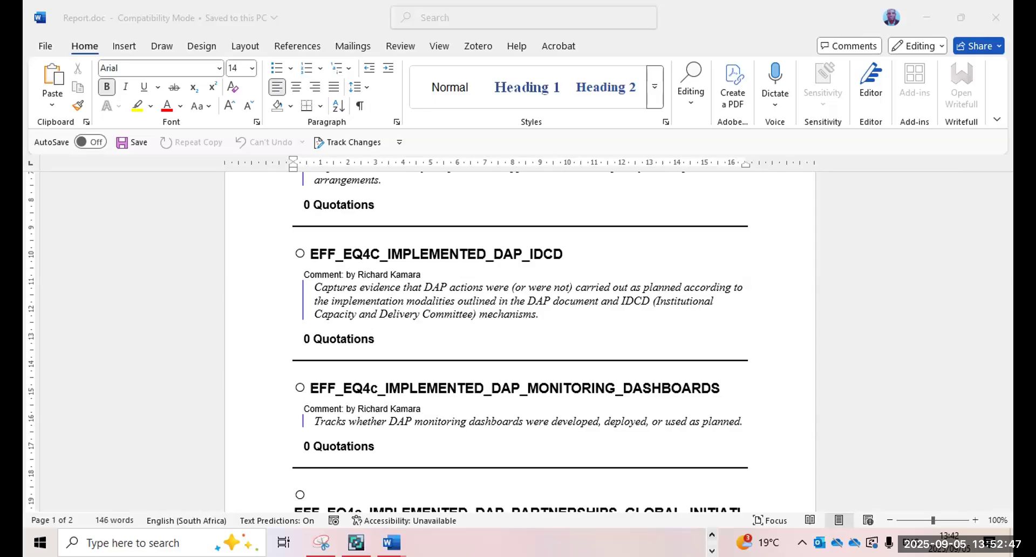
{"action": "left_click", "coordinate": [711, 535]}
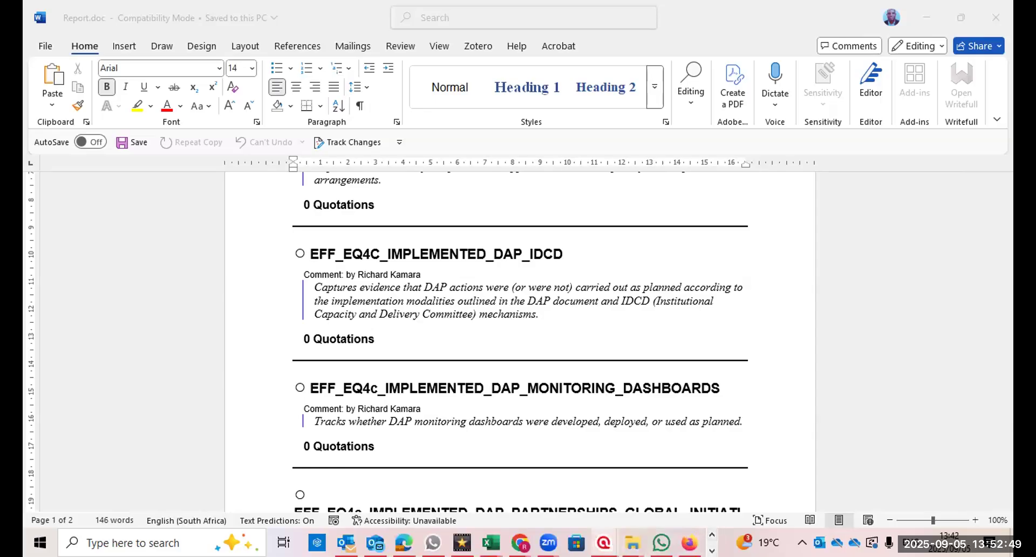
{"action": "mouse_move", "coordinate": [603, 542]}
{"action": "mouse_move", "coordinate": [356, 503]}
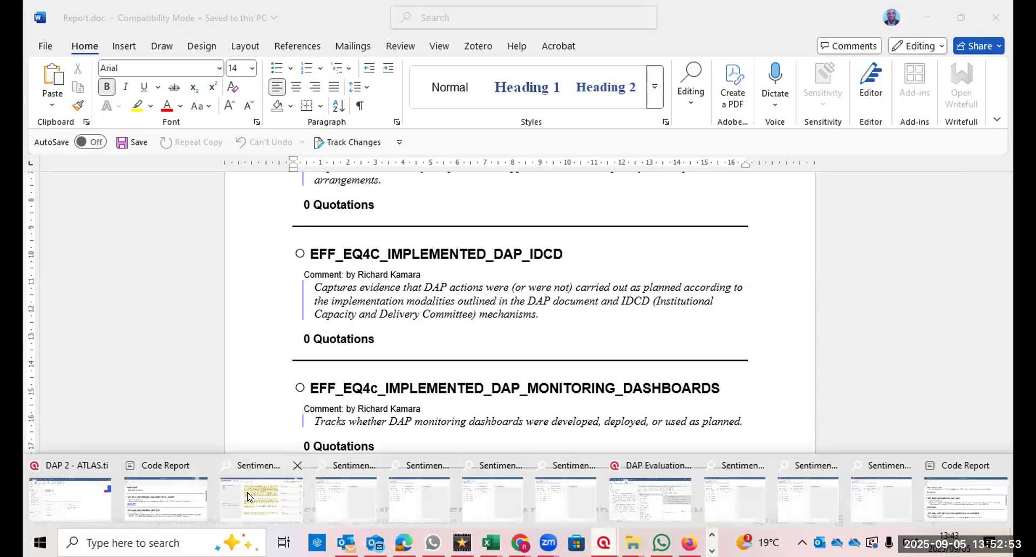
{"action": "mouse_move", "coordinate": [134, 502]}
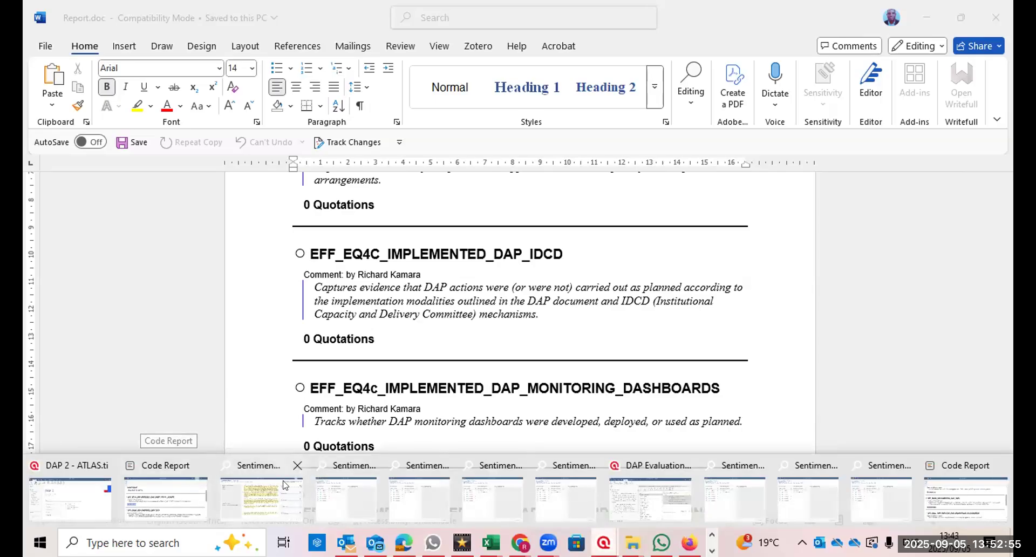
{"action": "left_click", "coordinate": [349, 487]}
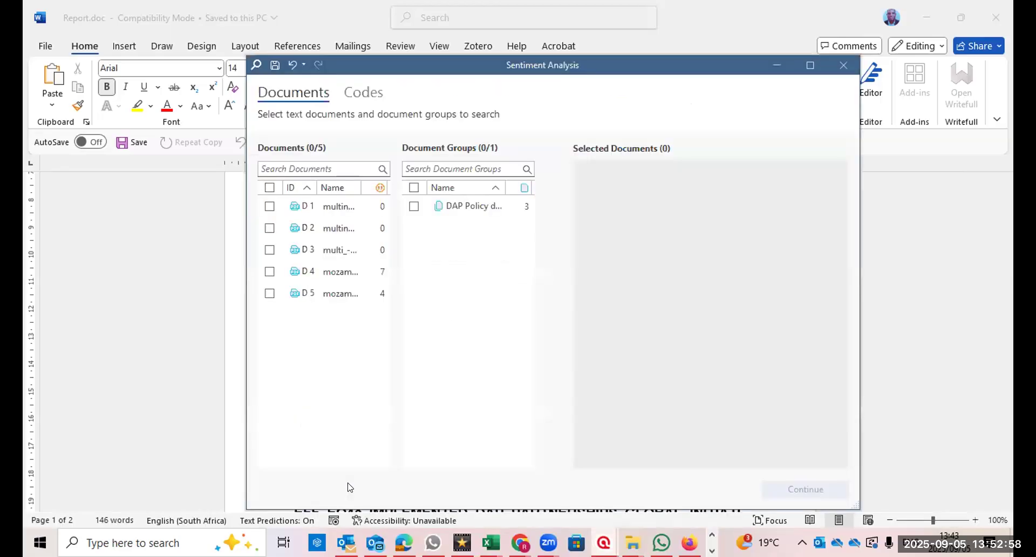
{"action": "left_click", "coordinate": [843, 66]}
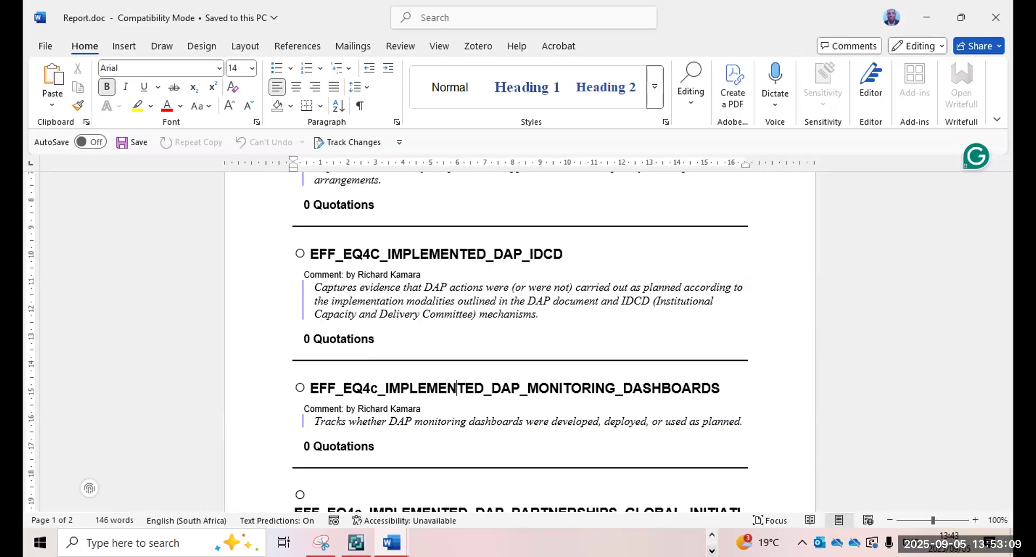
Switch to the ATLAS.ti windows and close two more leftover Sentiment Analysis windows that still show the document selection page.
{"action": "left_click", "coordinate": [712, 550]}
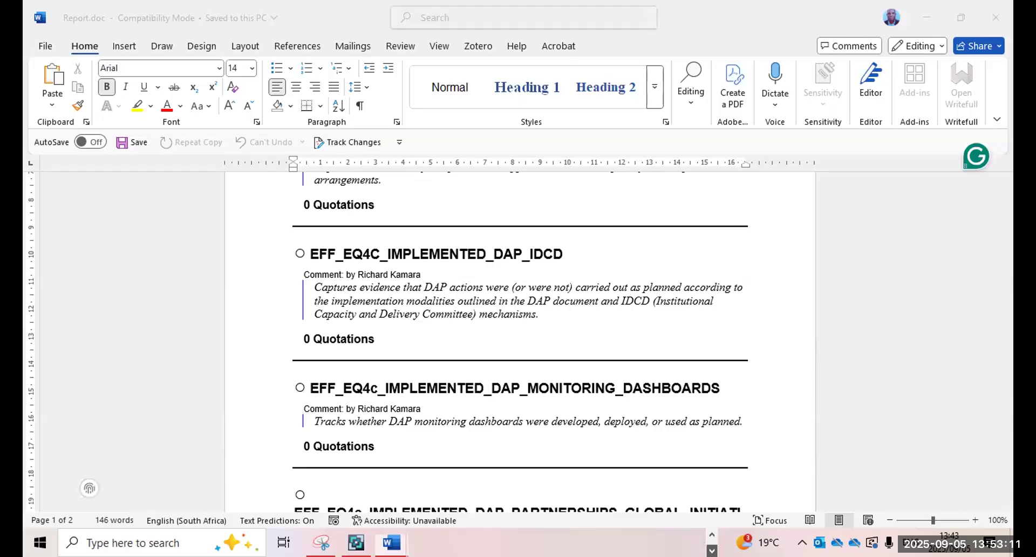
{"action": "left_click", "coordinate": [711, 534]}
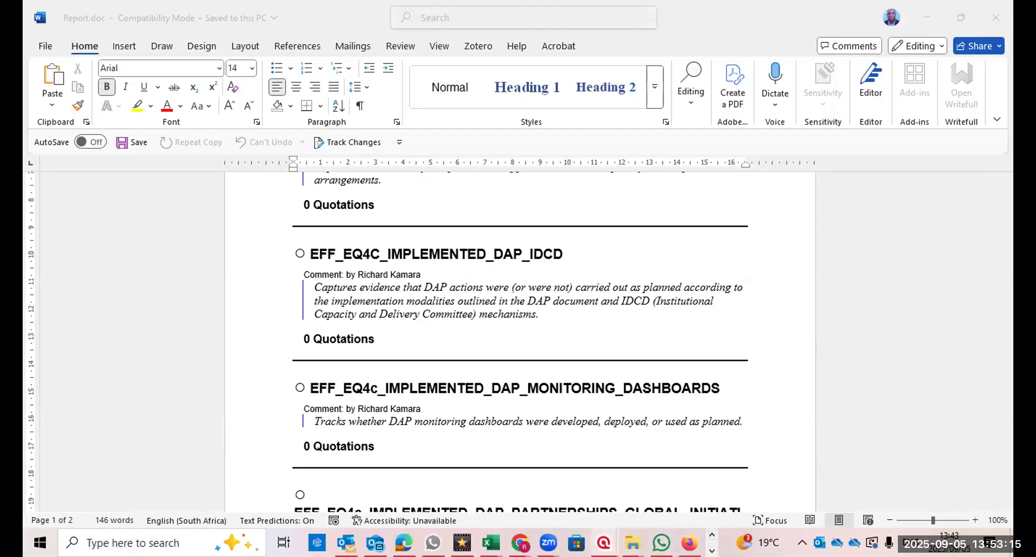
{"action": "mouse_move", "coordinate": [604, 543]}
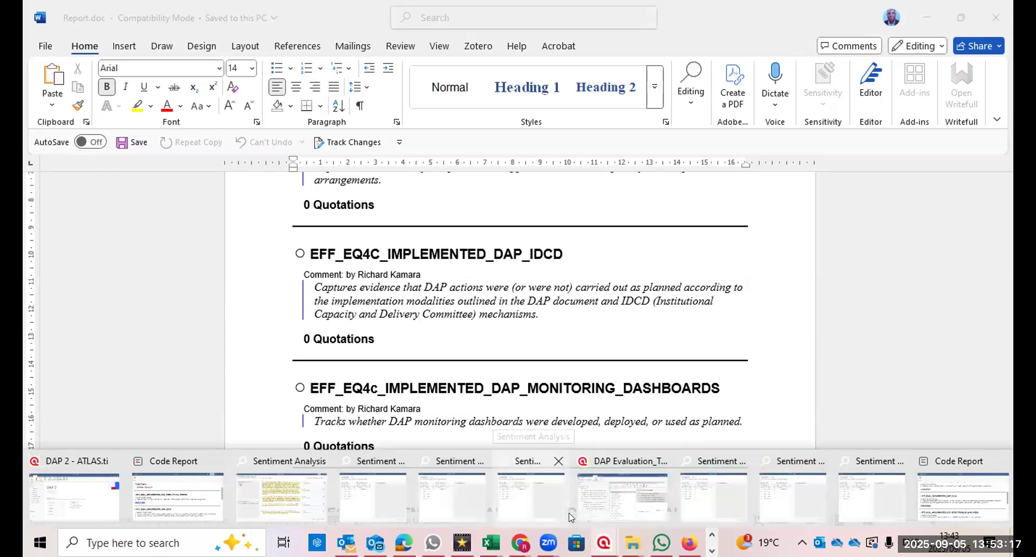
{"action": "left_click", "coordinate": [562, 509]}
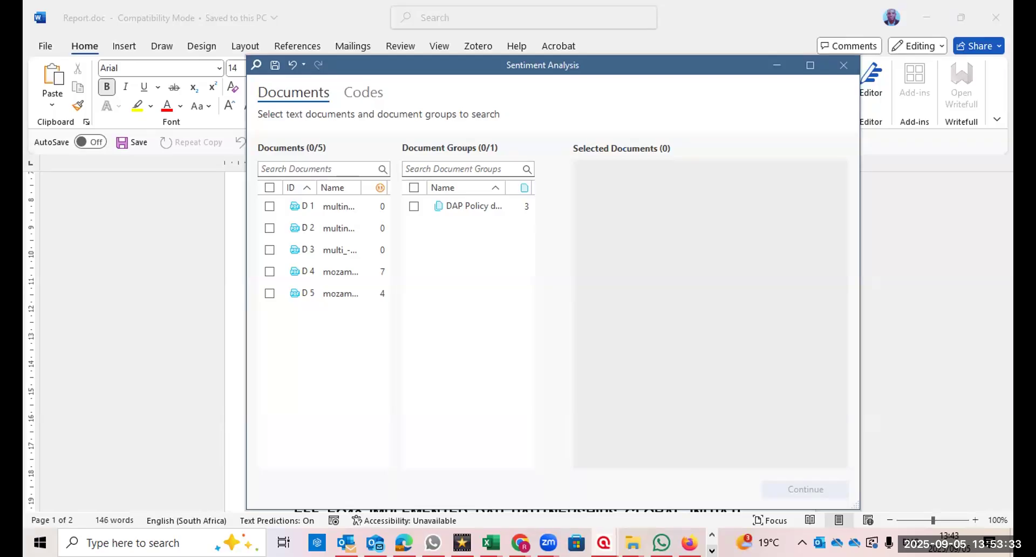
{"action": "left_click", "coordinate": [711, 534]}
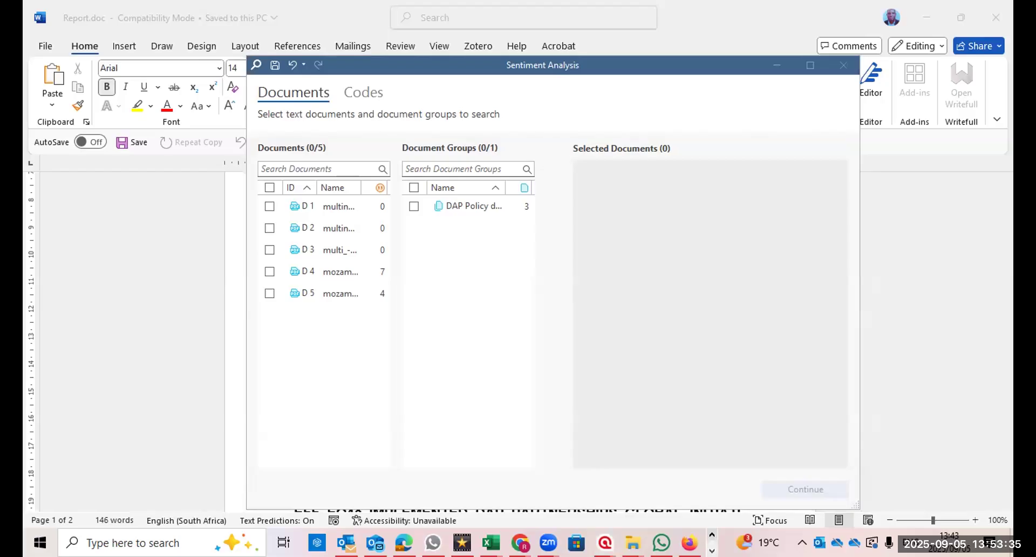
{"action": "left_click", "coordinate": [711, 551]}
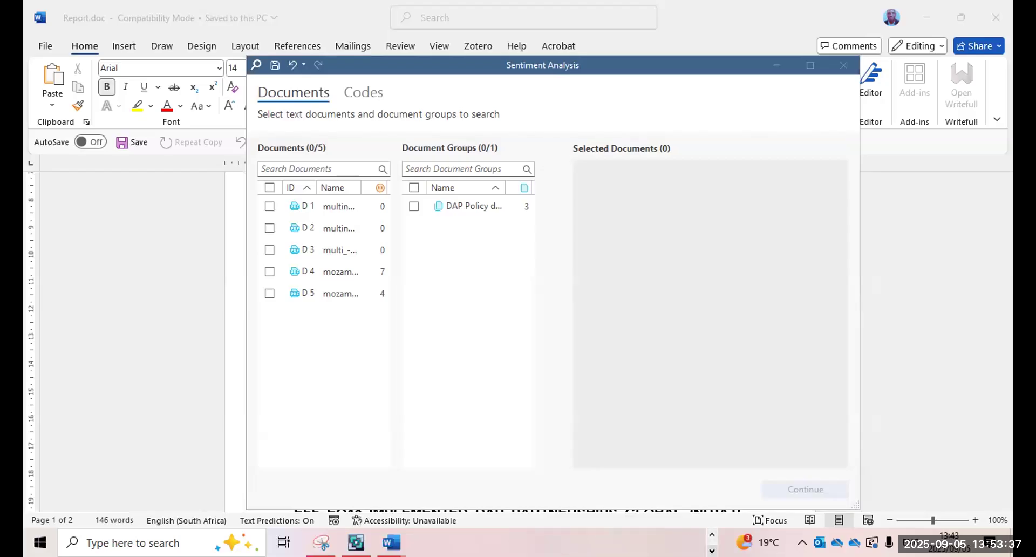
{"action": "left_click", "coordinate": [712, 534]}
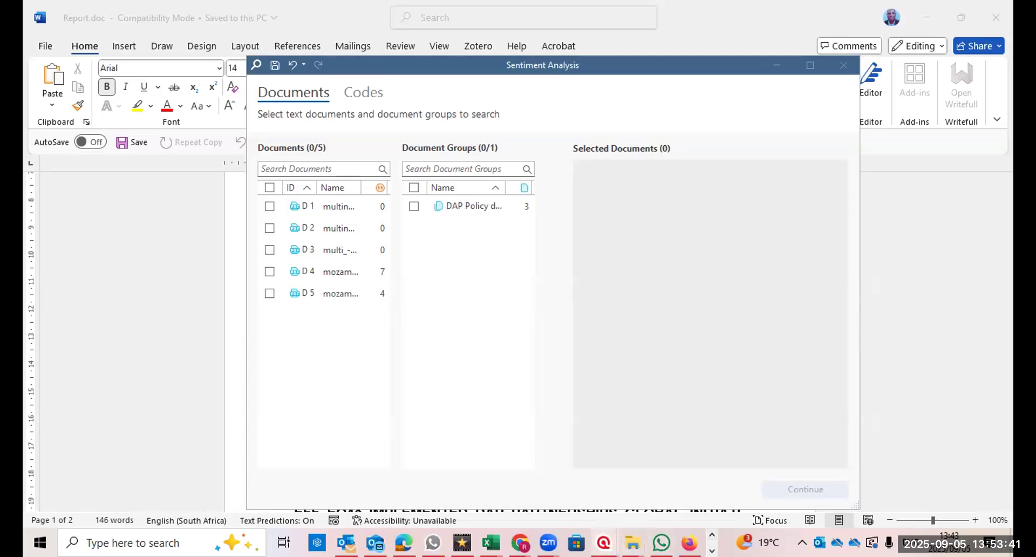
{"action": "mouse_move", "coordinate": [603, 542]}
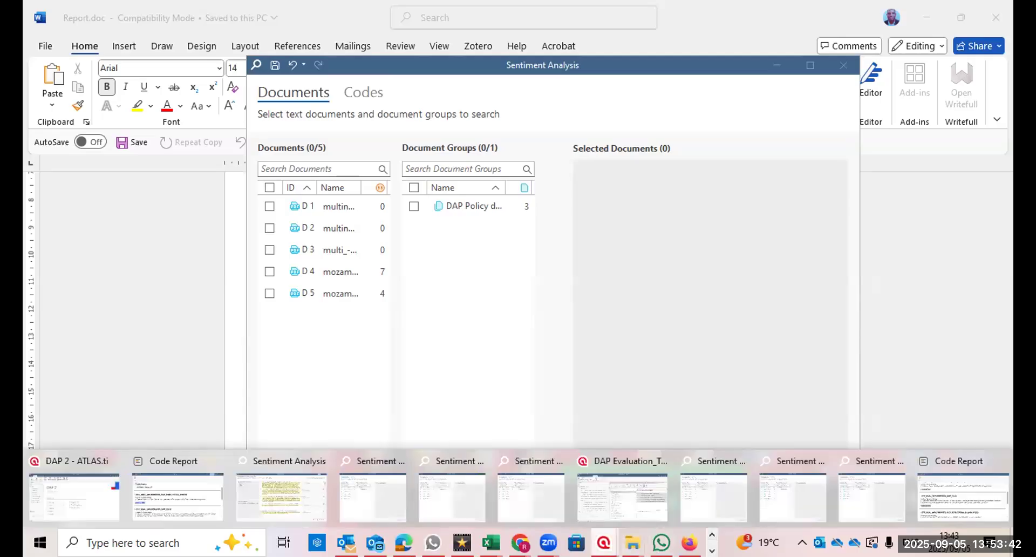
{"action": "left_click", "coordinate": [596, 487]}
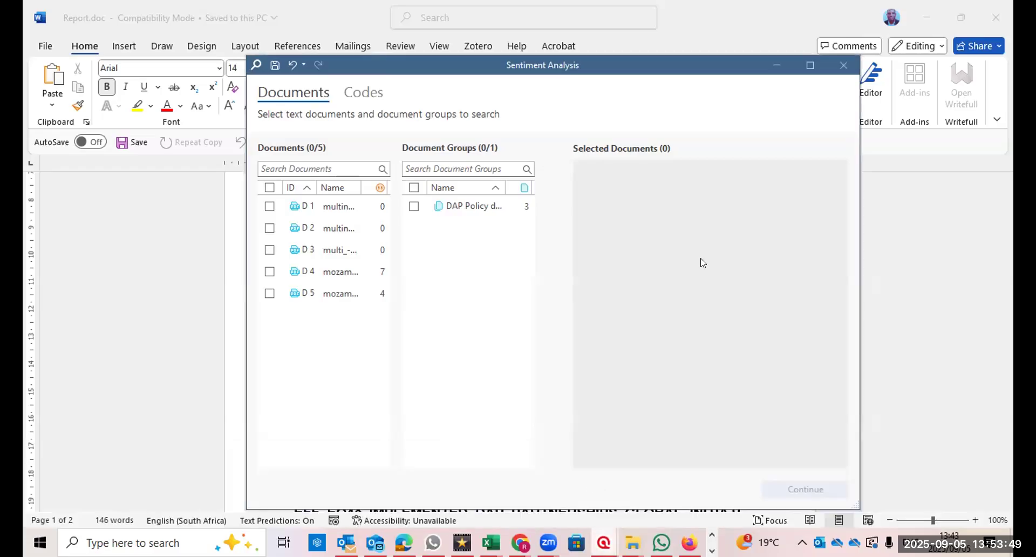
{"action": "left_click", "coordinate": [838, 63]}
{"action": "left_click", "coordinate": [842, 63]}
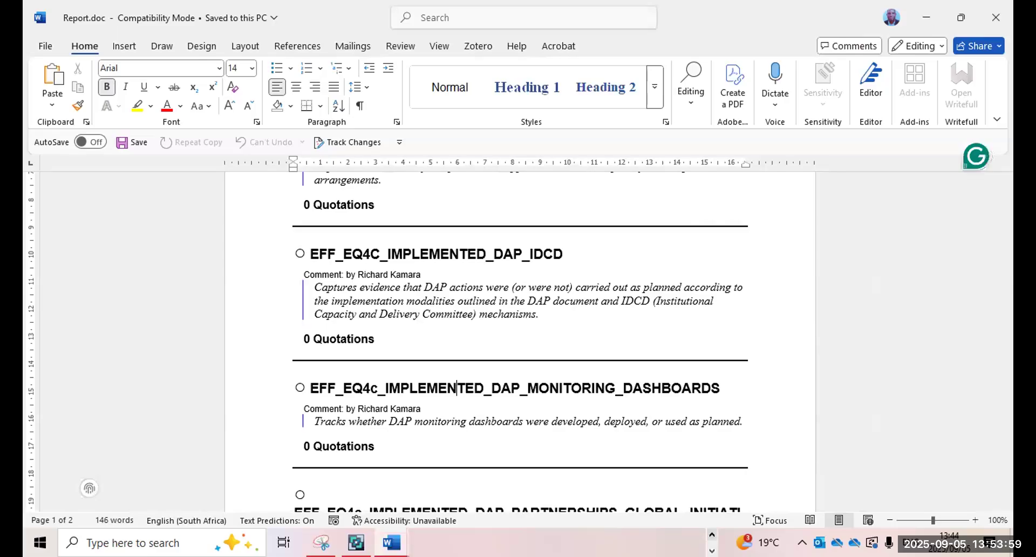
Switch to the DAP Evaluation_Training project in ATLAS.ti and select all four codes in the EFY_EQ7_Cost-effectiveness code group.
{"action": "left_click", "coordinate": [711, 550]}
{"action": "left_click", "coordinate": [712, 535]}
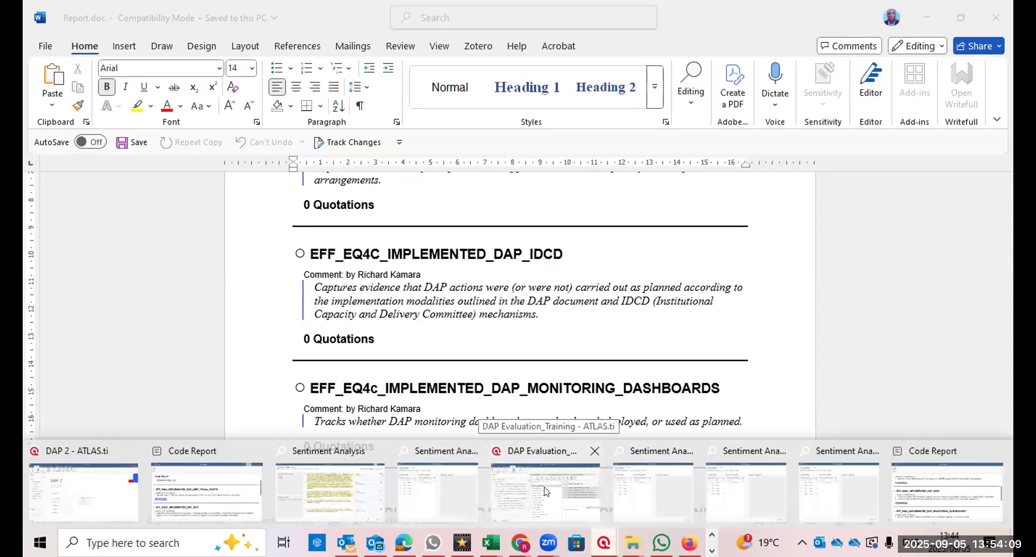
{"action": "left_click", "coordinate": [545, 491]}
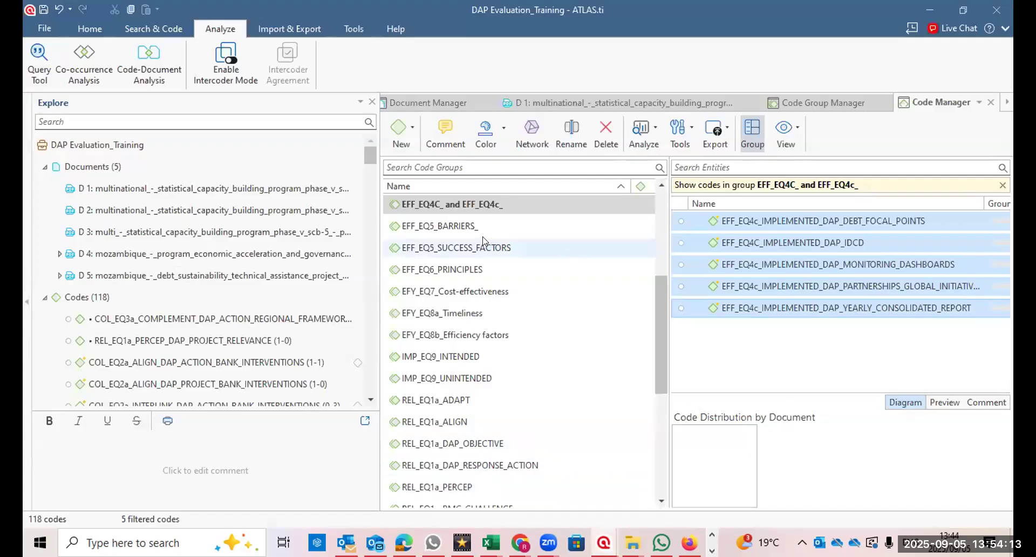
{"action": "left_click", "coordinate": [466, 226]}
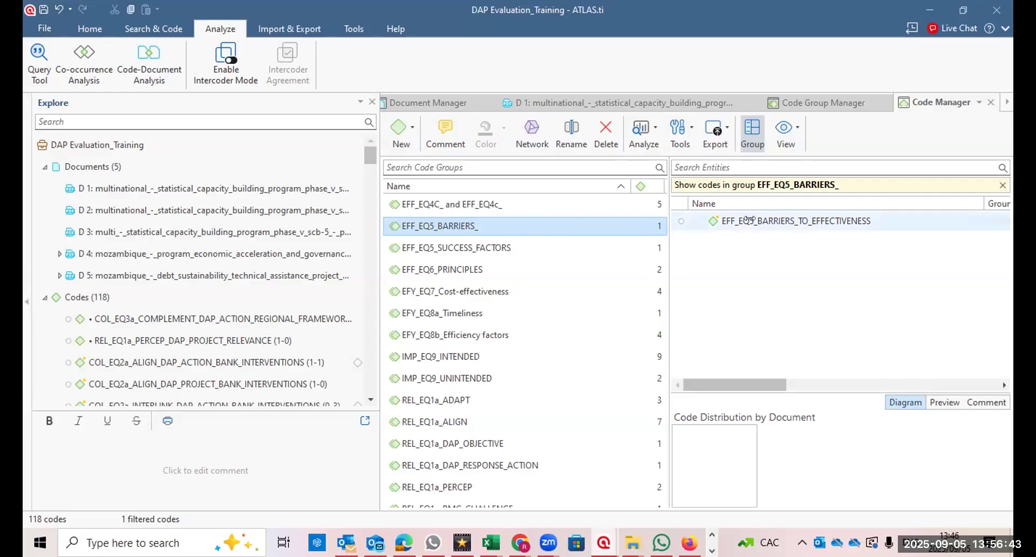
{"action": "left_click", "coordinate": [453, 292]}
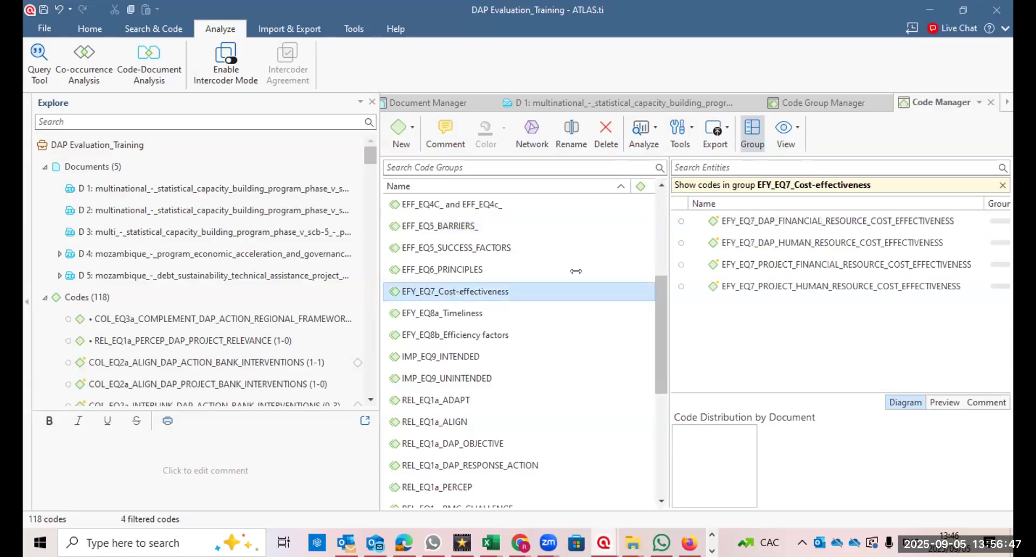
{"action": "left_click", "coordinate": [742, 218]}
{"action": "left_click_drag", "start_coordinate": [742, 216], "coordinate": [746, 292]}
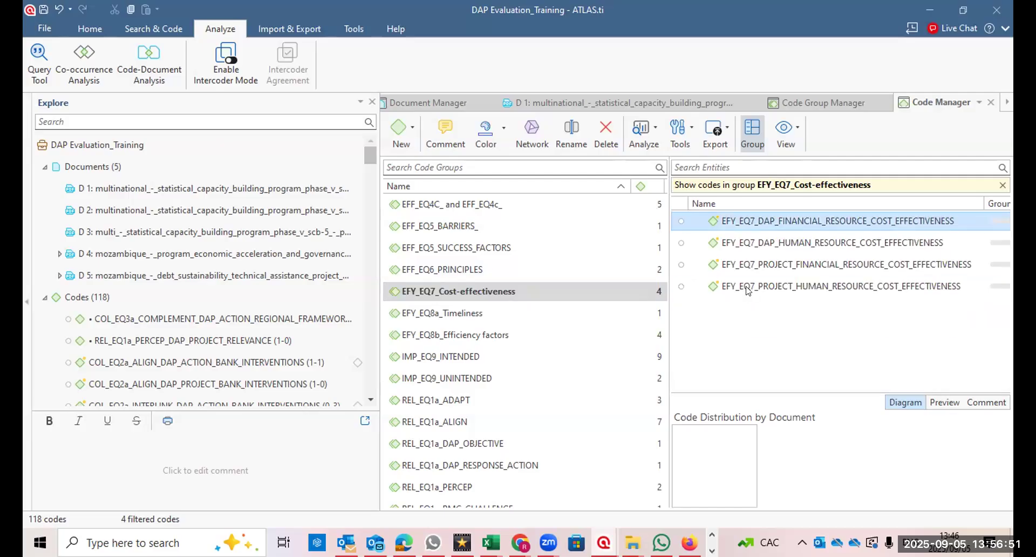
{"action": "left_click", "coordinate": [747, 290], "text": "shift"}
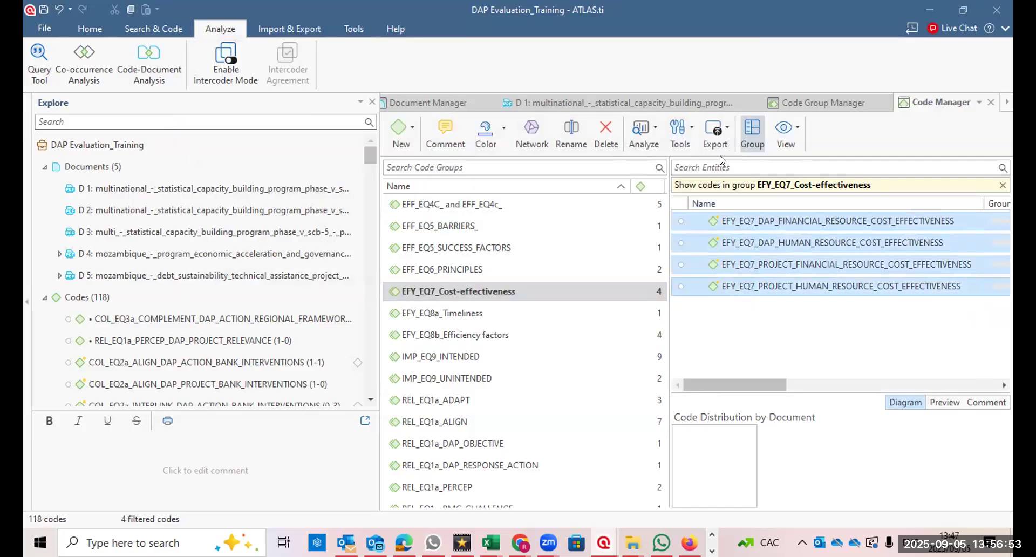
Export the codebook as an Excel file named DAP Evaluation_Training.xlsx_Today2 in Downloads, with headers included.
{"action": "left_click", "coordinate": [724, 135]}
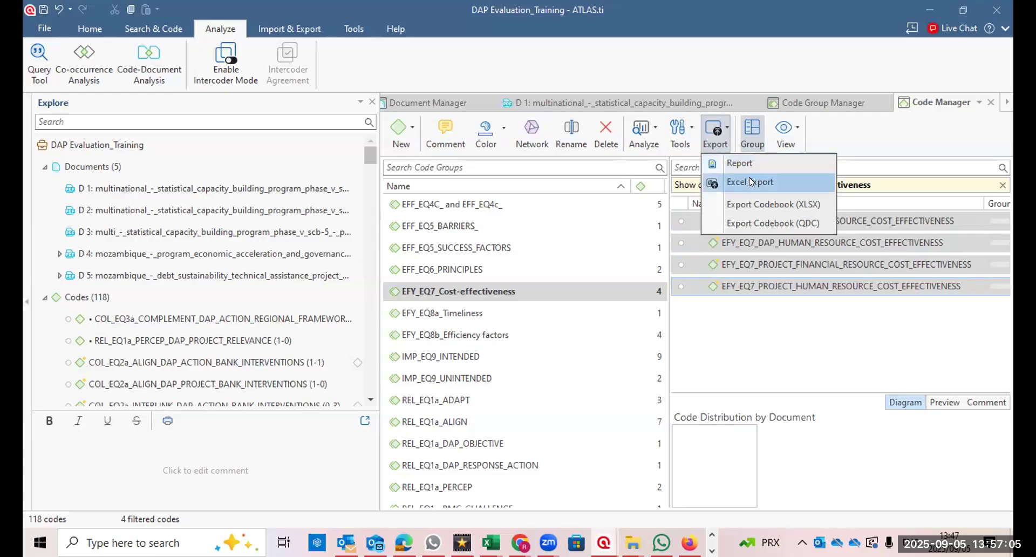
{"action": "left_click", "coordinate": [760, 202]}
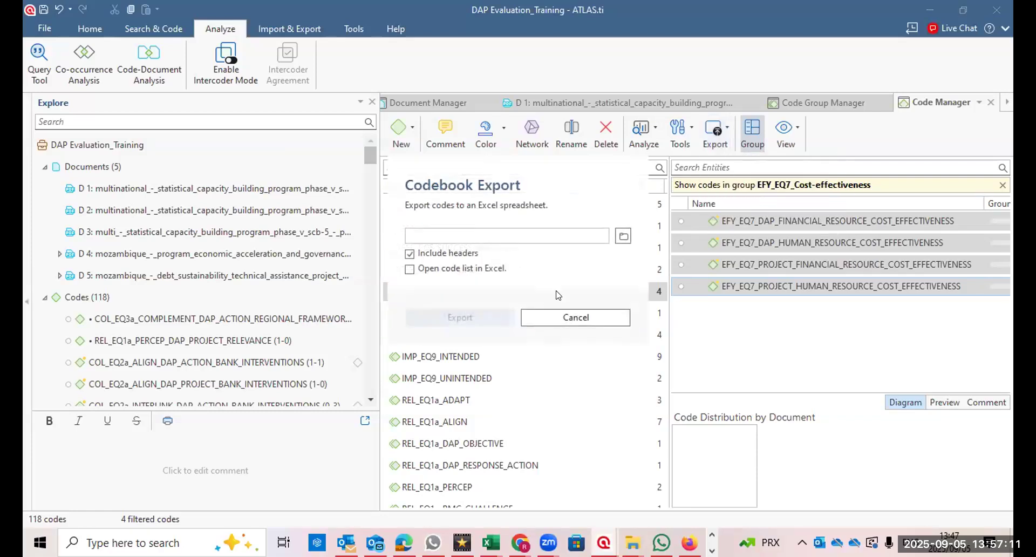
{"action": "left_click", "coordinate": [623, 237]}
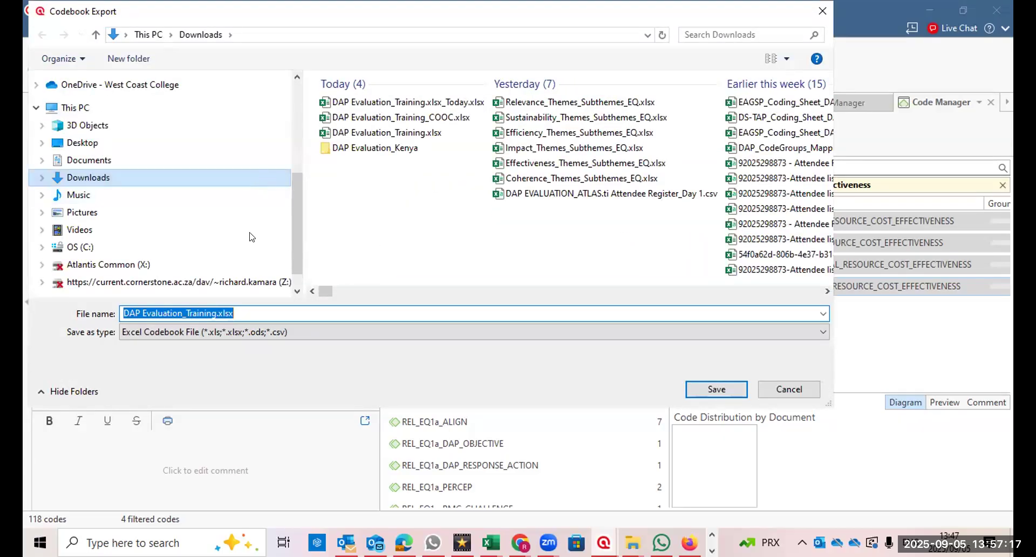
{"action": "left_click", "coordinate": [242, 307]}
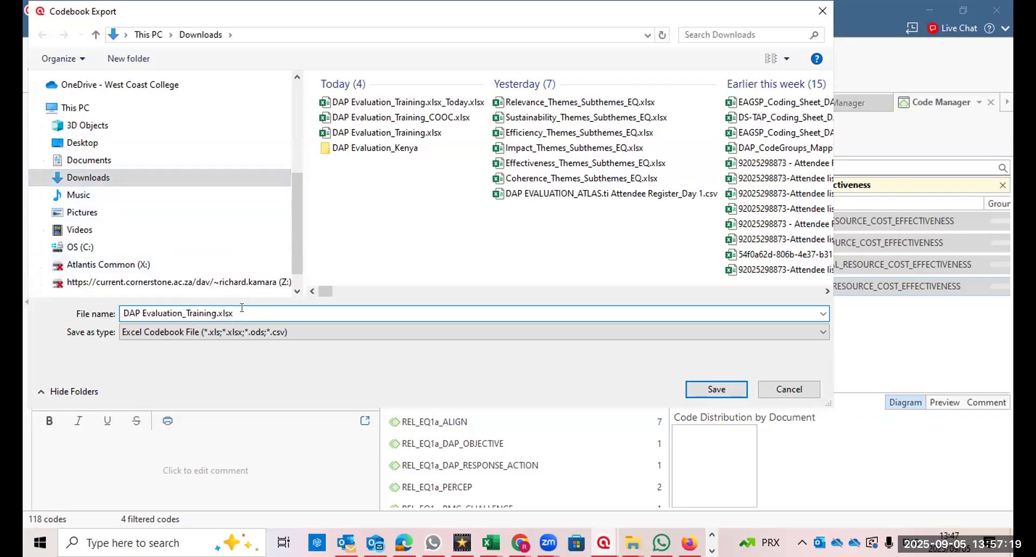
{"action": "type", "text": "_"}
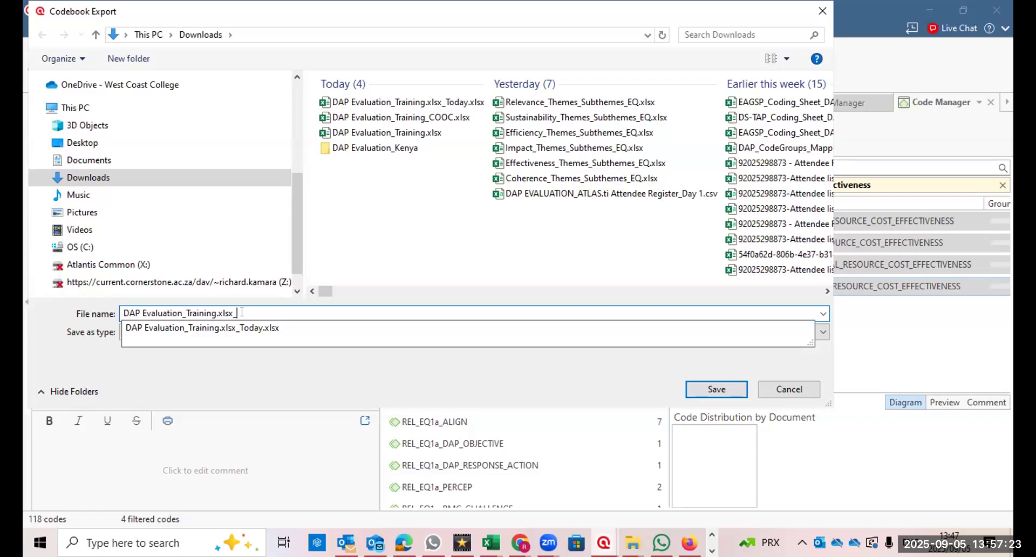
{"action": "type", "text": "Today2"}
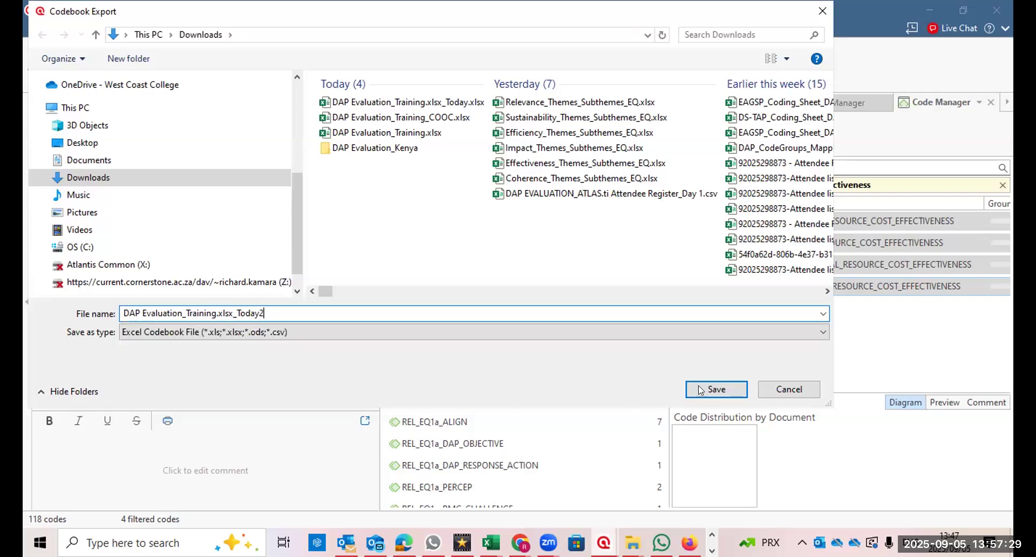
{"action": "left_click", "coordinate": [716, 389]}
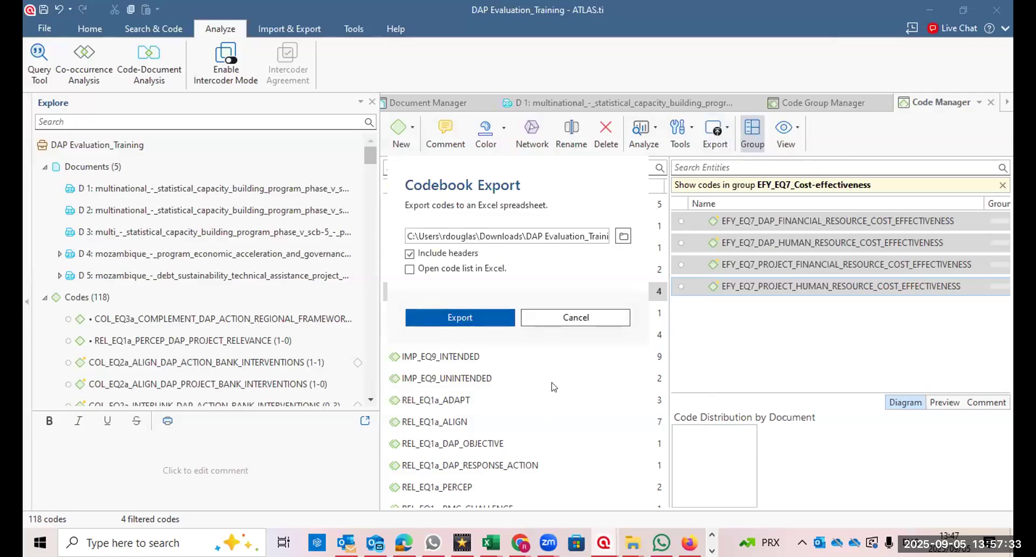
{"action": "left_click", "coordinate": [475, 317]}
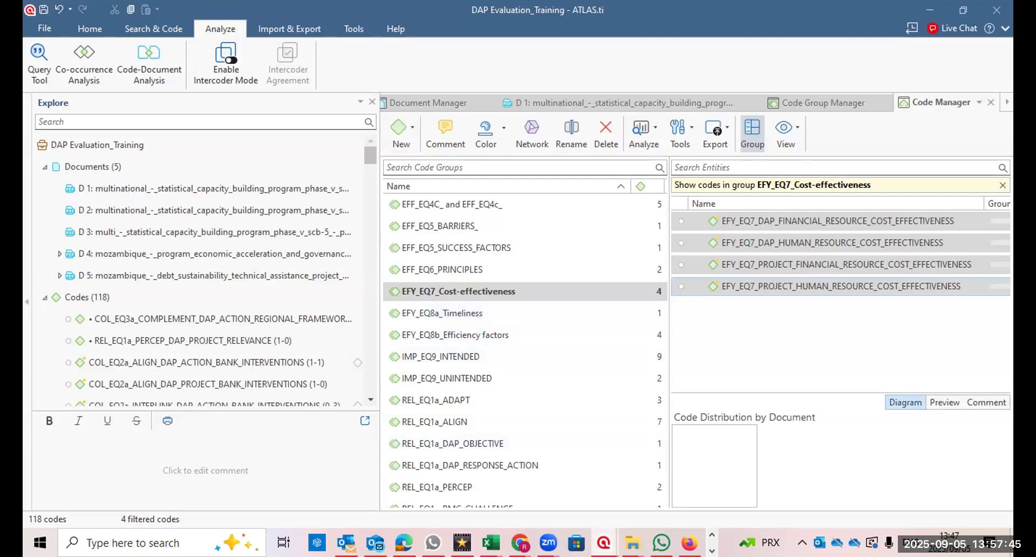
Switch to File Explorer, go to Downloads, and open DAP Evaluation_Training.xlsx in Excel to view its codes and comments.
{"action": "mouse_move", "coordinate": [604, 542]}
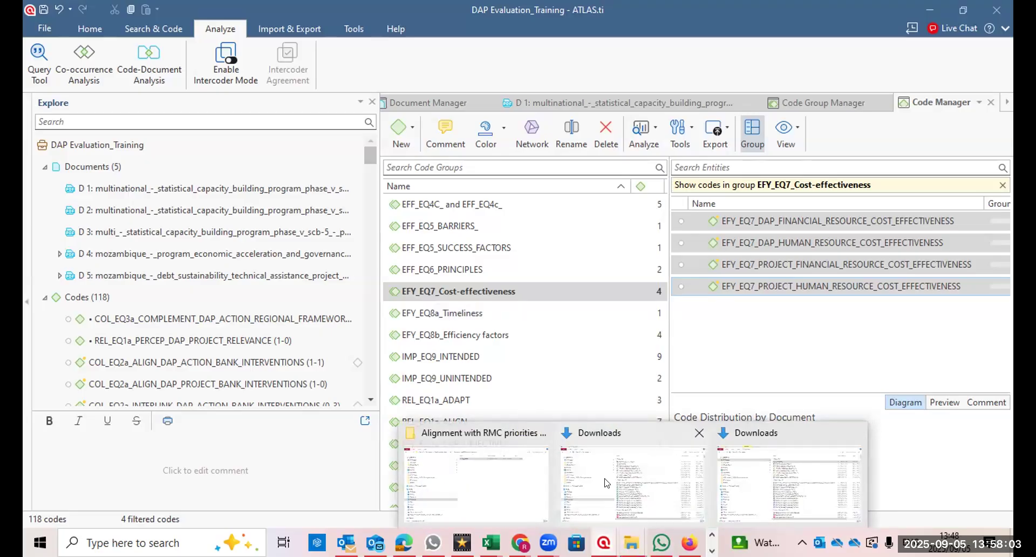
{"action": "left_click", "coordinate": [507, 472]}
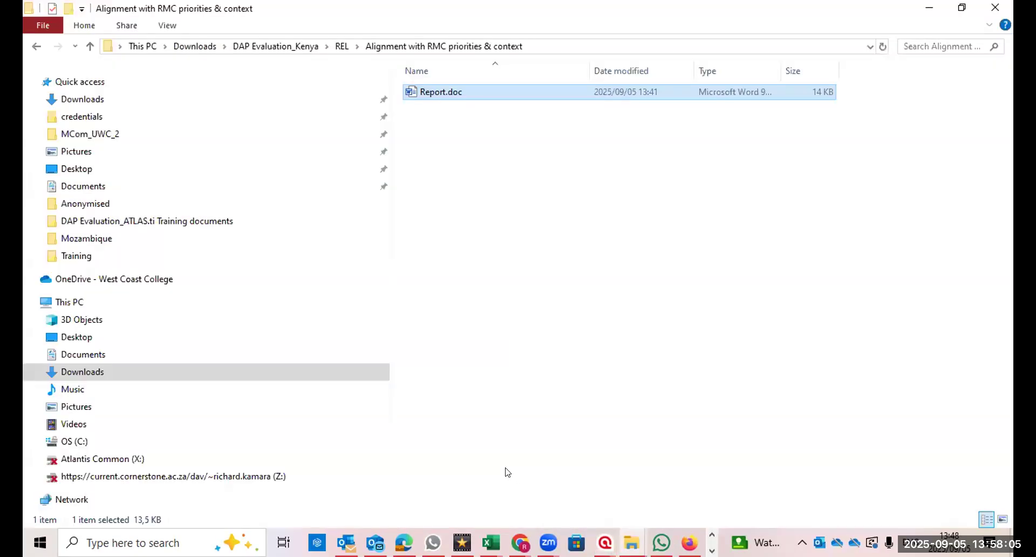
{"action": "left_click", "coordinate": [86, 97]}
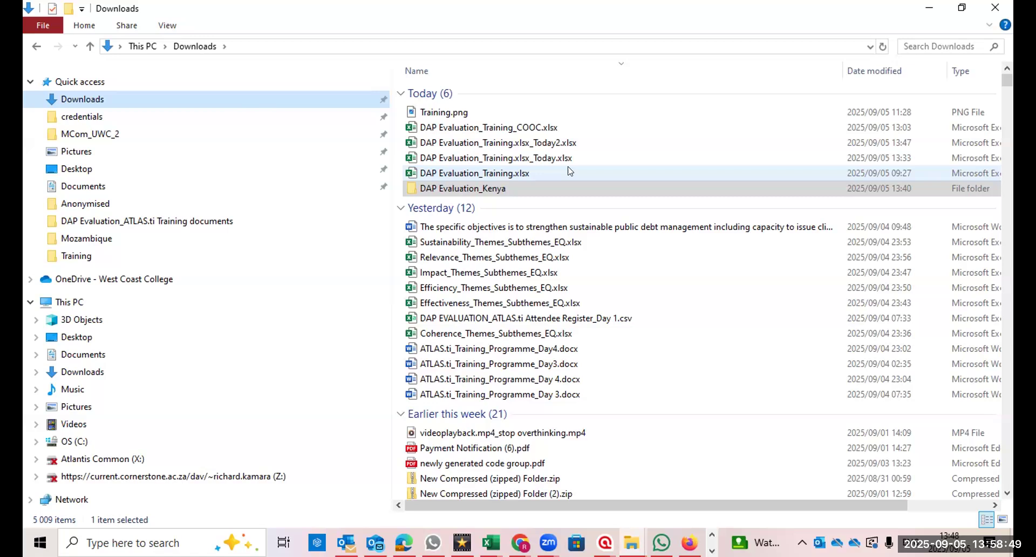
{"action": "left_click", "coordinate": [571, 169]}
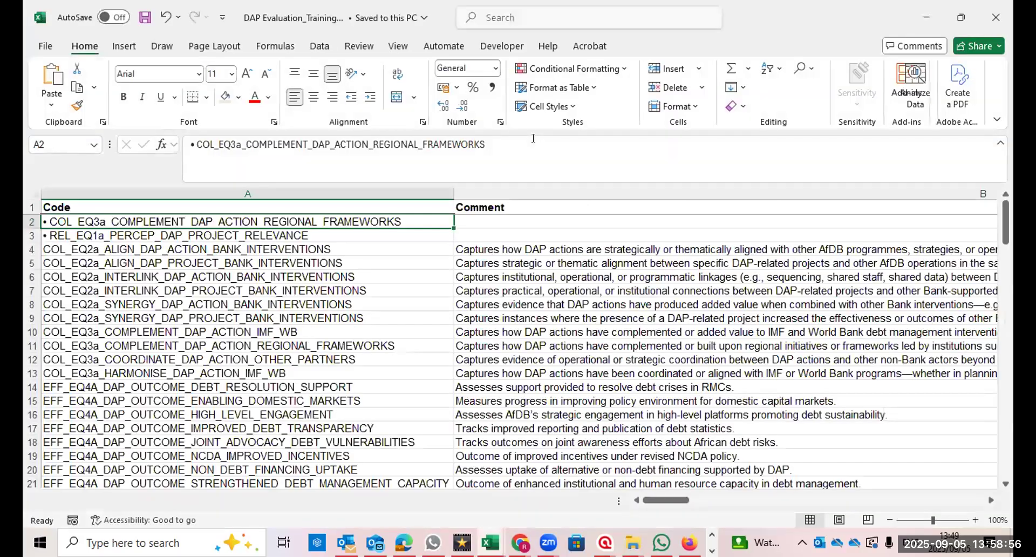
{"action": "double_click", "coordinate": [533, 139]}
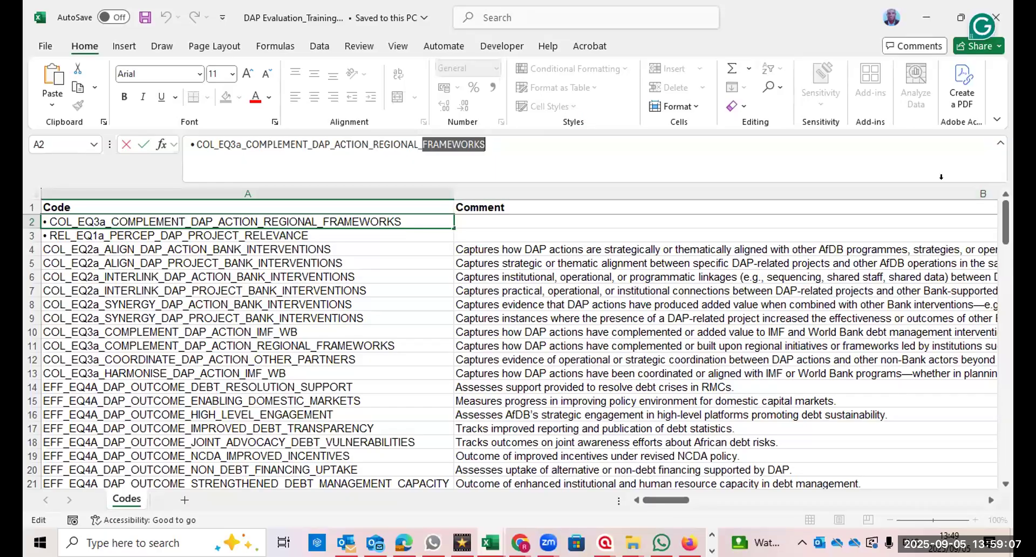
{"action": "mouse_move", "coordinate": [1003, 221]}
{"action": "left_mouse_down"}
{"action": "mouse_move", "coordinate": [1010, 456]}
{"action": "mouse_move", "coordinate": [993, 205]}
{"action": "left_mouse_up"}
Return to the Downloads folder in File Explorer and try to open DAP Evaluation_Training.xlsx_Today2.xlsx.
{"action": "left_click", "coordinate": [632, 543]}
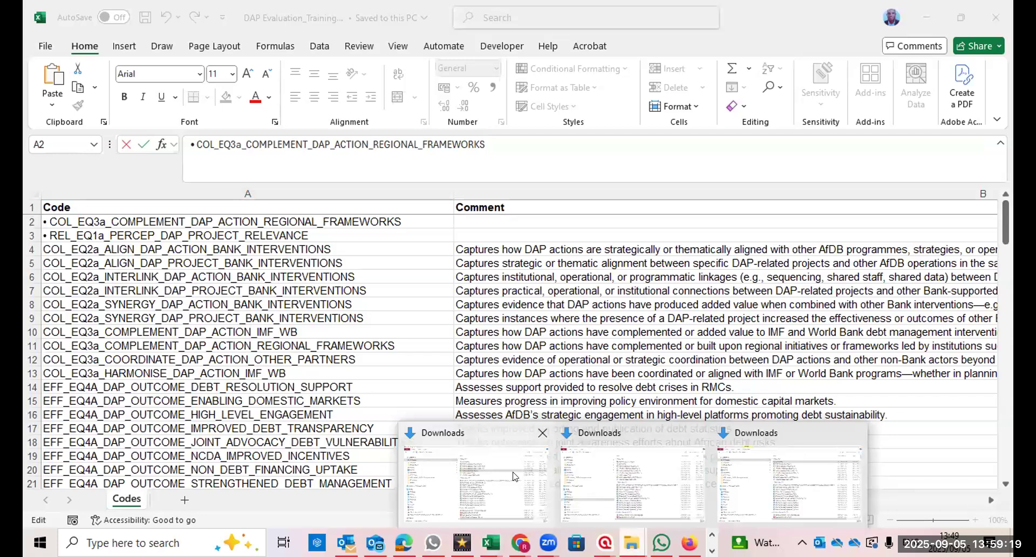
{"action": "left_click", "coordinate": [513, 476]}
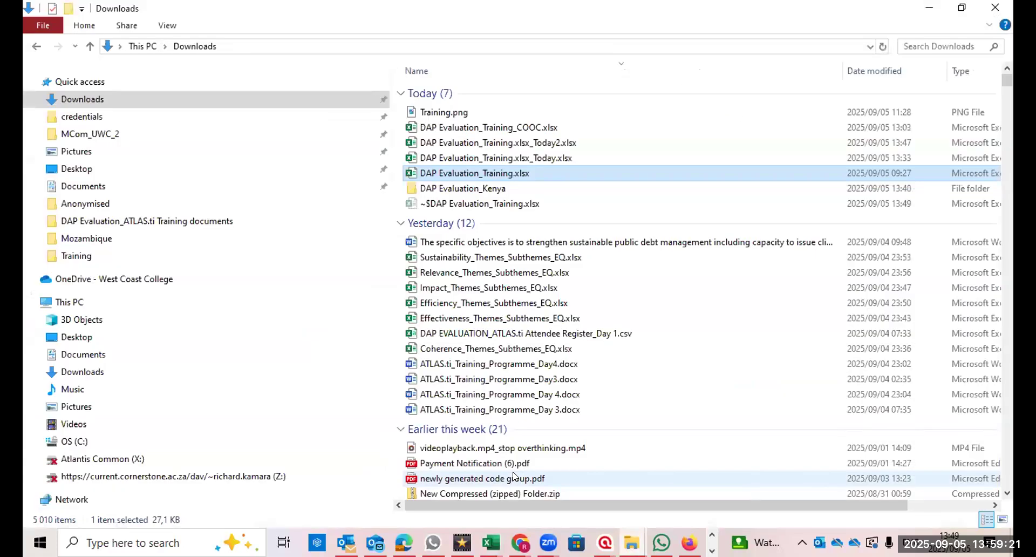
{"action": "double_click", "coordinate": [543, 143]}
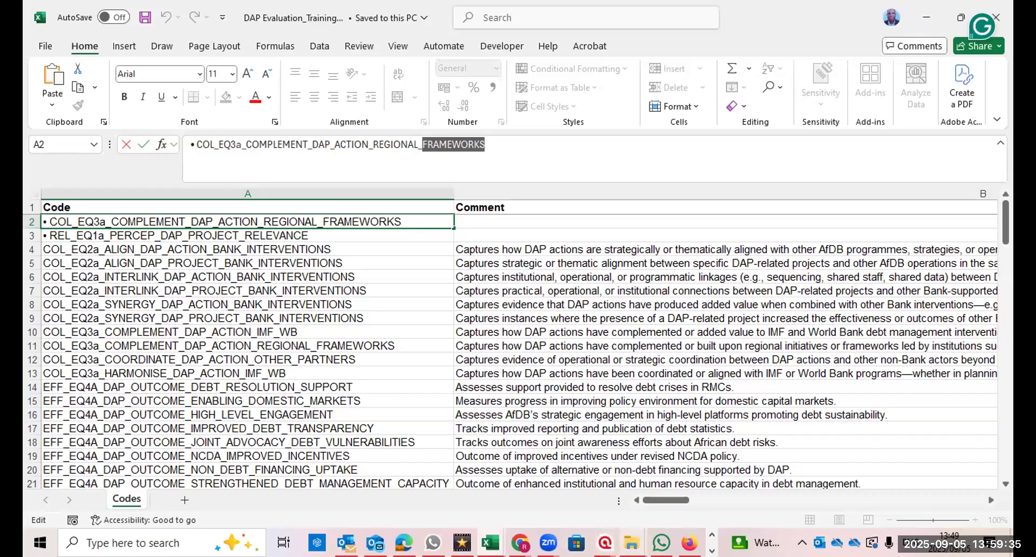
{"action": "left_click", "coordinate": [631, 543]}
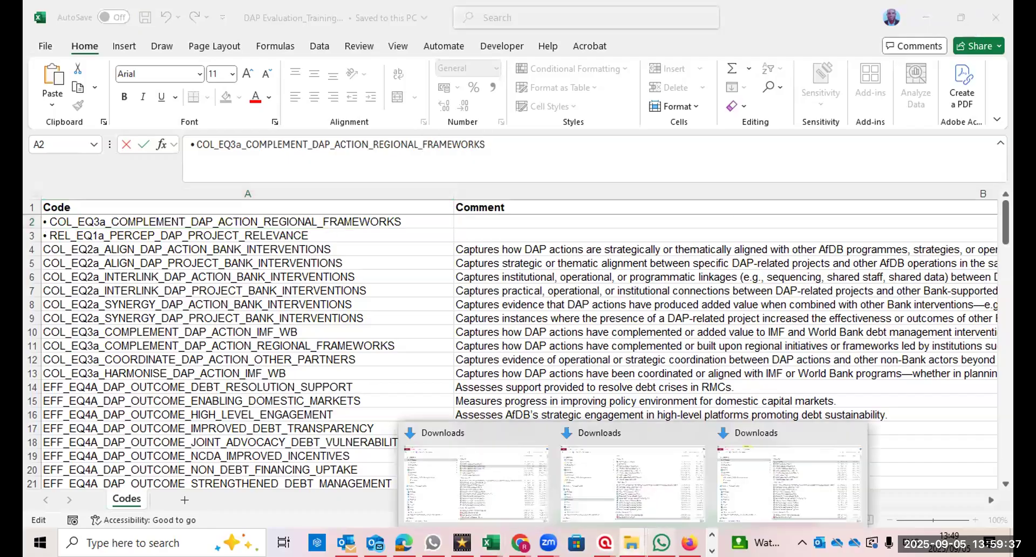
{"action": "mouse_move", "coordinate": [601, 534]}
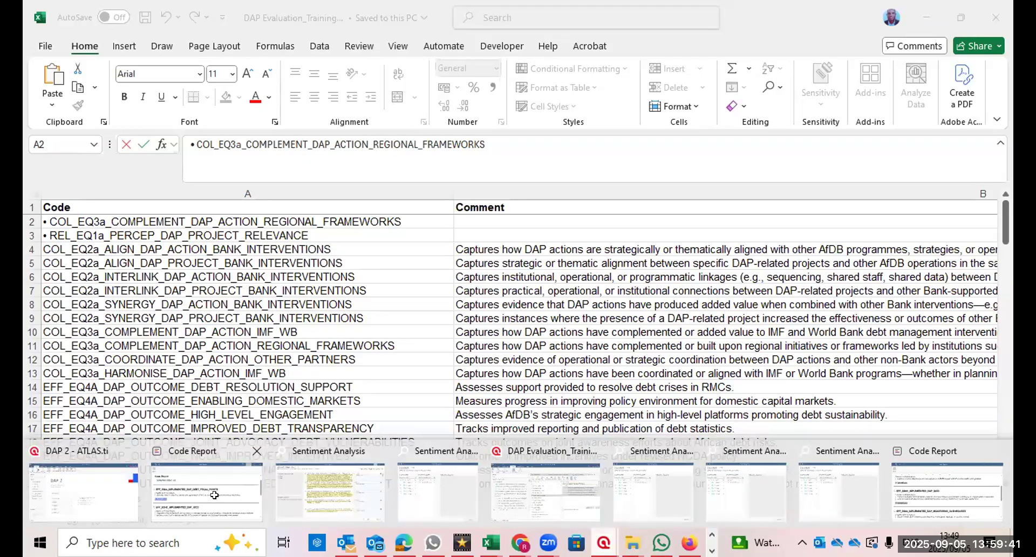
{"action": "left_click", "coordinate": [415, 490]}
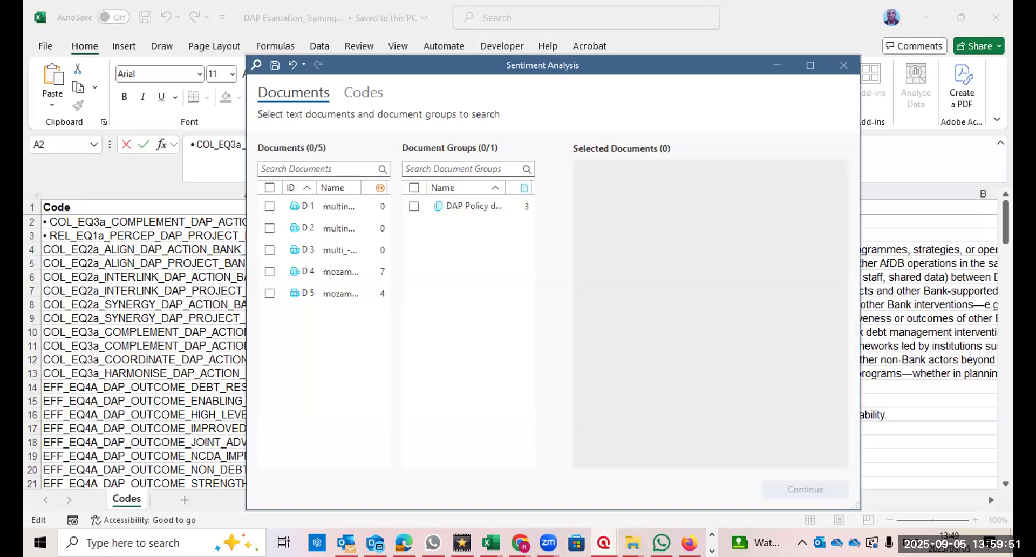
{"action": "left_click", "coordinate": [603, 542]}
{"action": "mouse_move", "coordinate": [463, 493]}
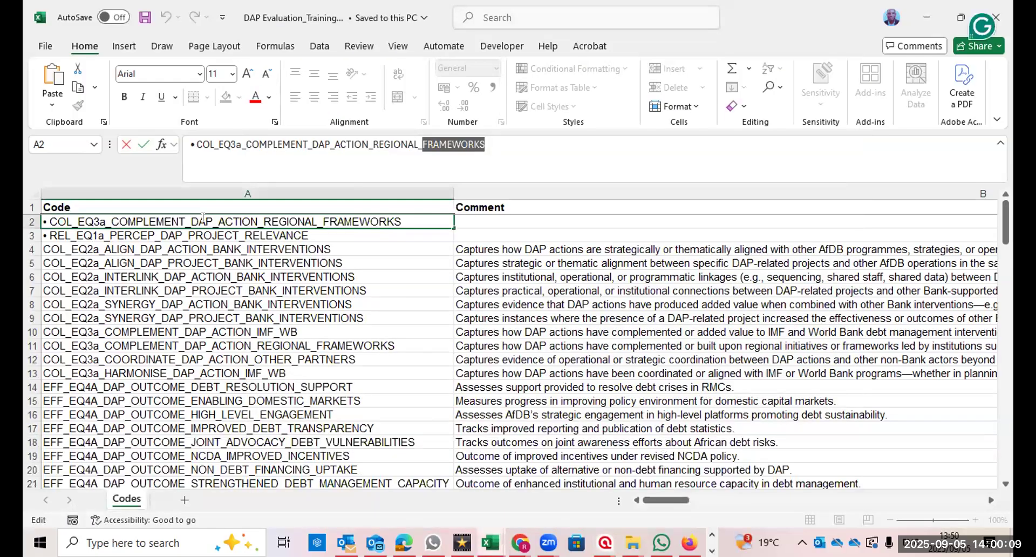
Leave the edit of cell A2 in DAP Evaluation_Training.xlsx so that the DAP Evaluation_Training.xlsx_Today2 workbook opens.
{"action": "right_click", "coordinate": [203, 222]}
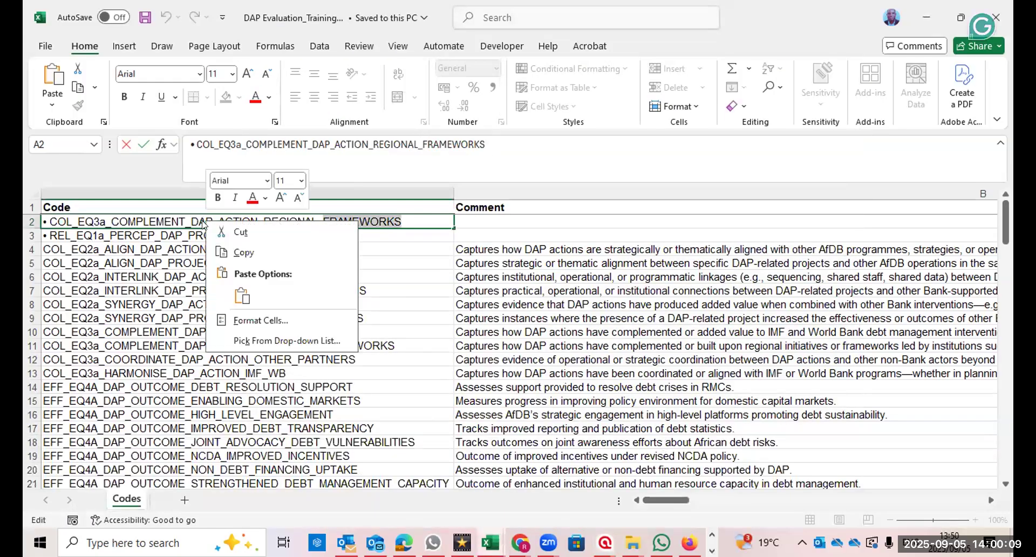
{"action": "left_click", "coordinate": [494, 244]}
{"action": "left_click", "coordinate": [495, 244]}
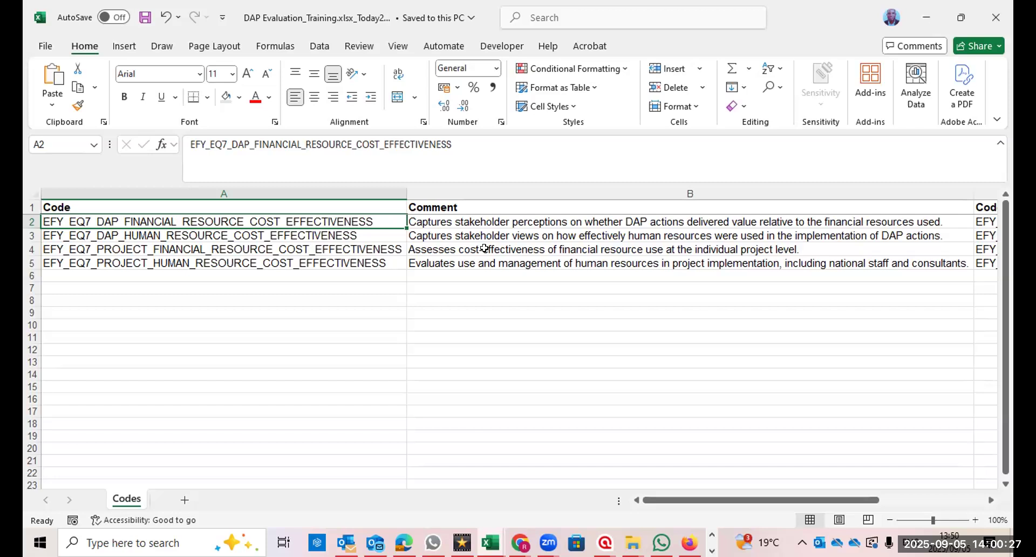
Copy the comment of the EFY_EQ7_DAP_FINANCIAL_RESOURCE_COST_EFFECTIVENESS code from cell B2.
{"action": "left_click", "coordinate": [435, 223]}
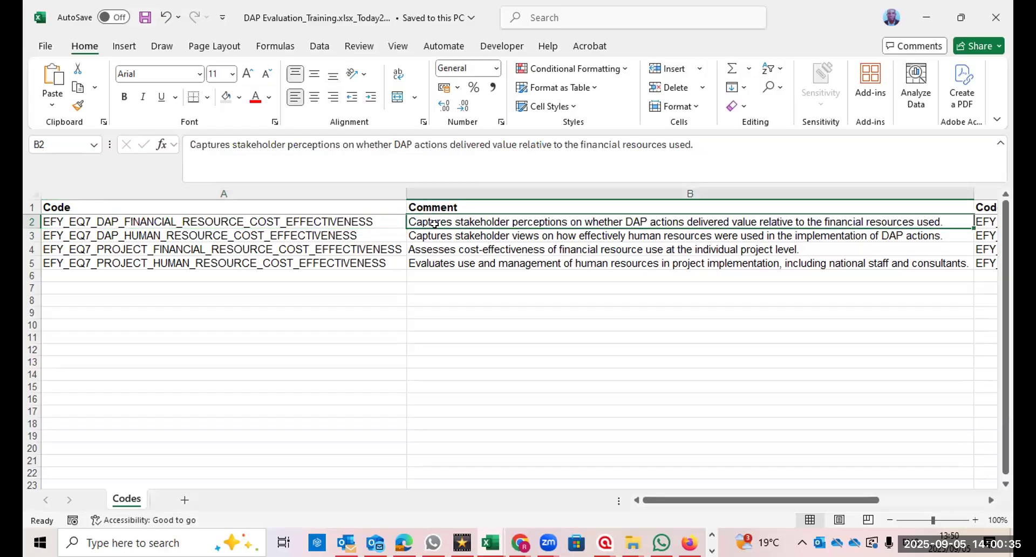
{"action": "right_click", "coordinate": [434, 223]}
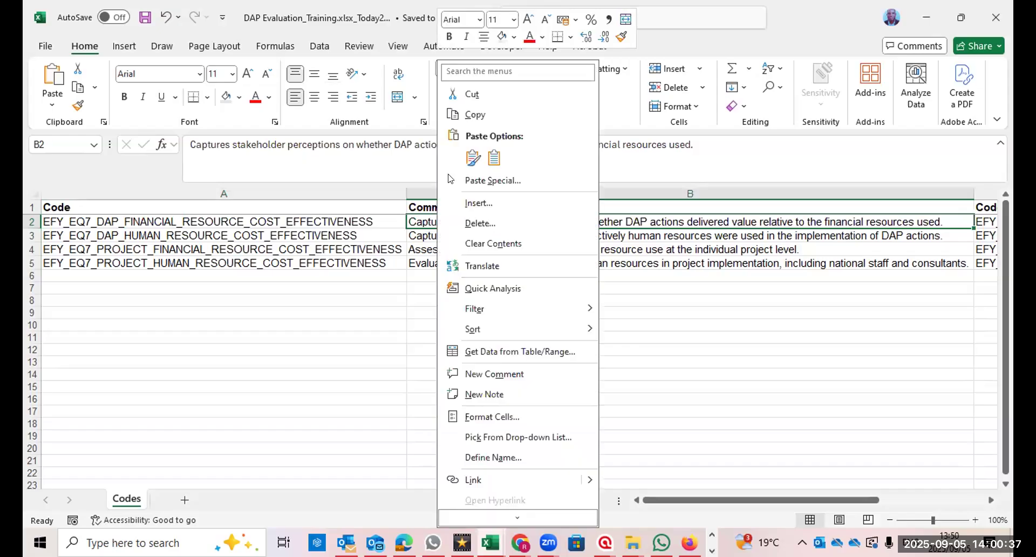
{"action": "left_click", "coordinate": [469, 115]}
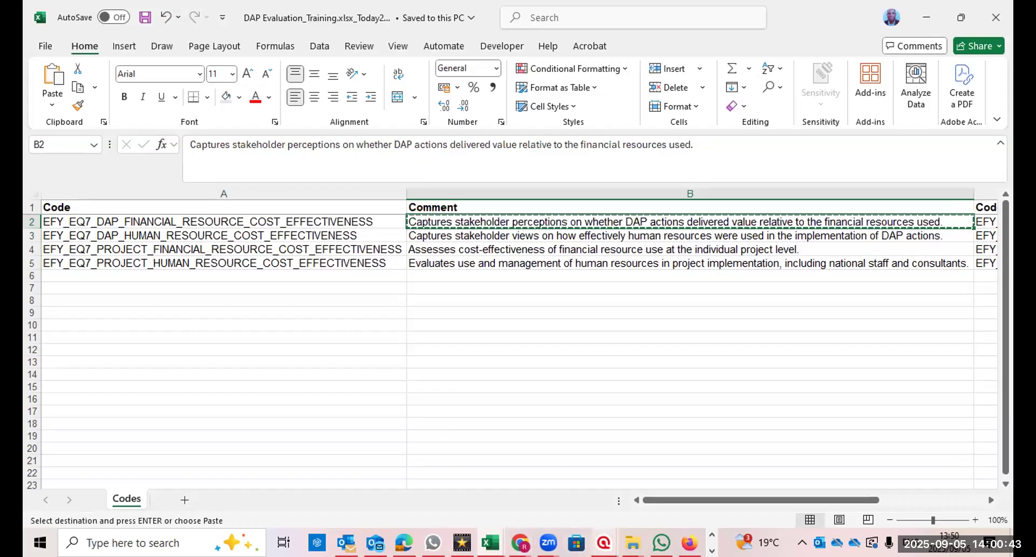
{"action": "mouse_move", "coordinate": [604, 543]}
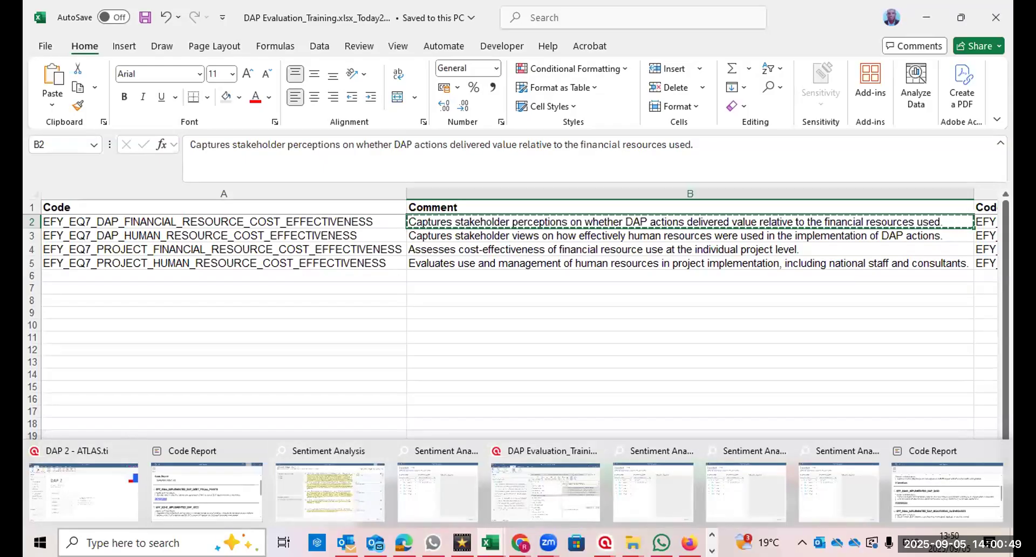
{"action": "left_click", "coordinate": [40, 543]}
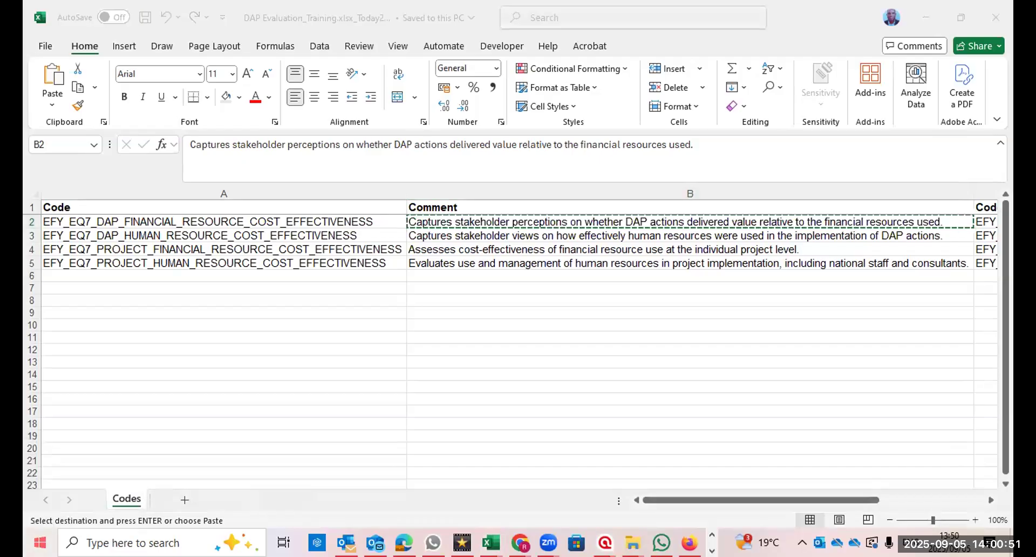
{"action": "left_click", "coordinate": [96, 294]}
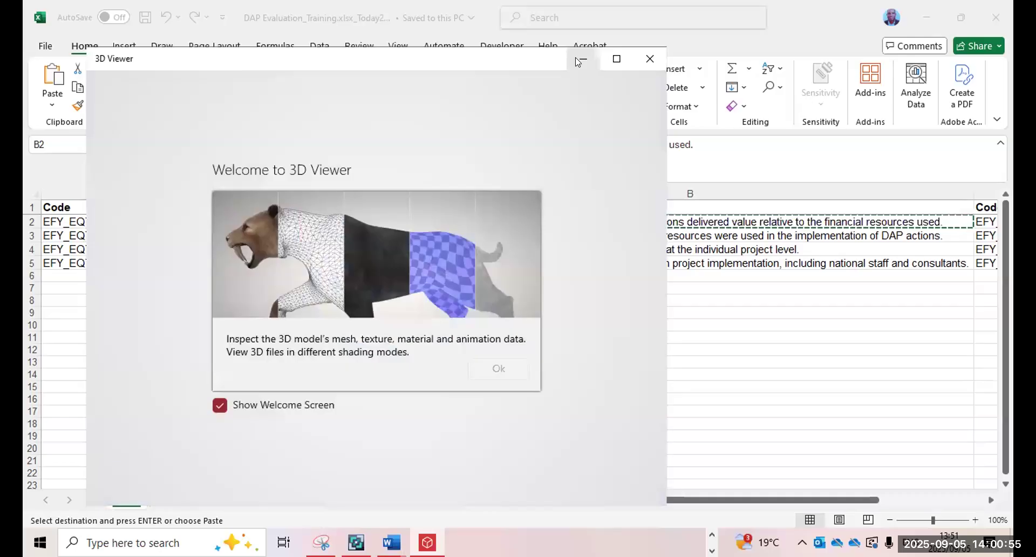
{"action": "left_click", "coordinate": [580, 60]}
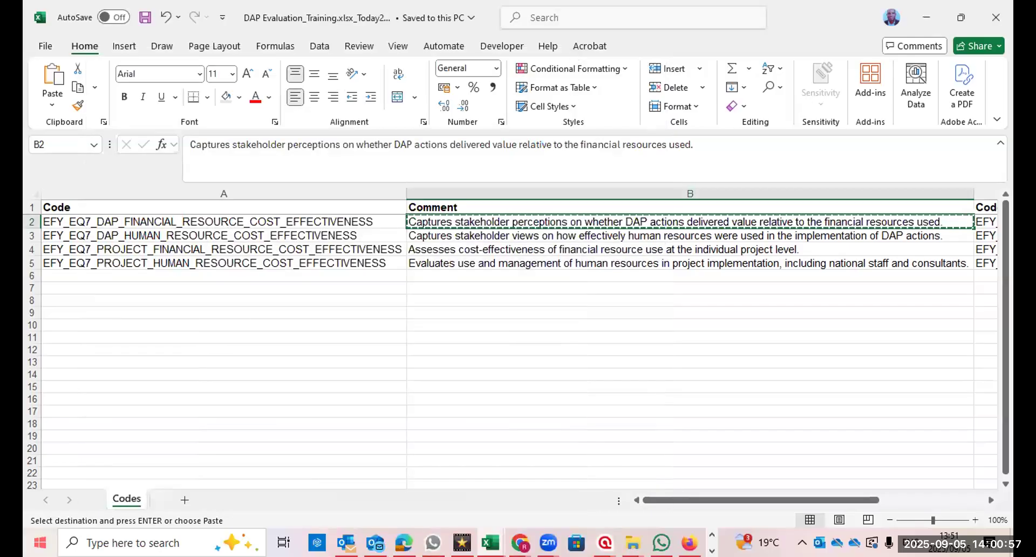
Switch to Word, create a blank document, paste the copied code comment and start a new line below it.
{"action": "left_click", "coordinate": [39, 543]}
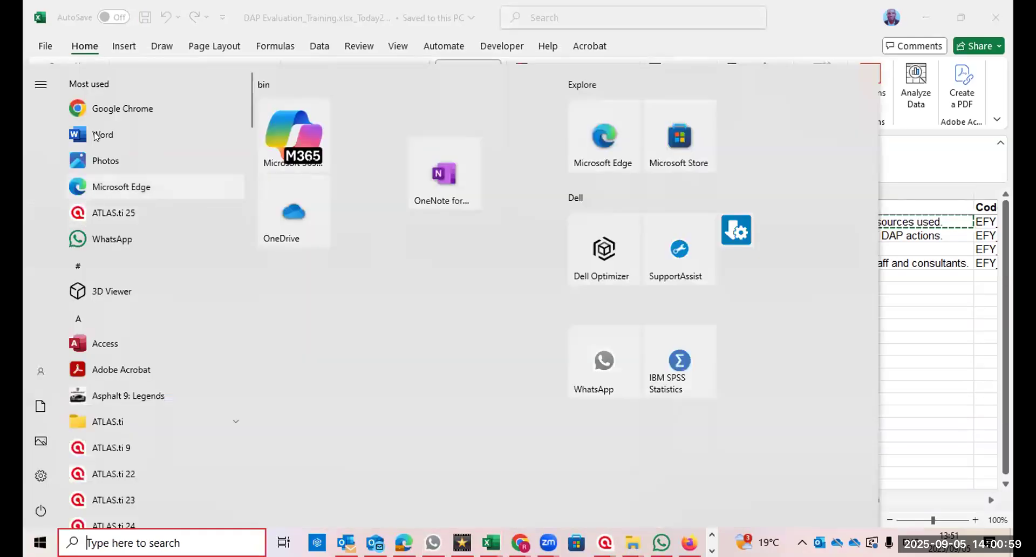
{"action": "left_click", "coordinate": [93, 135]}
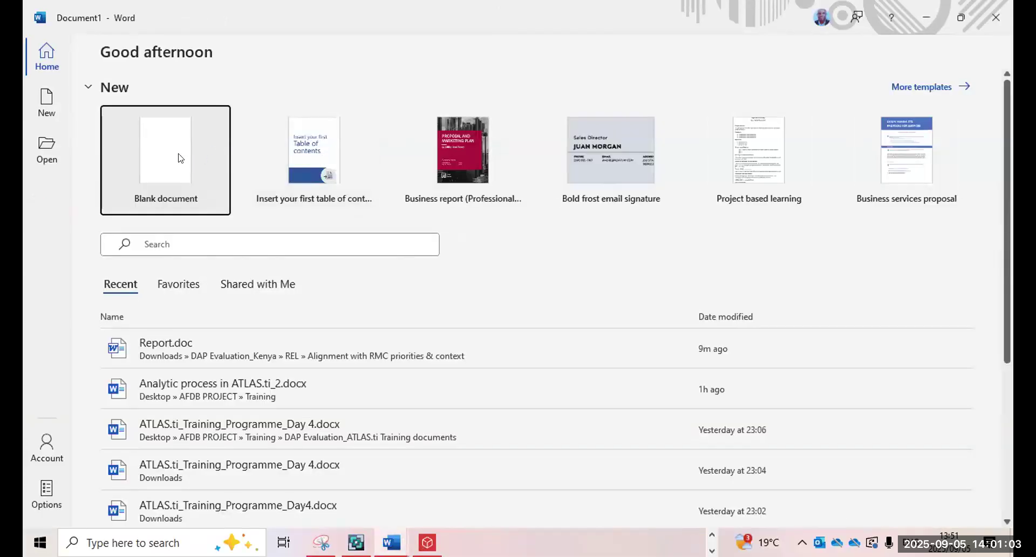
{"action": "left_click", "coordinate": [180, 158]}
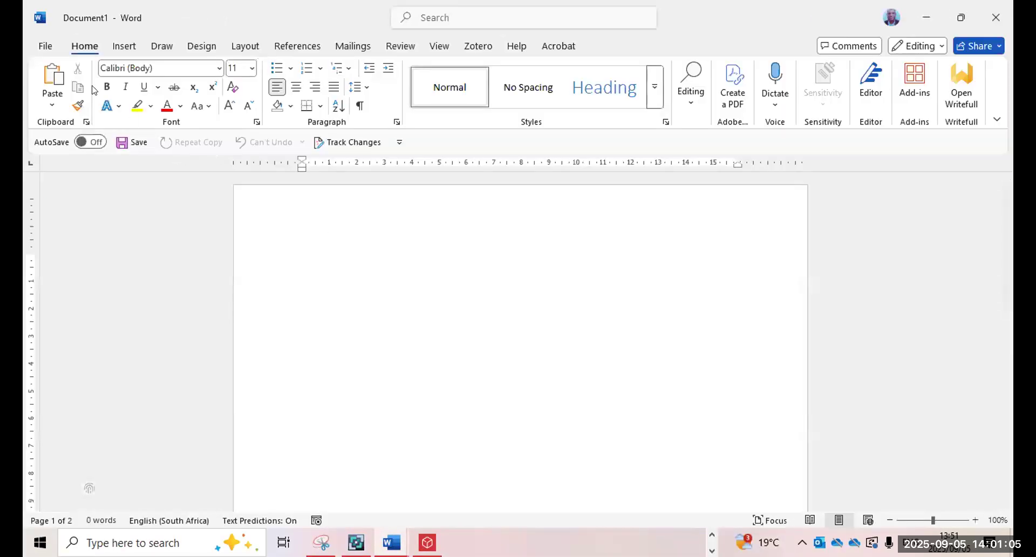
{"action": "key", "text": "ctrl+v"}
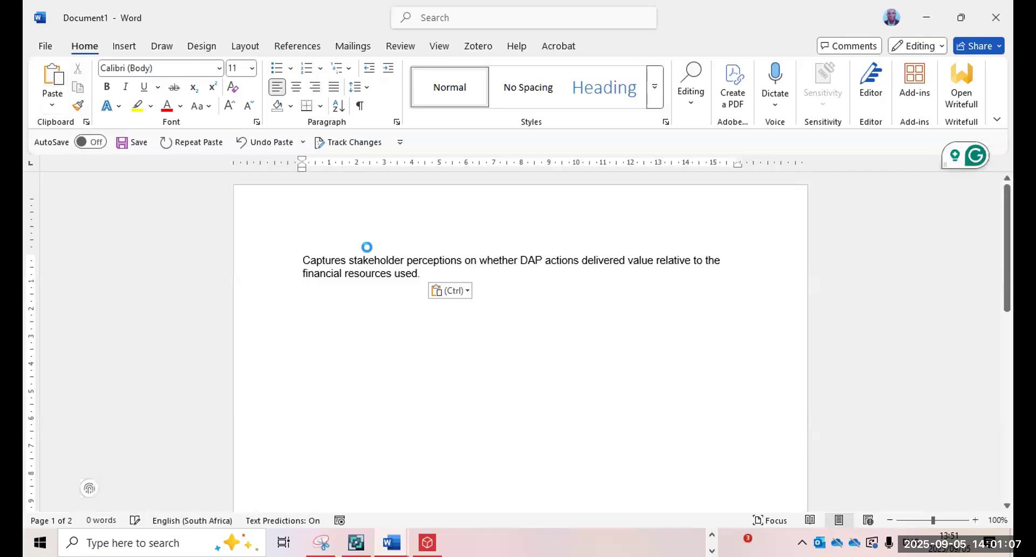
{"action": "key", "text": "BackSpace"}
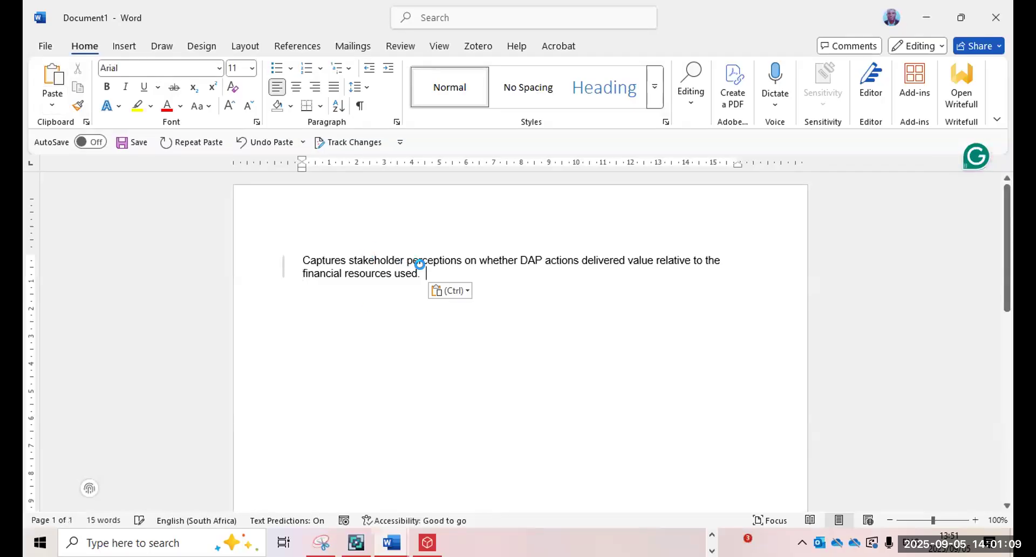
{"action": "key", "text": "Return"}
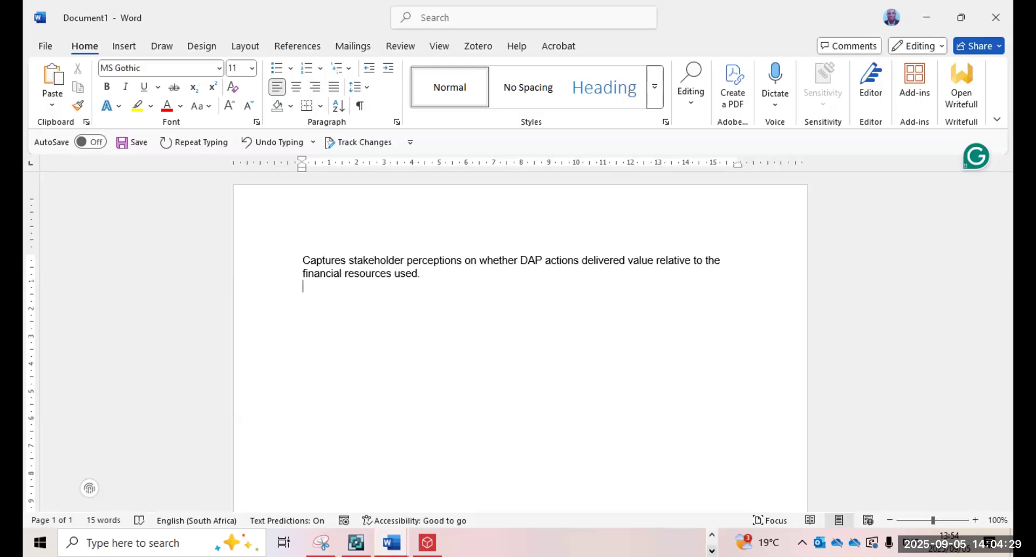
{"action": "left_click", "coordinate": [711, 550]}
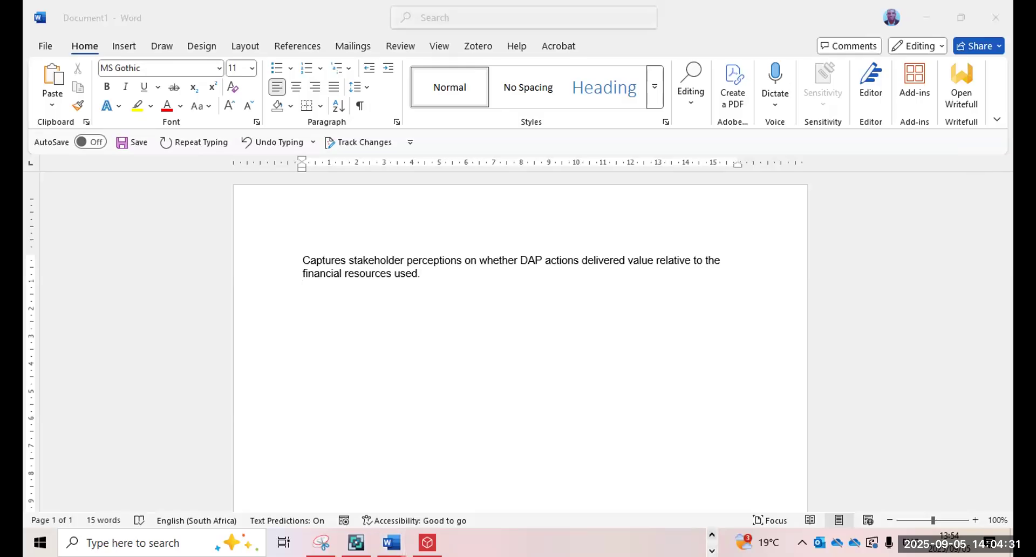
{"action": "left_click", "coordinate": [712, 535]}
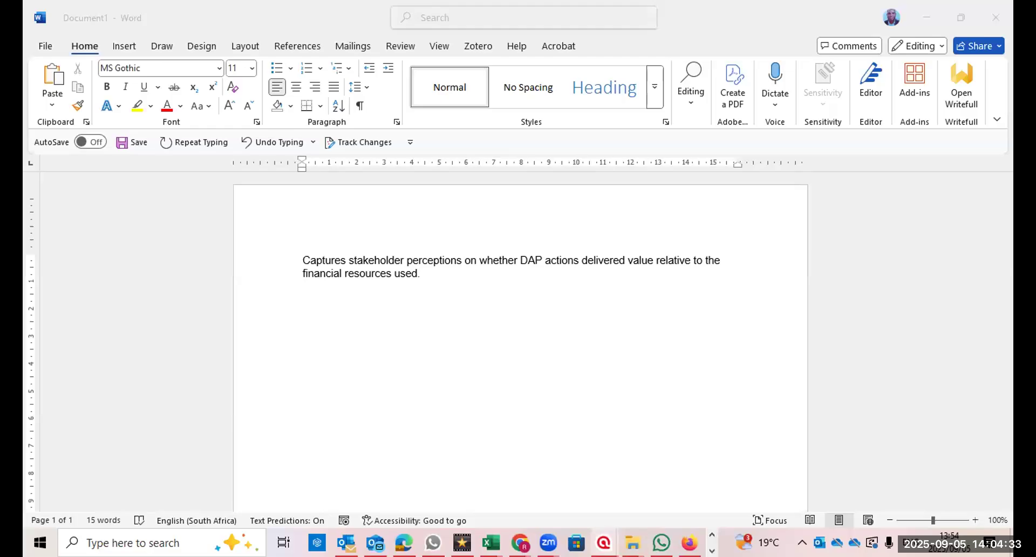
{"action": "mouse_move", "coordinate": [603, 542]}
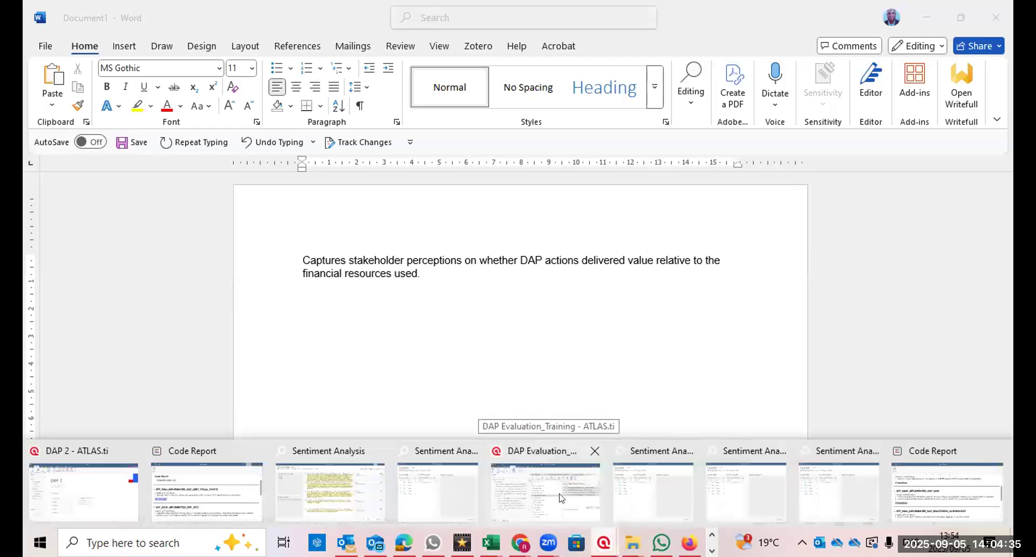
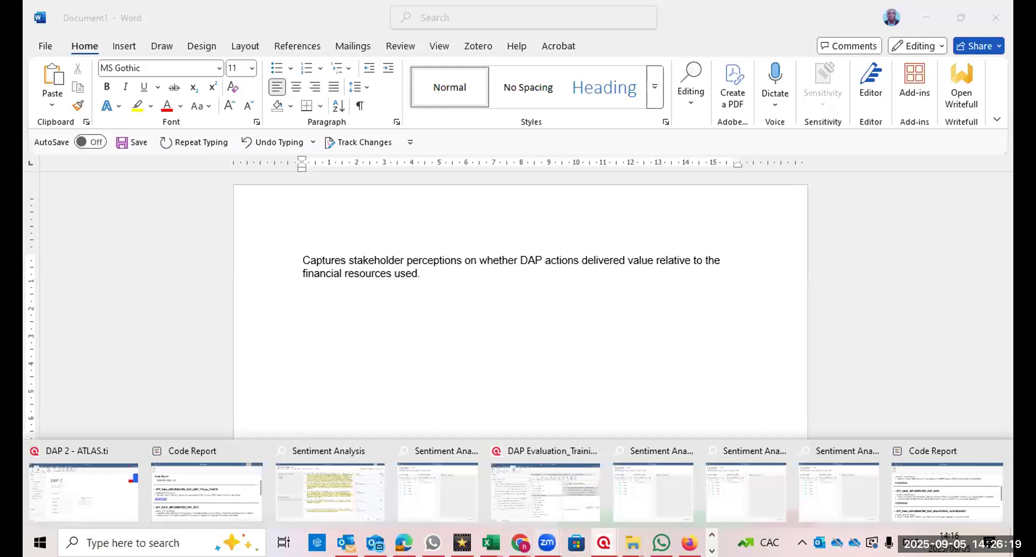
{"action": "mouse_move", "coordinate": [547, 543]}
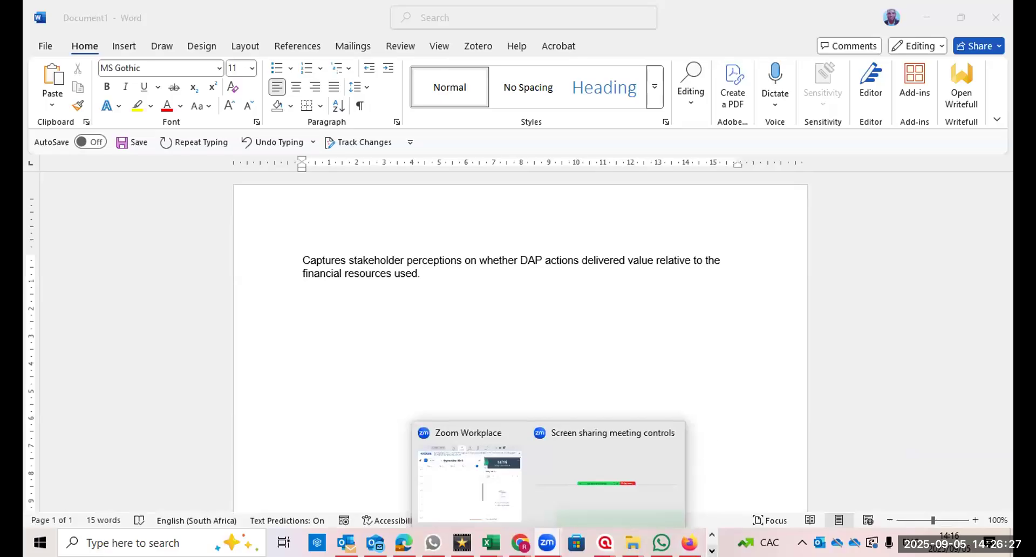
{"action": "left_click", "coordinate": [712, 550]}
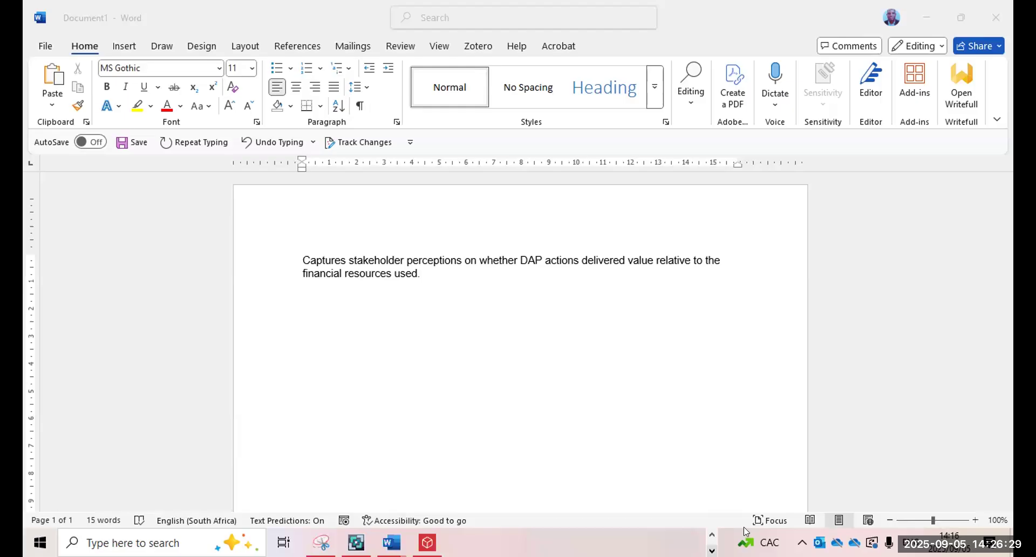